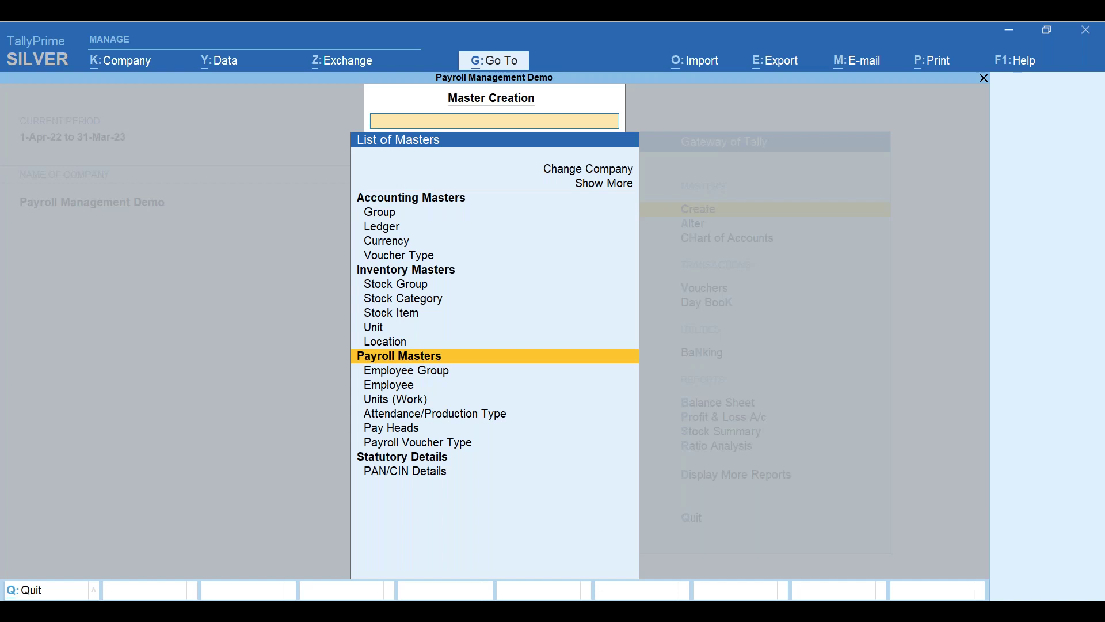
- Expand the full masters list and start creating a new Employee Category
{"action": "key", "text": "Down"}
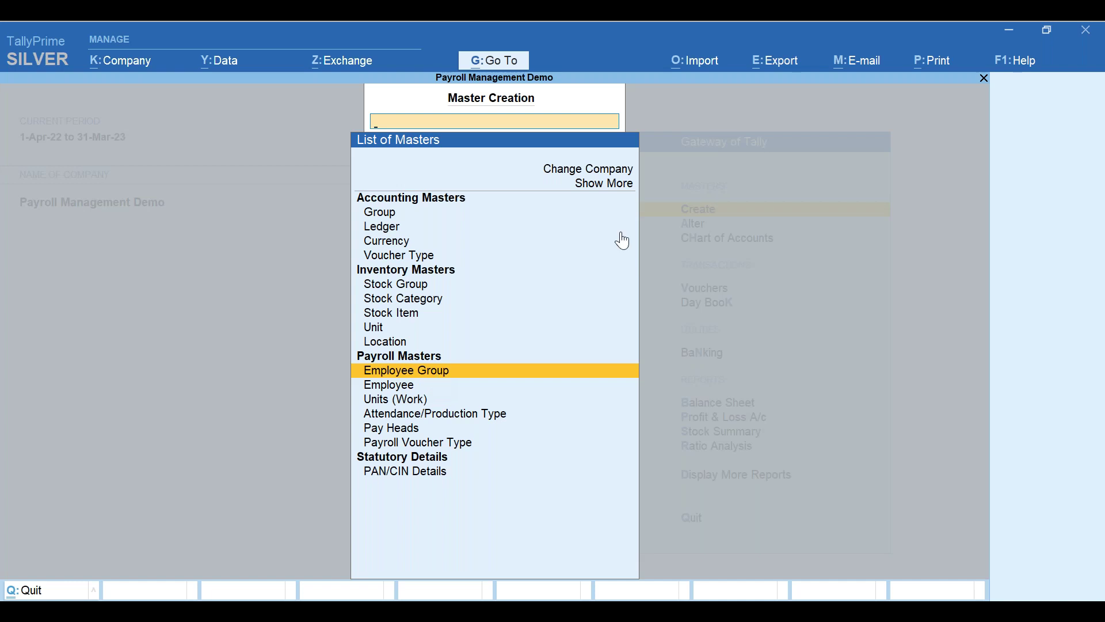
{"action": "left_click", "coordinate": [619, 185]}
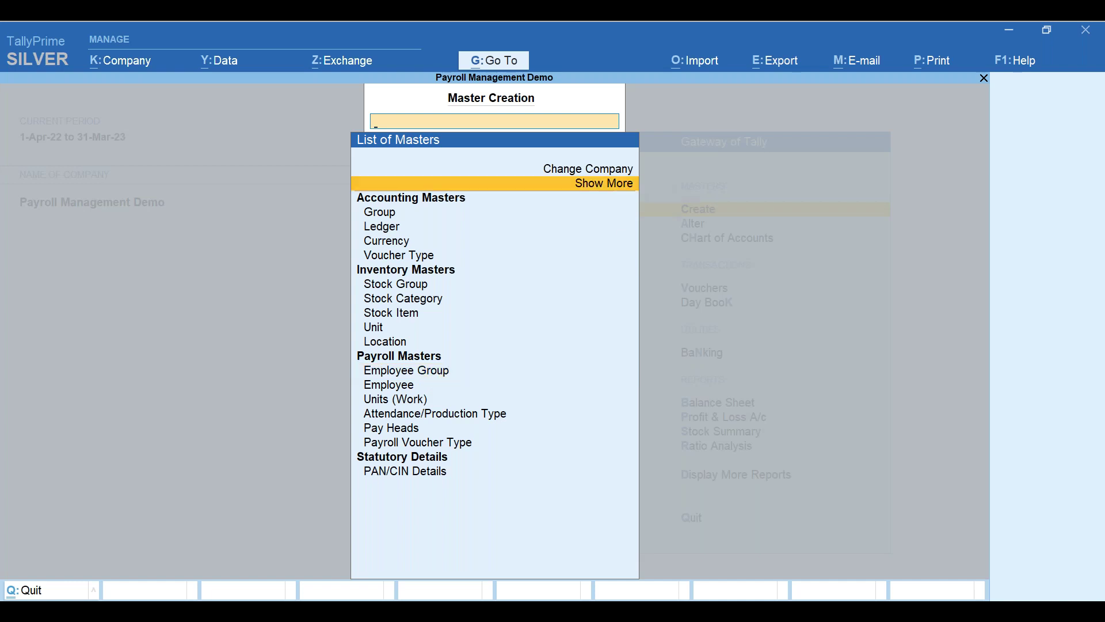
{"action": "key", "text": "Return"}
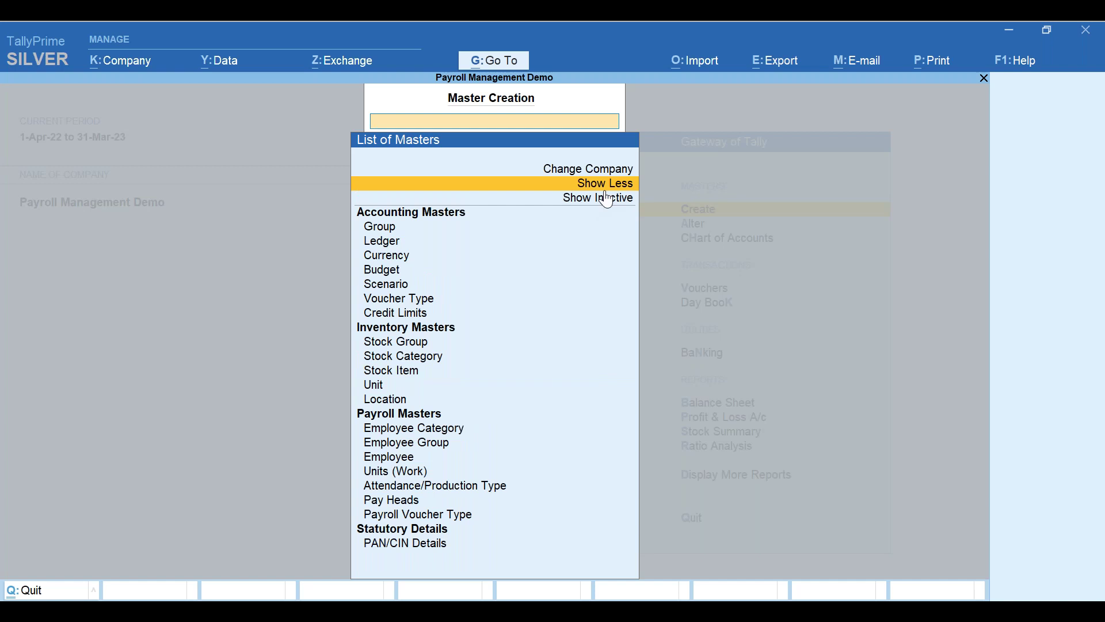
{"action": "left_click", "coordinate": [444, 432]}
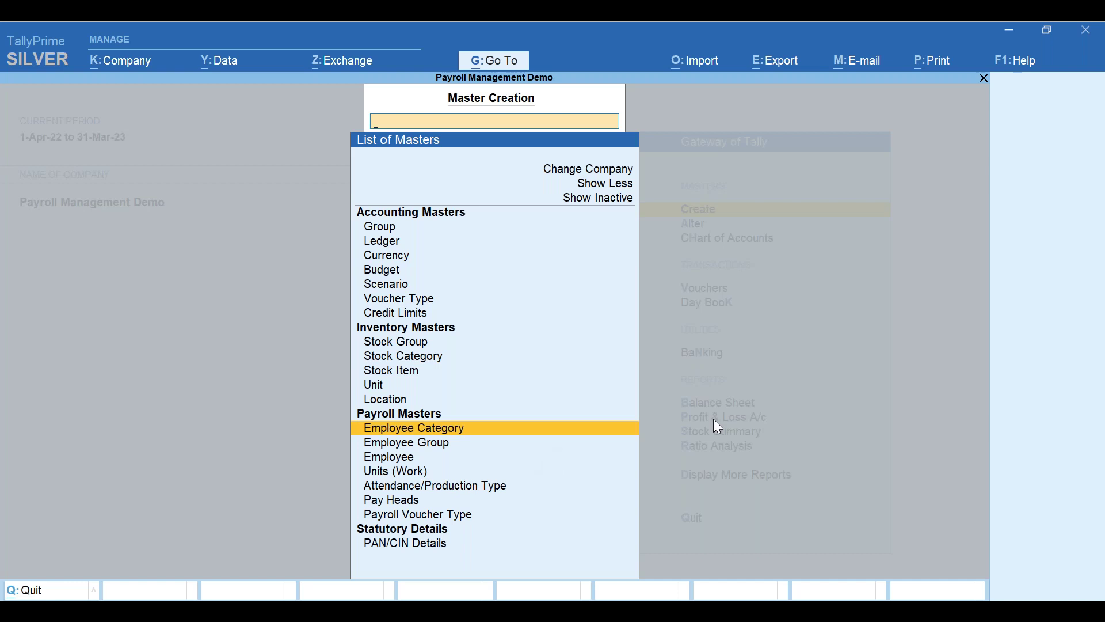
{"action": "key", "text": "Return"}
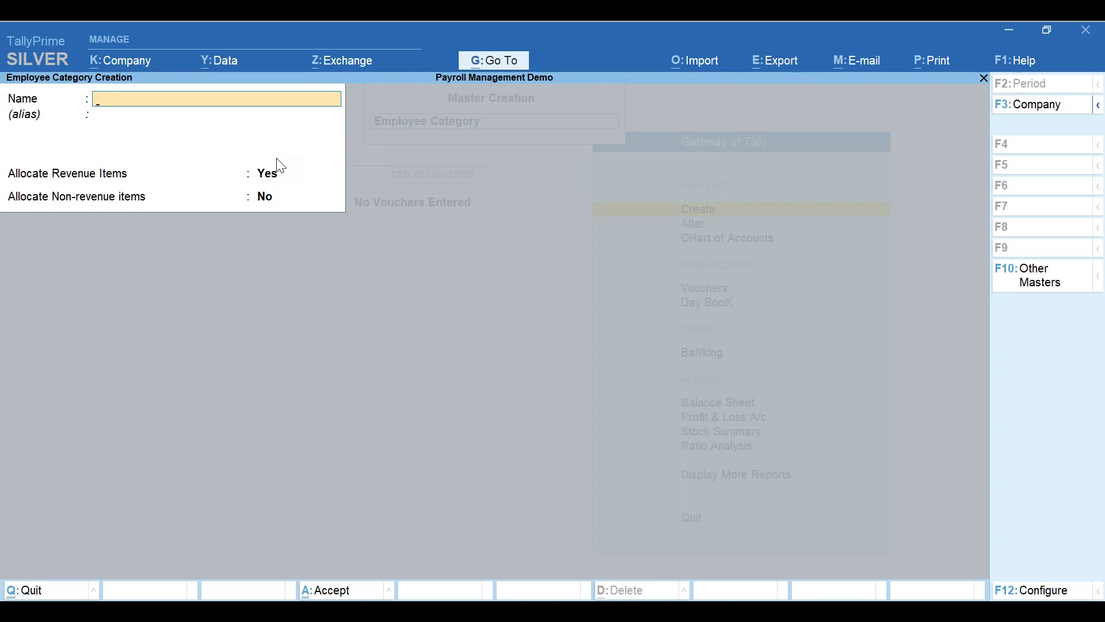
- Save category 'Head office Employees' with revenue and non-revenue allocation enabled, then exit the form
{"action": "type", "text": "Head office Employees"}
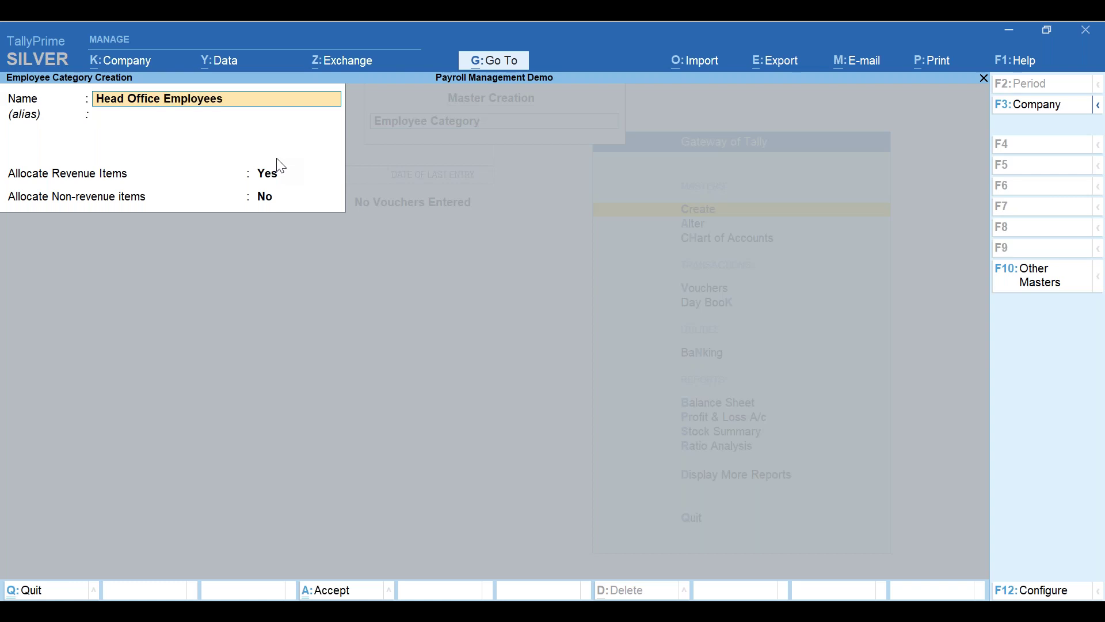
{"action": "key", "text": "Return"}
{"action": "key", "text": "Return"}
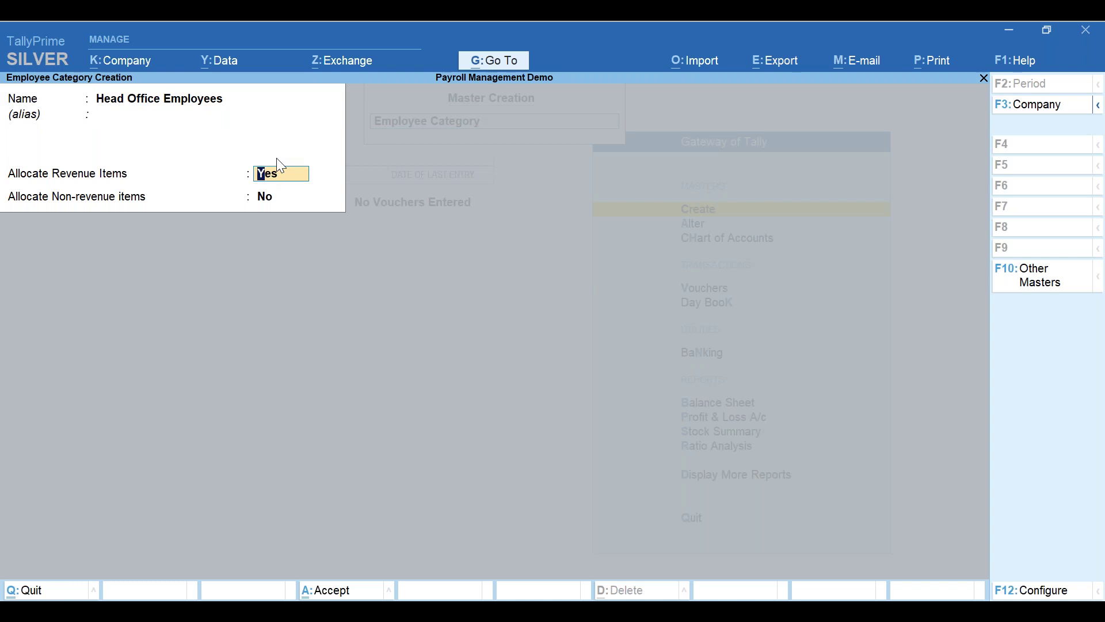
{"action": "key", "text": "Return"}
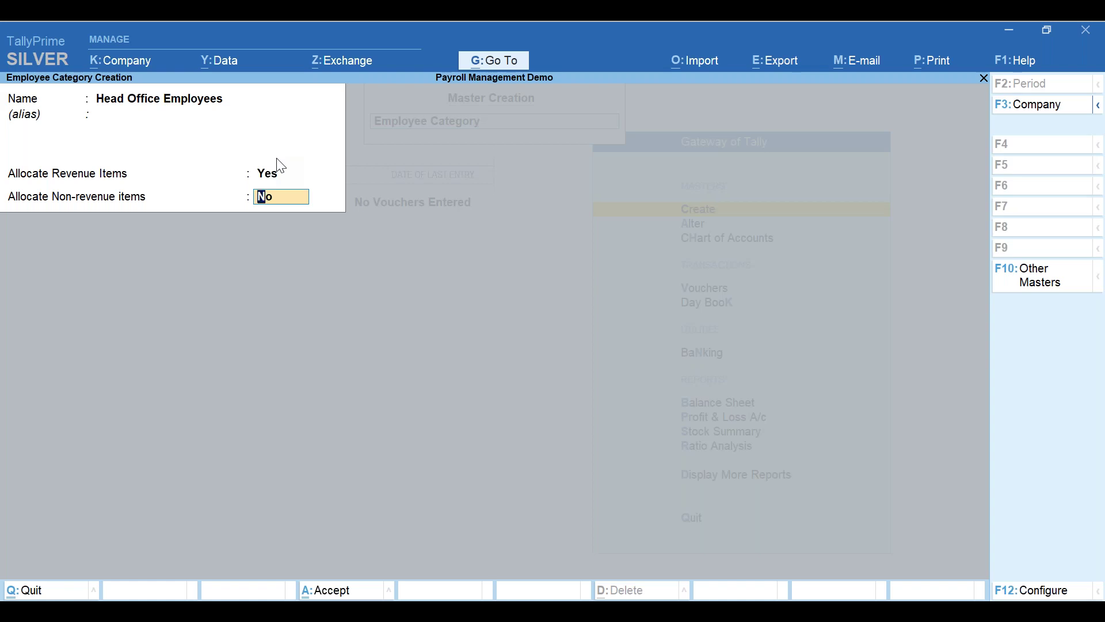
{"action": "type", "text": "y"}
{"action": "key", "text": "Return"}
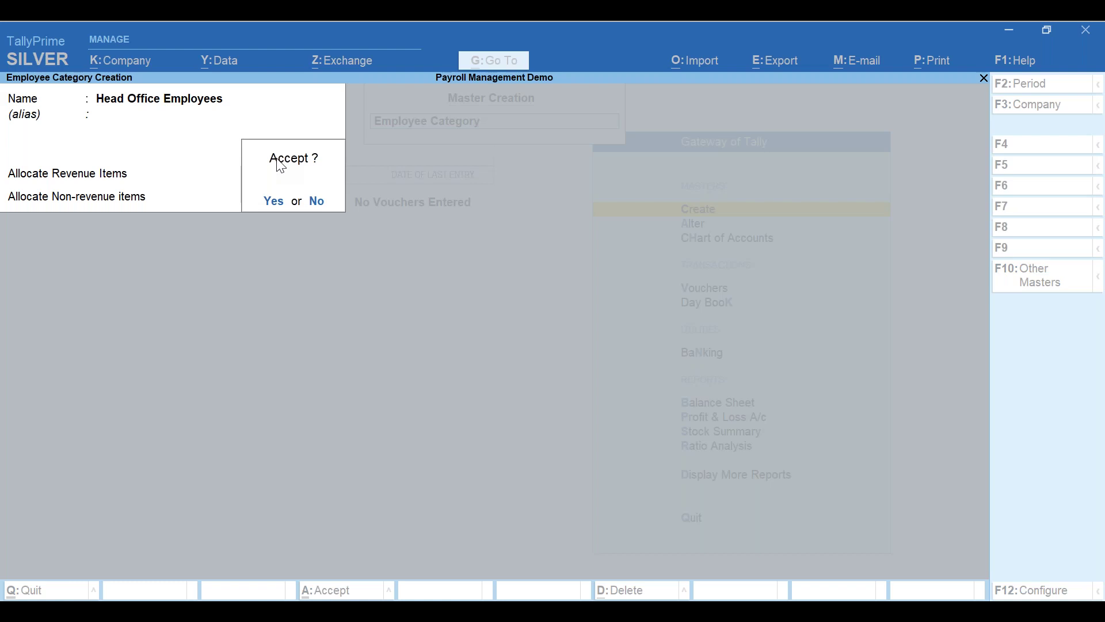
{"action": "key", "text": "Return"}
{"action": "key", "text": "Escape"}
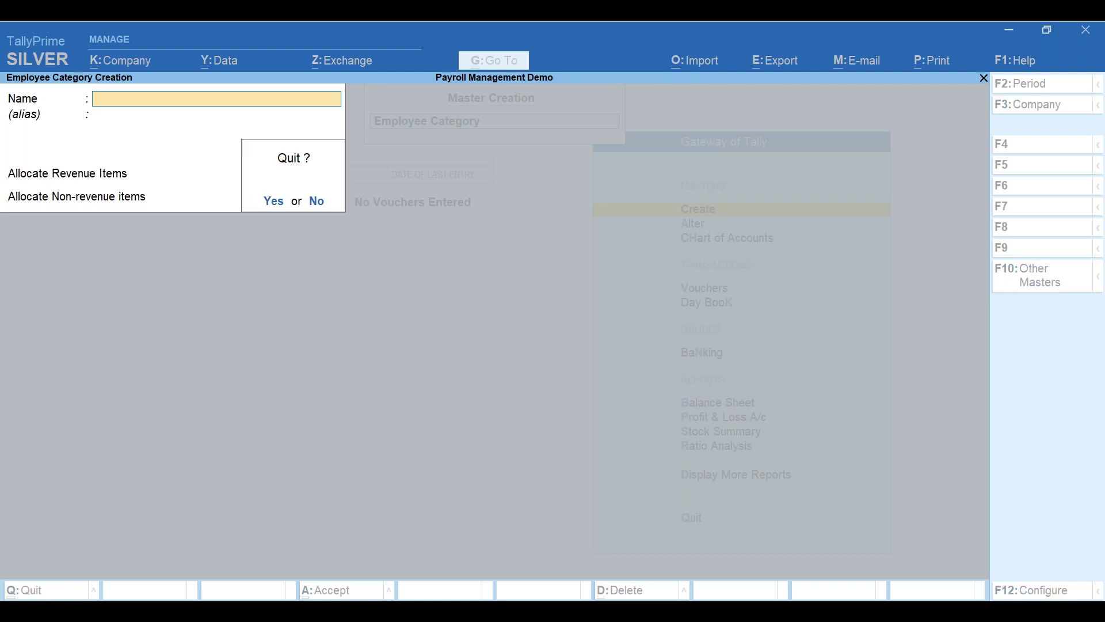
{"action": "key", "text": "Return"}
{"action": "key", "text": "Down"}
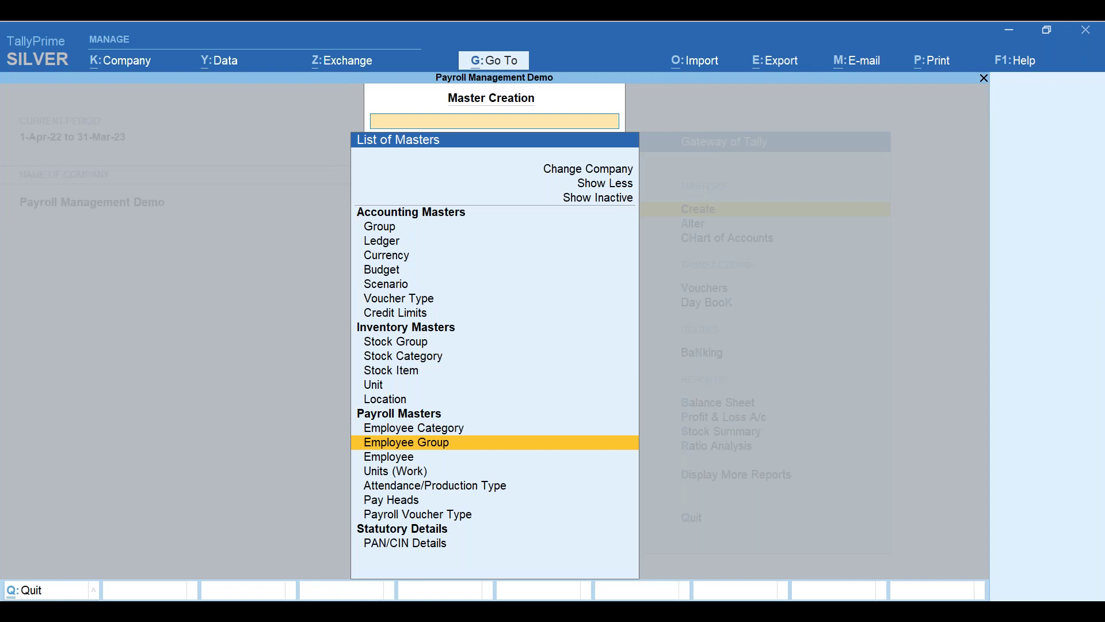
- Create employee group 'Accounts Department' under the Head Office Employees category
{"action": "key", "text": "Return"}
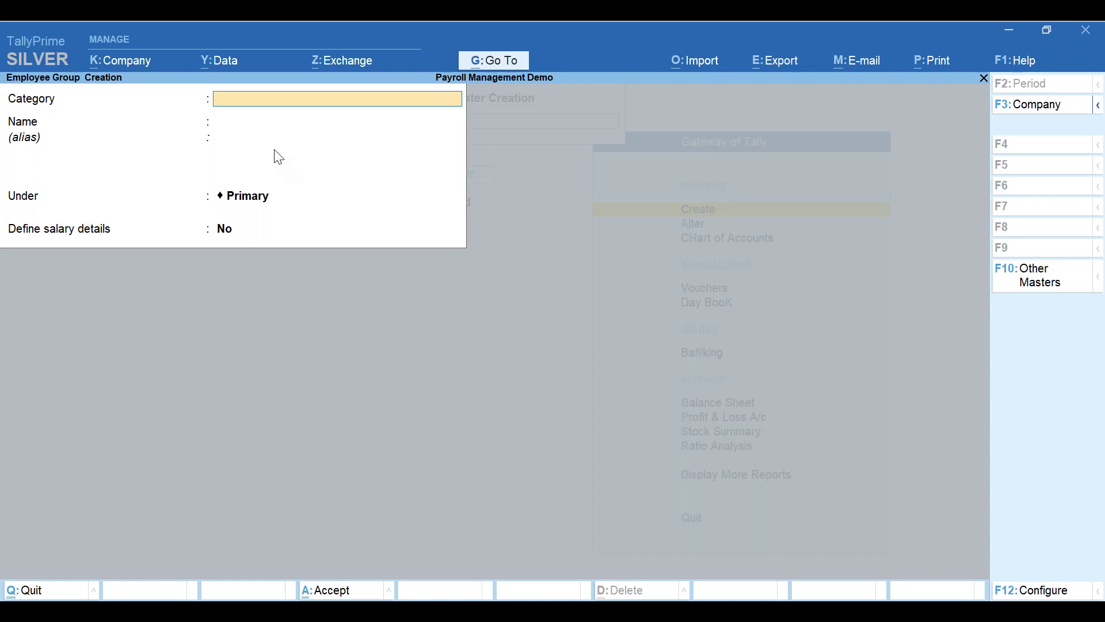
{"action": "type", "text": "A"}
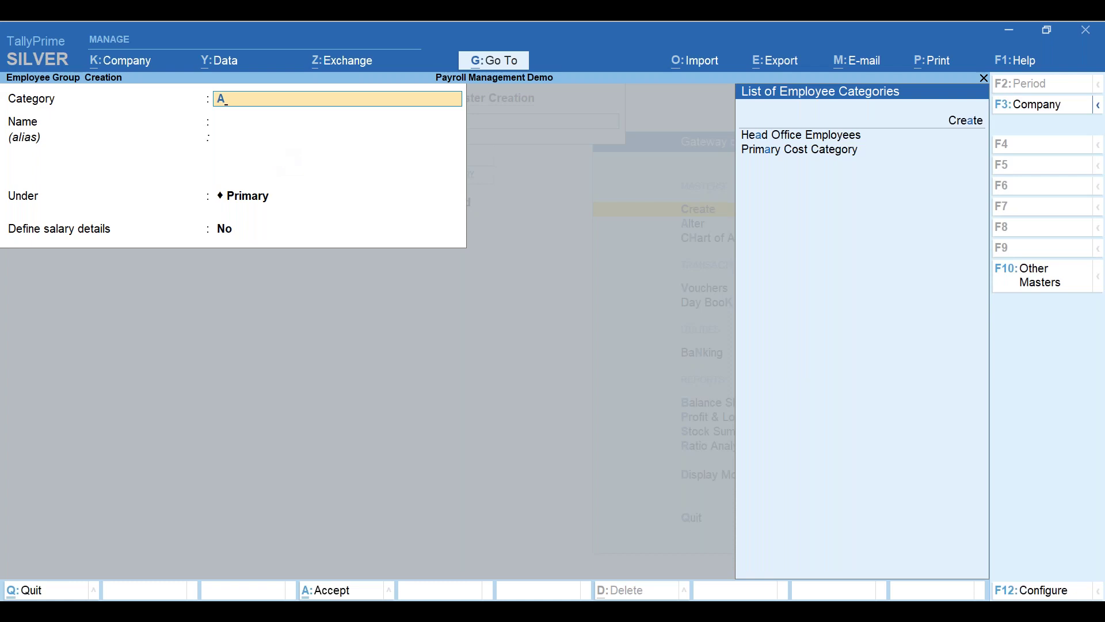
{"action": "key", "text": "BackSpace"}
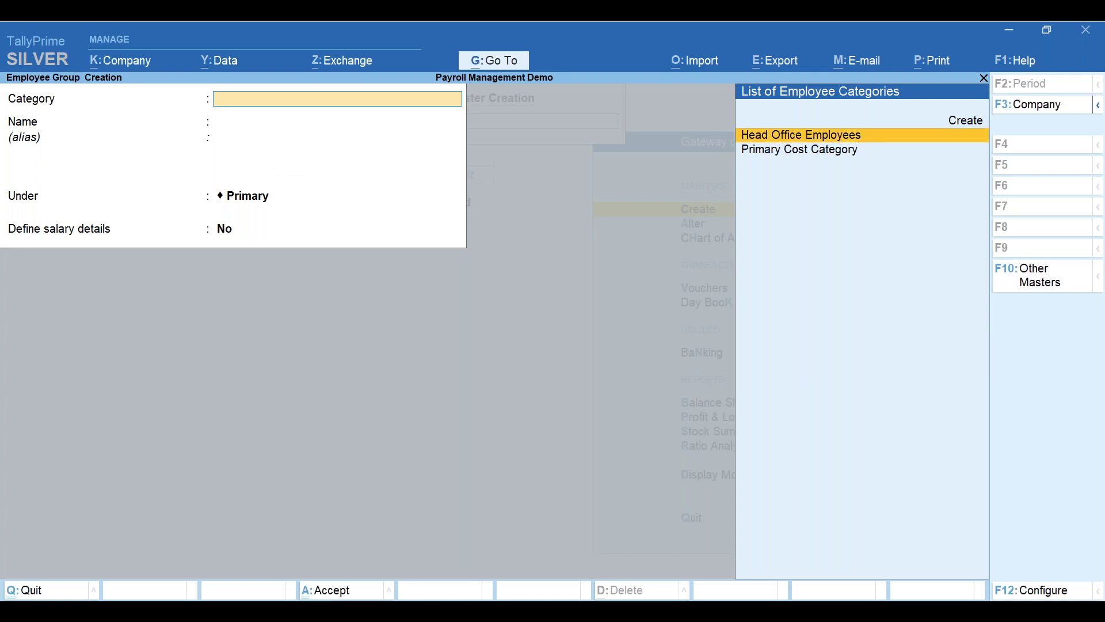
{"action": "key", "text": "Return"}
{"action": "type", "text": "A"}
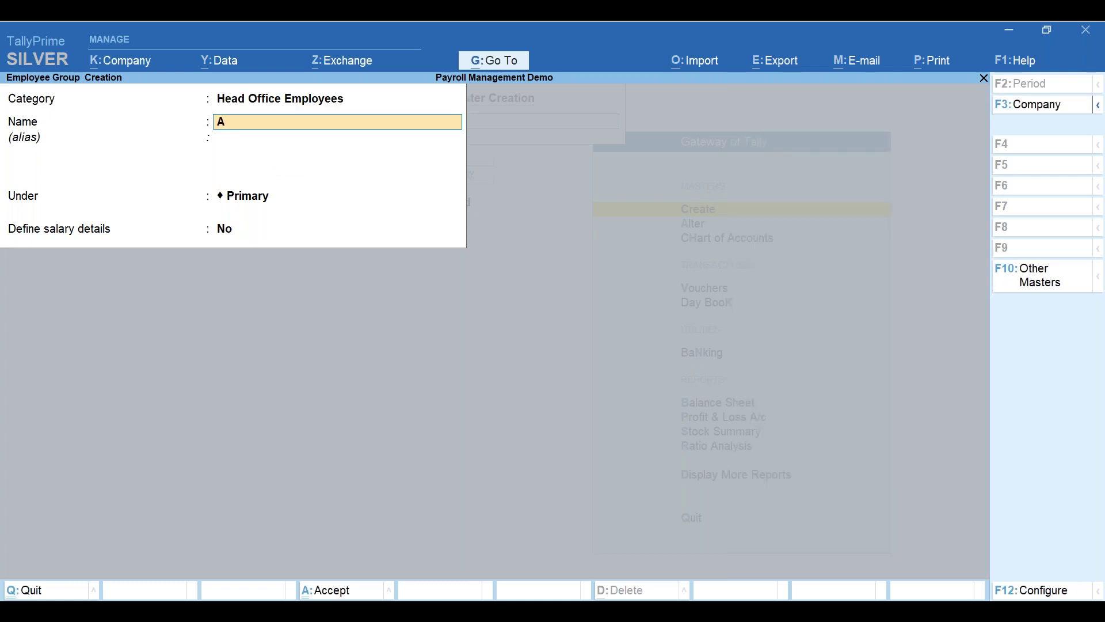
{"action": "type", "text": "ccounts Department"}
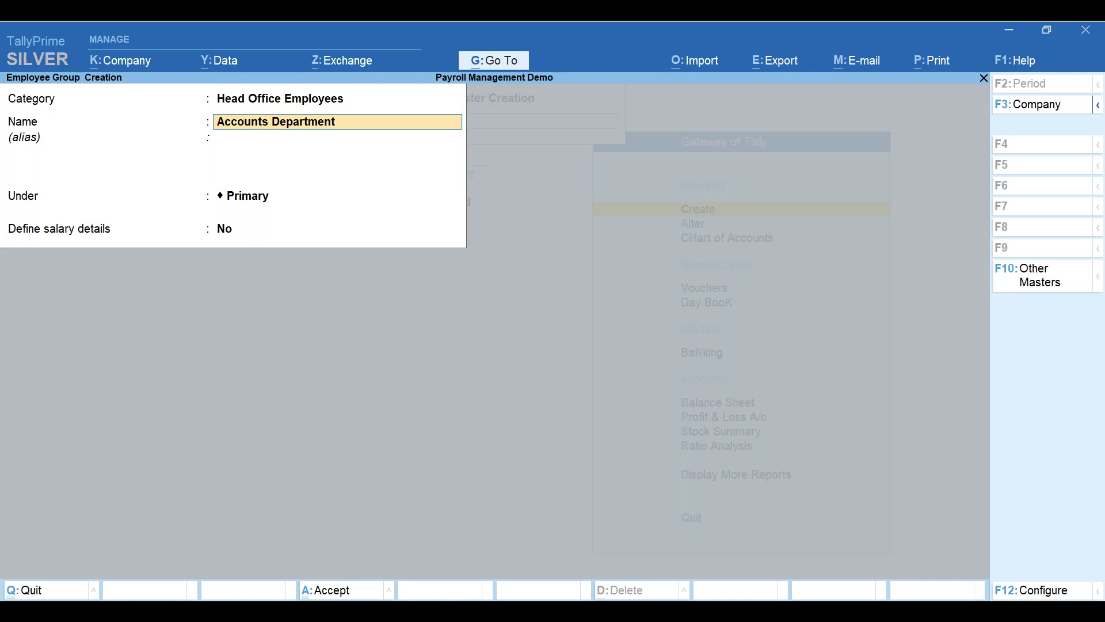
{"action": "key", "text": "Return"}
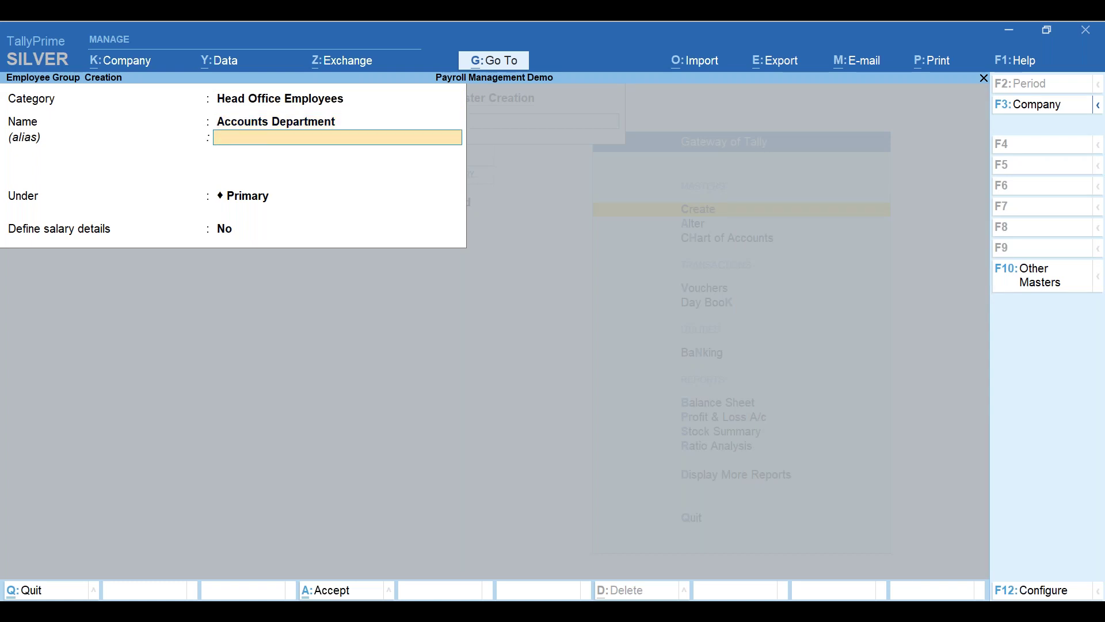
{"action": "key", "text": "Return"}
{"action": "key", "text": "Return"}
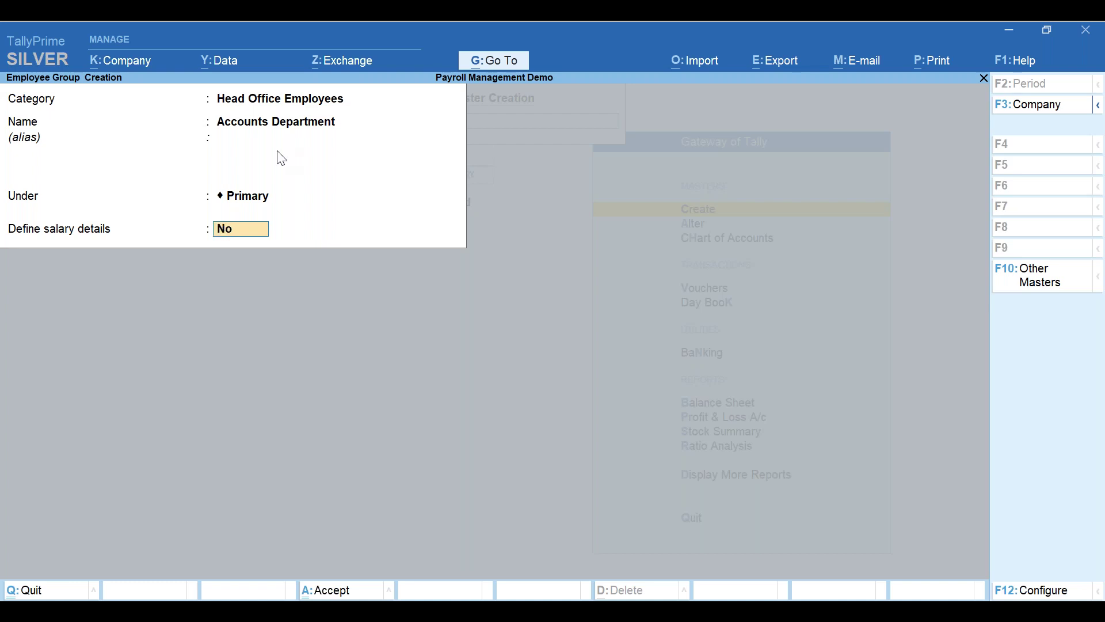
{"action": "key", "text": "Return"}
{"action": "key", "text": "Return"}
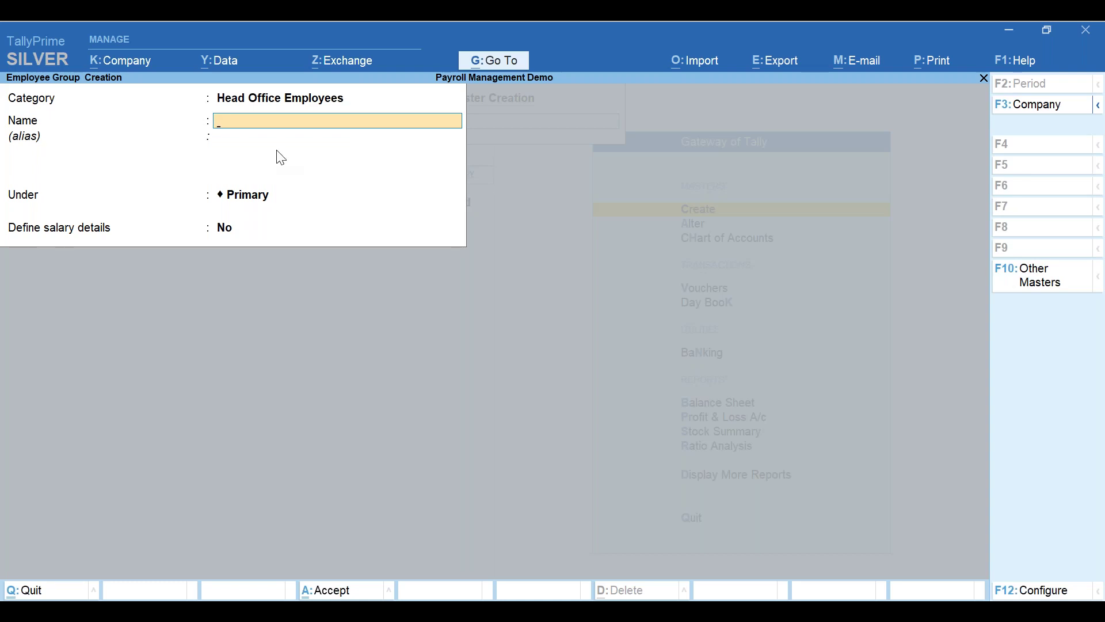
- Save employee group 'Purchase Dept' and quit the group creation form
{"action": "type", "text": "Purchase Dept"}
{"action": "key", "text": "Return"}
{"action": "key", "text": "Return"}
{"action": "key", "text": "Return"}
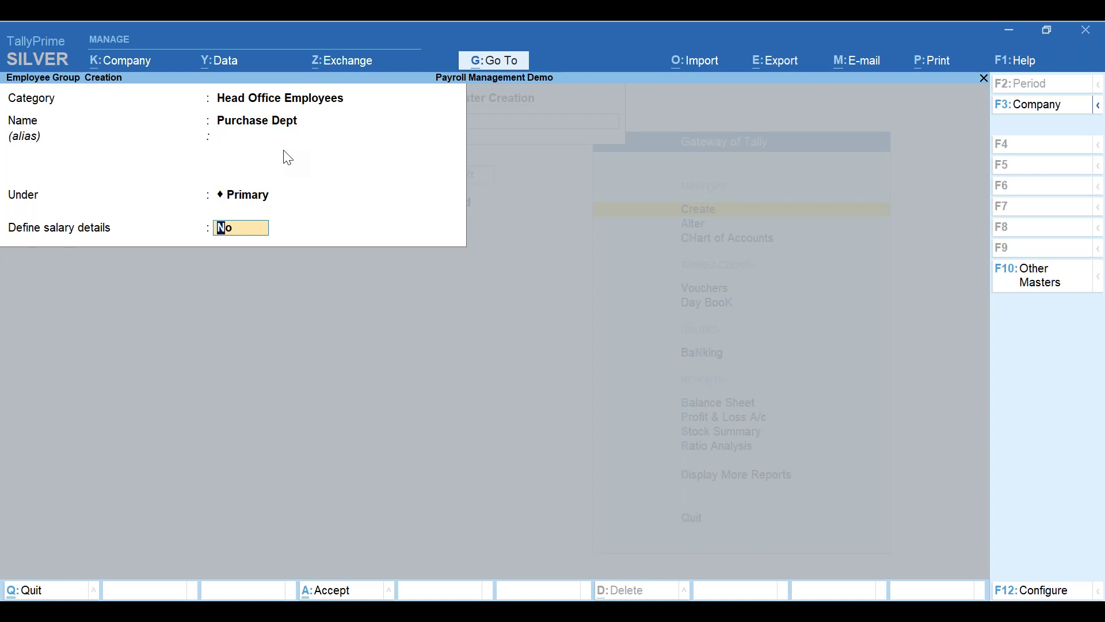
{"action": "key", "text": "Return"}
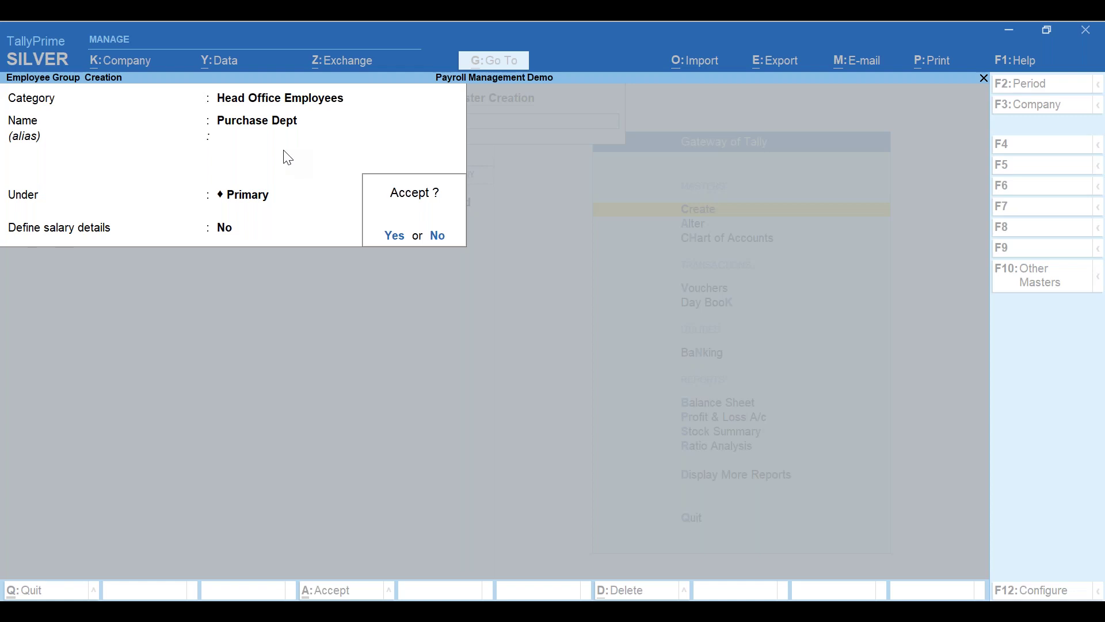
{"action": "key", "text": "Return"}
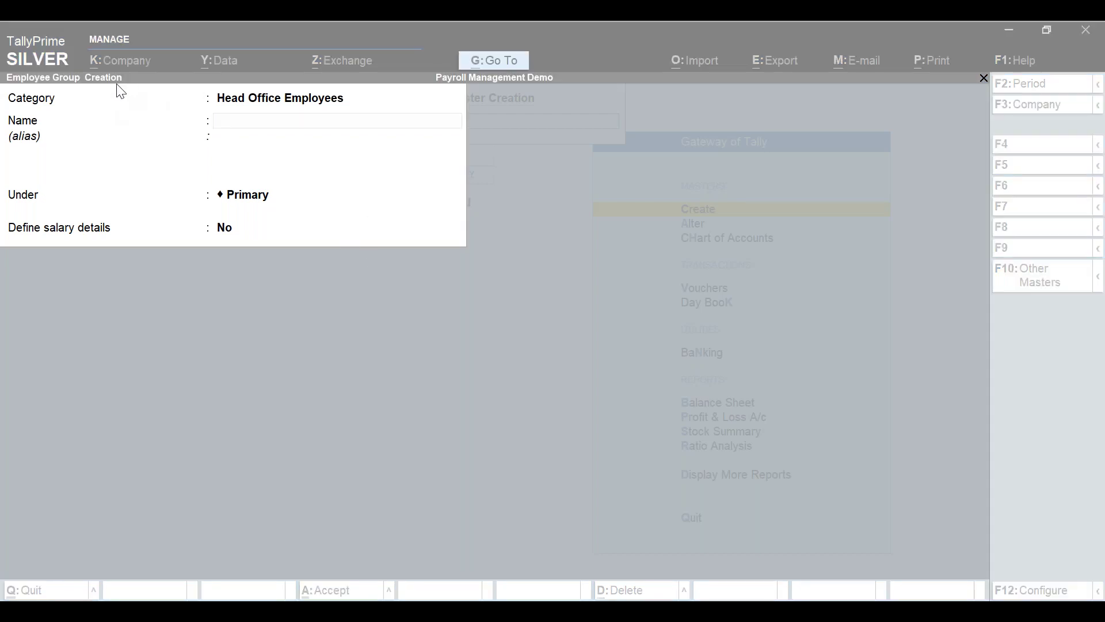
{"action": "left_click", "coordinate": [234, 267]}
{"action": "key", "text": "Escape"}
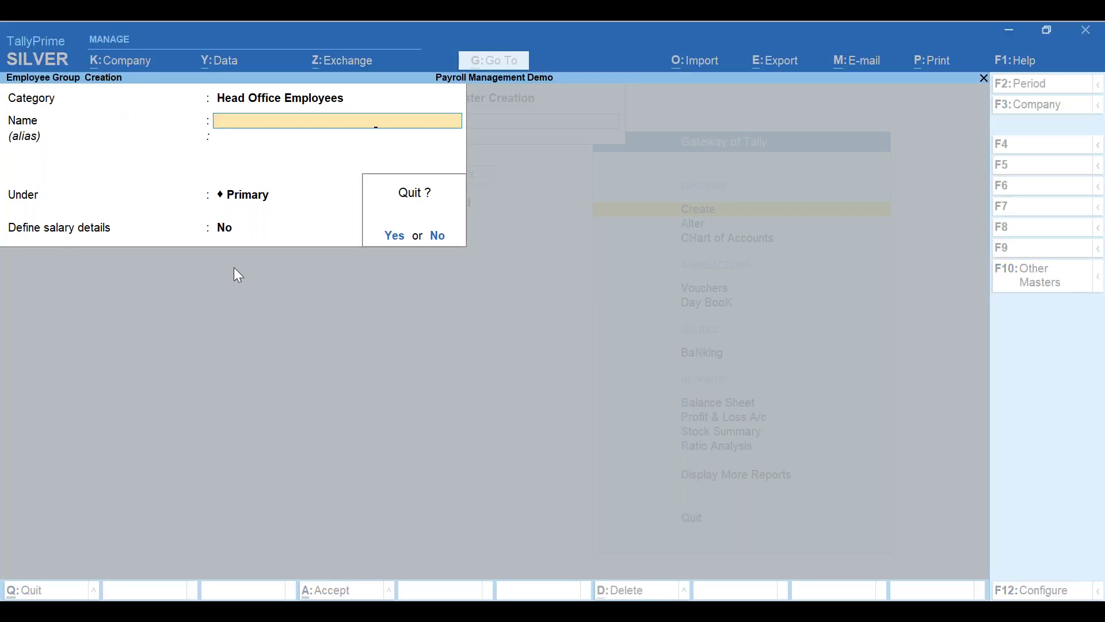
{"action": "key", "text": "Return"}
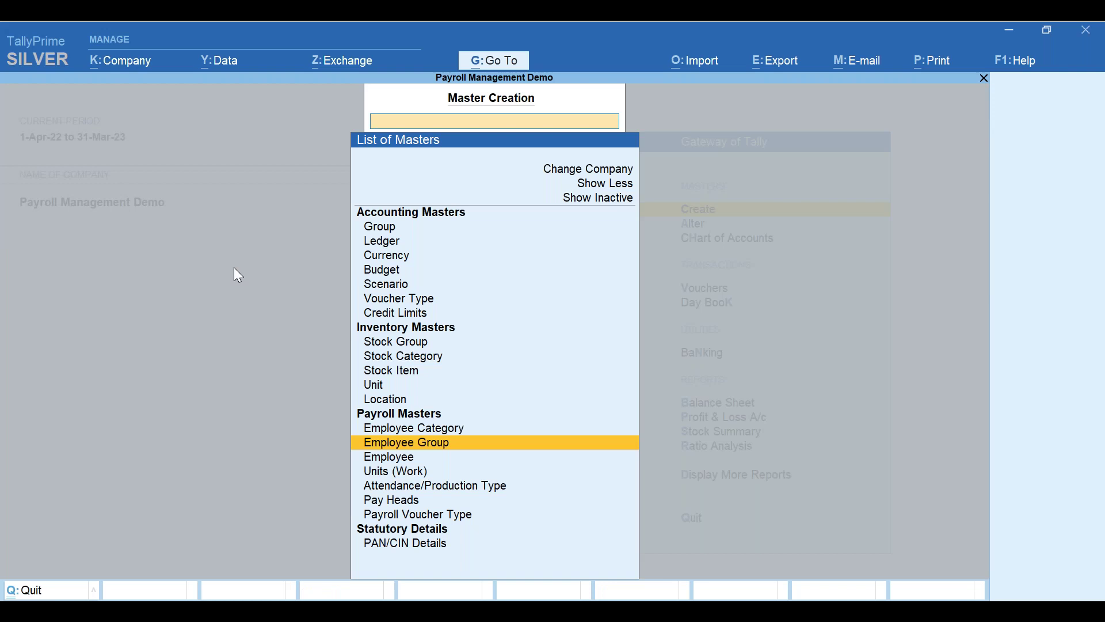
- Start a new employee and set its category to Head Office Employees
{"action": "key", "text": "Down"}
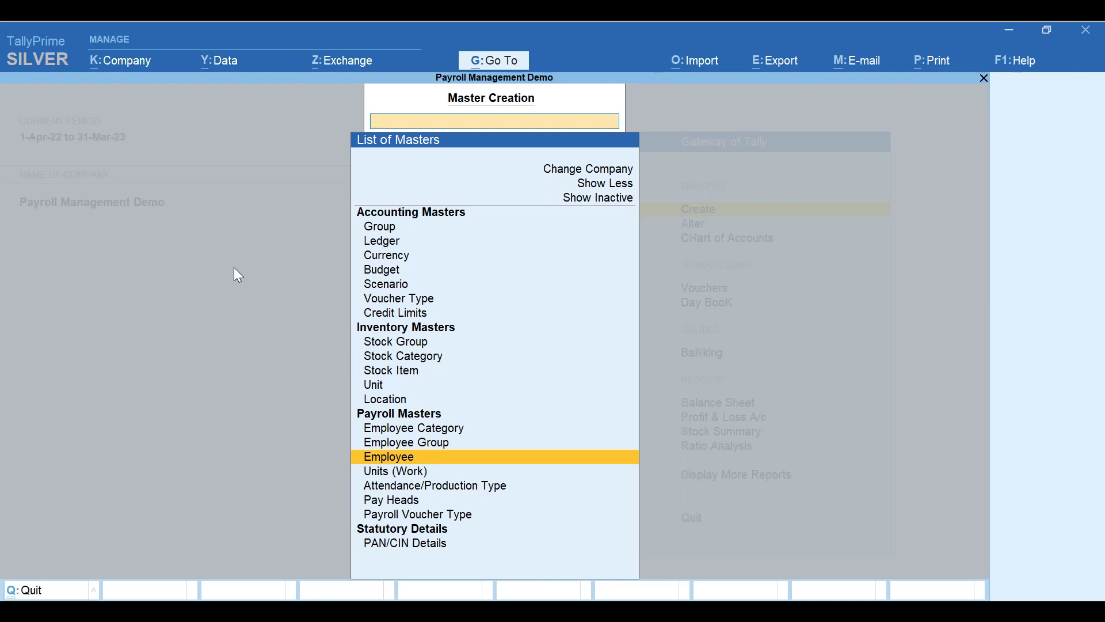
{"action": "key", "text": "Return"}
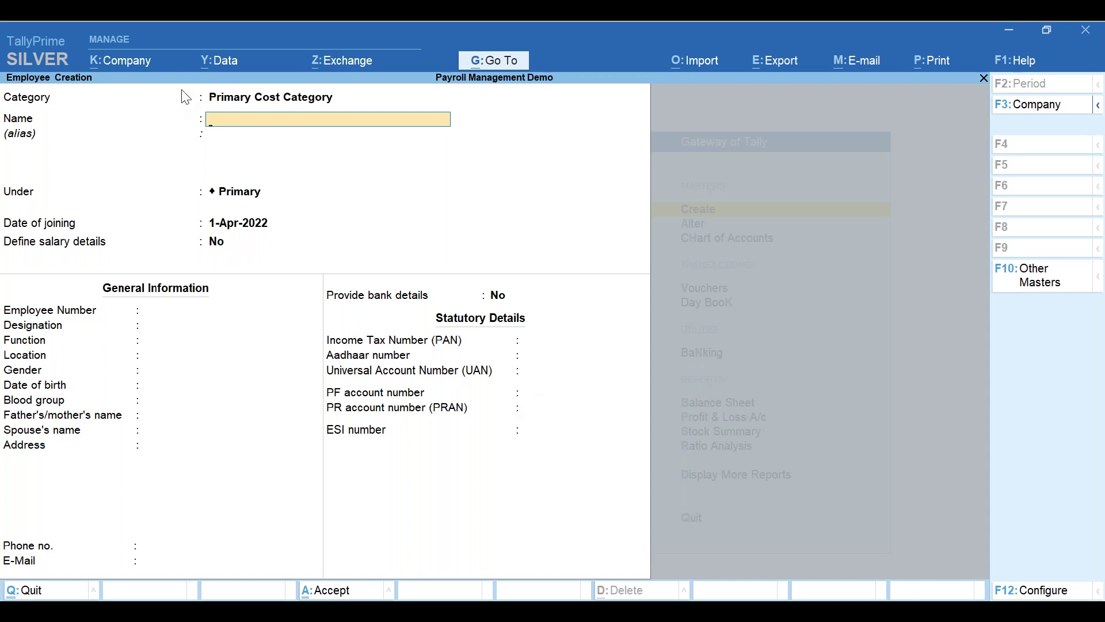
{"action": "key", "text": "alt+Tab"}
{"action": "left_click", "coordinate": [288, 101]}
{"action": "key", "text": "BackSpace"}
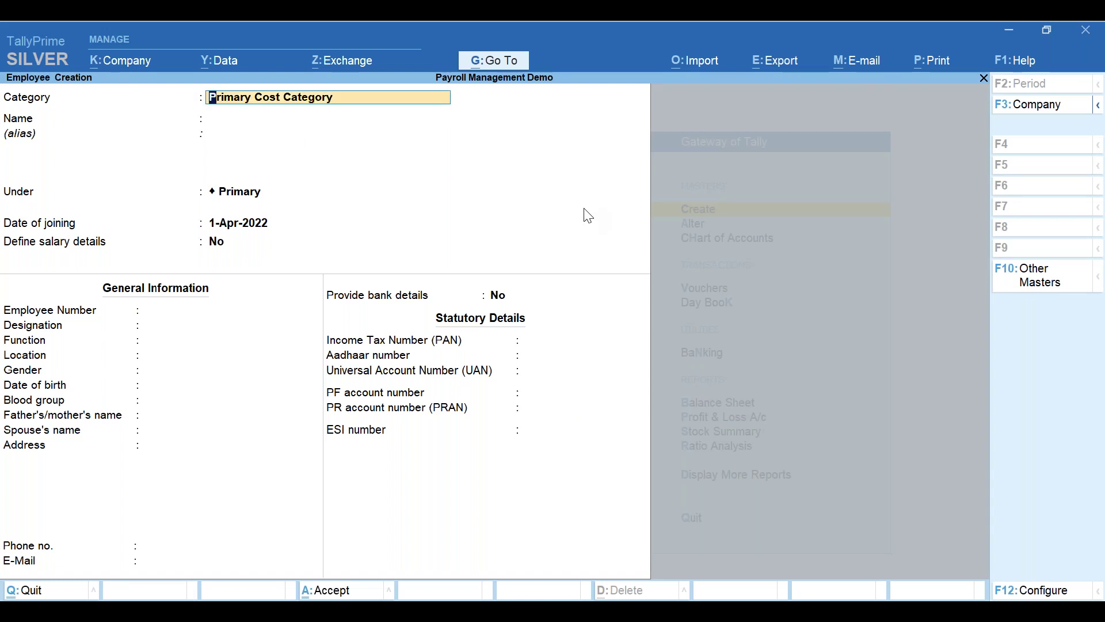
{"action": "key", "text": "BackSpace"}
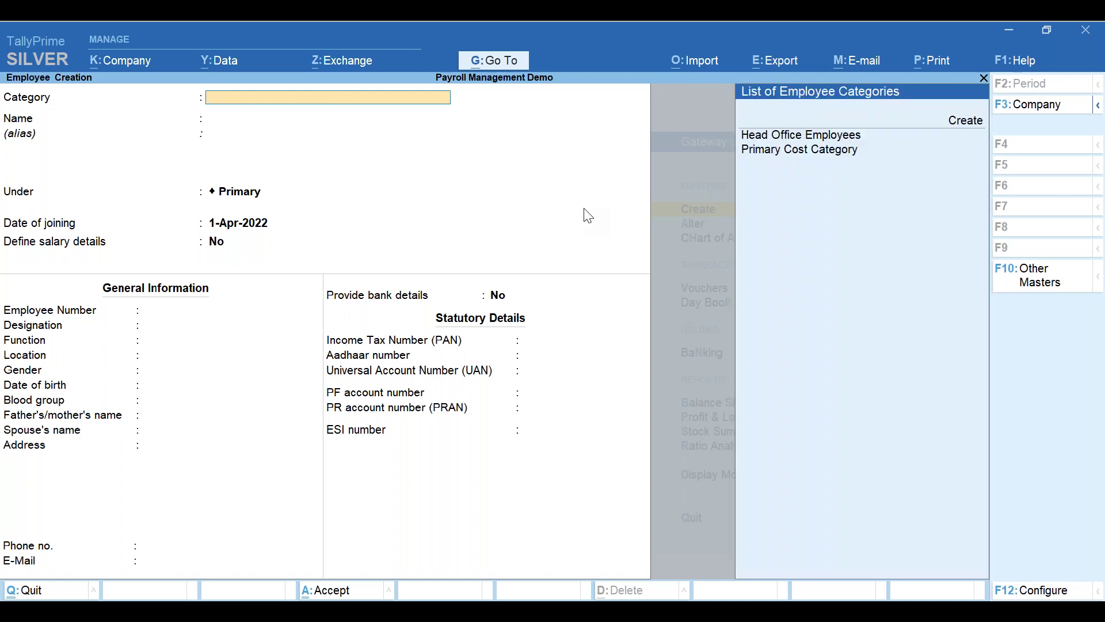
{"action": "key", "text": "Down"}
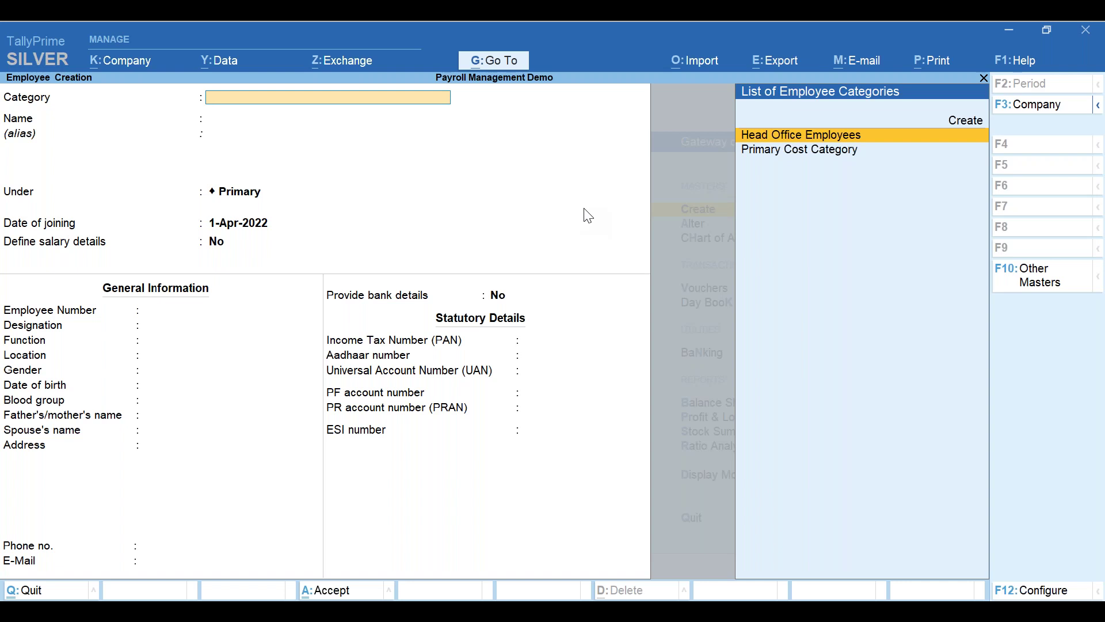
{"action": "key", "text": "Return"}
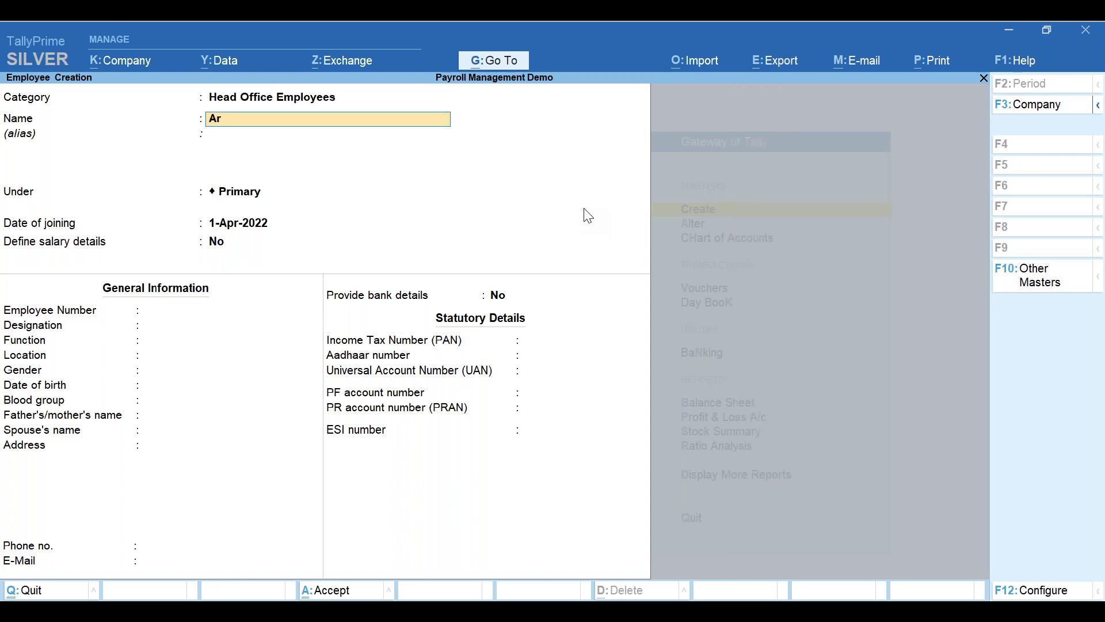
- Enter the employee's full name and place them under Accounts Department
{"action": "key", "text": "Return"}
{"action": "key", "text": "Return"}
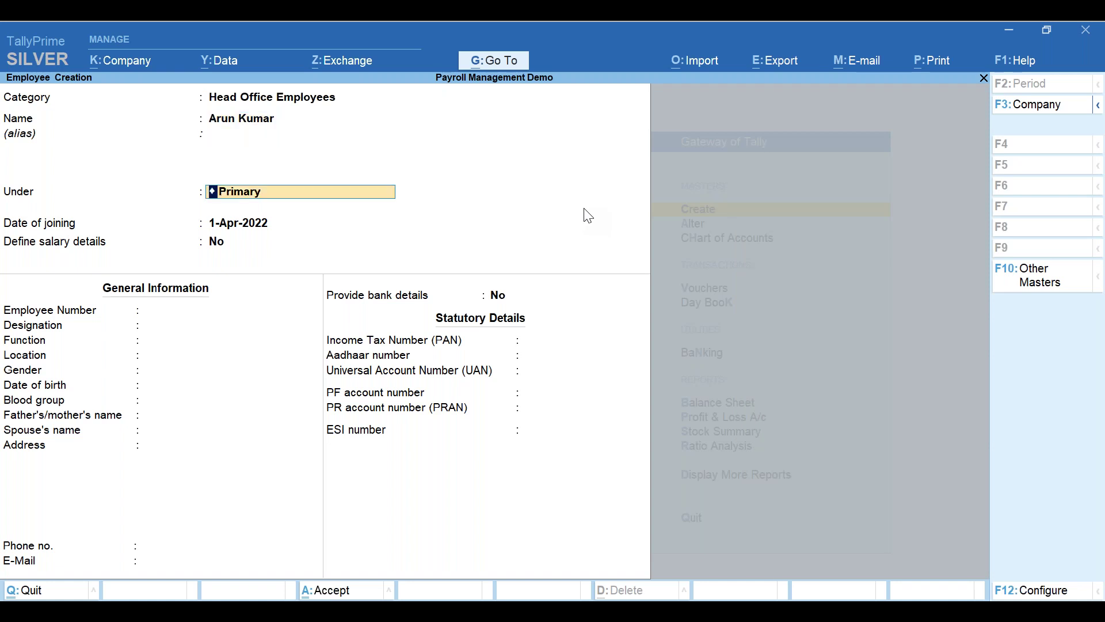
{"action": "key", "text": "BackSpace"}
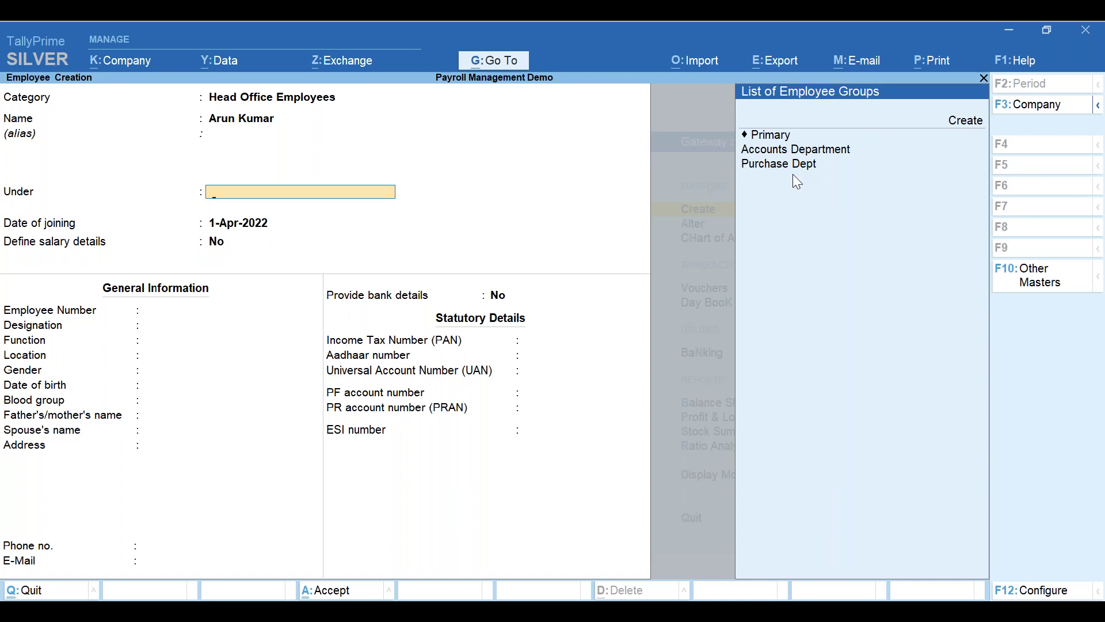
{"action": "key", "text": "Down"}
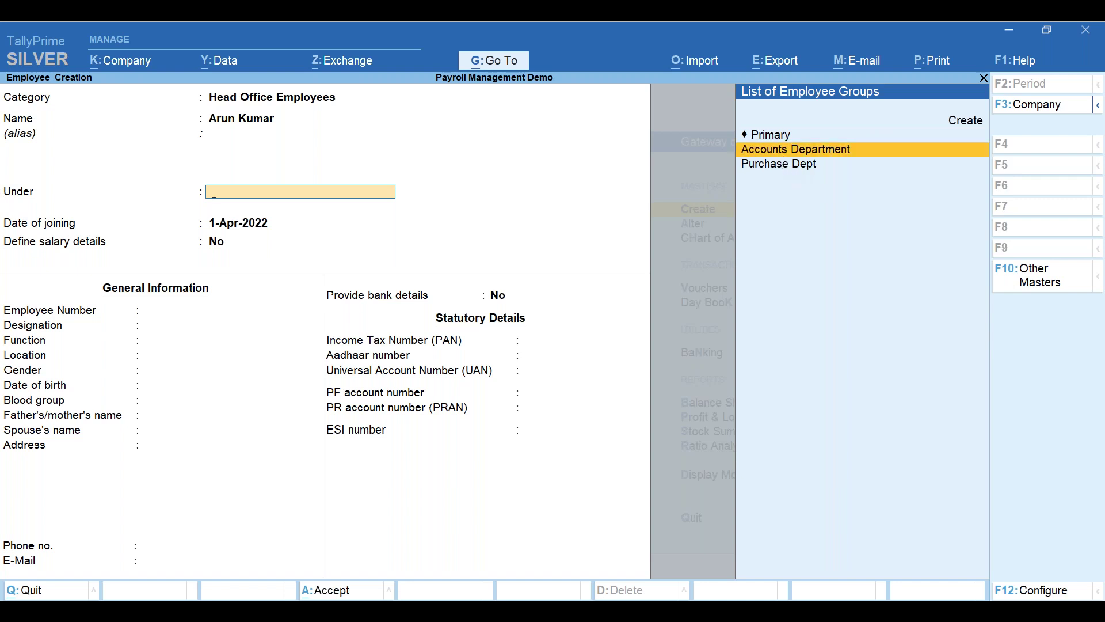
{"action": "key", "text": "Return"}
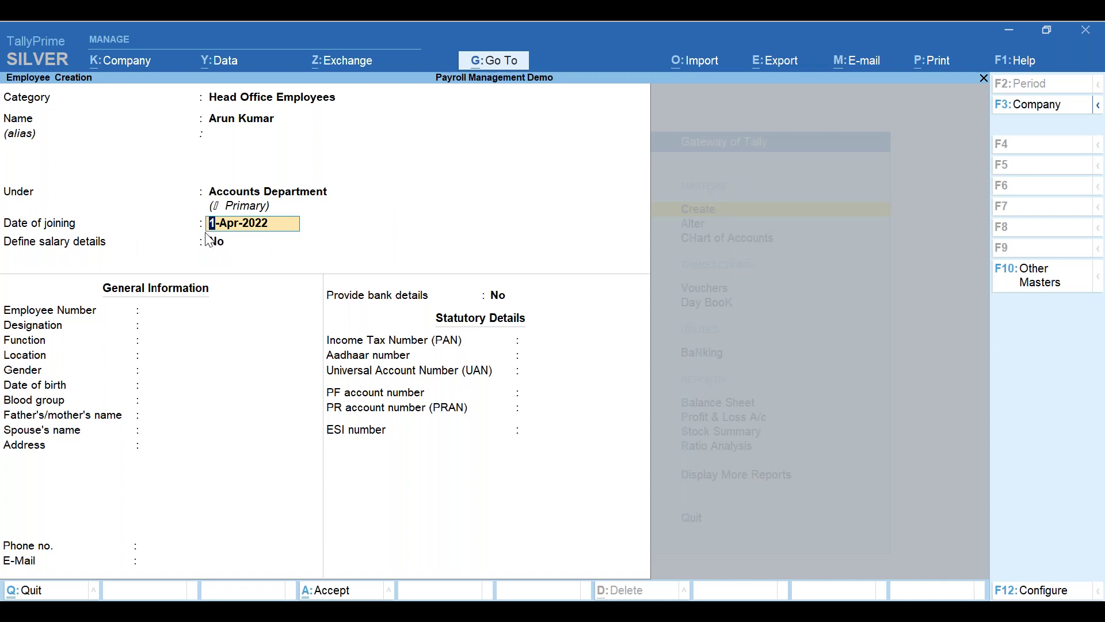
- Set joining date 1-Jan-2020, designation Accounts Manager, function Accounts & Finance, location Bangalore
{"action": "key", "text": "Return"}
{"action": "key", "text": "BackSpace"}
{"action": "key", "text": "BackSpace"}
{"action": "type", "text": "1jan2020"}
{"action": "key", "text": "Return"}
{"action": "key", "text": "Return"}
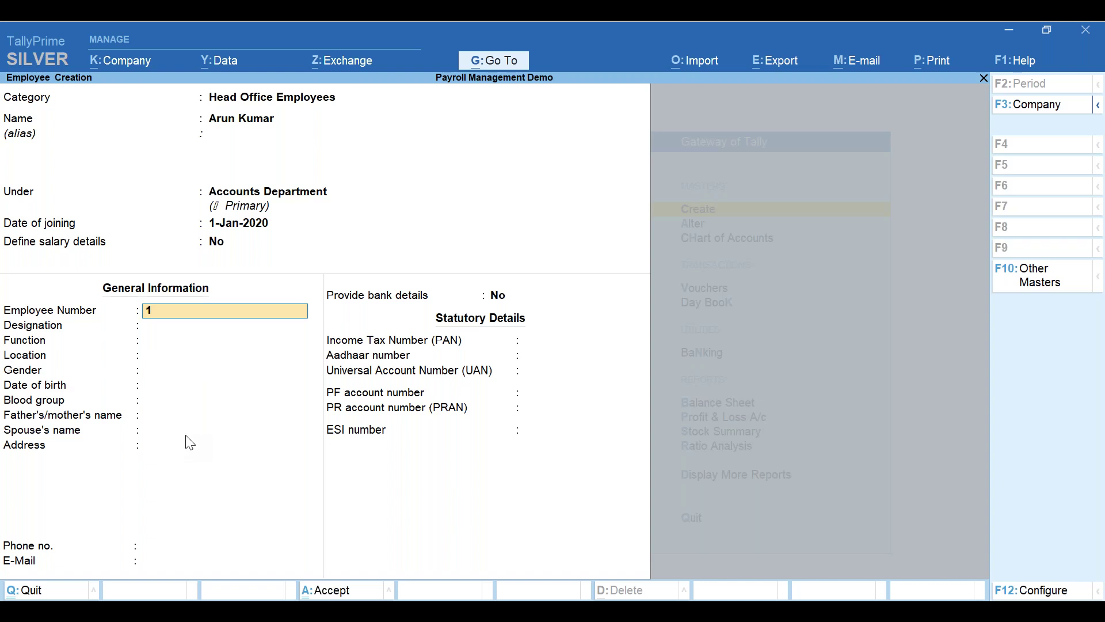
{"action": "key", "text": "Return"}
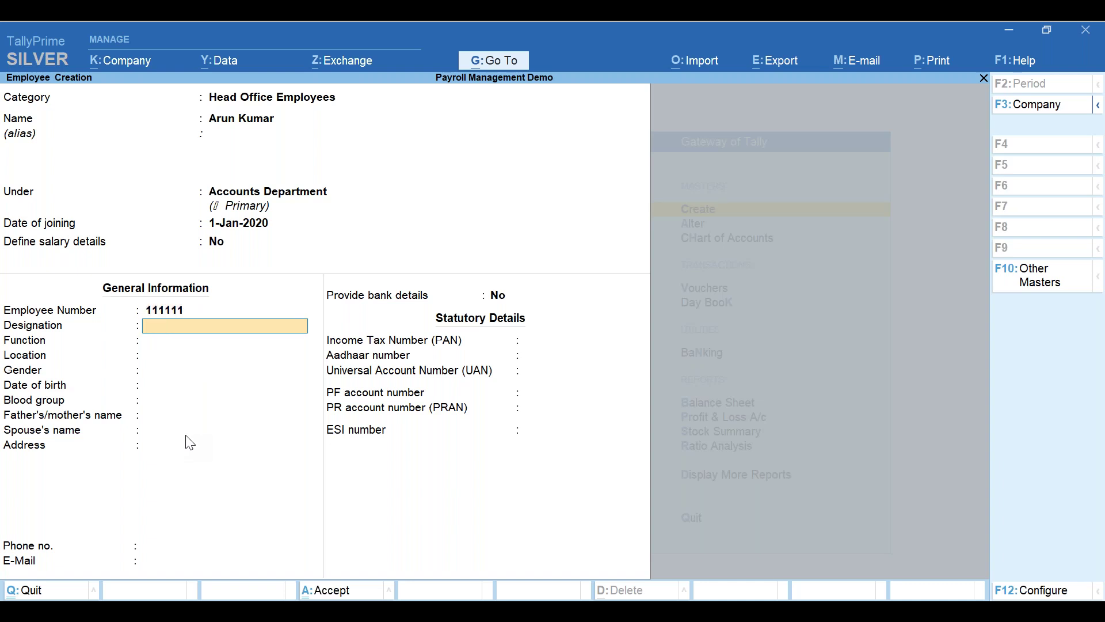
{"action": "type", "text": "Accounts Manager"}
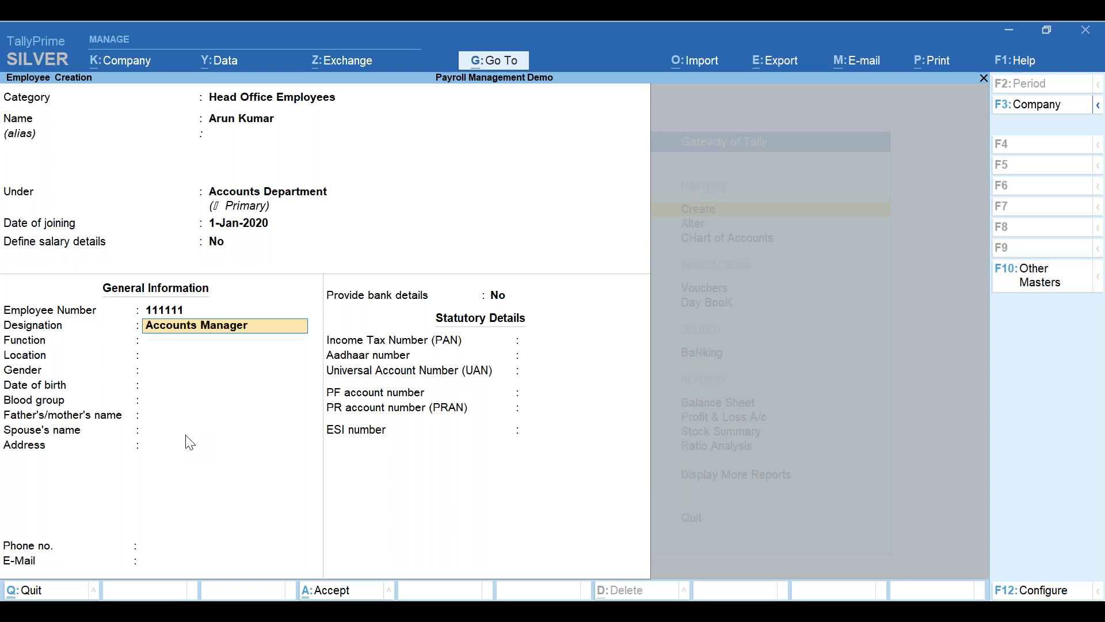
{"action": "key", "text": "Return"}
{"action": "type", "text": "Accounts"}
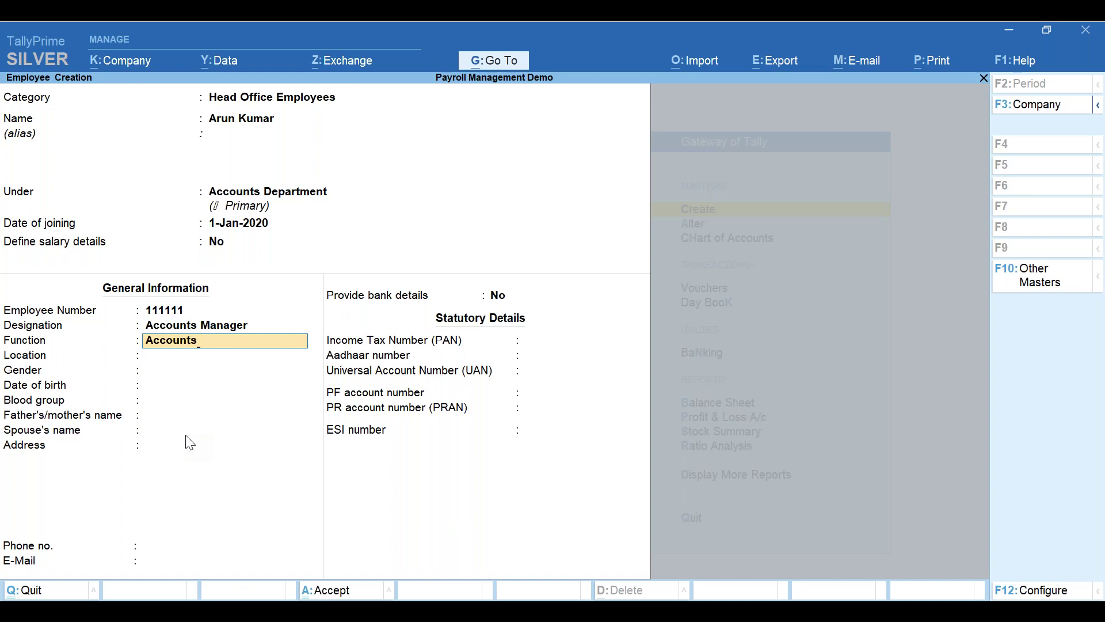
{"action": "type", "text": " & Finance"}
{"action": "key", "text": "Return"}
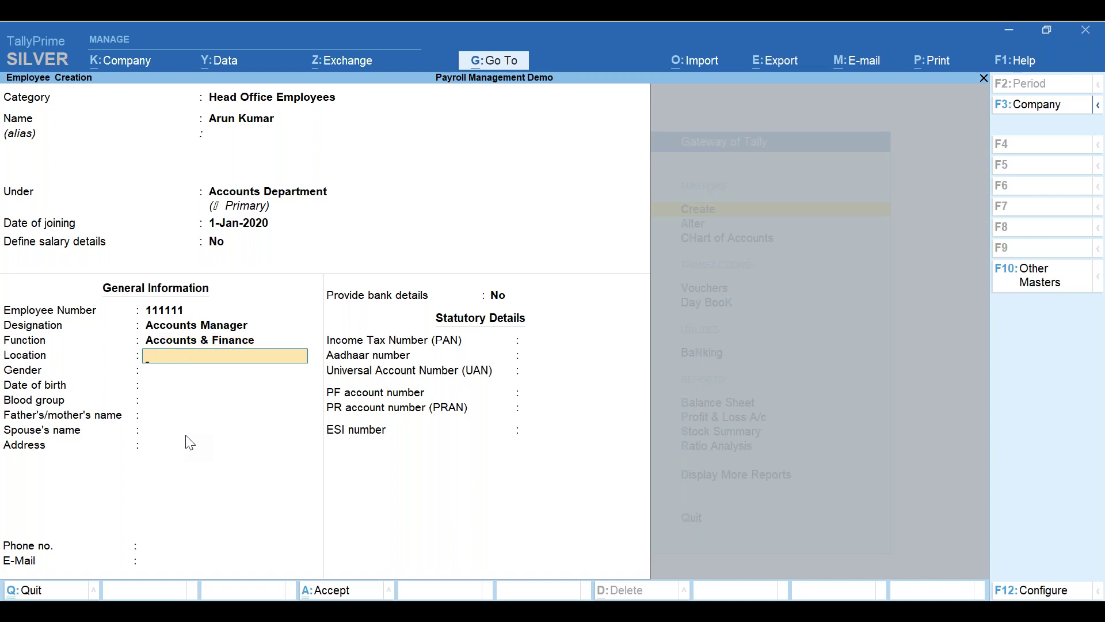
{"action": "type", "text": "Bangalore"}
{"action": "key", "text": "Return"}
- Set gender Male, date of birth 1-Jan-1990, and leave blood group Unknown
{"action": "key", "text": "Down"}
{"action": "key", "text": "Down"}
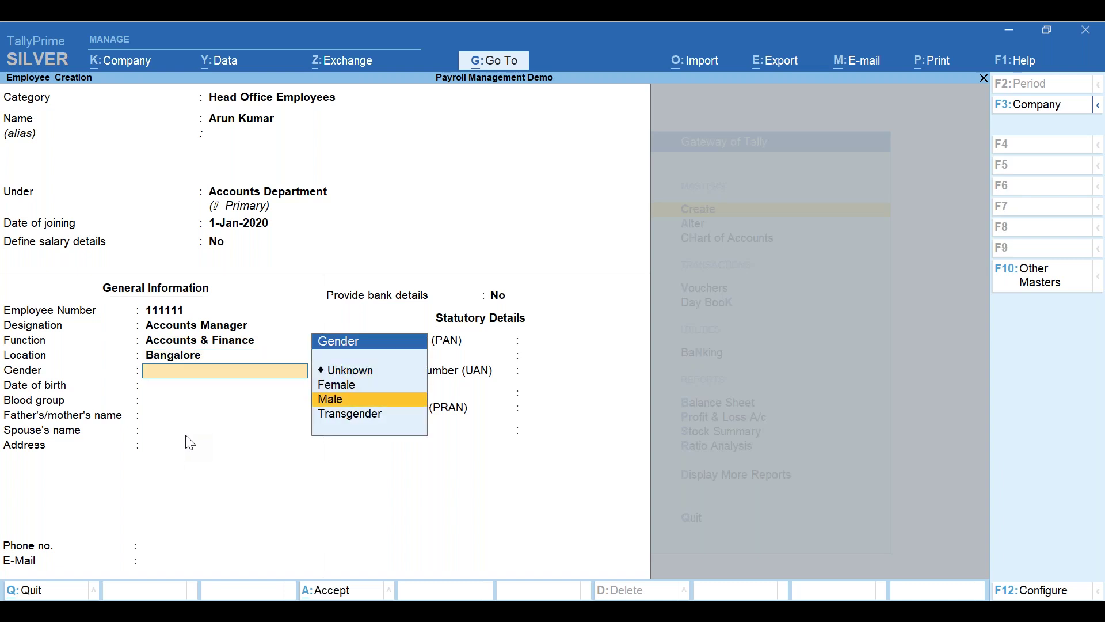
{"action": "key", "text": "Return"}
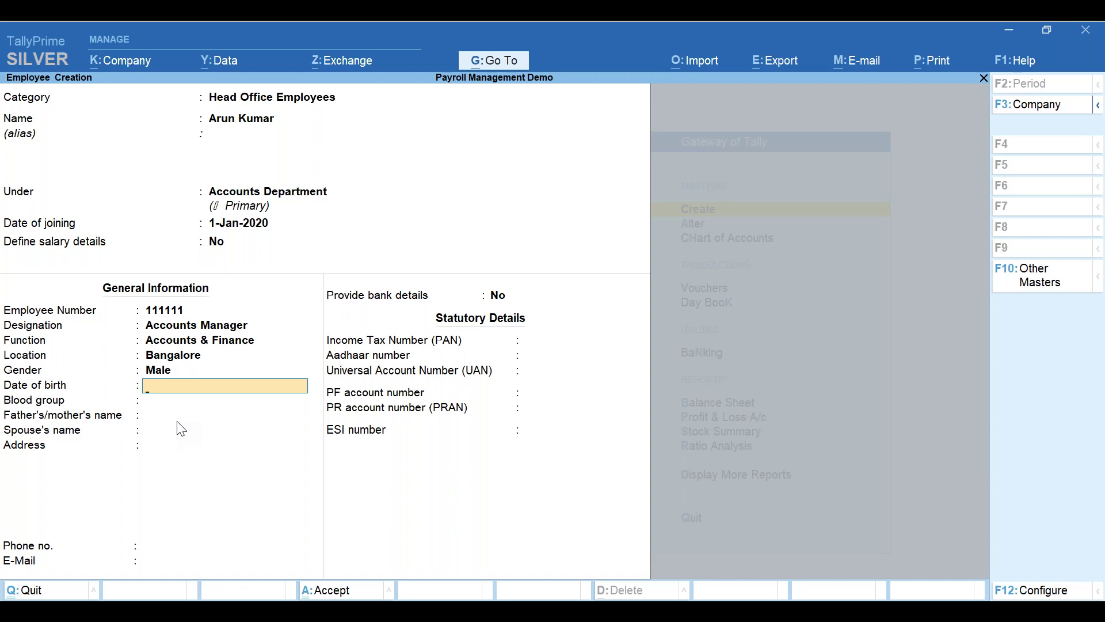
{"action": "key", "text": "BackSpace"}
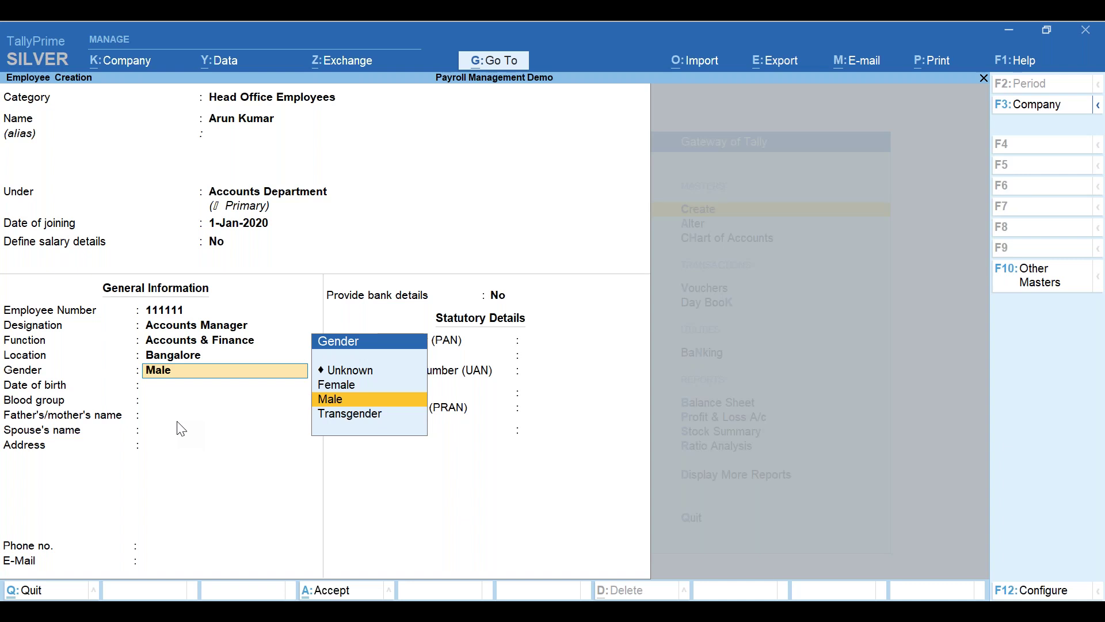
{"action": "key", "text": "Return"}
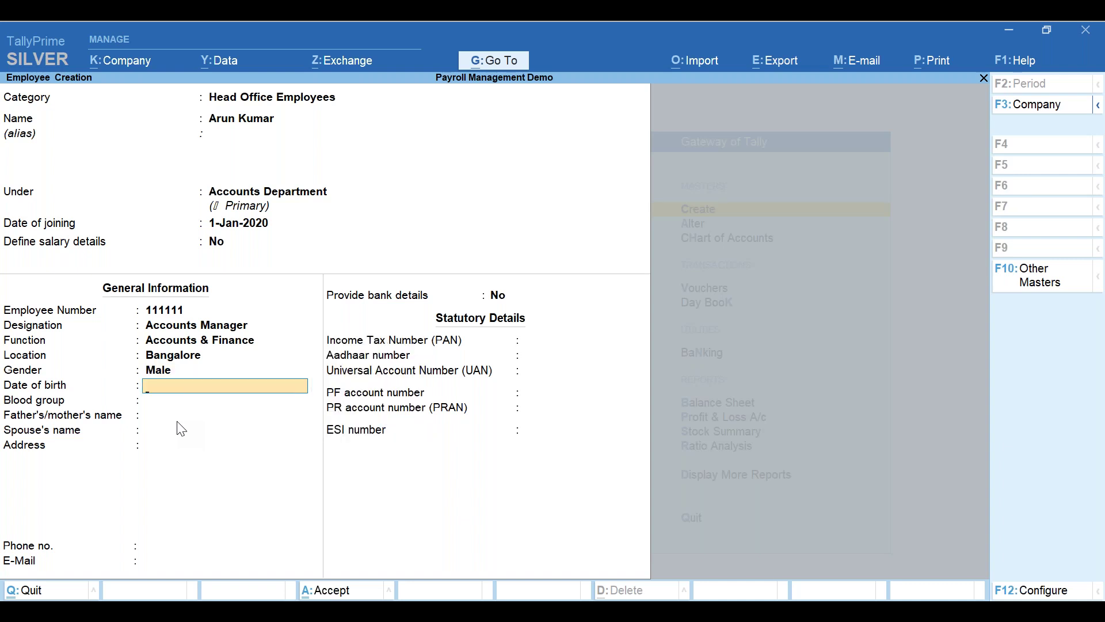
{"action": "type", "text": "1jan198"}
{"action": "key", "text": "BackSpace"}
{"action": "type", "text": "90"}
{"action": "key", "text": "Return"}
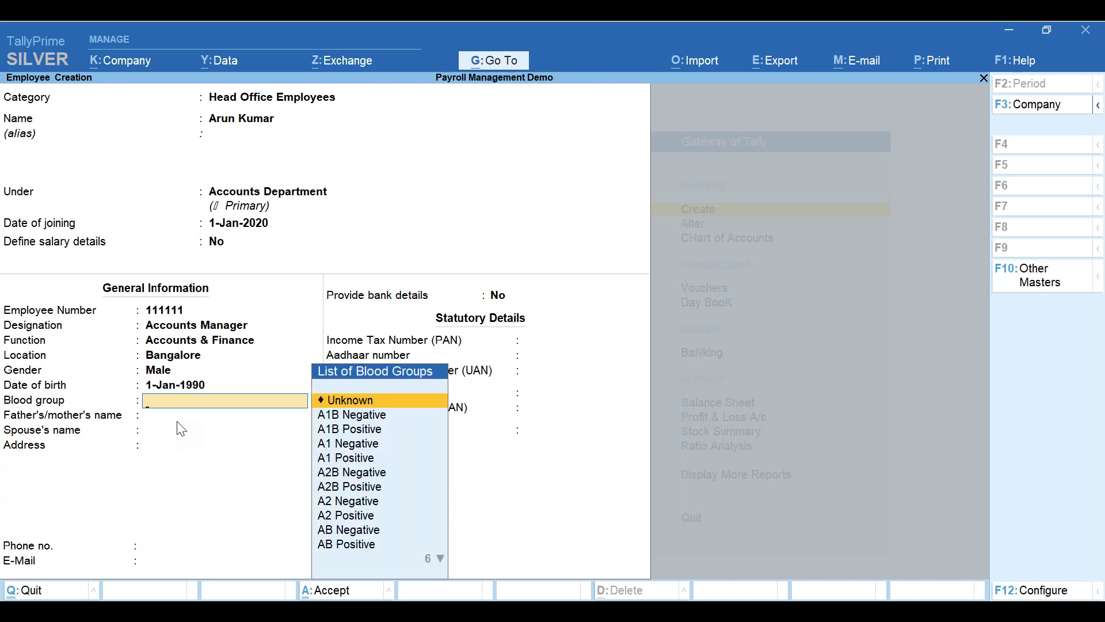
{"action": "key", "text": "Return"}
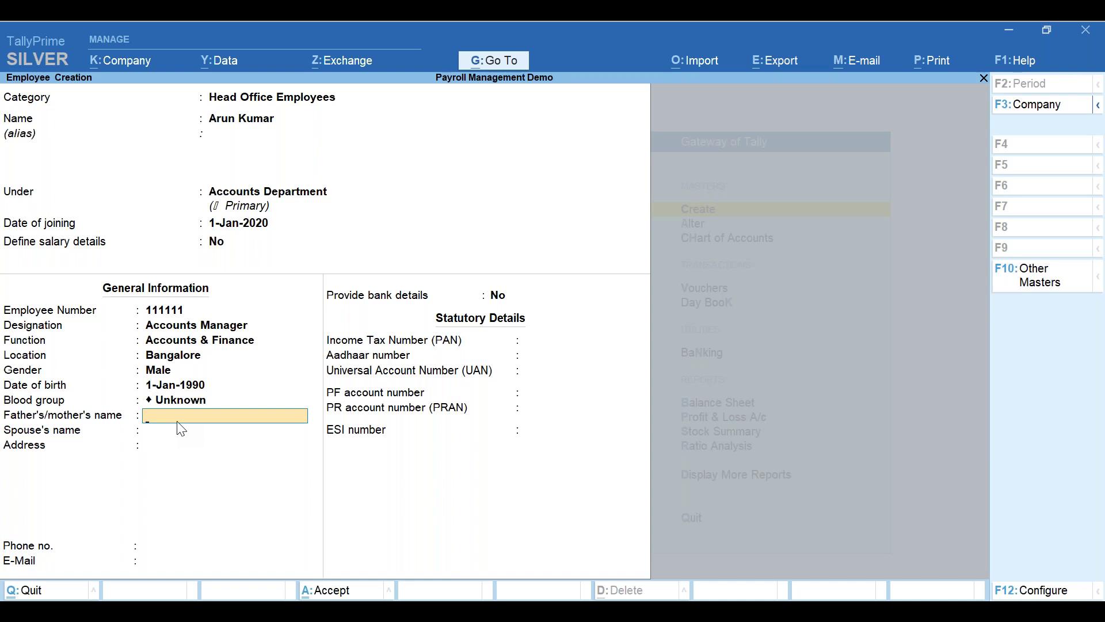
- Fill in the parent's and spouse's names and three placeholder address lines
{"action": "key", "text": "Return"}
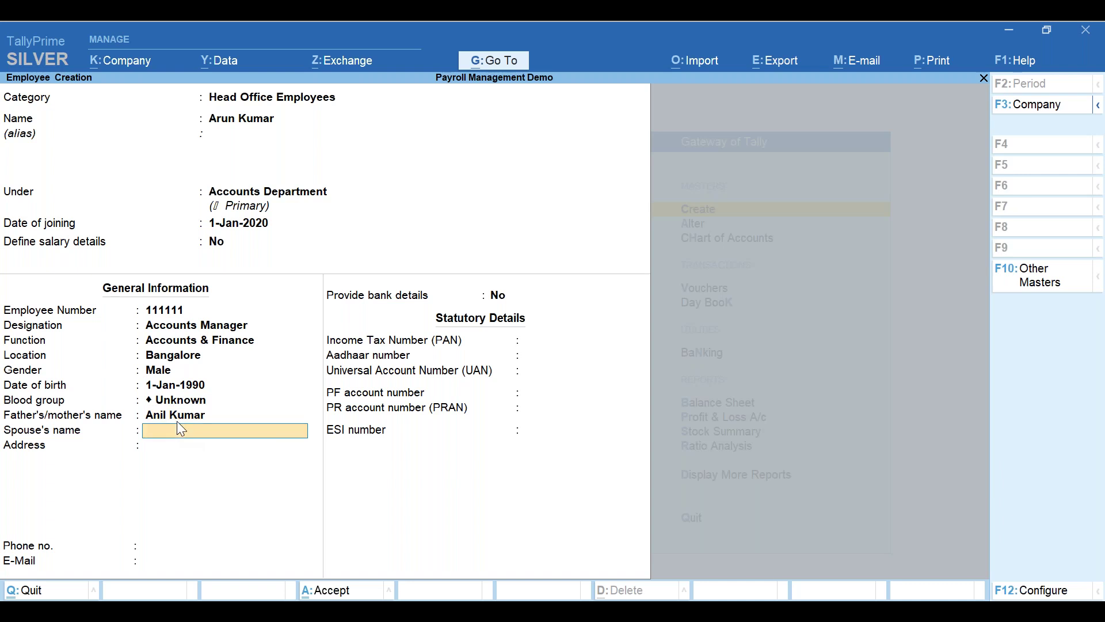
{"action": "type", "text": "Anita"}
{"action": "key", "text": "Return"}
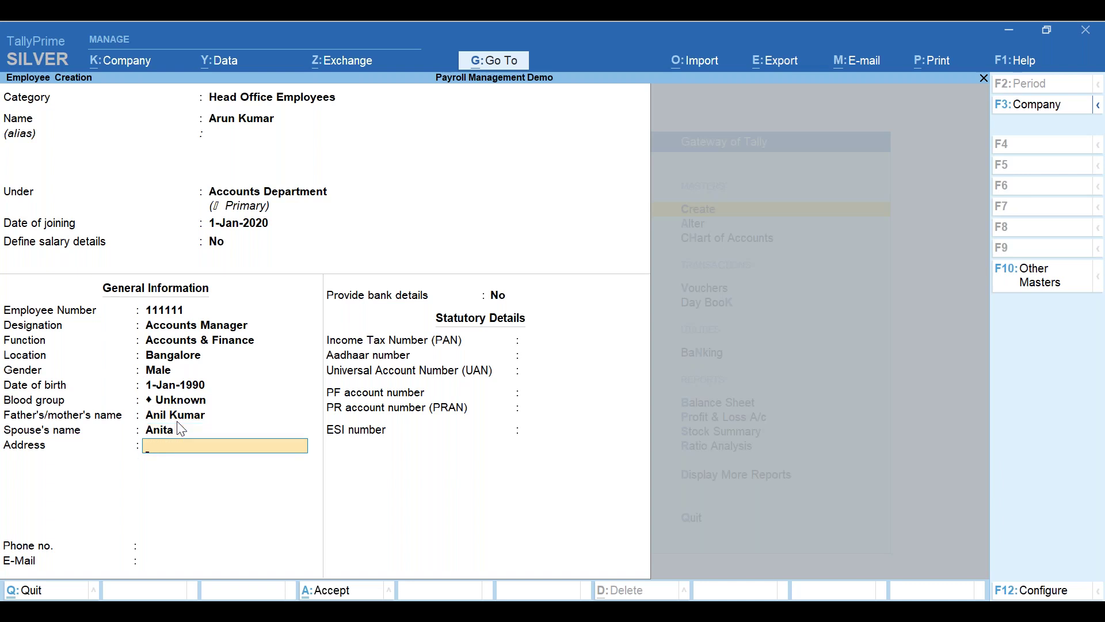
{"action": "type", "text": "Address 1"}
{"action": "key", "text": "Return"}
{"action": "type", "text": "Address 2"}
{"action": "key", "text": "Return"}
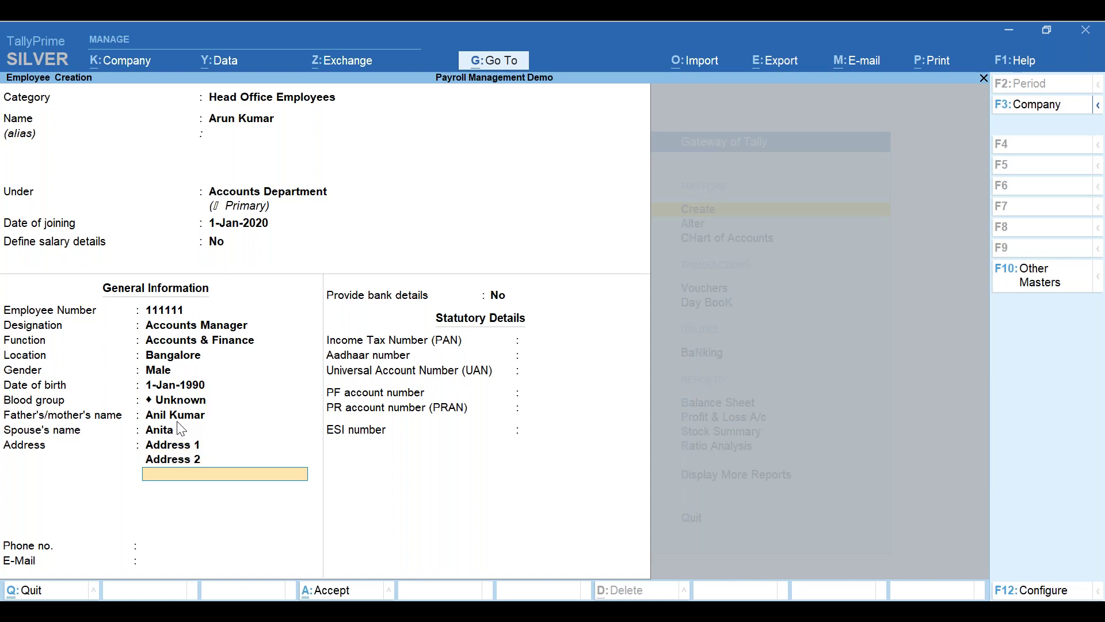
{"action": "type", "text": "Address 3"}
{"action": "key", "text": "Return"}
{"action": "key", "text": "Return"}
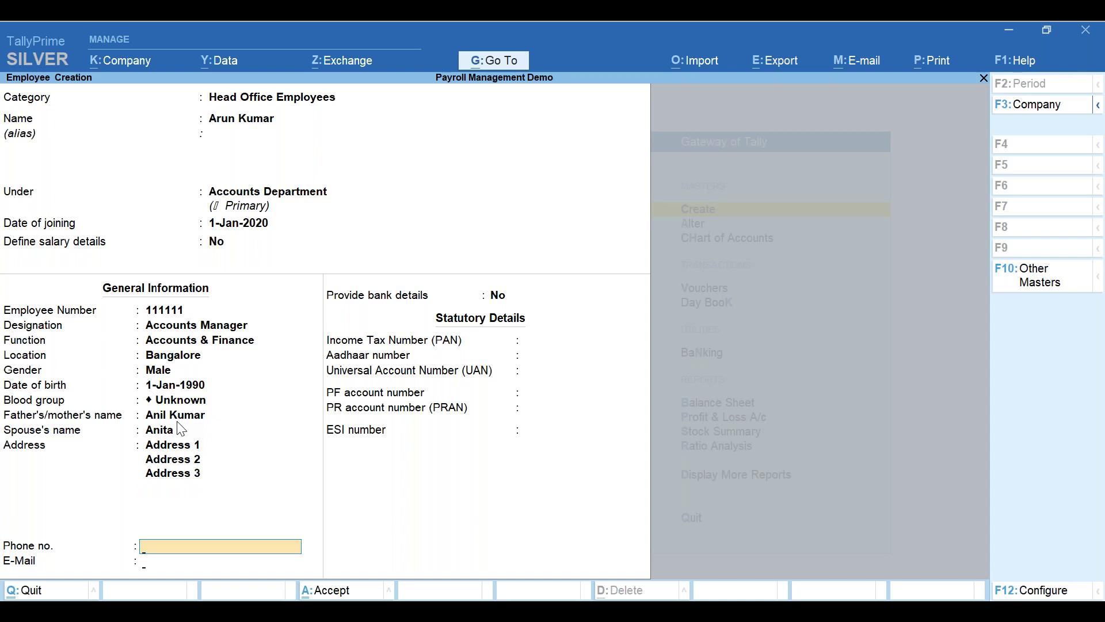
{"action": "key", "text": "Return"}
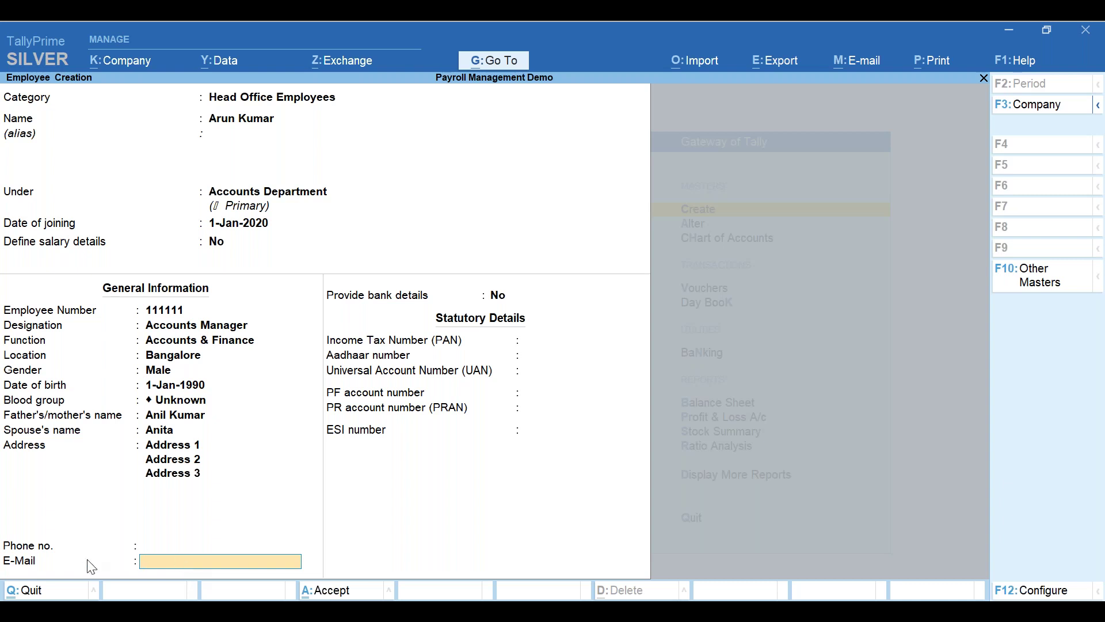
- Enter the employee's e-mail address, leaving the phone number blank
{"action": "key", "text": "Return"}
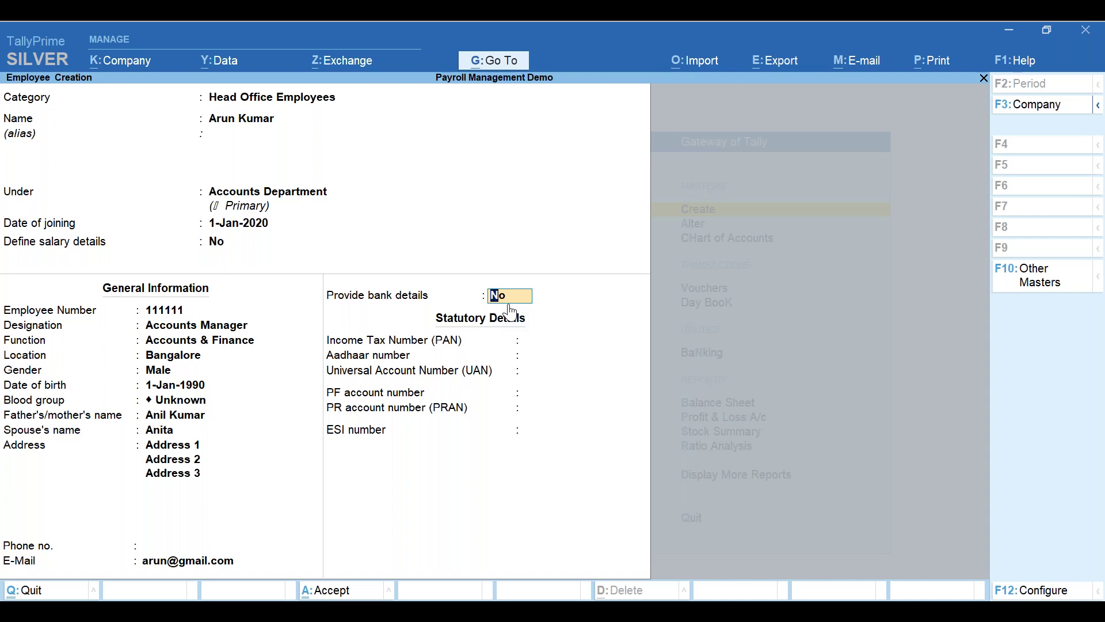
- Enable bank details and enter the account number and IFS code, dismissing the IFS warning
{"action": "type", "text": "y"}
{"action": "key", "text": "Return"}
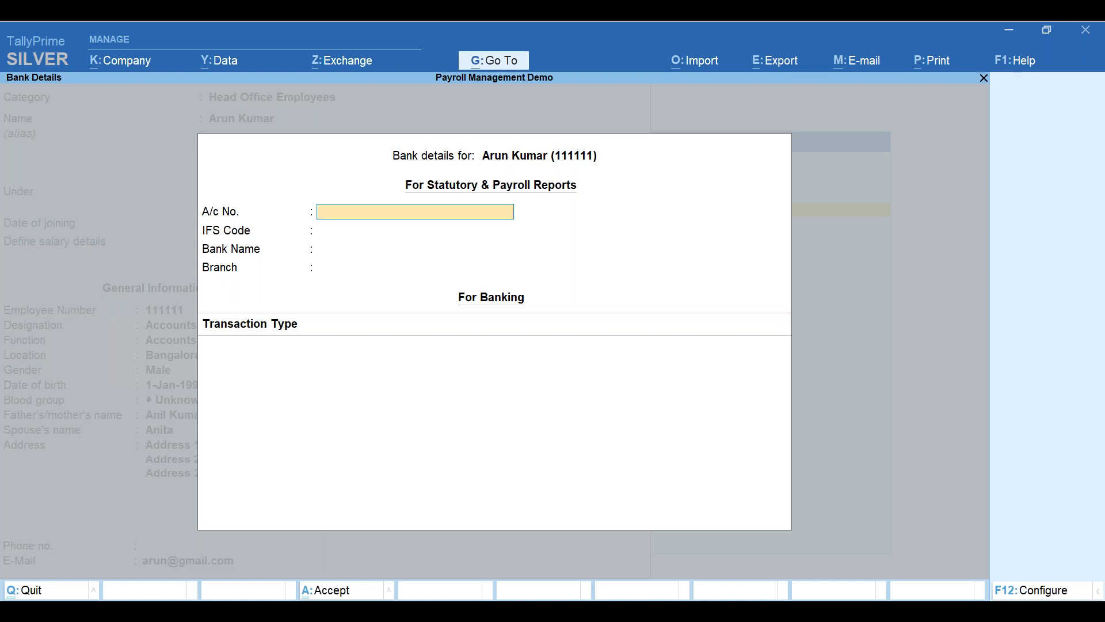
{"action": "type", "text": "11111111"}
{"action": "key", "text": "Return"}
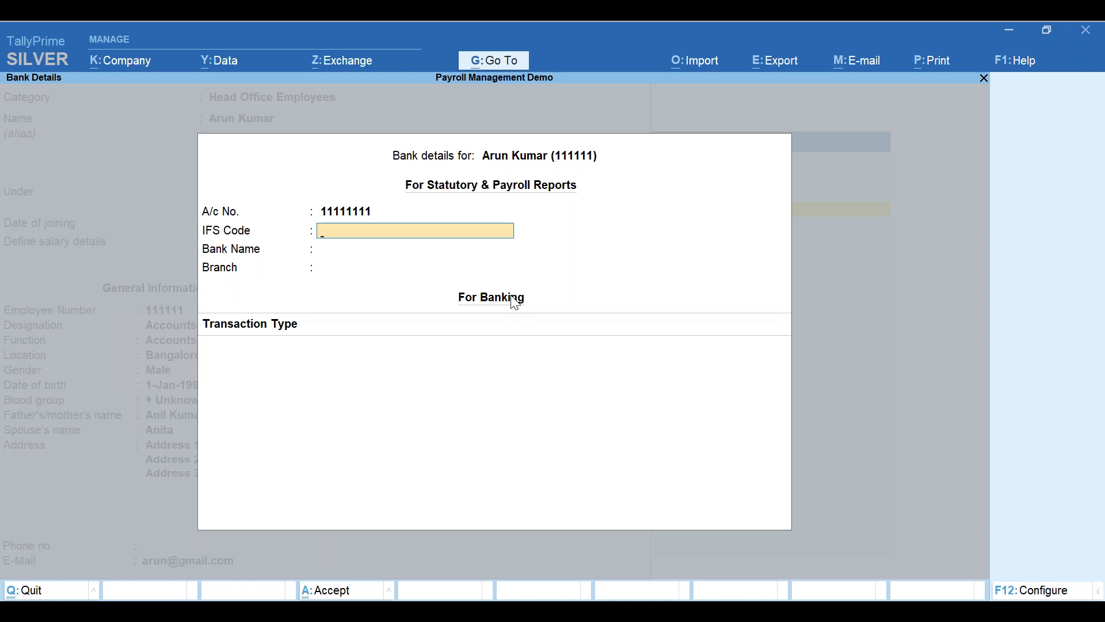
{"action": "type", "text": "12345789900"}
{"action": "key", "text": "Return"}
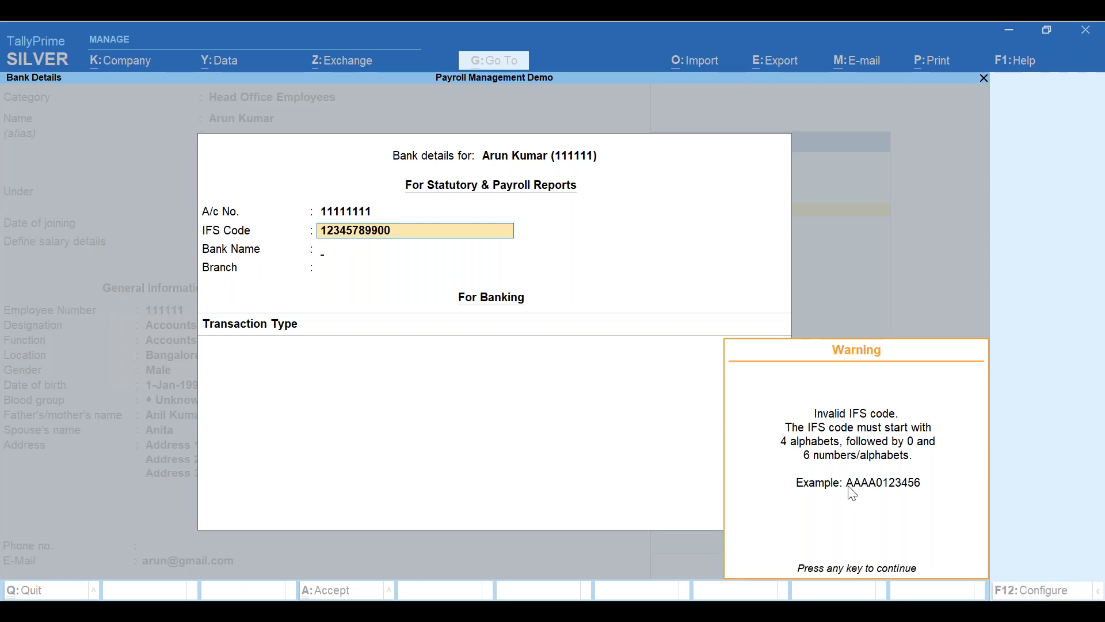
{"action": "key", "text": "Return"}
- Choose Kotak Mahindra Bank (India) as the bank with branch KOramangala
{"action": "key", "text": "BackSpace"}
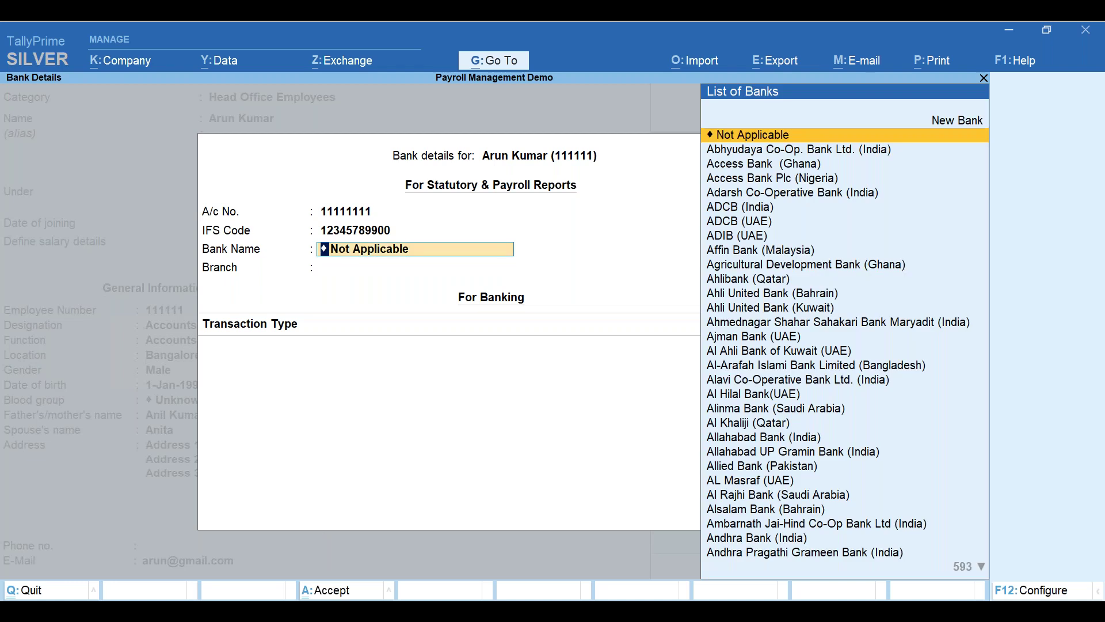
{"action": "type", "text": "Kota"}
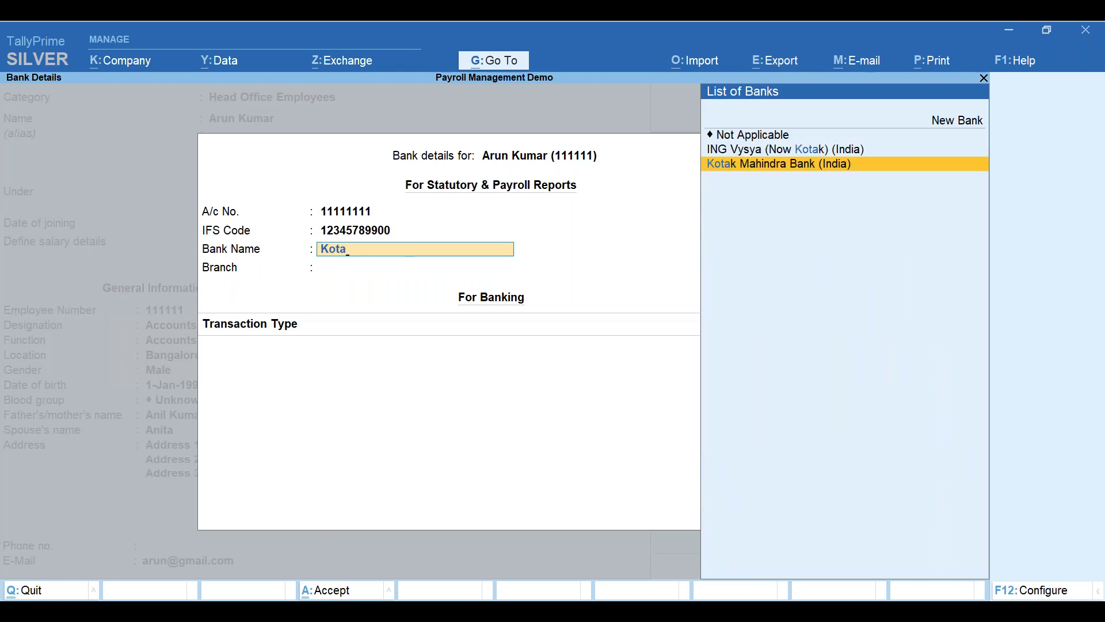
{"action": "key", "text": "Return"}
{"action": "type", "text": "KOram"}
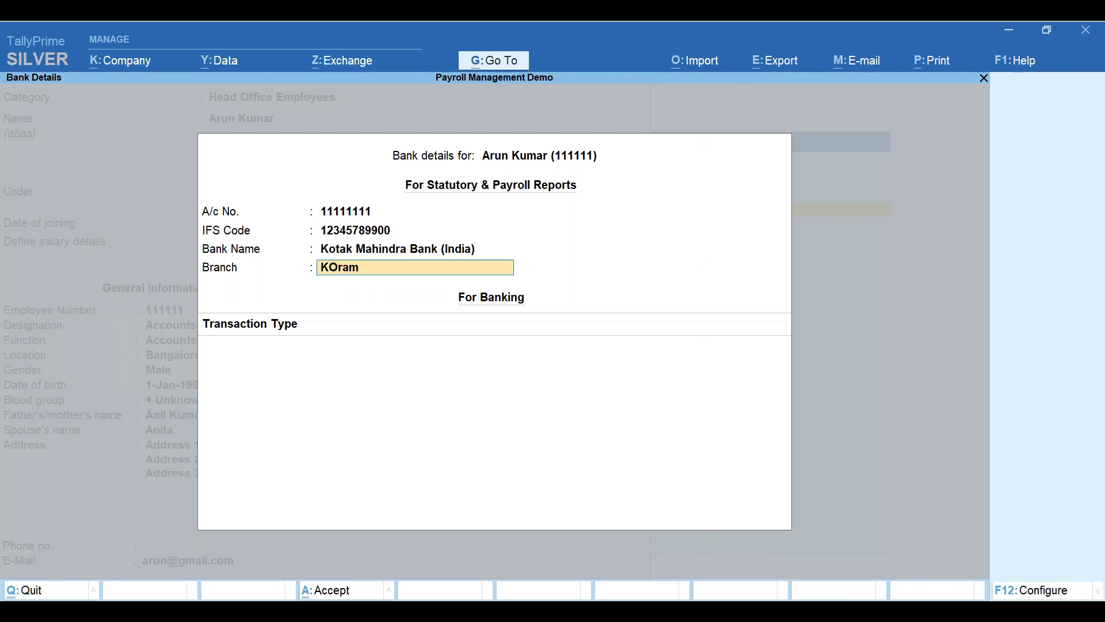
{"action": "type", "text": "anga"}
{"action": "key", "text": "Return"}
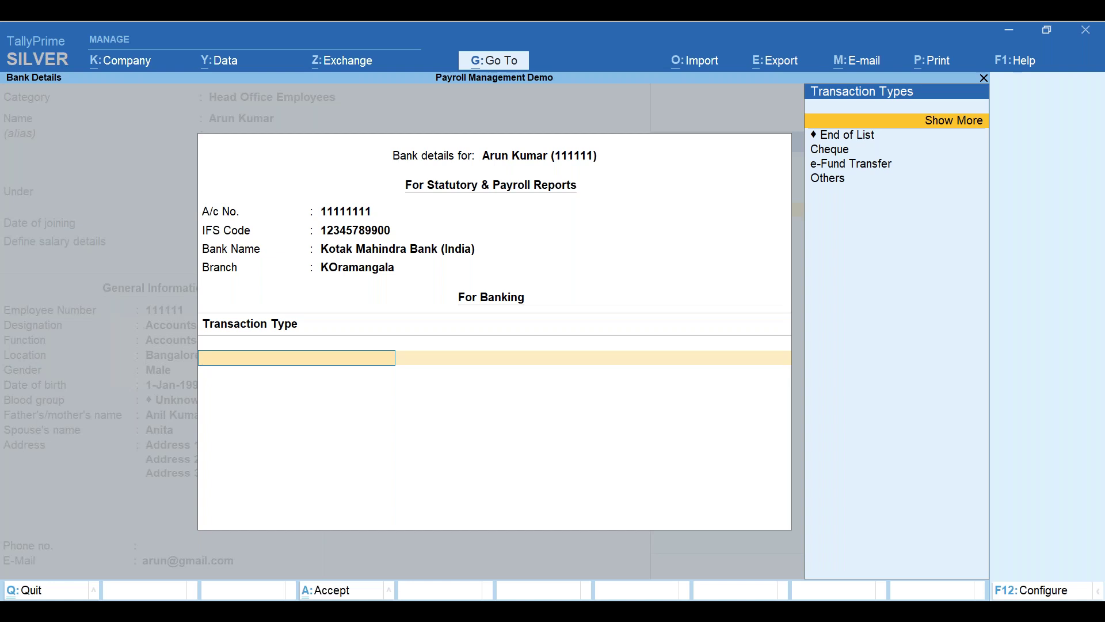
- Set the transaction type to e-Fund Transfer and close Bank Details with no company bank
{"action": "left_click", "coordinate": [960, 123]}
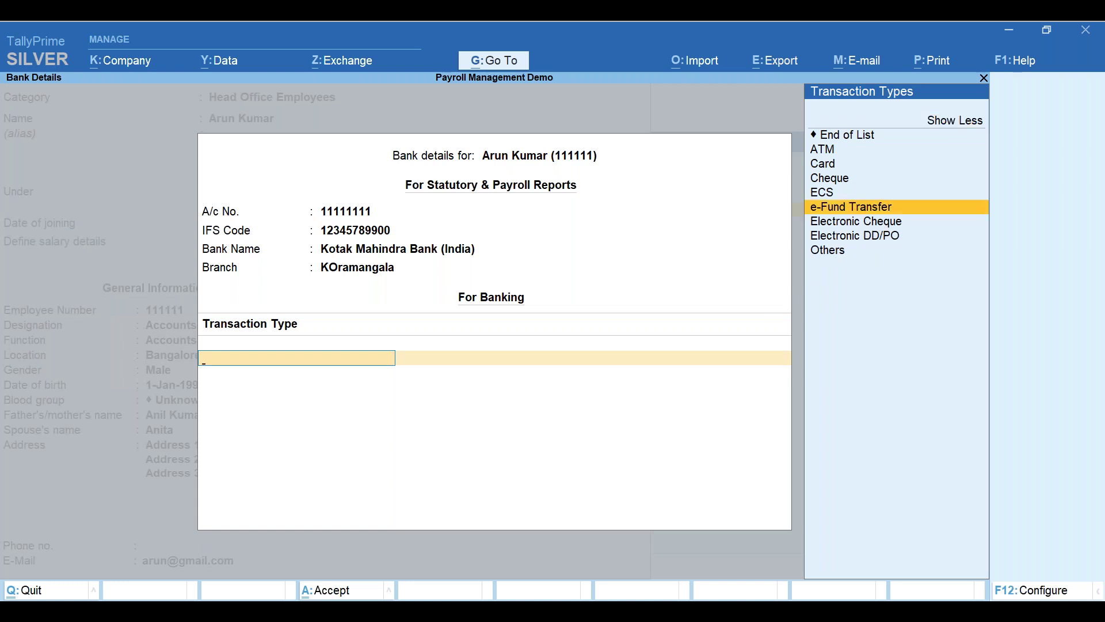
{"action": "key", "text": "Return"}
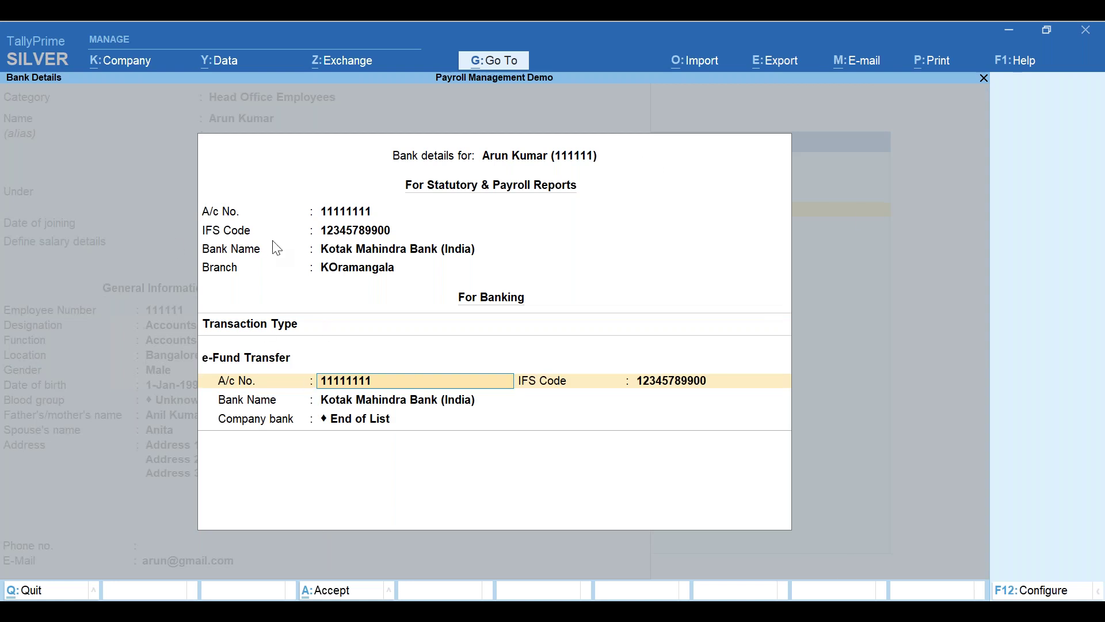
{"action": "key", "text": "Return"}
{"action": "key", "text": "Return"}
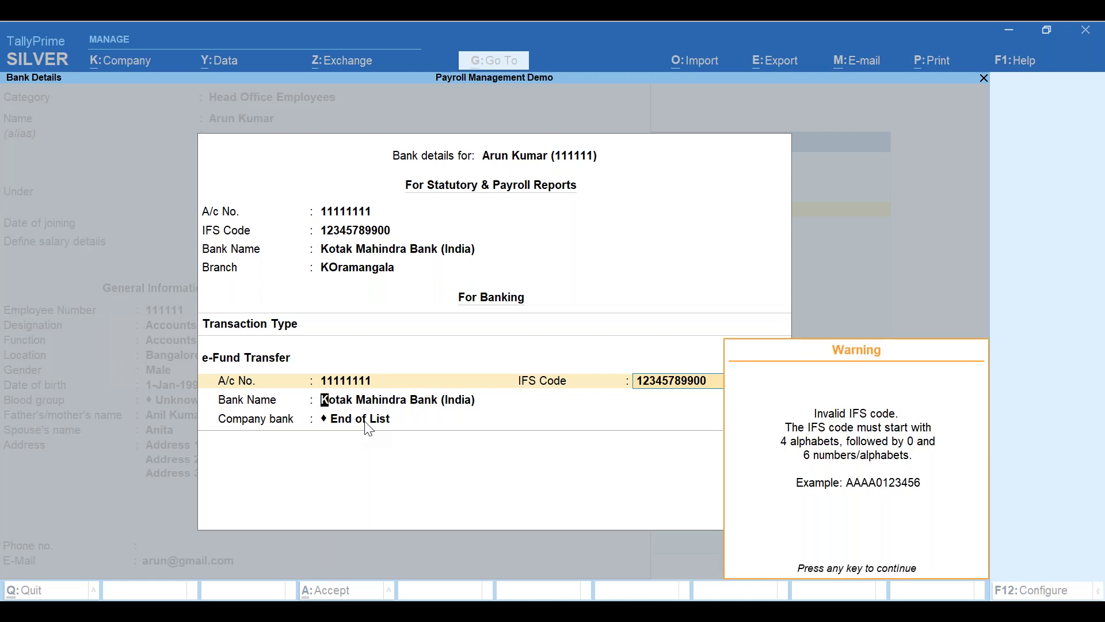
{"action": "key", "text": "Return"}
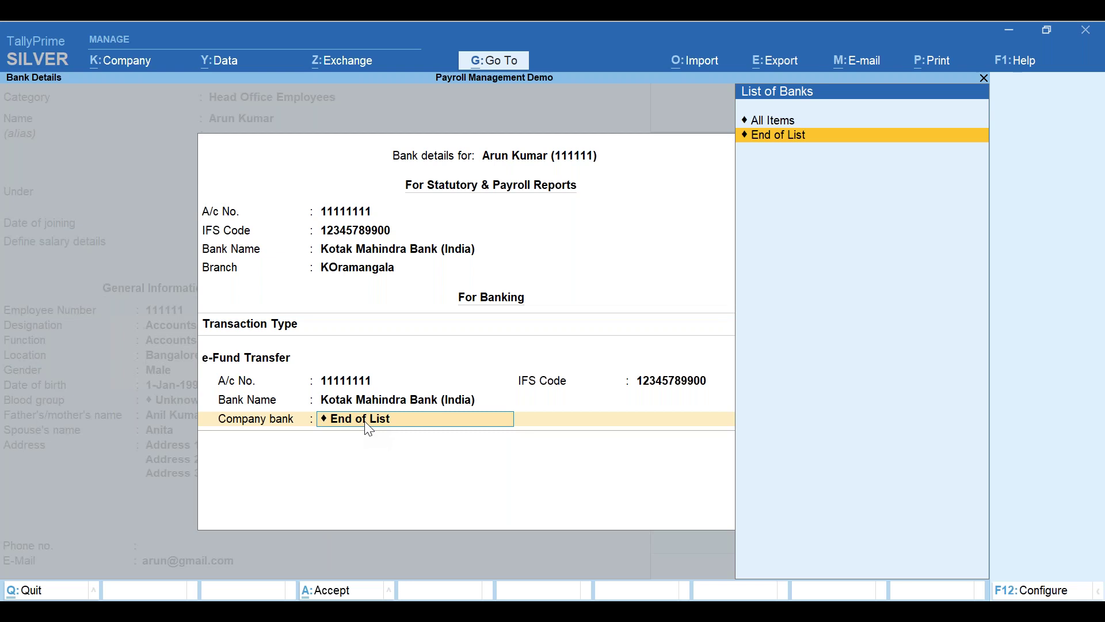
{"action": "key", "text": "Return"}
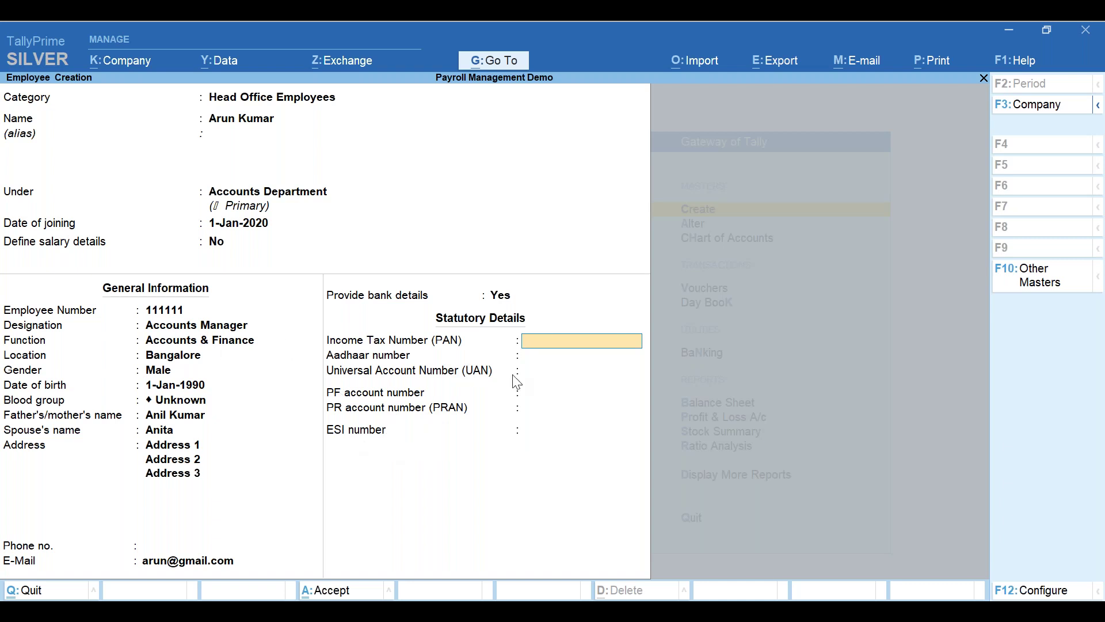
- Enter the employee's PAN under Statutory Details and skip the remaining statutory fields
{"action": "key", "text": "Return"}
{"action": "key", "text": "Return"}
{"action": "key", "text": "Return"}
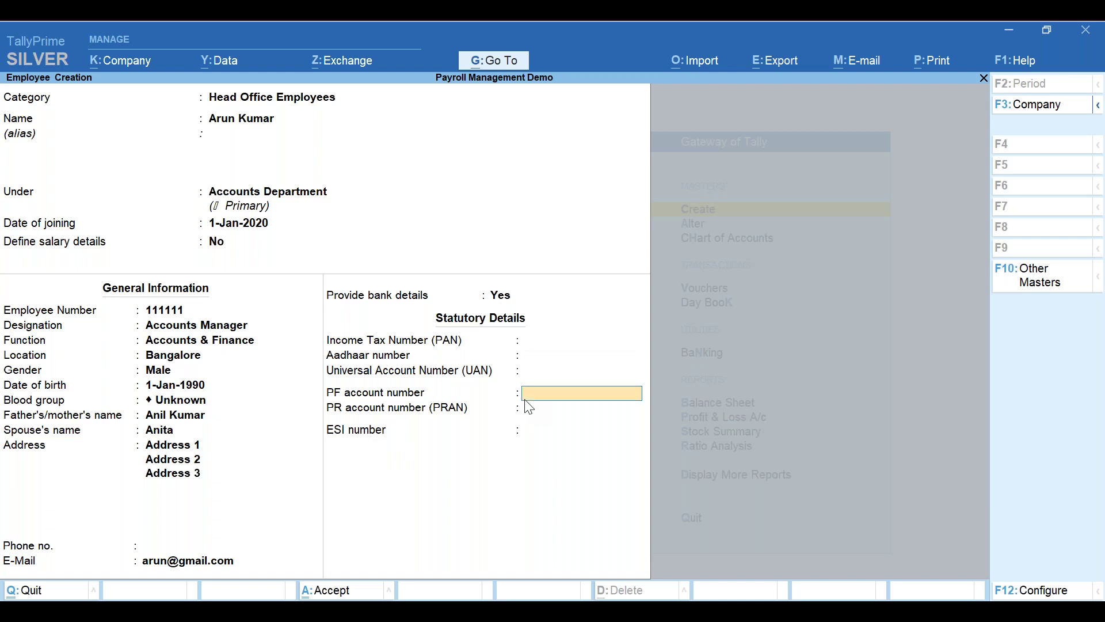
{"action": "key", "text": "Up"}
{"action": "key", "text": "Up"}
{"action": "key", "text": "Up"}
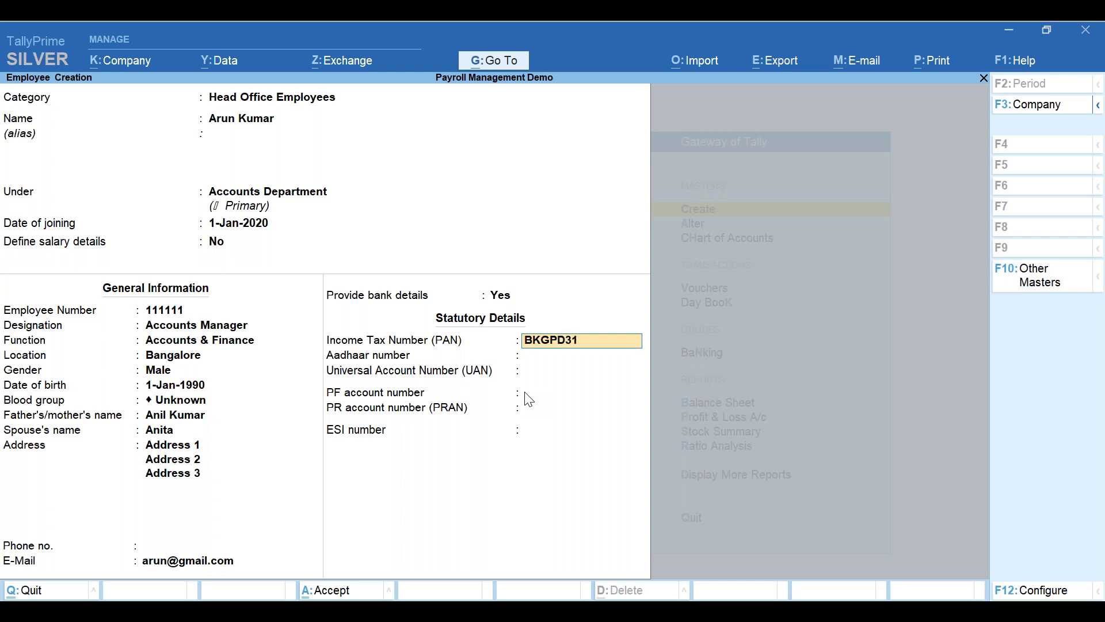
{"action": "key", "text": "Return"}
{"action": "key", "text": "Return"}
{"action": "key", "text": "Return"}
{"action": "key", "text": "Return"}
{"action": "key", "text": "Return"}
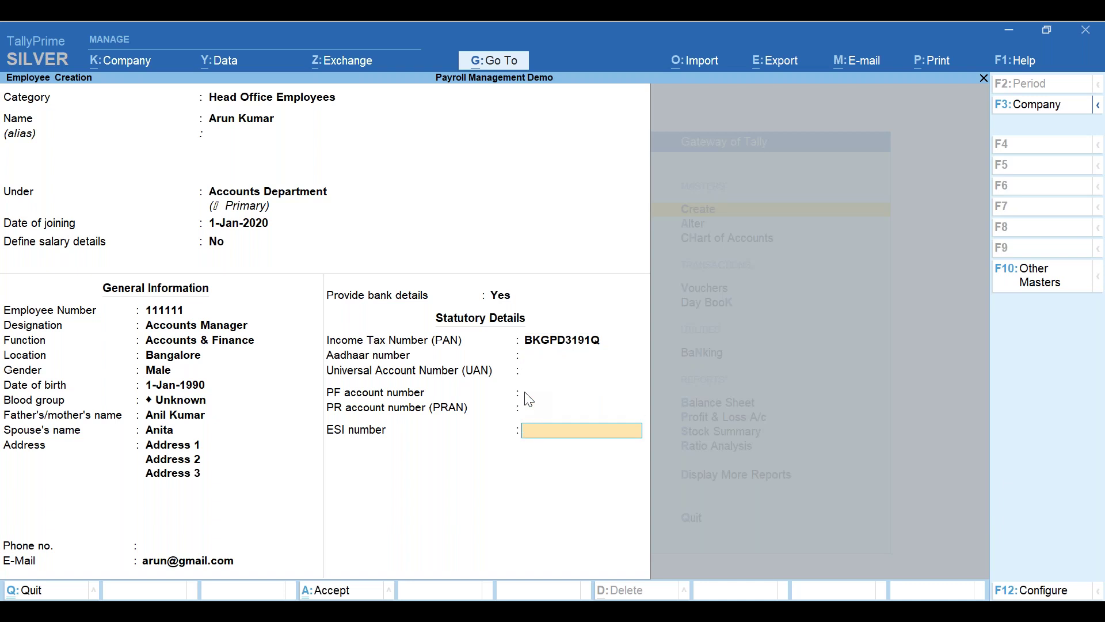
{"action": "key", "text": "Return"}
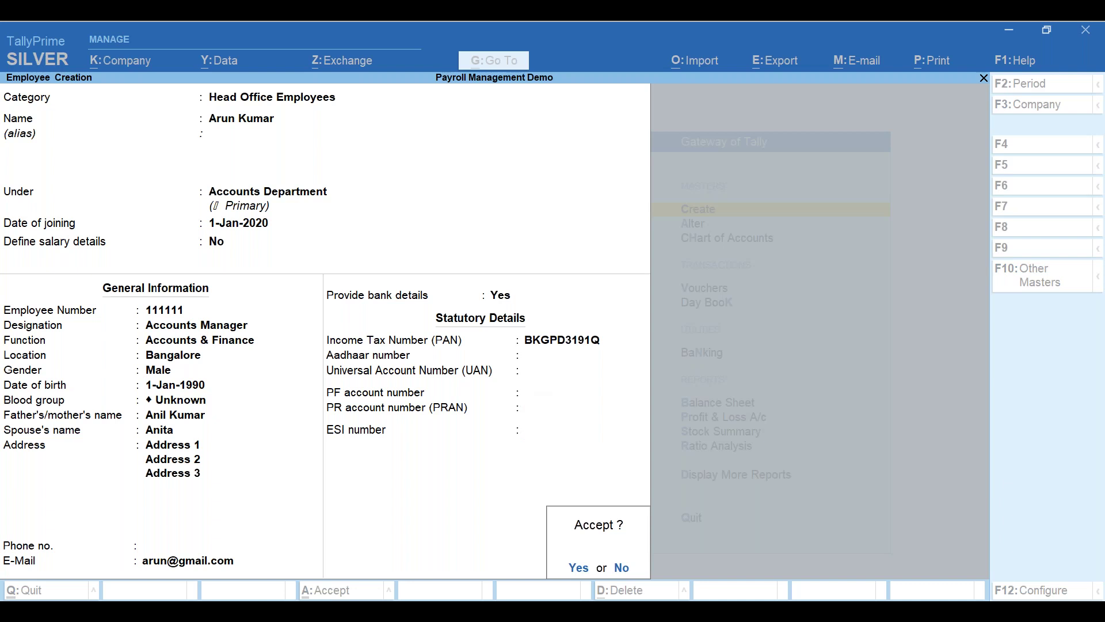
- Decline the Accept? prompt and return to the employee form with the ESI number still blank
{"action": "left_click", "coordinate": [180, 47]}
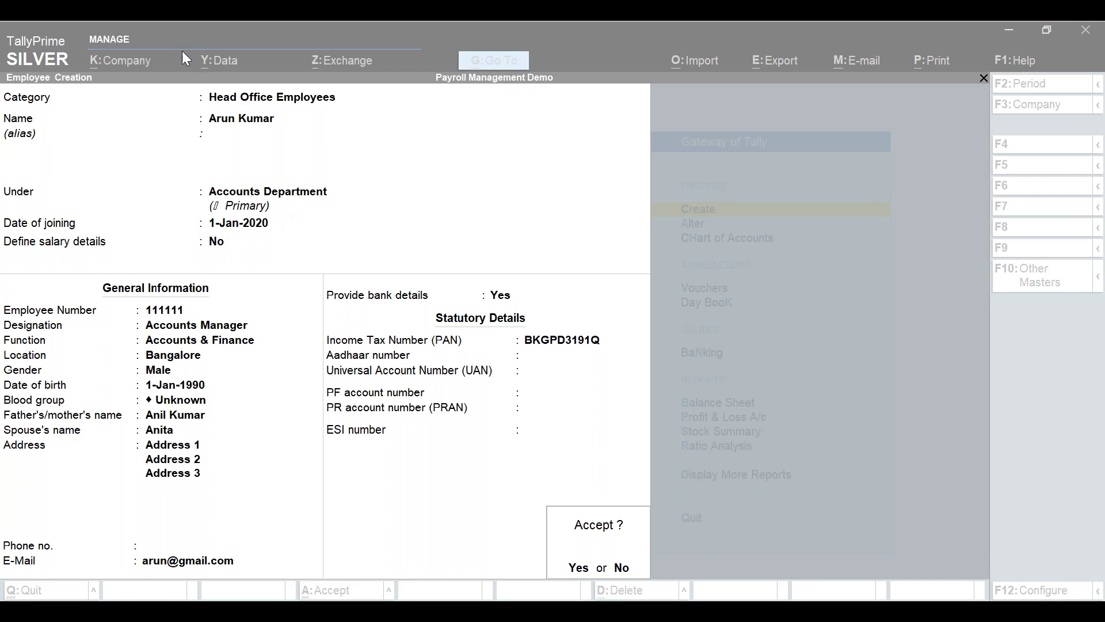
{"action": "left_click", "coordinate": [594, 391]}
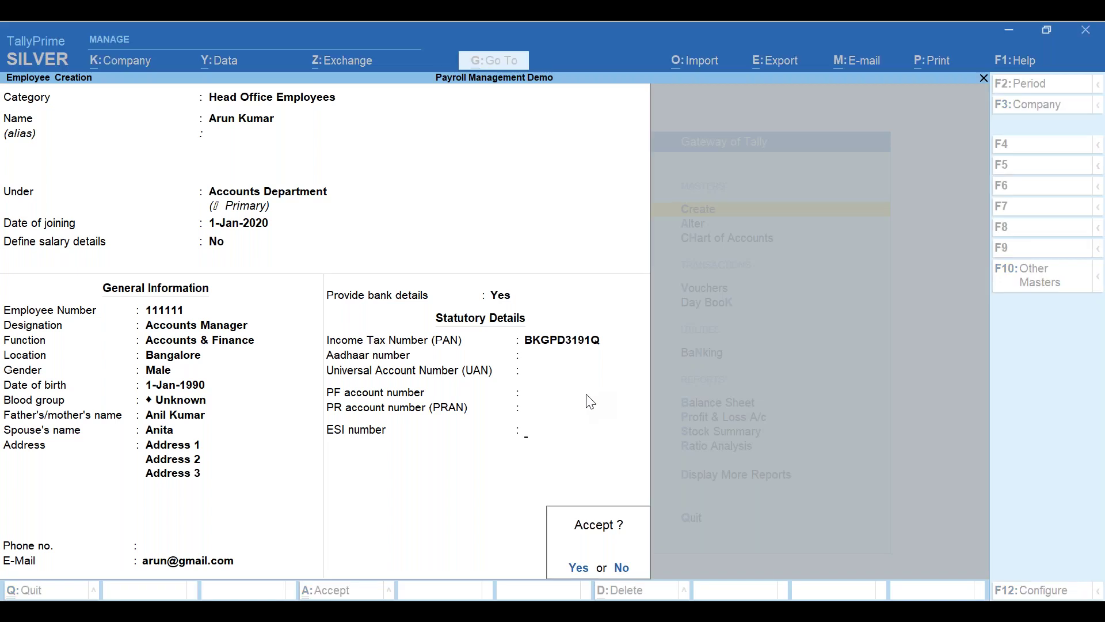
{"action": "key", "text": "Escape"}
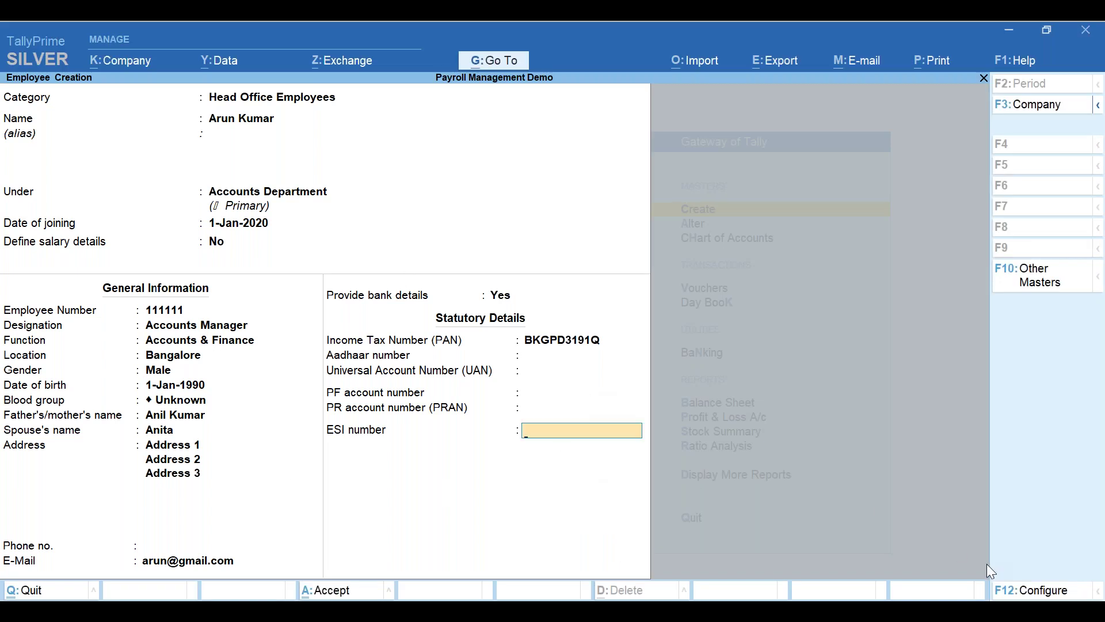
- In F12 Configure, set Provide Passport and Visa Details and Provide Contract Details to Yes
{"action": "left_click", "coordinate": [1048, 591]}
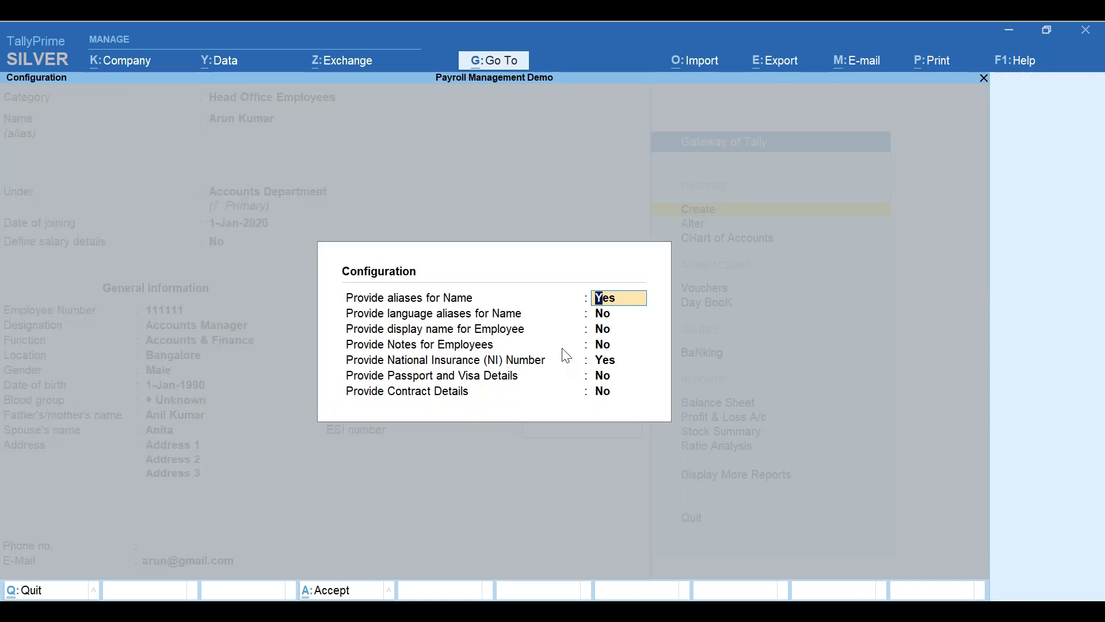
{"action": "left_click", "coordinate": [602, 378]}
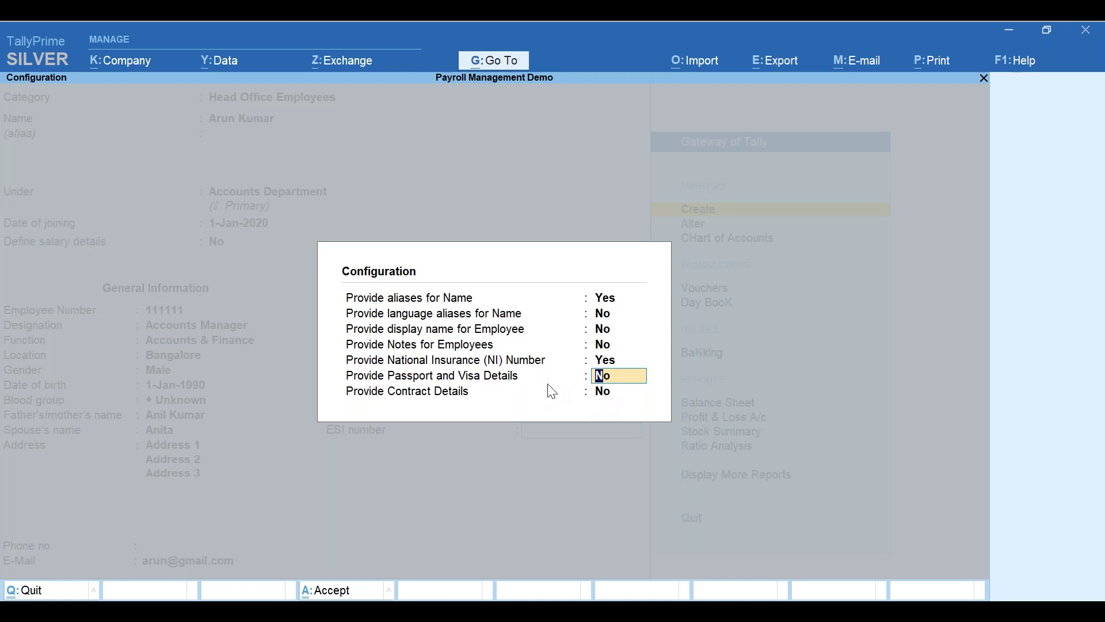
{"action": "type", "text": "y"}
{"action": "key", "text": "Return"}
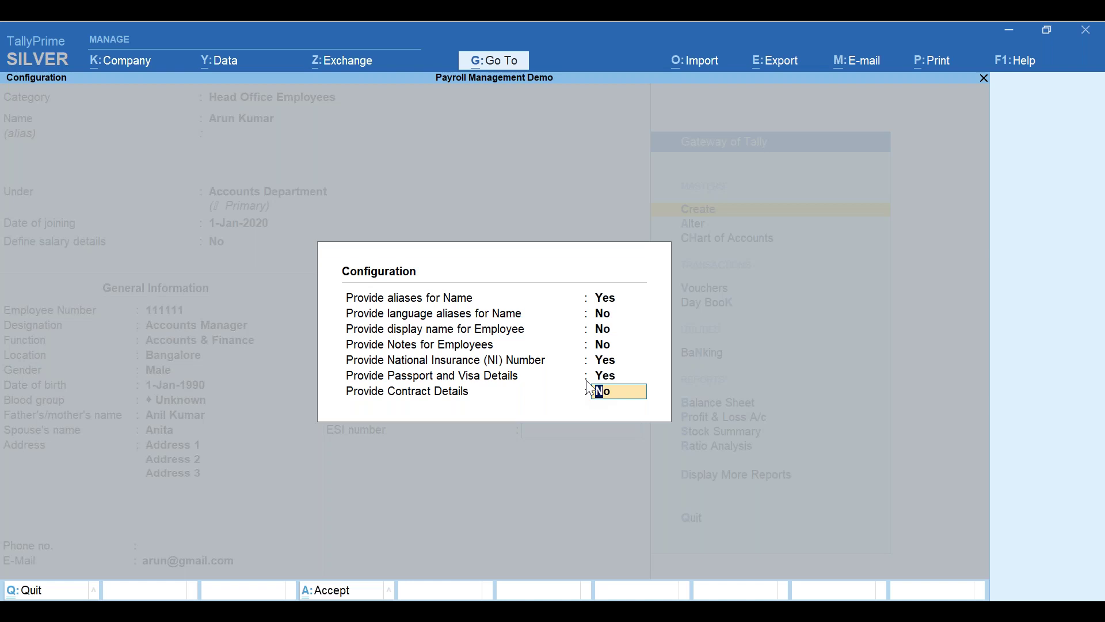
{"action": "key", "text": "Return"}
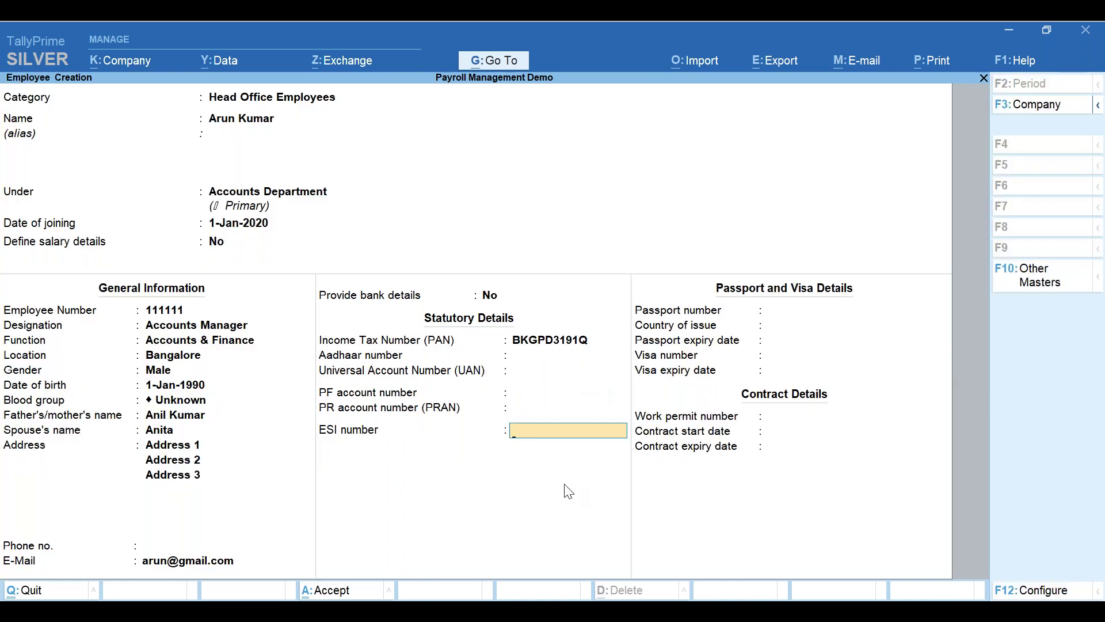
- Accept the employee master, then advance the Payroll masters slide to its Work Units card
{"action": "left_click", "coordinate": [798, 419]}
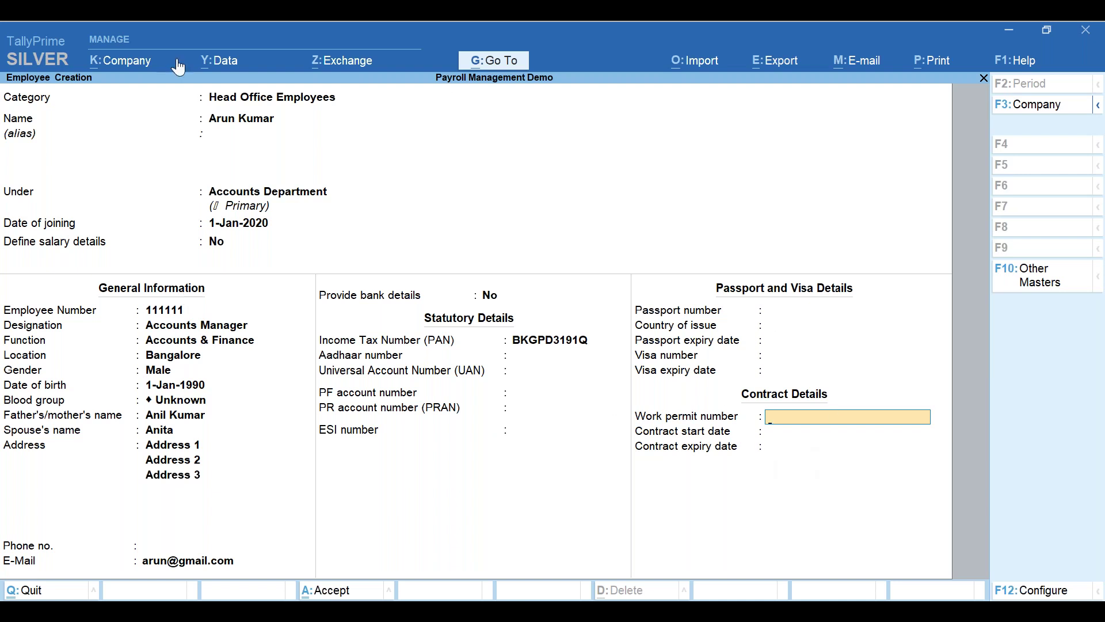
{"action": "key", "text": "ctrl+a"}
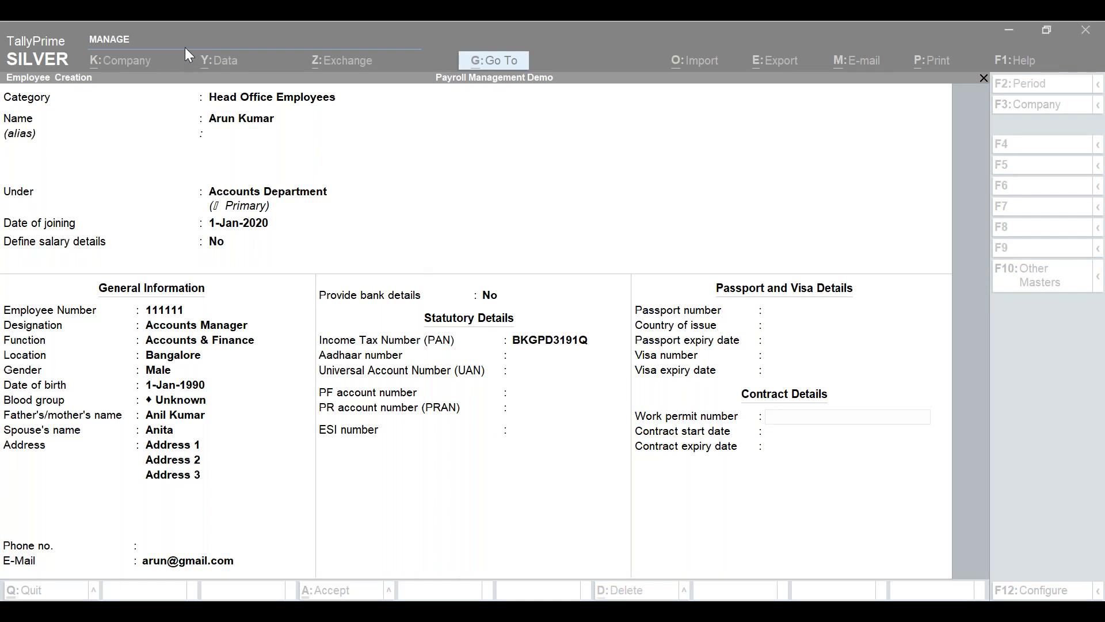
{"action": "left_click", "coordinate": [609, 495]}
{"action": "key", "text": "Return"}
{"action": "key", "text": "Return"}
{"action": "key", "text": "Return"}
{"action": "key", "text": "Return"}
{"action": "key", "text": "Return"}
{"action": "key", "text": "Return"}
{"action": "key", "text": "Return"}
{"action": "key", "text": "Return"}
{"action": "key", "text": "Return"}
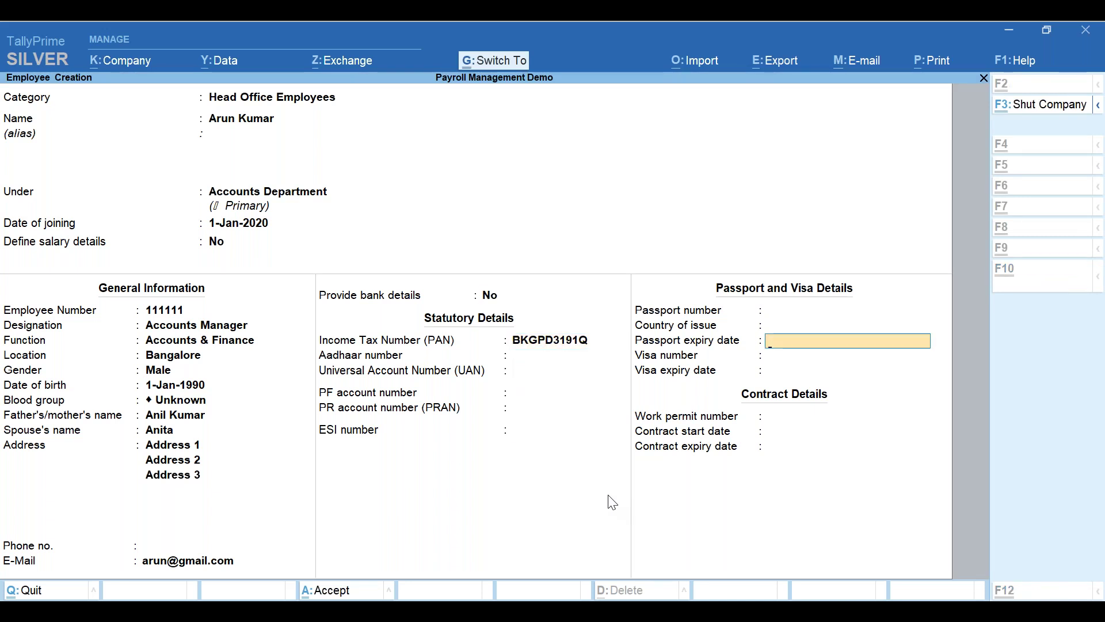
{"action": "key", "text": "ctrl+a"}
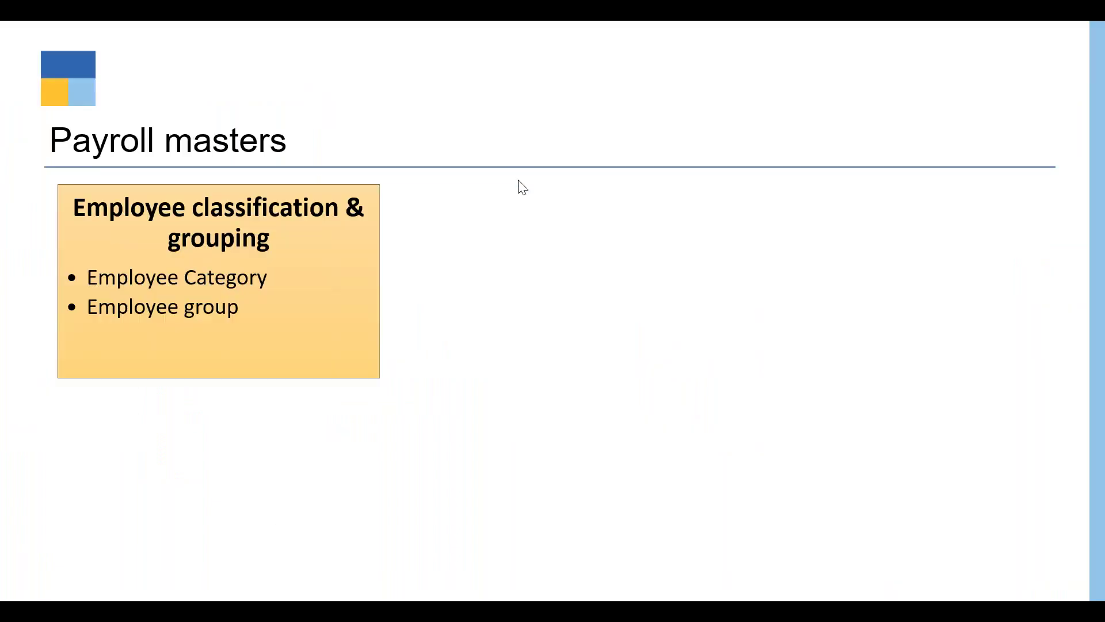
{"action": "left_click", "coordinate": [521, 206]}
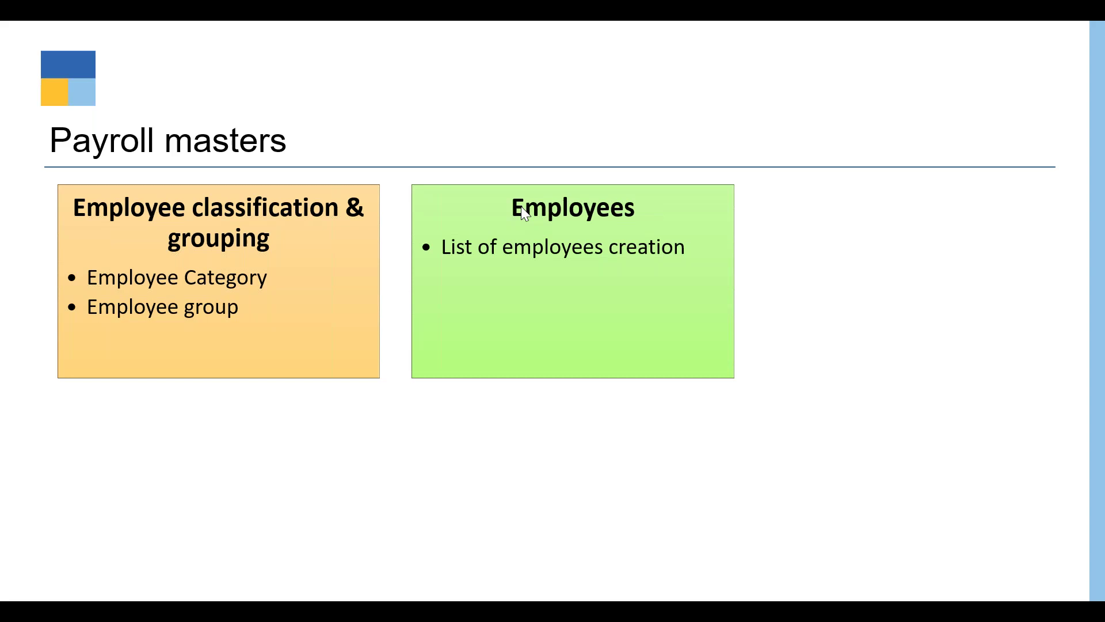
{"action": "left_click", "coordinate": [520, 206]}
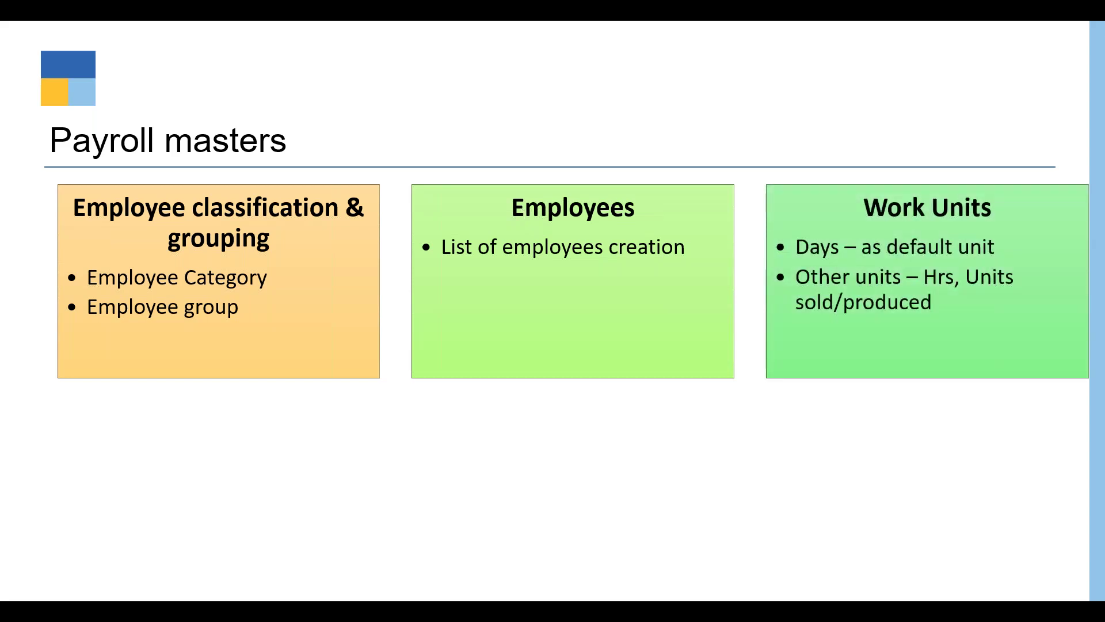
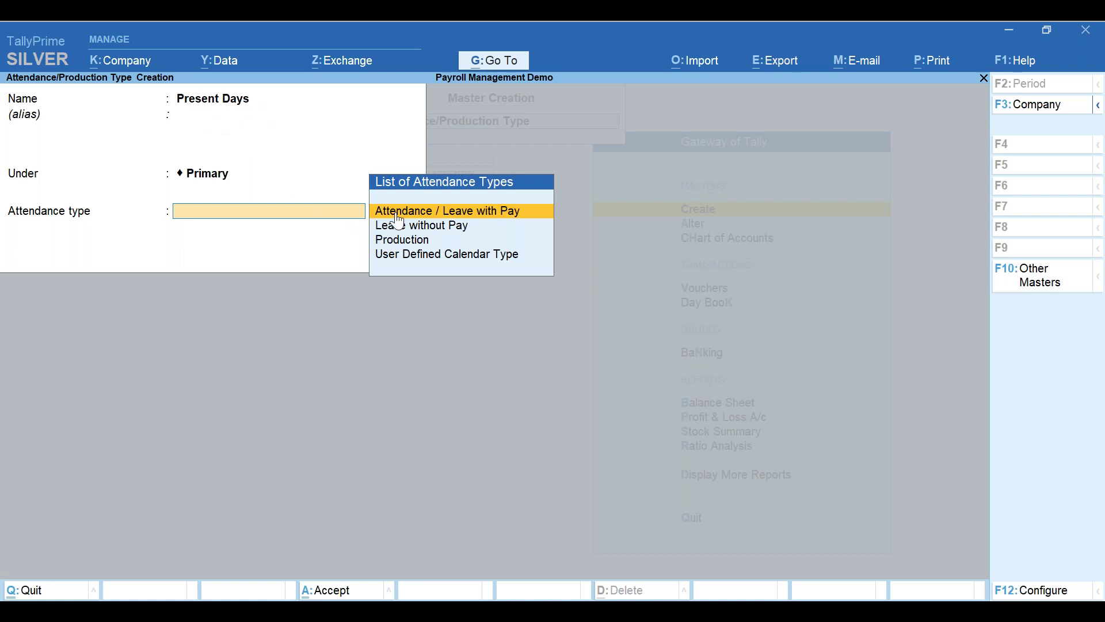
- Set Present Days as Attendance / Leave with Pay and save it
{"action": "key", "text": "Down"}
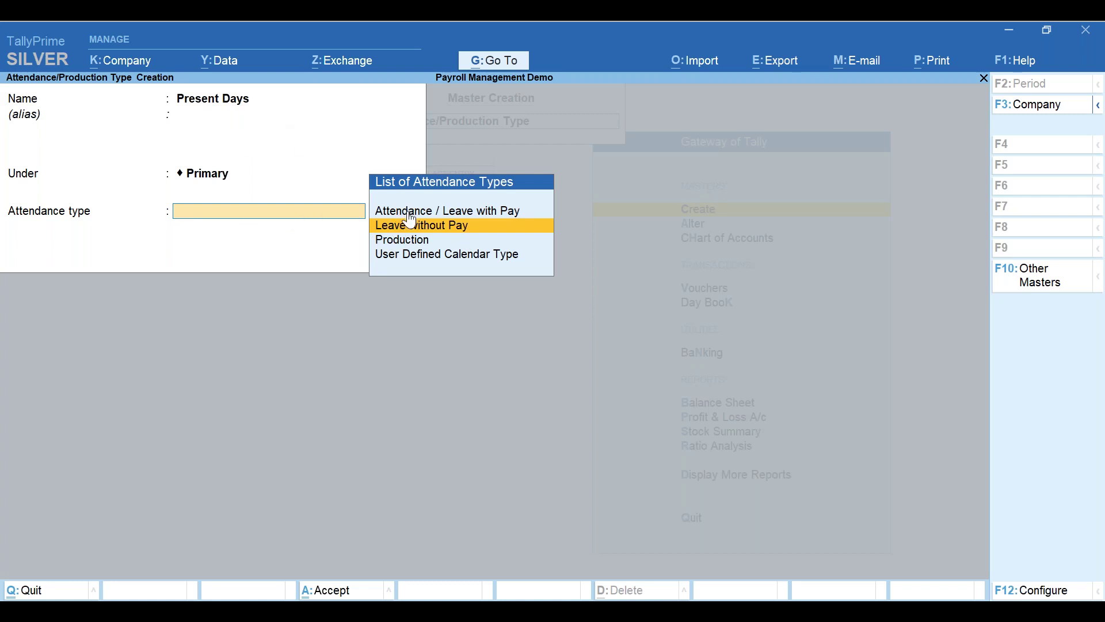
{"action": "key", "text": "Up"}
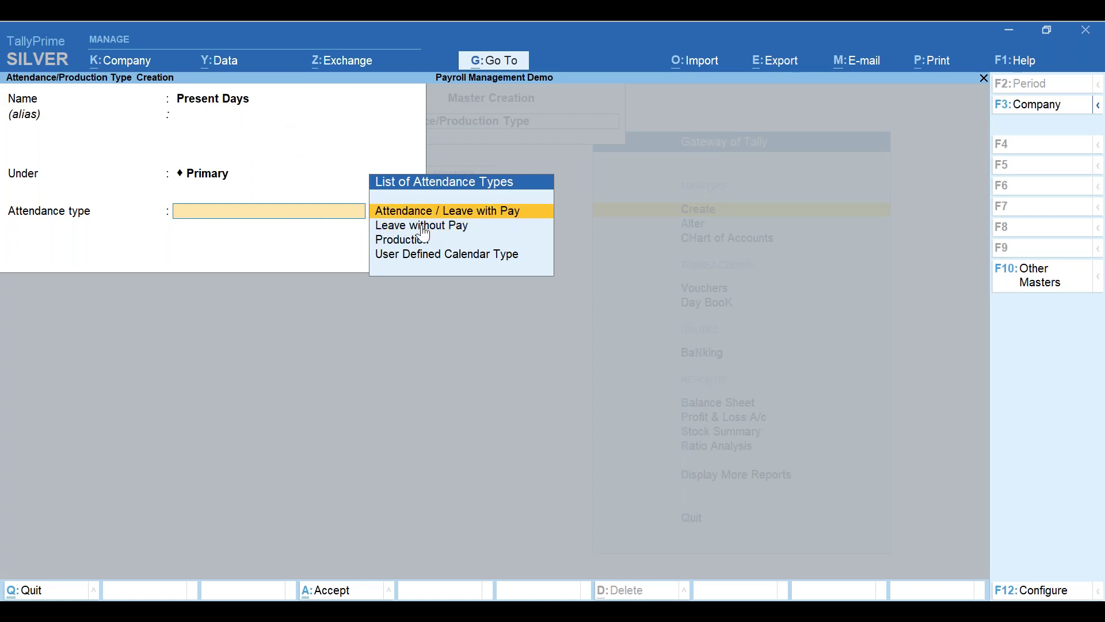
{"action": "key", "text": "Return"}
{"action": "key", "text": "Return"}
{"action": "key", "text": "Return"}
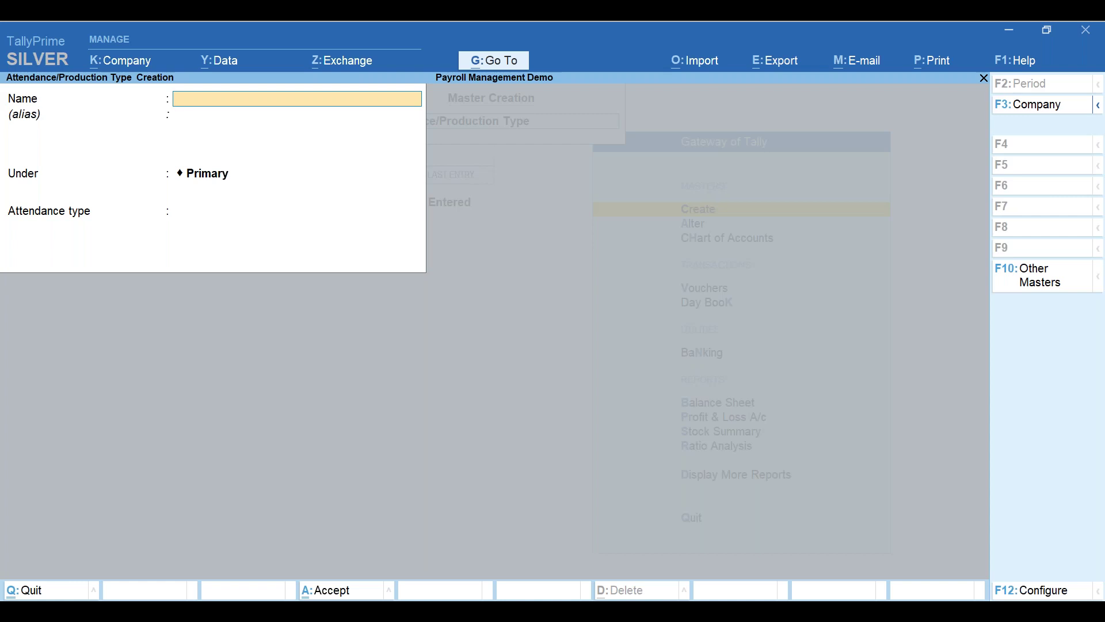
- Create the Casual Leave attendance type under Present Days and save it
{"action": "type", "text": "Casual Leave"}
{"action": "key", "text": "Return"}
{"action": "key", "text": "Return"}
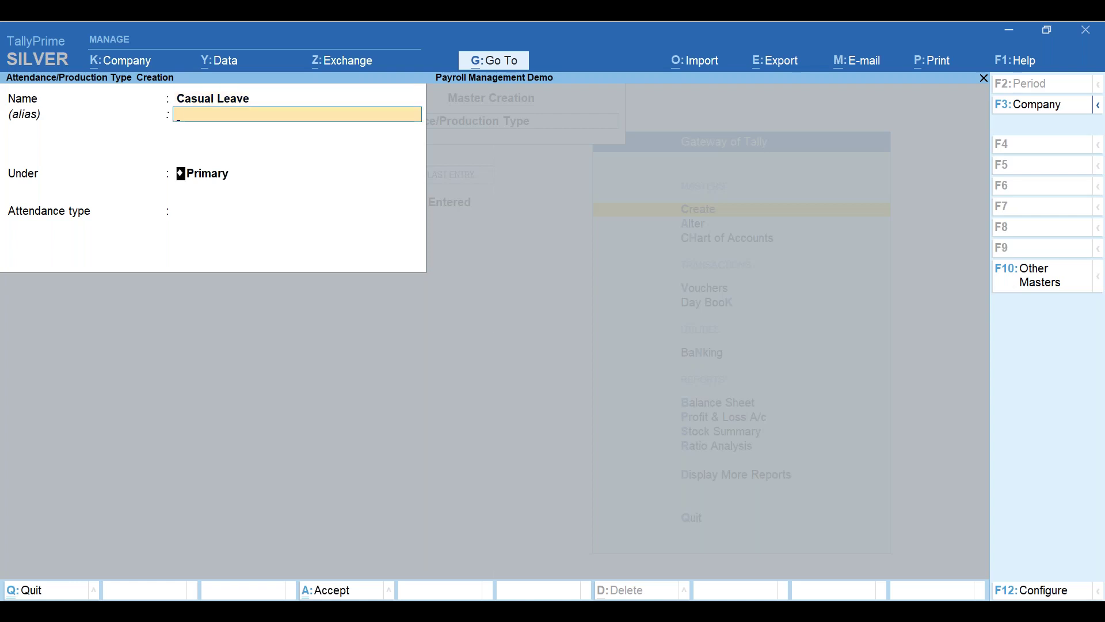
{"action": "key", "text": "Down"}
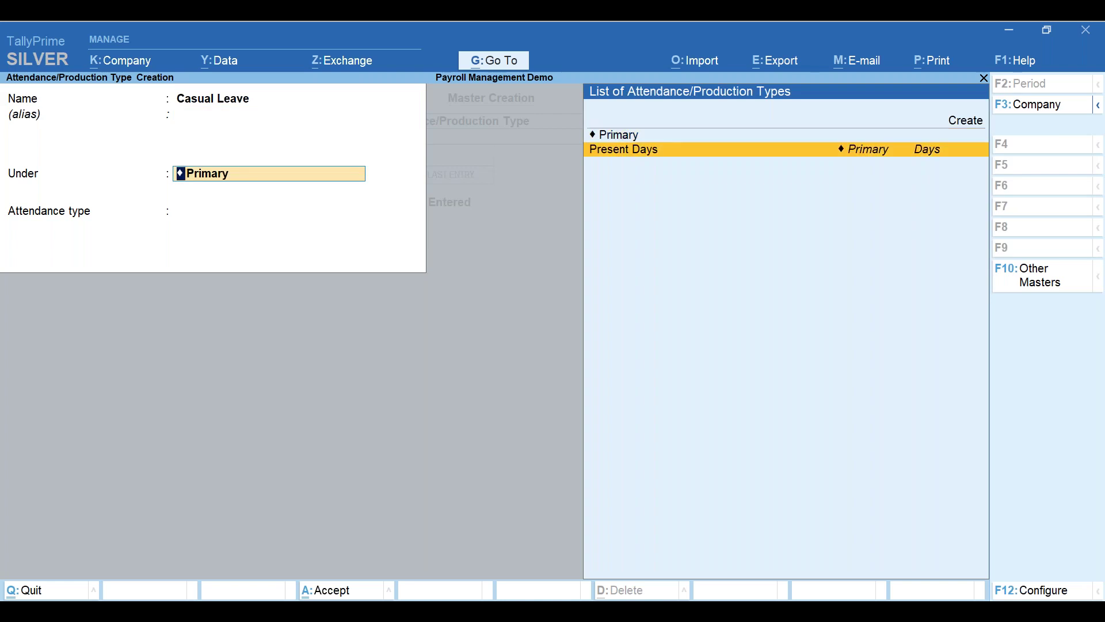
{"action": "key", "text": "Return"}
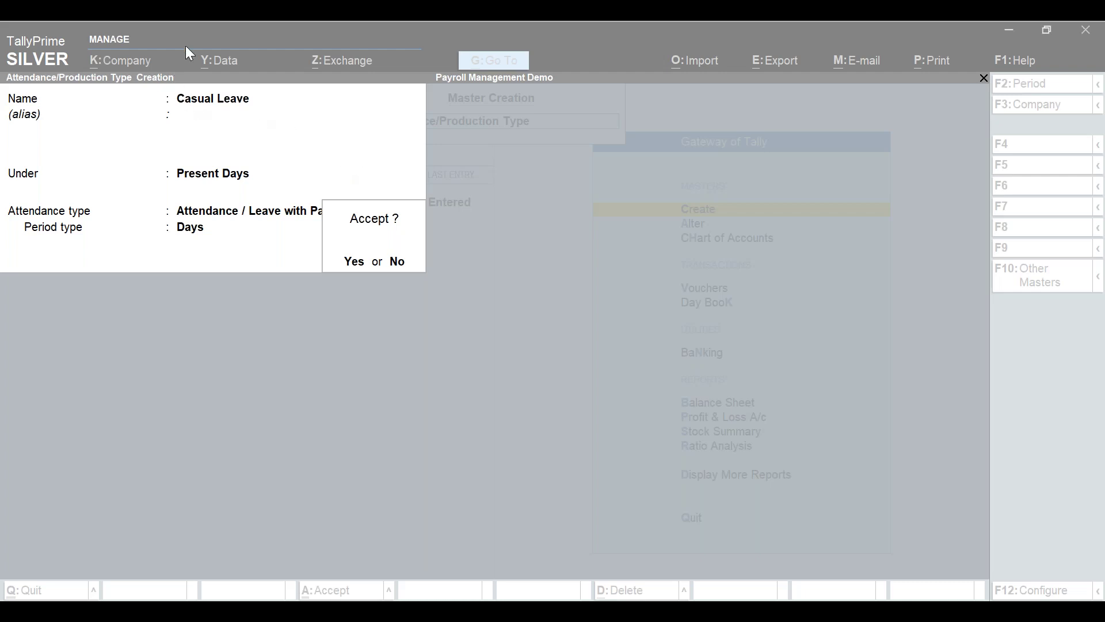
{"action": "left_click", "coordinate": [293, 257]}
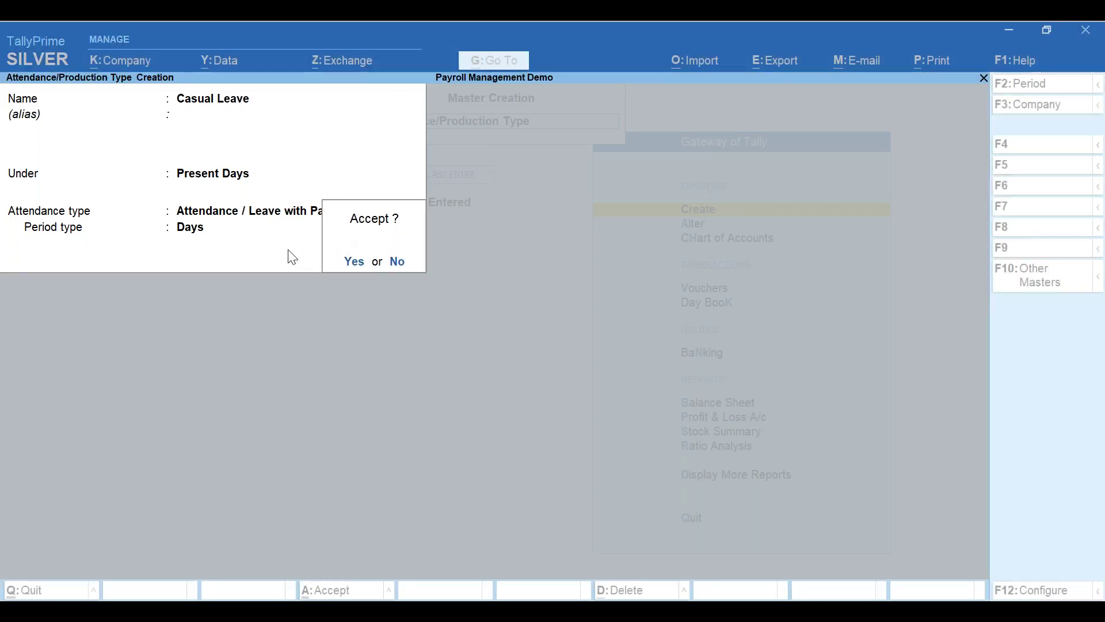
{"action": "key", "text": "Return"}
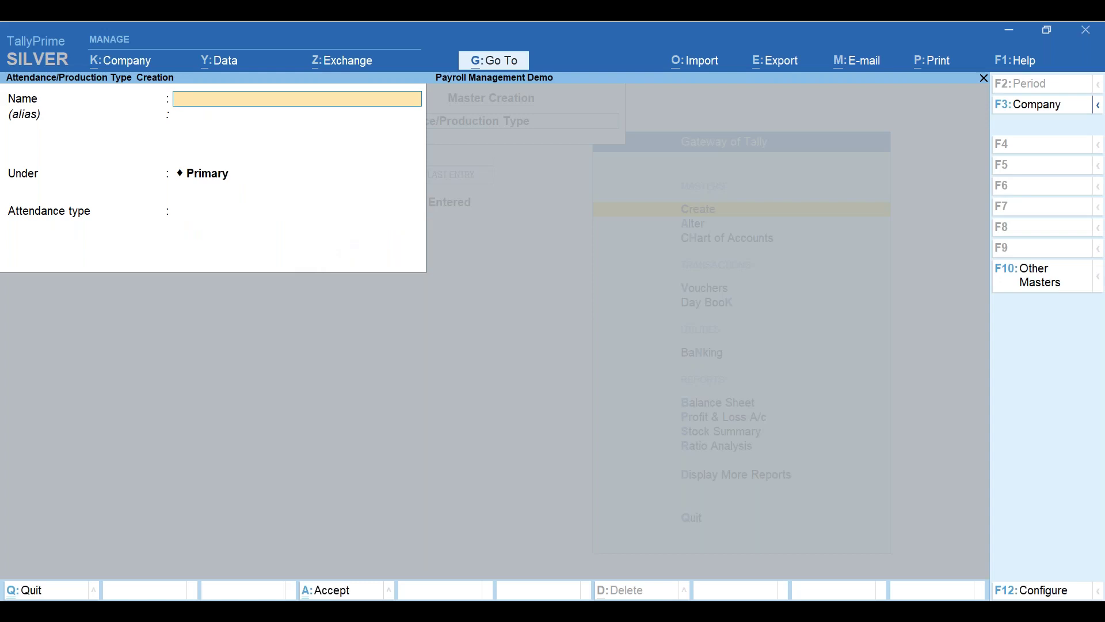
- Create Weekoffs under Present Days, accept it, and begin naming the next type Absent
{"action": "type", "text": "Weekoffs"}
{"action": "key", "text": "Return"}
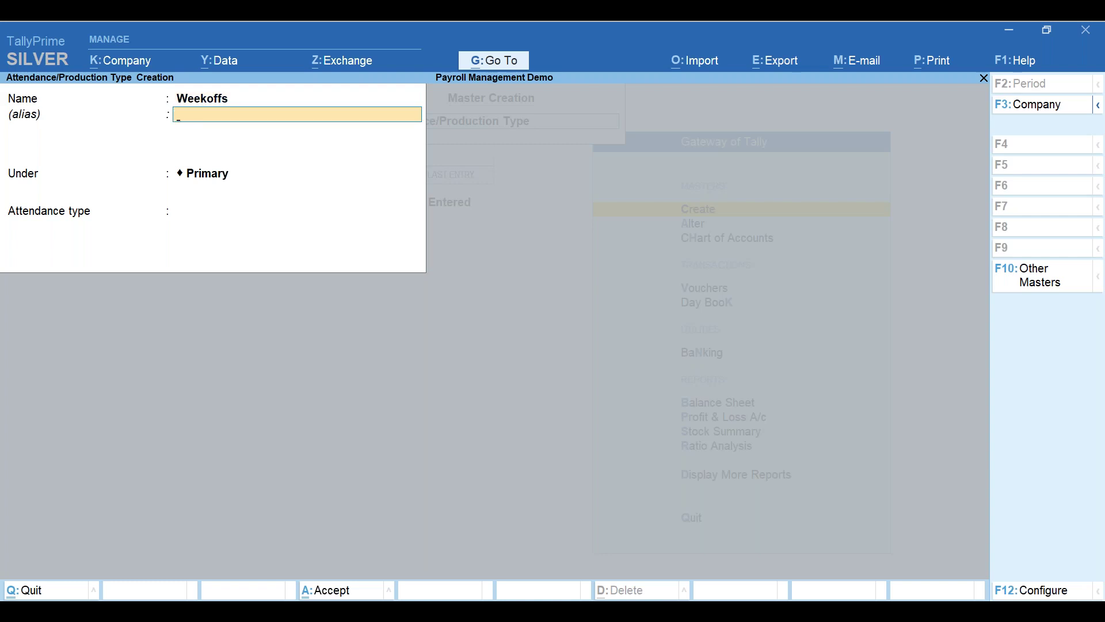
{"action": "key", "text": "Return"}
{"action": "key", "text": "Down"}
{"action": "key", "text": "Down"}
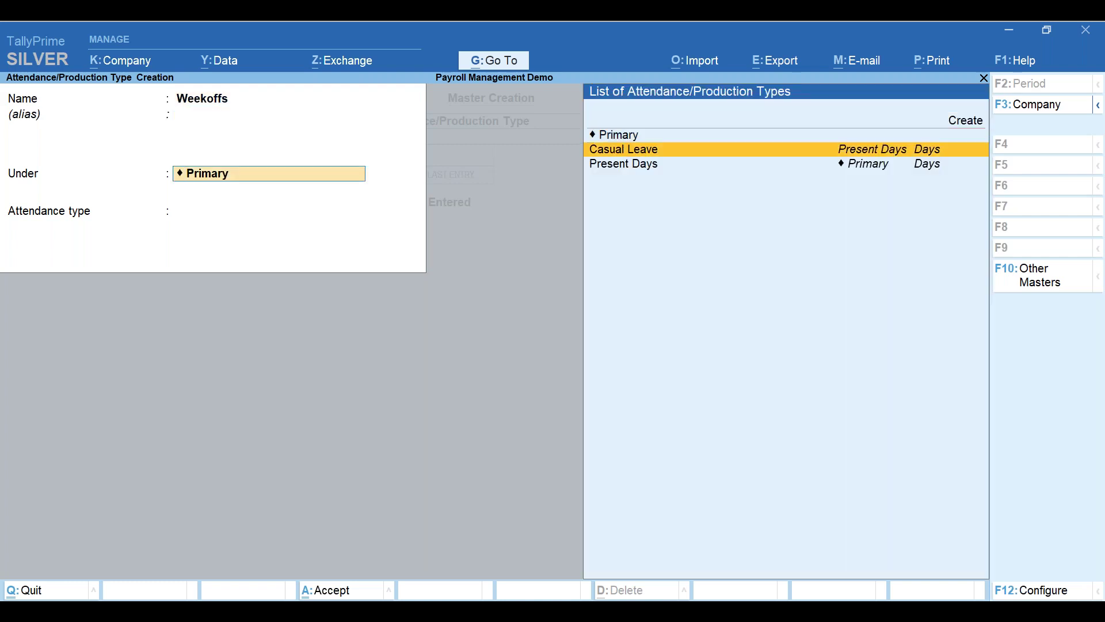
{"action": "key", "text": "Return"}
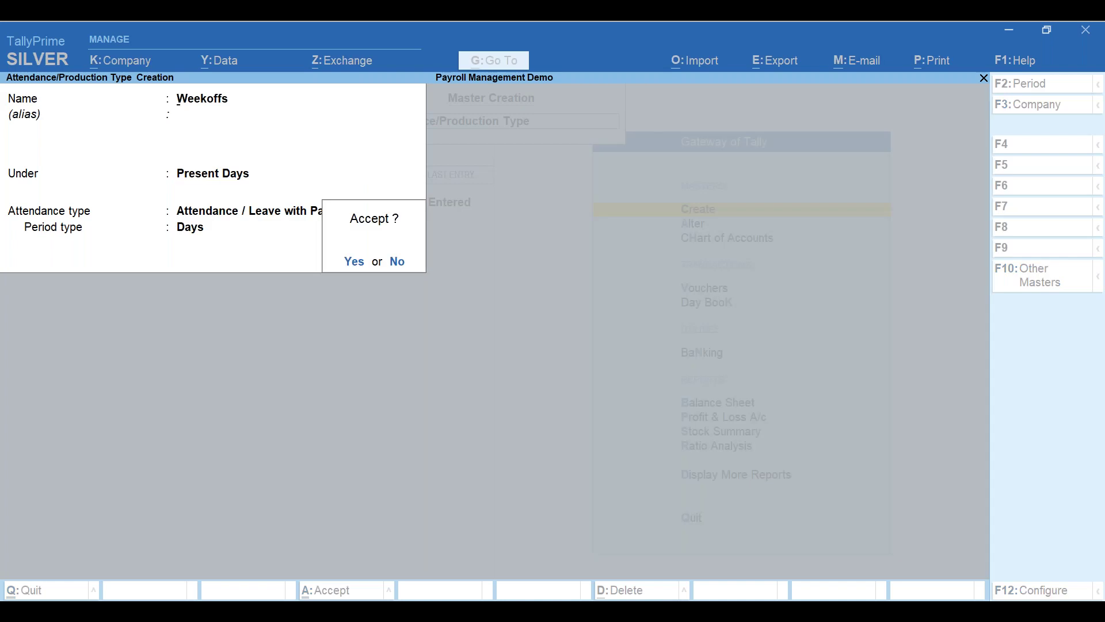
{"action": "type", "text": "yAbsen"}
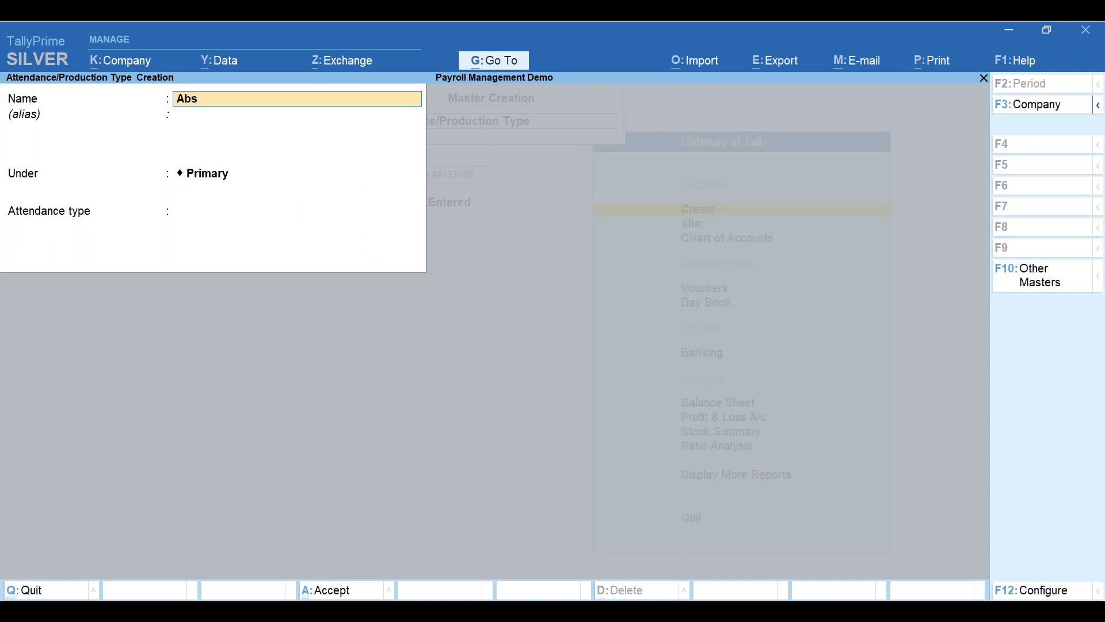
{"action": "type", "text": "t"}
- Save Absent under Primary as a Leave without Pay attendance type
{"action": "key", "text": "Return"}
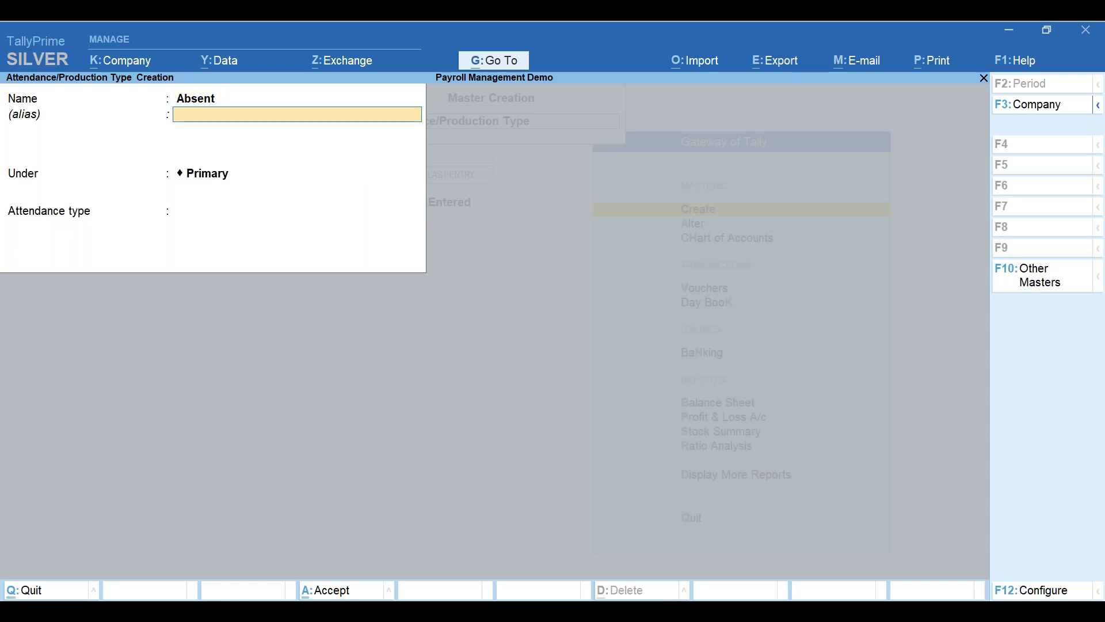
{"action": "key", "text": "Return"}
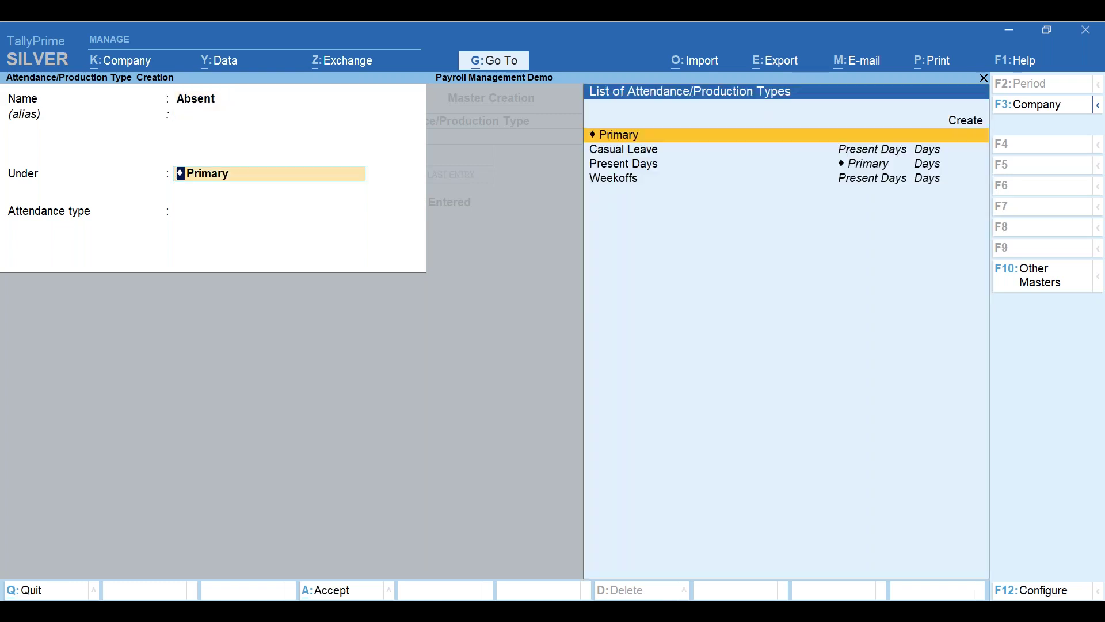
{"action": "key", "text": "Return"}
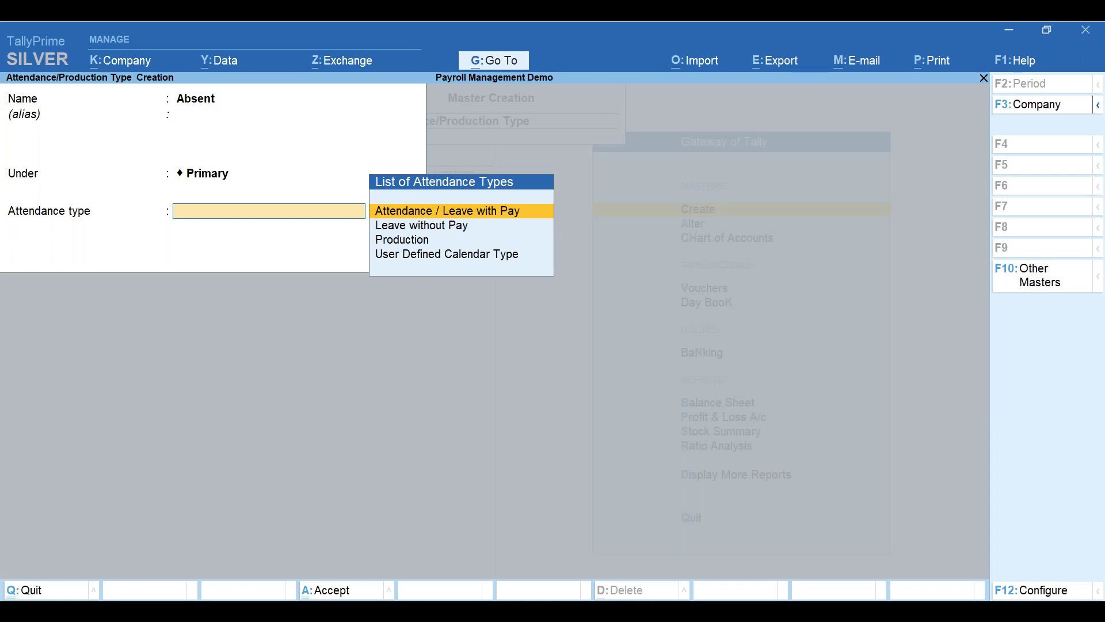
{"action": "key", "text": "Down"}
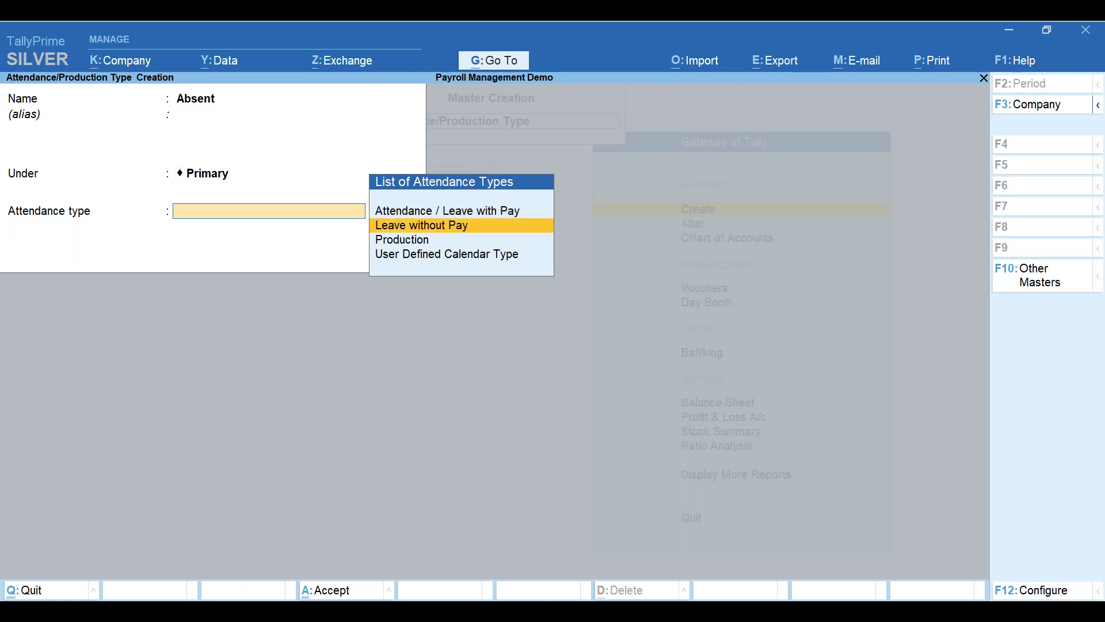
{"action": "key", "text": "Return"}
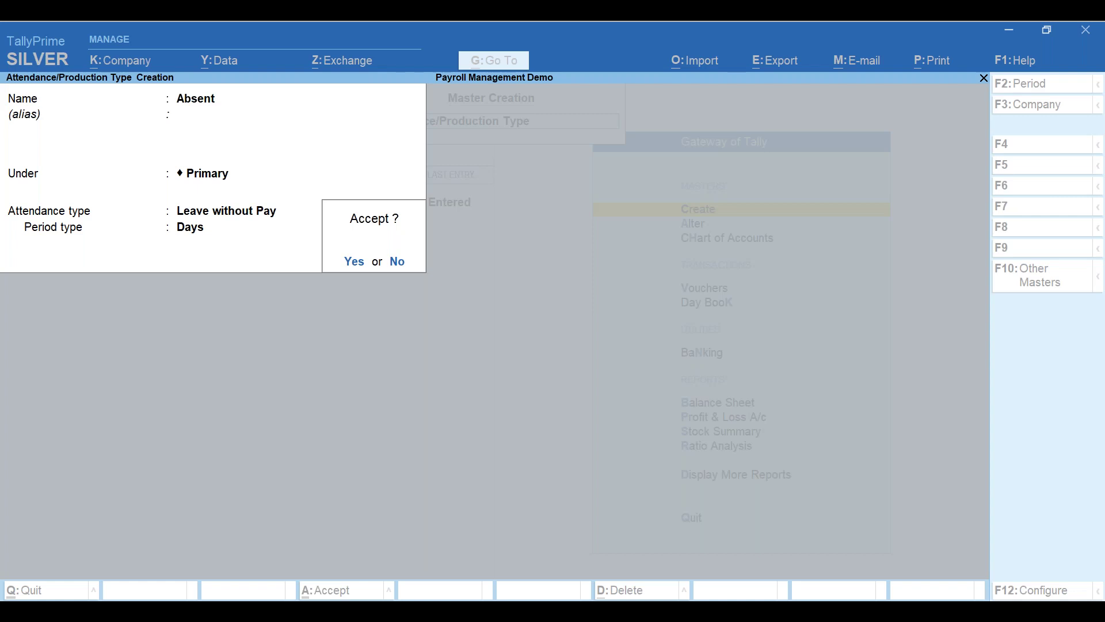
{"action": "key", "text": "Return"}
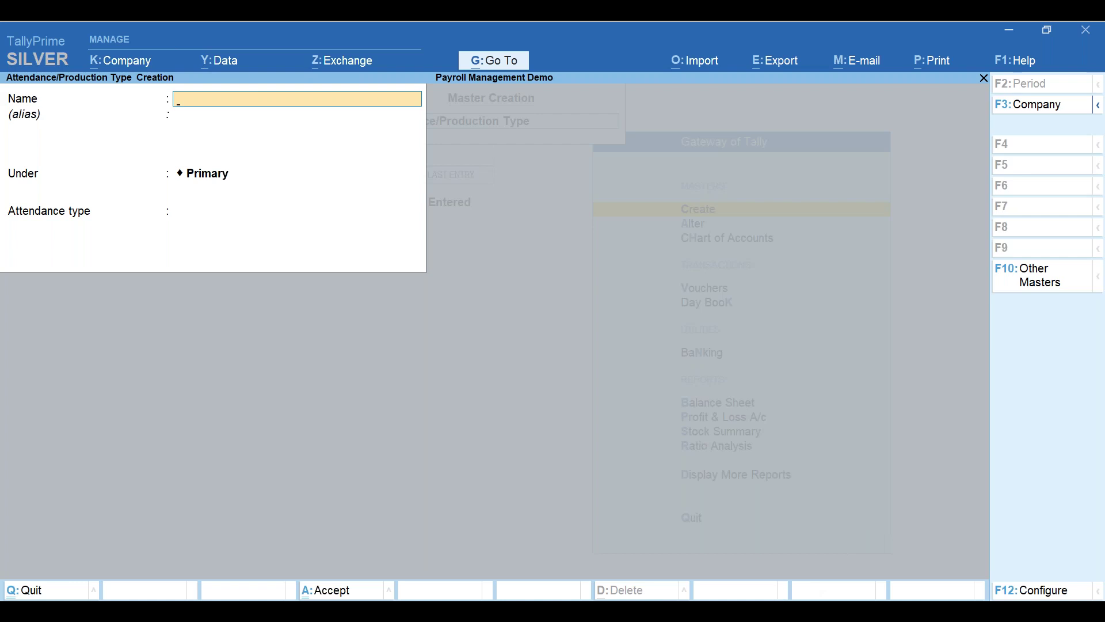
- Return to the Payroll masters slide show and bring in the Pay Heads box
{"action": "mouse_move", "coordinate": [782, 596]}
{"action": "left_click", "coordinate": [788, 573]}
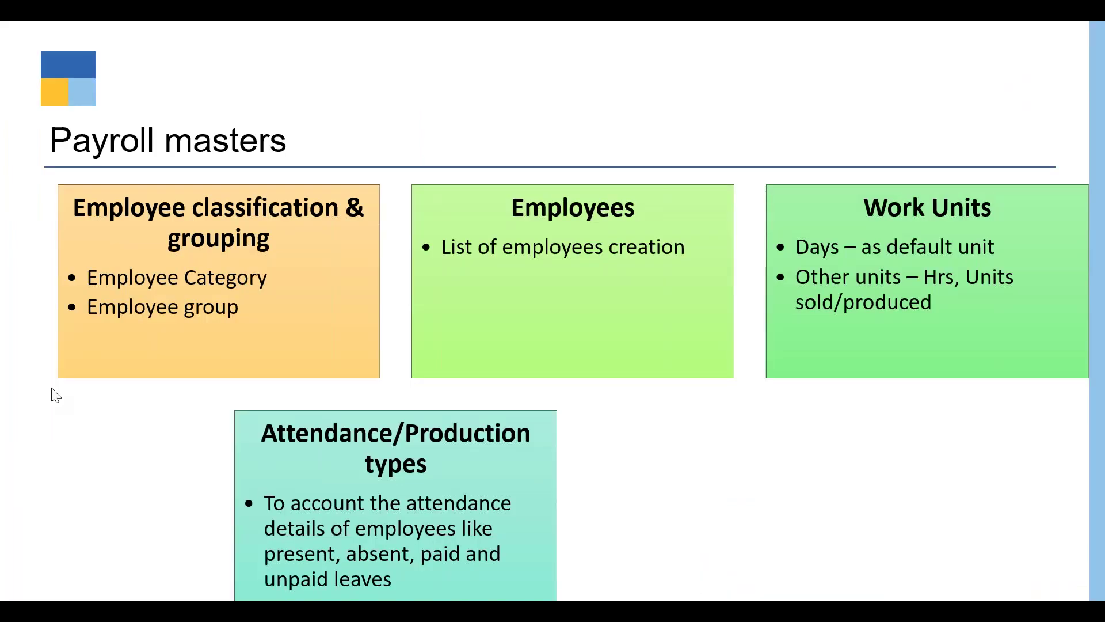
{"action": "left_click", "coordinate": [787, 512]}
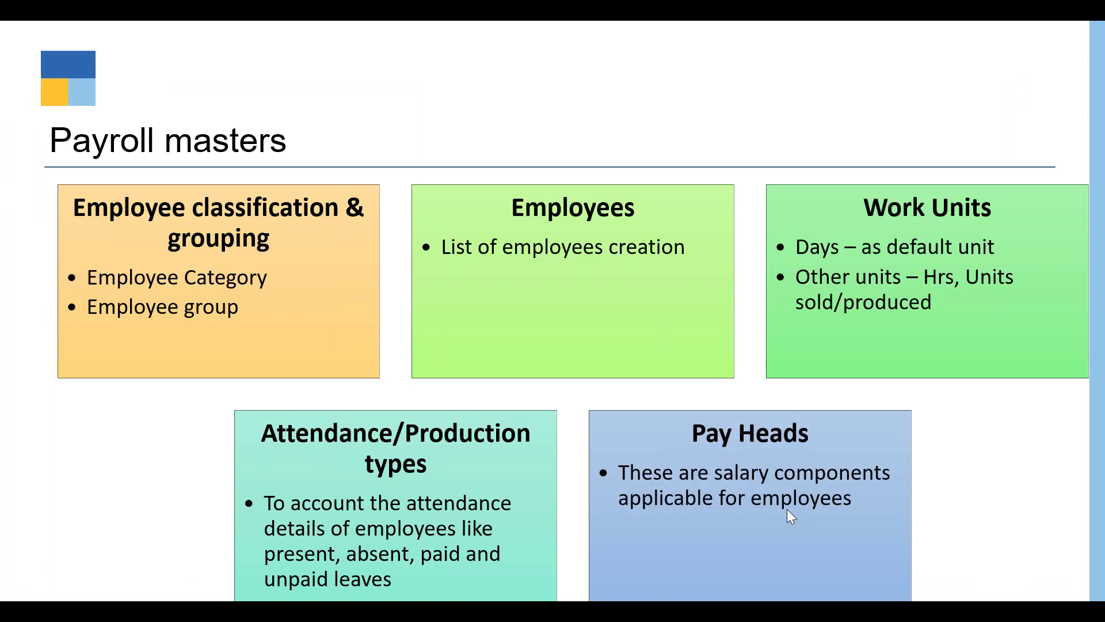
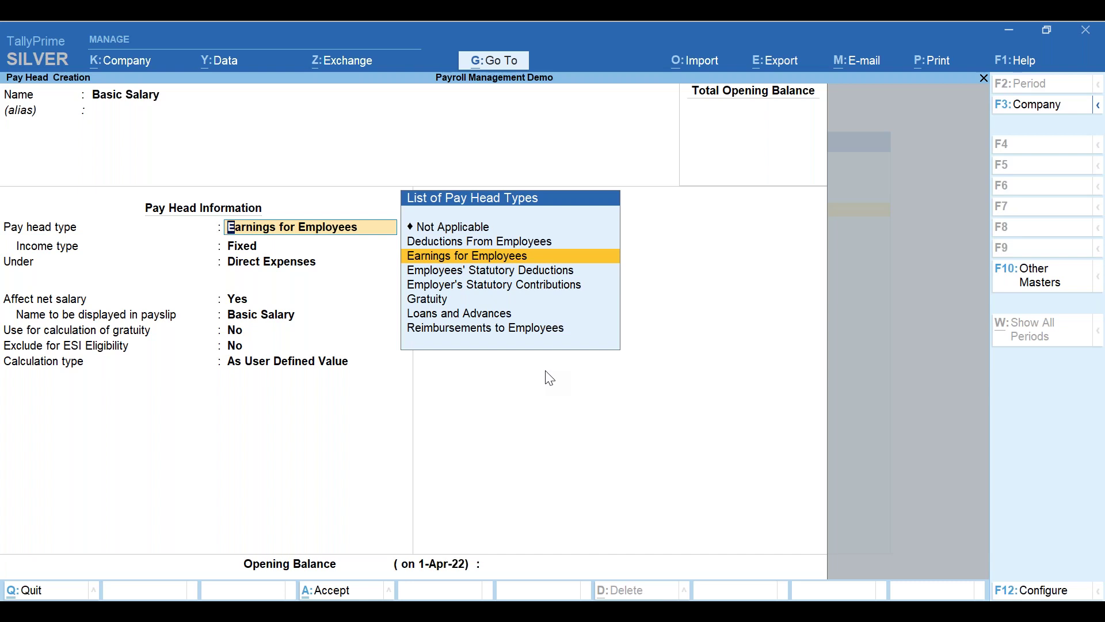
- Keep Earnings for Employees as Basic Salary's pay head type and Fixed as its income type
{"action": "key", "text": "Return"}
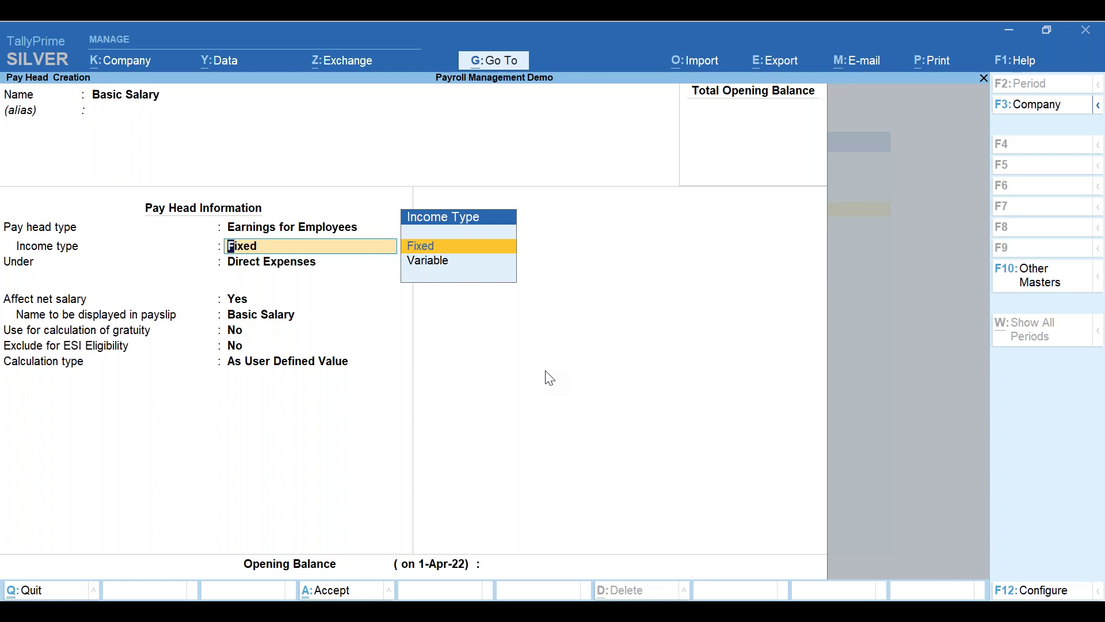
{"action": "key", "text": "Return"}
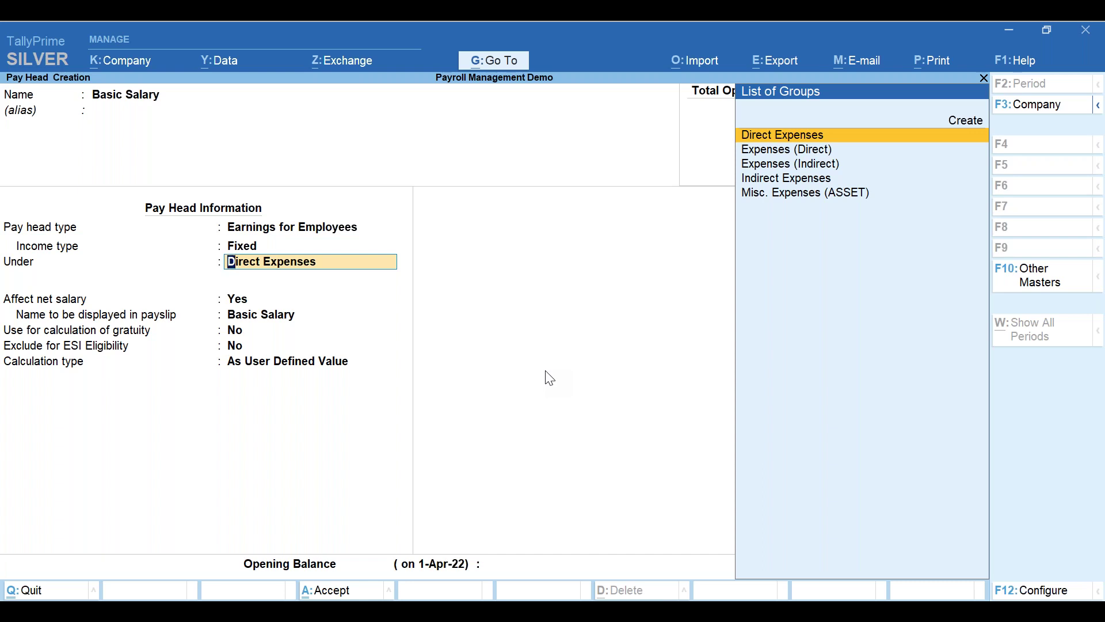
- Put the Basic Salary pay head under the Indirect Expenses group
{"action": "key", "text": "Down"}
{"action": "key", "text": "Down"}
{"action": "key", "text": "Down"}
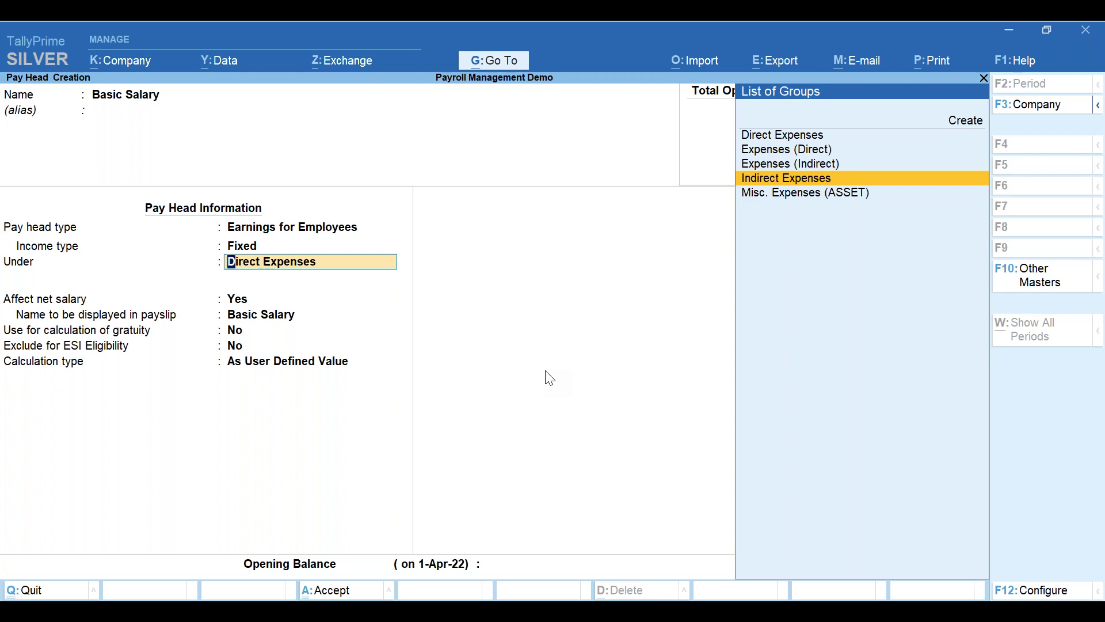
{"action": "key", "text": "Return"}
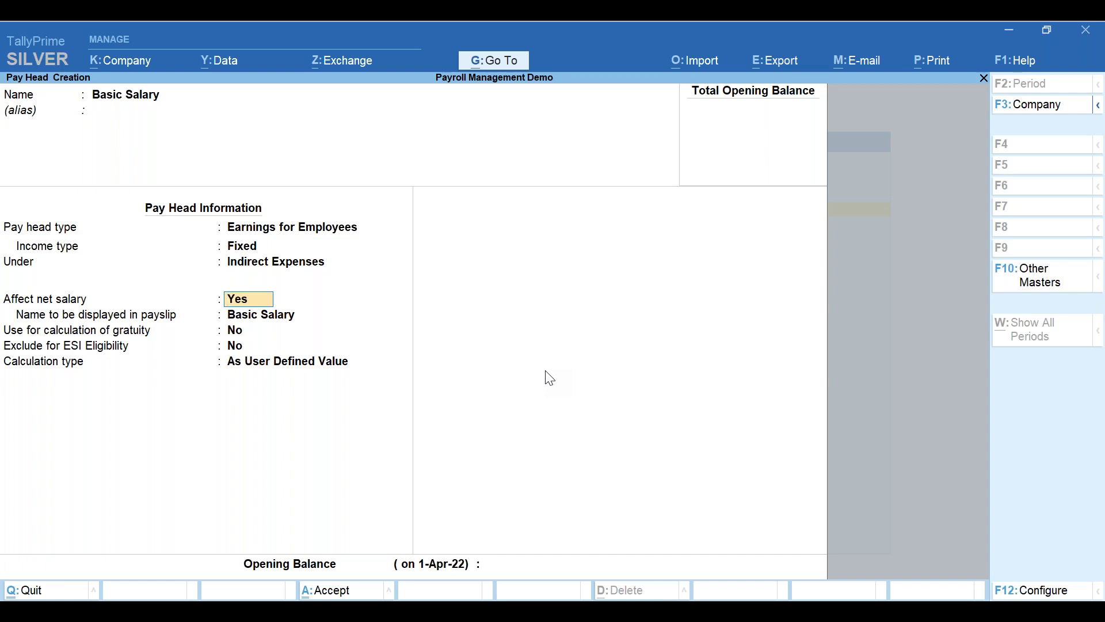
- Keep Basic Salary's Affect net salary at Yes, and gratuity and ESI exclusion at No
{"action": "key", "text": "Return"}
{"action": "key", "text": "Return"}
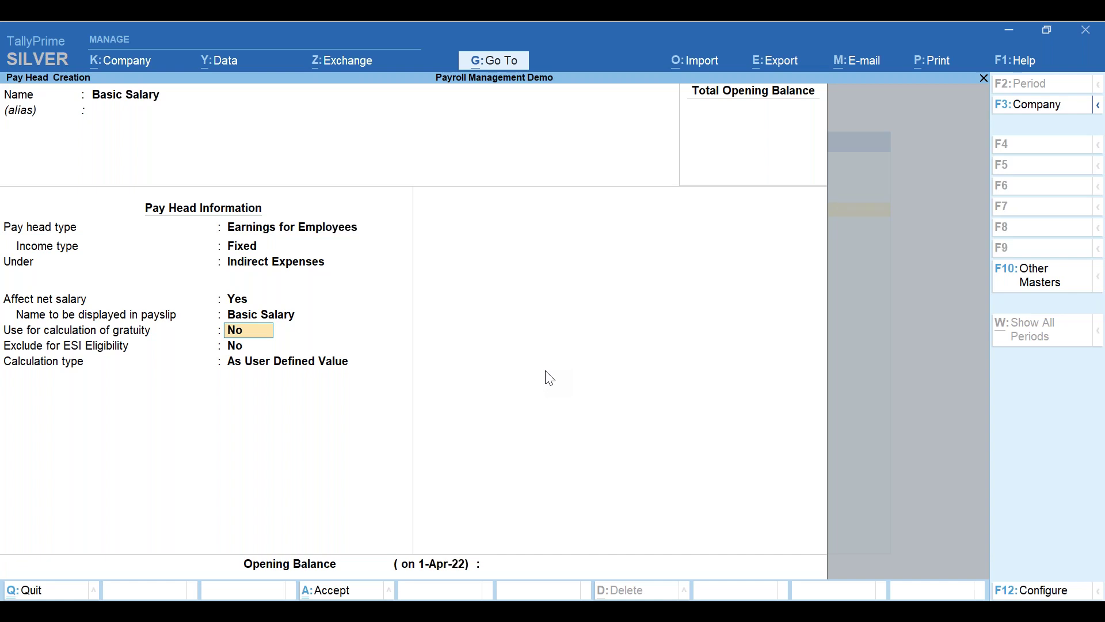
{"action": "key", "text": "Return"}
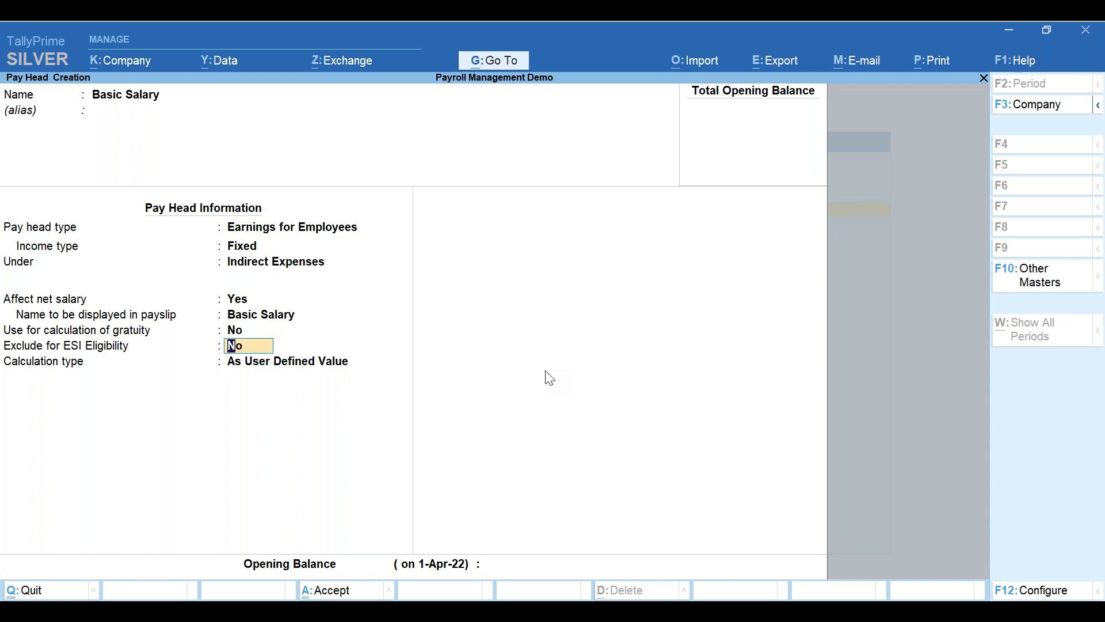
{"action": "key", "text": "Return"}
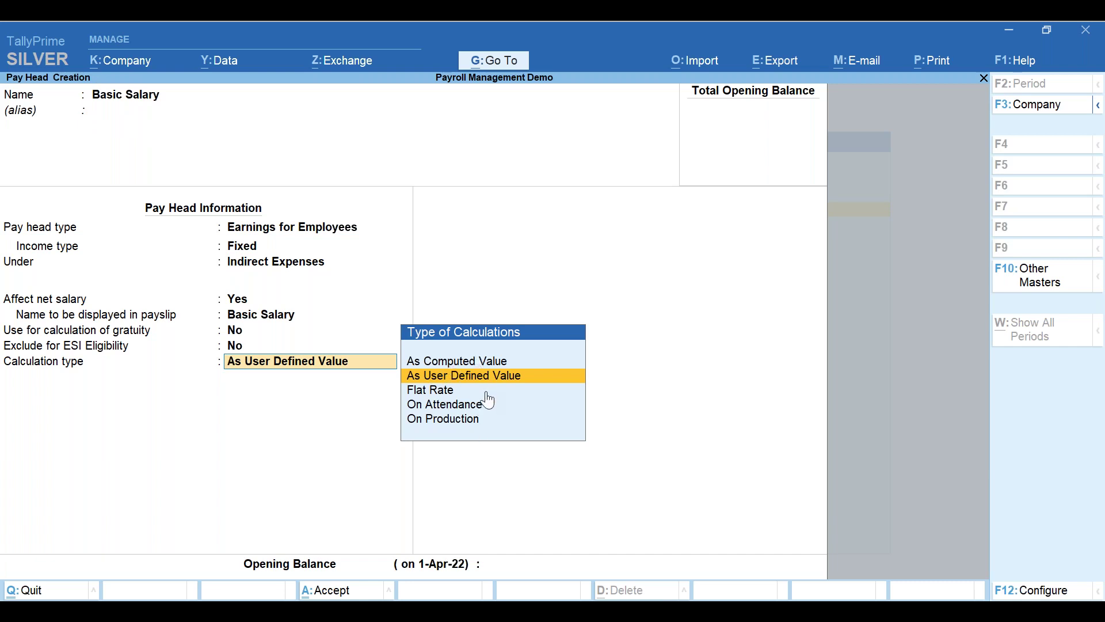
- Try As Computed Value, then set Basic Salary's calculation type back to As User Defined Value
{"action": "key", "text": "Up"}
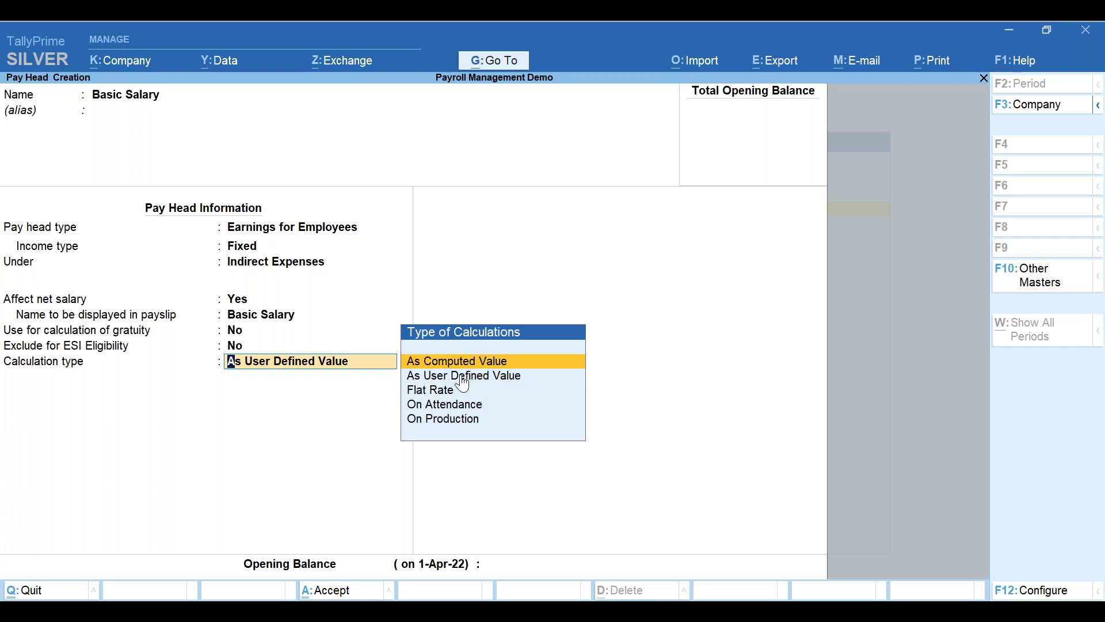
{"action": "key", "text": "Return"}
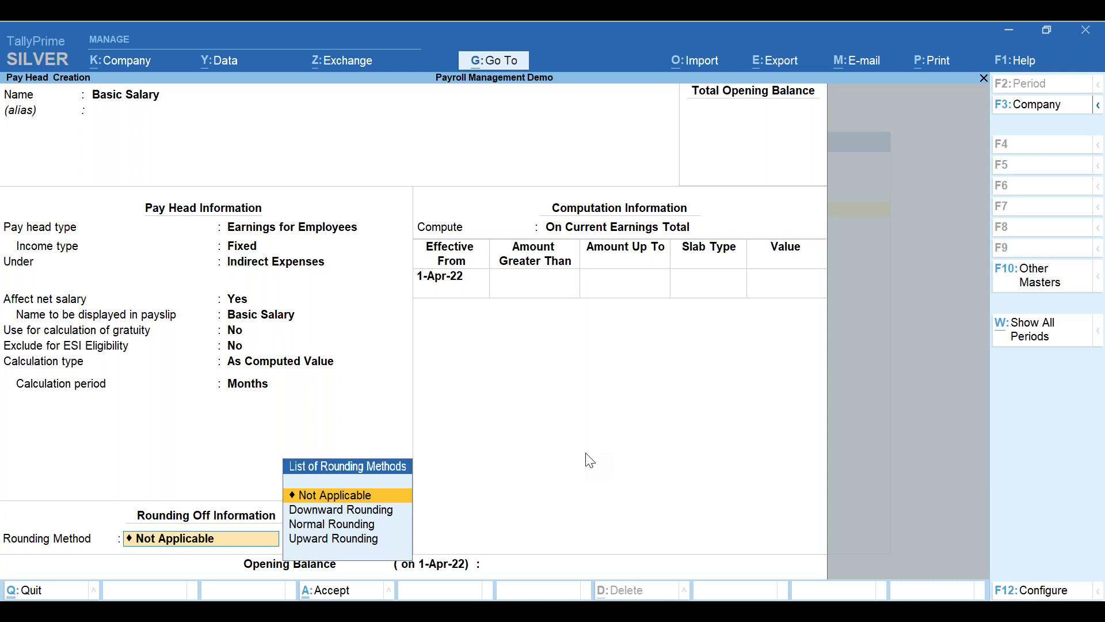
{"action": "key", "text": "BackSpace"}
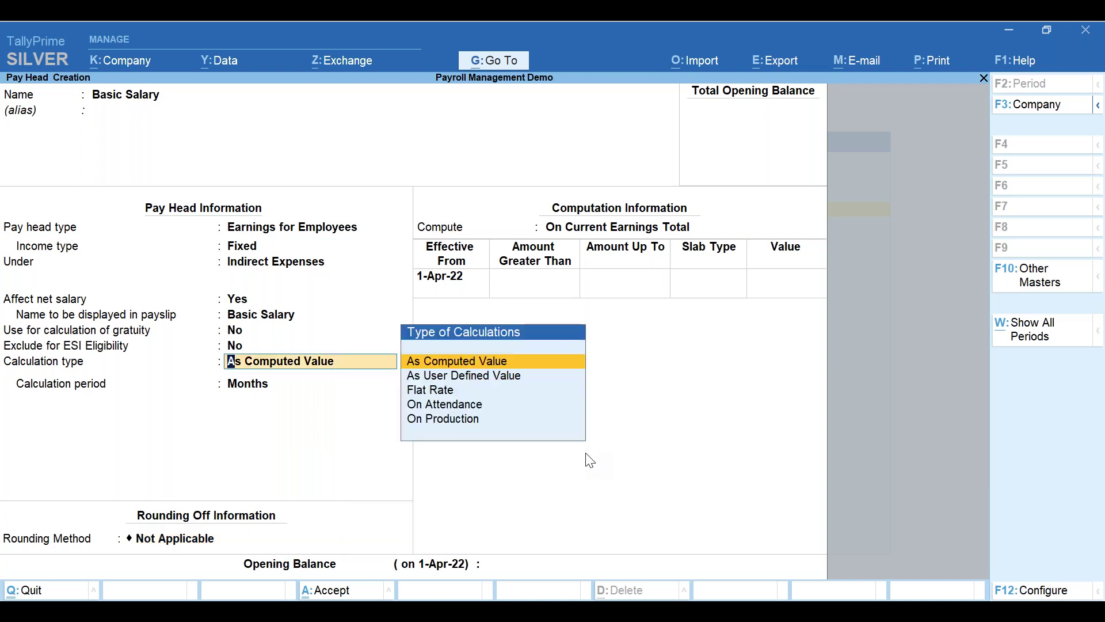
{"action": "key", "text": "Down"}
{"action": "key", "text": "Return"}
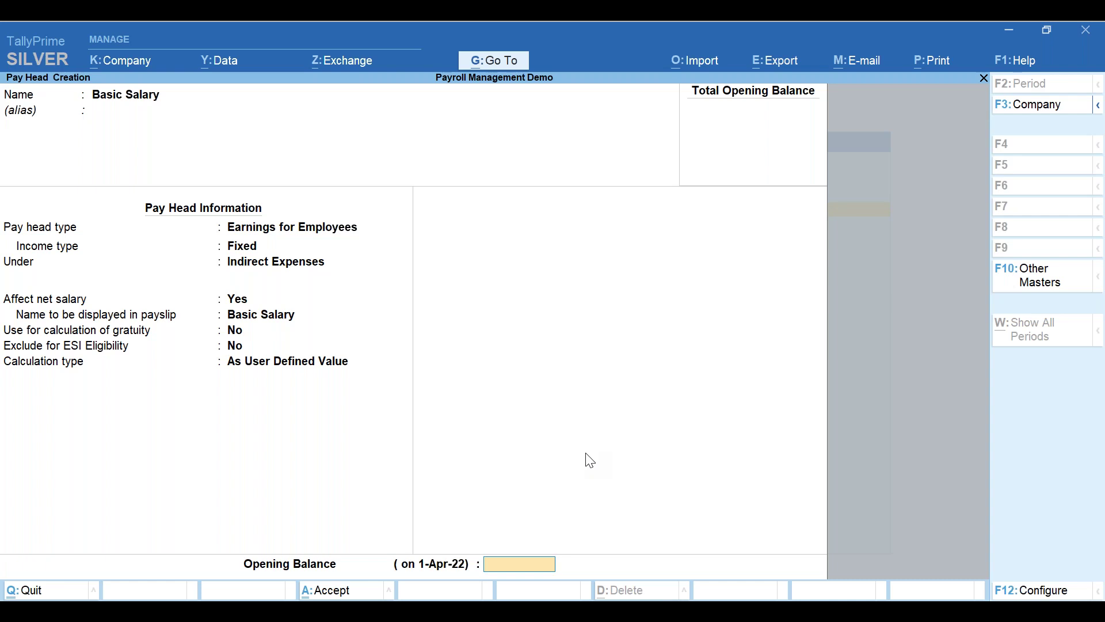
- Go back from Opening Balance to Basic Salary's calculation type field
{"action": "key", "text": "BackSpace"}
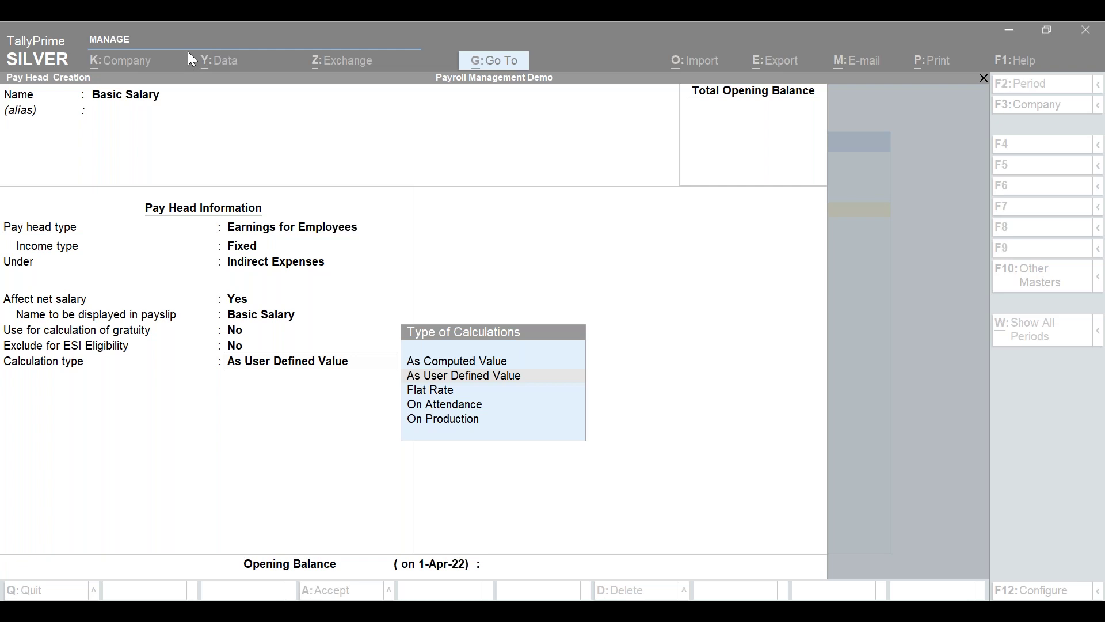
- Change Basic Salary's Use for calculation of gratuity to Yes, leaving ESI exclusion at No
{"action": "left_click", "coordinate": [291, 401]}
{"action": "key", "text": "BackSpace"}
{"action": "key", "text": "BackSpace"}
{"action": "type", "text": "y"}
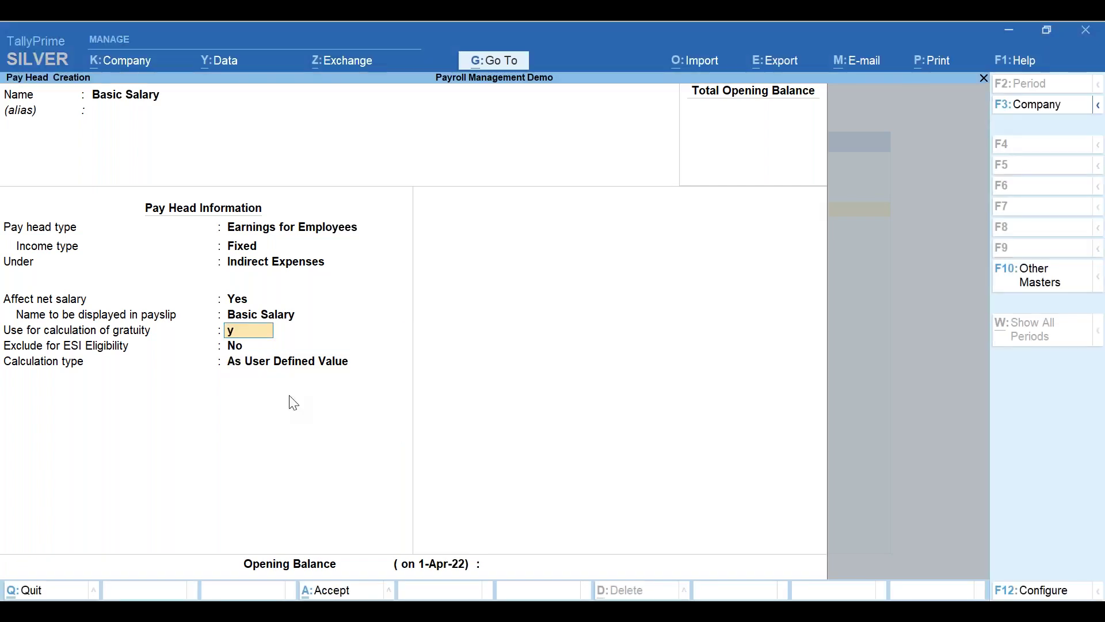
{"action": "key", "text": "Return"}
{"action": "key", "text": "BackSpace"}
{"action": "key", "text": "Return"}
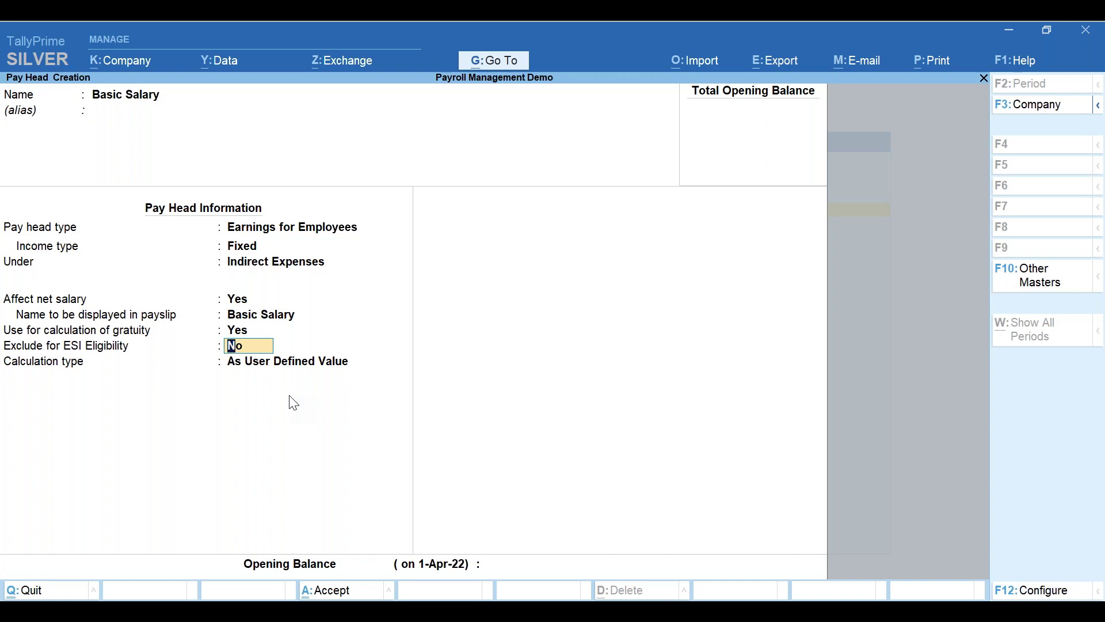
- Move on to Basic Salary's calculation type to list the available calculation options
{"action": "key", "text": "Return"}
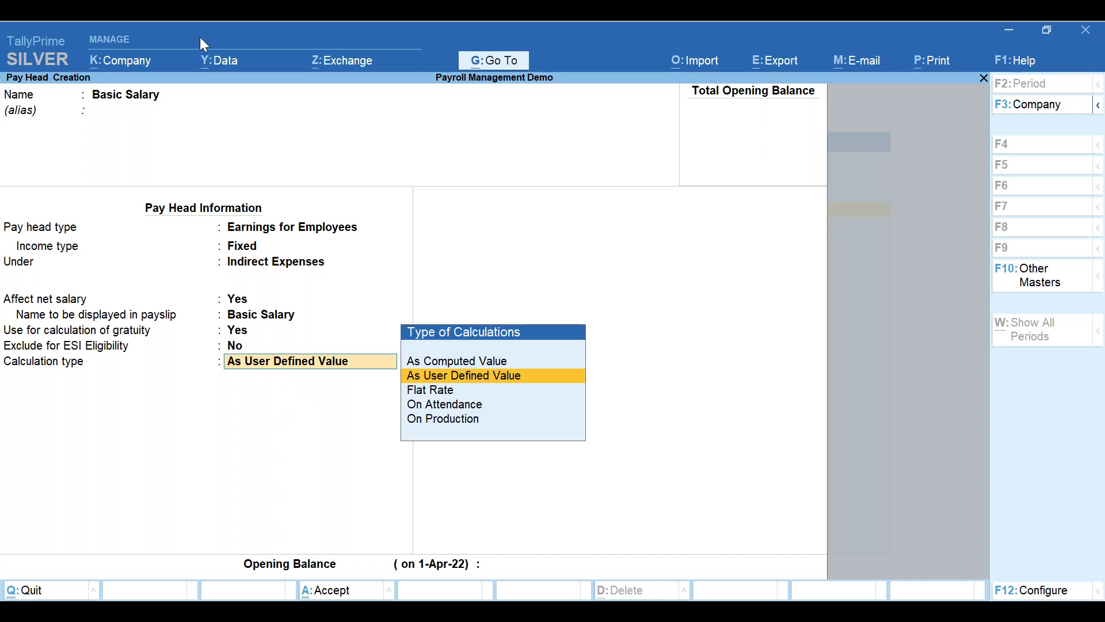
{"action": "key", "text": "alt+Tab"}
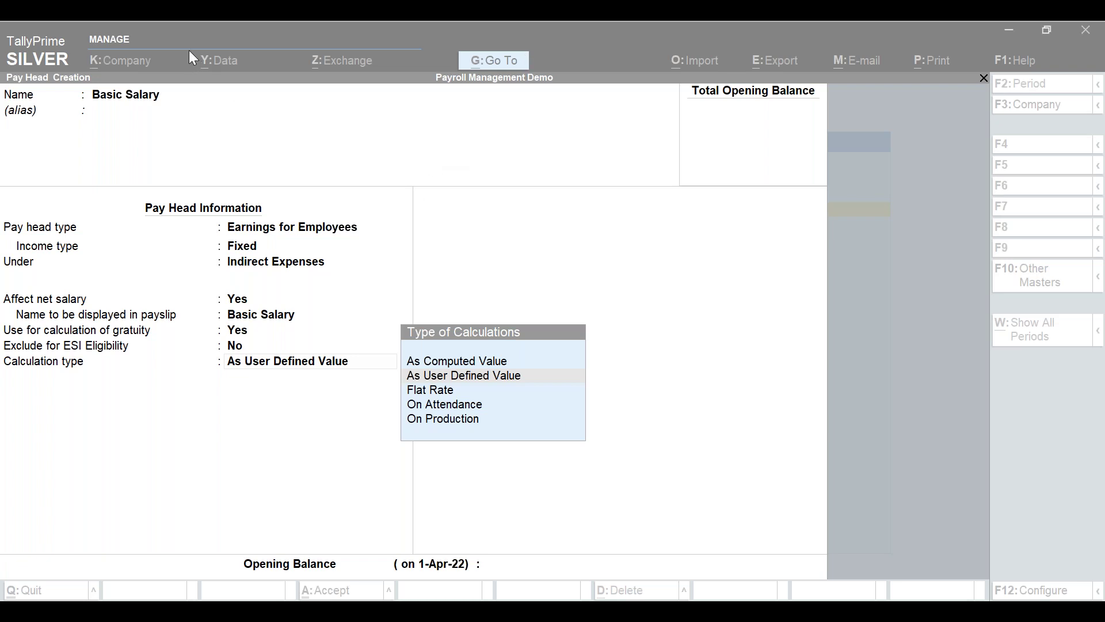
- Pick Flat Rate as the Basic Salary pay head's calculation type
{"action": "left_click", "coordinate": [433, 397]}
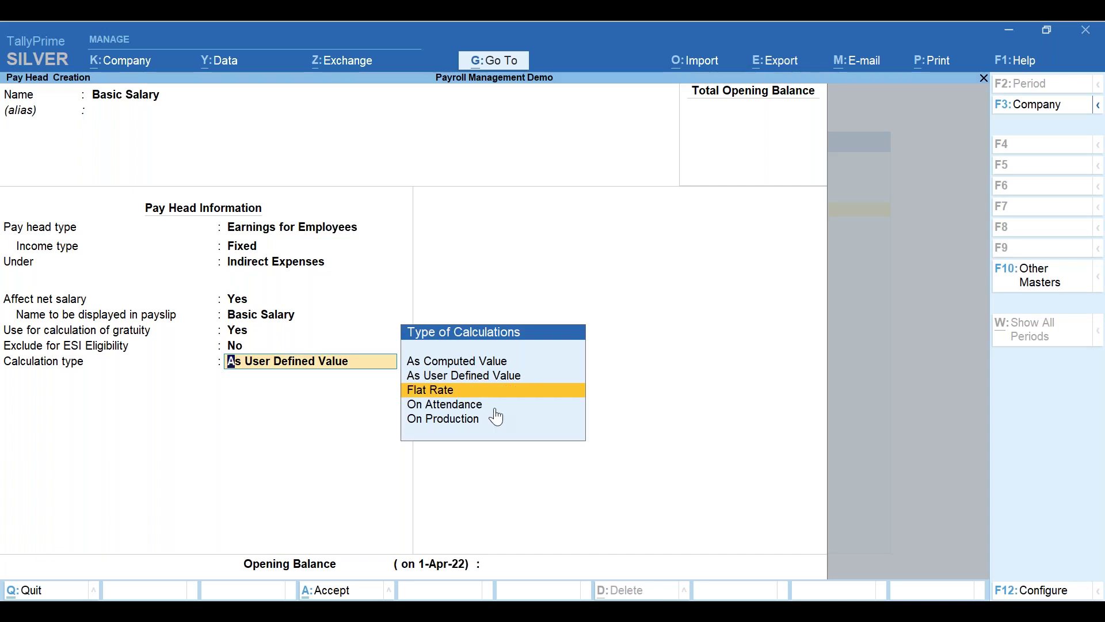
{"action": "key", "text": "Return"}
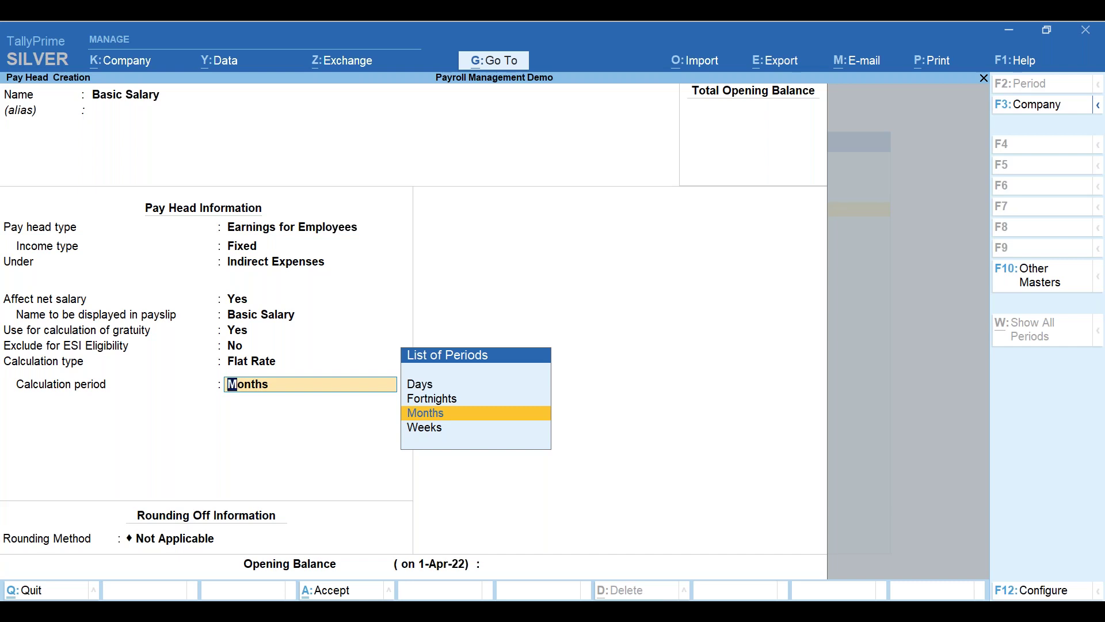
- Switch Basic Salary's calculation type to On Attendance
{"action": "key", "text": "BackSpace"}
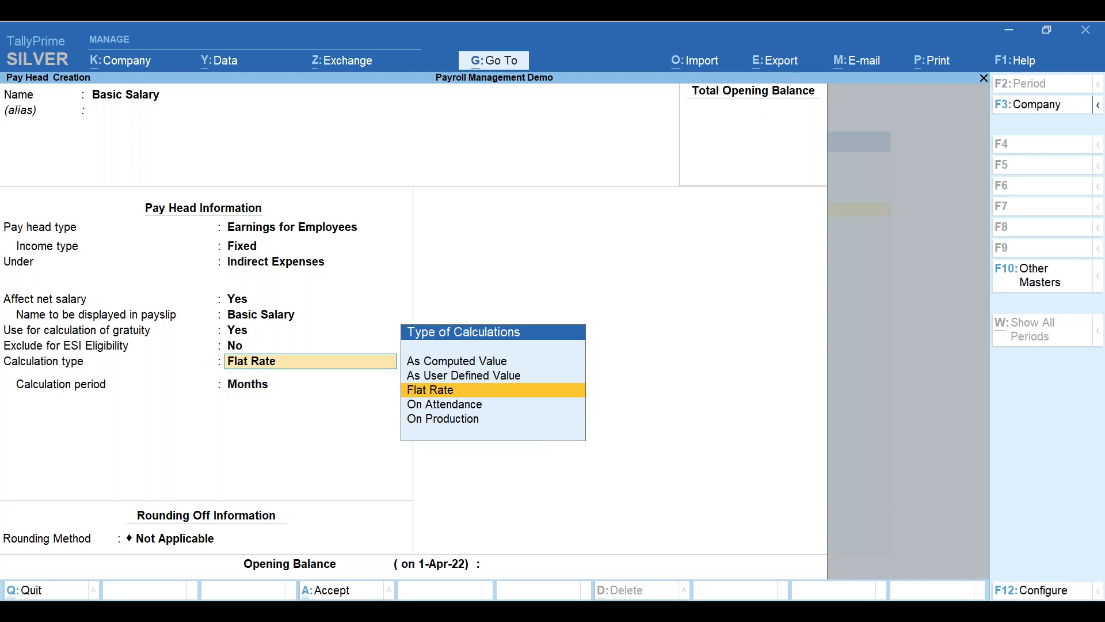
{"action": "left_click", "coordinate": [503, 416]}
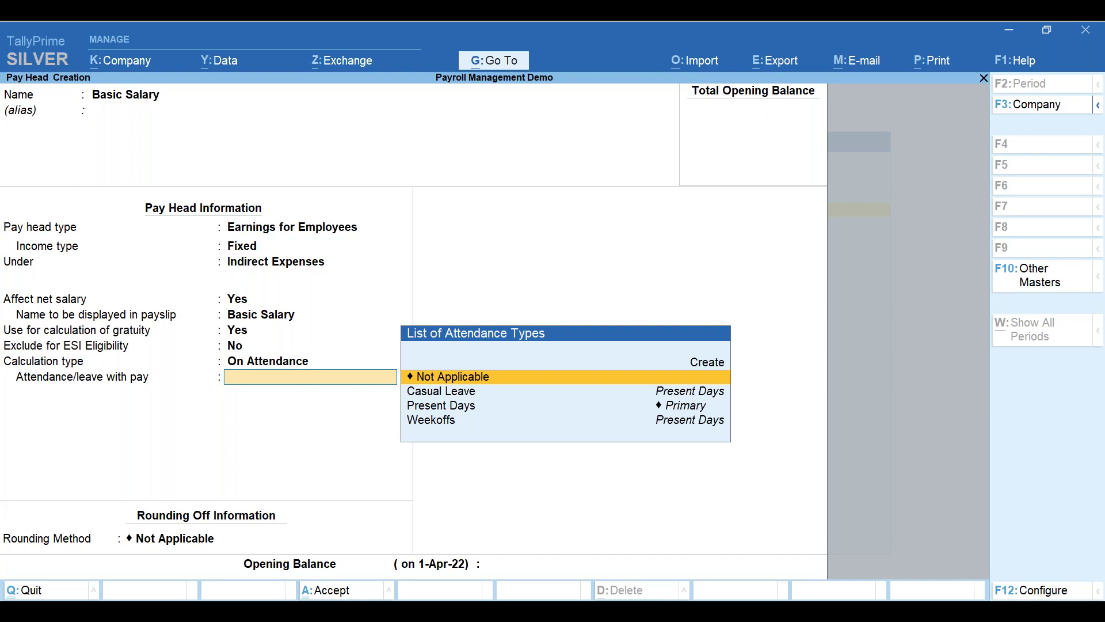
- Set Basic Salary's attendance/leave with pay to Not Applicable instead of Present Days
{"action": "key", "text": "Down"}
{"action": "key", "text": "Down"}
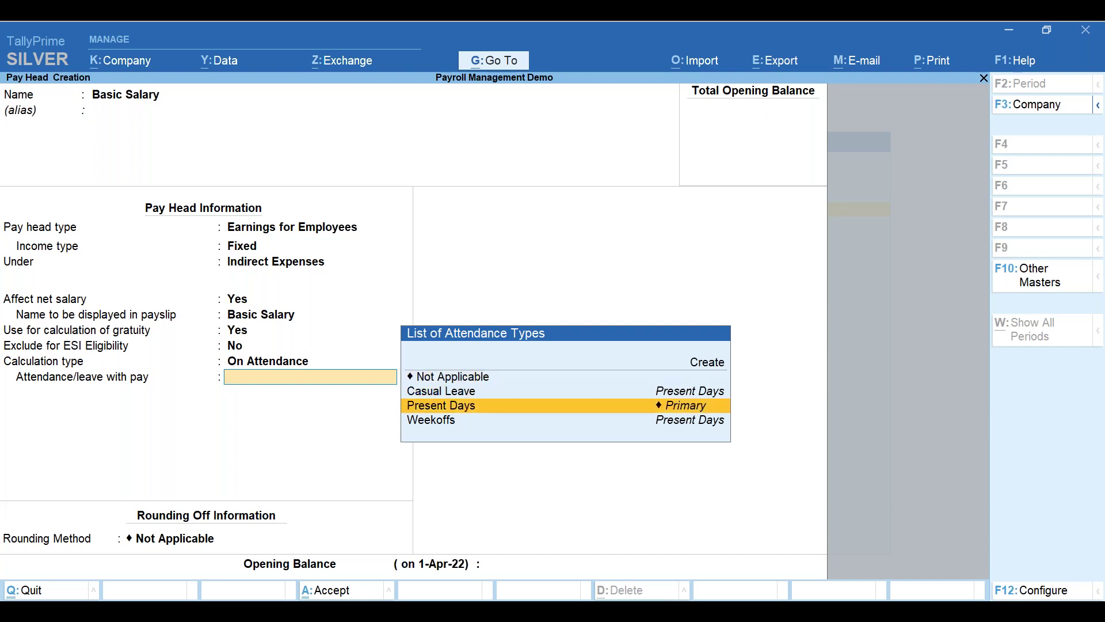
{"action": "key", "text": "Return"}
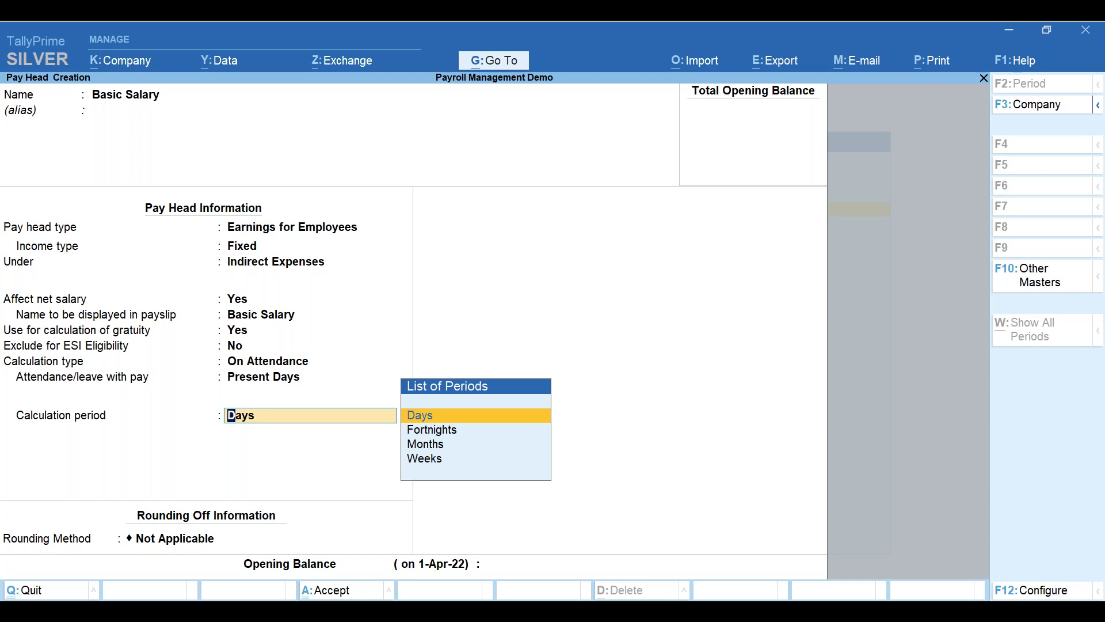
{"action": "key", "text": "BackSpace"}
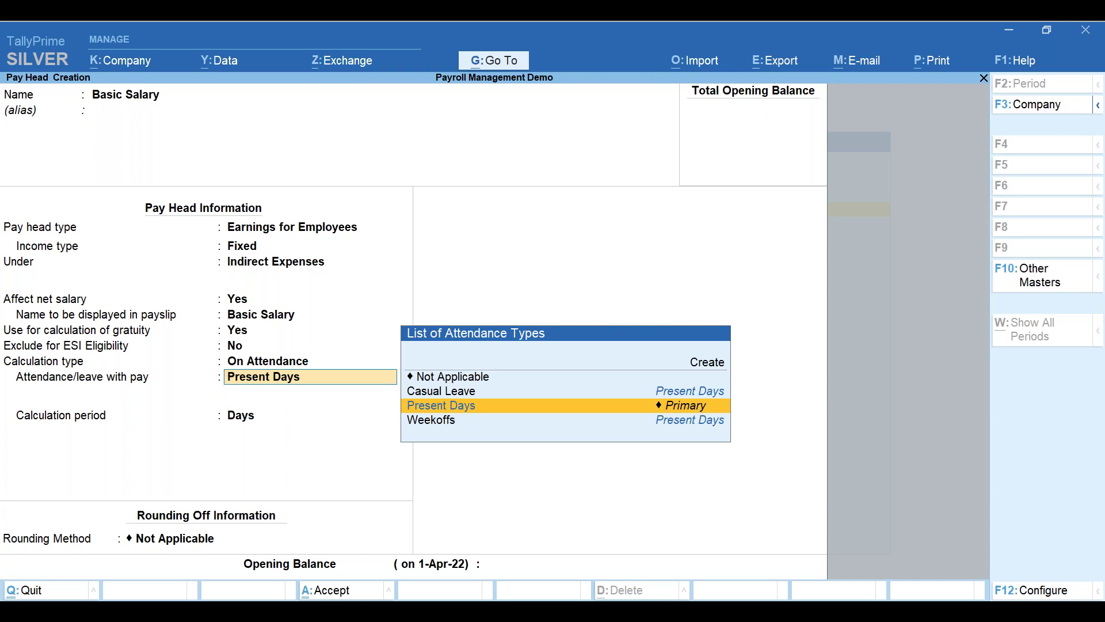
{"action": "key", "text": "Up"}
{"action": "key", "text": "Up"}
{"action": "key", "text": "Return"}
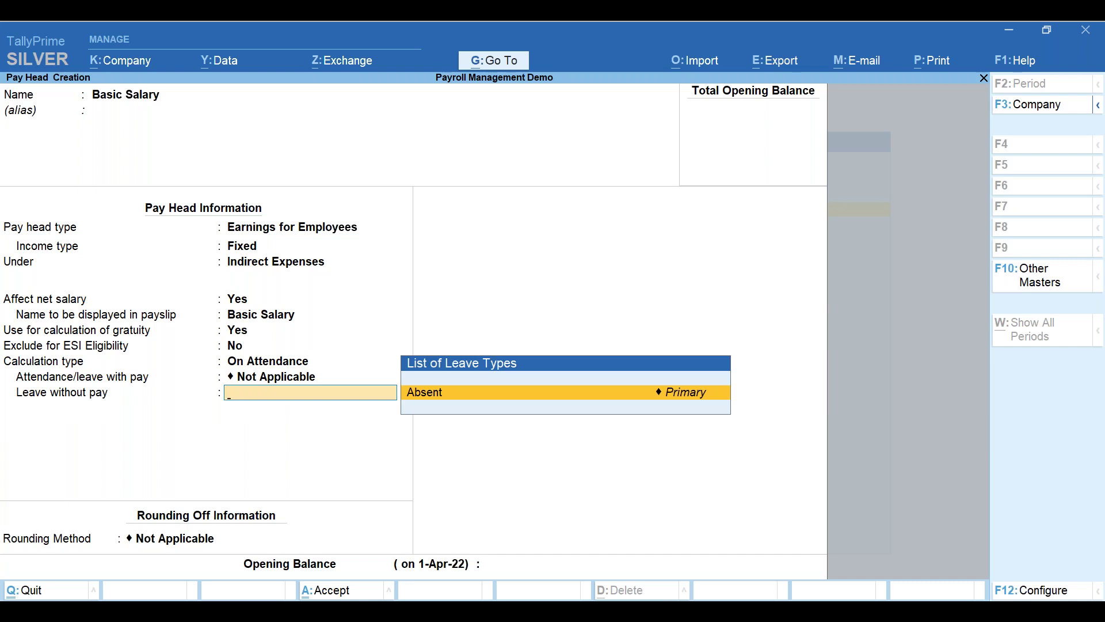
- Revert Basic Salary's attendance/leave with pay to Present Days, dropping the Leave without pay entry
{"action": "key", "text": "Return"}
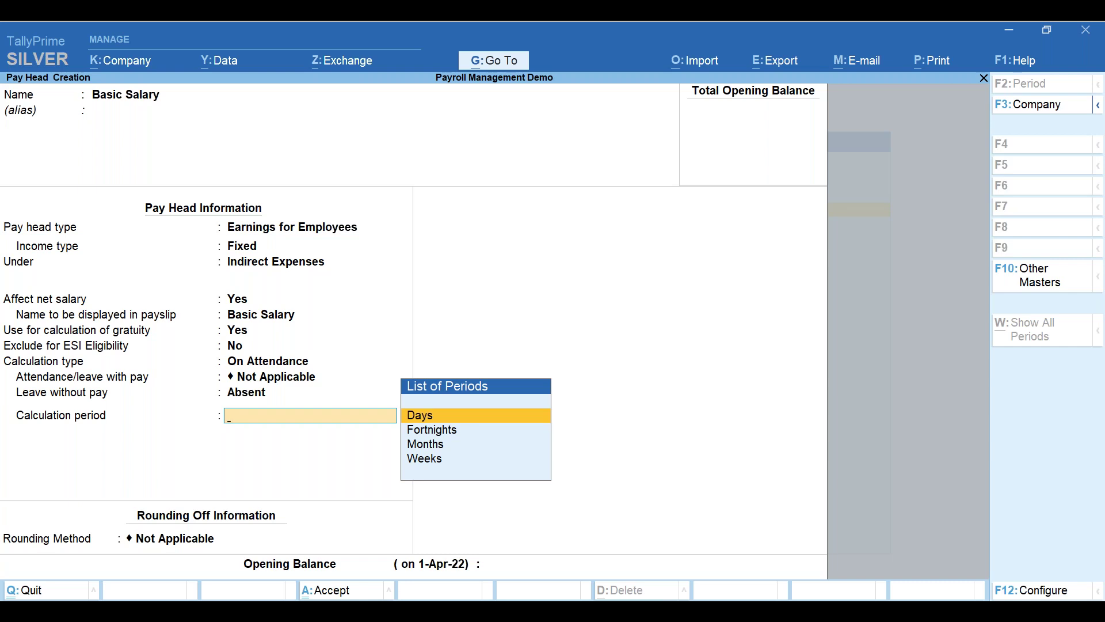
{"action": "key", "text": "BackSpace"}
{"action": "key", "text": "BackSpace"}
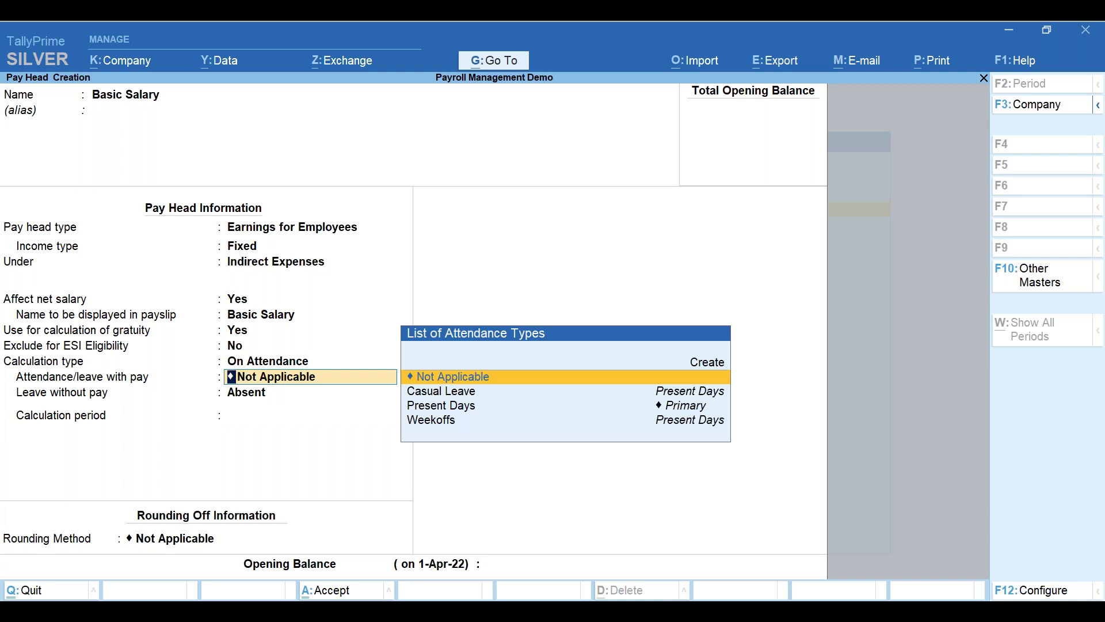
{"action": "key", "text": "Down"}
{"action": "key", "text": "Down"}
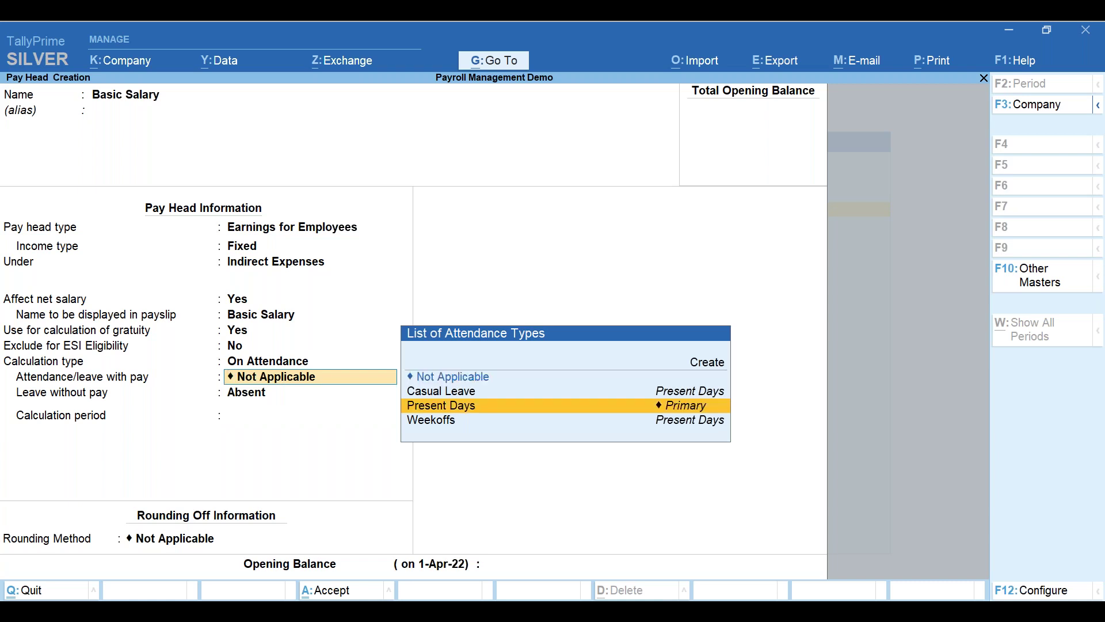
{"action": "key", "text": "Return"}
{"action": "key", "text": "Down"}
{"action": "key", "text": "Down"}
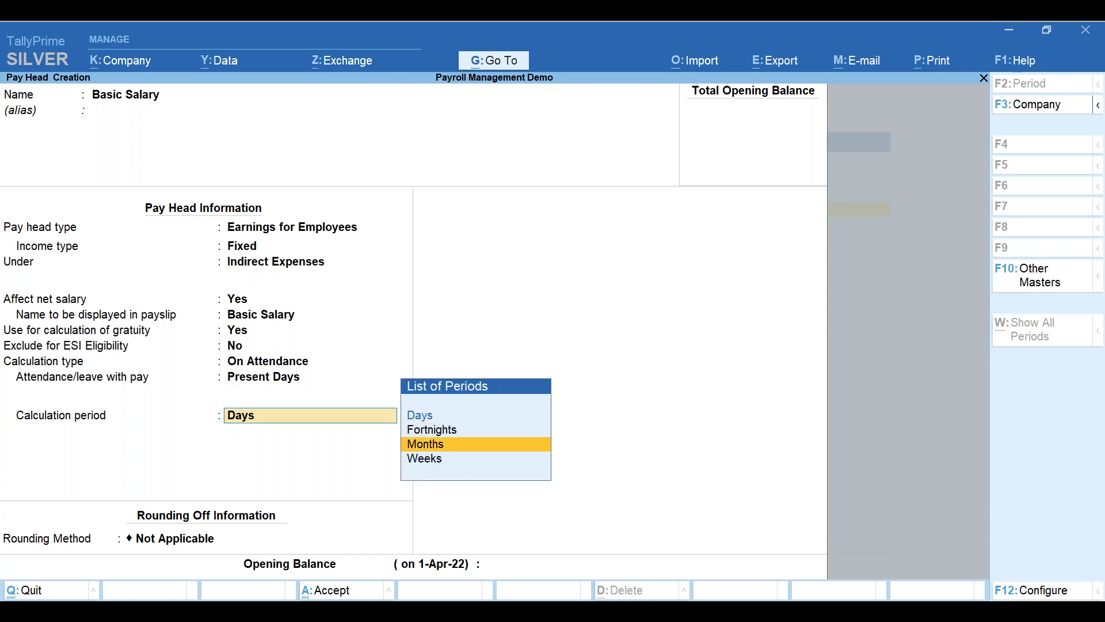
- Choose Months as the Basic Salary calculation period
{"action": "key", "text": "Return"}
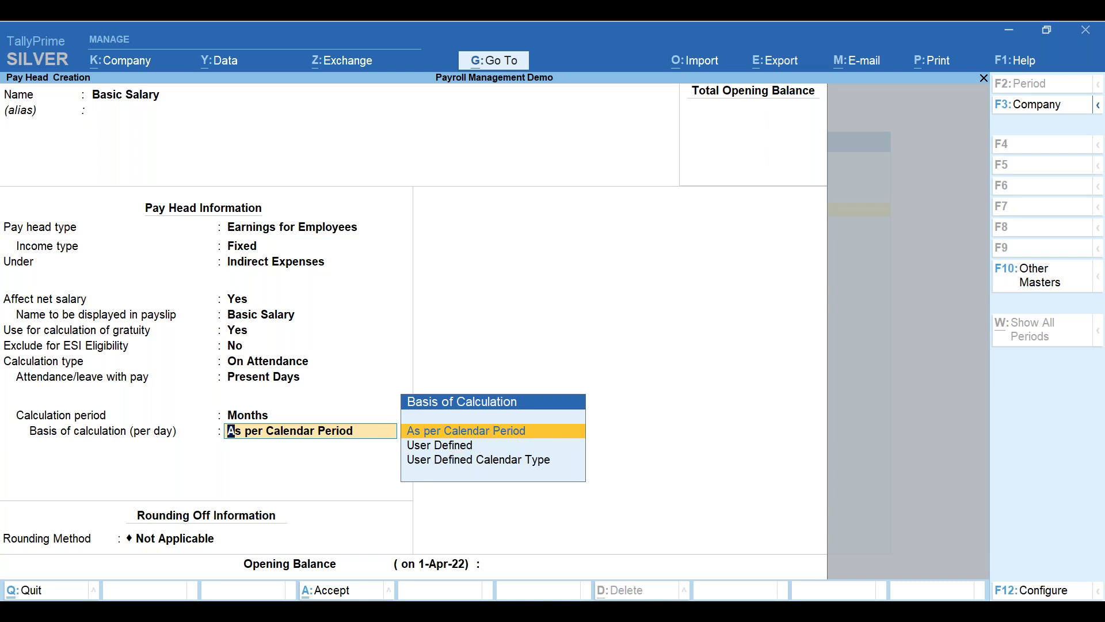
- Set Basic Salary's per-day calculation basis to User Defined at 26 days per month
{"action": "key", "text": "Down"}
{"action": "key", "text": "Return"}
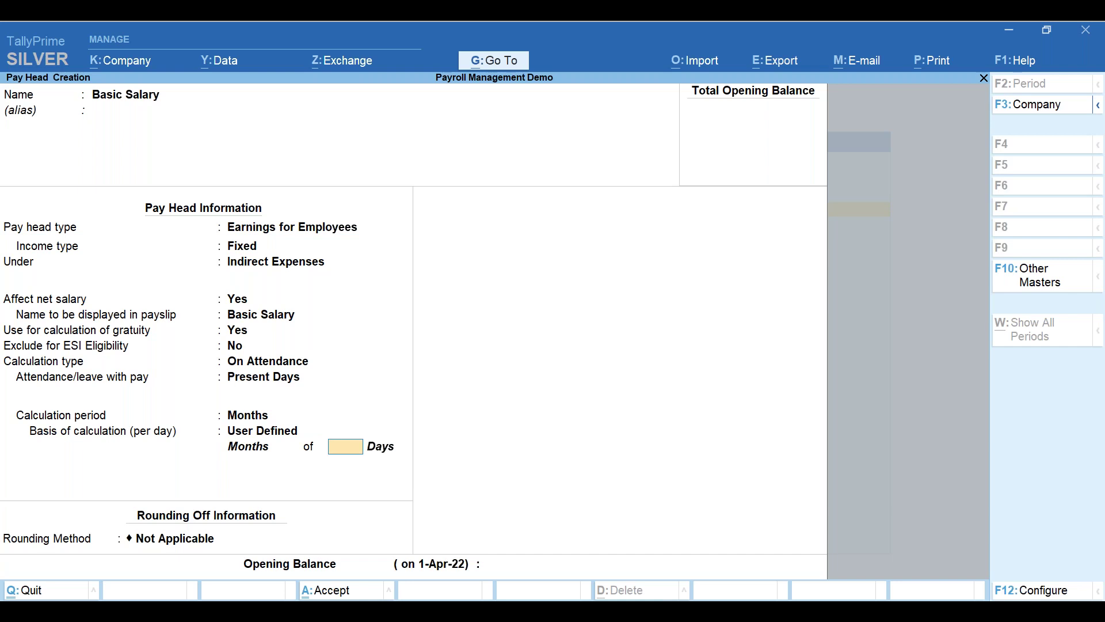
{"action": "type", "text": "26"}
{"action": "key", "text": "Return"}
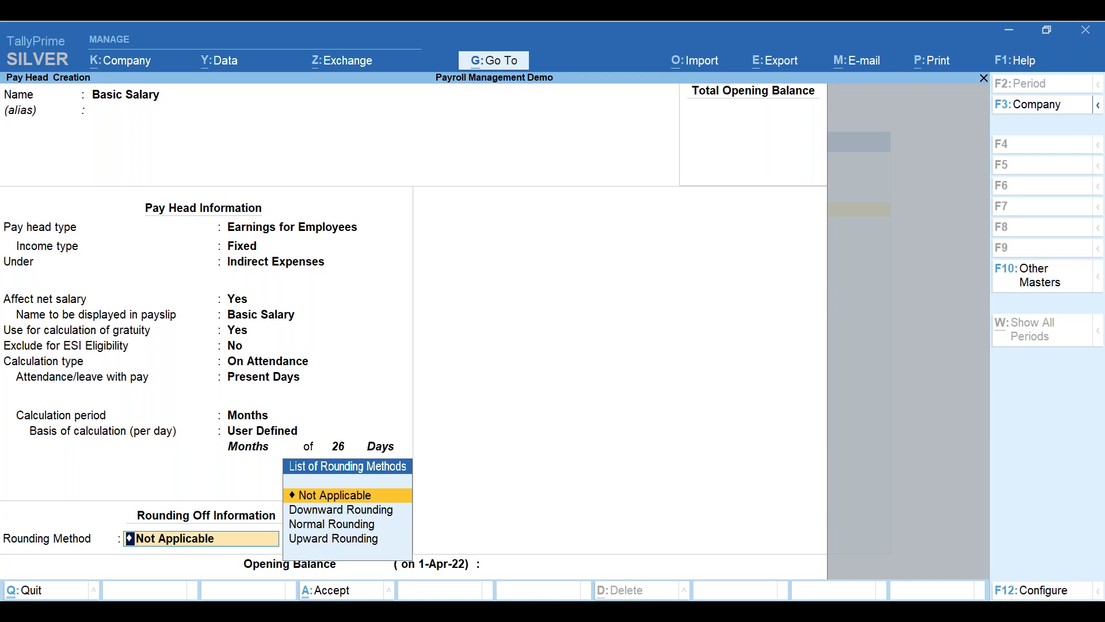
{"action": "left_click", "coordinate": [354, 452]}
{"action": "left_click", "coordinate": [355, 452]}
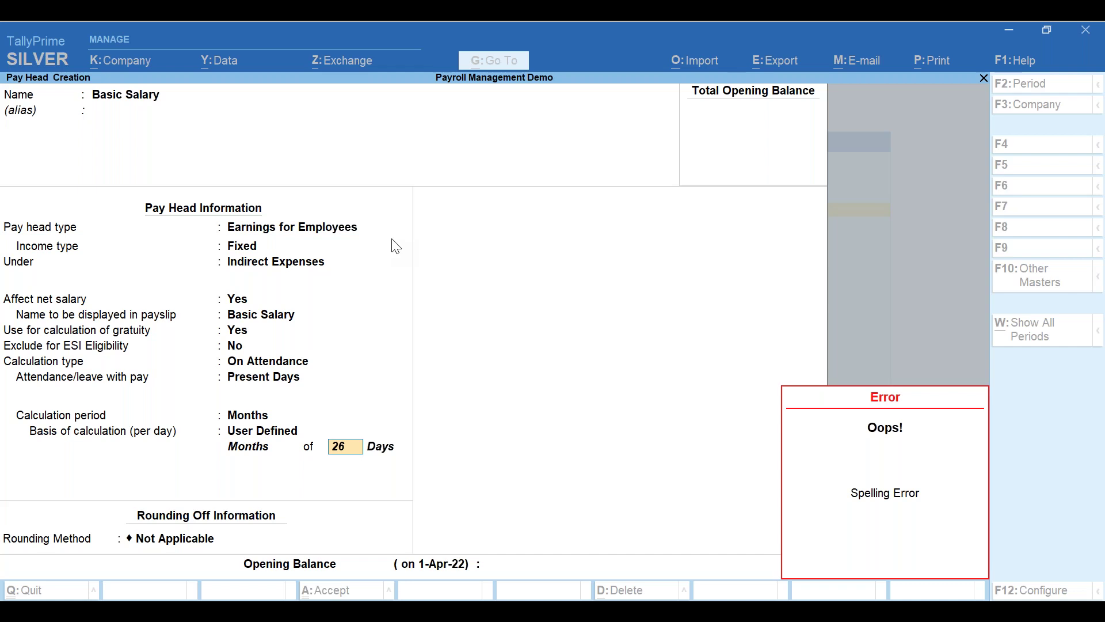
- Work out 10000*15/26 in the Calculator (5,769.2308), then close it
{"action": "key", "text": "ctrl+n"}
{"action": "type", "text": "10000"}
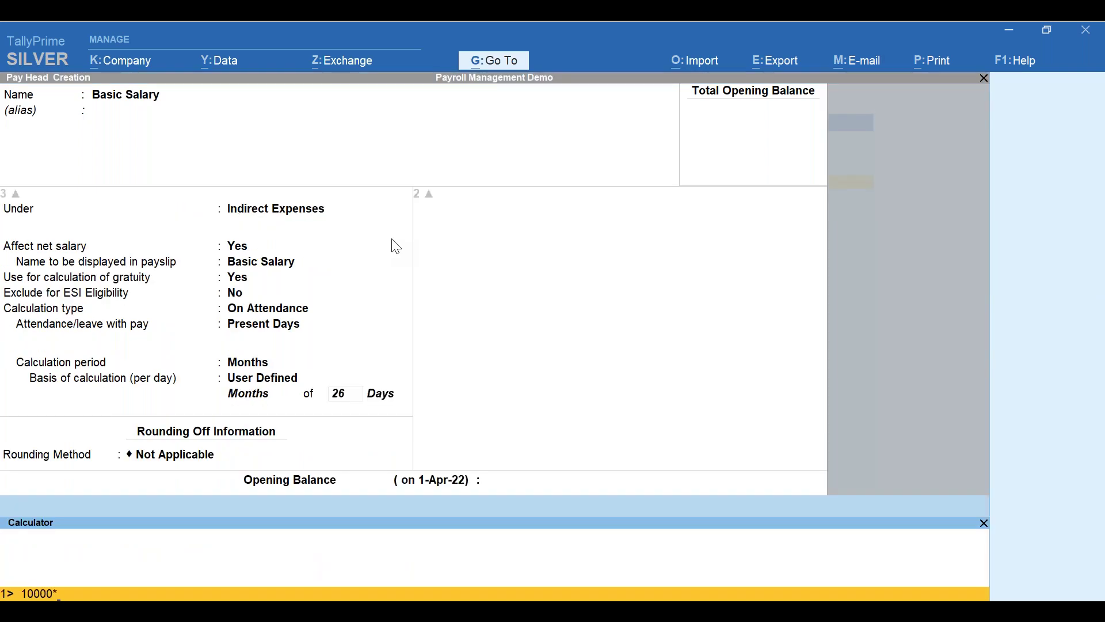
{"action": "type", "text": "*15/26"}
{"action": "key", "text": "Return"}
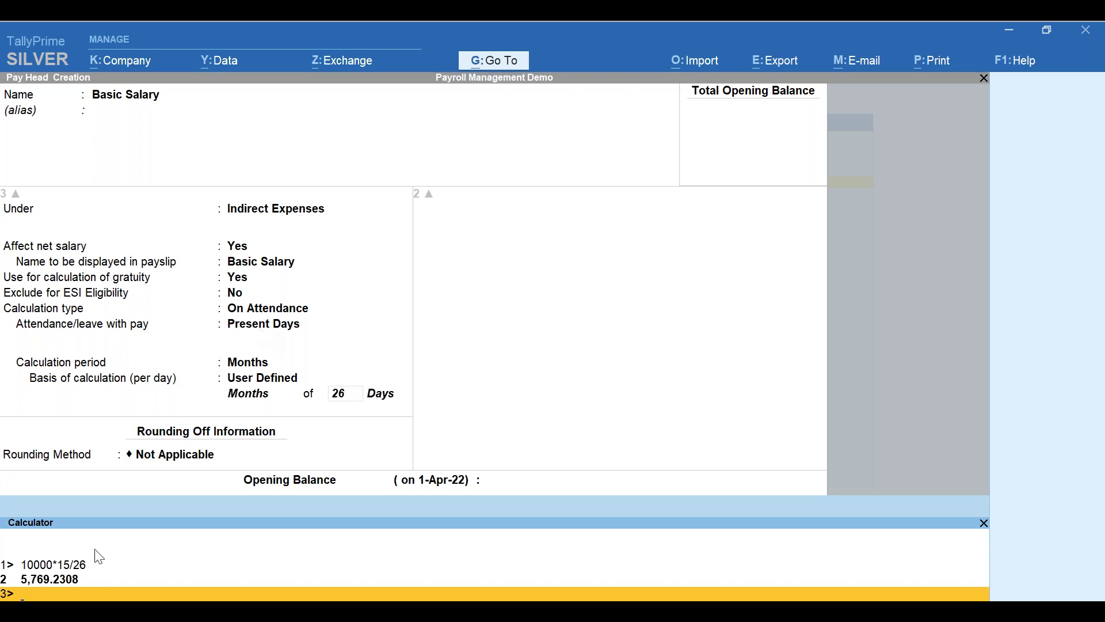
{"action": "left_click", "coordinate": [872, 427]}
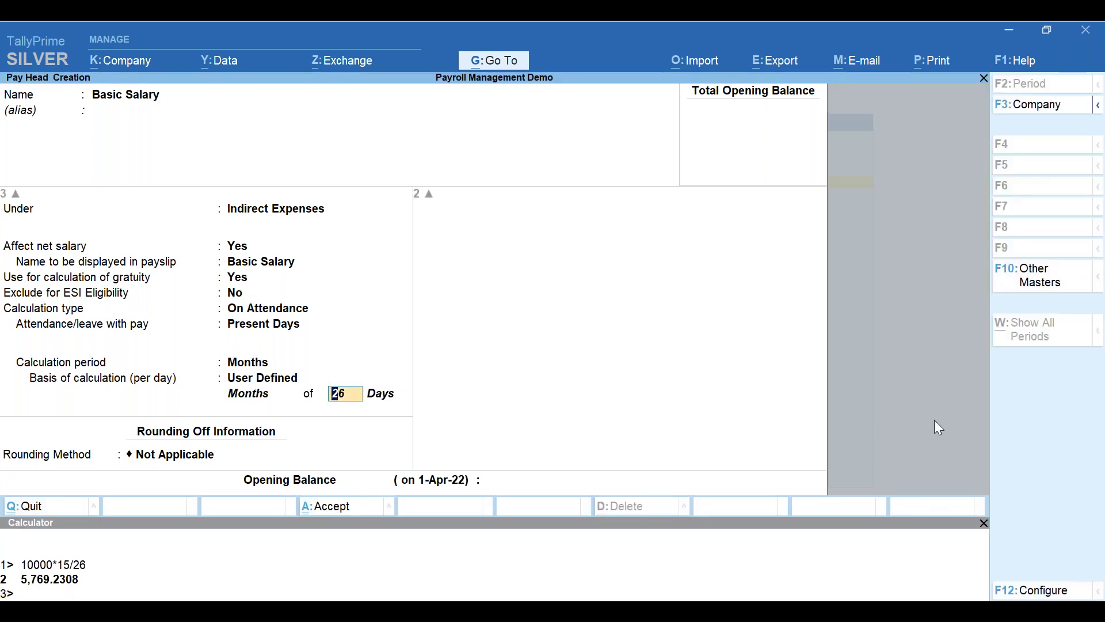
{"action": "left_click", "coordinate": [983, 522]}
{"action": "key", "text": "alt+Tab"}
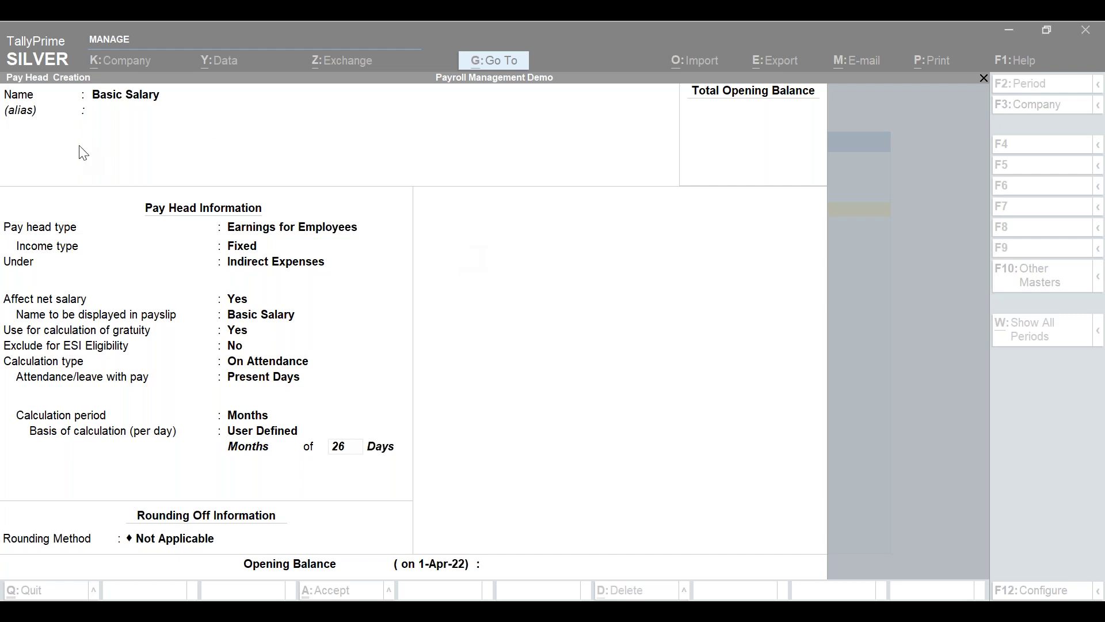
- Change Basic Salary's per-day calculation basis to User Defined Calendar Type
{"action": "left_click", "coordinate": [263, 431]}
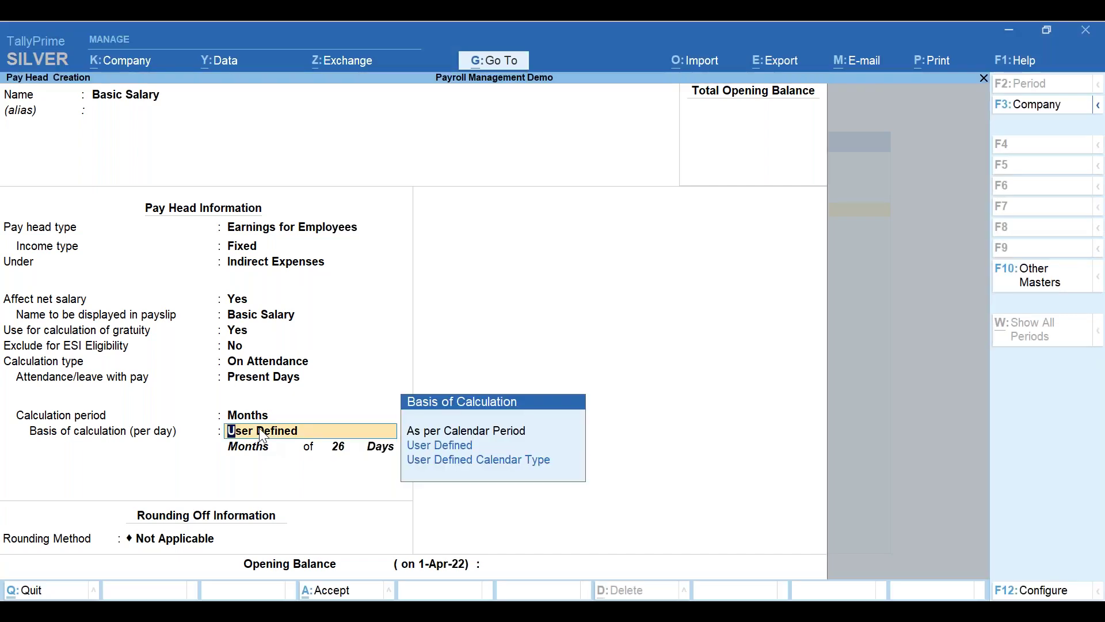
{"action": "key", "text": "Down"}
{"action": "key", "text": "Down"}
{"action": "key", "text": "Return"}
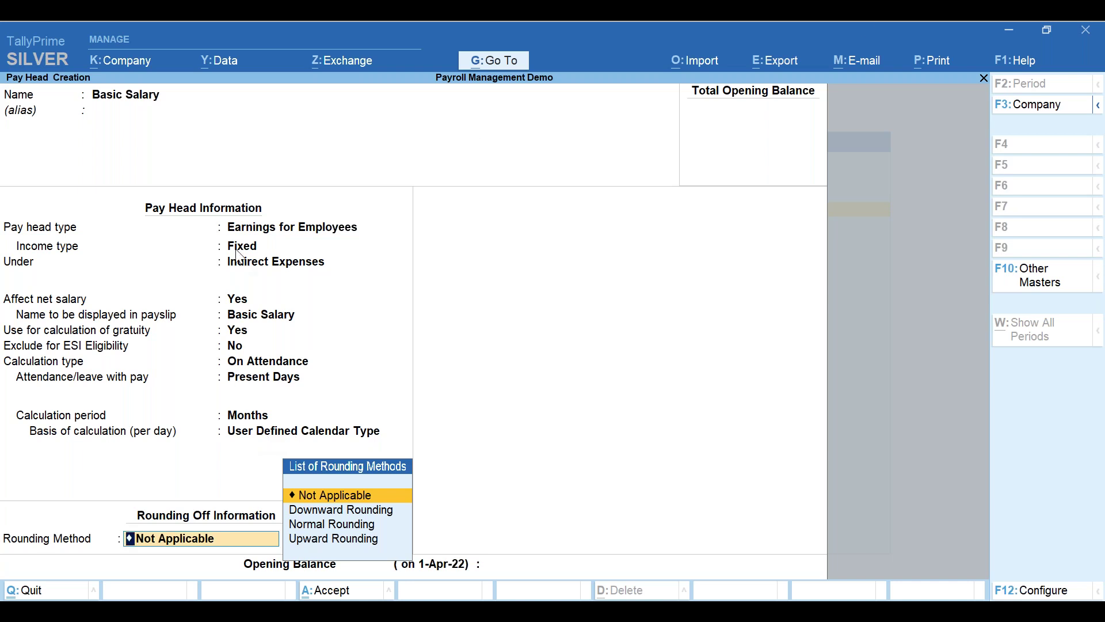
{"action": "key", "text": "alt+Tab"}
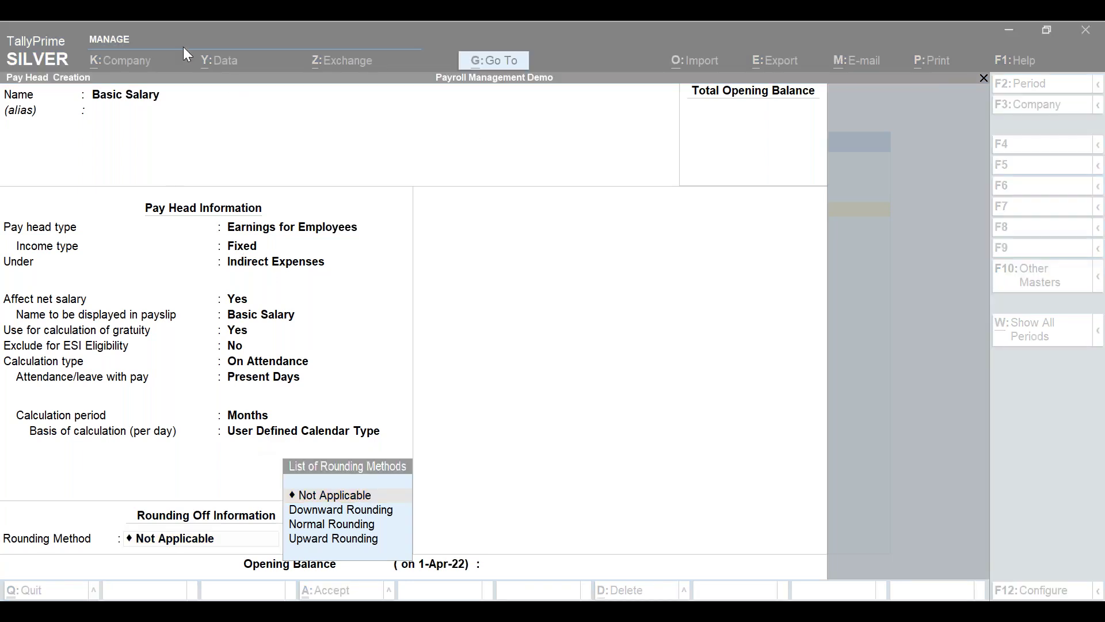
{"action": "left_click", "coordinate": [368, 441]}
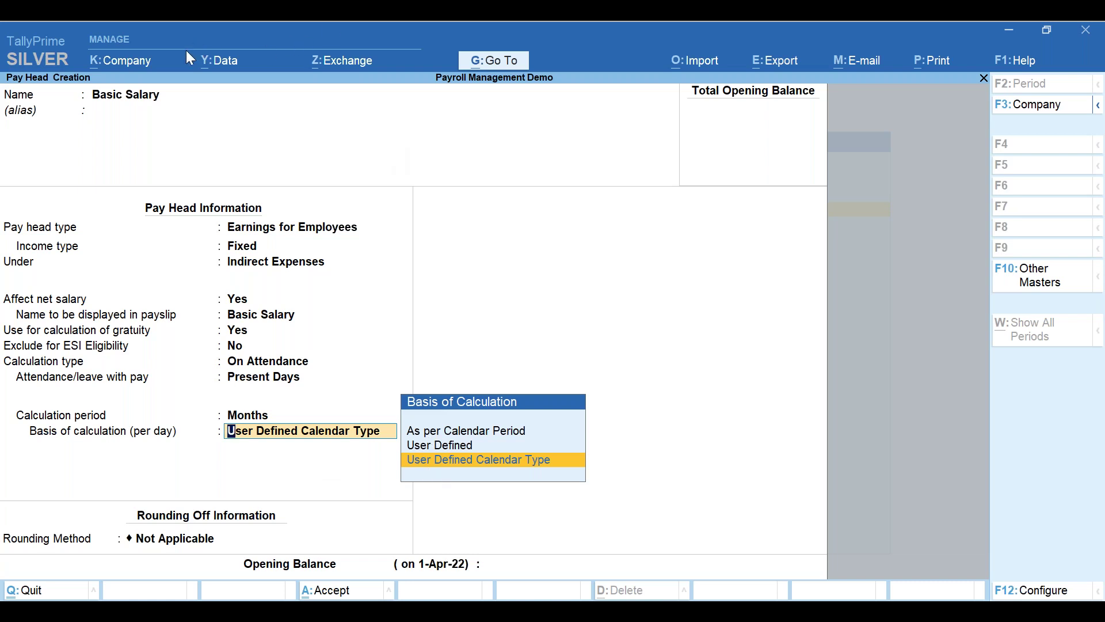
- Return to TallyPrime and highlight As per Calendar Period in the Basis of Calculation list
{"action": "key", "text": "alt+Tab"}
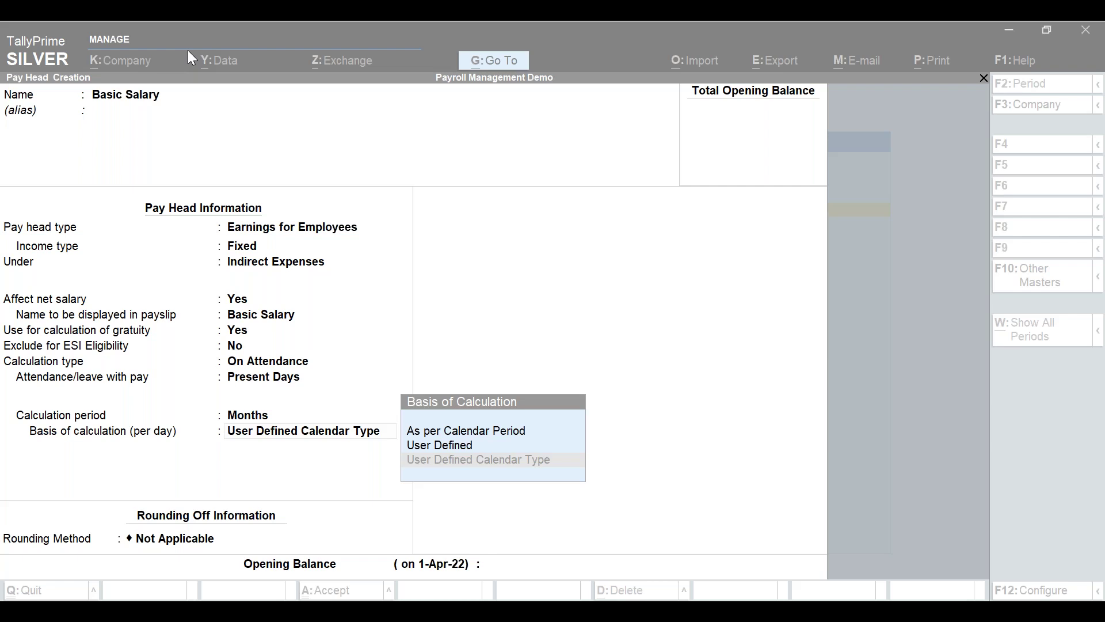
{"action": "left_click", "coordinate": [506, 336]}
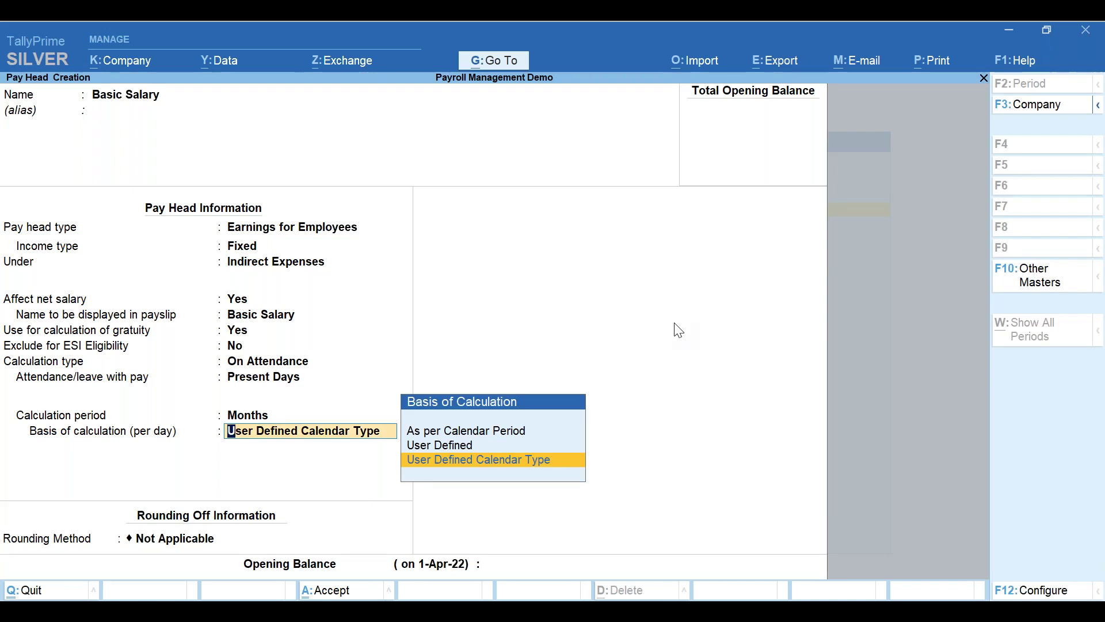
{"action": "key", "text": "Up"}
{"action": "key", "text": "Up"}
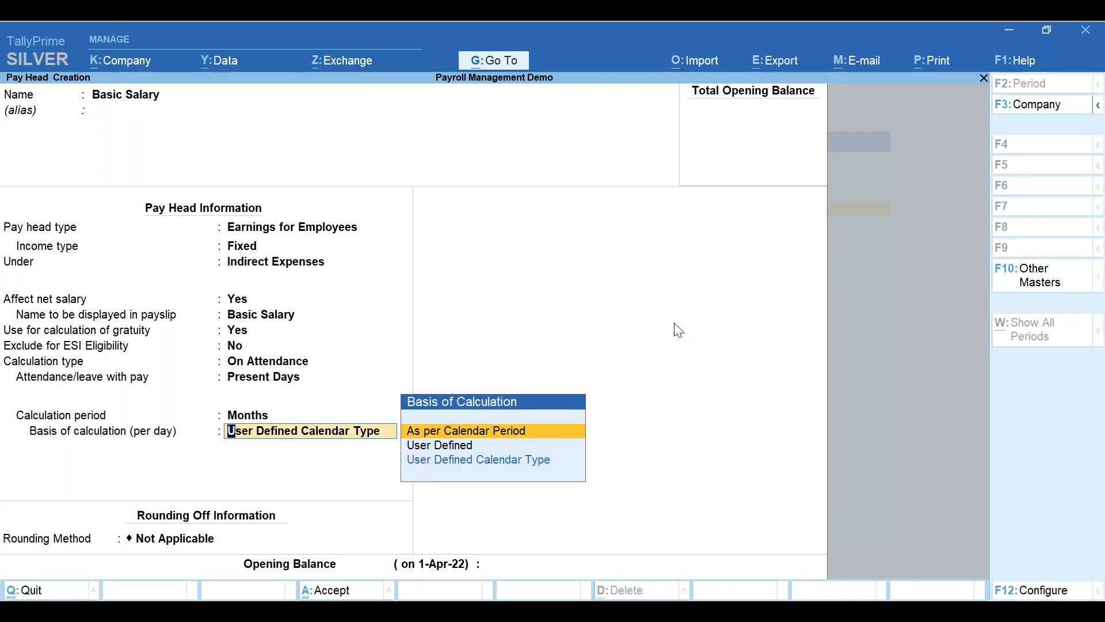
- Set the per-day basis to As per Calendar Period and rounding to Not Applicable
{"action": "key", "text": "Return"}
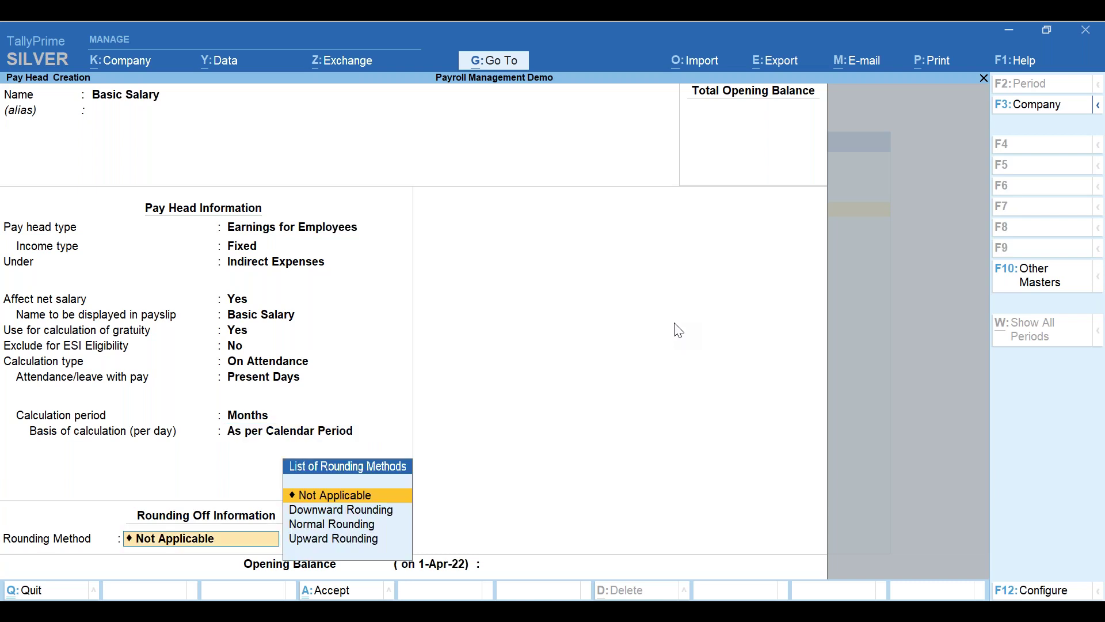
{"action": "key", "text": "Return"}
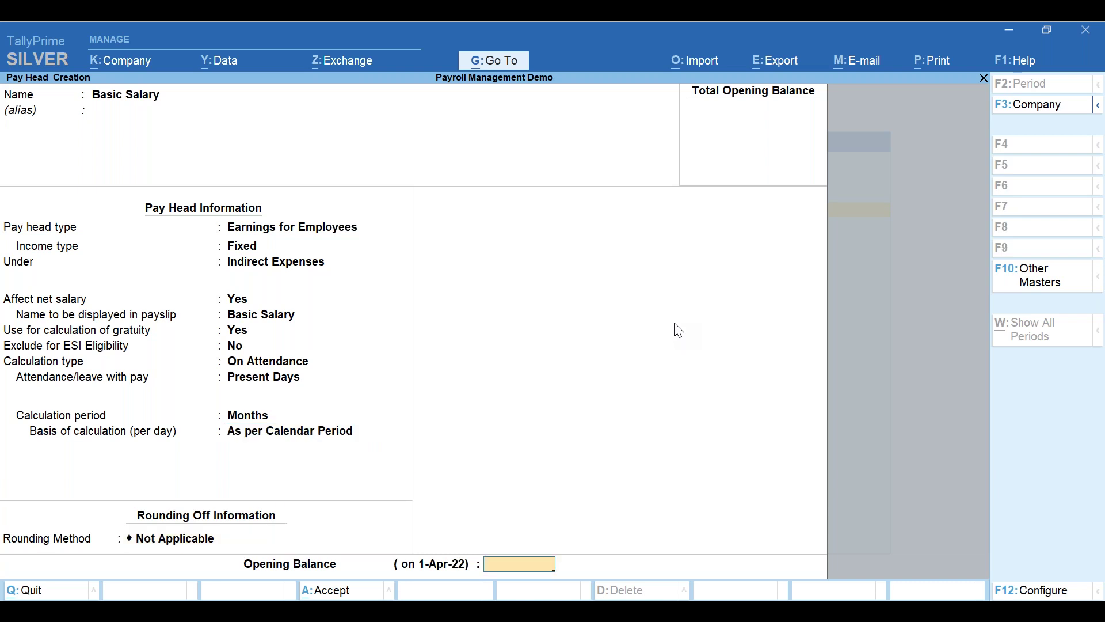
{"action": "key", "text": "BackSpace"}
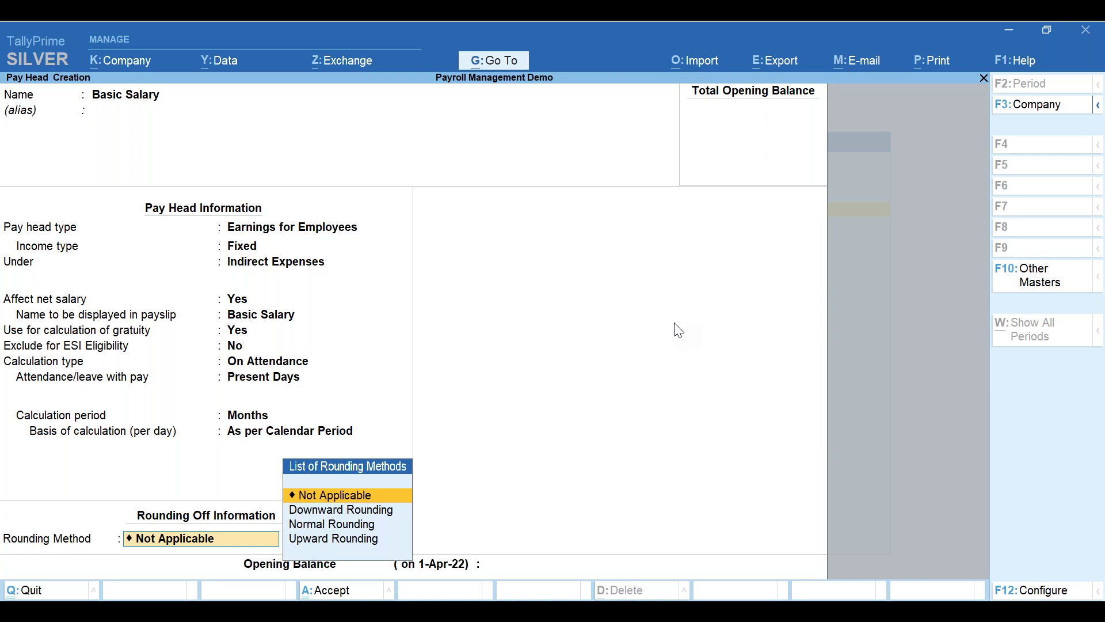
{"action": "key", "text": "Return"}
{"action": "key", "text": "Return"}
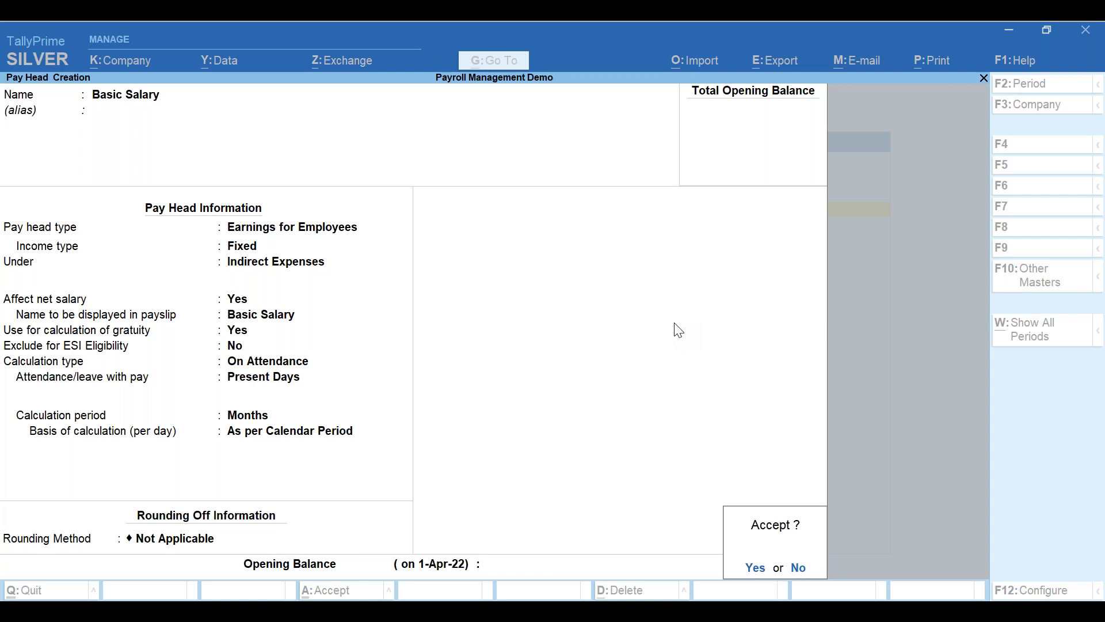
- Save Basic Salary and name the new pay head 'House Rent Allwance (HRA)'
{"action": "key", "text": "Return"}
{"action": "type", "text": "House Te"}
{"action": "key", "text": "BackSpace"}
{"action": "key", "text": "BackSpace"}
{"action": "type", "text": "Rent Allwance (HRA)"}
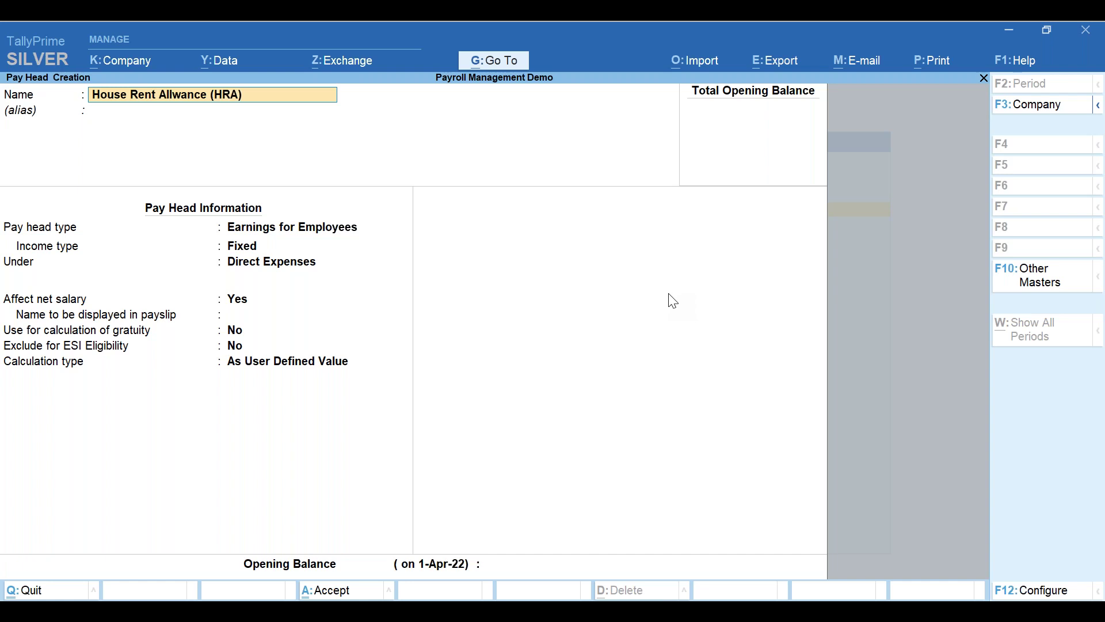
{"action": "key", "text": "Return"}
{"action": "key", "text": "Return"}
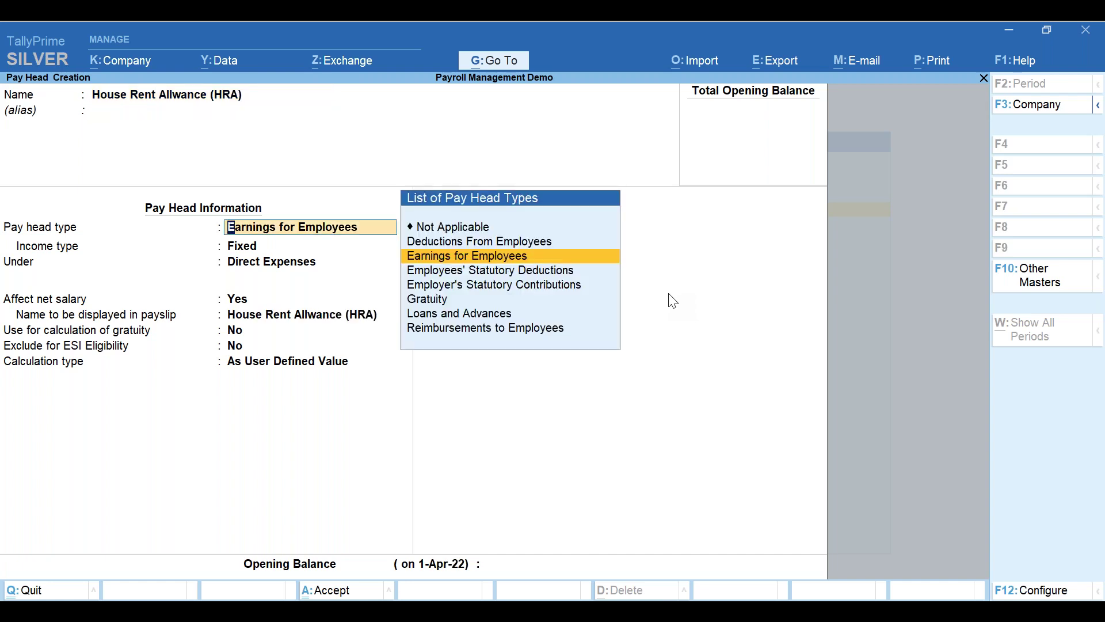
- Make HRA a Fixed Earnings for Employees pay head under Indirect Expenses, affecting net salary
{"action": "key", "text": "Return"}
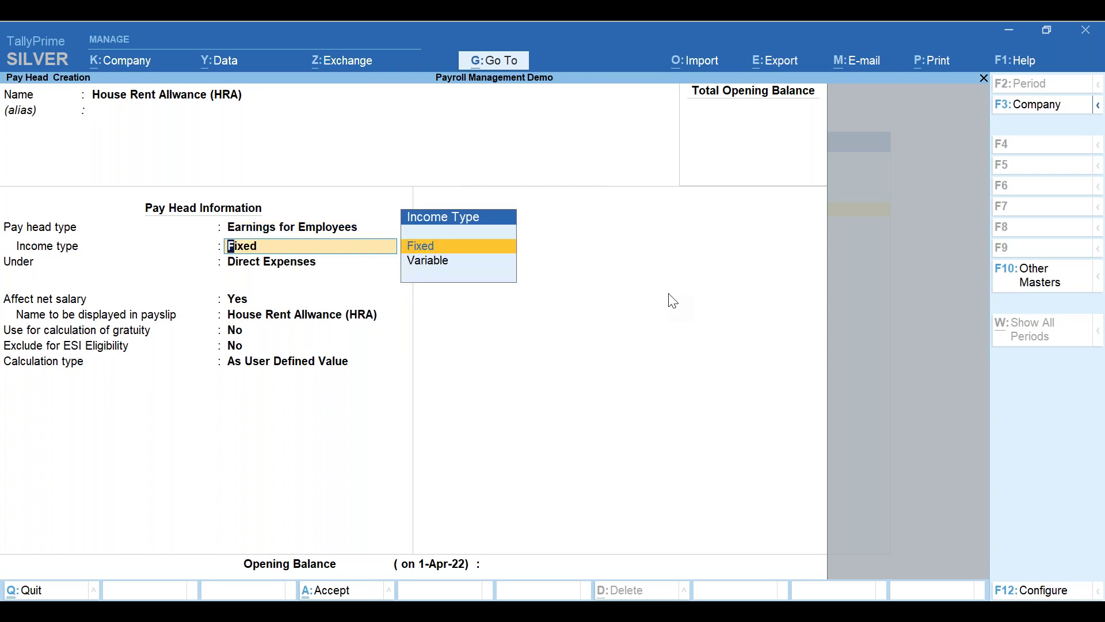
{"action": "key", "text": "Return"}
{"action": "key", "text": "Down"}
{"action": "key", "text": "Down"}
{"action": "key", "text": "Down"}
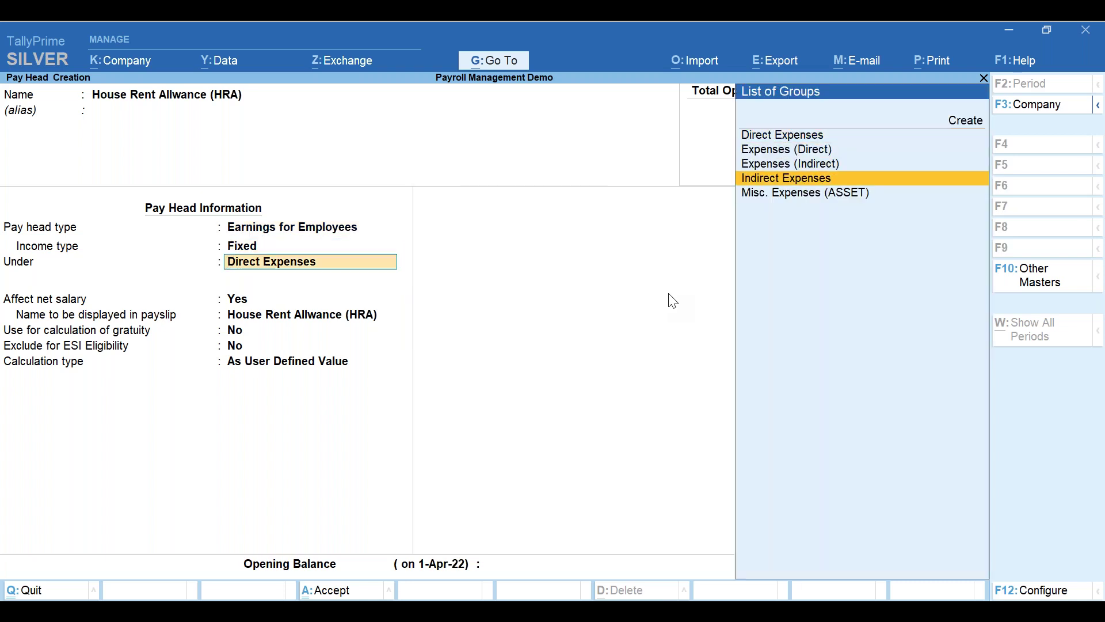
{"action": "key", "text": "Return"}
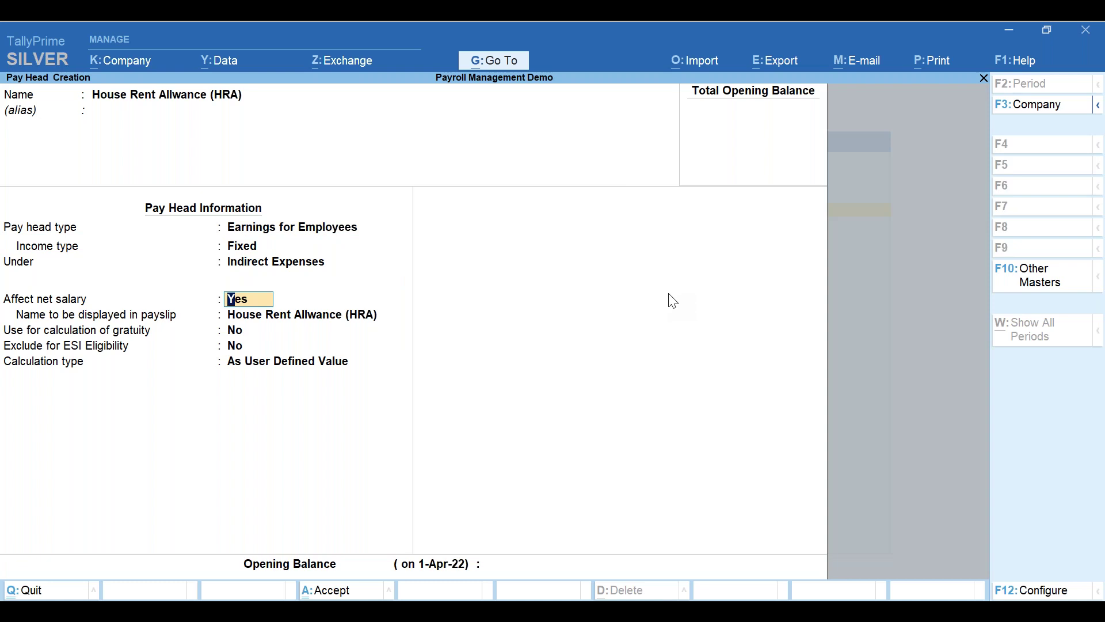
{"action": "key", "text": "Return"}
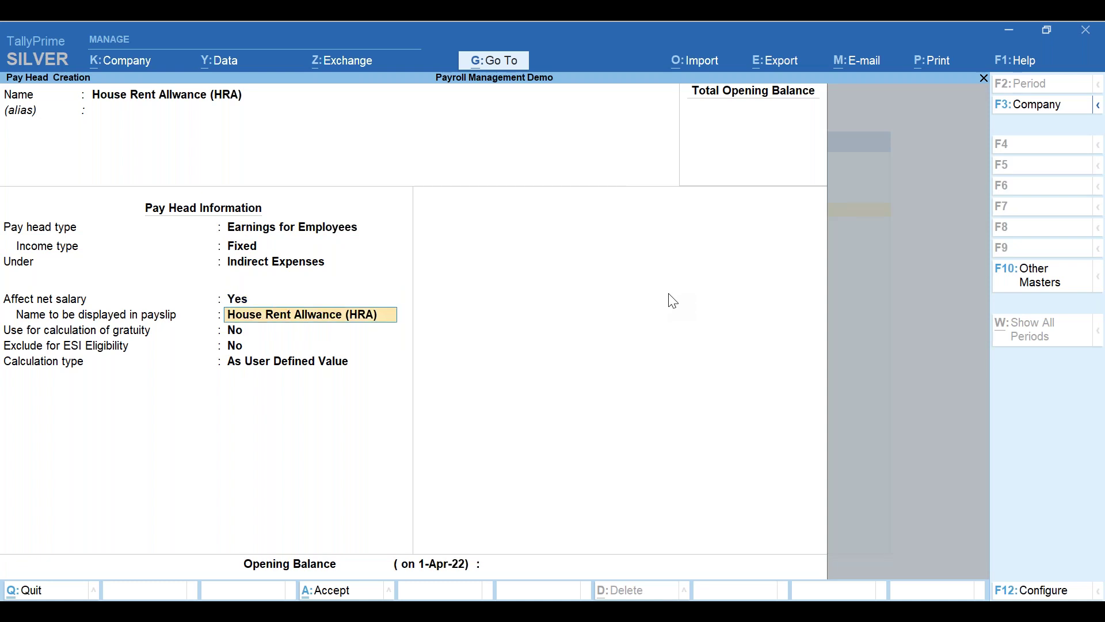
{"action": "key", "text": "BackSpace"}
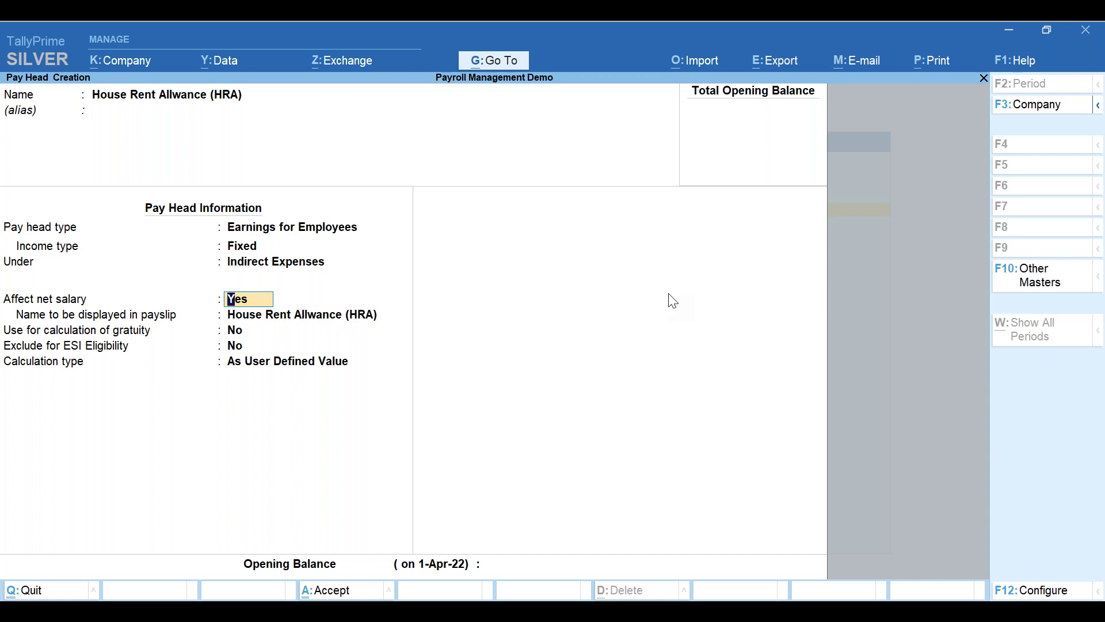
{"action": "key", "text": "Return"}
{"action": "key", "text": "Return"}
{"action": "key", "text": "Return"}
{"action": "key", "text": "Return"}
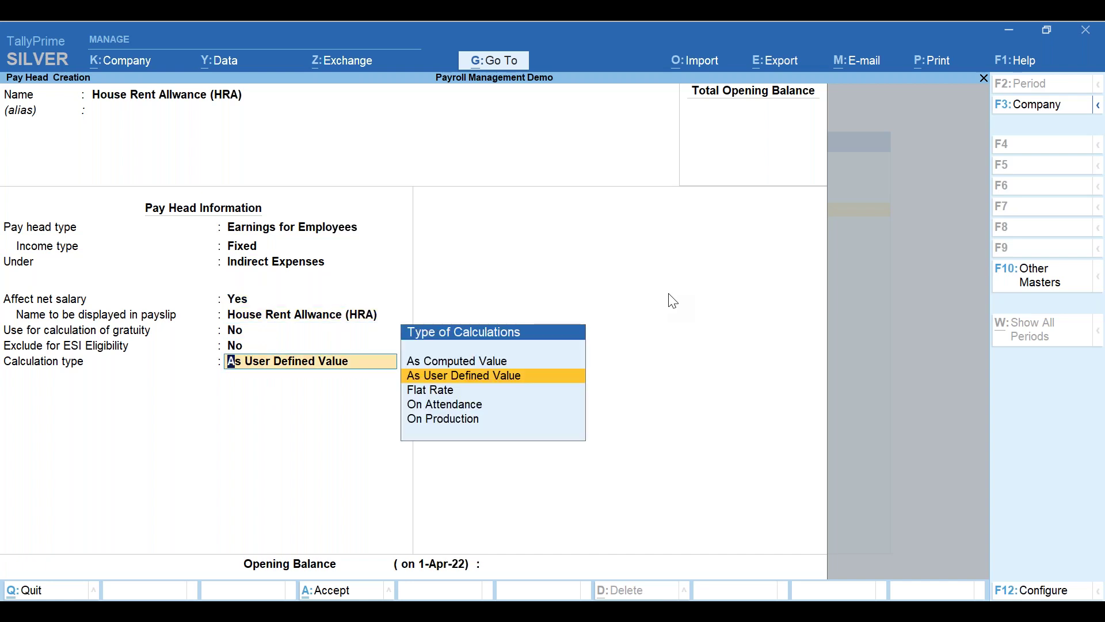
- Set HRA's calculation type to Flat Rate with a Months calculation period
{"action": "key", "text": "Down"}
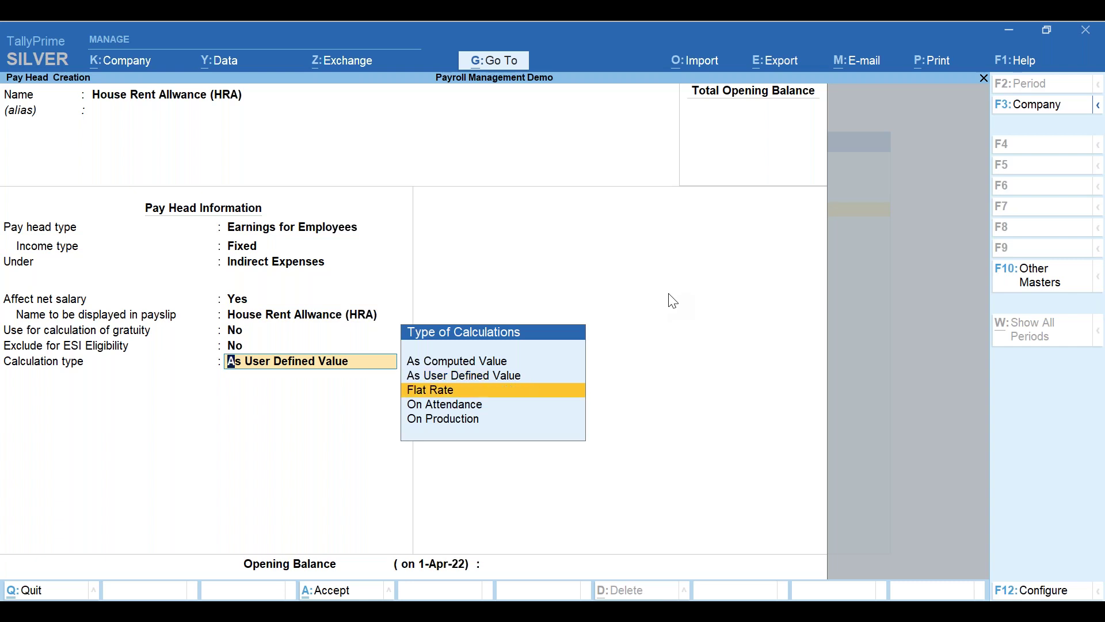
{"action": "key", "text": "Return"}
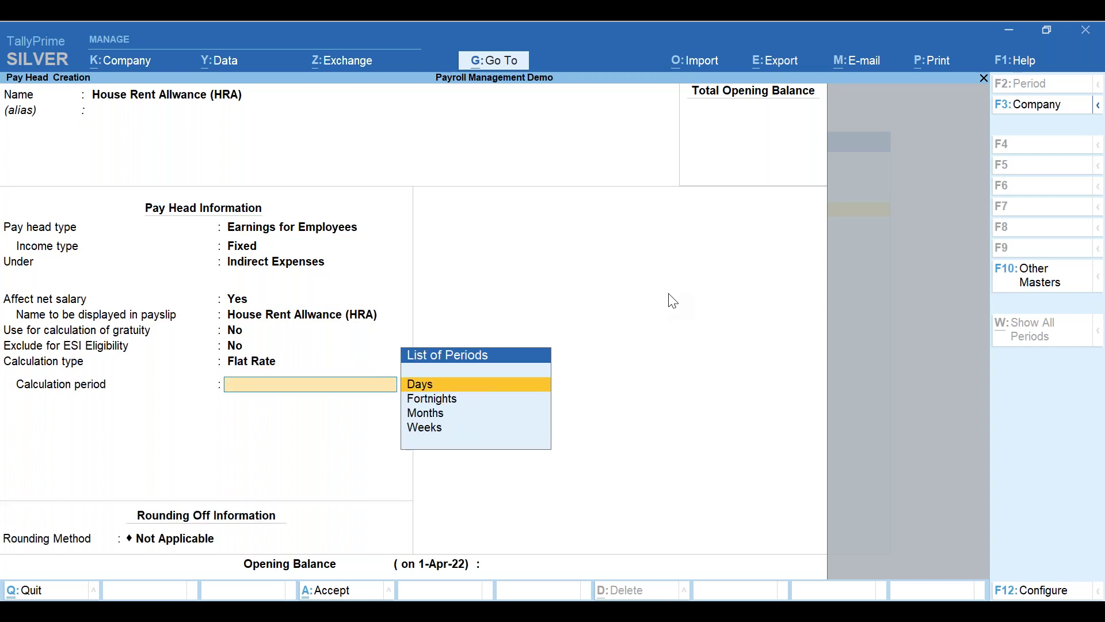
{"action": "key", "text": "Down"}
{"action": "key", "text": "Down"}
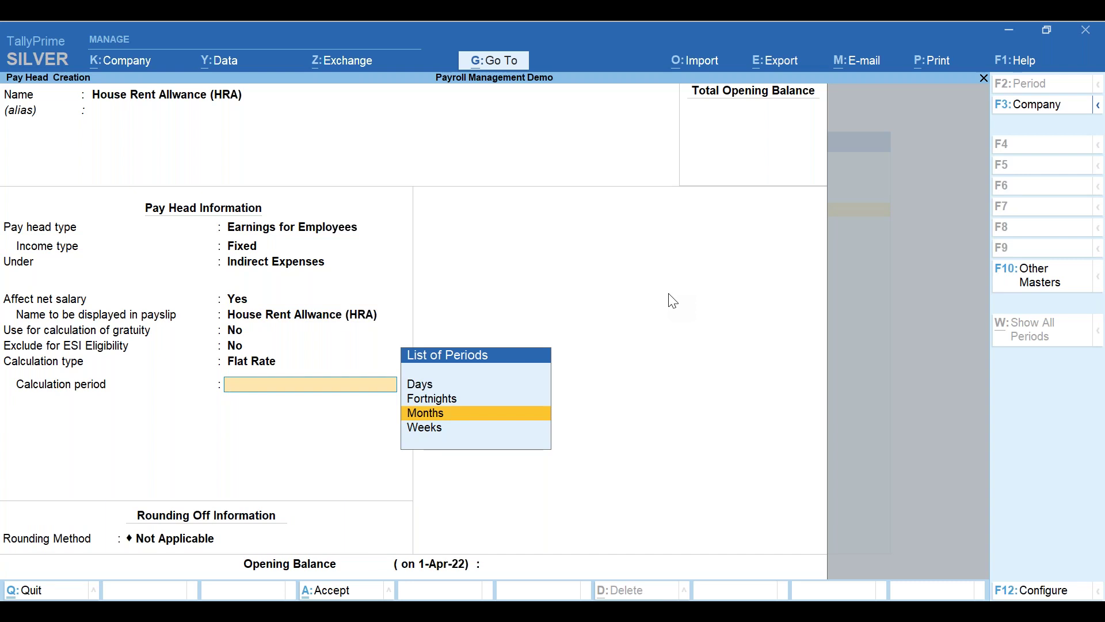
{"action": "key", "text": "Return"}
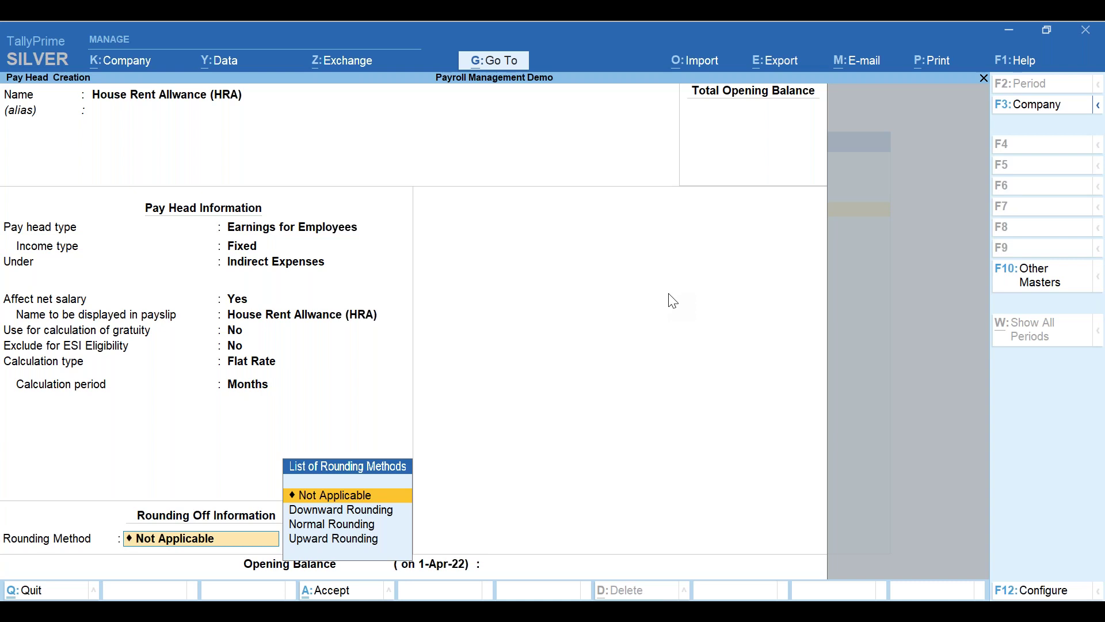
{"action": "key", "text": "BackSpace"}
{"action": "key", "text": "BackSpace"}
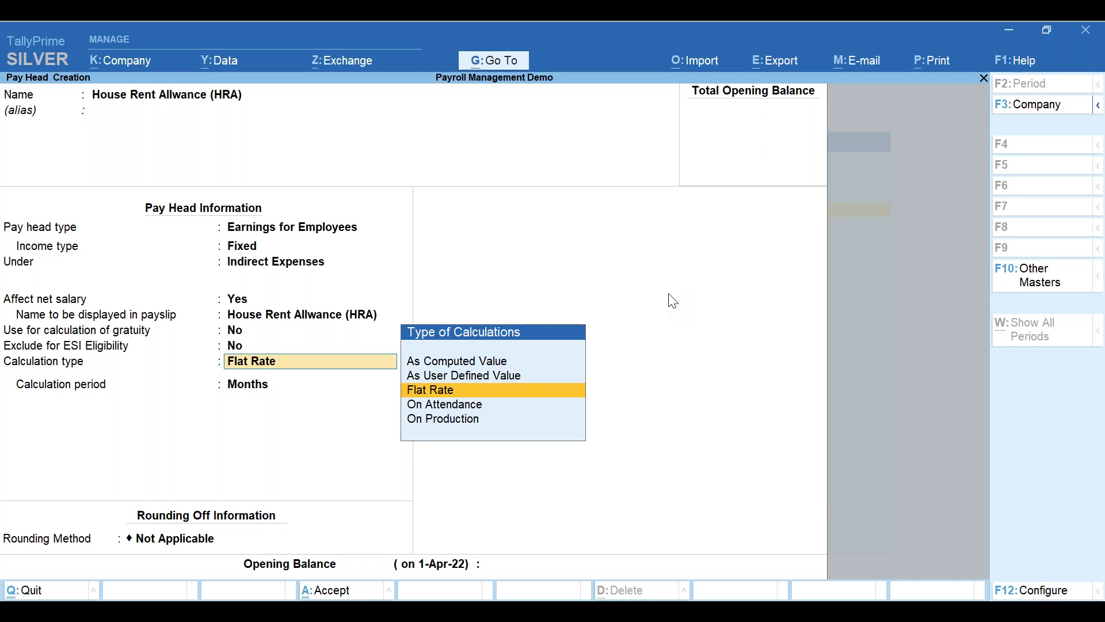
- Switch HRA's calculation type to As Computed Value, computed On Specified Formula
{"action": "key", "text": "Up"}
{"action": "key", "text": "Up"}
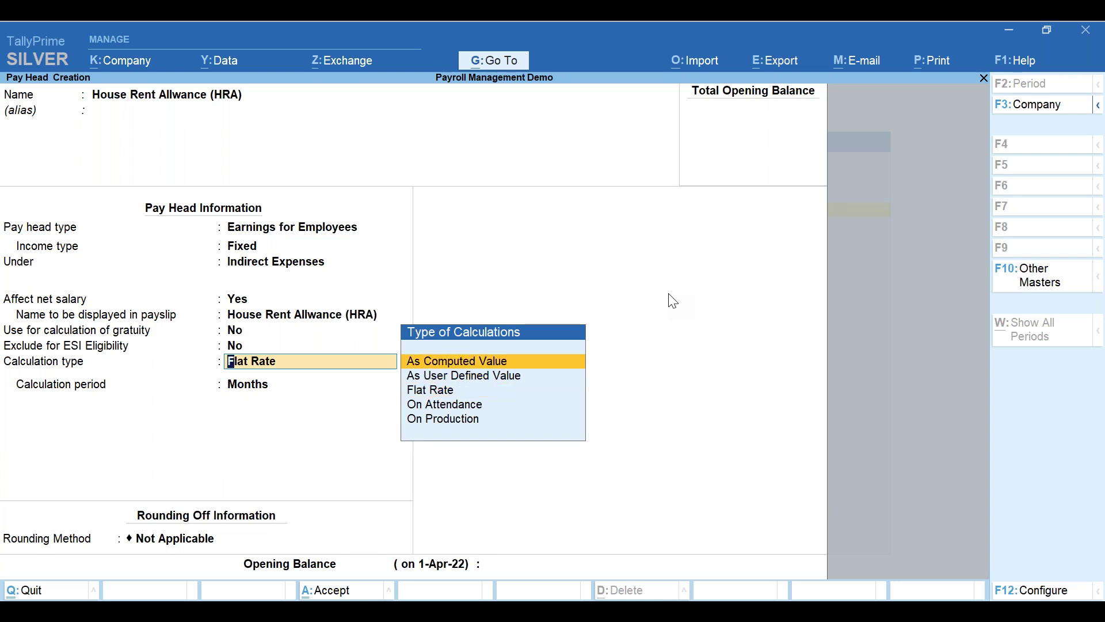
{"action": "key", "text": "Return"}
{"action": "key", "text": "BackSpace"}
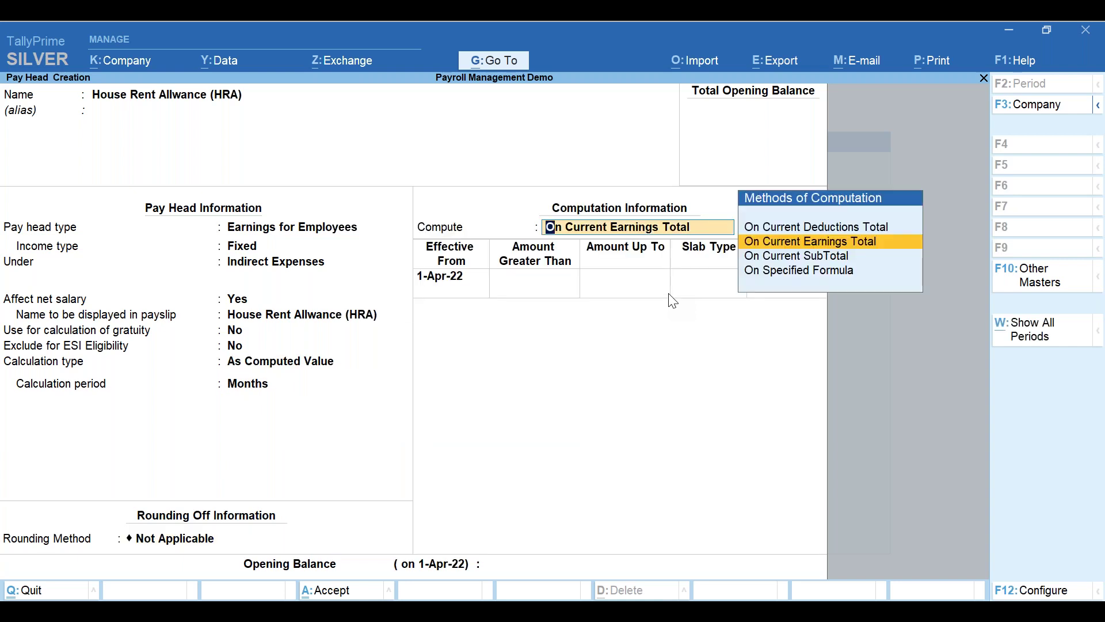
{"action": "key", "text": "Down"}
{"action": "key", "text": "Down"}
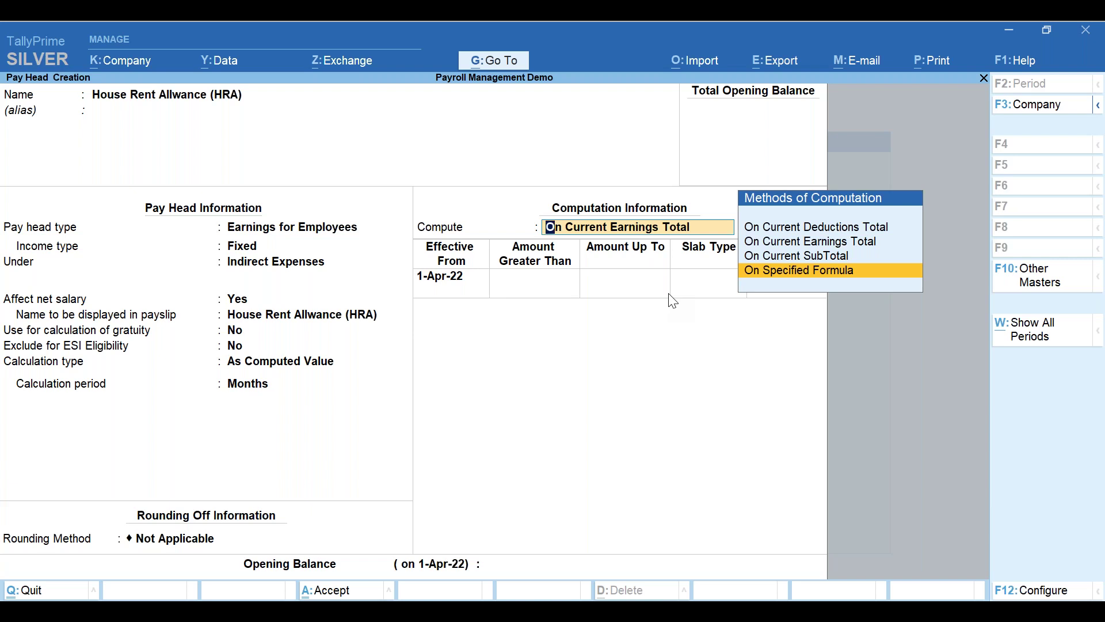
{"action": "key", "text": "Return"}
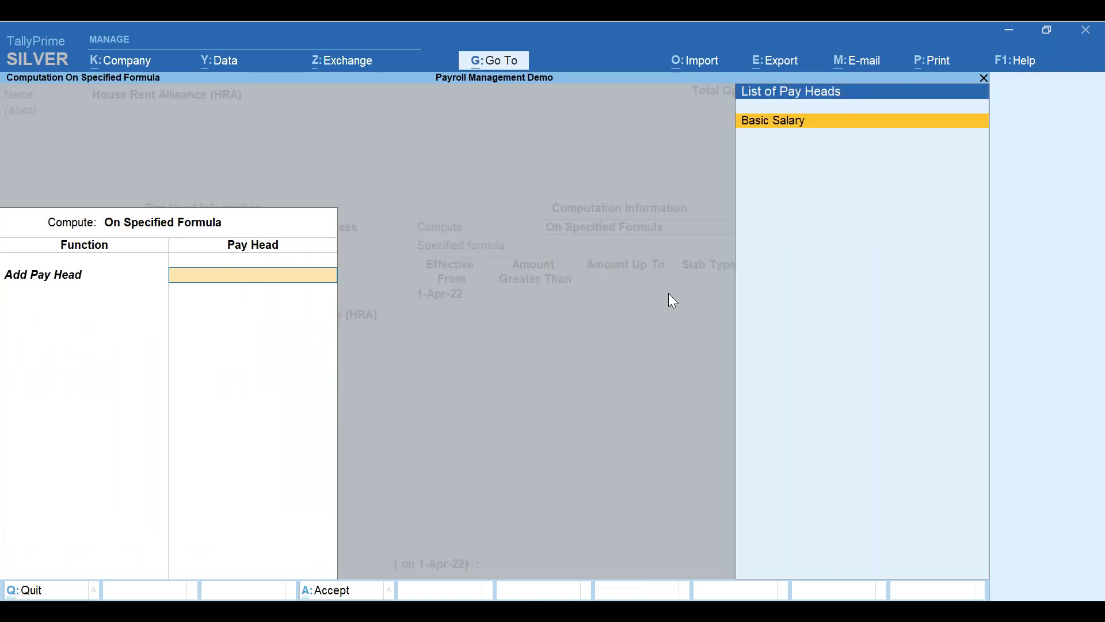
- Compute HRA on Basic Salary with a 40% Percentage slab
{"action": "key", "text": "Return"}
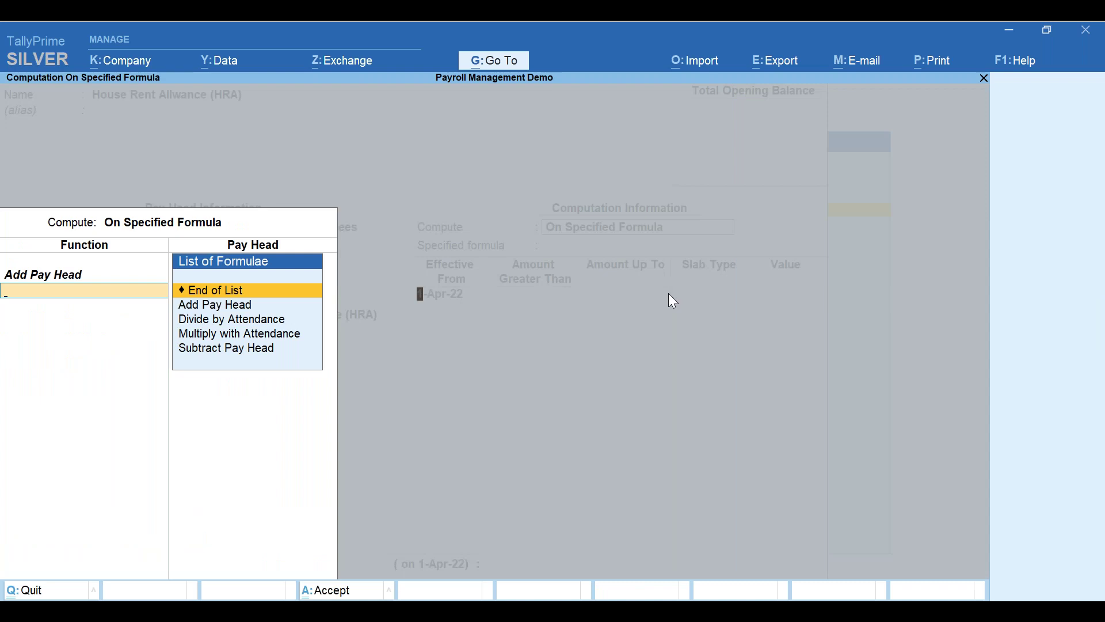
{"action": "key", "text": "Return"}
{"action": "key", "text": "Return"}
{"action": "key", "text": "Return"}
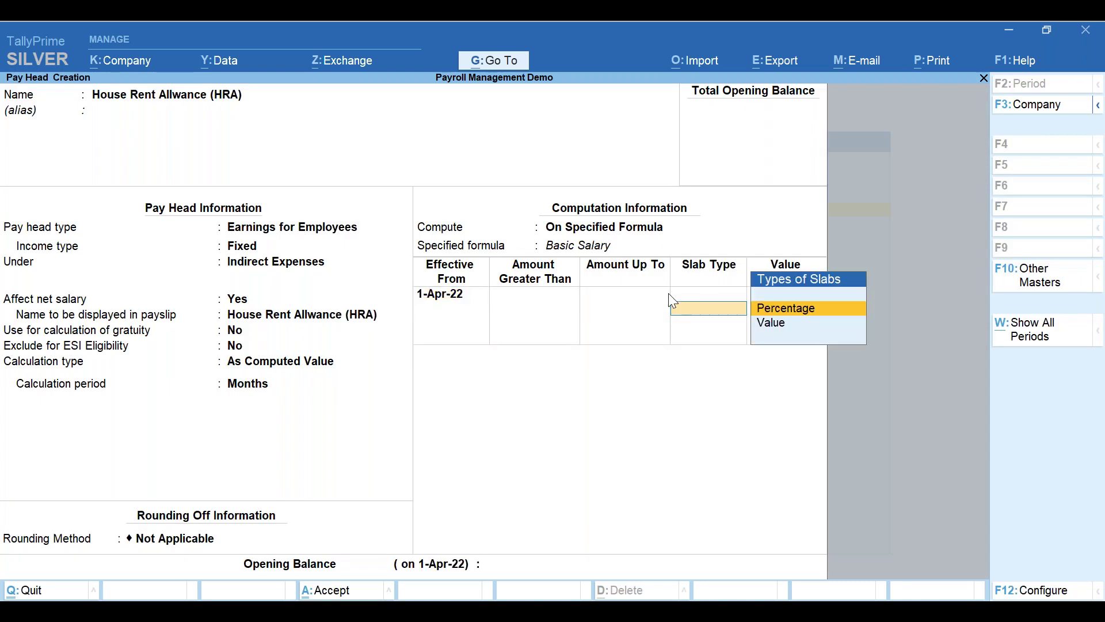
{"action": "key", "text": "Return"}
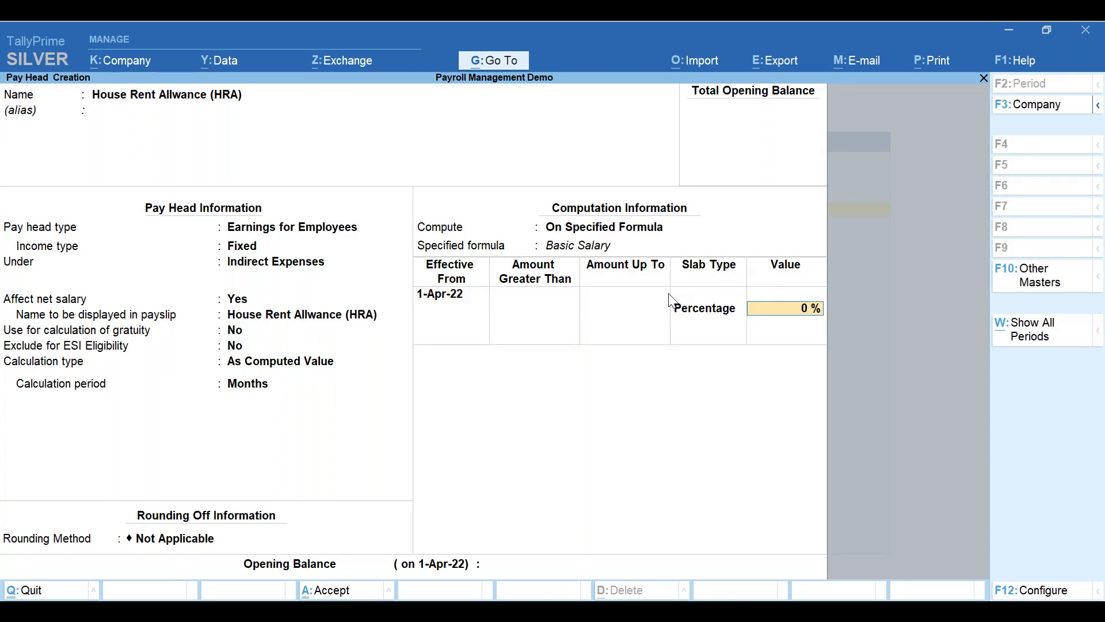
{"action": "type", "text": "40"}
{"action": "key", "text": "Return"}
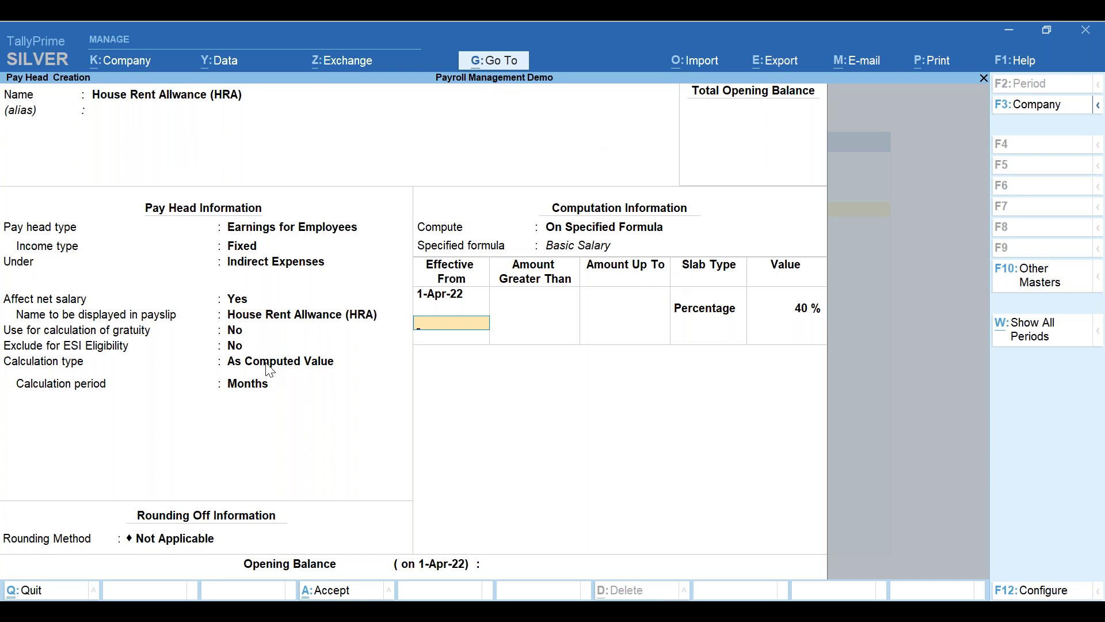
- Finish the slab list and save the HRA pay head
{"action": "key", "text": "Return"}
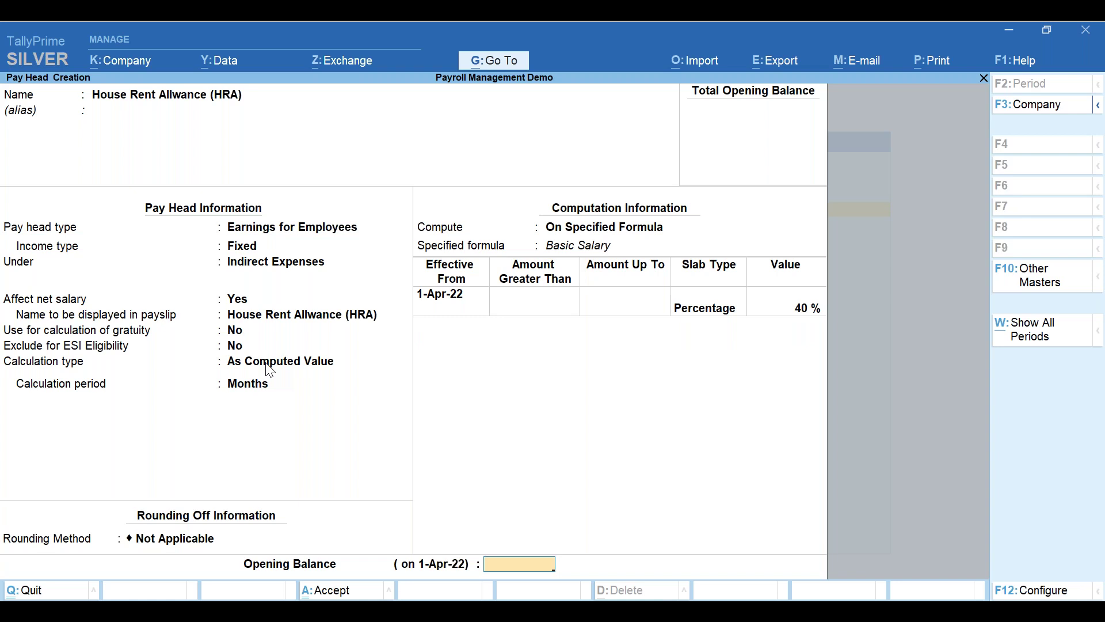
{"action": "key", "text": "Return"}
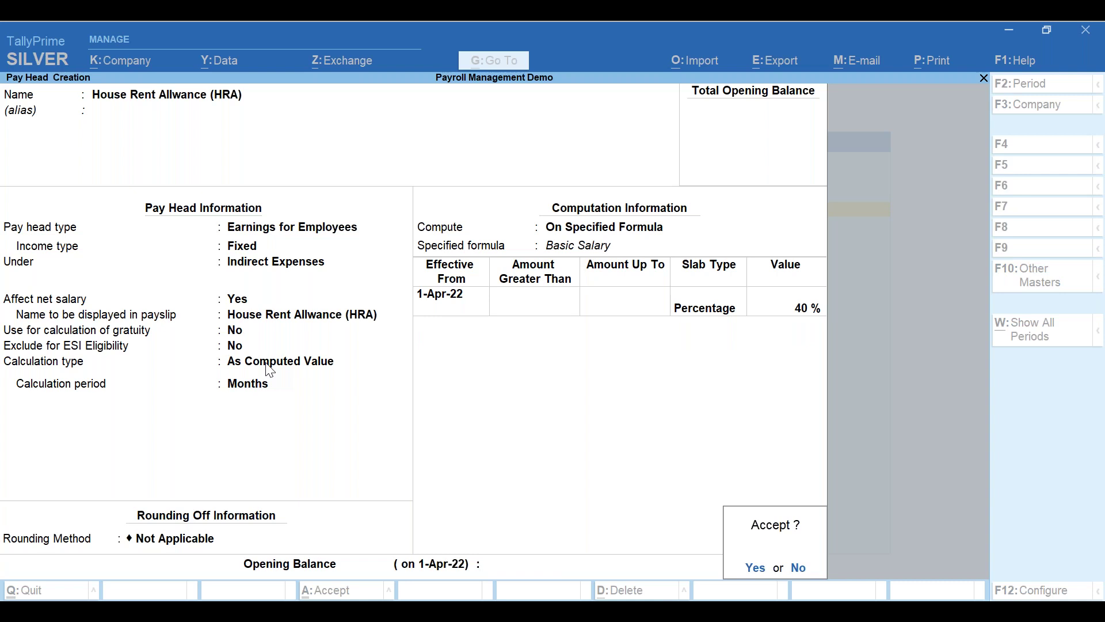
{"action": "key", "text": "Return"}
- Create 'Fixed Allowances' as a Fixed earning under Indirect Expenses, Flat Rate per Months, rounding Not Applicable
{"action": "type", "text": "Fi"}
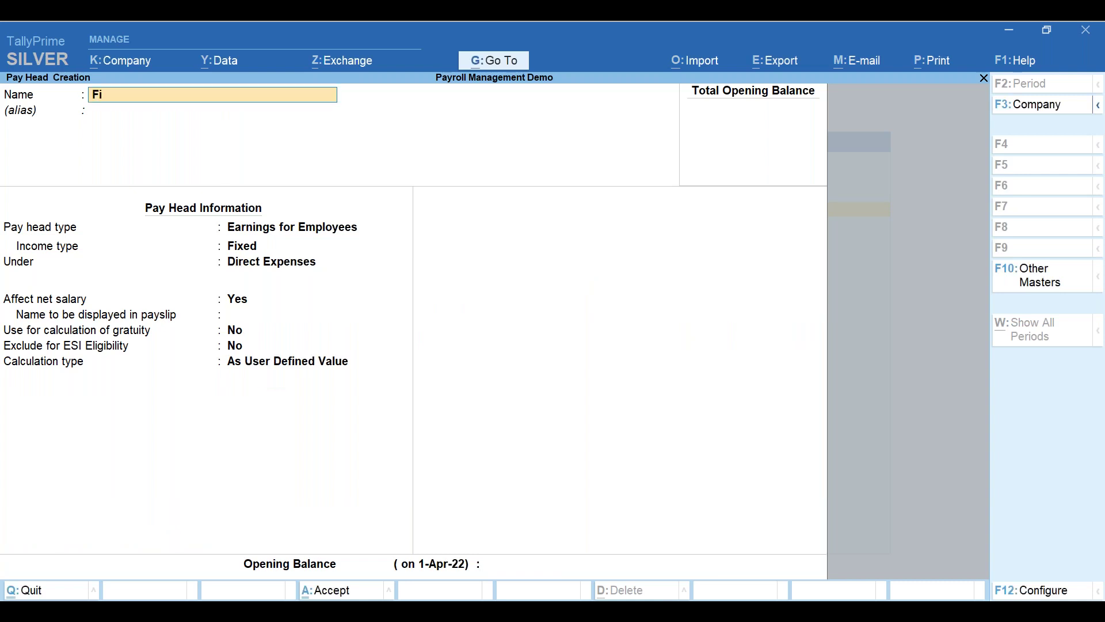
{"action": "type", "text": "xed Allowances"}
{"action": "key", "text": "Return"}
{"action": "key", "text": "Return"}
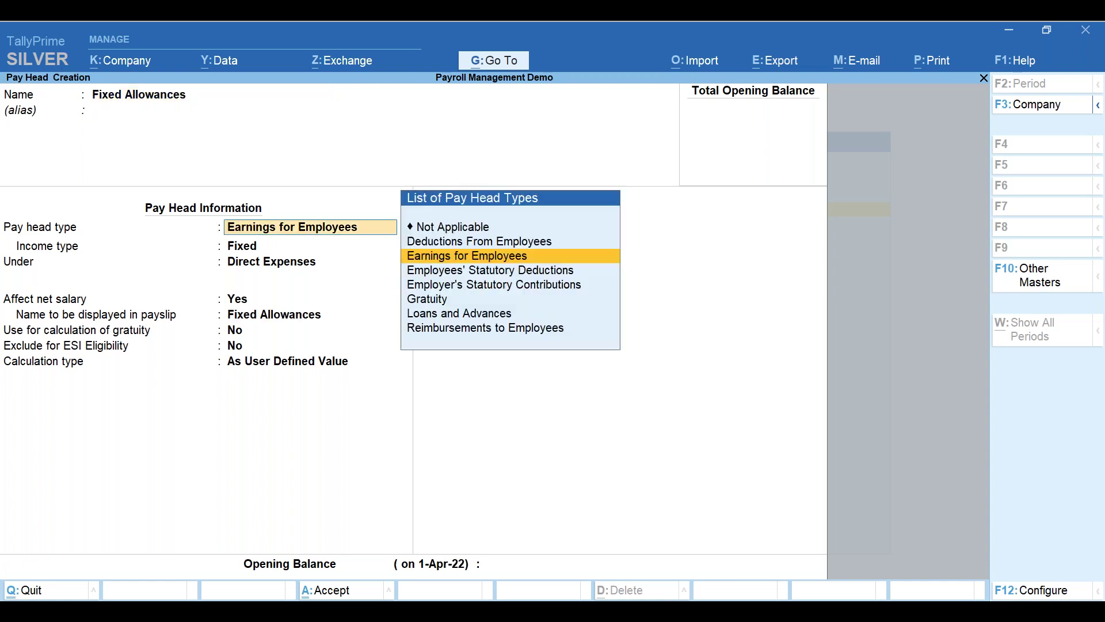
{"action": "key", "text": "Return"}
{"action": "key", "text": "Return"}
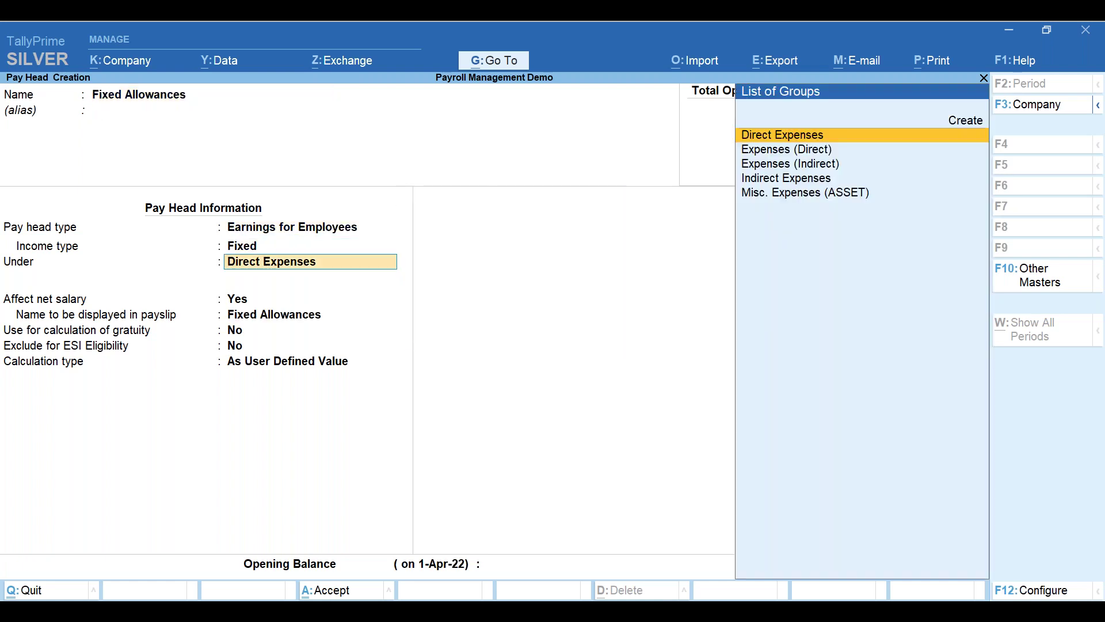
{"action": "key", "text": "Down"}
{"action": "key", "text": "Down"}
{"action": "key", "text": "Return"}
{"action": "key", "text": "Return"}
{"action": "key", "text": "Return"}
{"action": "key", "text": "Return"}
{"action": "key", "text": "Return"}
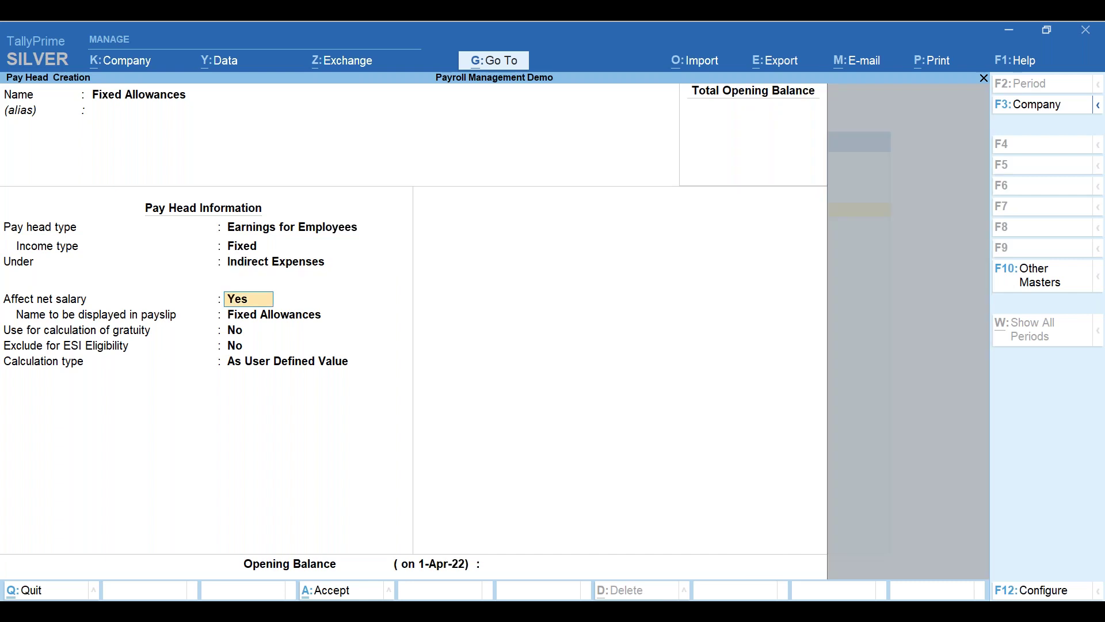
{"action": "key", "text": "Down"}
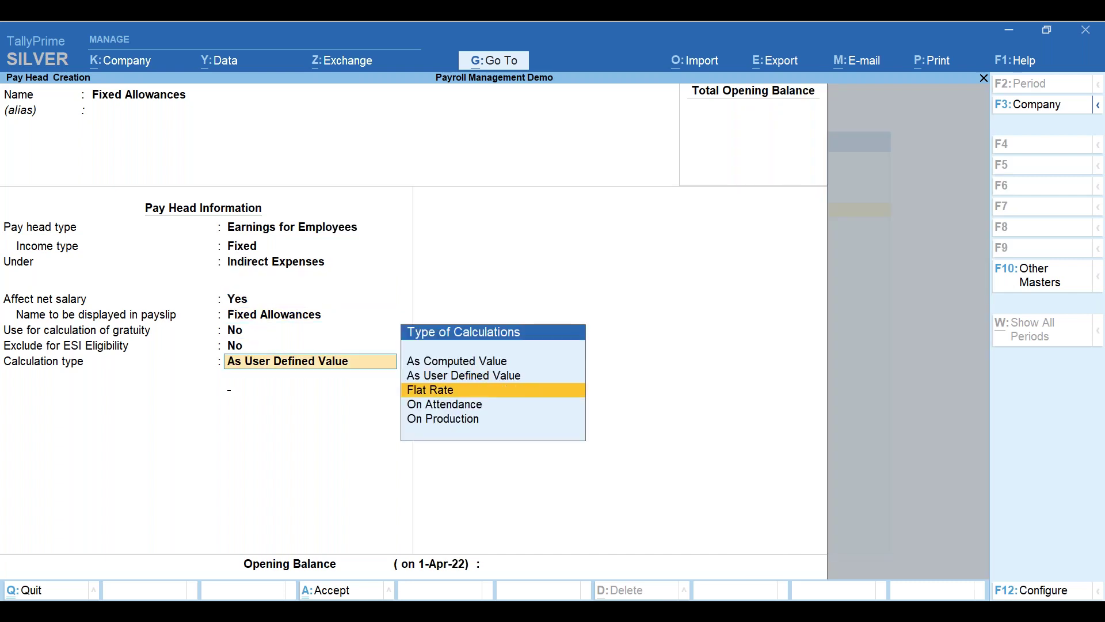
{"action": "key", "text": "Return"}
{"action": "key", "text": "Down"}
{"action": "key", "text": "Down"}
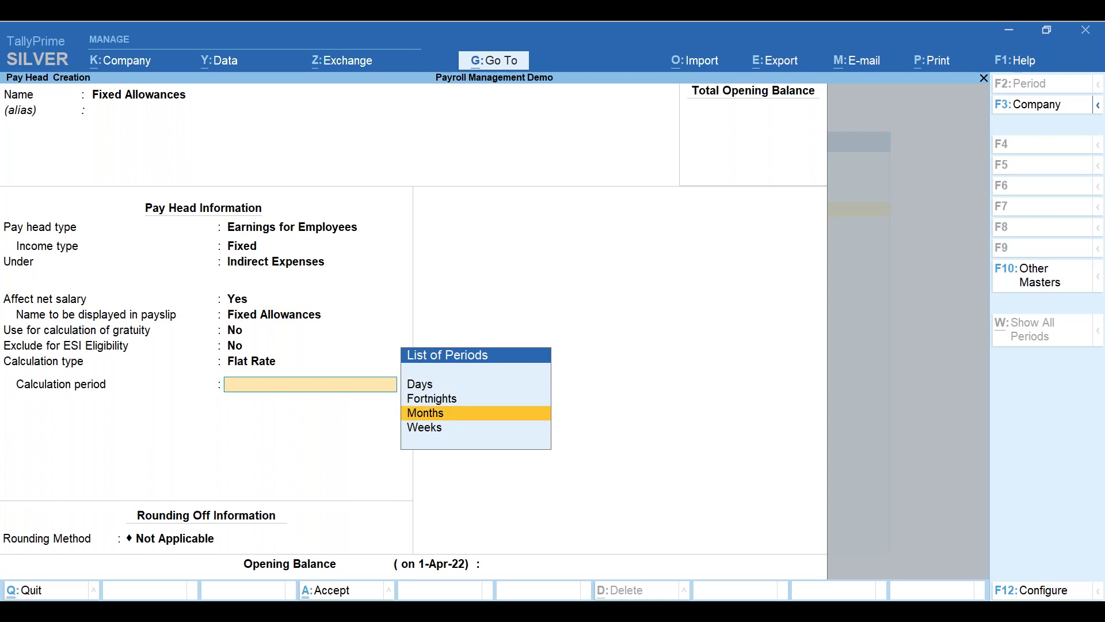
{"action": "key", "text": "Return"}
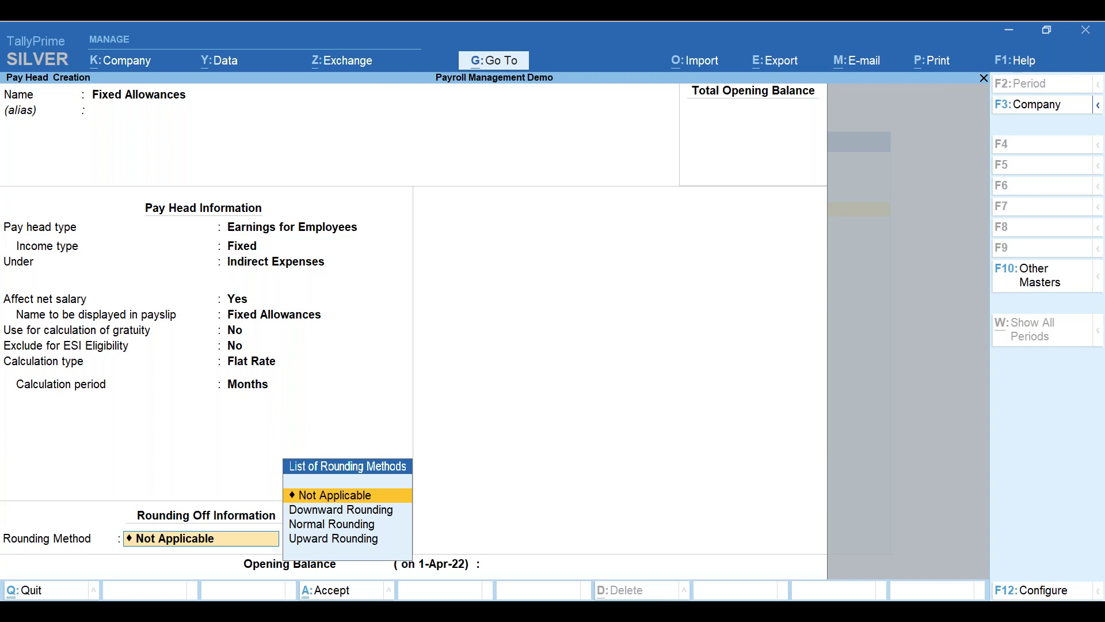
{"action": "key", "text": "Return"}
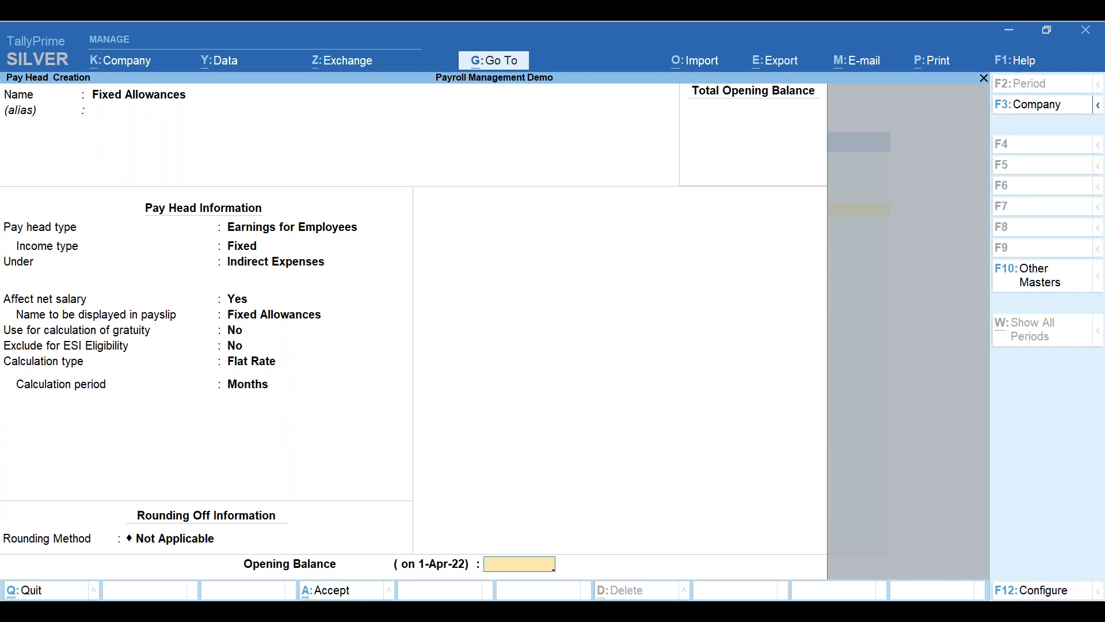
{"action": "key", "text": "Return"}
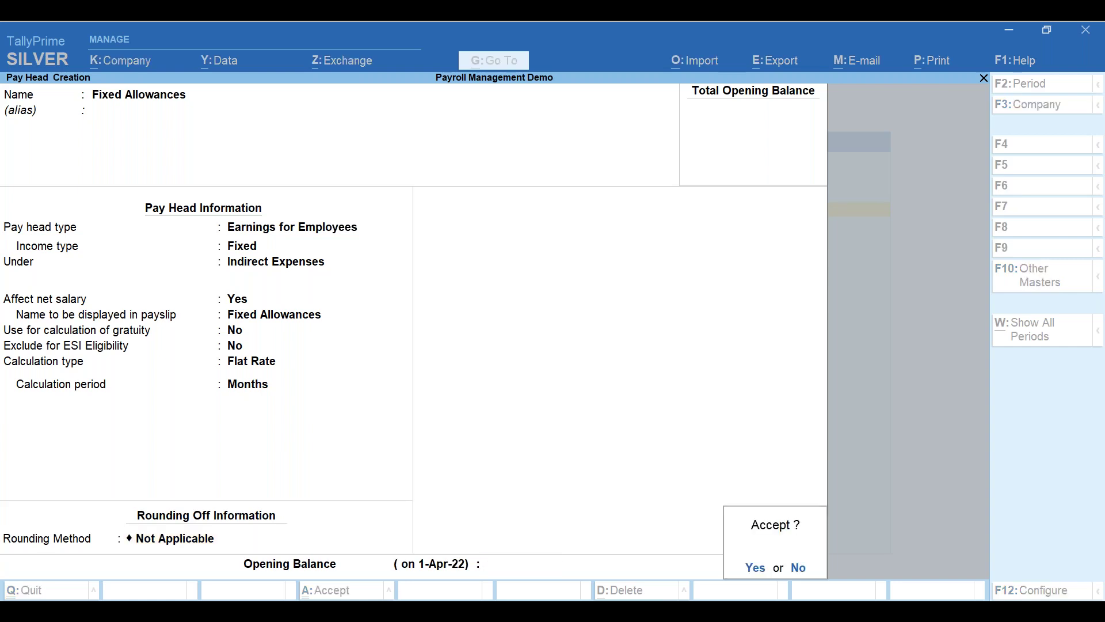
{"action": "key", "text": "Return"}
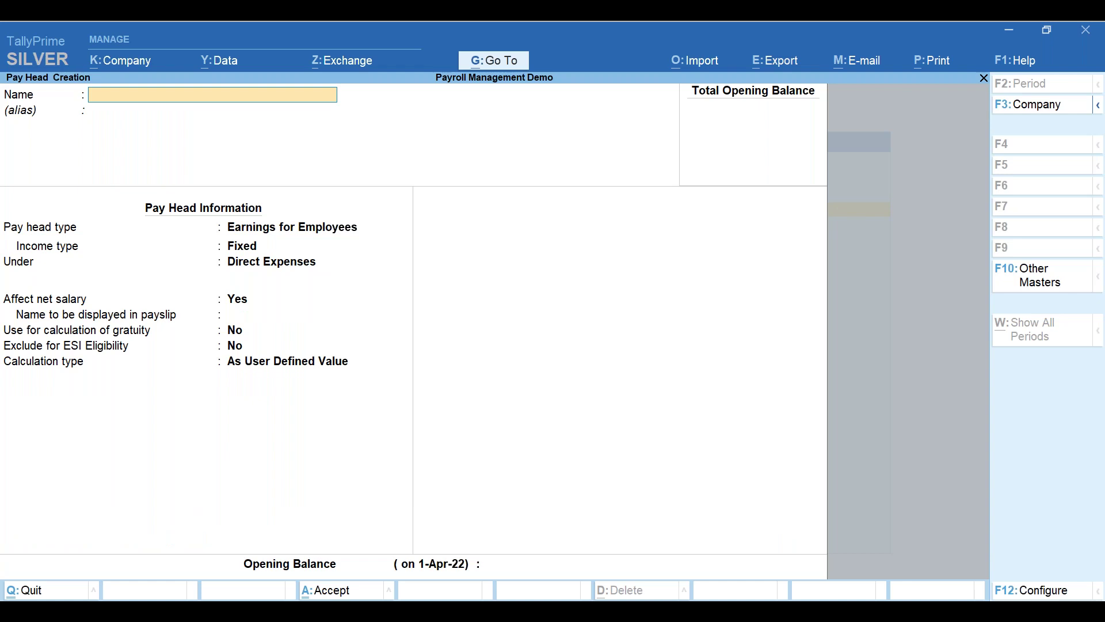
- Create 'Telephone Reimbursement' as a Fixed Reimbursements to Employees pay head under Indirect Expenses, As User Defined Value
{"action": "type", "text": "Telephone Reimbursement"}
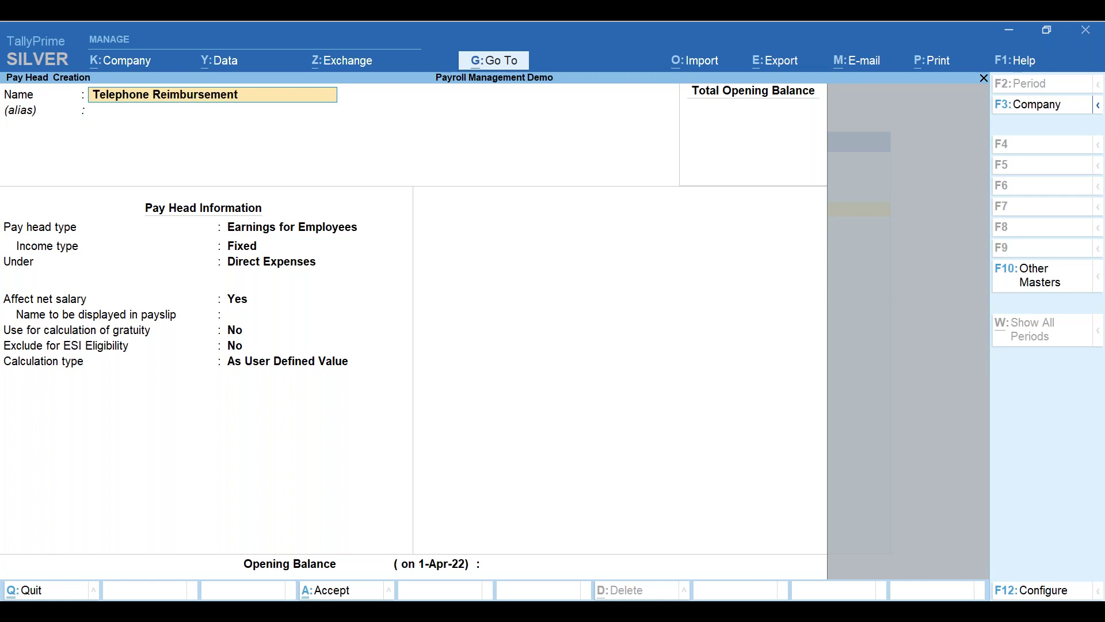
{"action": "key", "text": "Return"}
{"action": "key", "text": "Return"}
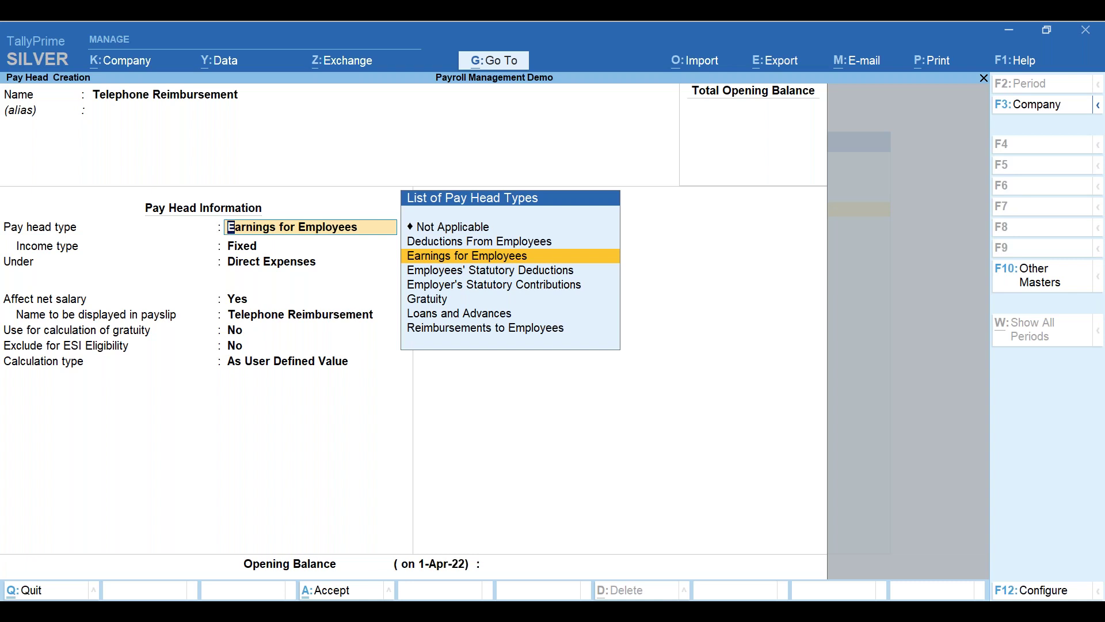
{"action": "key", "text": "Down"}
{"action": "key", "text": "Down"}
{"action": "key", "text": "Down"}
{"action": "key", "text": "Down"}
{"action": "key", "text": "Down"}
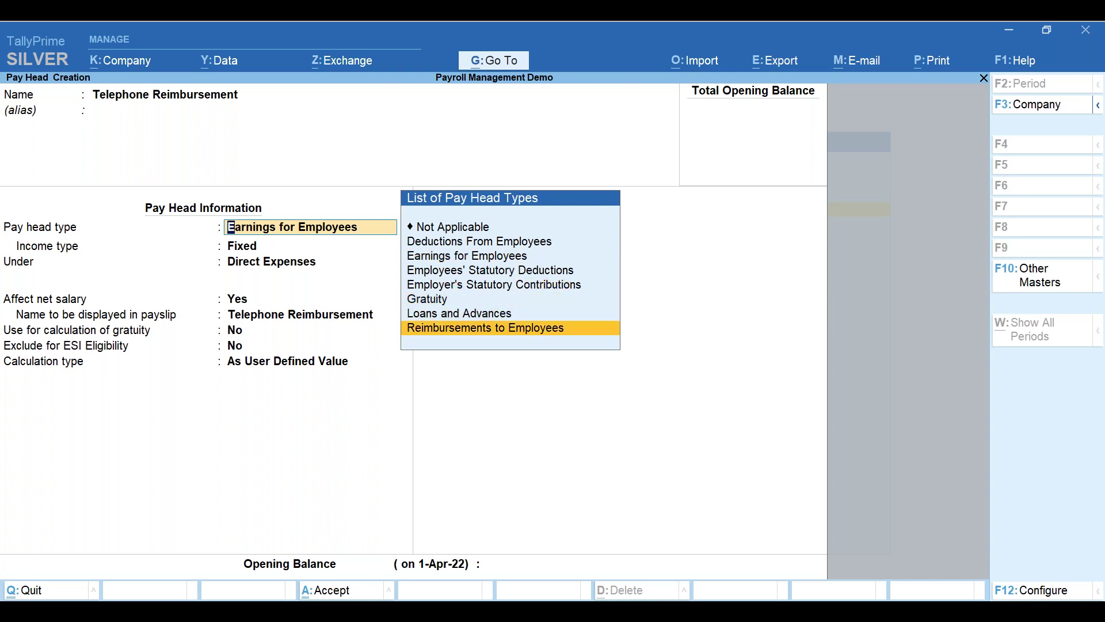
{"action": "key", "text": "Return"}
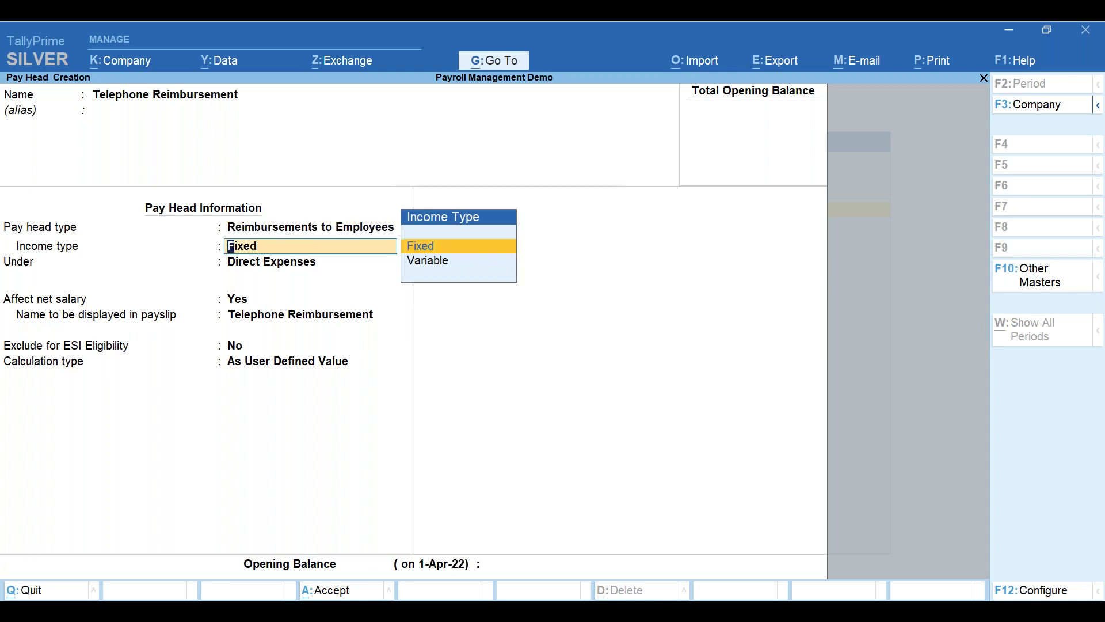
{"action": "key", "text": "Return"}
{"action": "key", "text": "Down"}
{"action": "key", "text": "Down"}
{"action": "key", "text": "Return"}
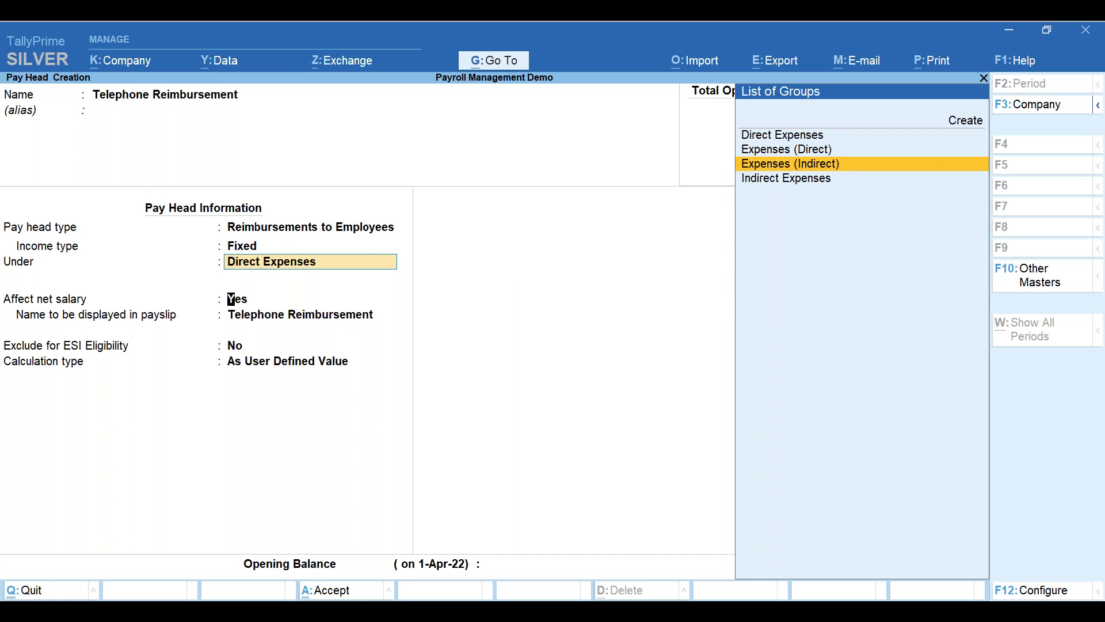
{"action": "key", "text": "Return"}
{"action": "key", "text": "Return"}
{"action": "key", "text": "Return"}
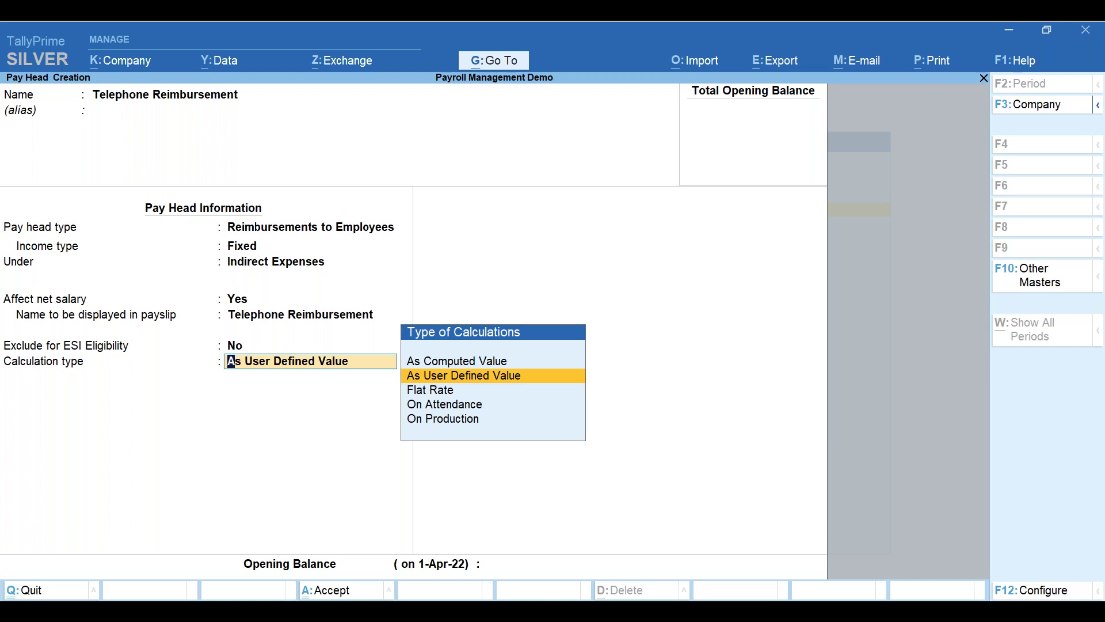
{"action": "key", "text": "Return"}
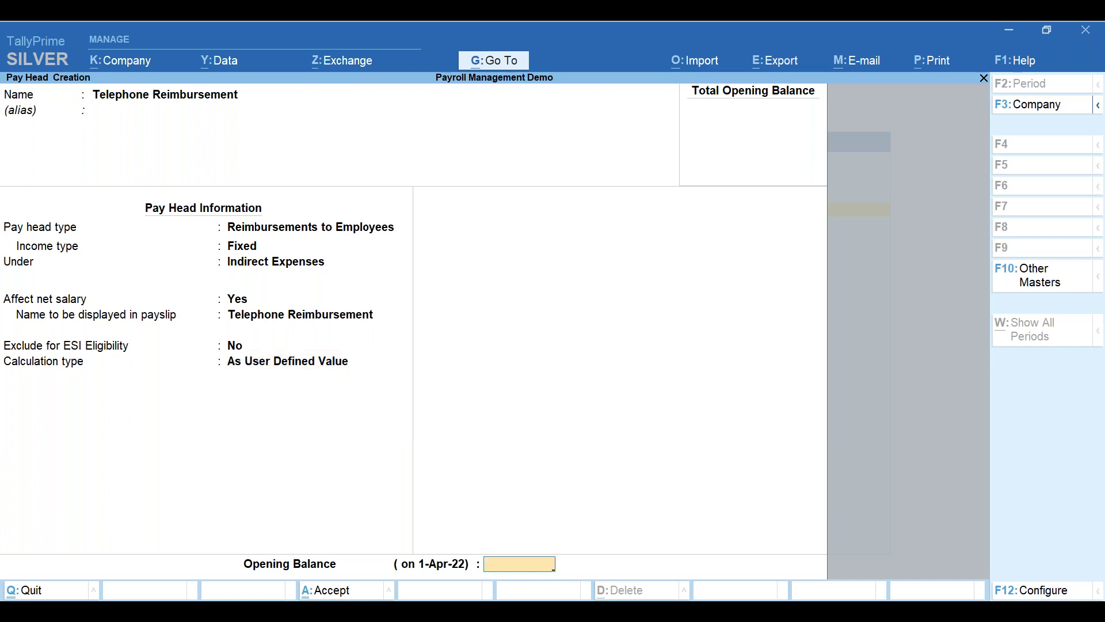
{"action": "key", "text": "Return"}
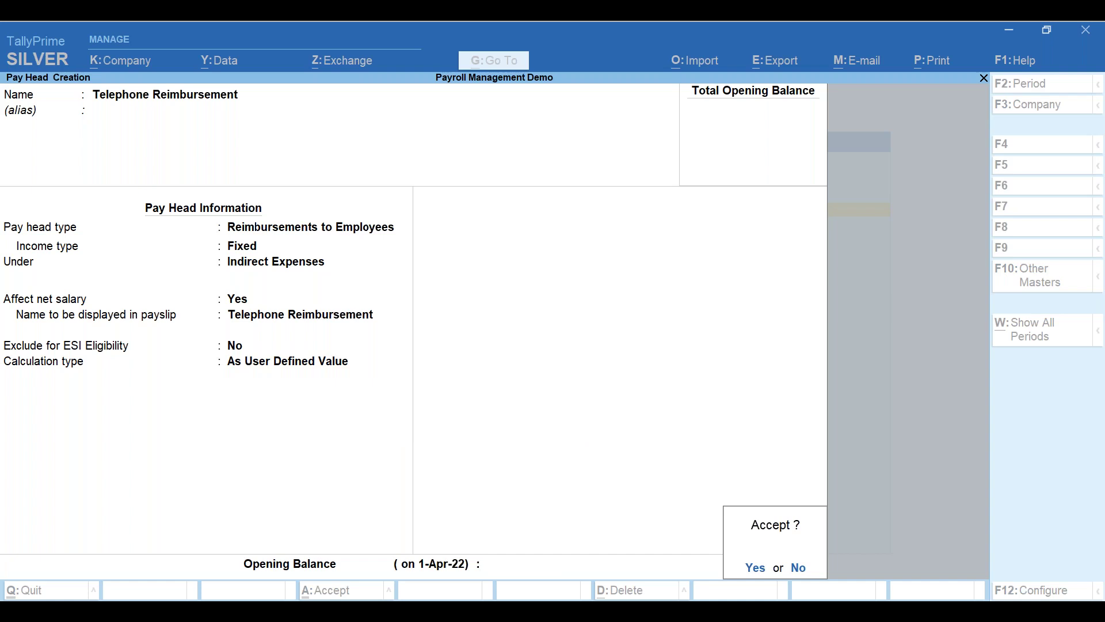
{"action": "key", "text": "Return"}
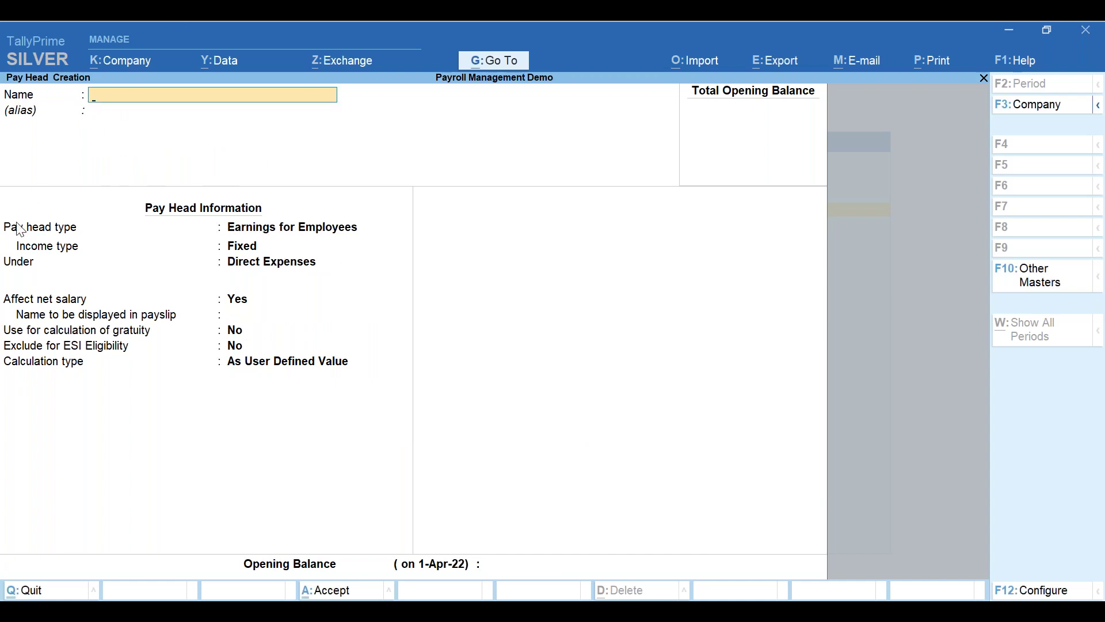
- Start a new pay head named 'A', leaving Earnings for Employees under Direct Expenses, then reselect the name
{"action": "left_click", "coordinate": [179, 48]}
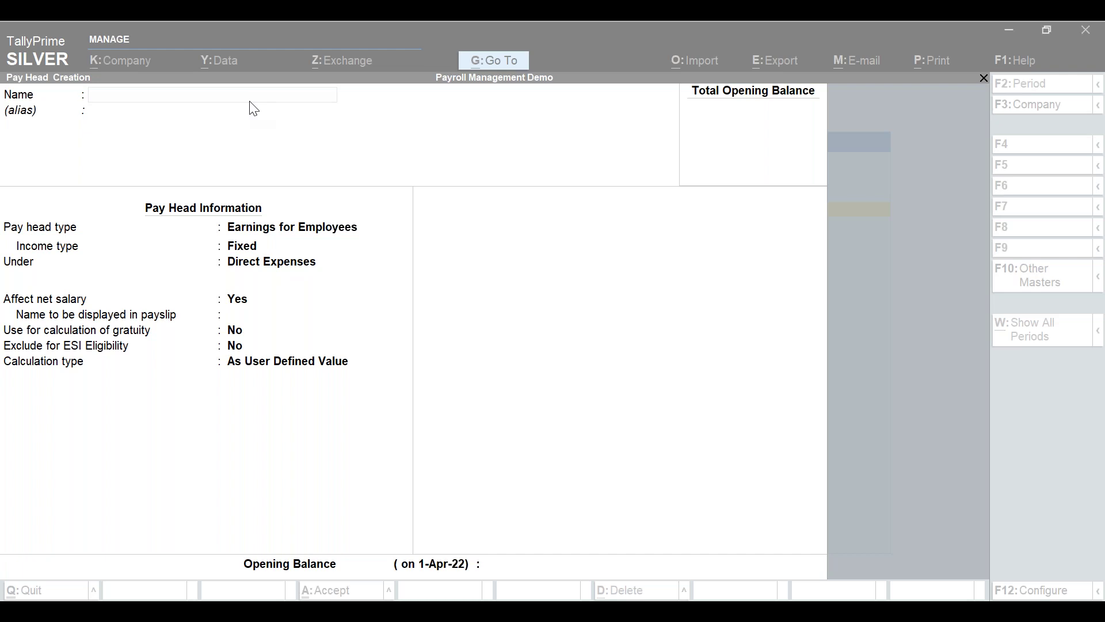
{"action": "left_click", "coordinate": [204, 107]}
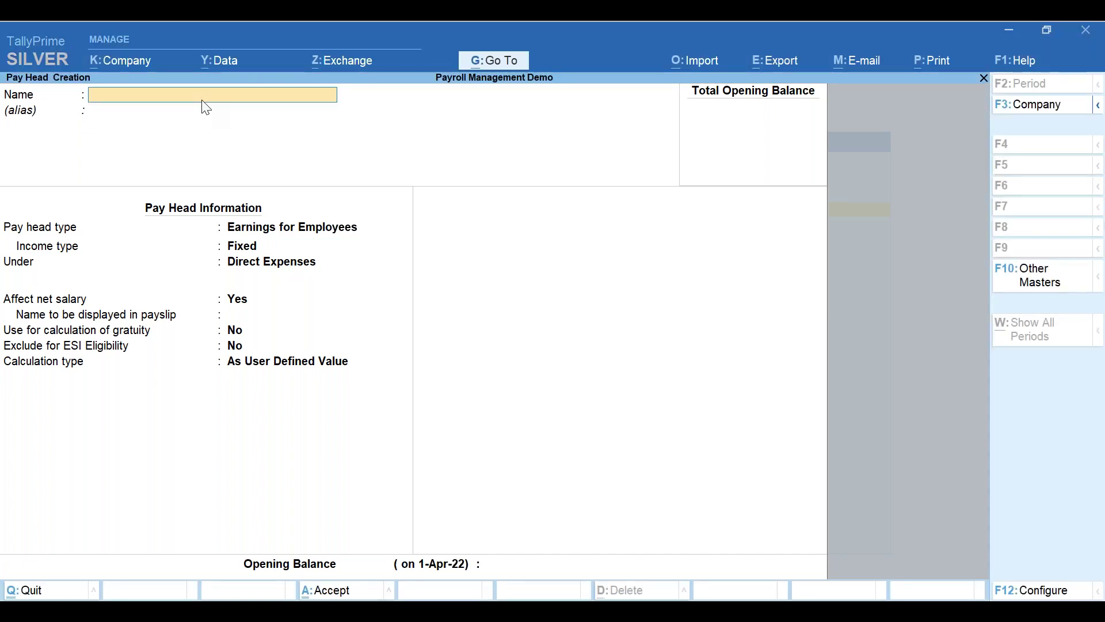
{"action": "type", "text": "A"}
{"action": "key", "text": "Return"}
{"action": "key", "text": "Return"}
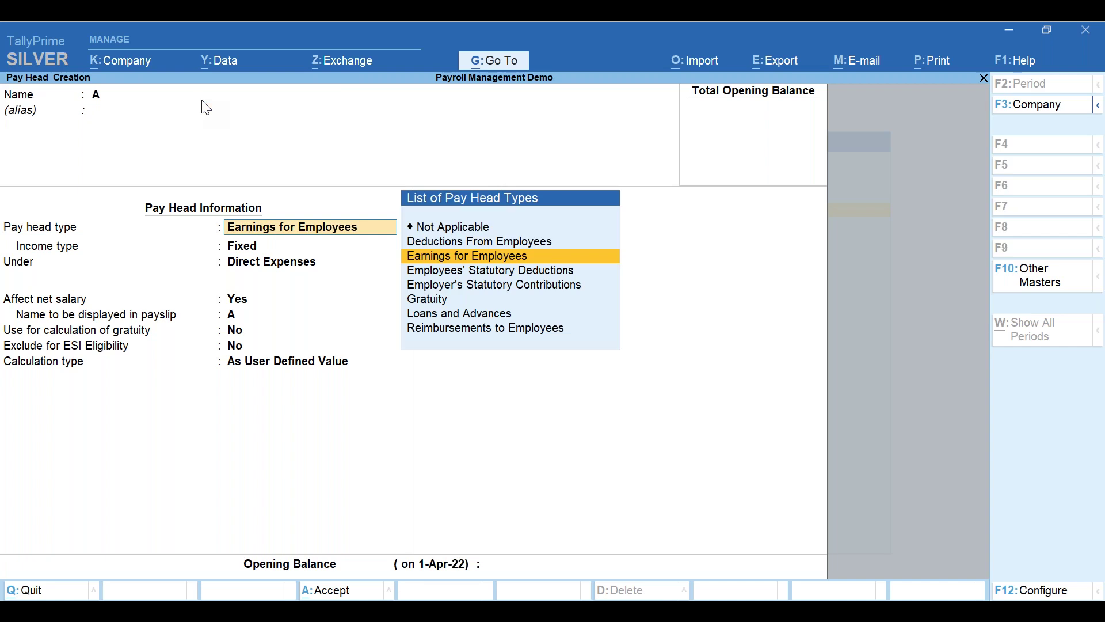
{"action": "key", "text": "Up"}
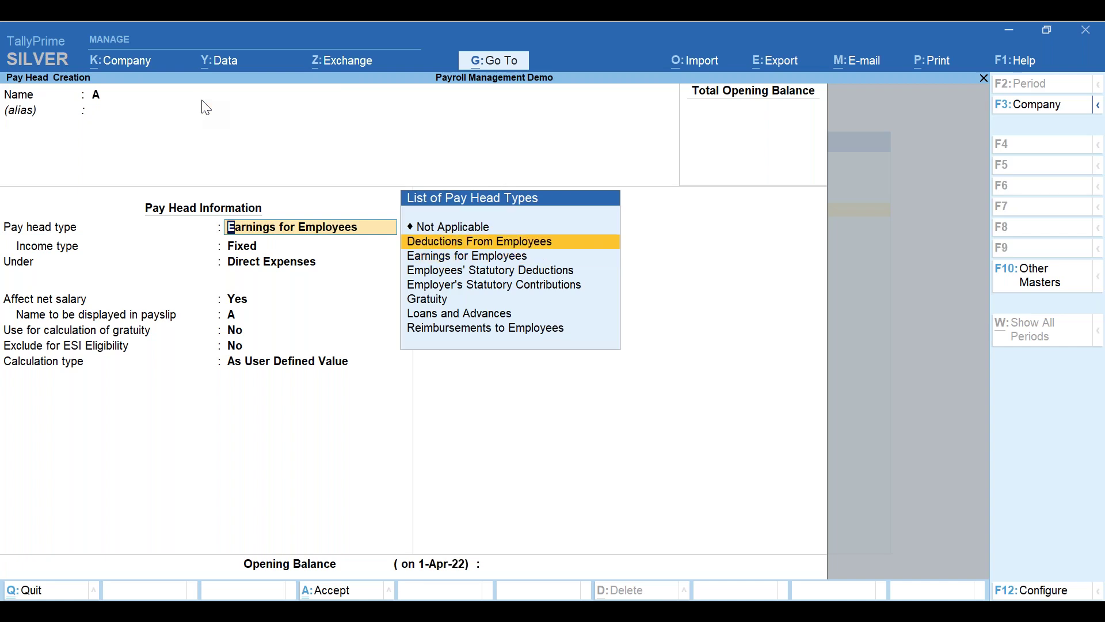
{"action": "key", "text": "Down"}
{"action": "key", "text": "Down"}
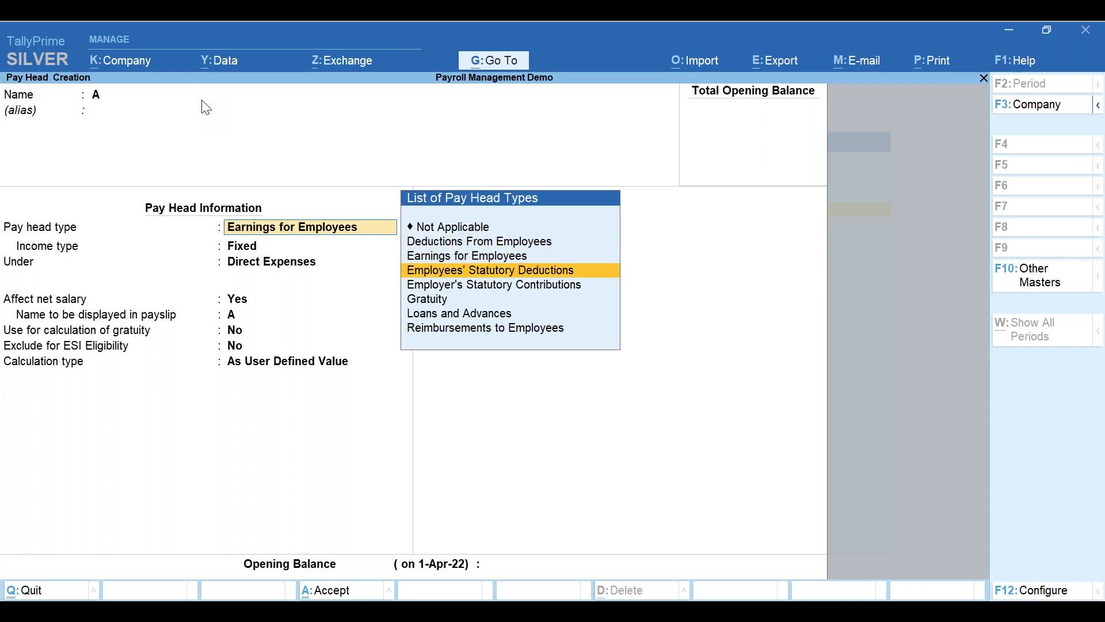
{"action": "key", "text": "Up"}
{"action": "key", "text": "Up"}
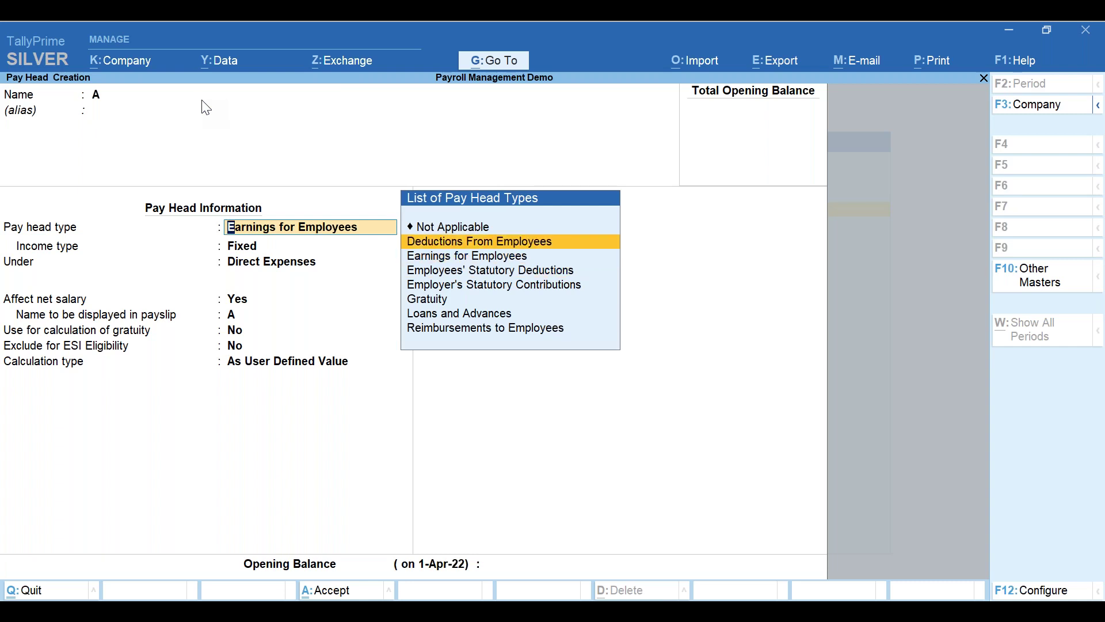
{"action": "key", "text": "Down"}
{"action": "key", "text": "Down"}
{"action": "key", "text": "Down"}
{"action": "key", "text": "Down"}
{"action": "key", "text": "Down"}
{"action": "left_click", "coordinate": [114, 98]}
{"action": "left_click", "coordinate": [131, 99]}
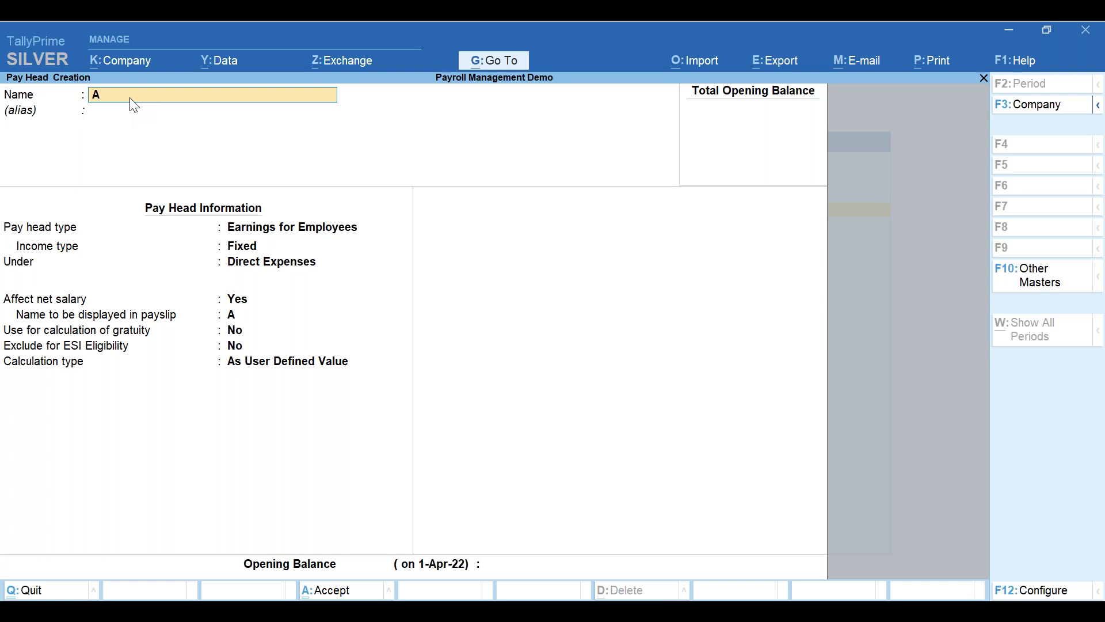
- Rename the new pay head 'Late Coming Penalty' and move past the alias to Pay head type
{"action": "key", "text": "alt+Tab"}
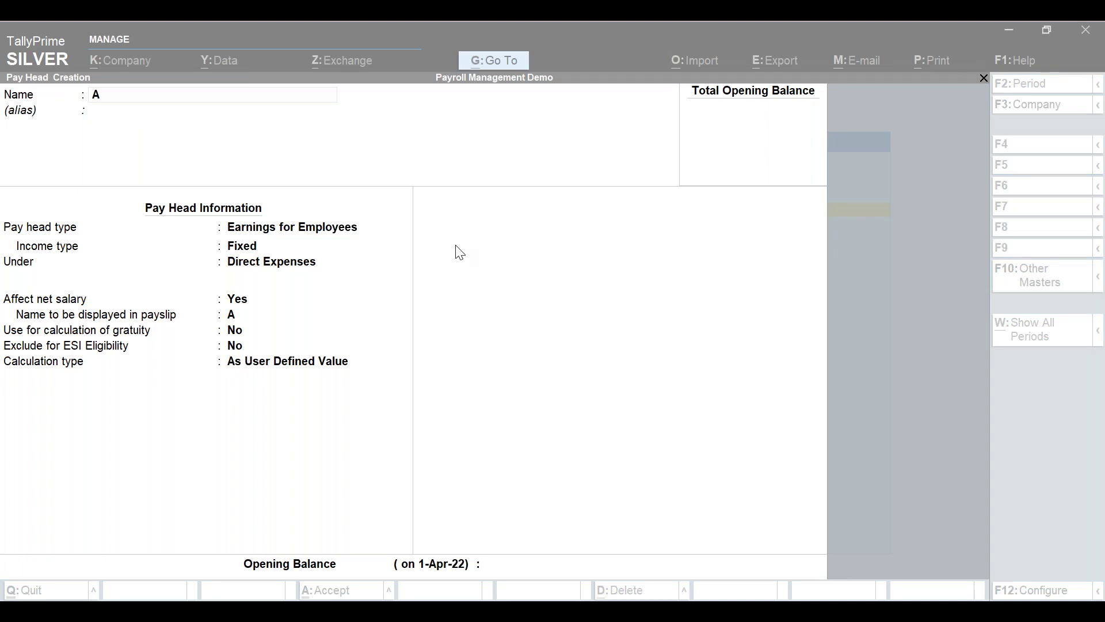
{"action": "left_click", "coordinate": [134, 105]}
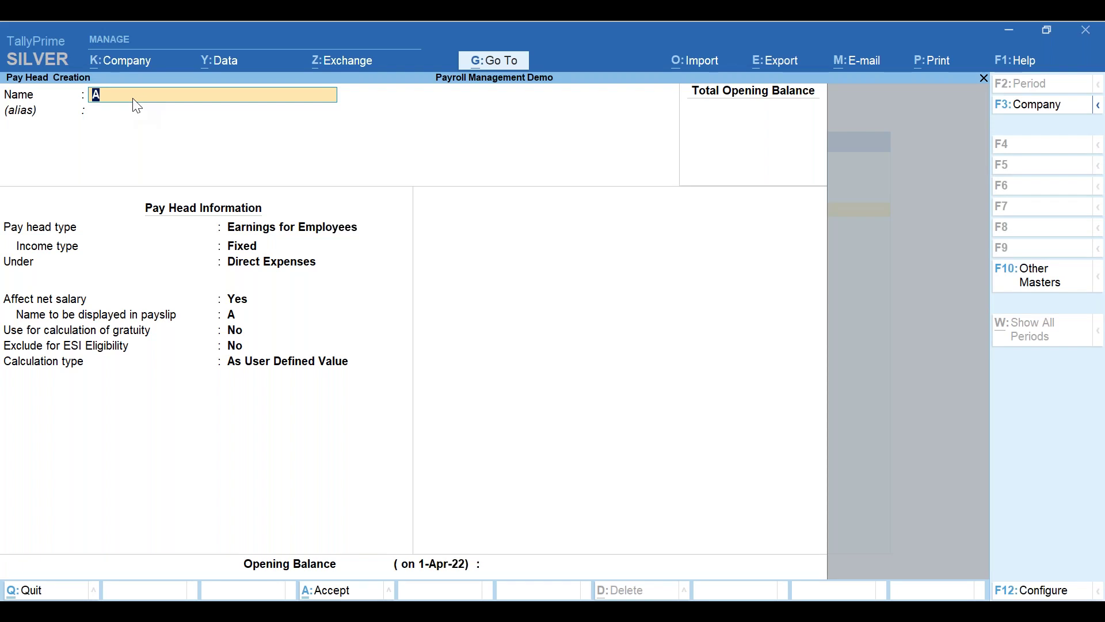
{"action": "left_click", "coordinate": [132, 99]}
{"action": "left_click", "coordinate": [190, 46]}
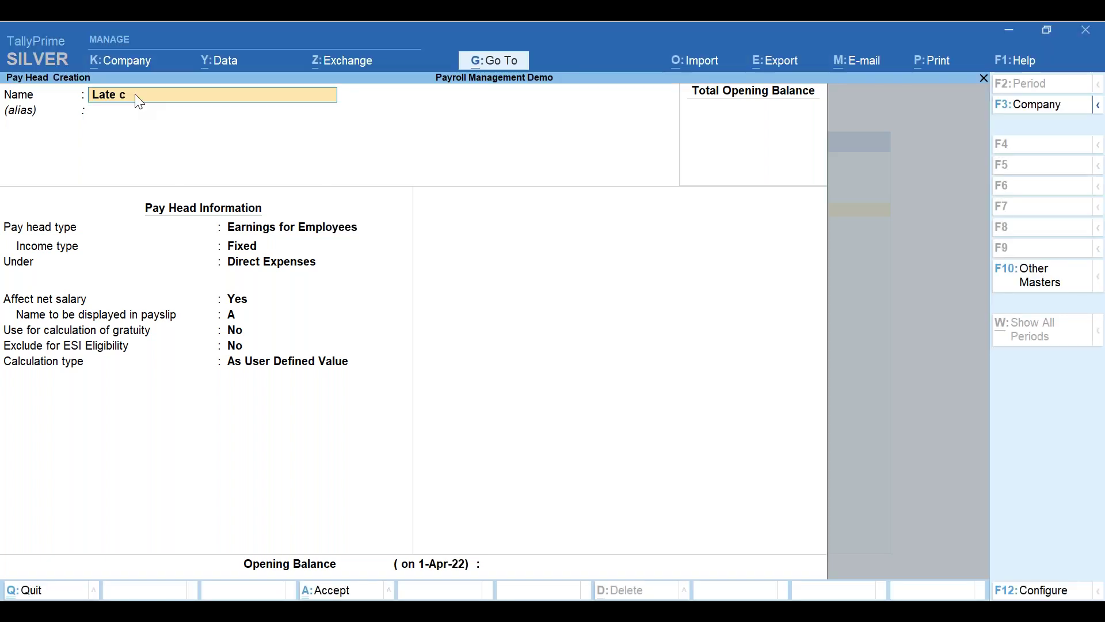
{"action": "type", "text": "oming Penalty"}
{"action": "key", "text": "Return"}
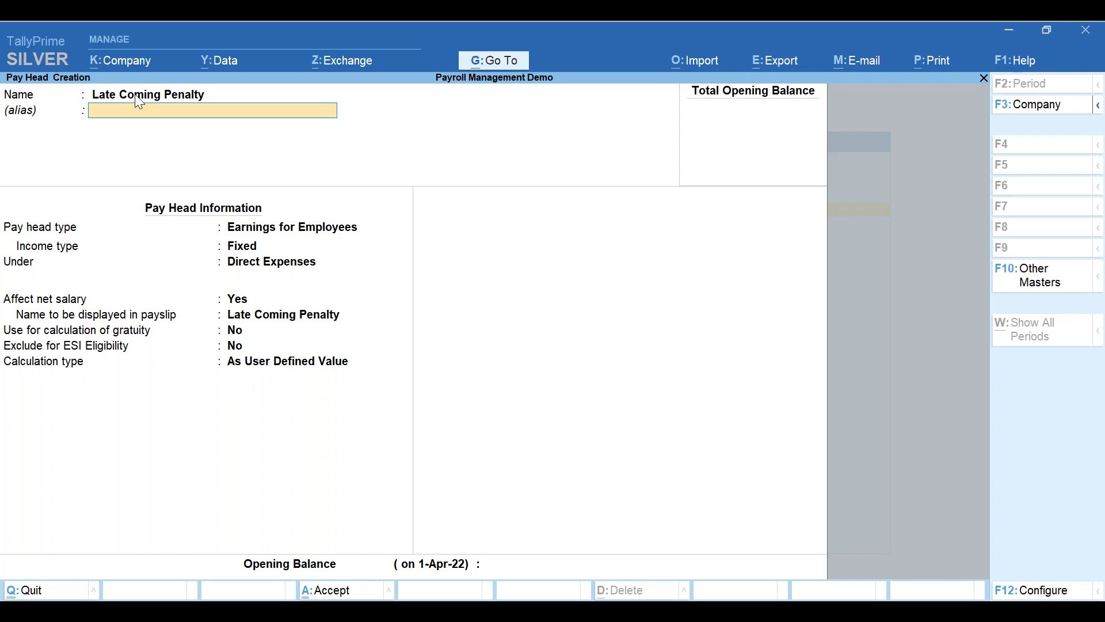
{"action": "key", "text": "Return"}
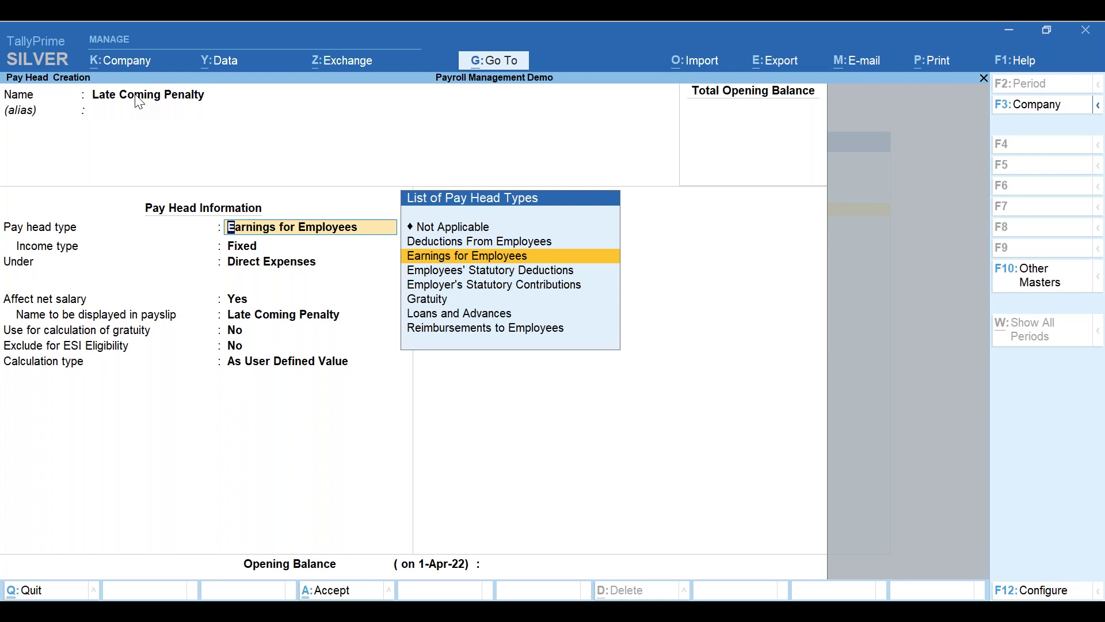
- Make Late Coming Penalty a Deductions From Employees pay head under Indirect Incomes, As User Defined Value
{"action": "key", "text": "Up"}
{"action": "key", "text": "Return"}
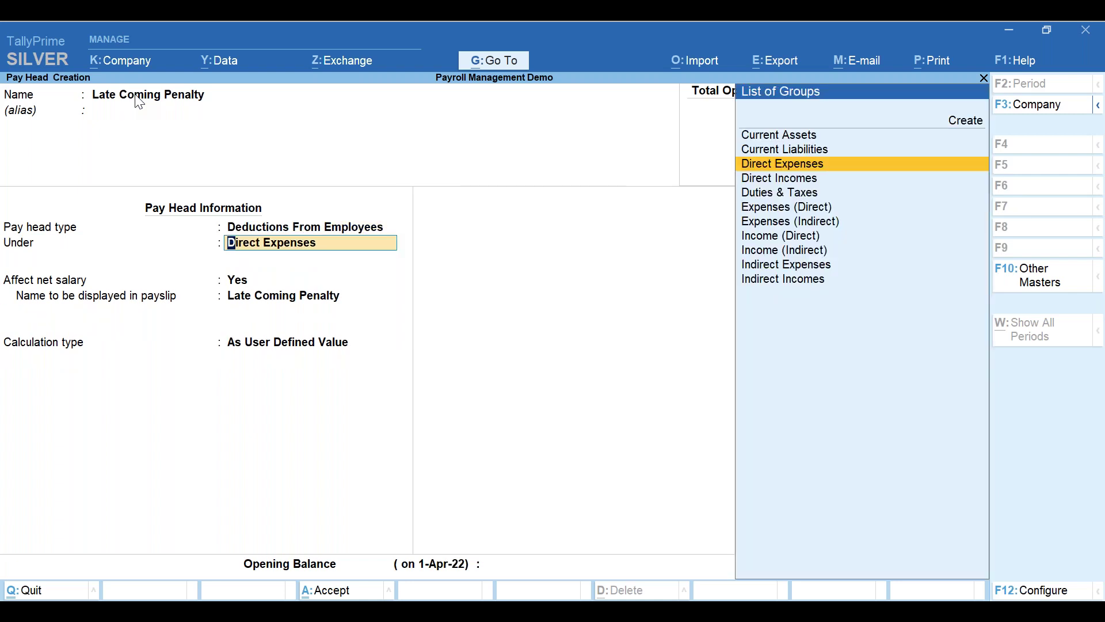
{"action": "key", "text": "Down"}
{"action": "key", "text": "Down"}
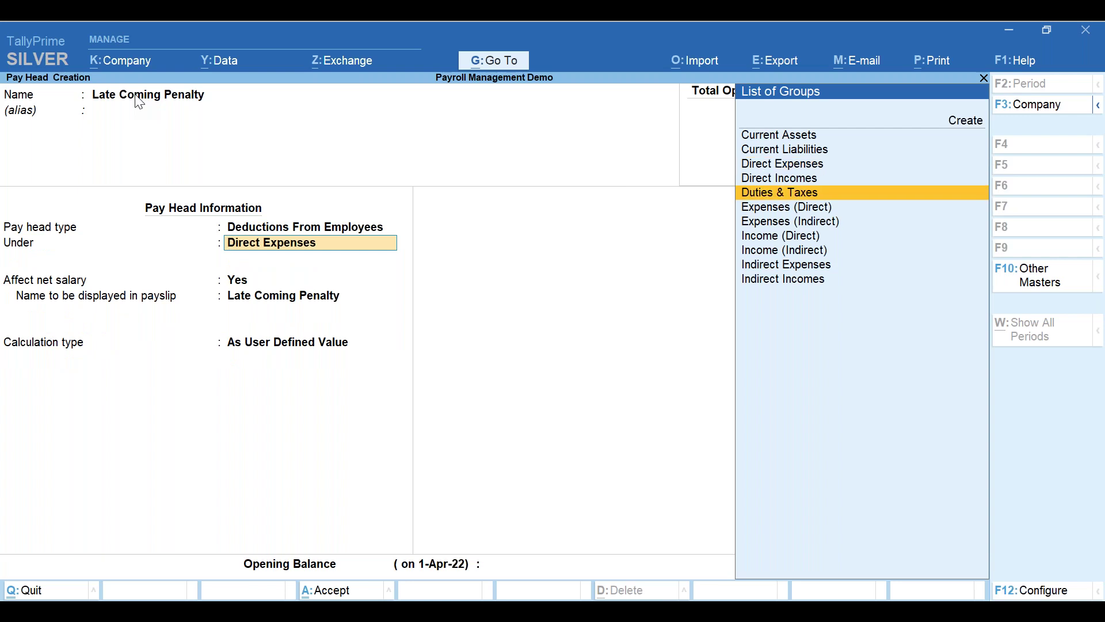
{"action": "key", "text": "Down"}
{"action": "key", "text": "Down"}
{"action": "key", "text": "Down"}
{"action": "key", "text": "Down"}
{"action": "key", "text": "Down"}
{"action": "key", "text": "Down"}
{"action": "key", "text": "Return"}
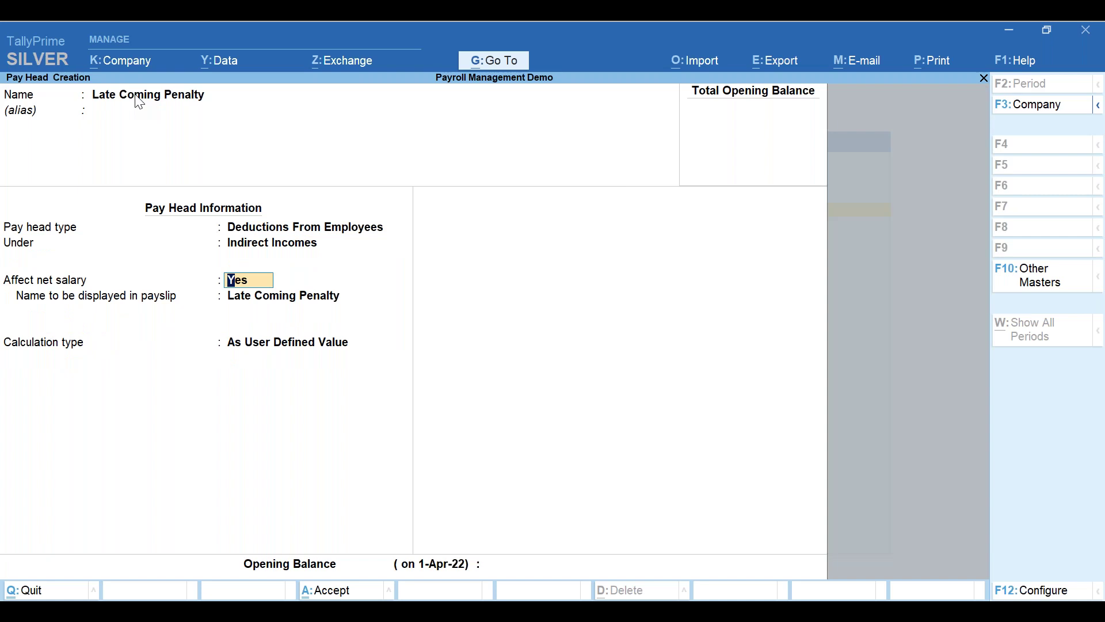
{"action": "key", "text": "Return"}
{"action": "key", "text": "Return"}
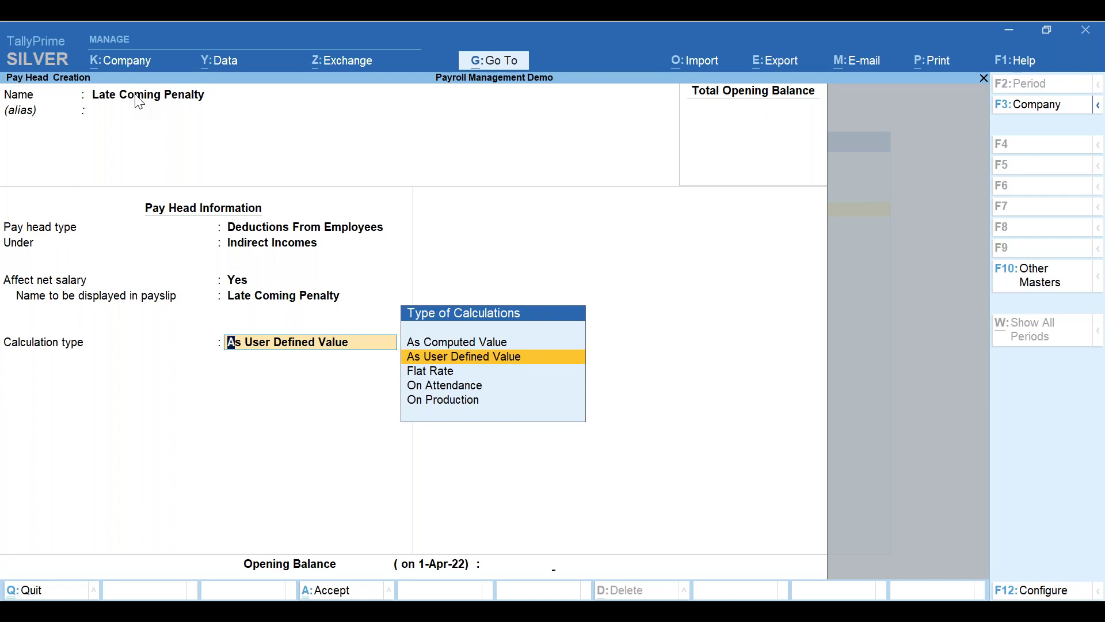
{"action": "key", "text": "Return"}
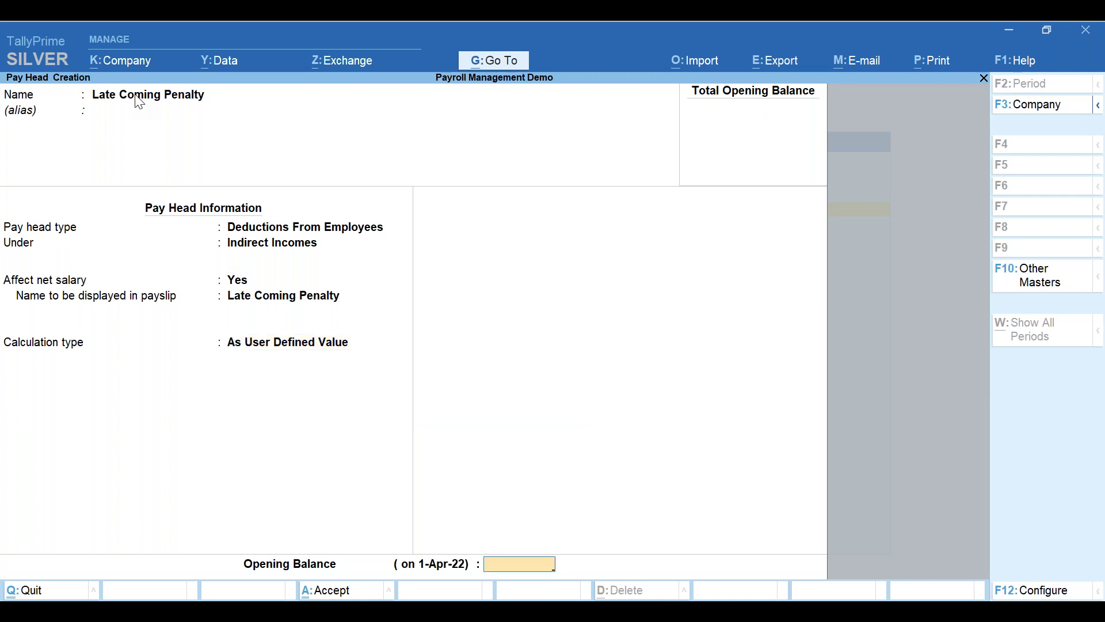
{"action": "key", "text": "Return"}
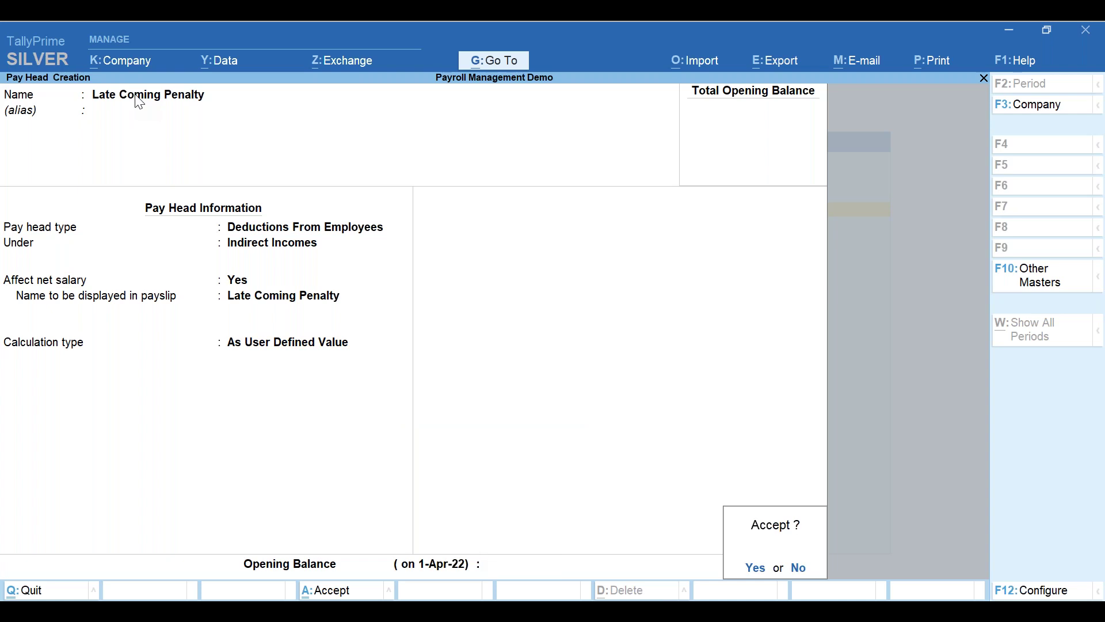
- Accept and save the Late Coming Penalty pay head
{"action": "key", "text": "Return"}
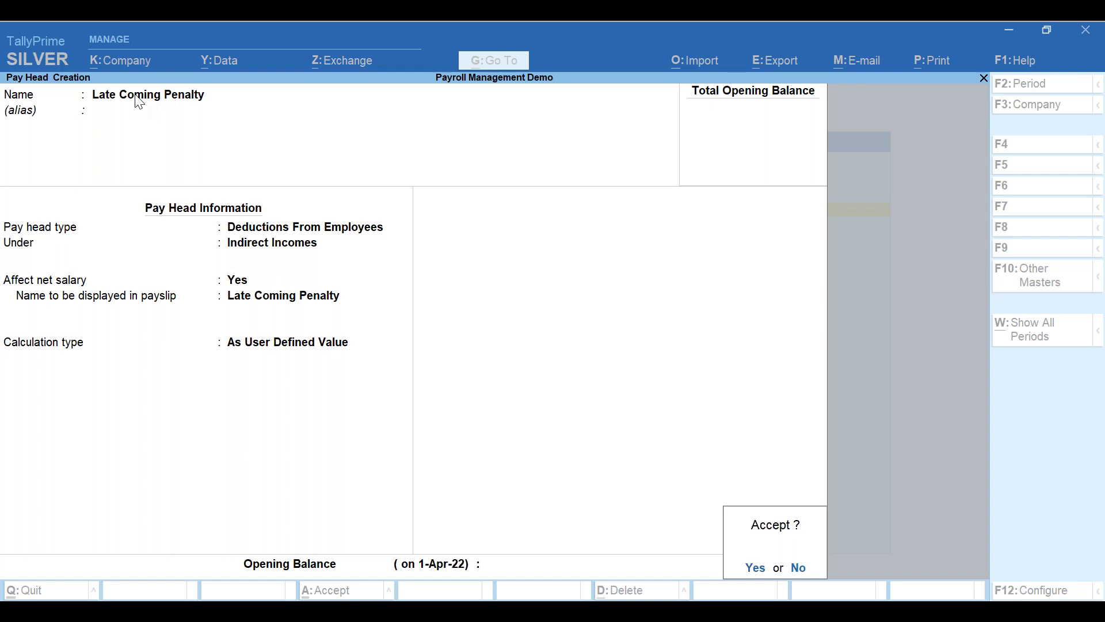
{"action": "key", "text": "Return"}
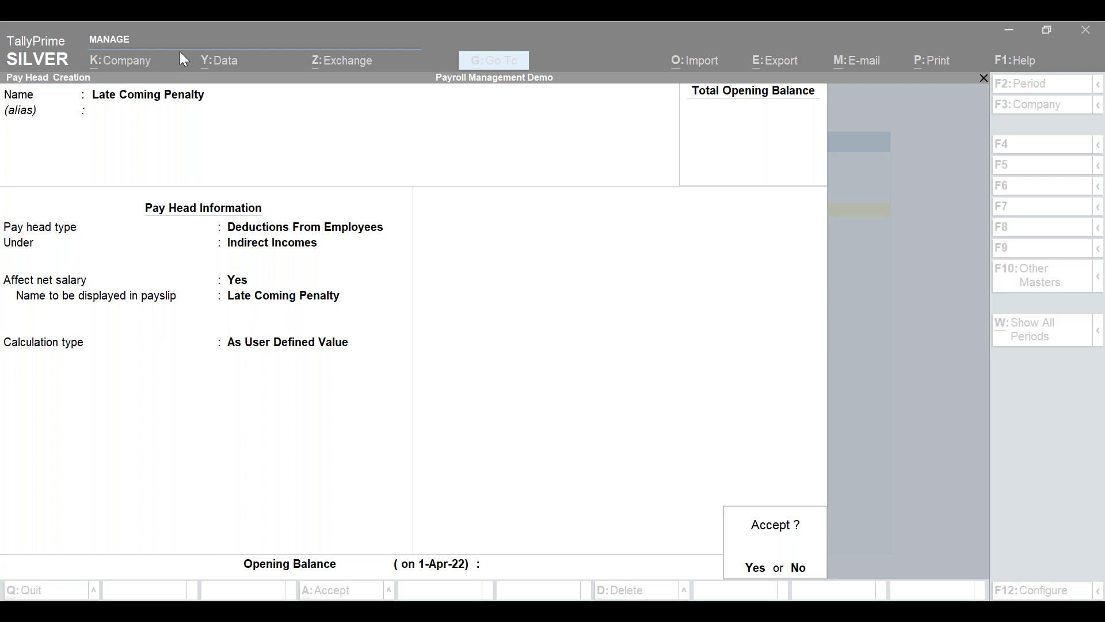
{"action": "left_click", "coordinate": [574, 458]}
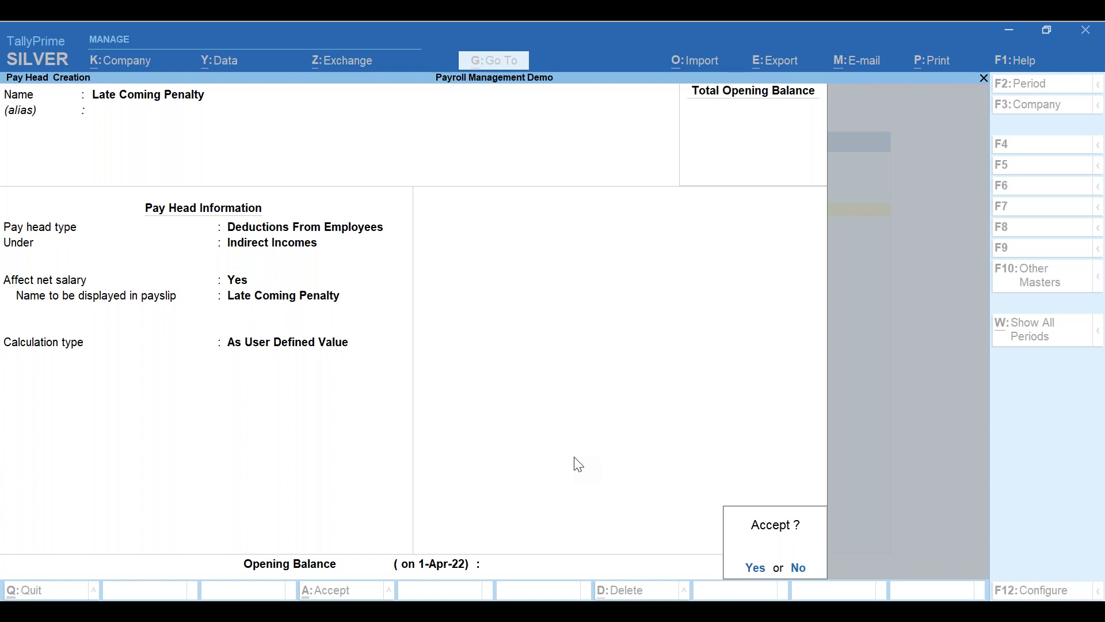
{"action": "key", "text": "Return"}
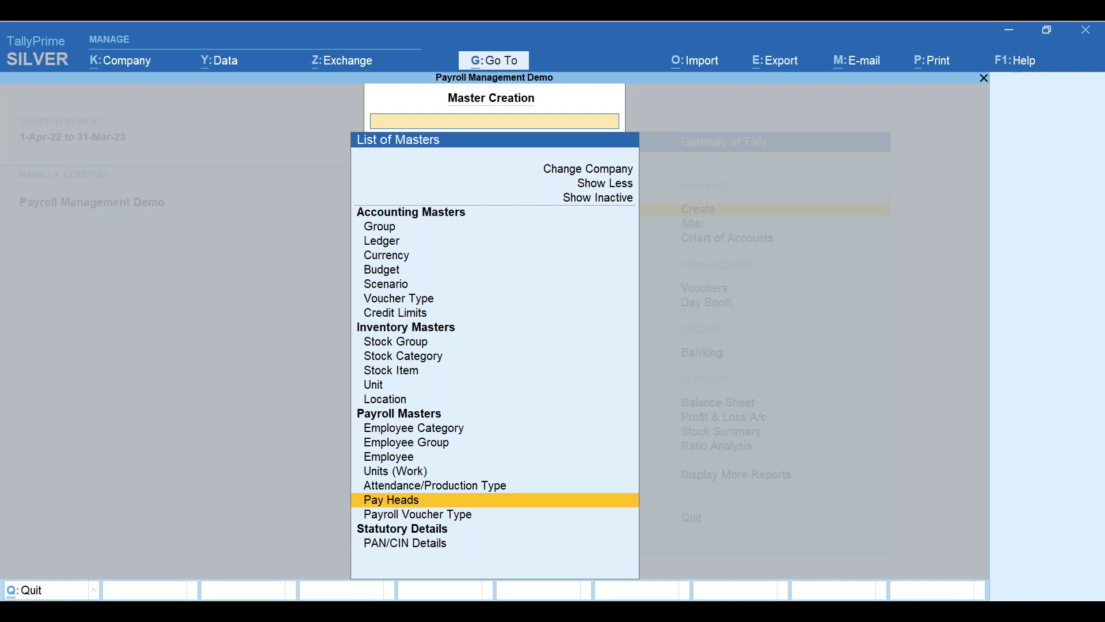
- Open the Accounts Department employee's Salary Details Alteration through Alter > Employee
{"action": "key", "text": "Escape"}
{"action": "key", "text": "Down"}
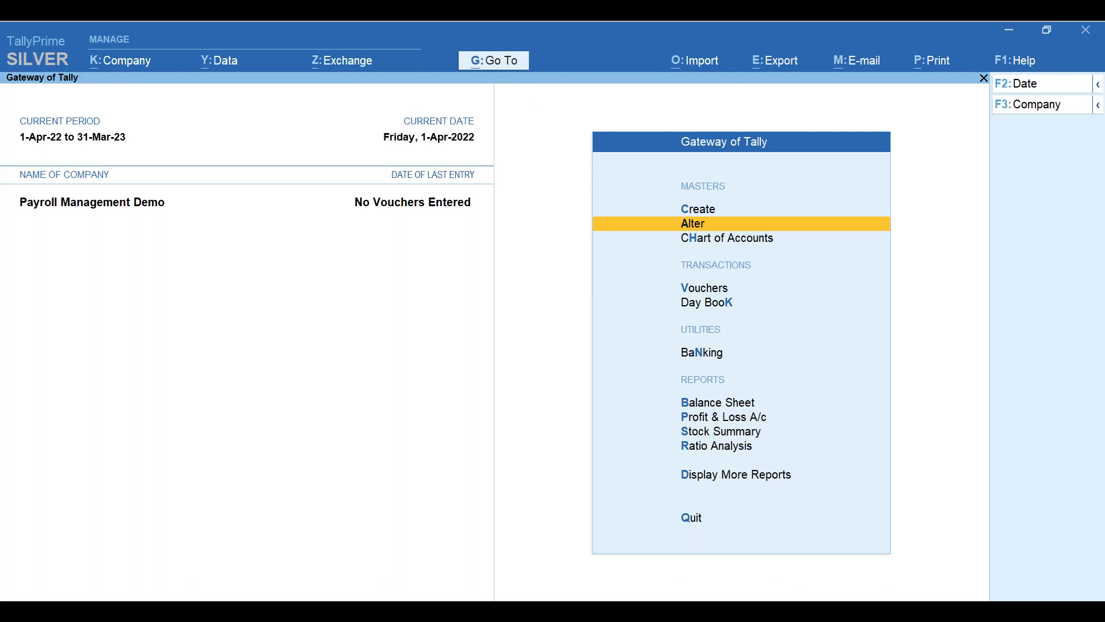
{"action": "key", "text": "Return"}
{"action": "key", "text": "Down"}
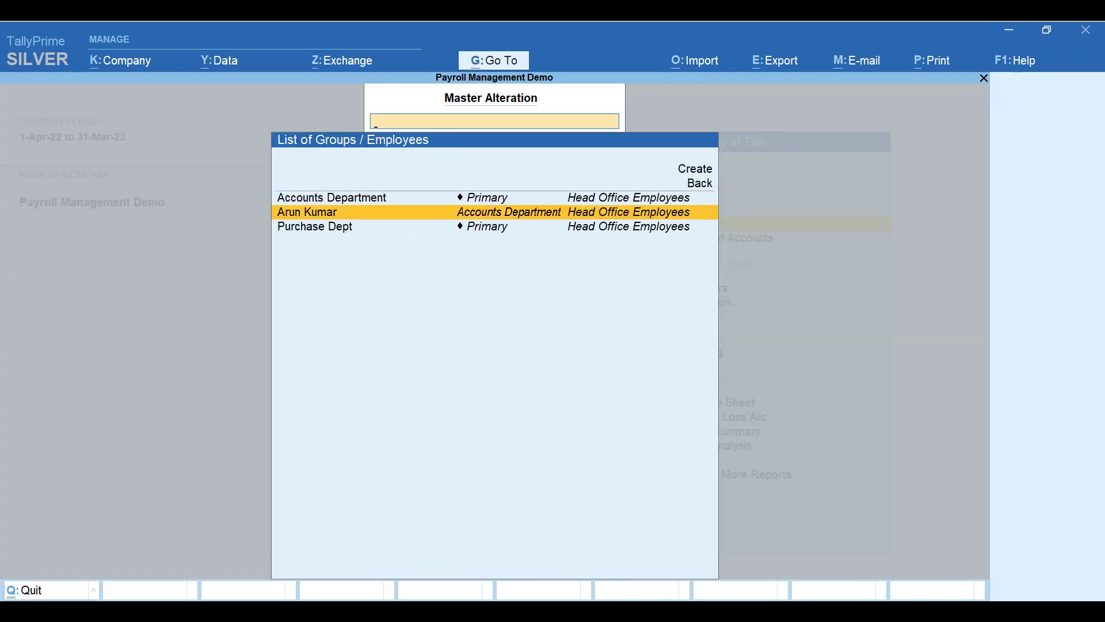
{"action": "key", "text": "Return"}
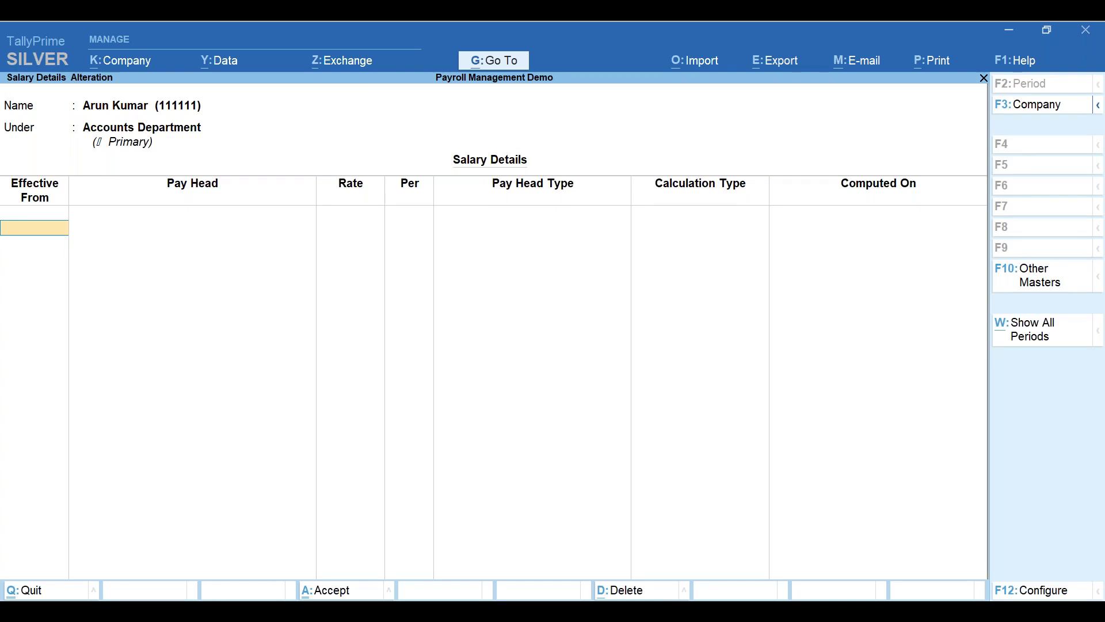
- Set the salary details effective from 1-Apr-22 and choose Basic Salary as the first pay head
{"action": "type", "text": "1"}
{"action": "key", "text": "Return"}
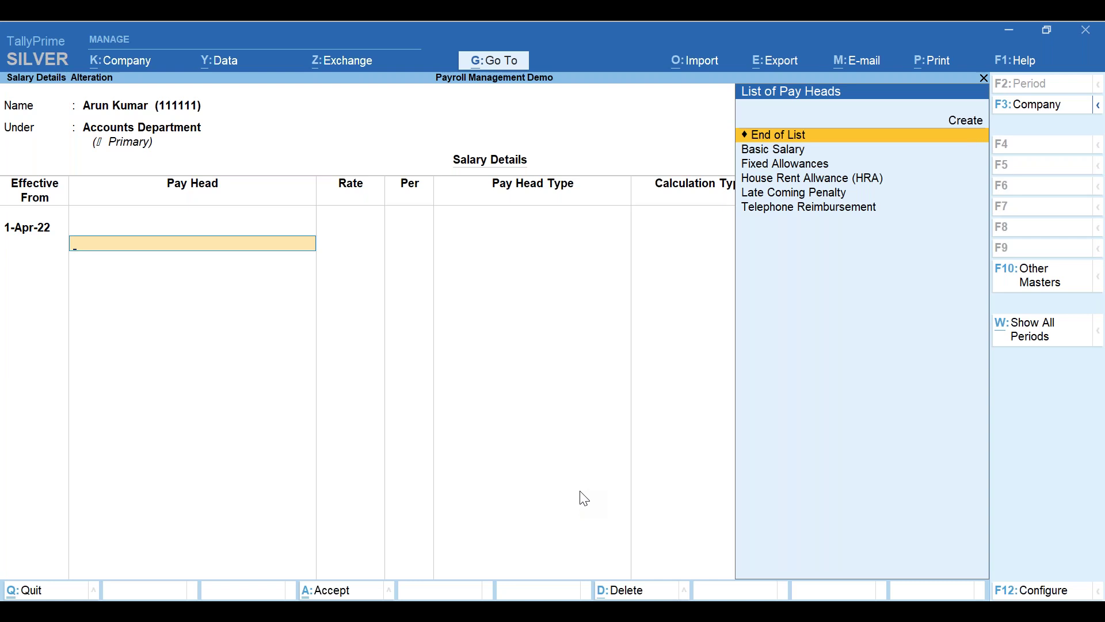
{"action": "key", "text": "Down"}
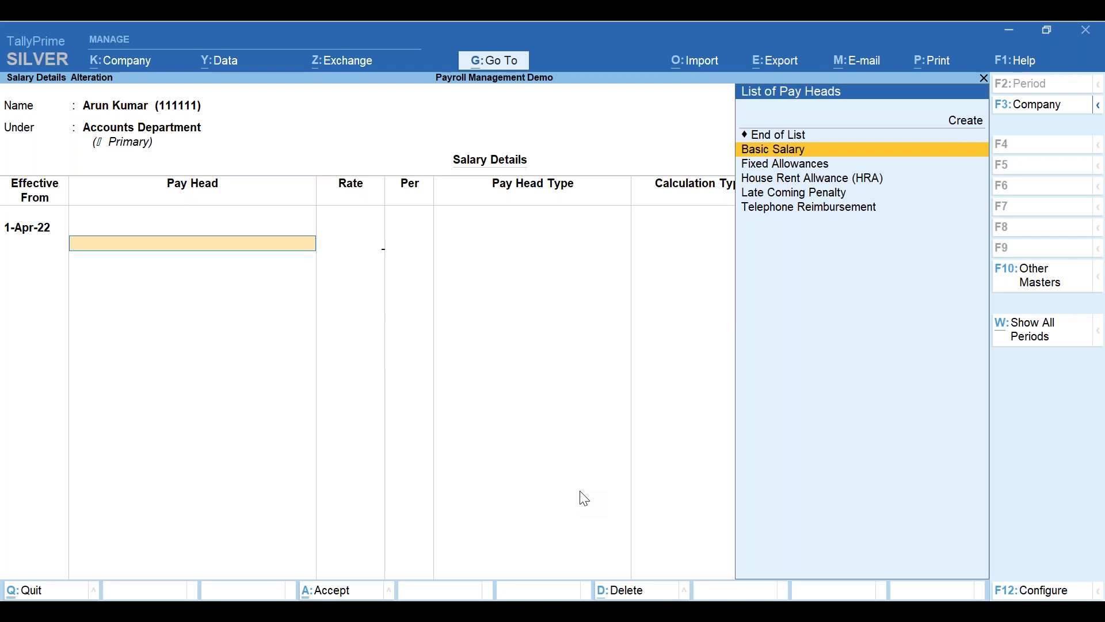
{"action": "key", "text": "Return"}
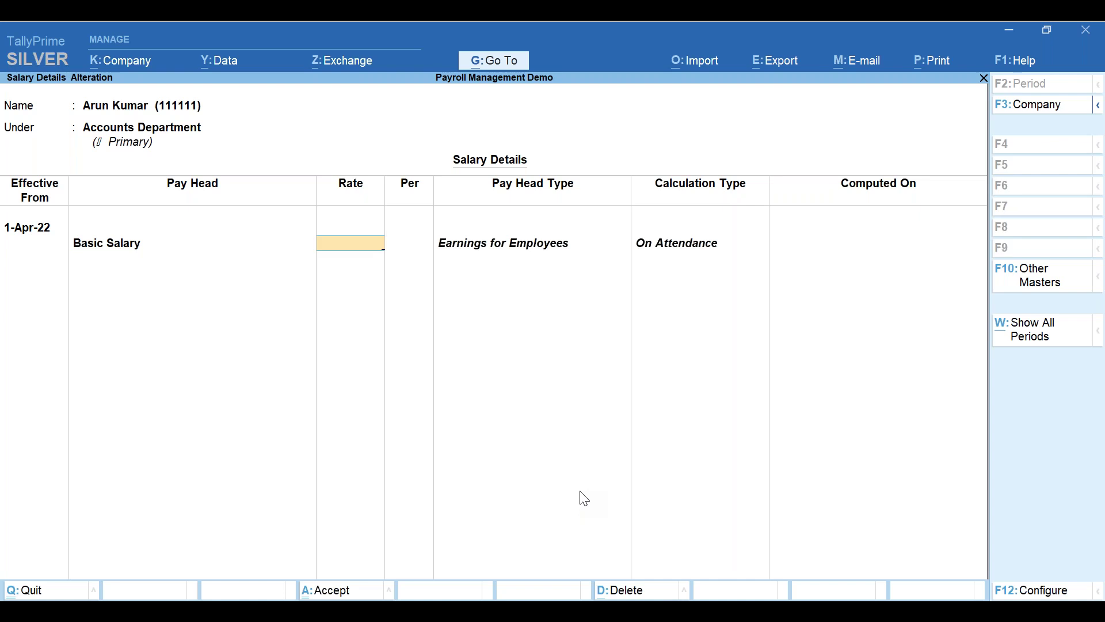
- Give Basic Salary a 20,000 monthly rate and add House Rent Allwance (HRA) below it
{"action": "key", "text": "BackSpace"}
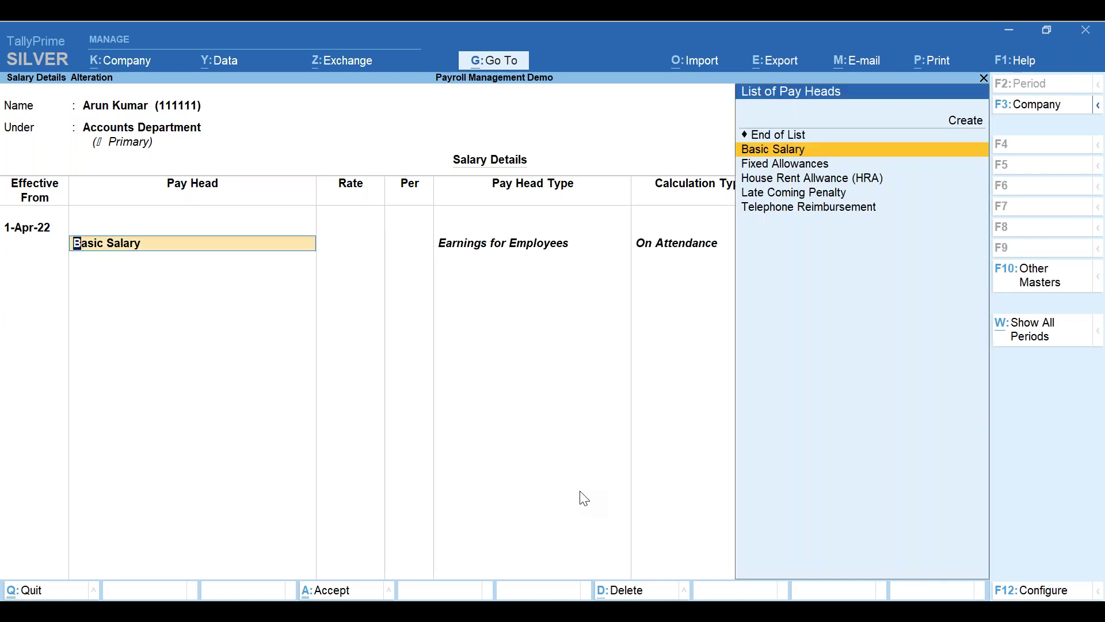
{"action": "key", "text": "Return"}
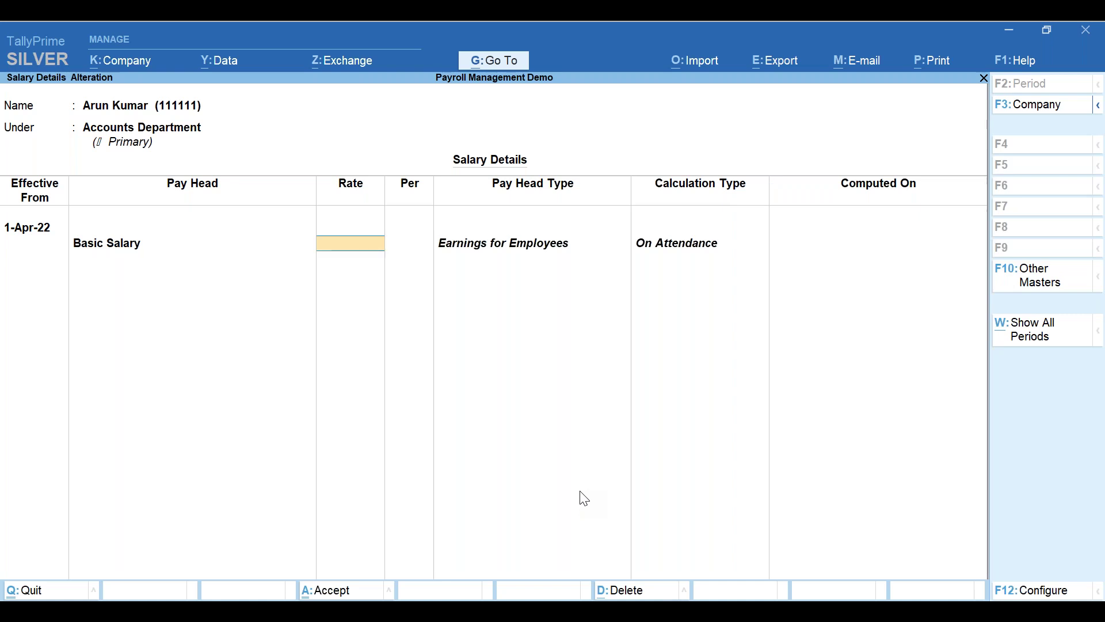
{"action": "type", "text": "20000"}
{"action": "key", "text": "Return"}
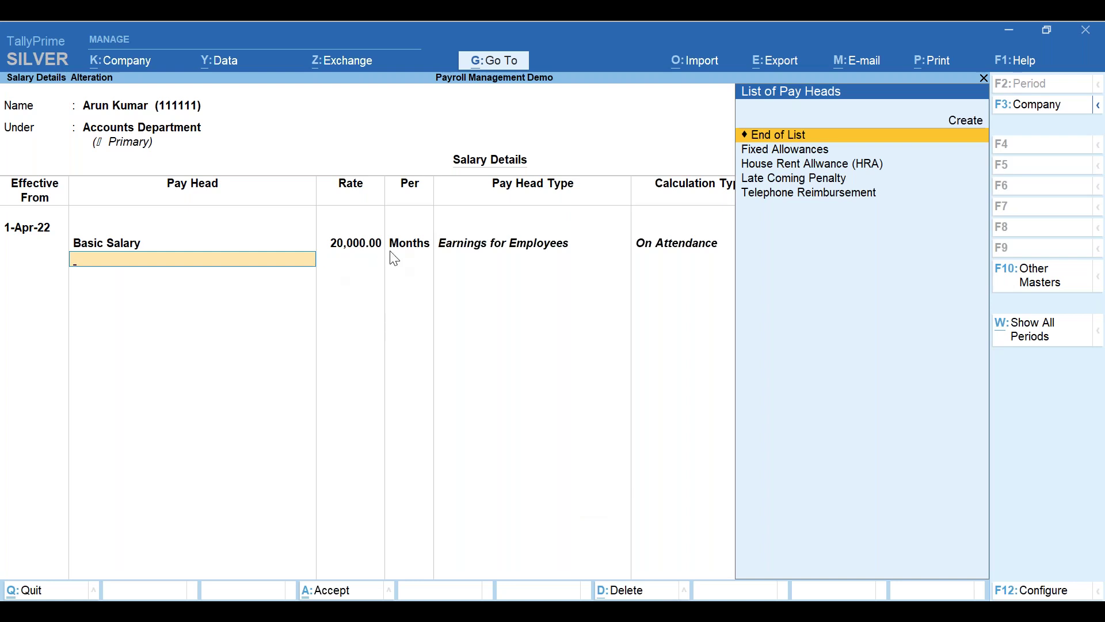
{"action": "key", "text": "Down"}
{"action": "key", "text": "Down"}
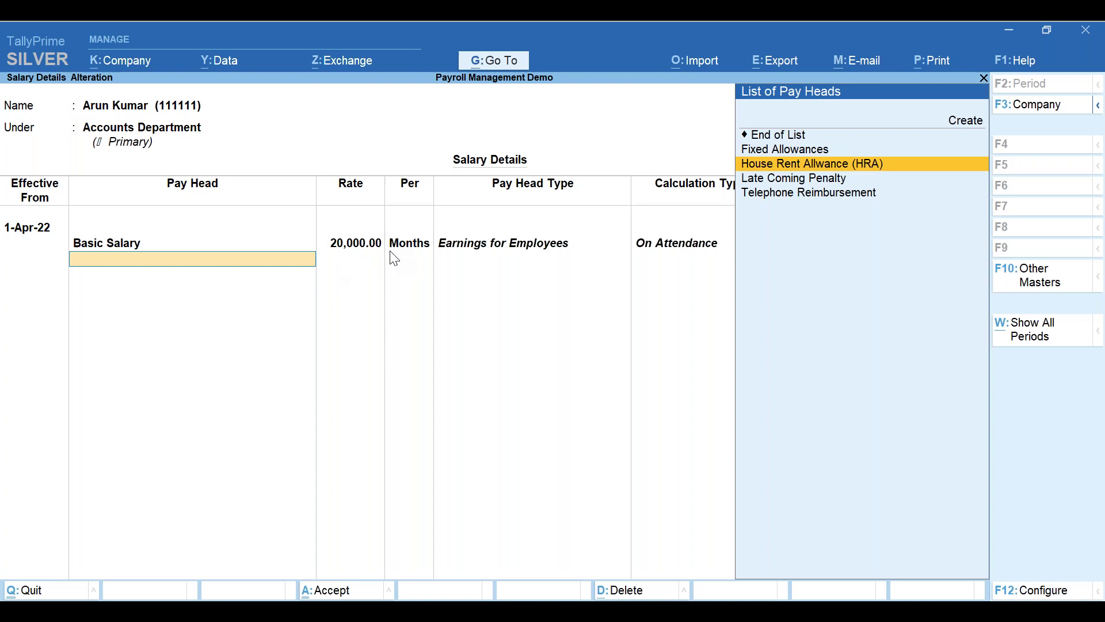
{"action": "key", "text": "Return"}
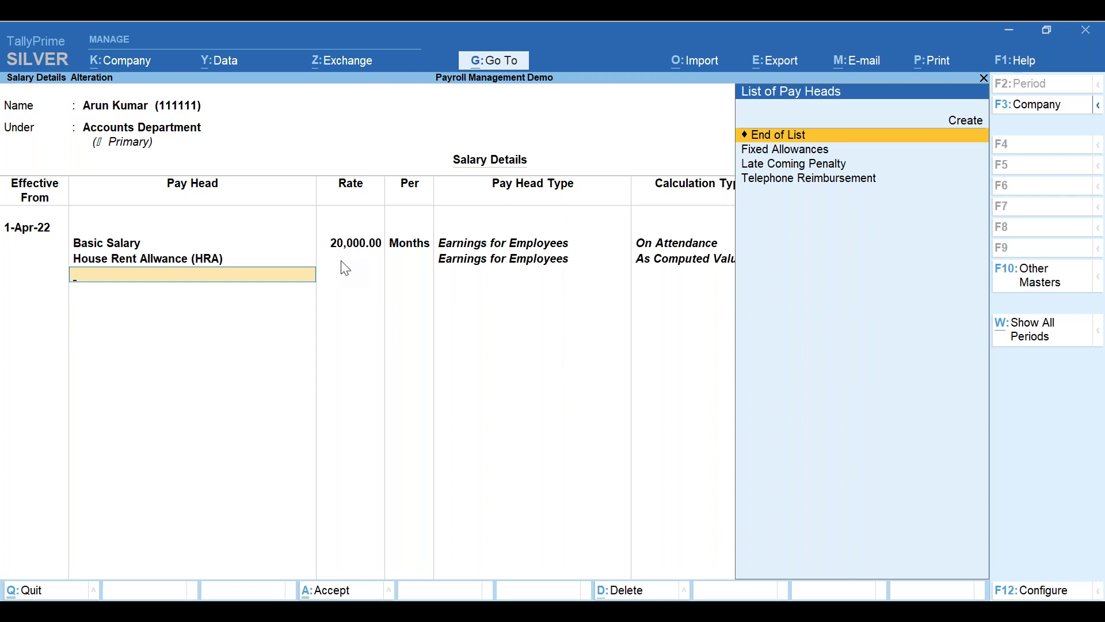
- Add Fixed Allowances at 5,000 per month, then Telephone Reimbursement and Late Coming Penalty
{"action": "key", "text": "Down"}
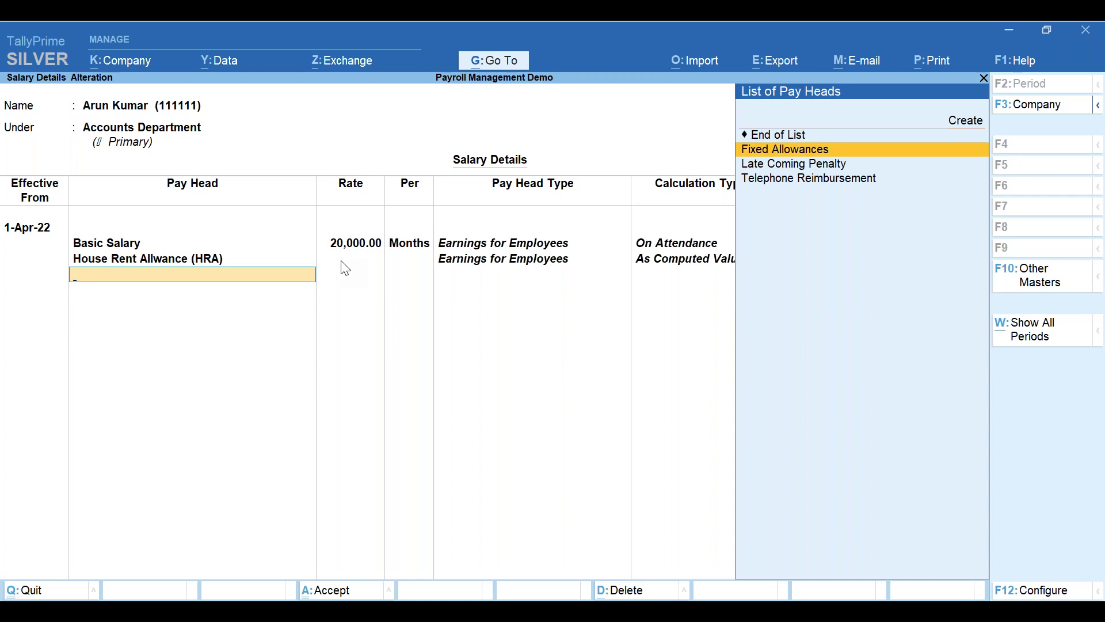
{"action": "key", "text": "Return"}
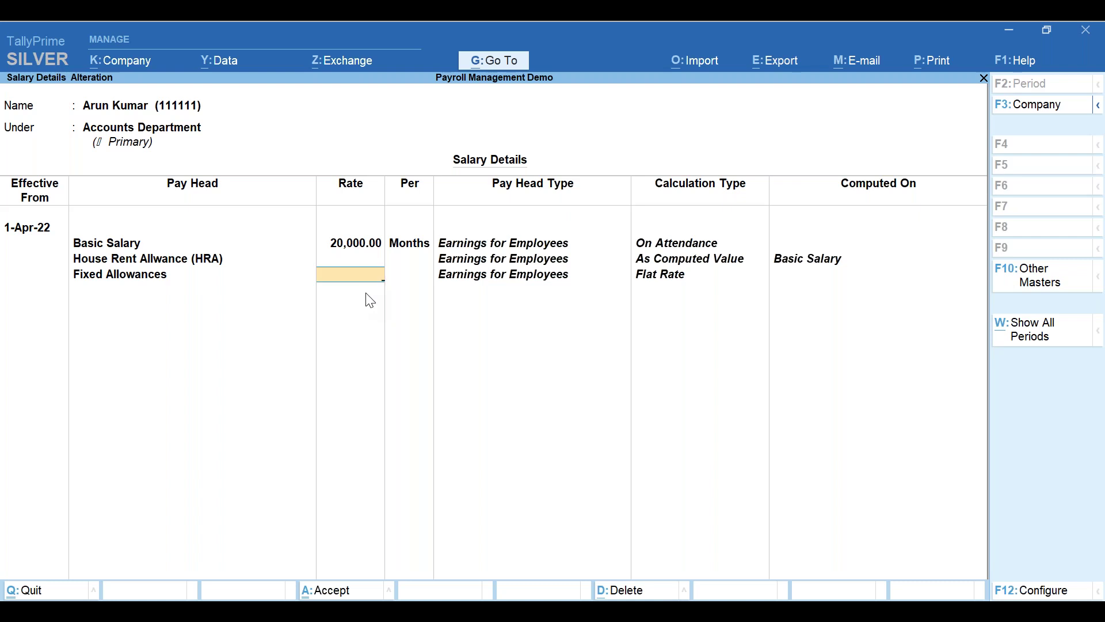
{"action": "type", "text": "5000"}
{"action": "key", "text": "Return"}
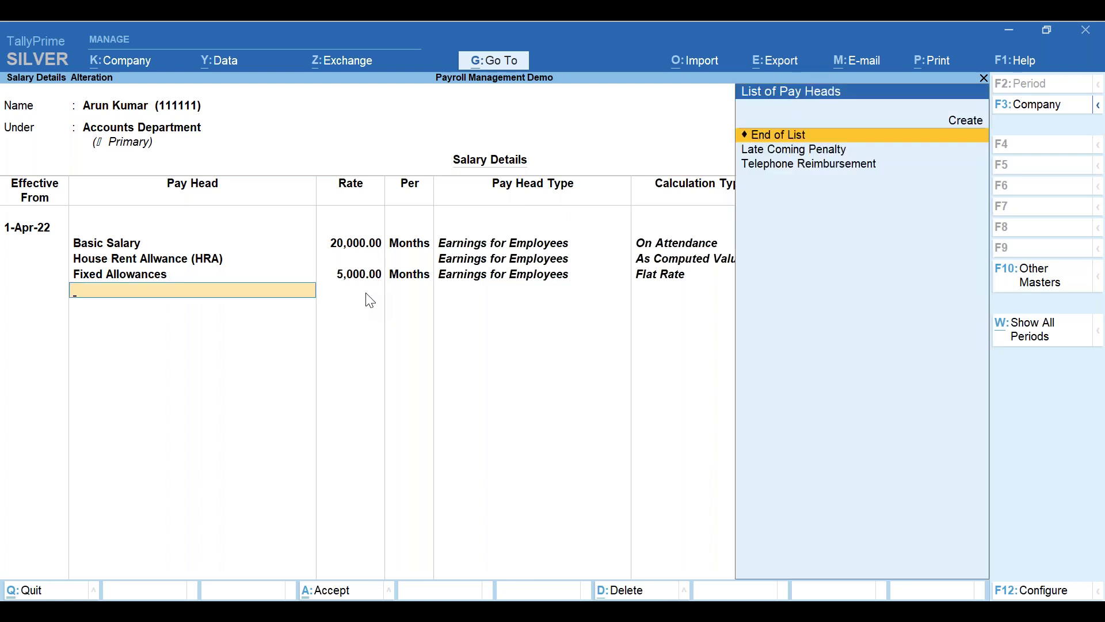
{"action": "key", "text": "Down"}
{"action": "key", "text": "Down"}
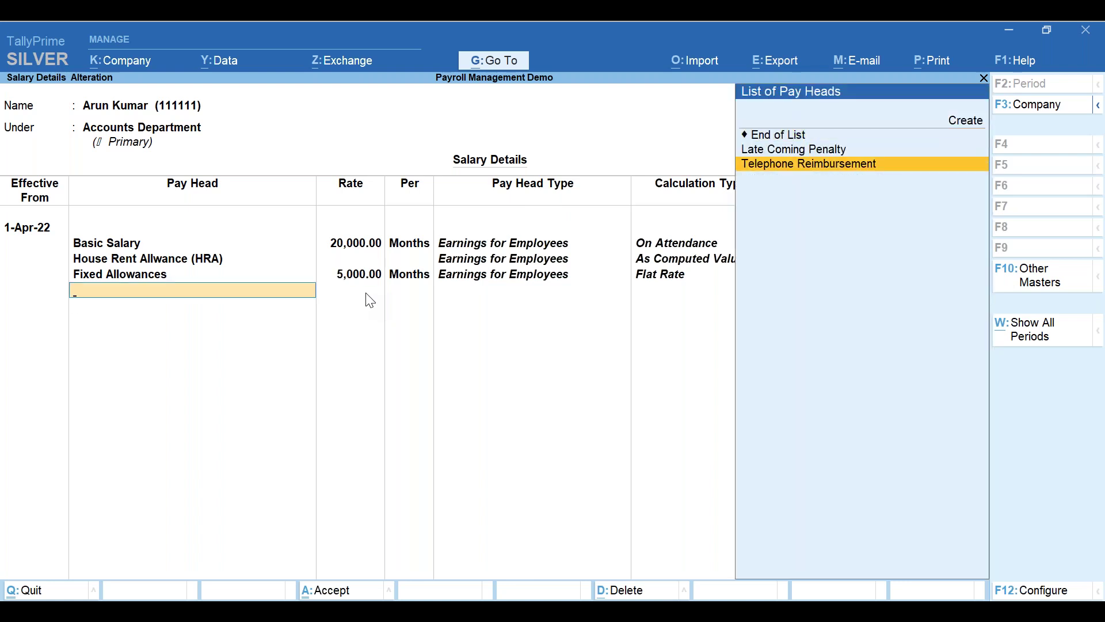
{"action": "key", "text": "Return"}
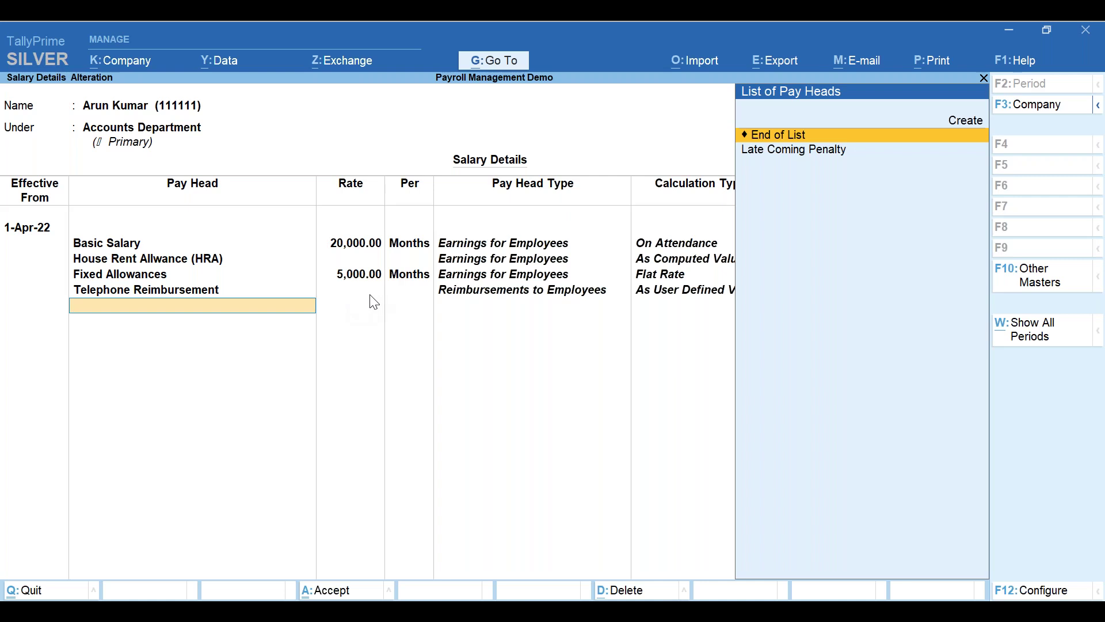
{"action": "key", "text": "Down"}
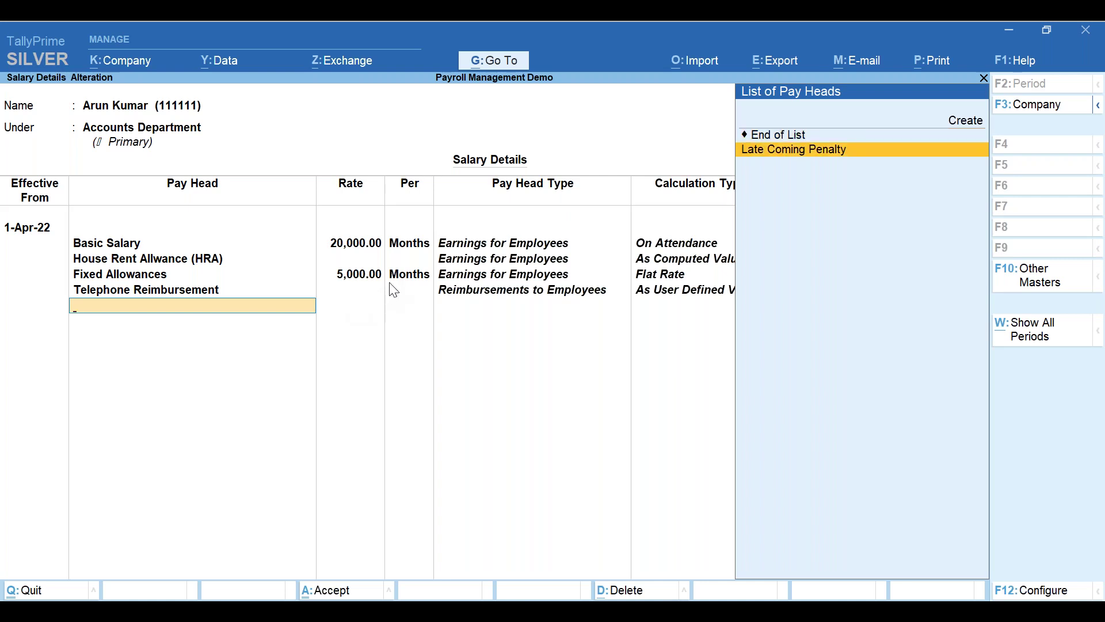
{"action": "key", "text": "Return"}
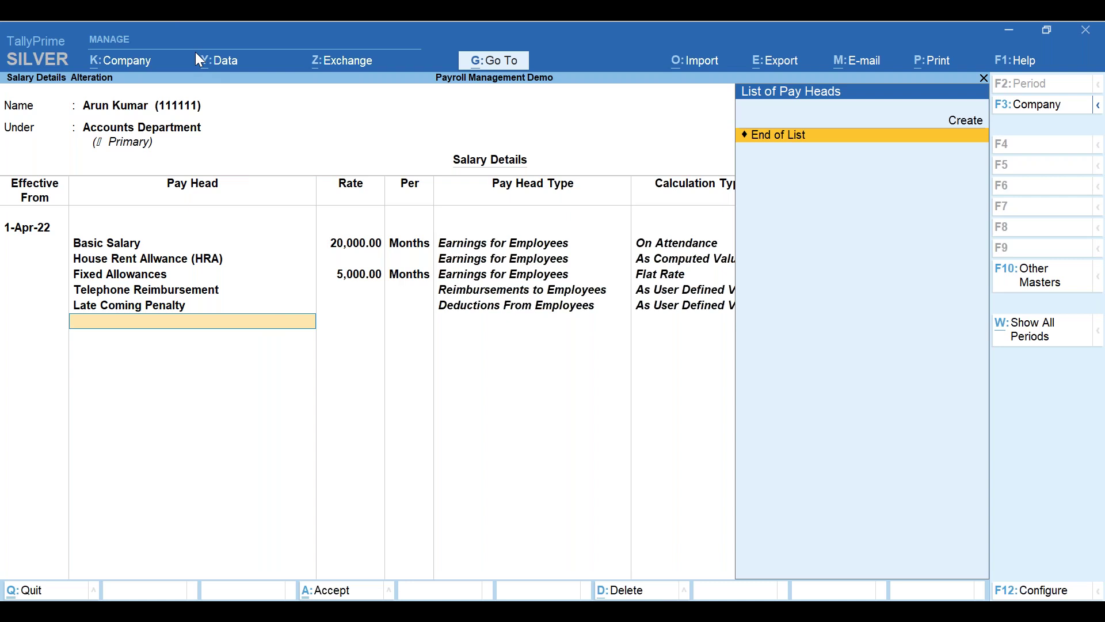
{"action": "key", "text": "alt+Tab"}
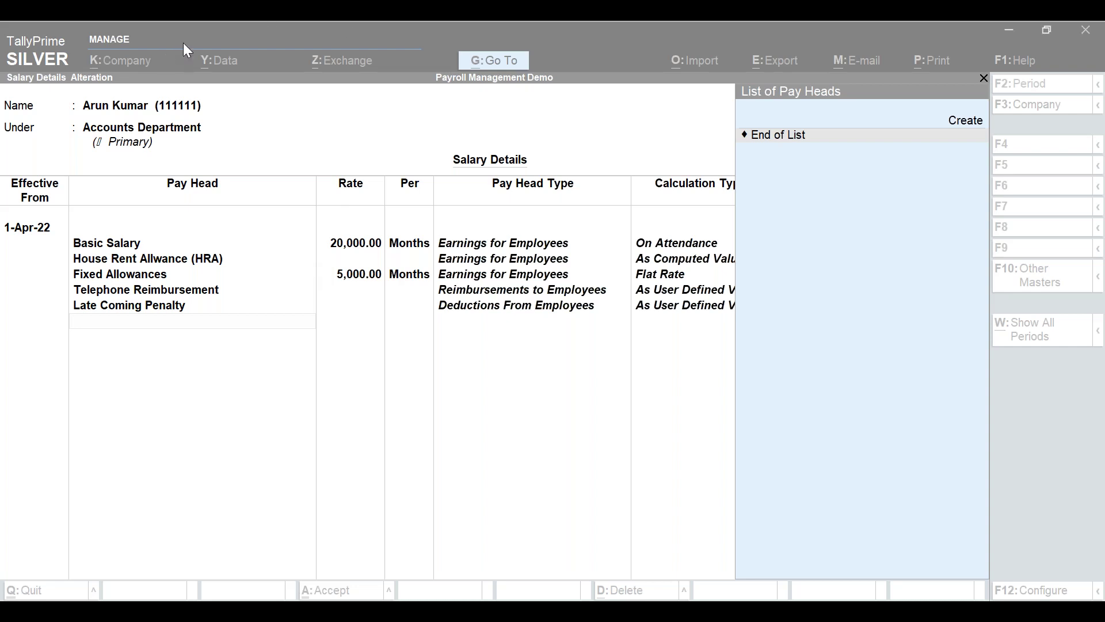
{"action": "left_click", "coordinate": [657, 263]}
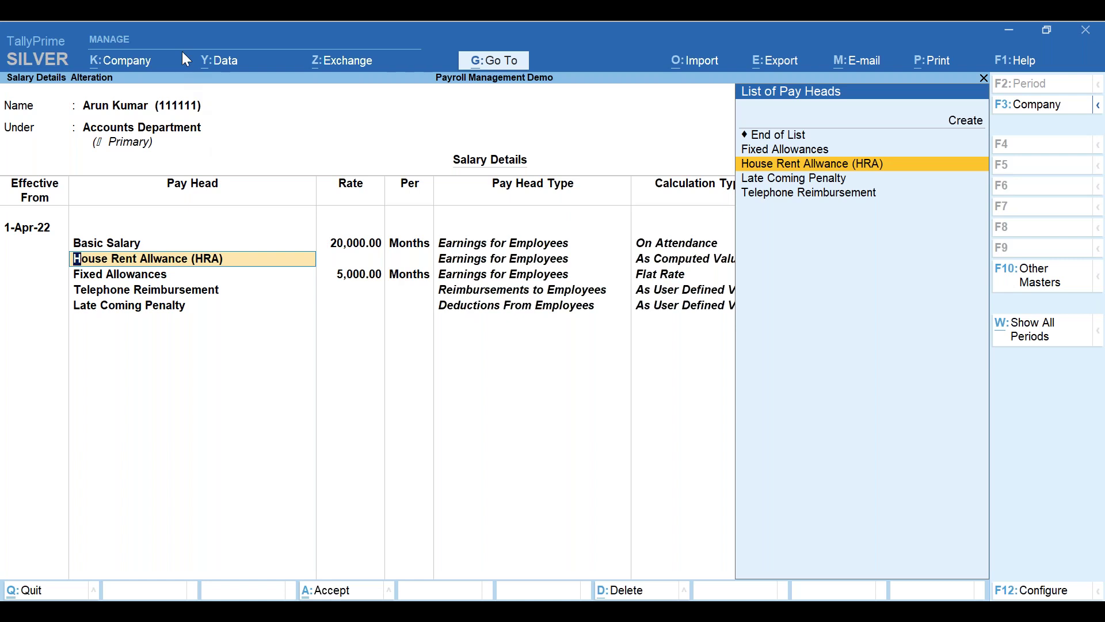
- Accept the employee's five-pay-head salary details and return to the List of Masters
{"action": "key", "text": "alt+Tab"}
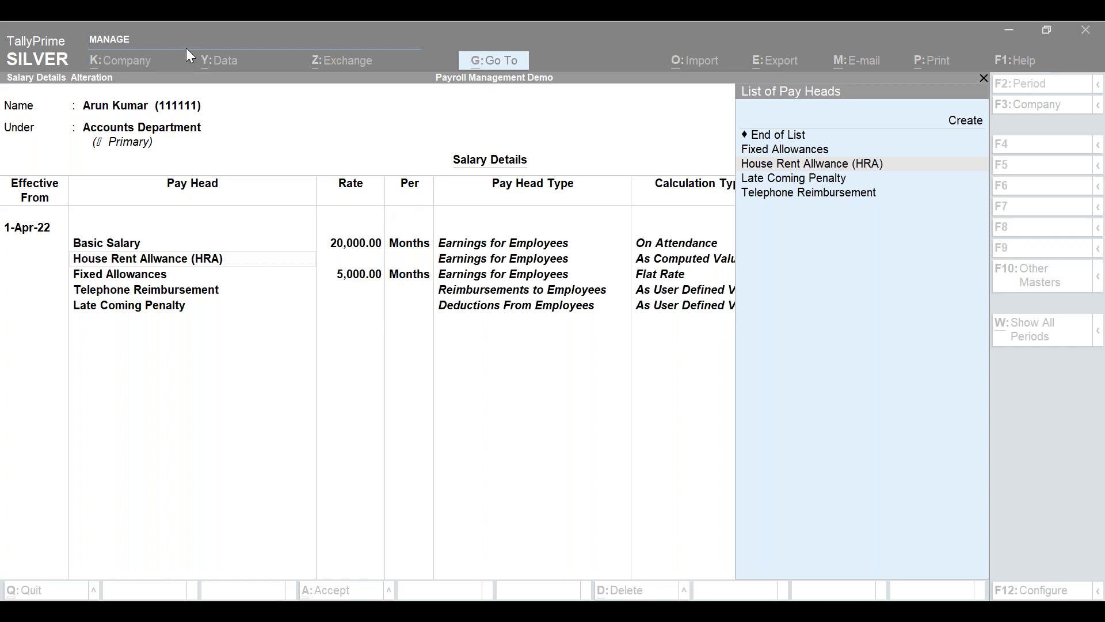
{"action": "left_click", "coordinate": [217, 317]}
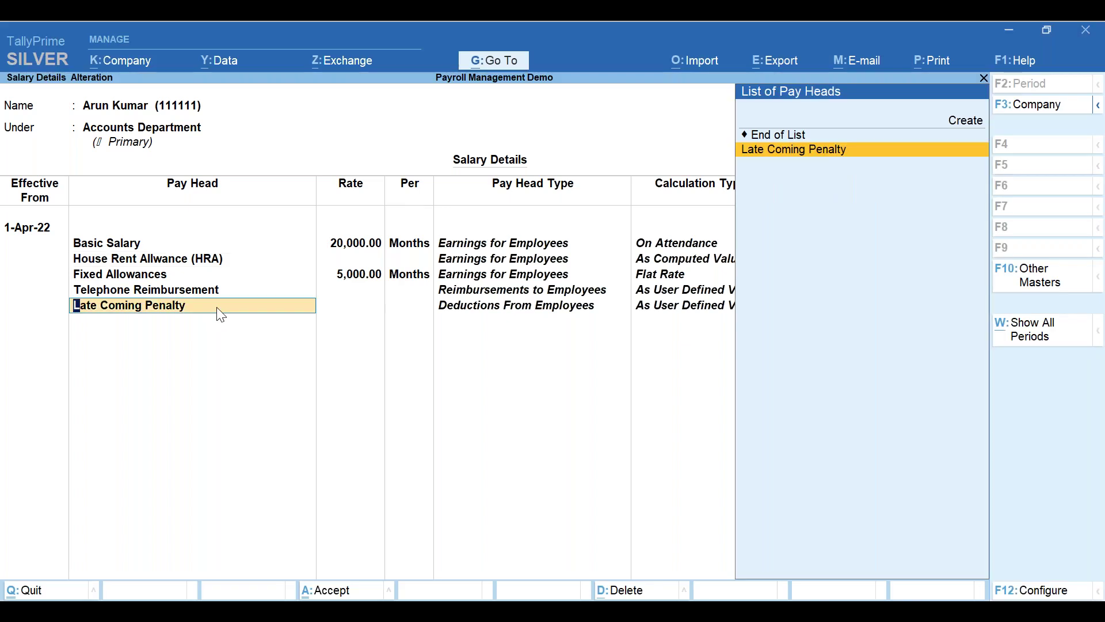
{"action": "key", "text": "Return"}
{"action": "key", "text": "Return"}
{"action": "key", "text": "Return"}
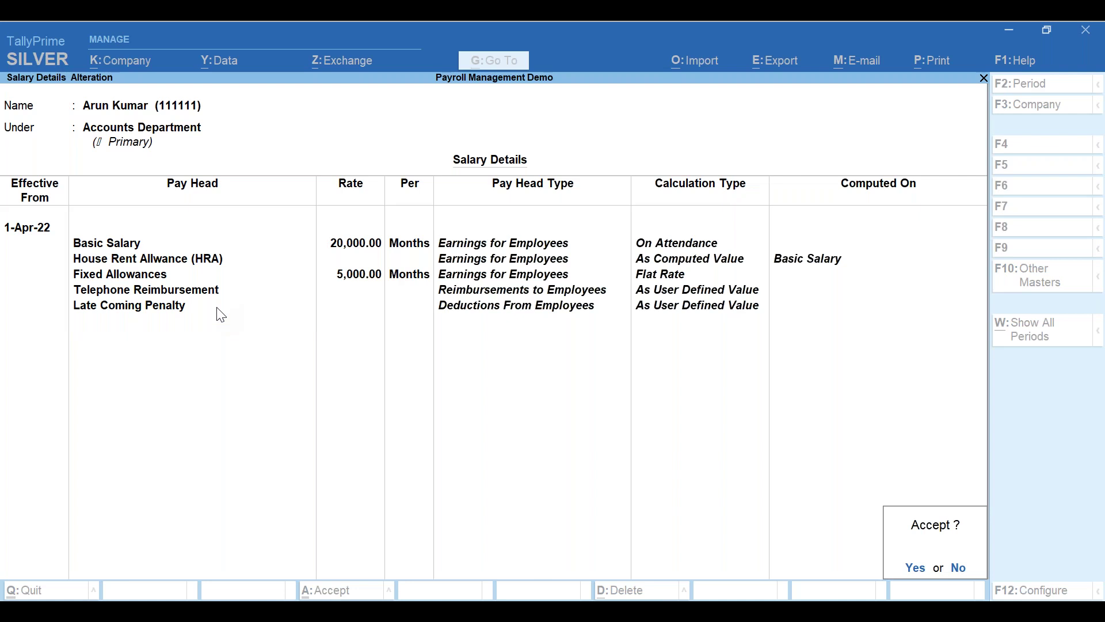
{"action": "key", "text": "Return"}
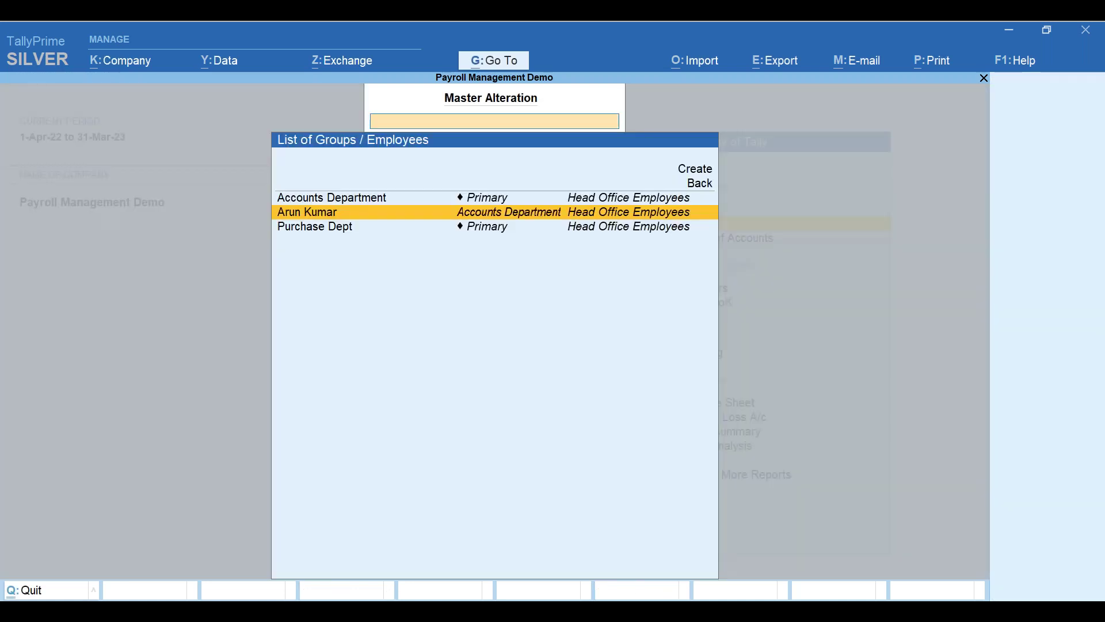
{"action": "key", "text": "Escape"}
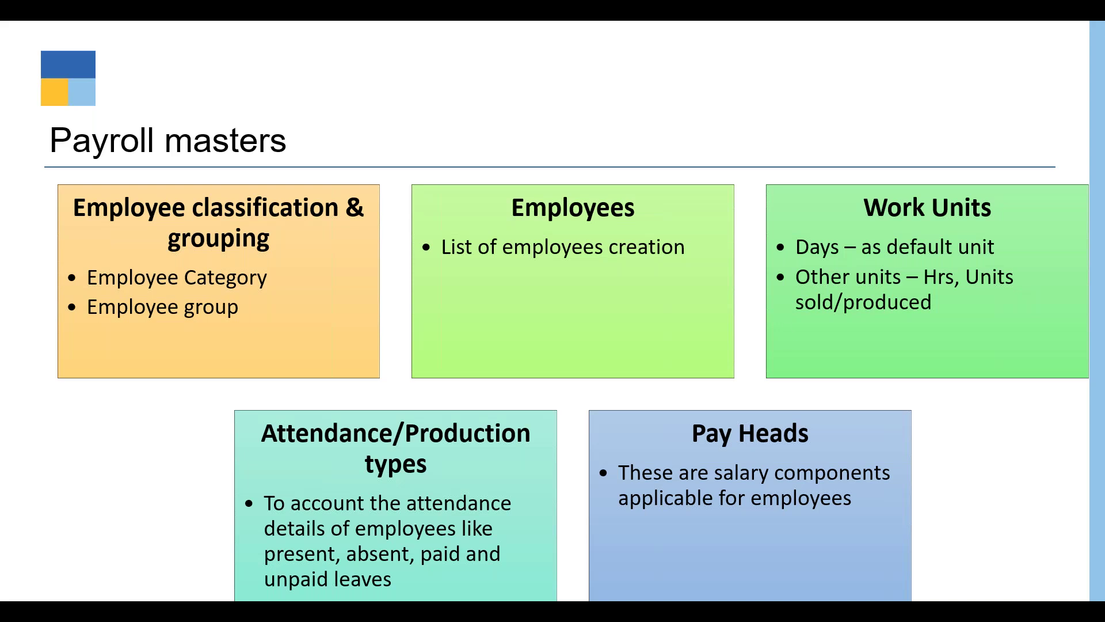
- Advance the PowerPoint slideshow to the Payroll vouchers slide and reveal its Attendance box
{"action": "left_click", "coordinate": [1029, 507]}
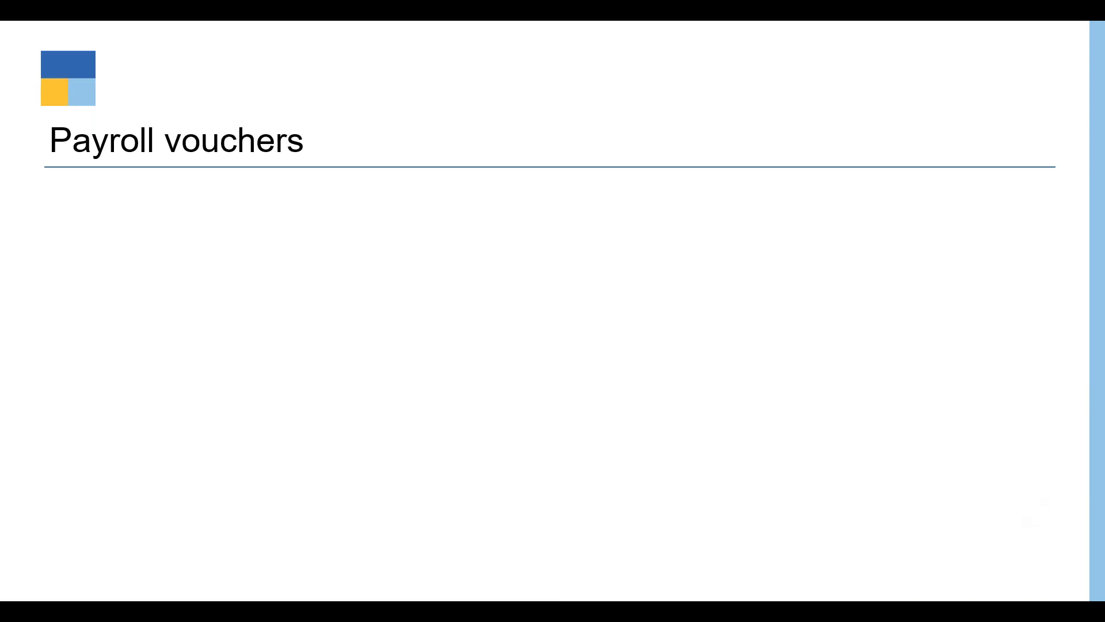
{"action": "left_click", "coordinate": [211, 250]}
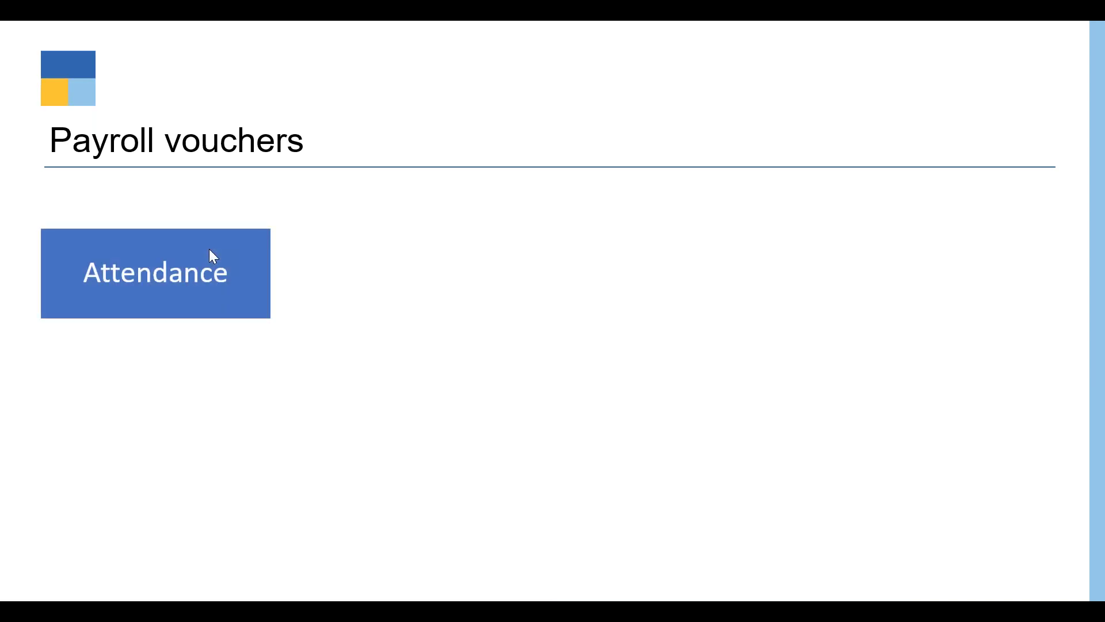
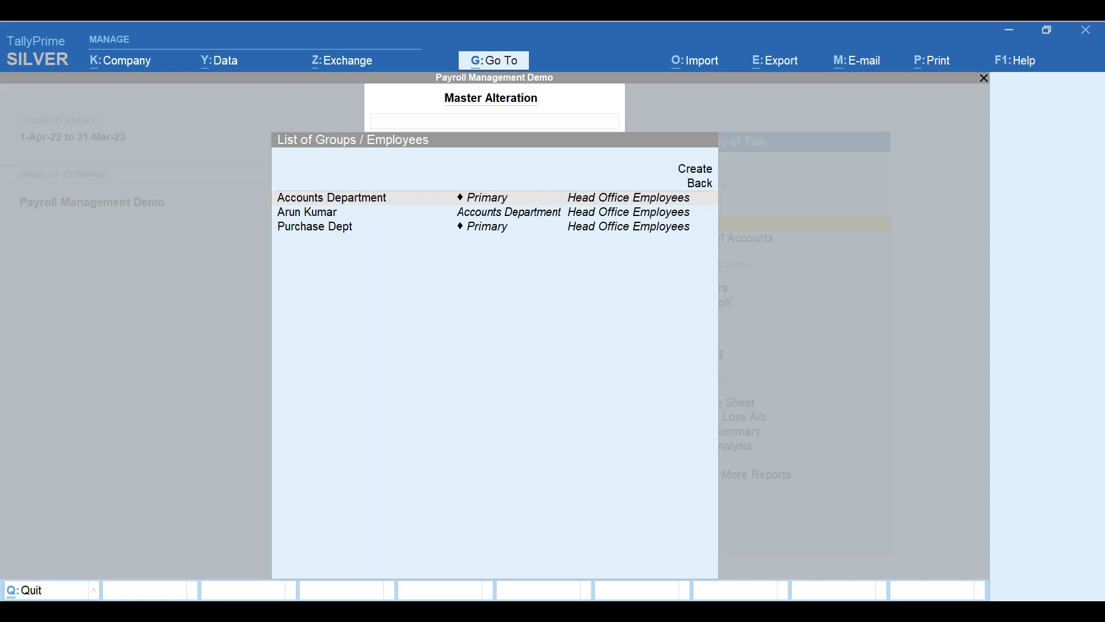
{"action": "key", "text": "Return"}
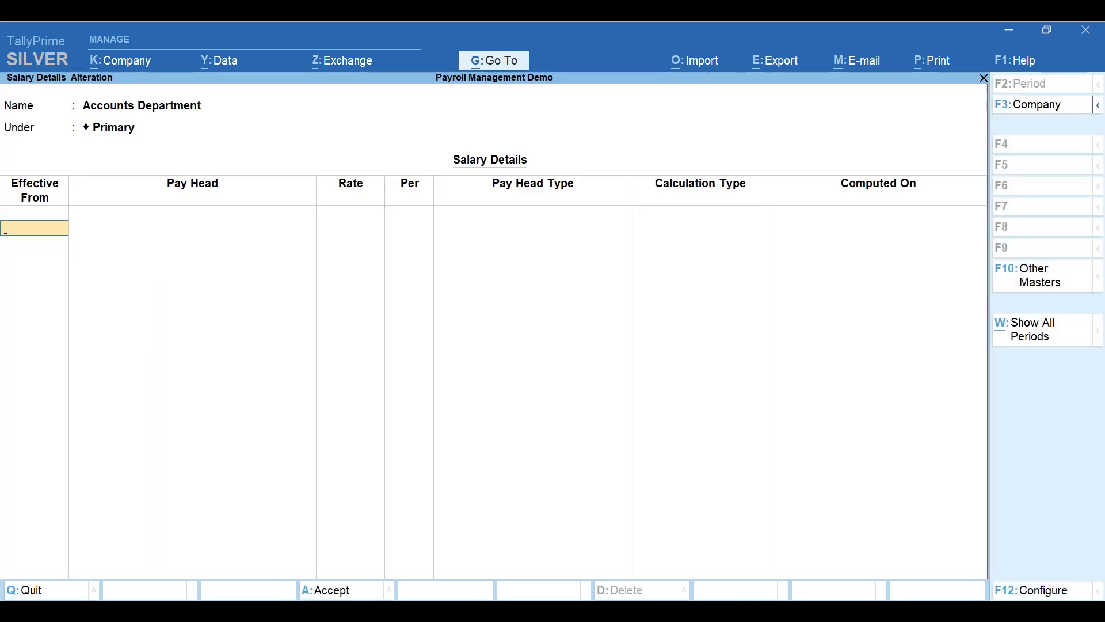
{"action": "key", "text": "Return"}
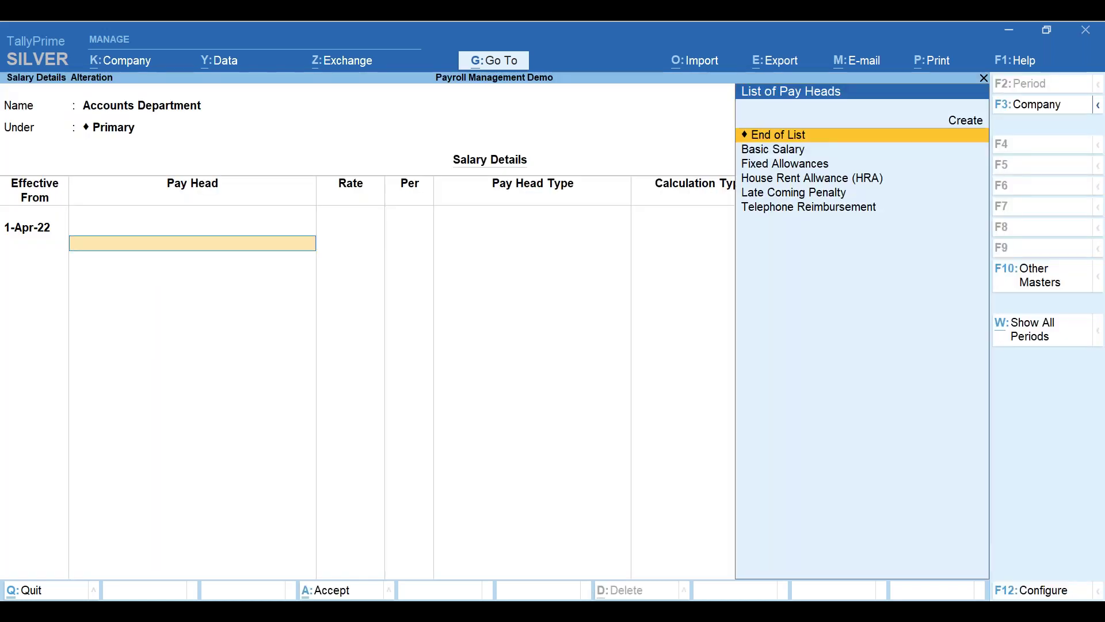
{"action": "key", "text": "Down"}
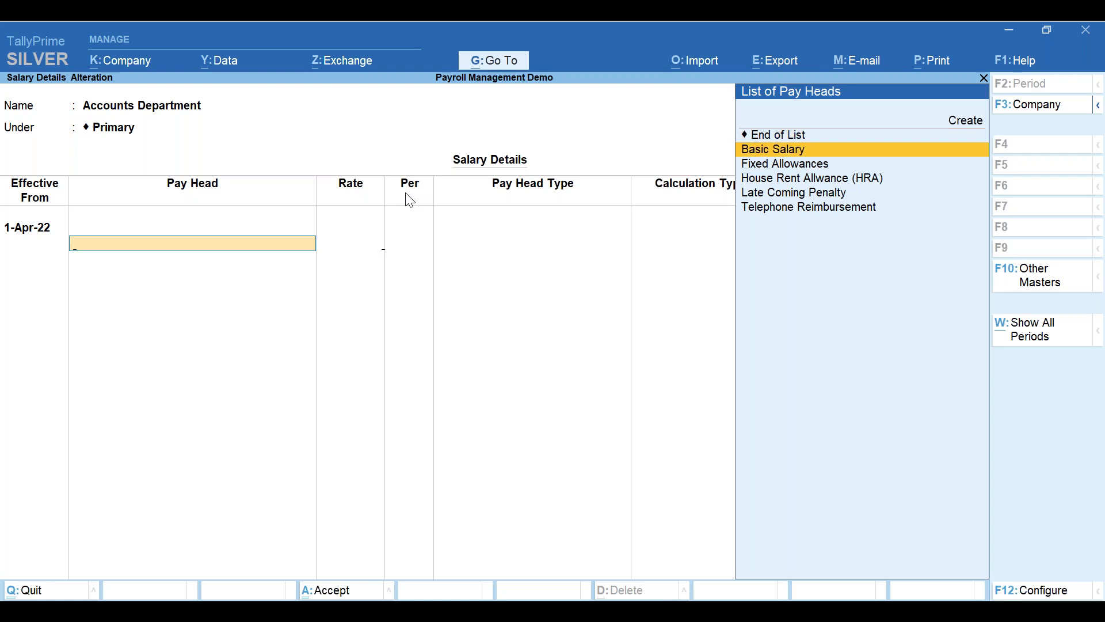
{"action": "key", "text": "Return"}
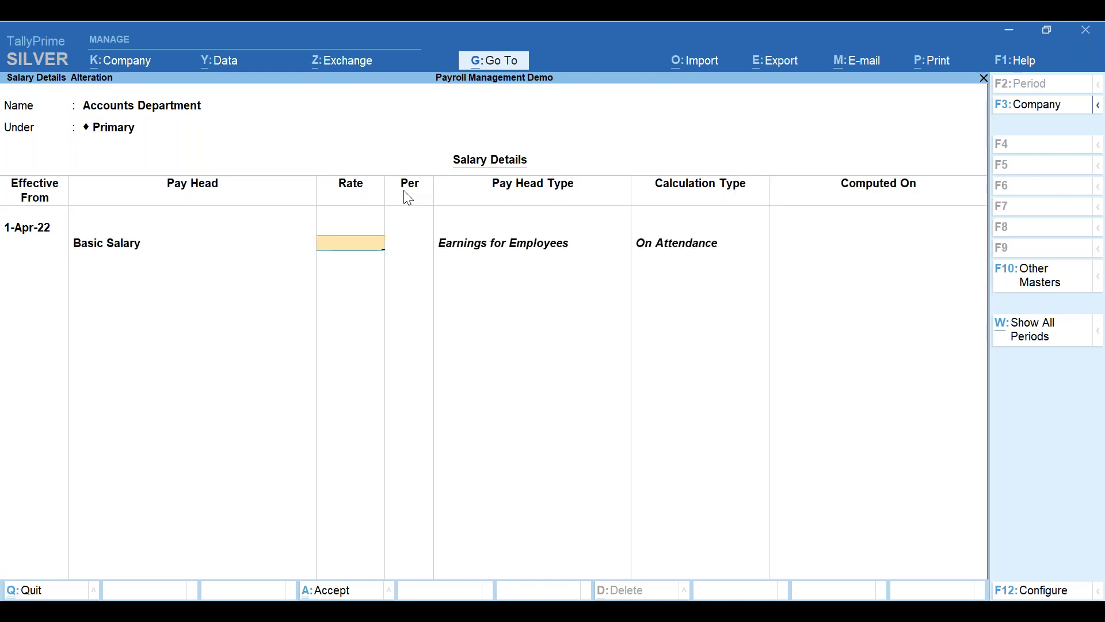
{"action": "key", "text": "BackSpace"}
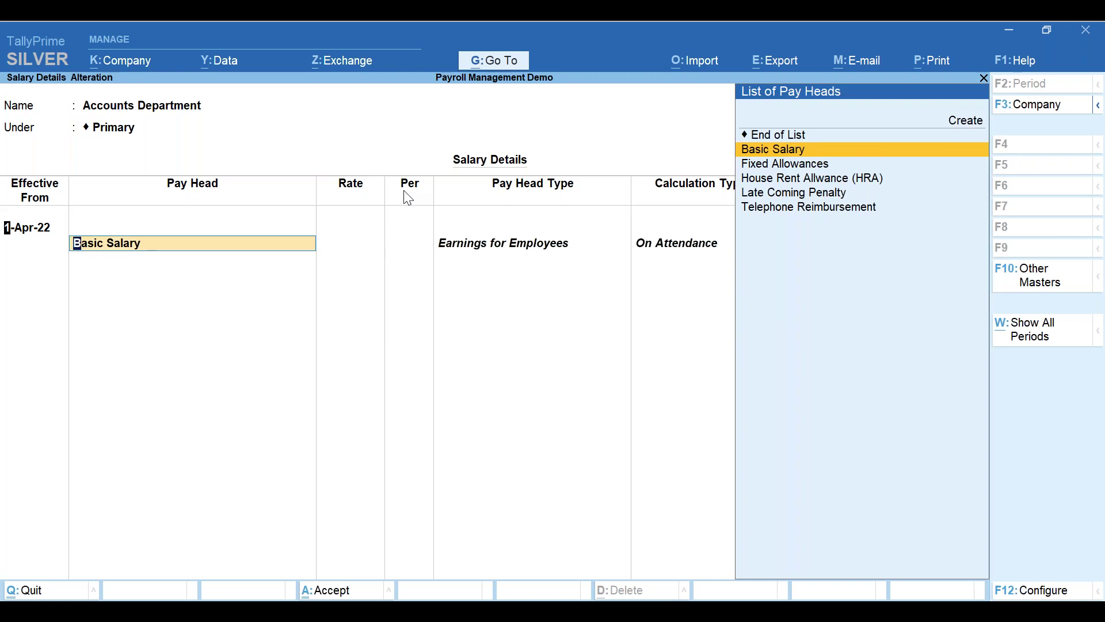
{"action": "key", "text": "BackSpace"}
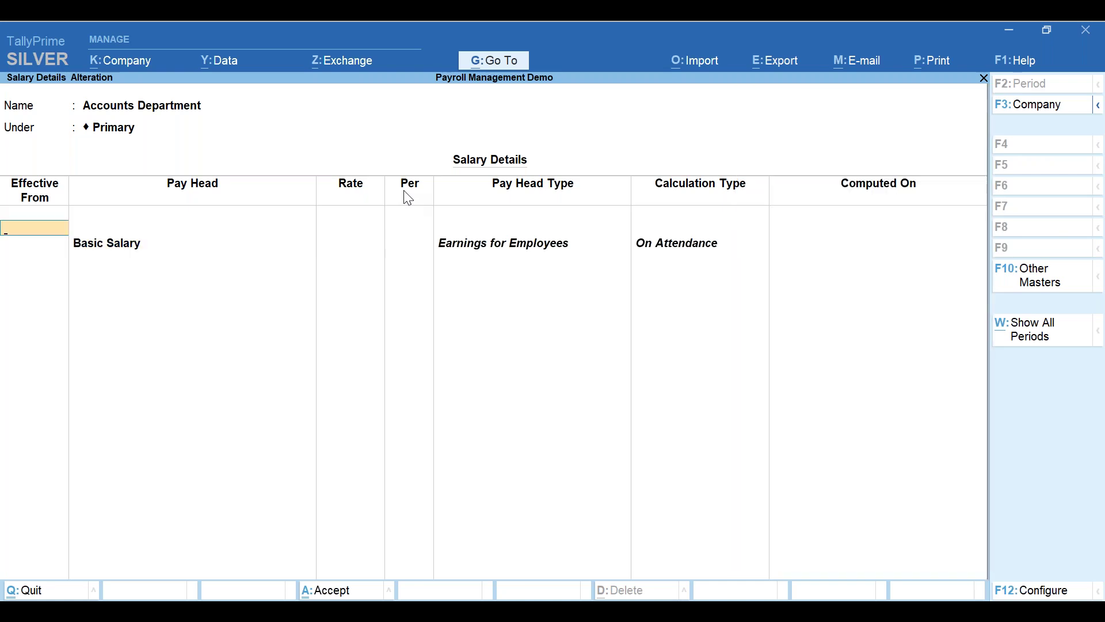
{"action": "key", "text": "Escape"}
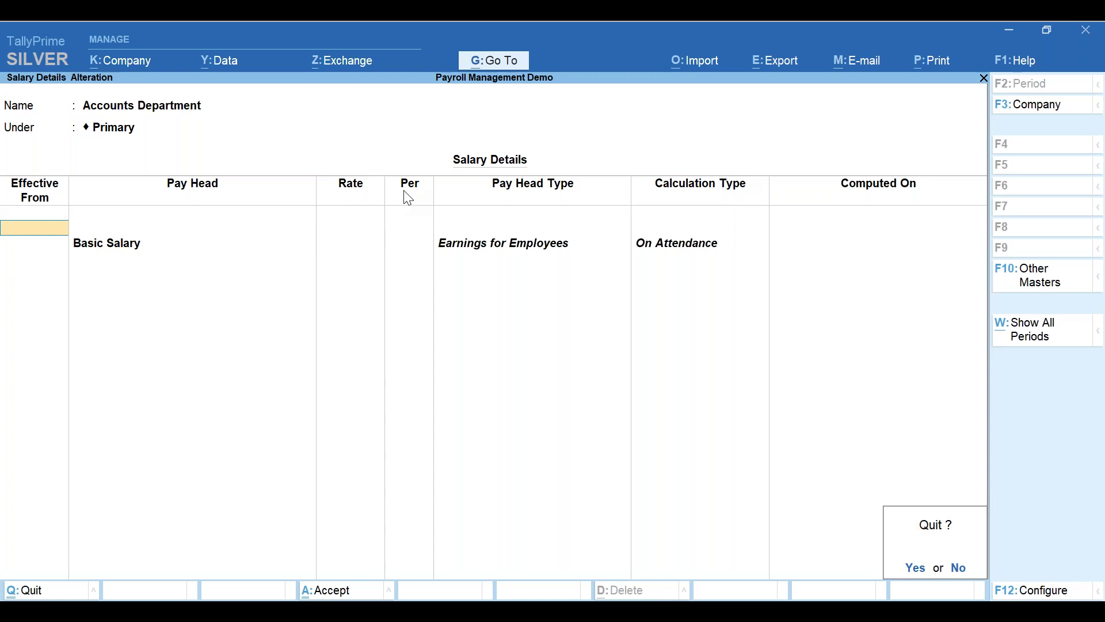
{"action": "key", "text": "y"}
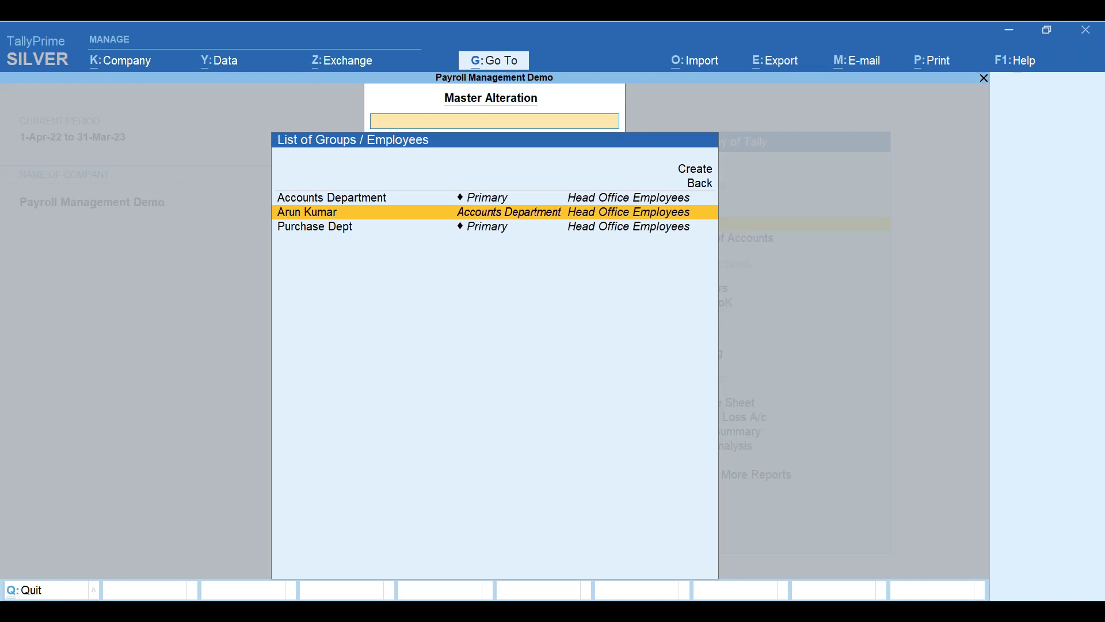
- Open Purchase Dept's salary details and add Basic Salary at 25,000 per month
{"action": "key", "text": "Down"}
{"action": "key", "text": "Return"}
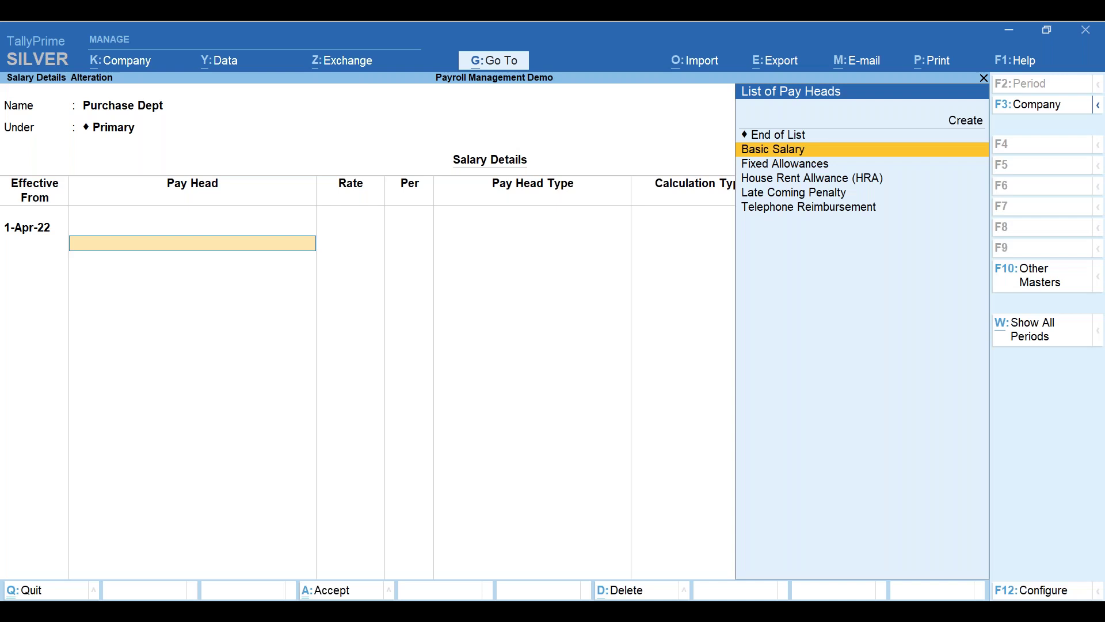
{"action": "key", "text": "Return"}
{"action": "type", "text": "2500"}
{"action": "key", "text": "Return"}
{"action": "key", "text": "BackSpace"}
{"action": "type", "text": "25000"}
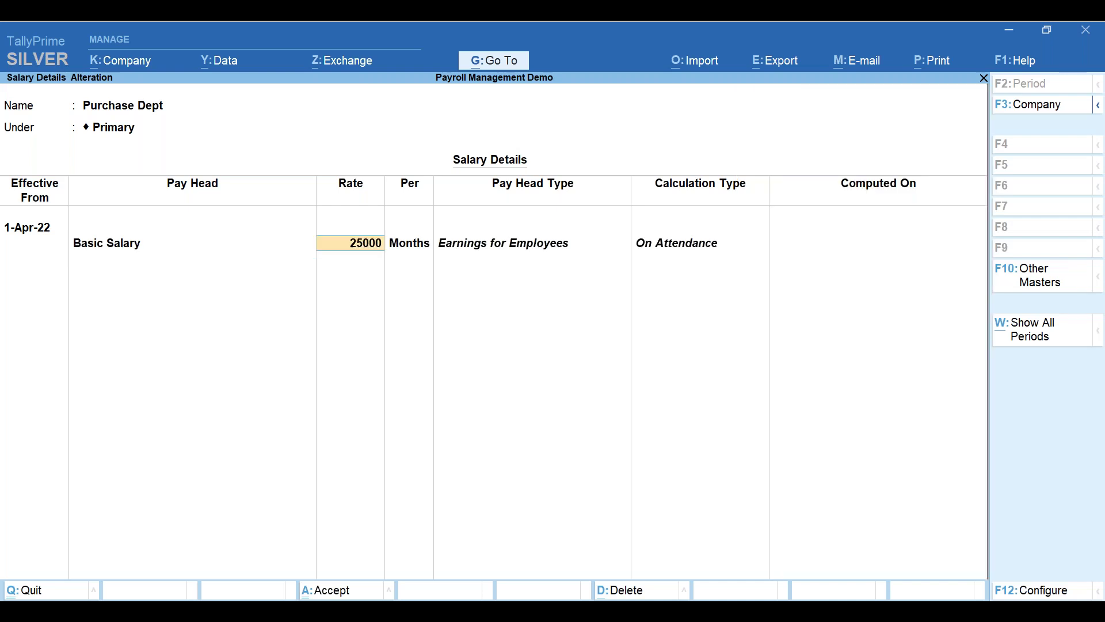
{"action": "key", "text": "Return"}
- Add Fixed Allowances at 1,000 per month, save, and return to the masters list
{"action": "key", "text": "Up"}
{"action": "key", "text": "Return"}
{"action": "type", "text": "1"}
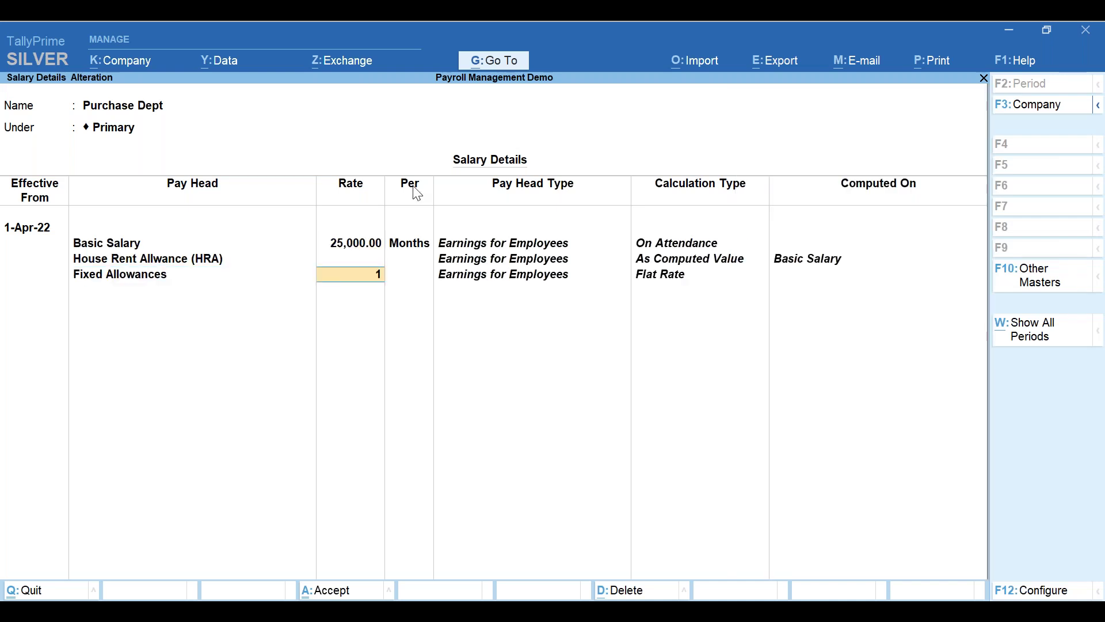
{"action": "type", "text": ",000"}
{"action": "key", "text": "Return"}
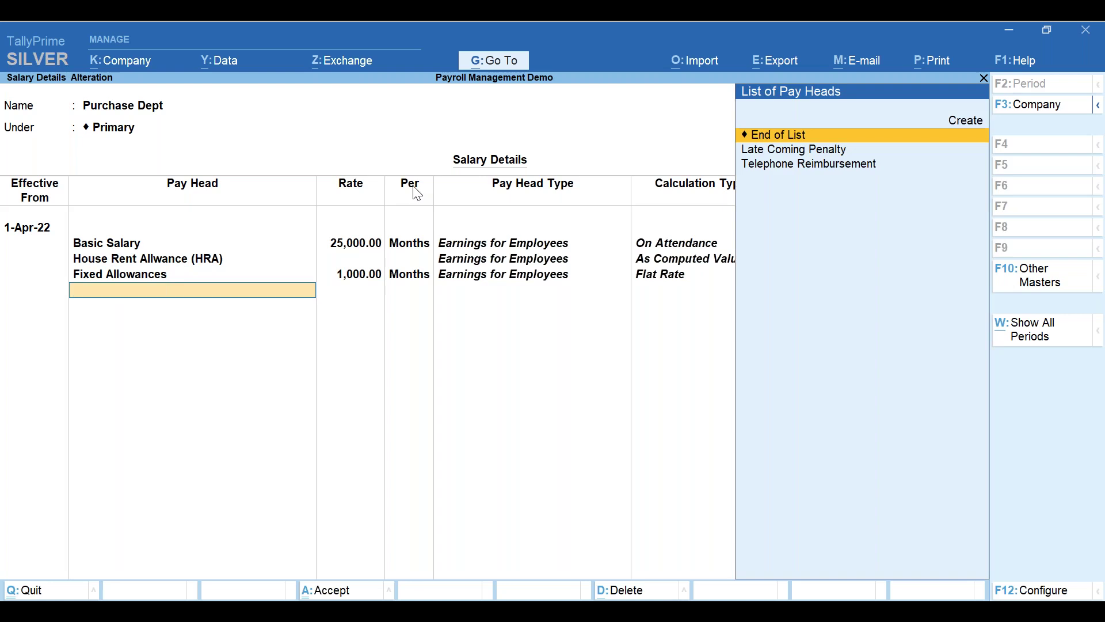
{"action": "key", "text": "Return"}
{"action": "key", "text": "Return"}
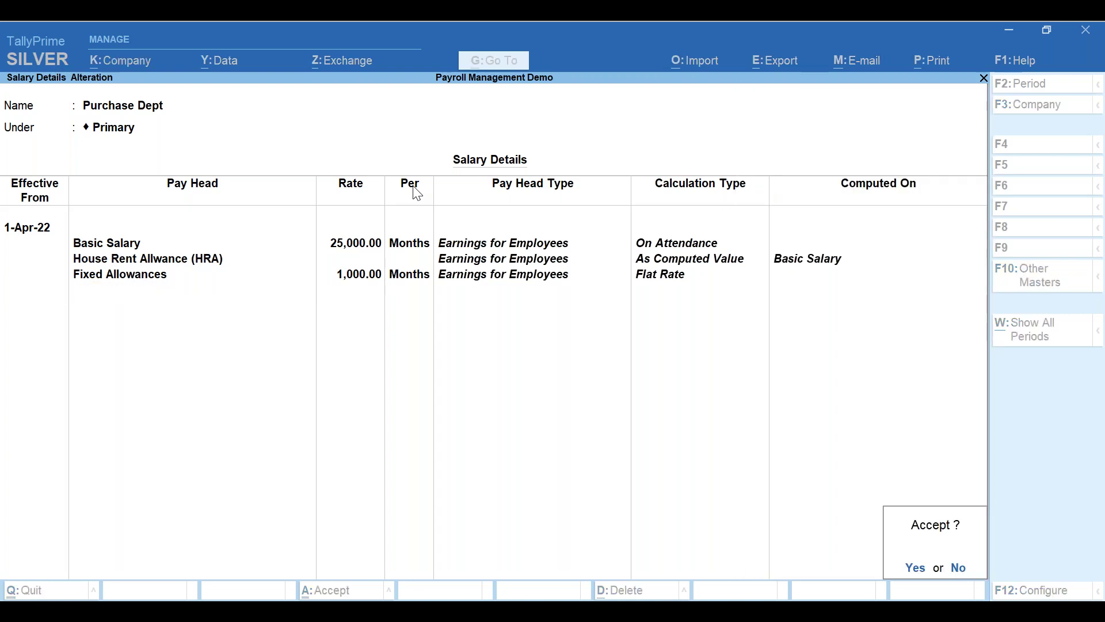
{"action": "key", "text": "Return"}
{"action": "key", "text": "Escape"}
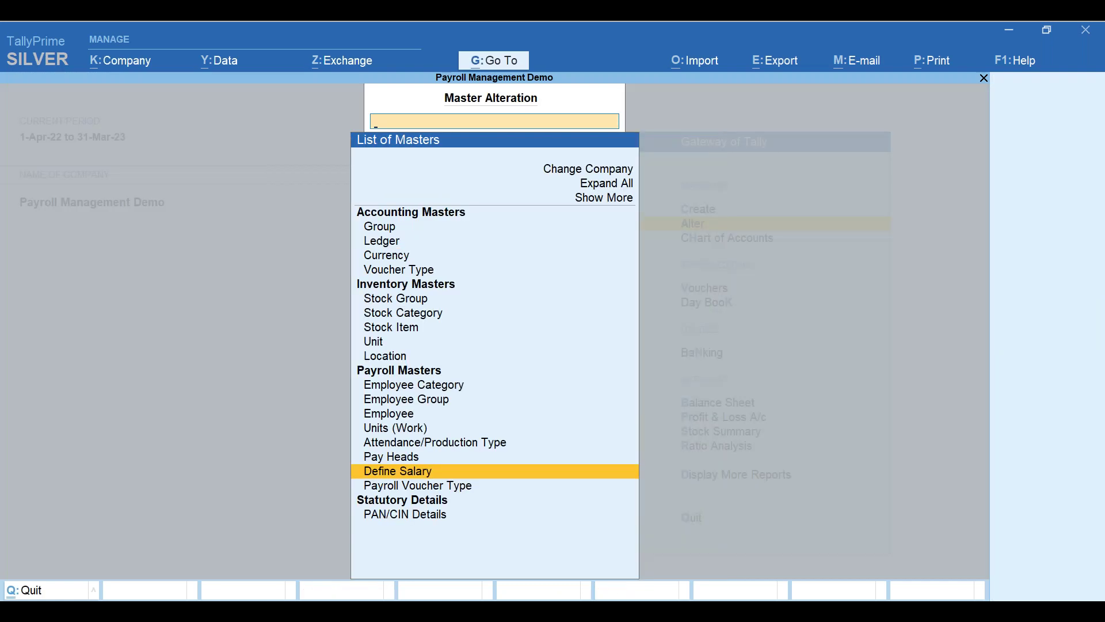
- Start a new employee in Head Office Employees and enter the employee's full name
{"action": "key", "text": "Up"}
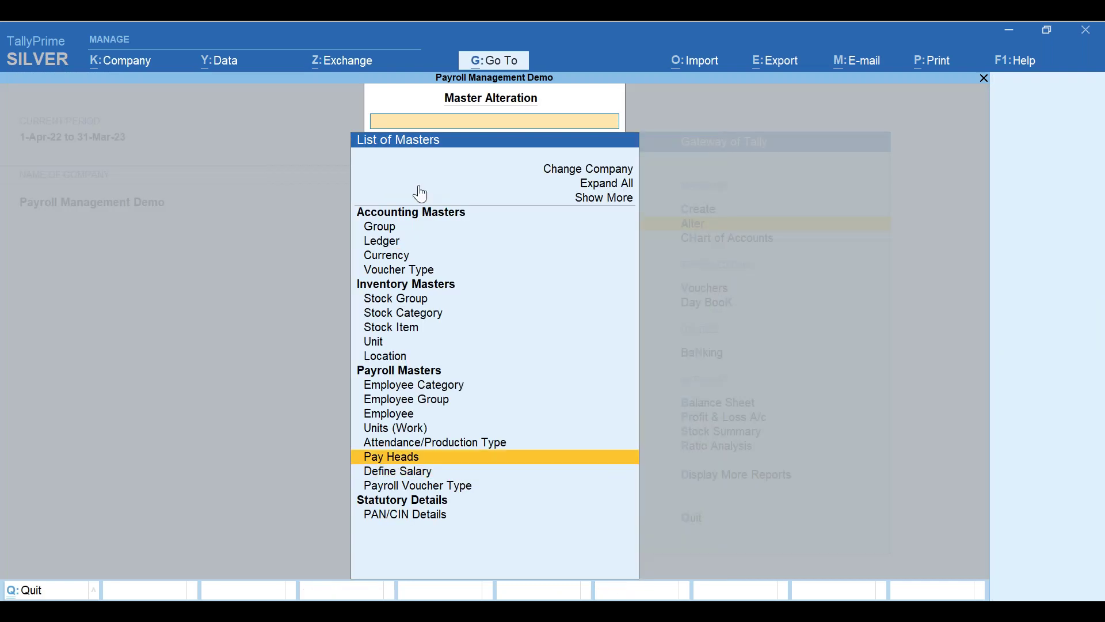
{"action": "key", "text": "Up"}
{"action": "key", "text": "Up"}
{"action": "key", "text": "Up"}
{"action": "key", "text": "Return"}
{"action": "key", "text": "Up"}
{"action": "key", "text": "Return"}
{"action": "key", "text": "Up"}
{"action": "key", "text": "Return"}
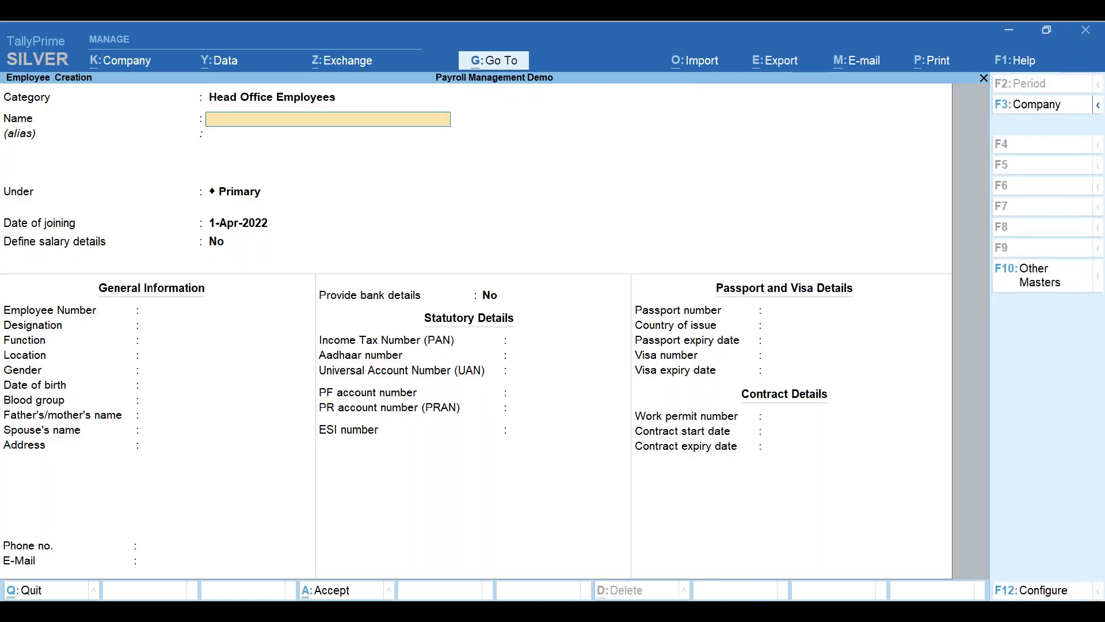
{"action": "key", "text": "Return"}
- Place the employee under Purchase Dept, joining 1-Jan-2019, and save the record
{"action": "key", "text": "Return"}
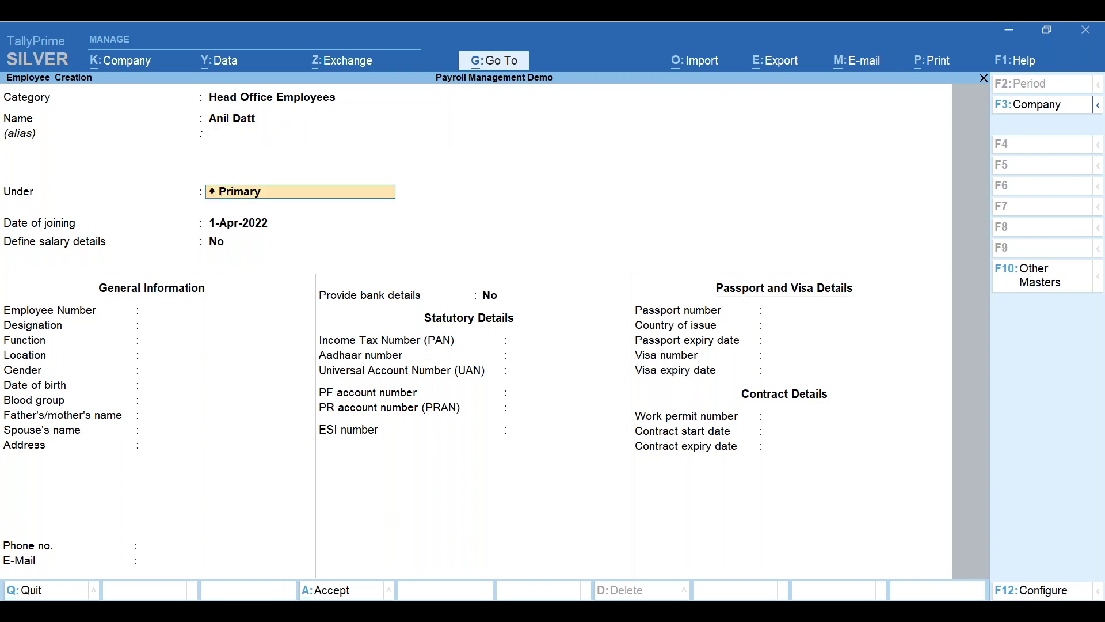
{"action": "key", "text": "Down"}
{"action": "key", "text": "Down"}
{"action": "key", "text": "Return"}
{"action": "type", "text": "ajan"}
{"action": "key", "text": "BackSpace"}
{"action": "key", "text": "BackSpace"}
{"action": "key", "text": "BackSpace"}
{"action": "key", "text": "BackSpace"}
{"action": "type", "text": "1jan2019"}
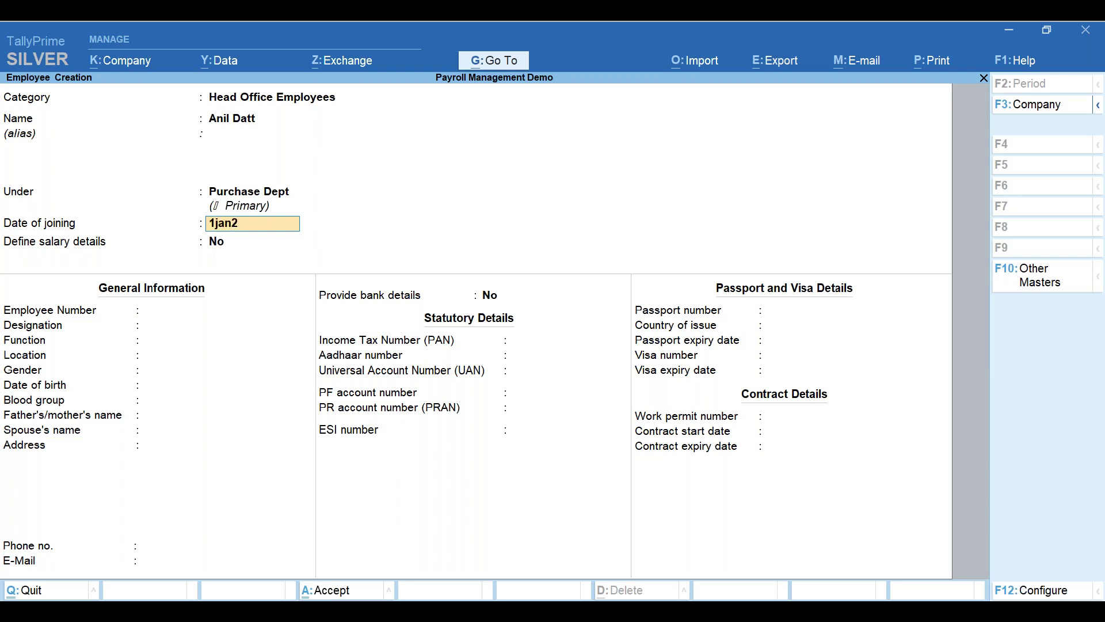
{"action": "key", "text": "Return"}
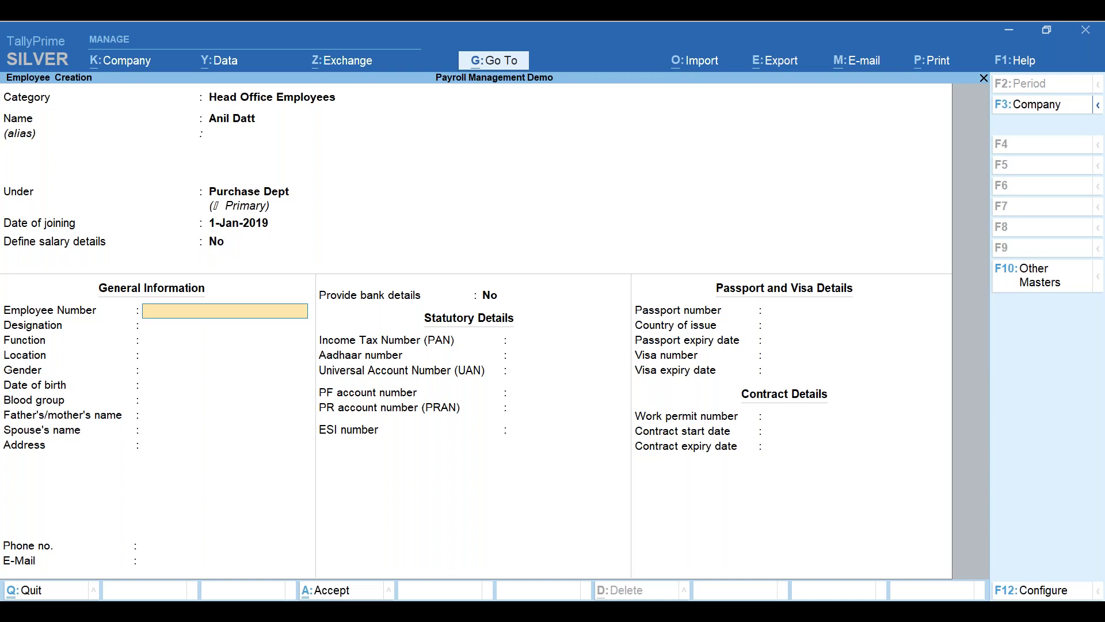
{"action": "key", "text": "ctrl+a"}
{"action": "key", "text": "Escape"}
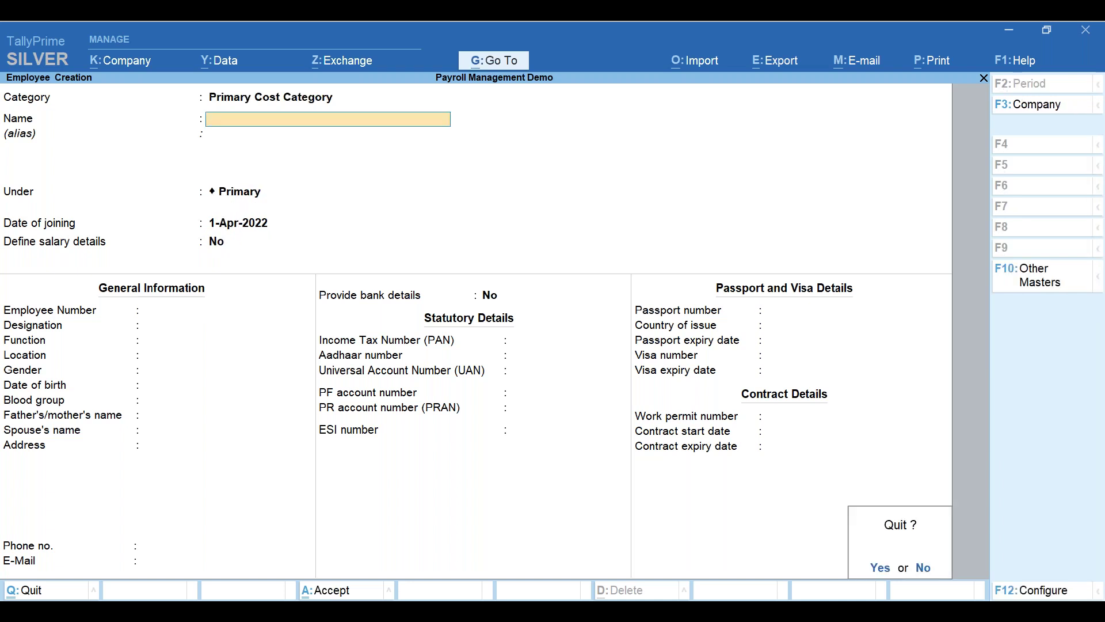
- Leave employee creation and open salary details for the newly created employee
{"action": "key", "text": "y"}
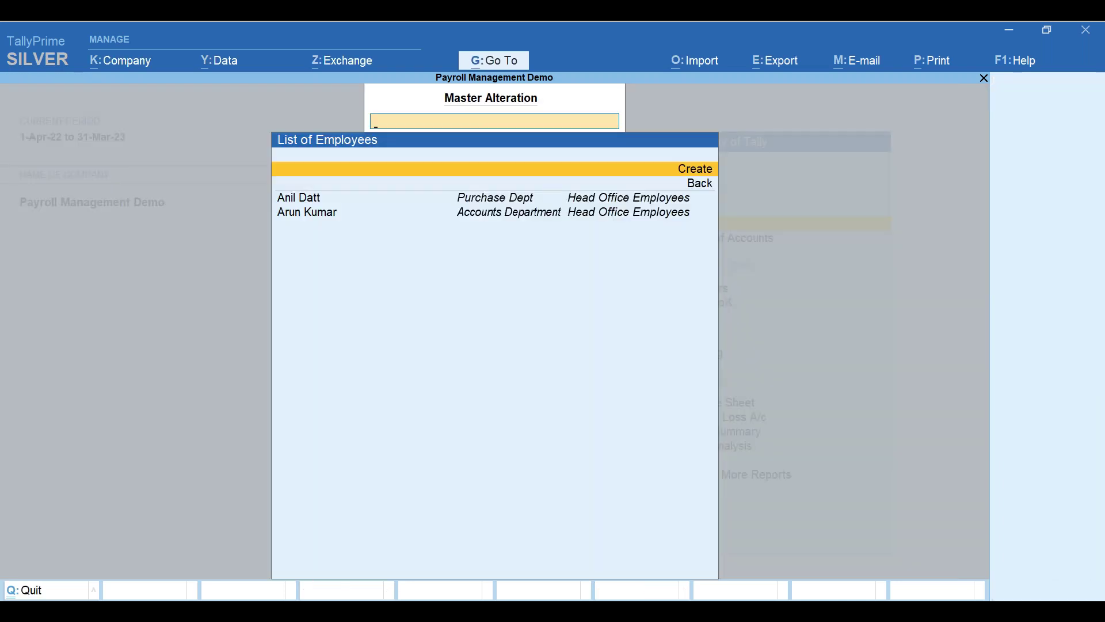
{"action": "key", "text": "Escape"}
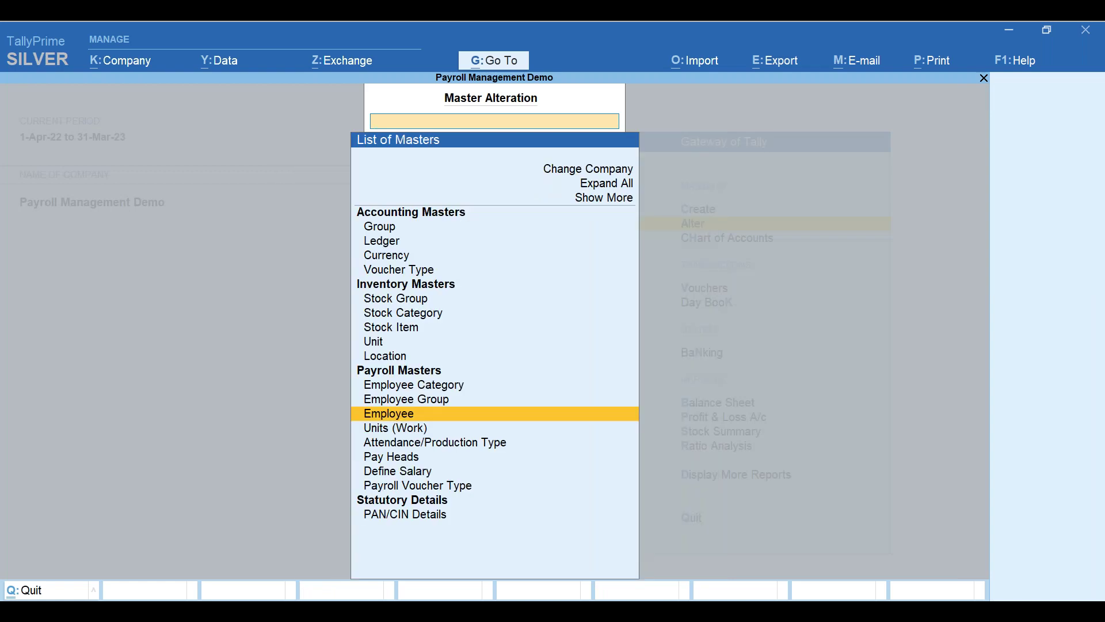
{"action": "key", "text": "Down"}
{"action": "key", "text": "Down"}
{"action": "key", "text": "Down"}
{"action": "key", "text": "Down"}
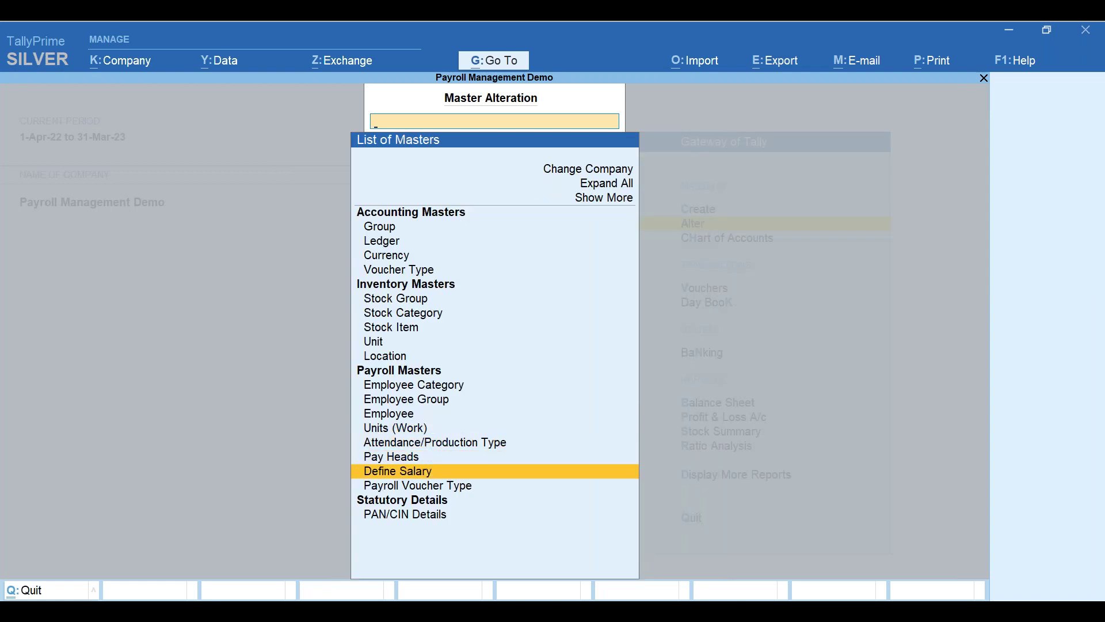
{"action": "key", "text": "Return"}
{"action": "key", "text": "Down"}
{"action": "key", "text": "Down"}
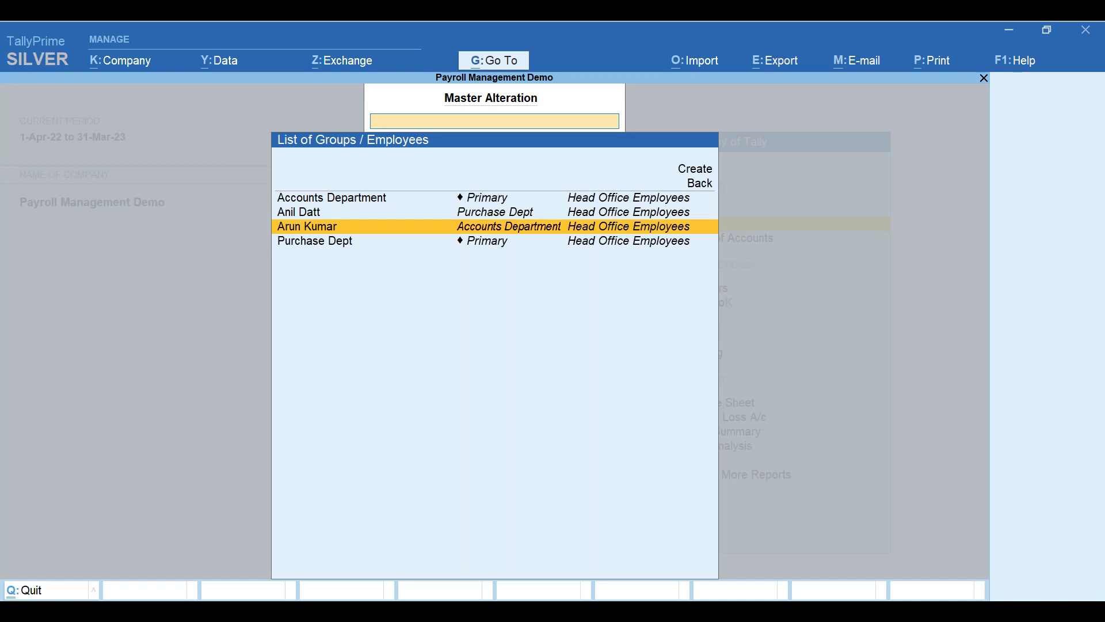
{"action": "key", "text": "Up"}
{"action": "key", "text": "Return"}
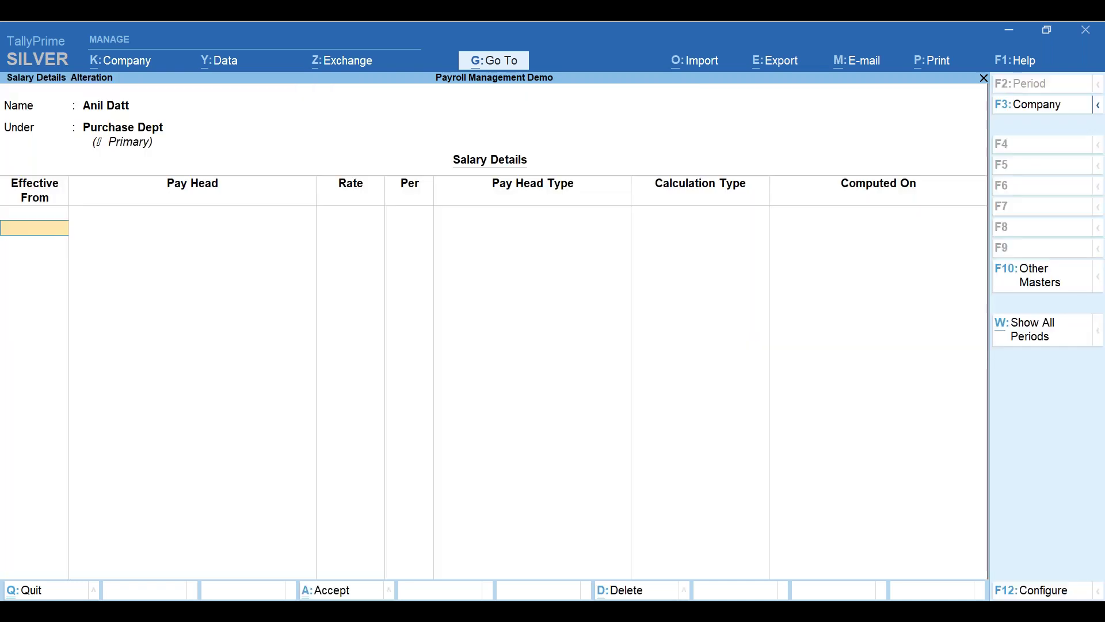
- Effective 1-Apr-22, copy the group's pay heads and set Basic Salary to 1,200
{"action": "key", "text": "Return"}
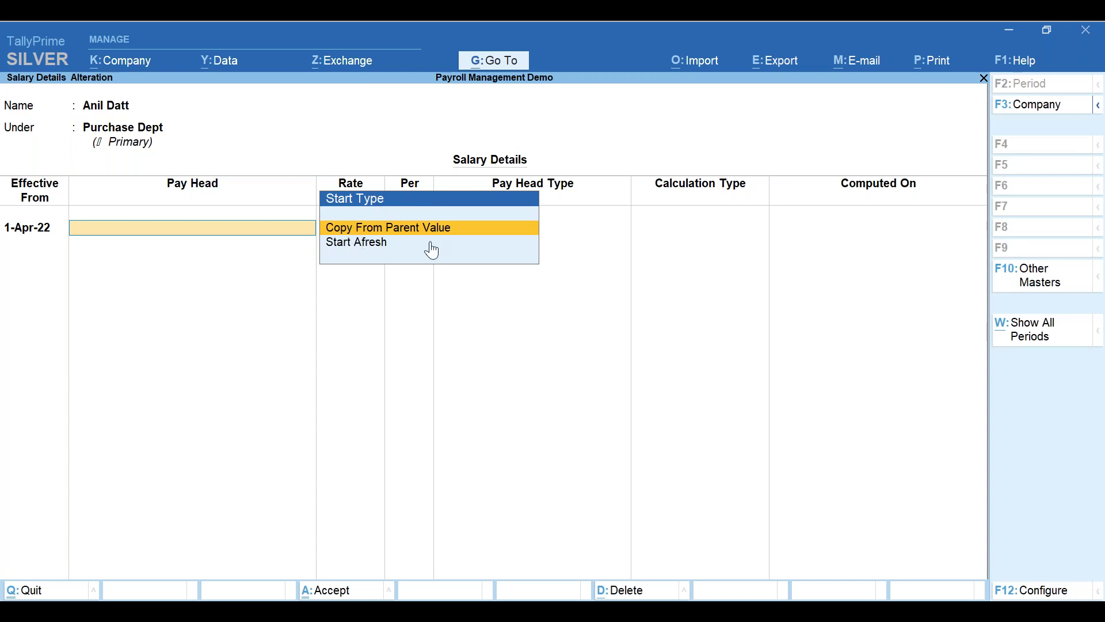
{"action": "key", "text": "Return"}
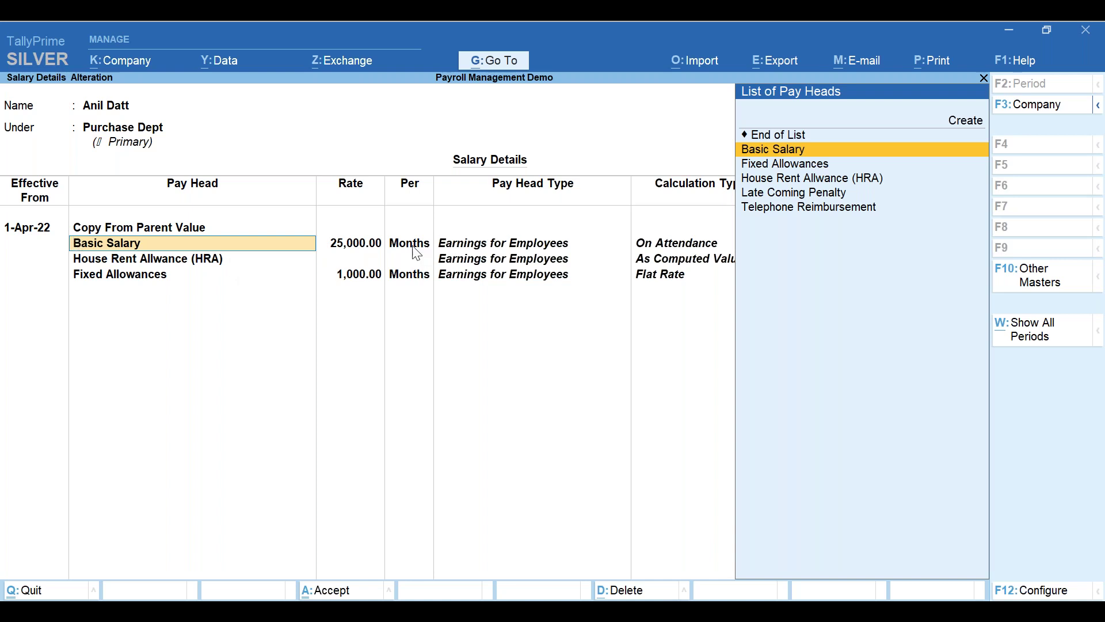
{"action": "key", "text": "Return"}
{"action": "type", "text": "1200"}
{"action": "key", "text": "Return"}
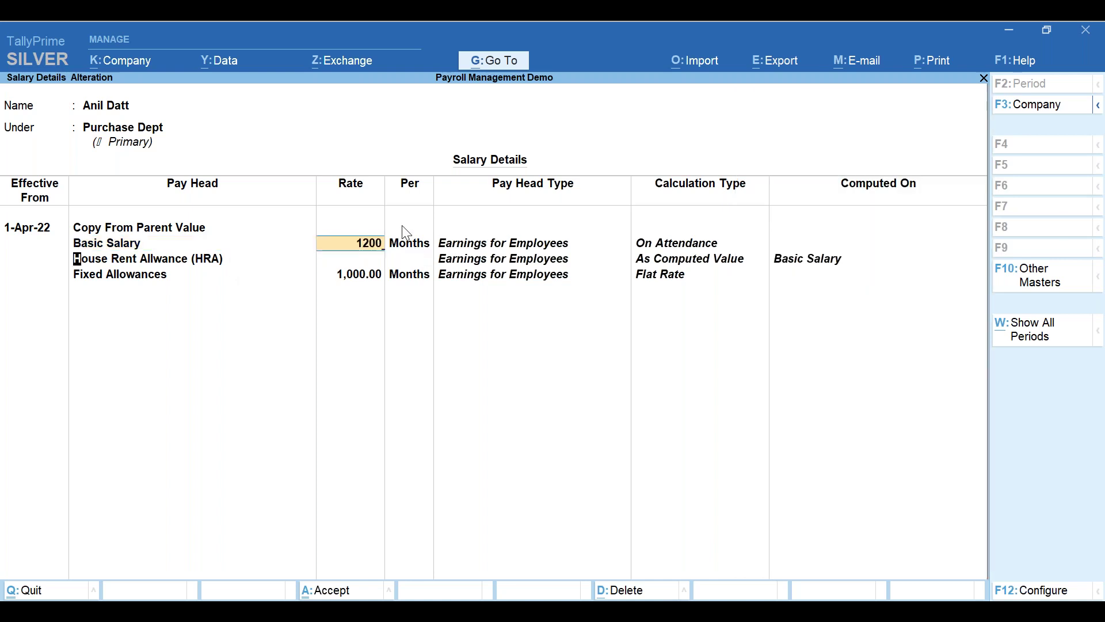
{"action": "key", "text": "Return"}
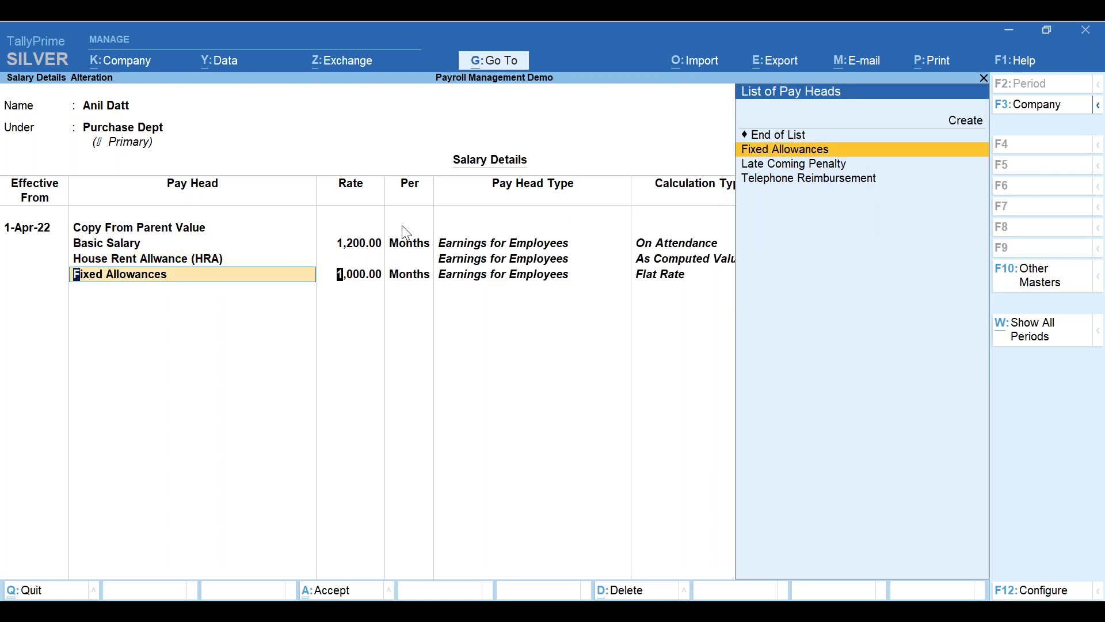
{"action": "key", "text": "Return"}
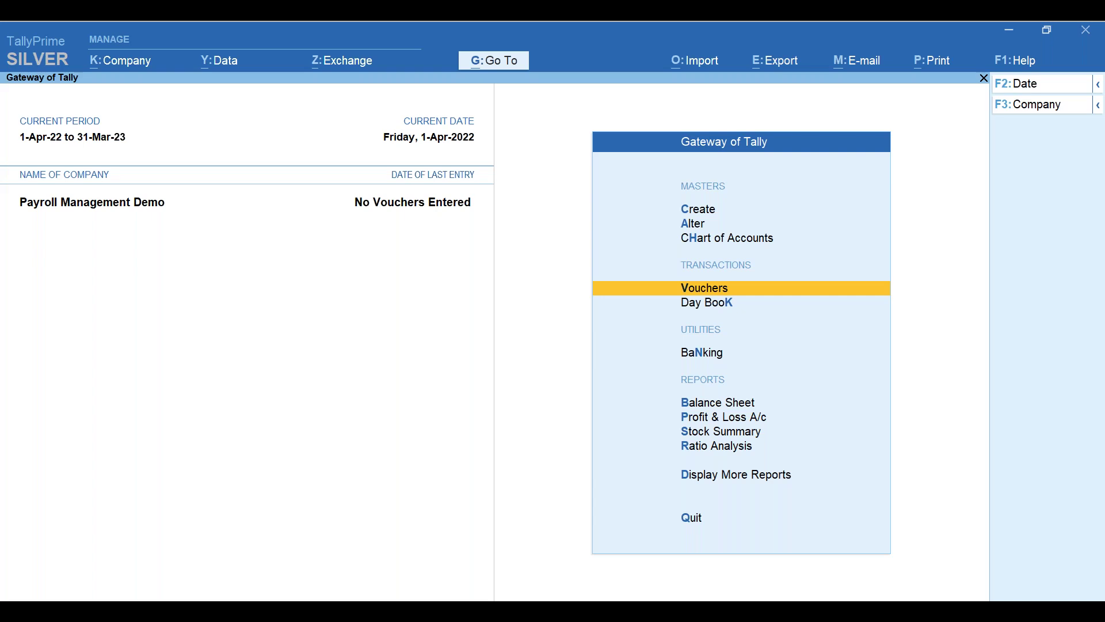
- From voucher entry, pick Attendance from Other Vouchers to begin a new voucher
{"action": "key", "text": "Return"}
{"action": "left_click", "coordinate": [1026, 270]}
{"action": "key", "text": "Down"}
{"action": "key", "text": "Down"}
{"action": "key", "text": "Down"}
{"action": "key", "text": "Down"}
{"action": "key", "text": "Down"}
{"action": "key", "text": "Down"}
{"action": "key", "text": "Down"}
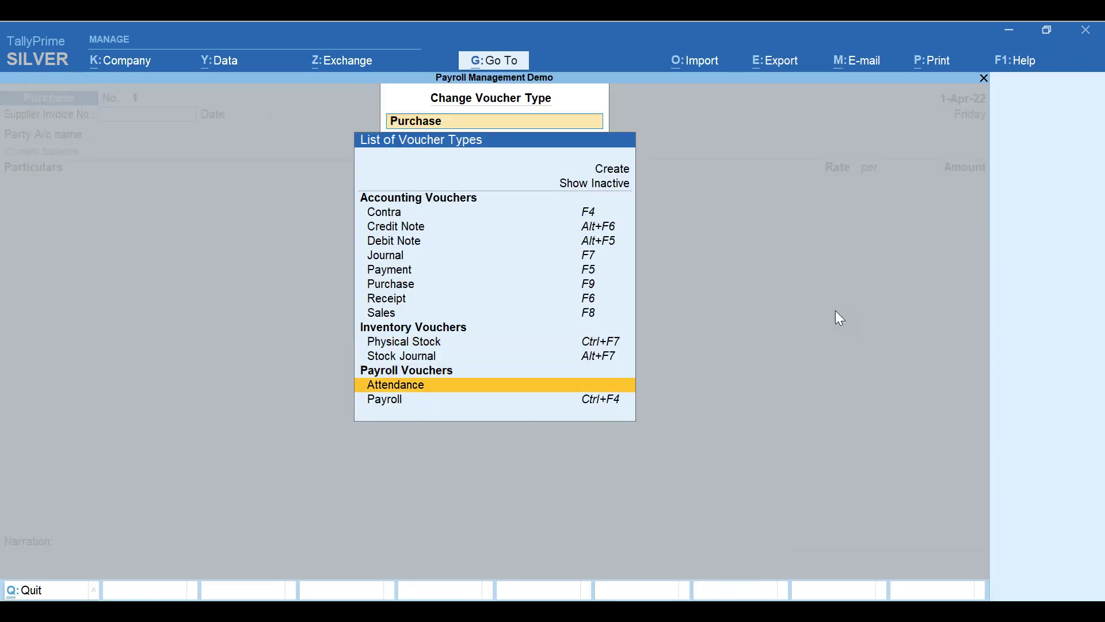
{"action": "key", "text": "Down"}
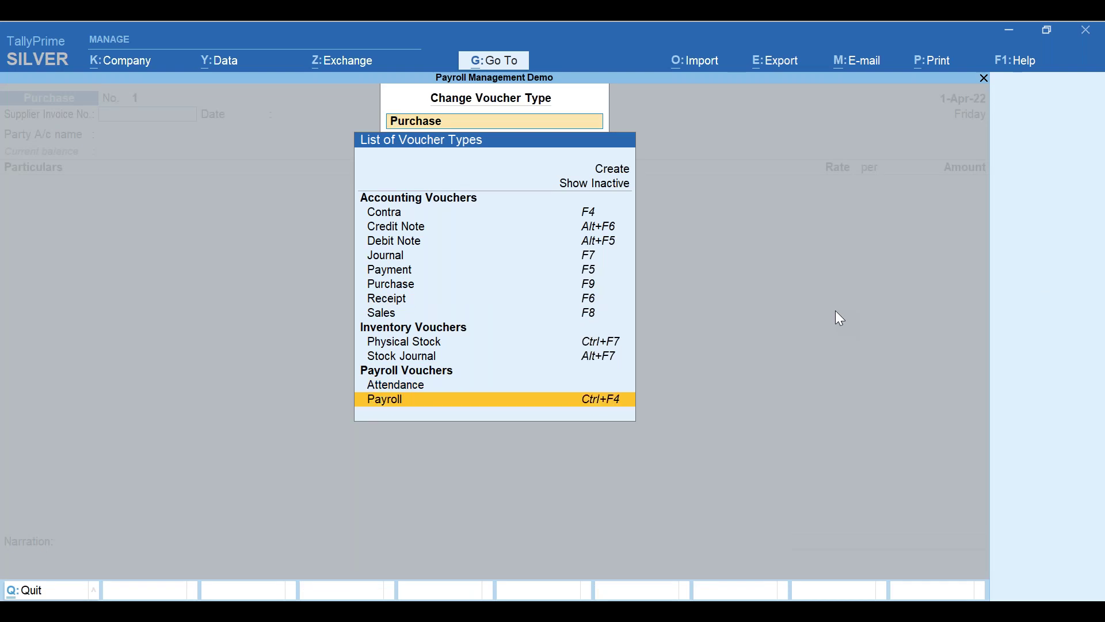
{"action": "key", "text": "Up"}
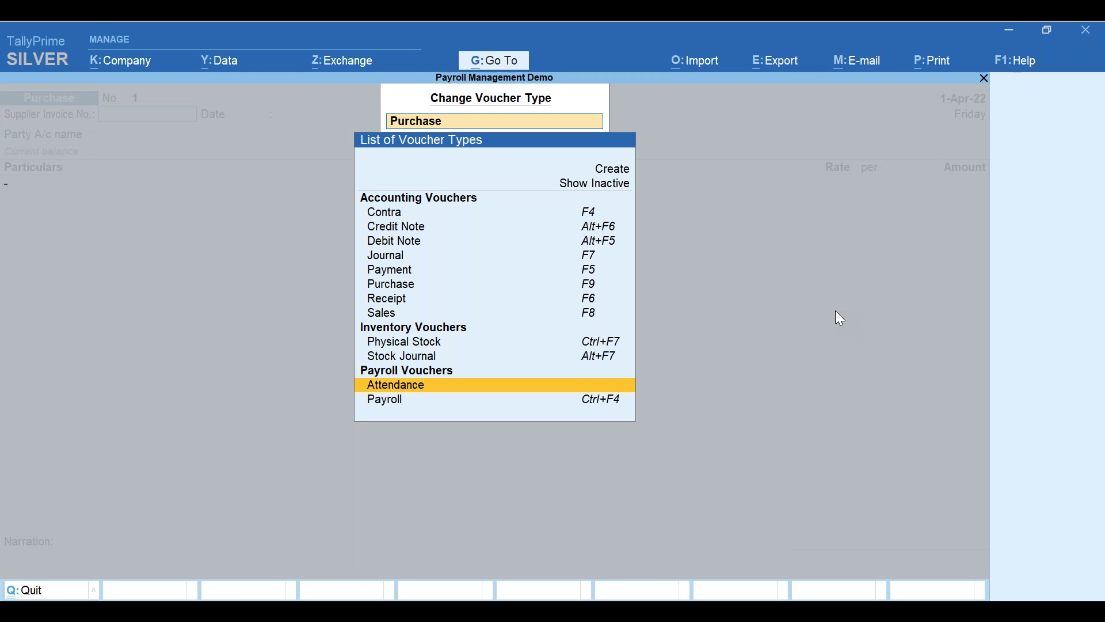
{"action": "key", "text": "Return"}
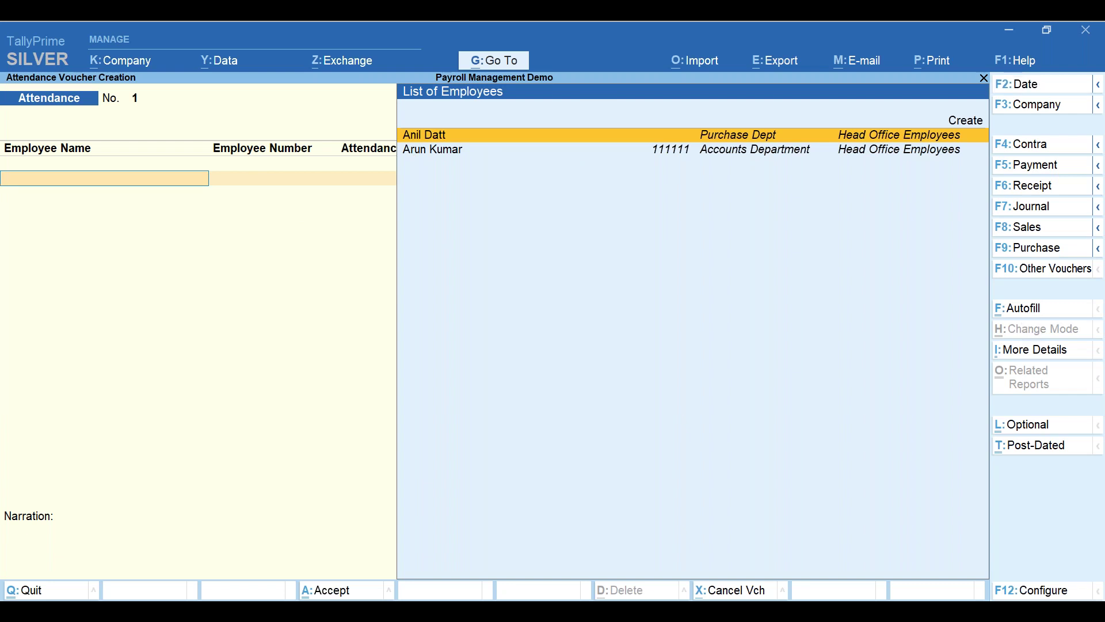
- Change the voucher date to 30-Apr-22
{"action": "key", "text": "F2"}
{"action": "type", "text": "30.4"}
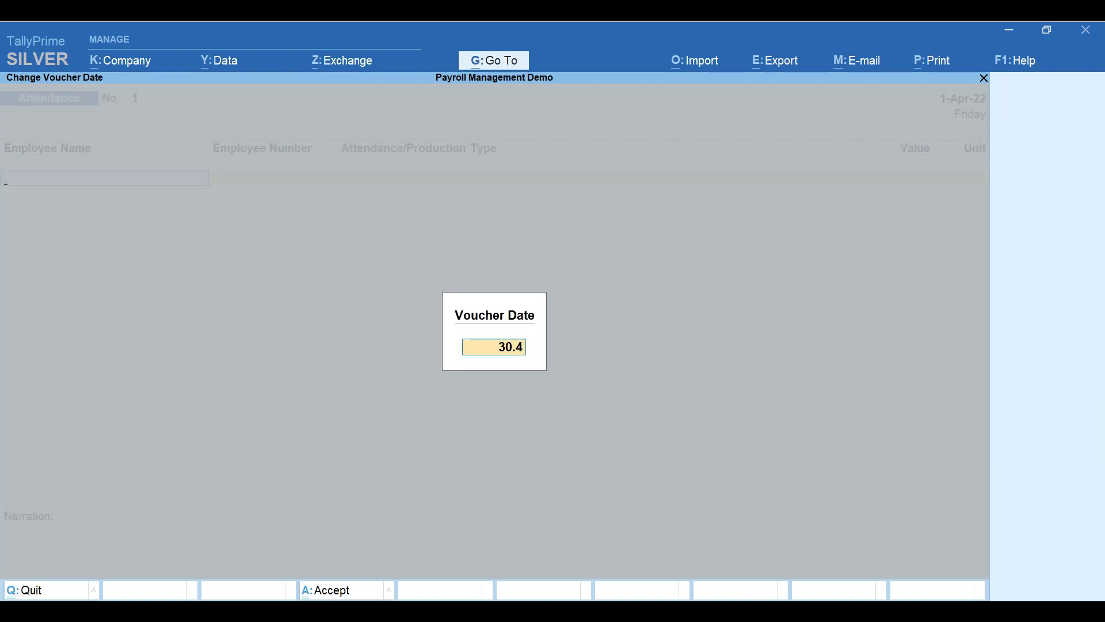
{"action": "key", "text": "Return"}
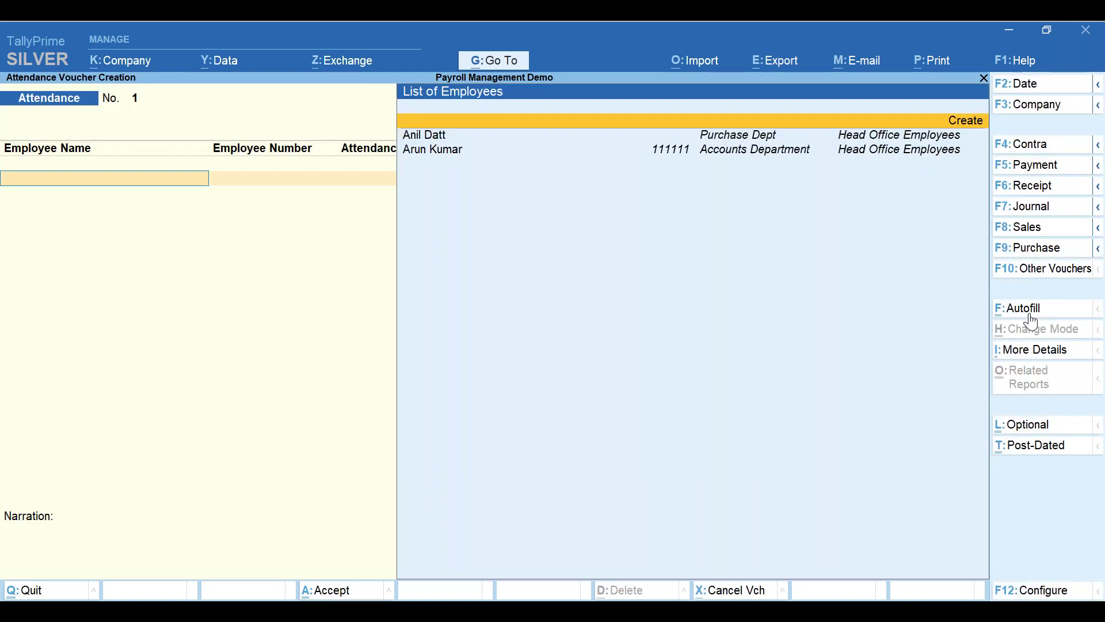
- Autofill attendance for All Items with Present Days, default value 0, sorted by employee name
{"action": "left_click", "coordinate": [1032, 314]}
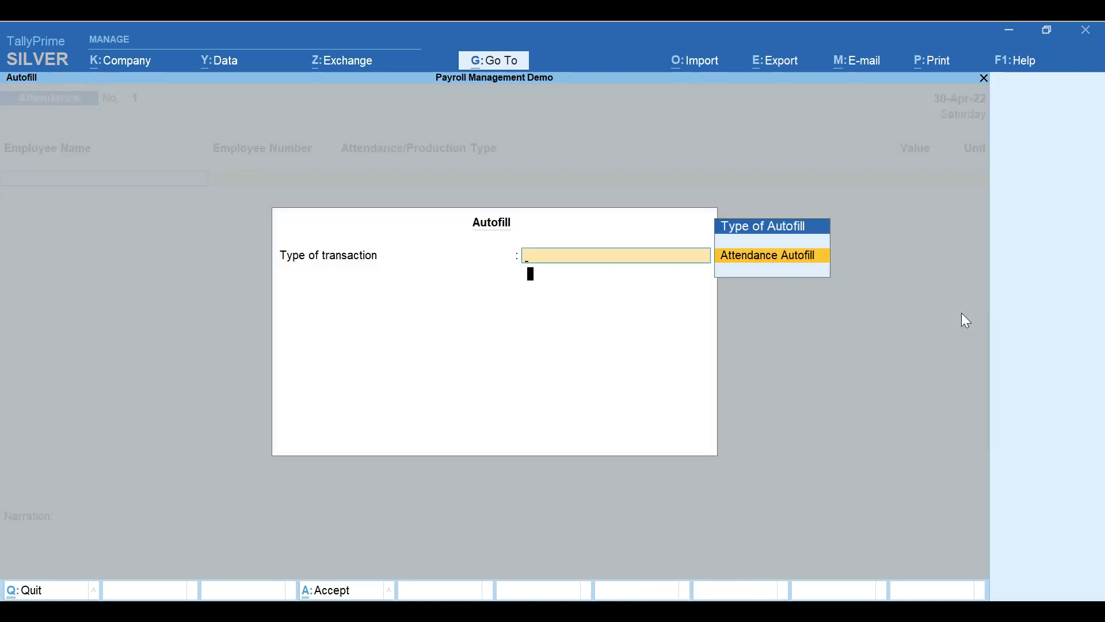
{"action": "key", "text": "Return"}
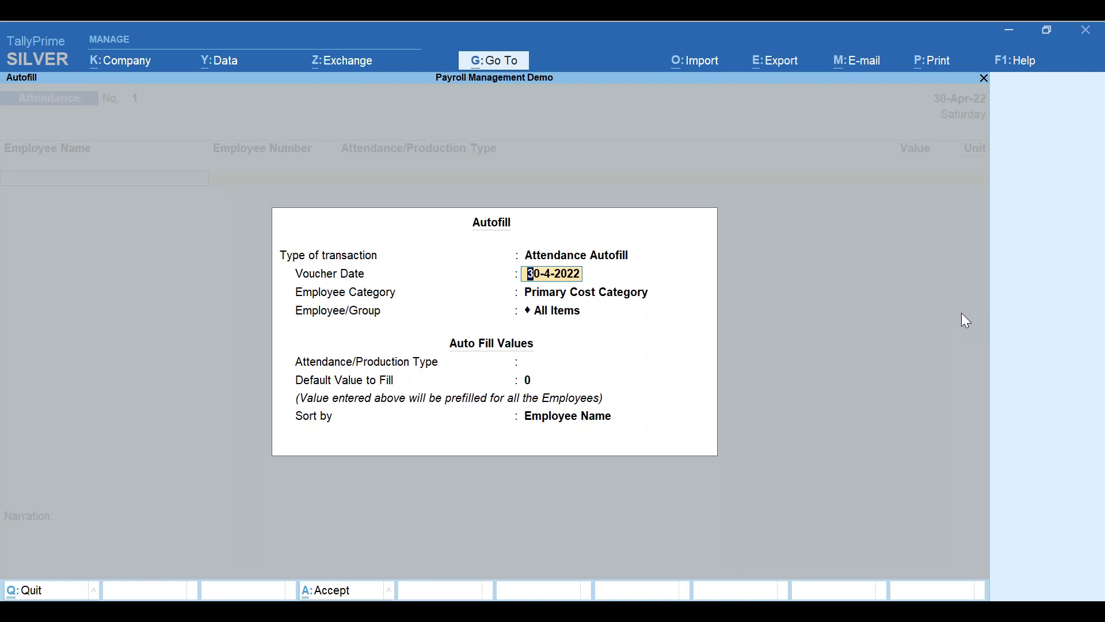
{"action": "key", "text": "Return"}
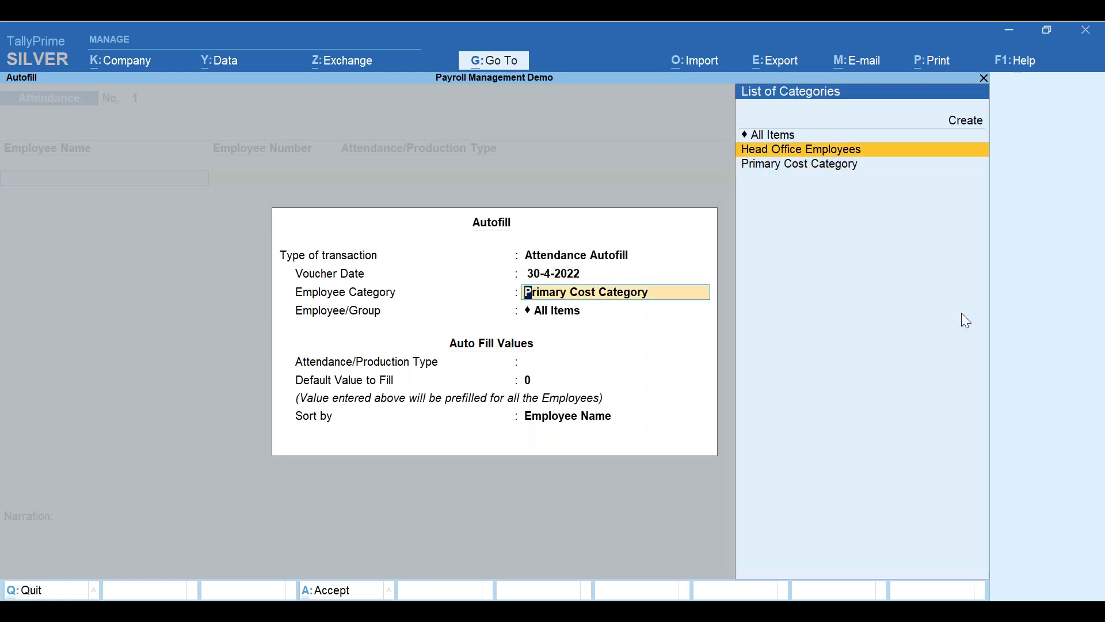
{"action": "key", "text": "Up"}
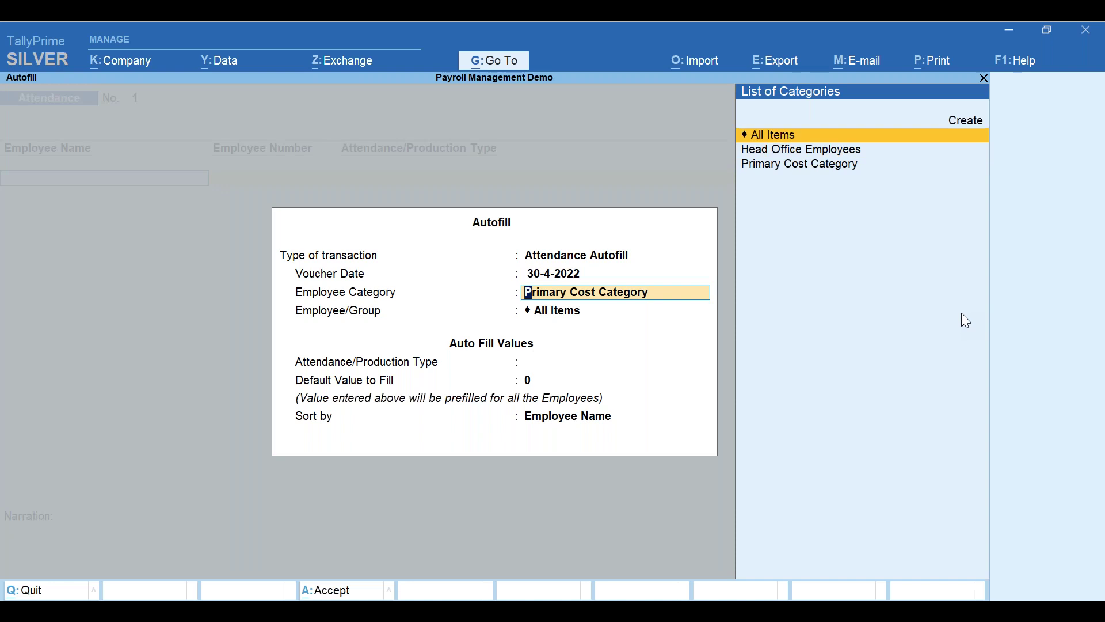
{"action": "key", "text": "Down"}
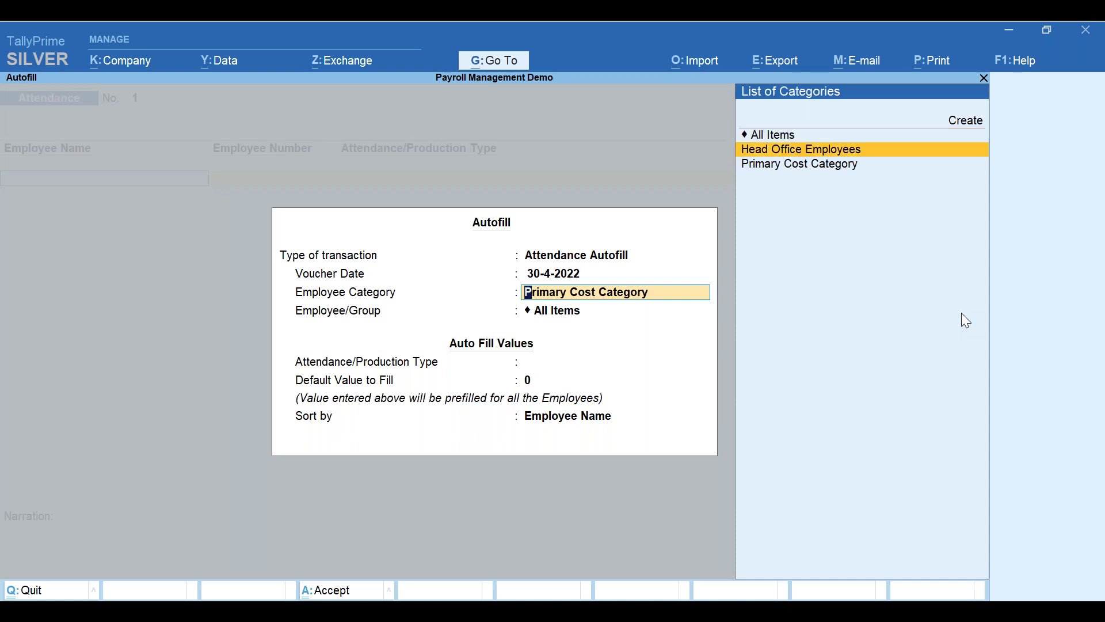
{"action": "key", "text": "Up"}
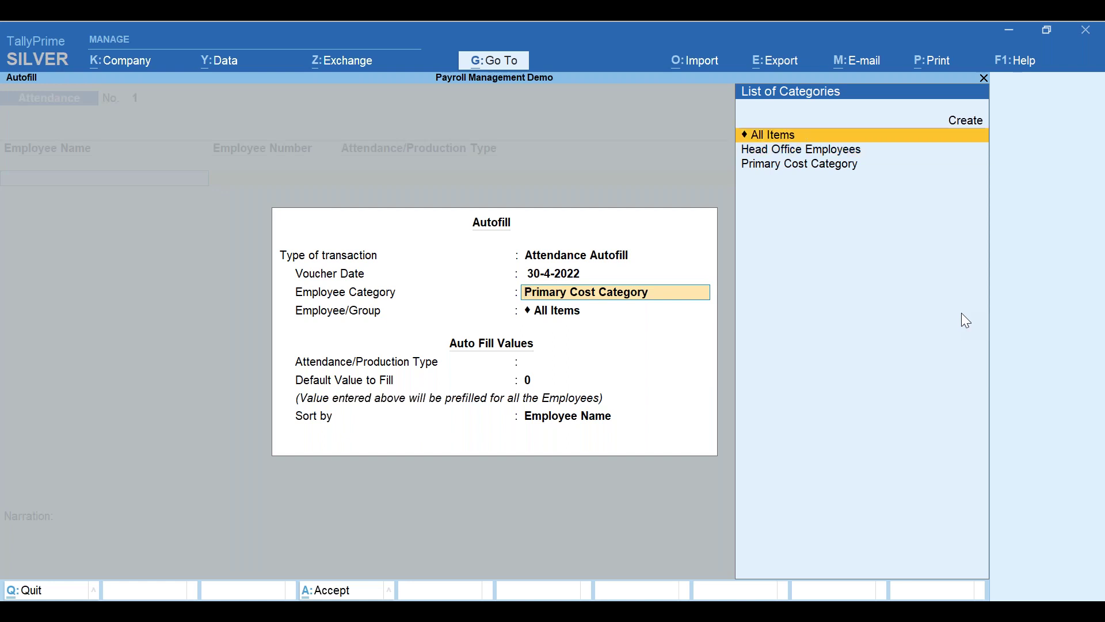
{"action": "key", "text": "Return"}
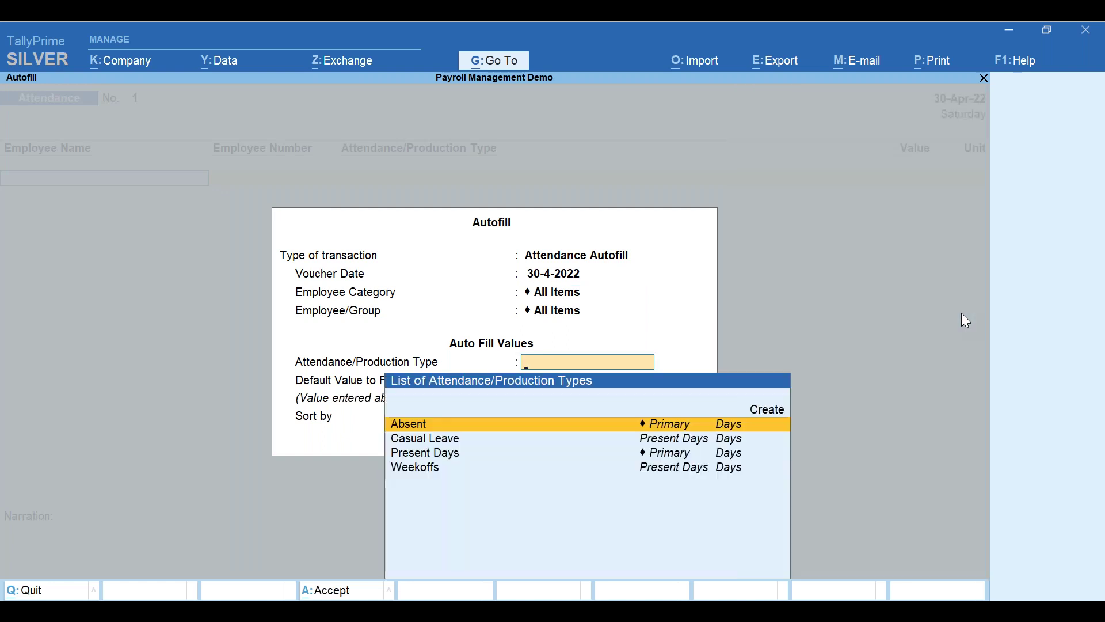
{"action": "key", "text": "Down"}
{"action": "key", "text": "Down"}
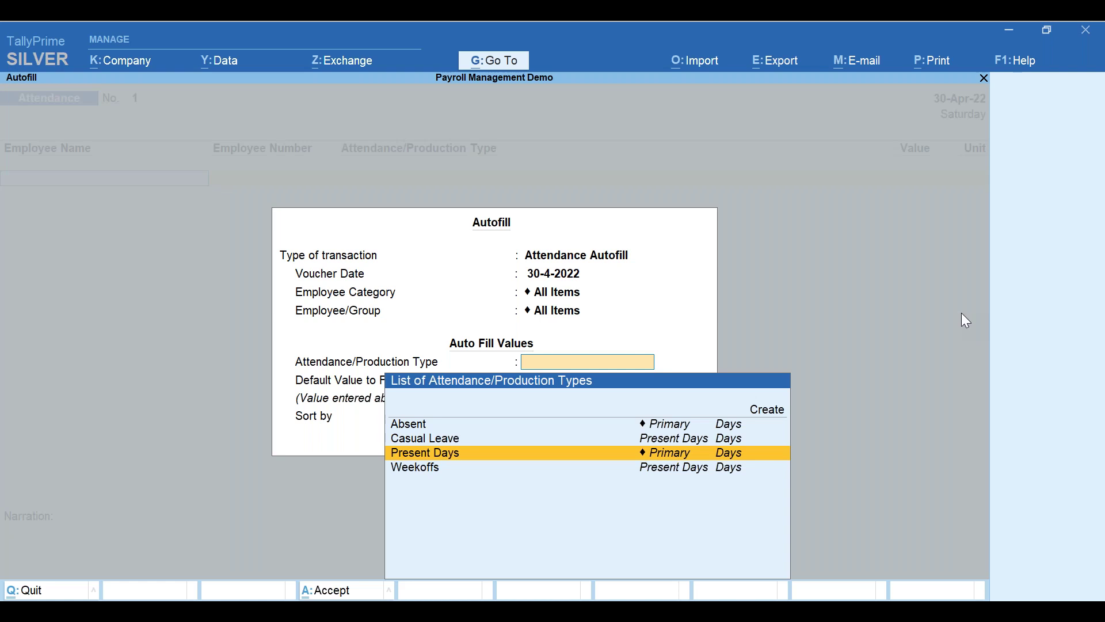
{"action": "key", "text": "Return"}
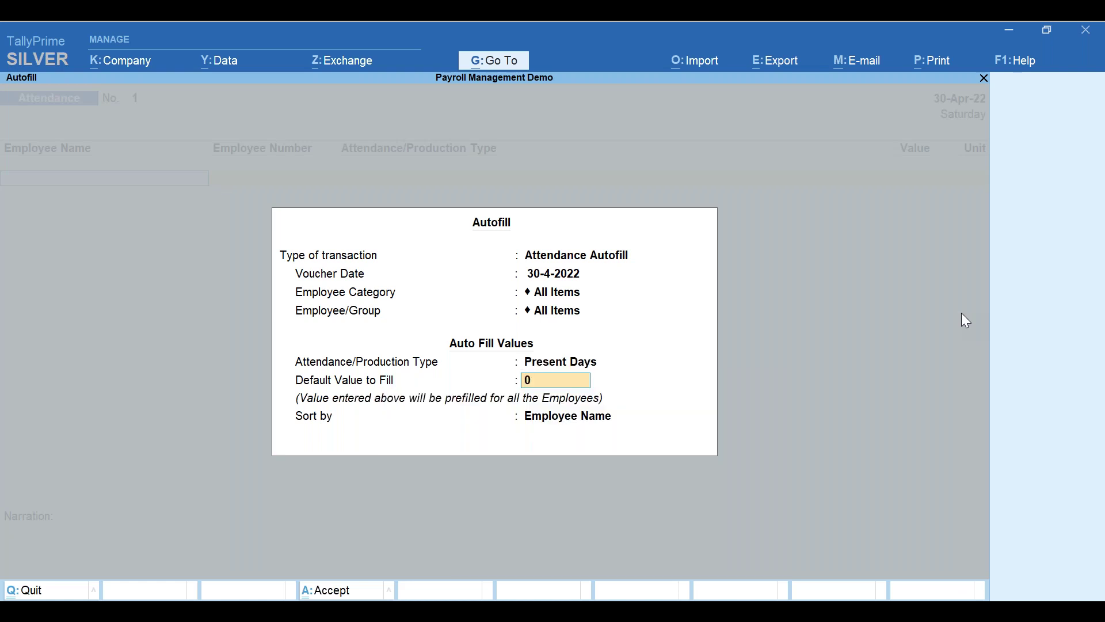
{"action": "key", "text": "Return"}
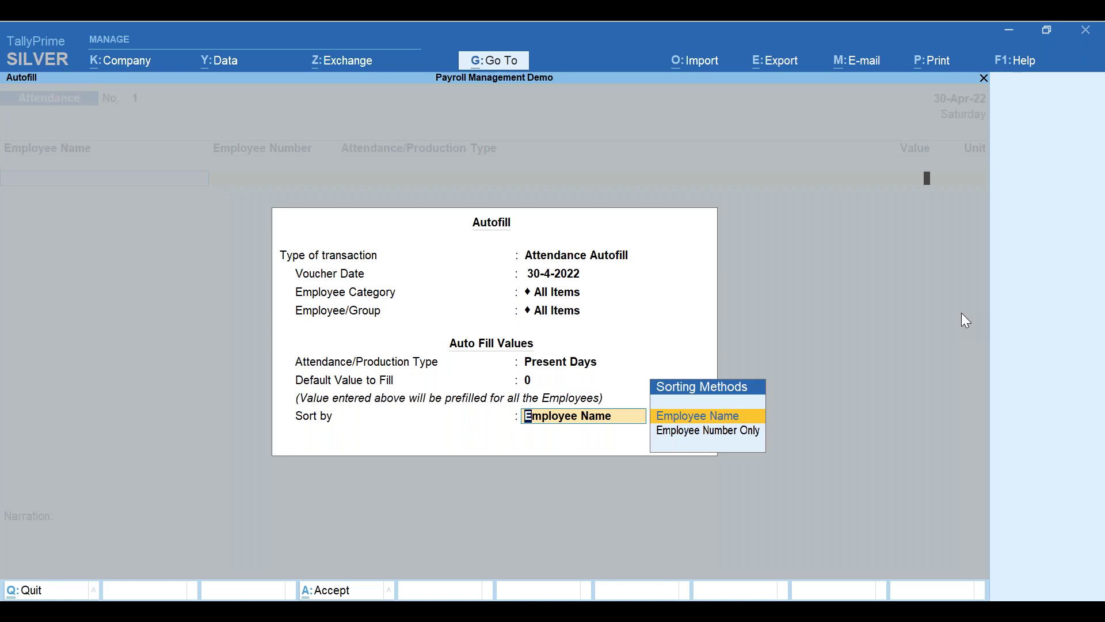
{"action": "key", "text": "Return"}
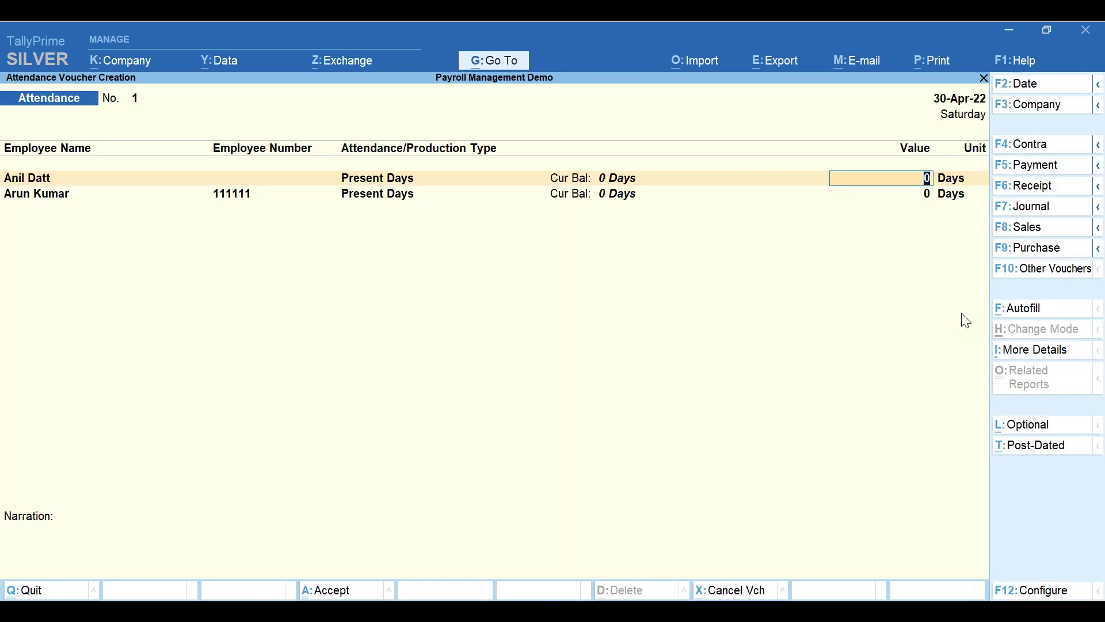
- Enter 10 present days for the first employee and 26 for the second, then accept
{"action": "type", "text": "10"}
{"action": "key", "text": "Return"}
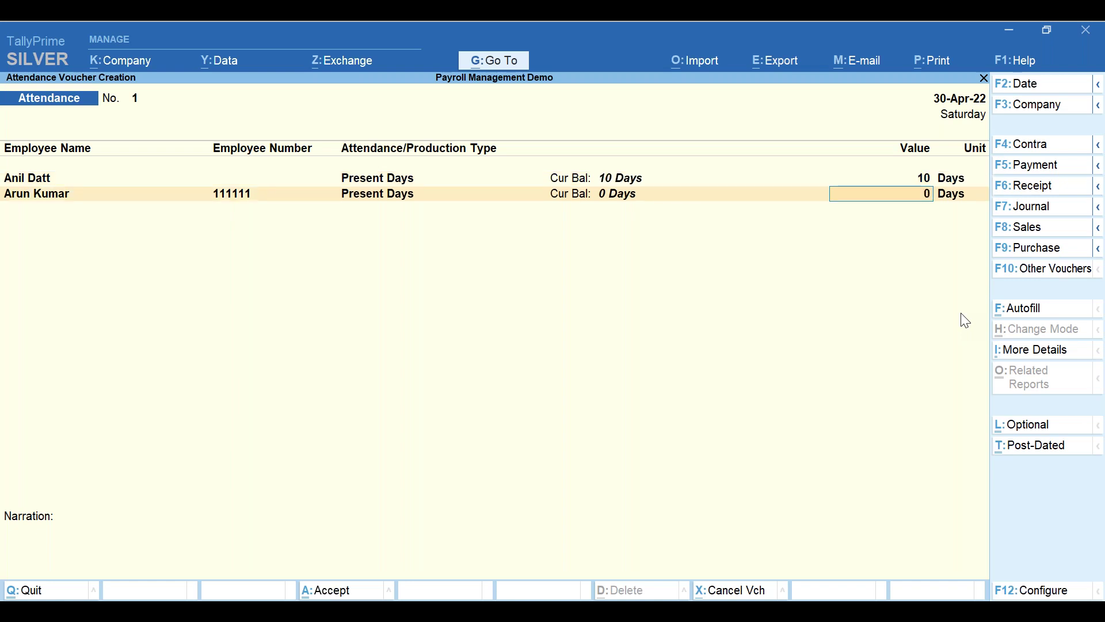
{"action": "type", "text": "26"}
{"action": "key", "text": "Return"}
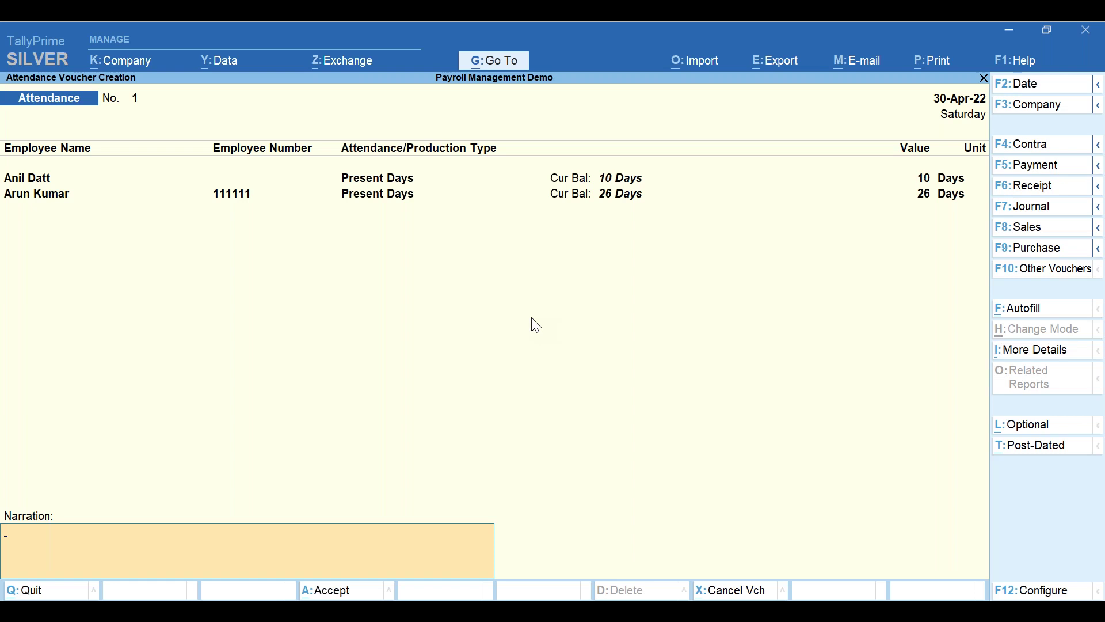
{"action": "key", "text": "Return"}
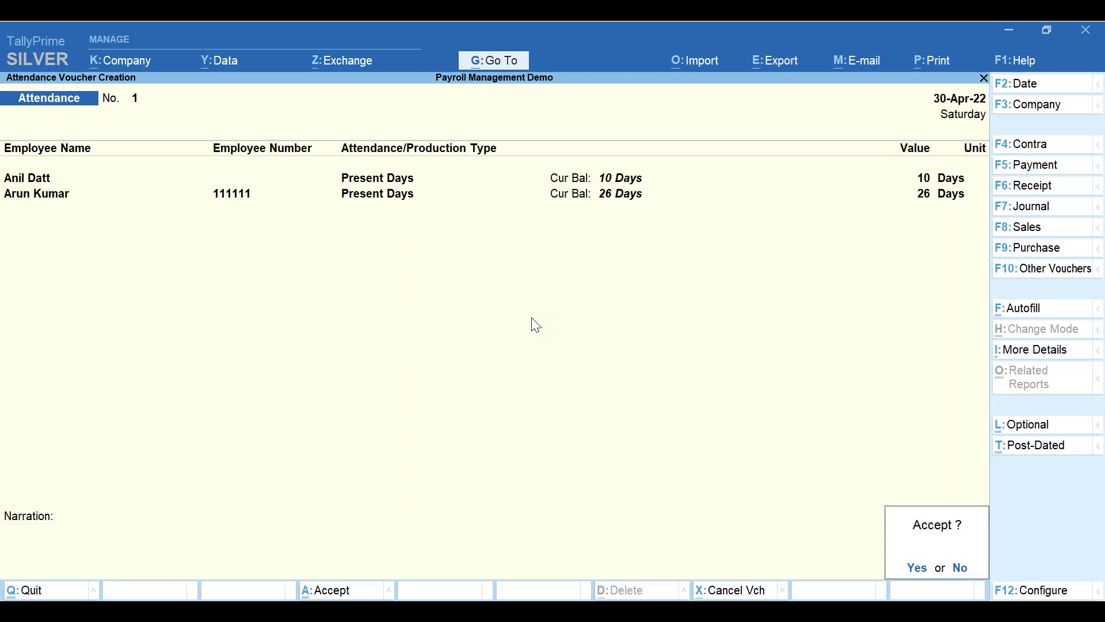
{"action": "key", "text": "Return"}
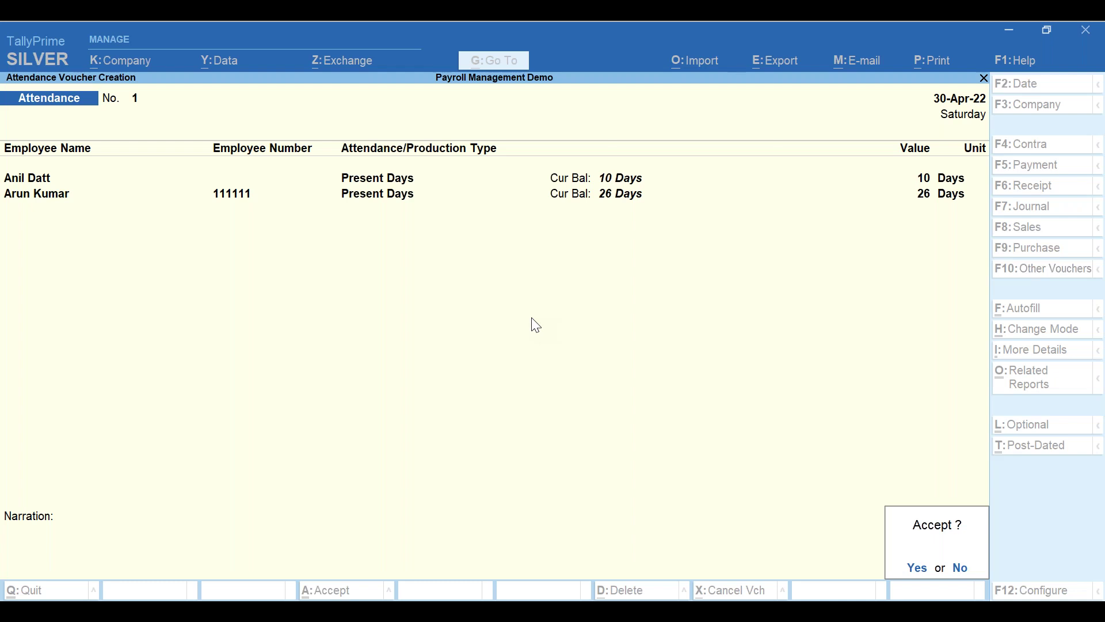
- Save voucher No. 1, then record 2 Absent and 2 Weekoff days in voucher No. 2 and save
{"action": "key", "text": "Return"}
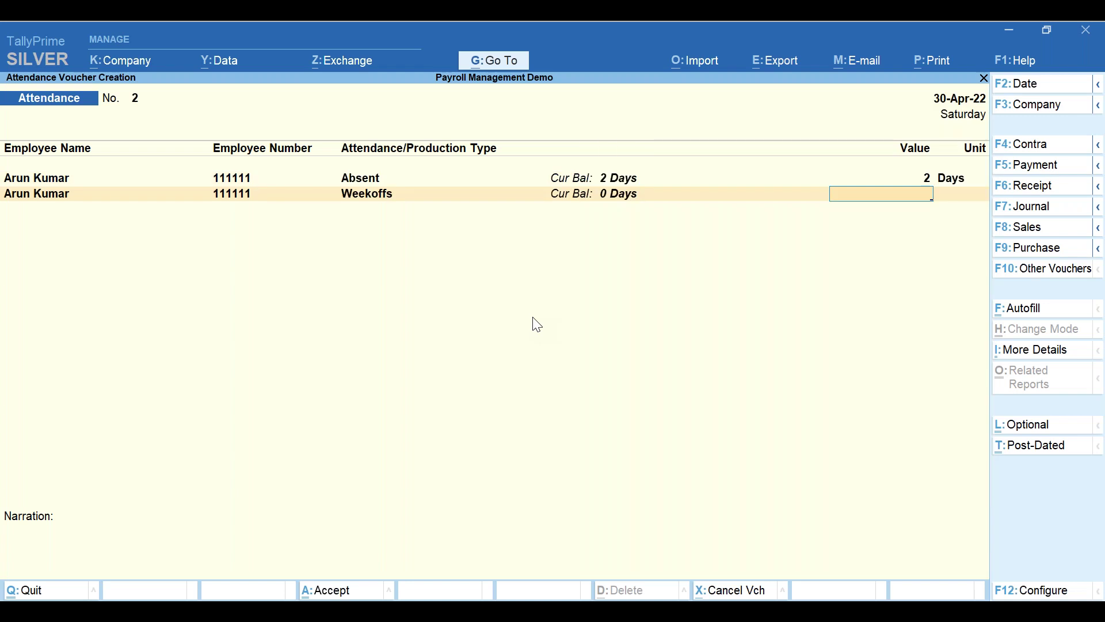
{"action": "type", "text": "2"}
{"action": "key", "text": "Return"}
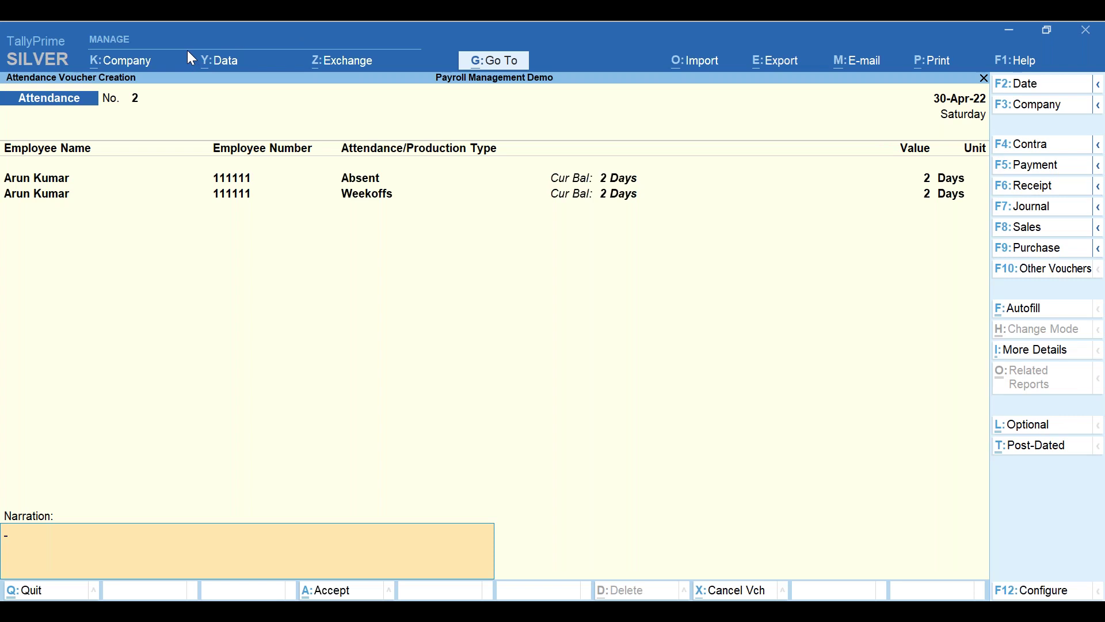
{"action": "key", "text": "Return"}
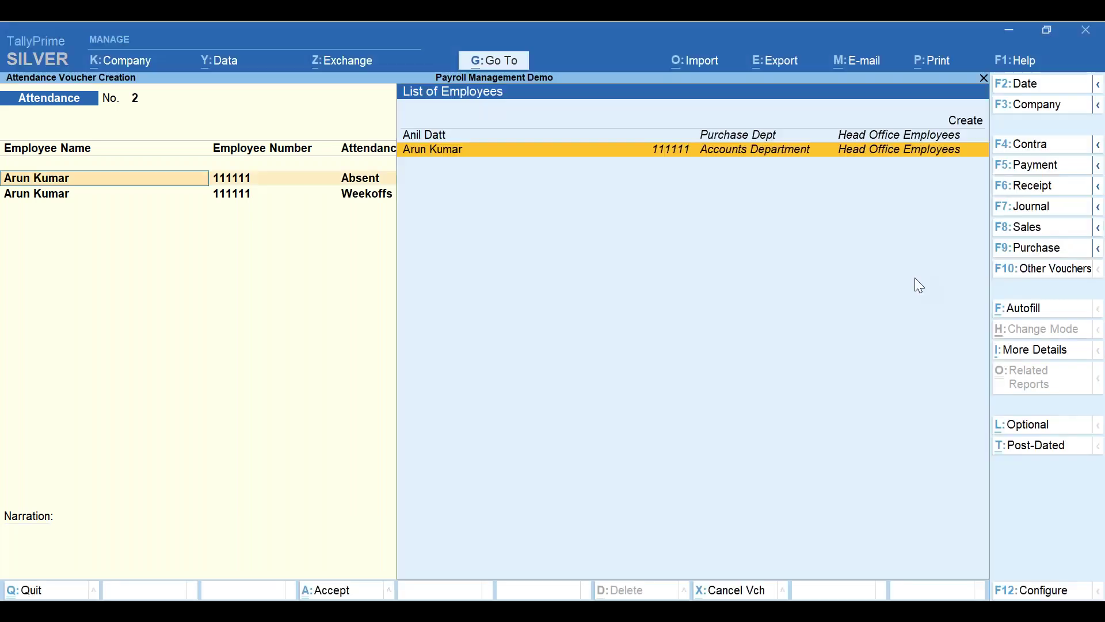
{"action": "key", "text": "Return"}
{"action": "key", "text": "Return"}
{"action": "key", "text": "Return"}
{"action": "key", "text": "Return"}
{"action": "key", "text": "Return"}
{"action": "key", "text": "Return"}
{"action": "key", "text": "Return"}
{"action": "key", "text": "Return"}
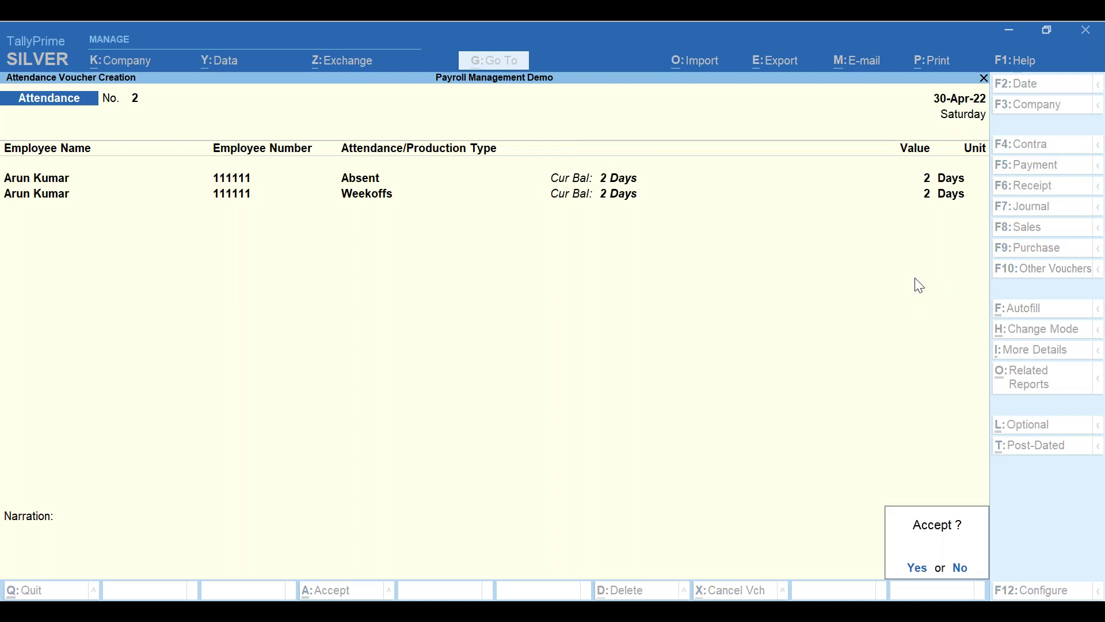
{"action": "key", "text": "Return"}
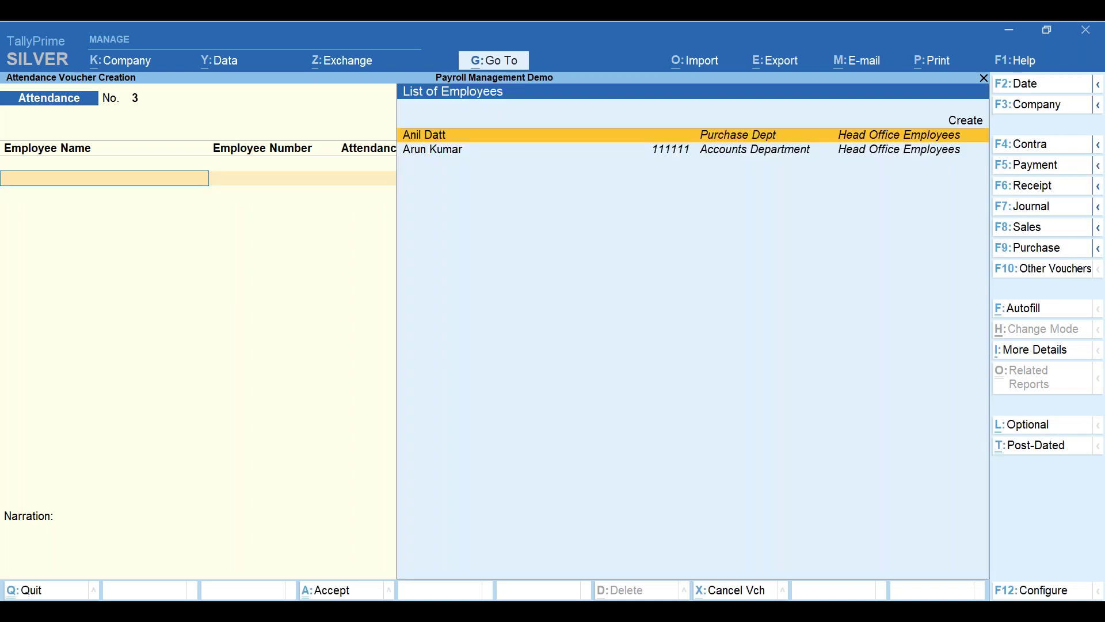
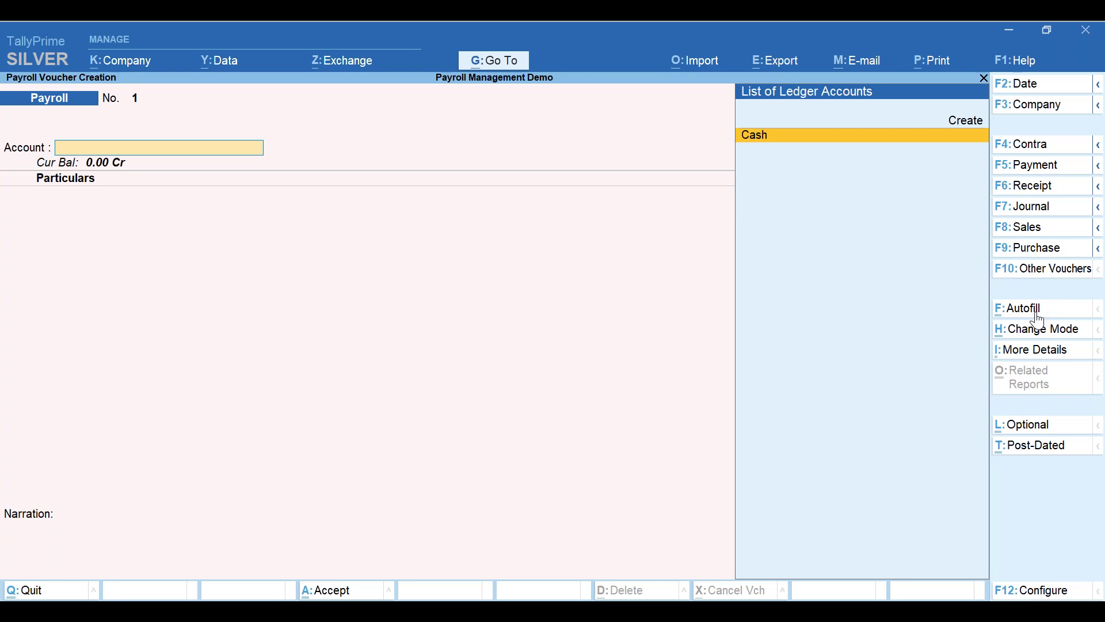
- Start a Payroll Autofill with User Defined process for 1-4-2022 to 30-4-2022
{"action": "left_click", "coordinate": [1038, 314]}
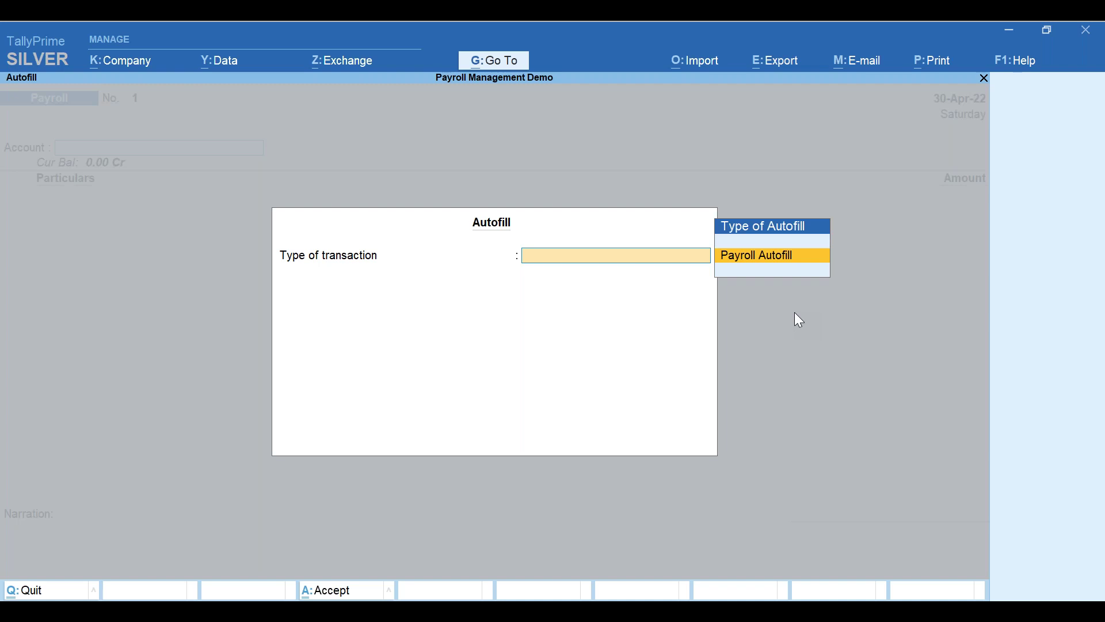
{"action": "key", "text": "Return"}
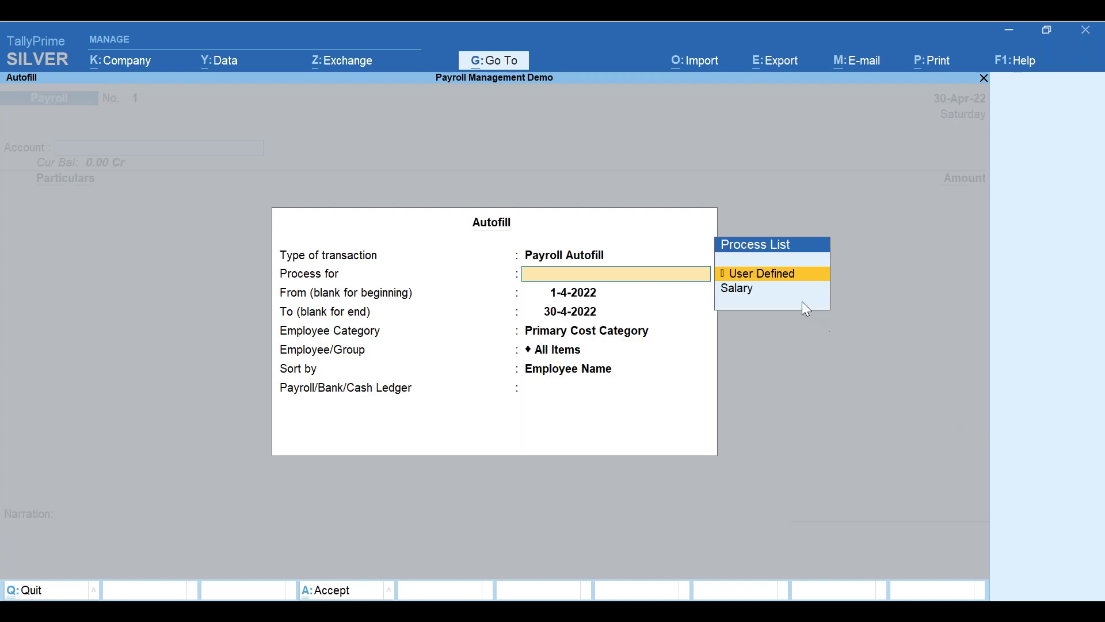
{"action": "left_click", "coordinate": [773, 284]}
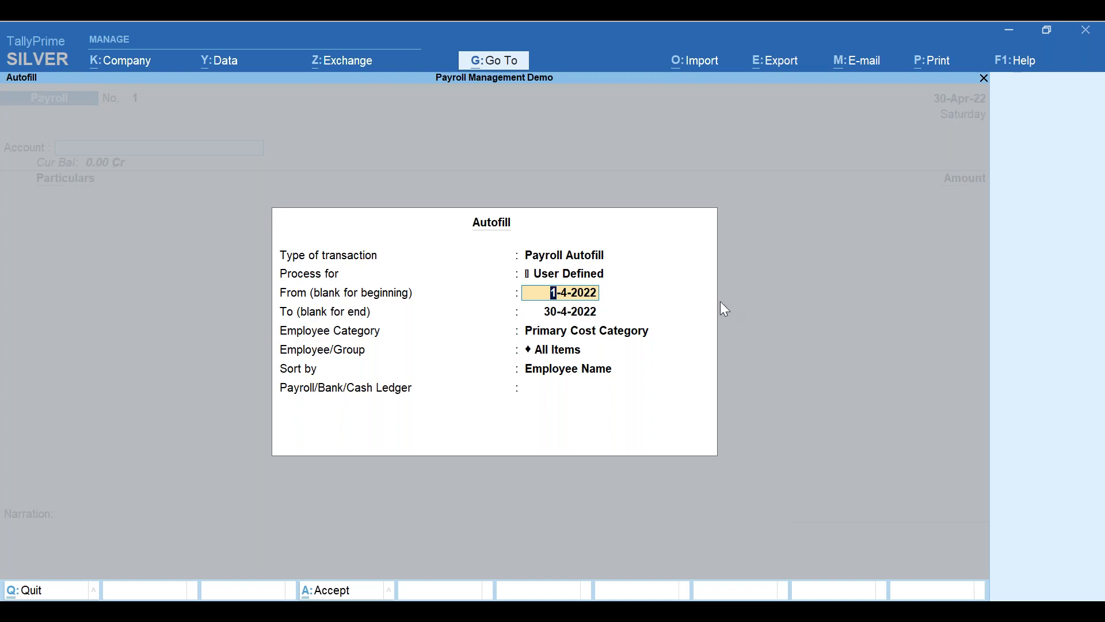
{"action": "key", "text": "Return"}
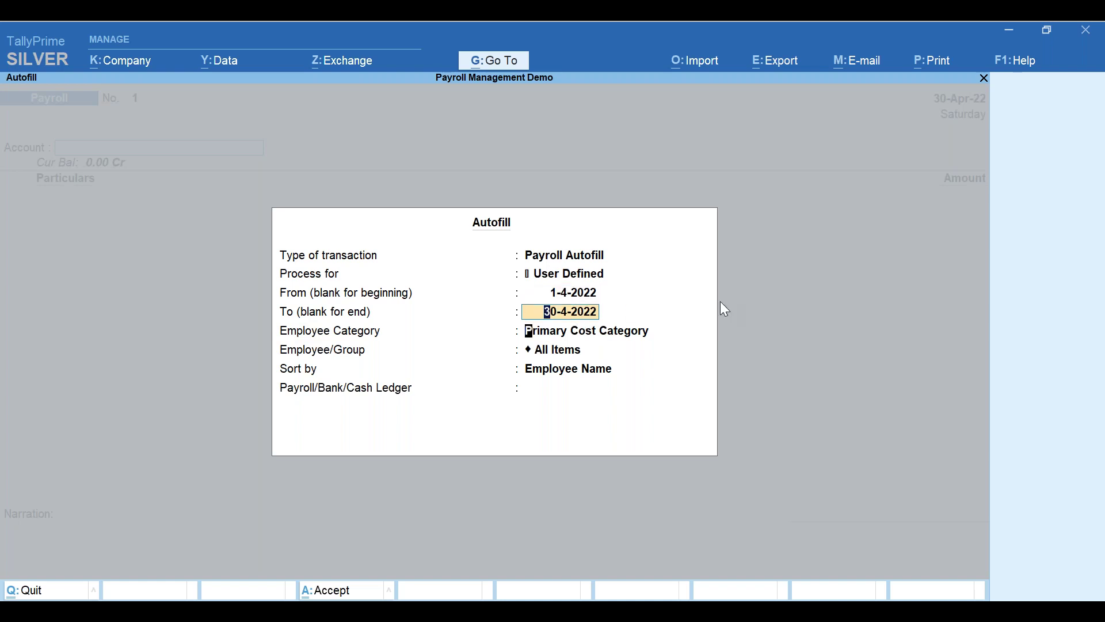
{"action": "key", "text": "Return"}
- Choose Head Office Employees as the category and pick the single employee to process
{"action": "key", "text": "Up"}
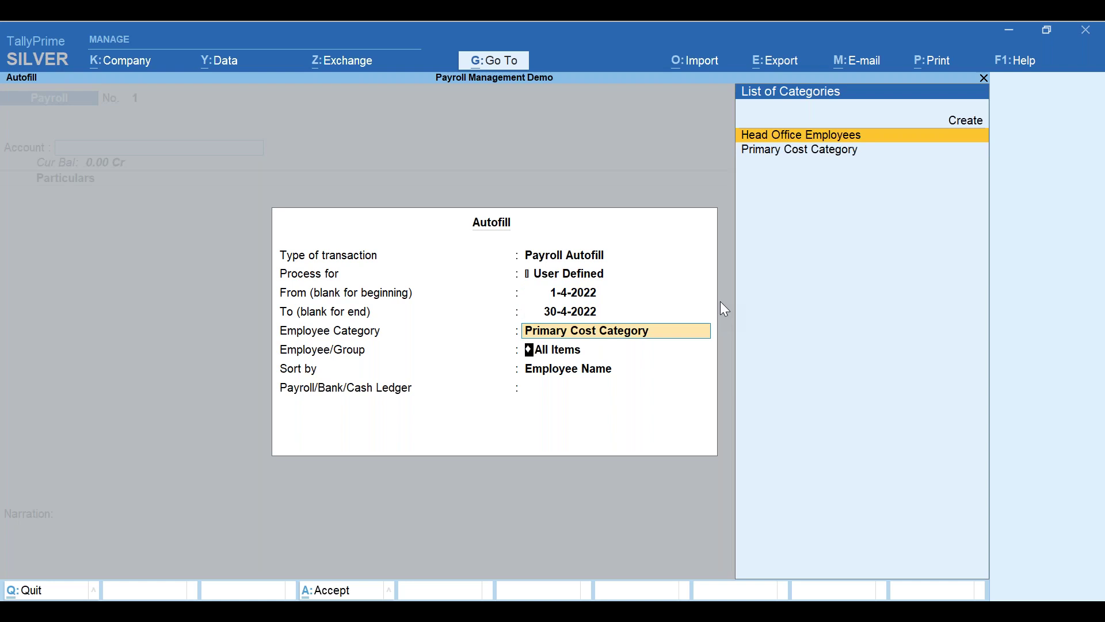
{"action": "key", "text": "Return"}
{"action": "key", "text": "Down"}
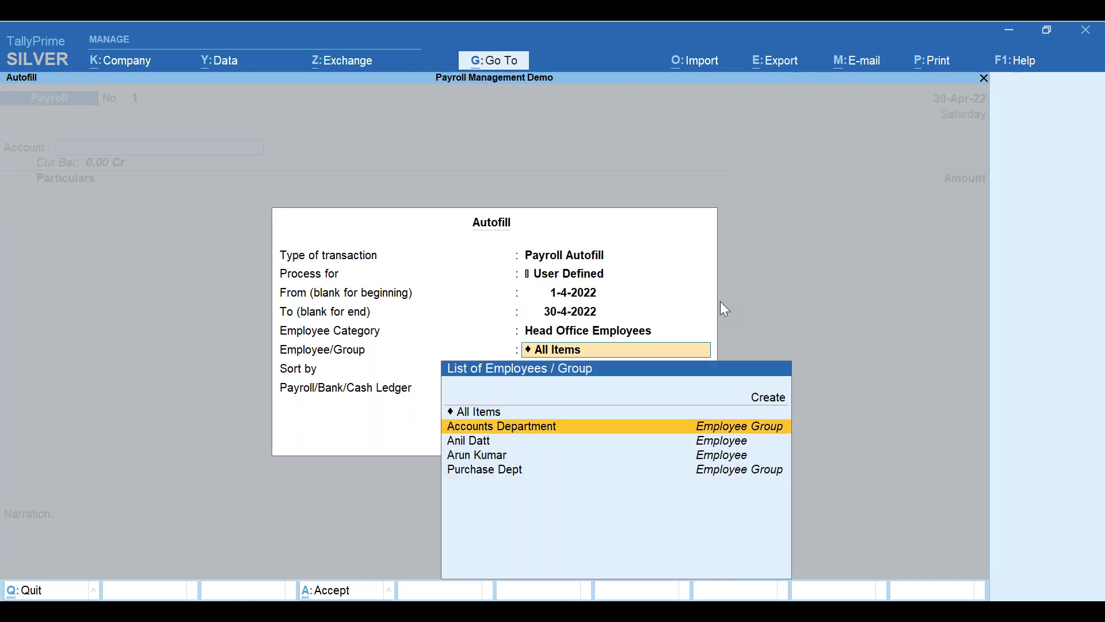
{"action": "key", "text": "Up"}
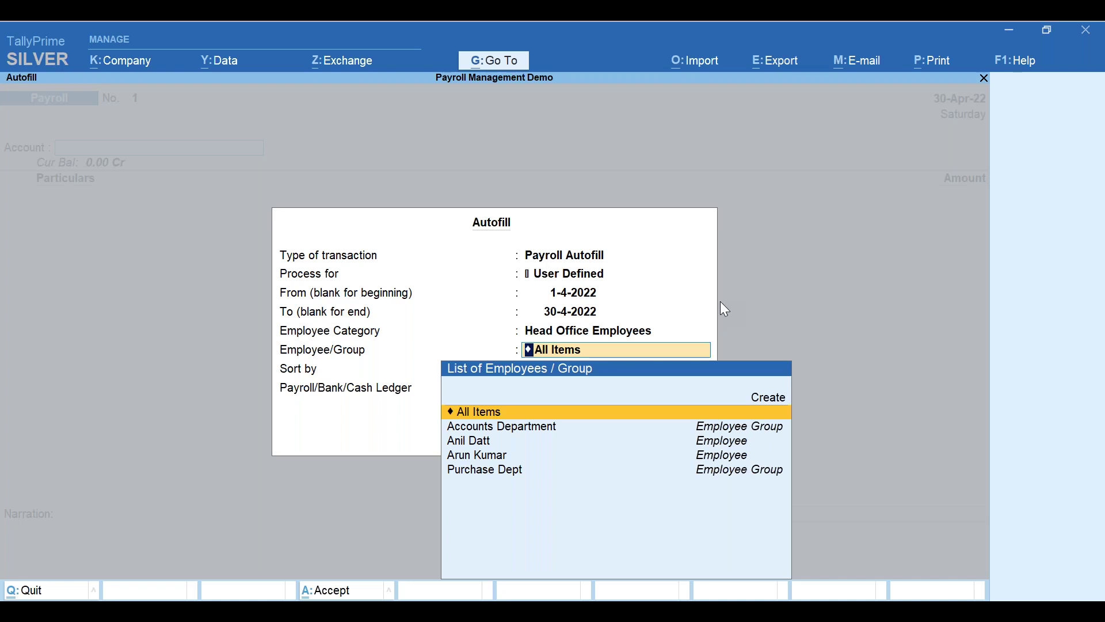
{"action": "key", "text": "Down"}
{"action": "key", "text": "Down"}
{"action": "key", "text": "Down"}
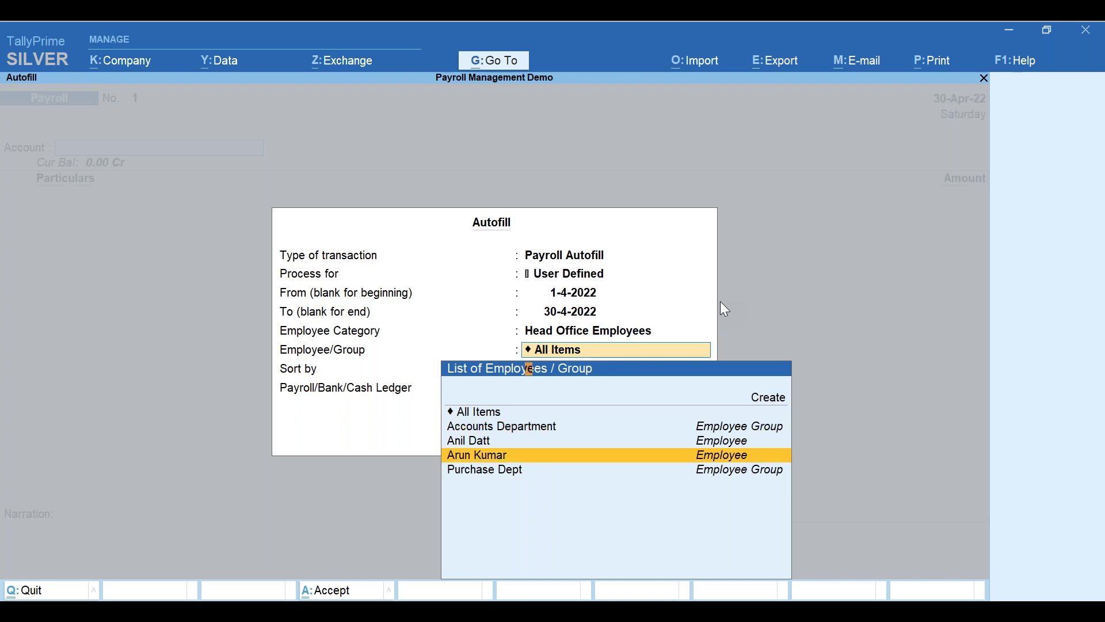
{"action": "key", "text": "Return"}
{"action": "key", "text": "Return"}
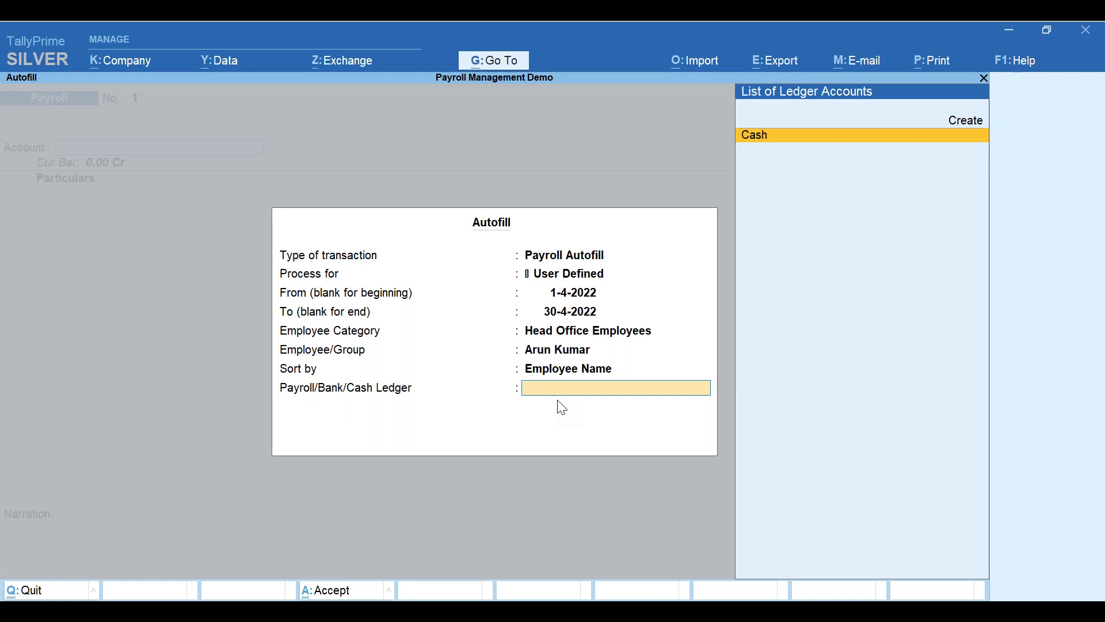
{"action": "key", "text": "Up"}
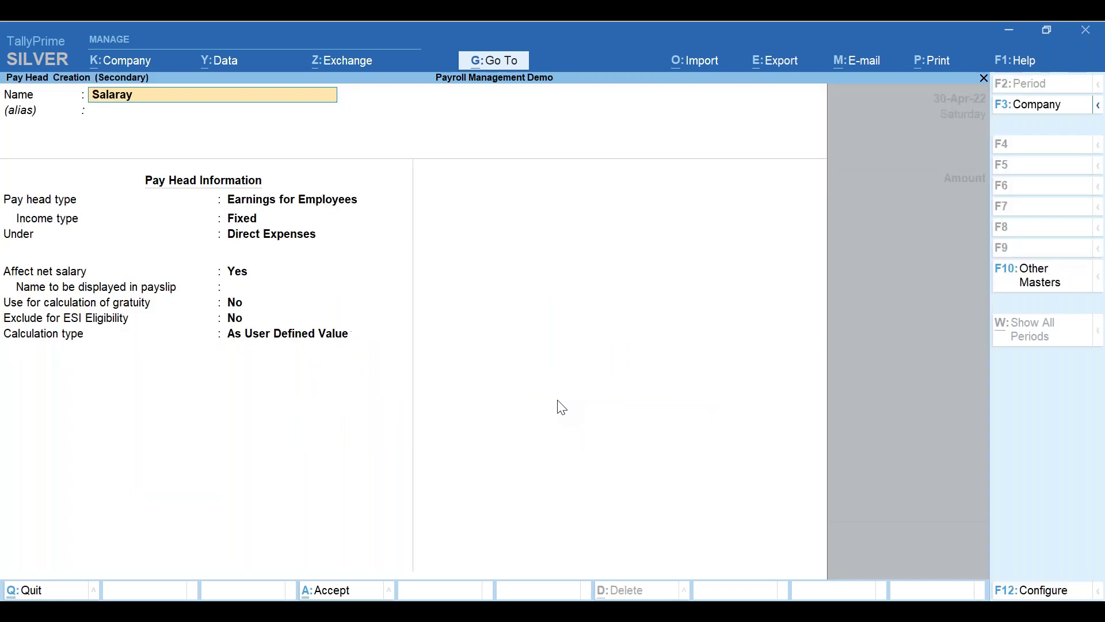
- Create the Salary Payable ledger, pay head type Not Applicable, under Current Liabilities
{"action": "key", "text": "BackSpace"}
{"action": "key", "text": "BackSpace"}
{"action": "type", "text": "y Payable"}
{"action": "key", "text": "Return"}
{"action": "key", "text": "Return"}
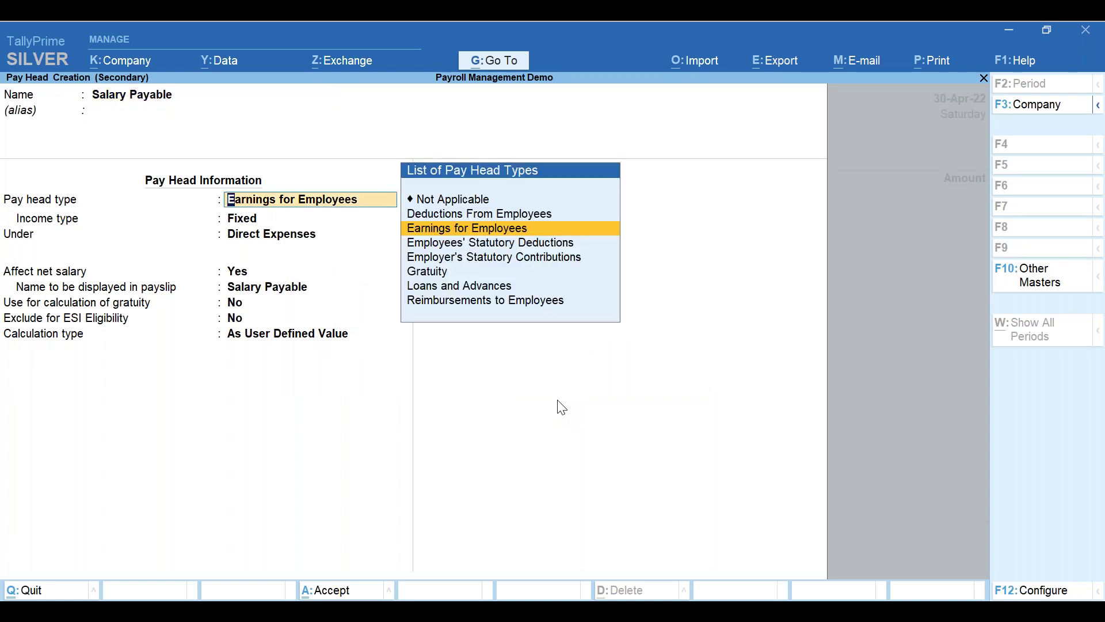
{"action": "key", "text": "Up"}
{"action": "key", "text": "Up"}
{"action": "key", "text": "Return"}
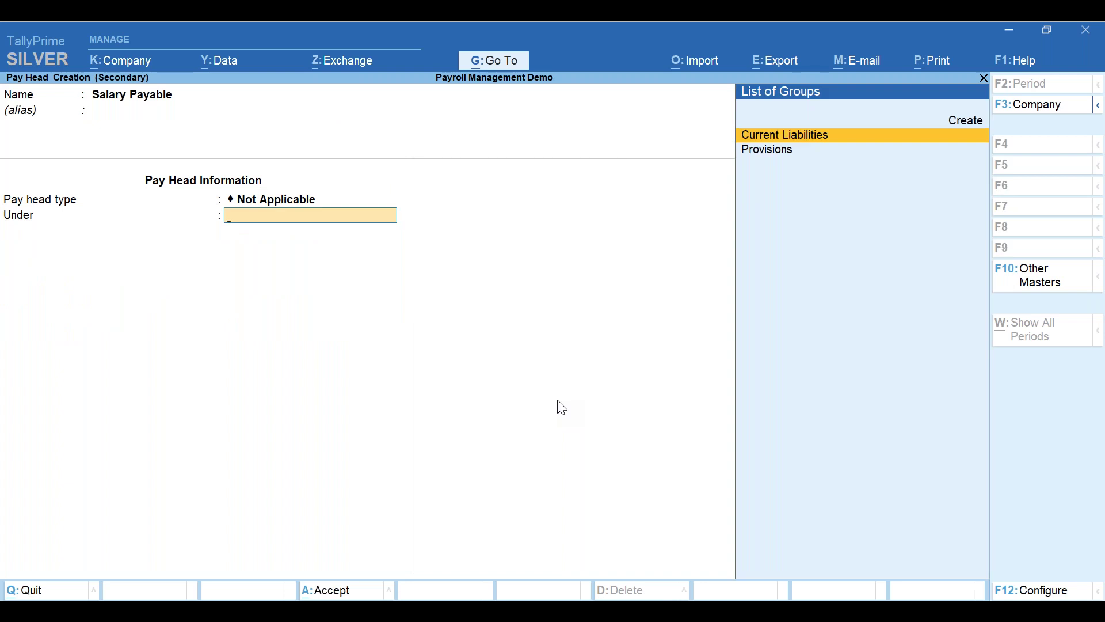
{"action": "key", "text": "Return"}
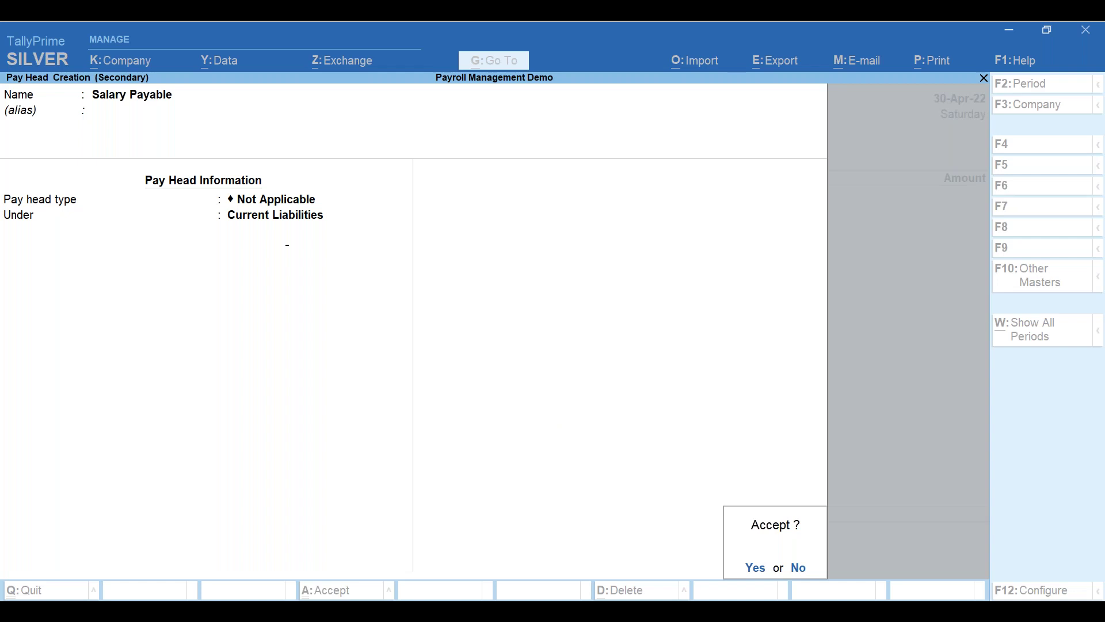
{"action": "key", "text": "Return"}
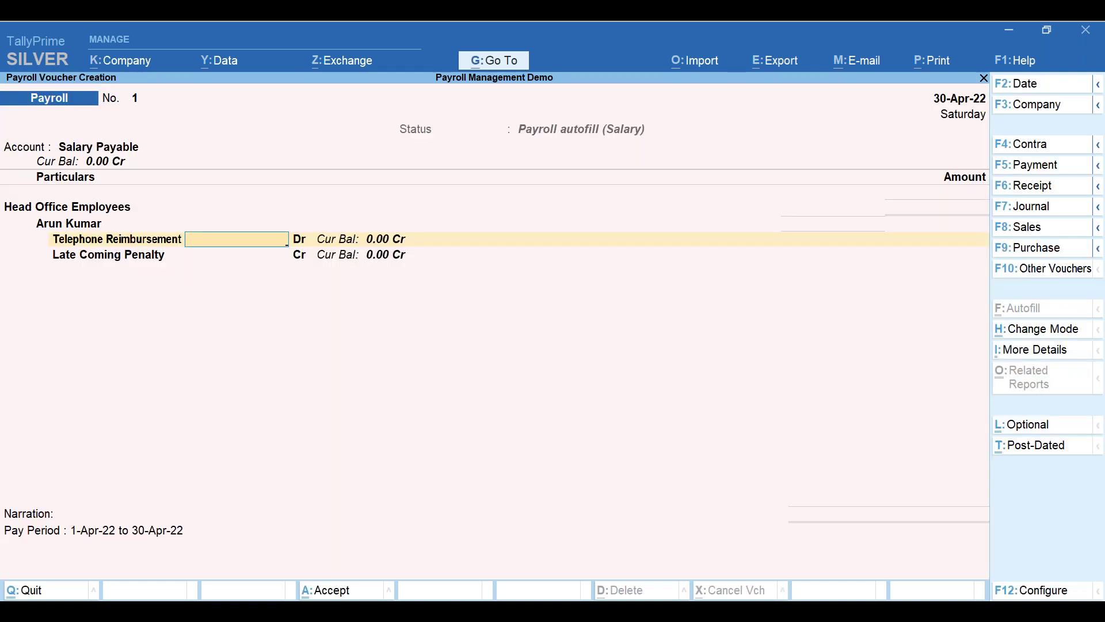
- Enter 1000 for Telephone Reimbursement and 200 for Late Coming Penalty
{"action": "type", "text": "1000"}
{"action": "key", "text": "Return"}
{"action": "type", "text": "200"}
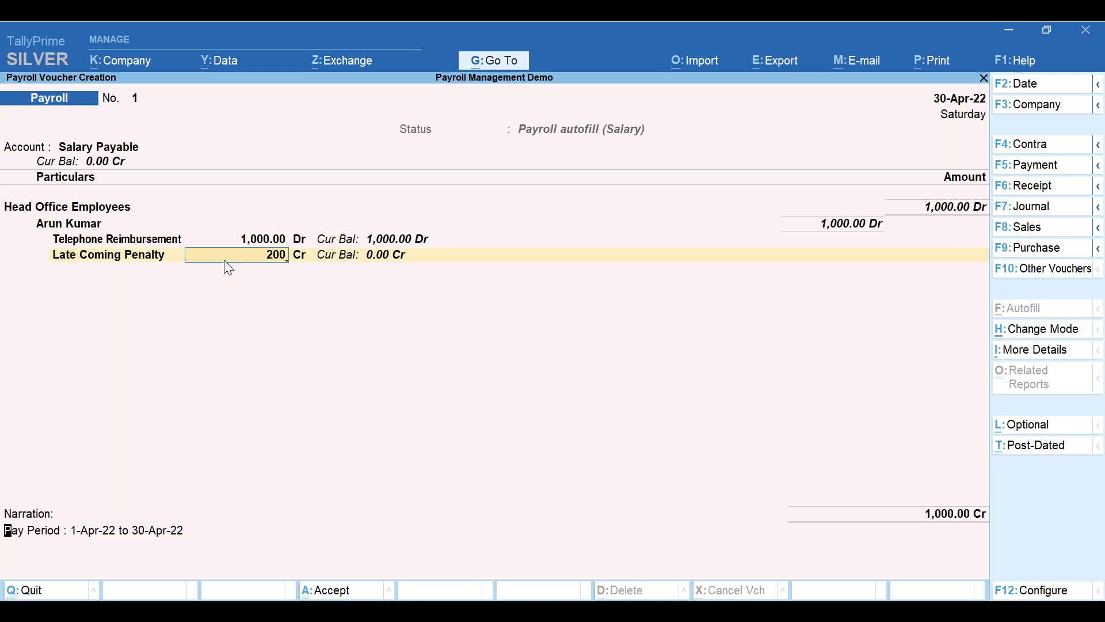
{"action": "key", "text": "Return"}
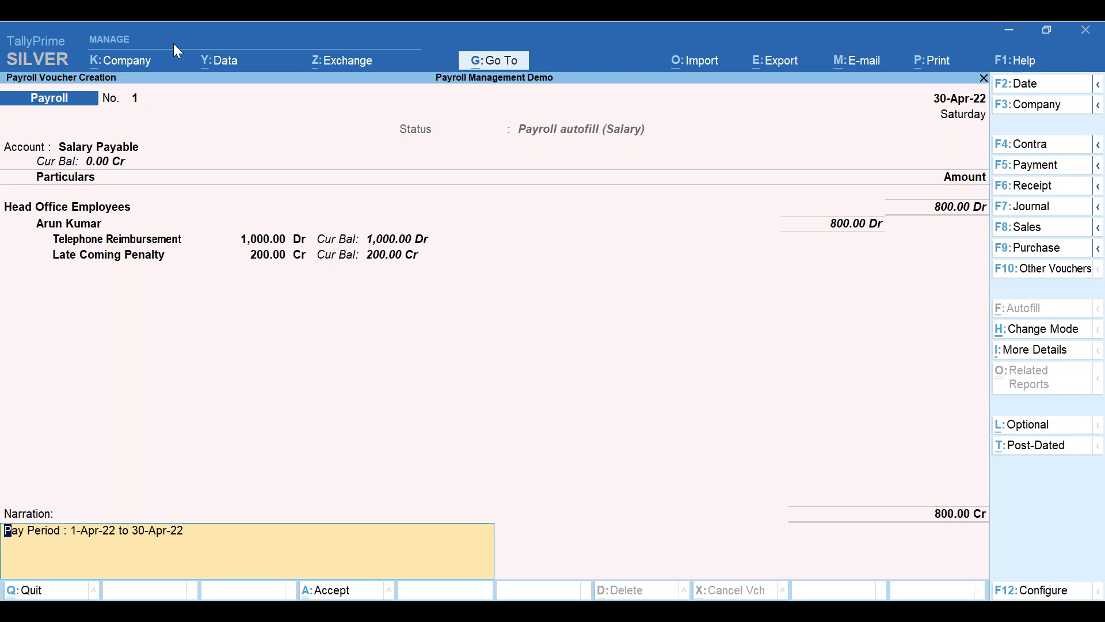
- Accept the pay-period narration and save payroll voucher 1 totalling 800
{"action": "key", "text": "Return"}
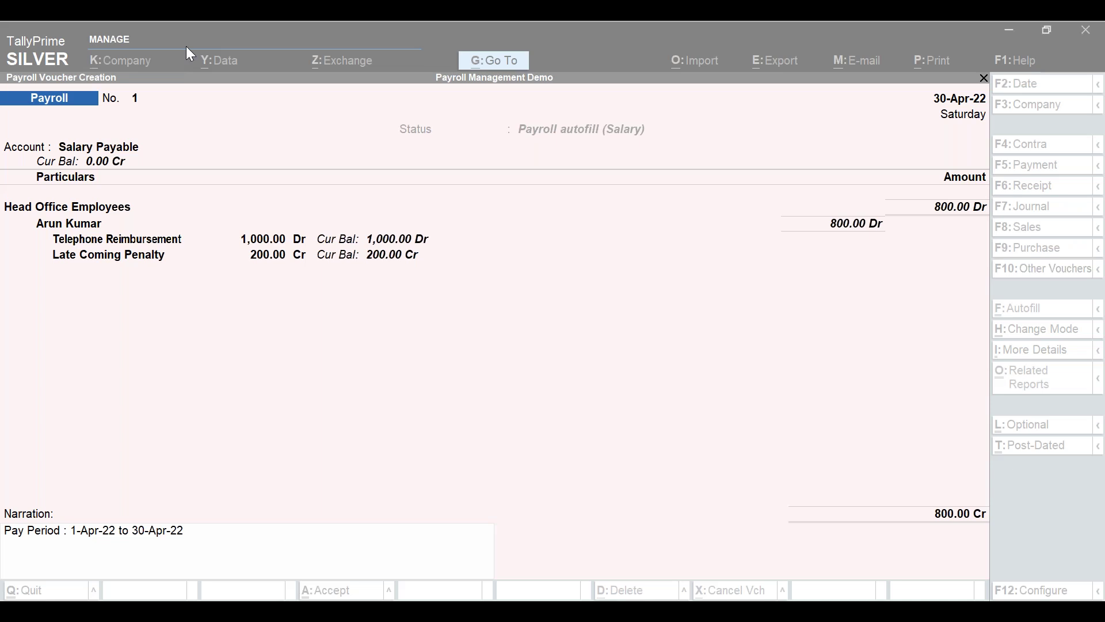
{"action": "left_click", "coordinate": [257, 201]}
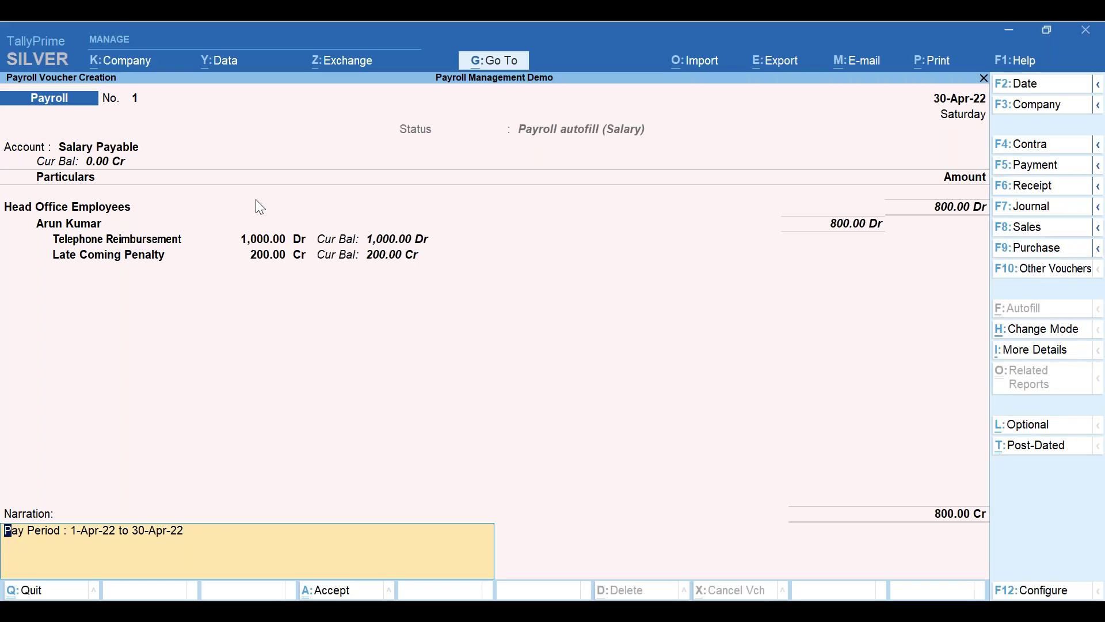
{"action": "left_click", "coordinate": [189, 50]}
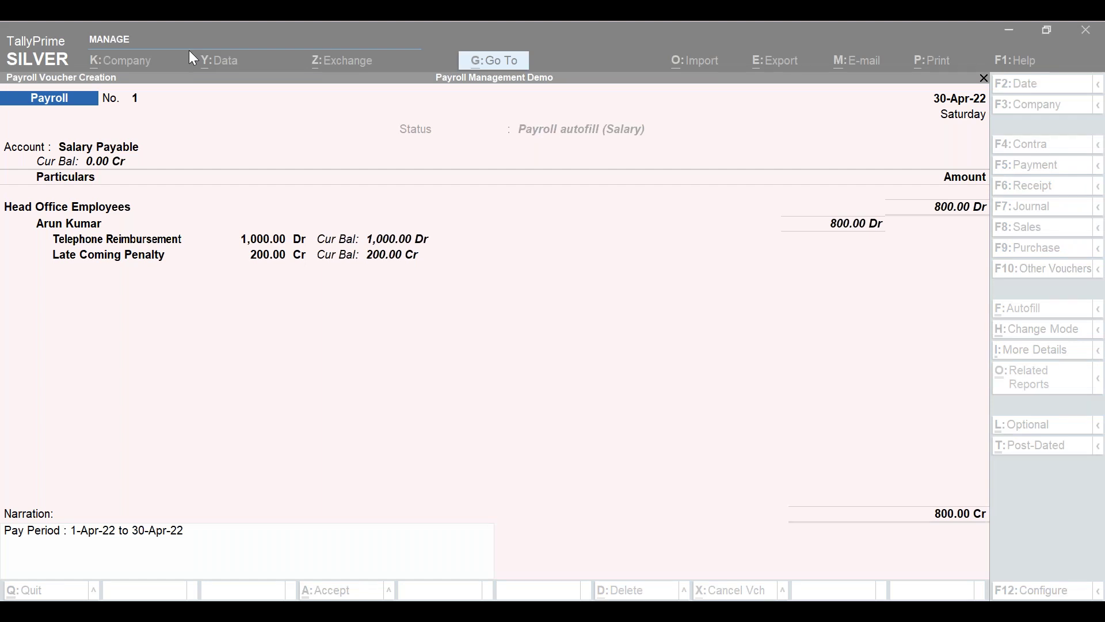
{"action": "left_click", "coordinate": [584, 446]}
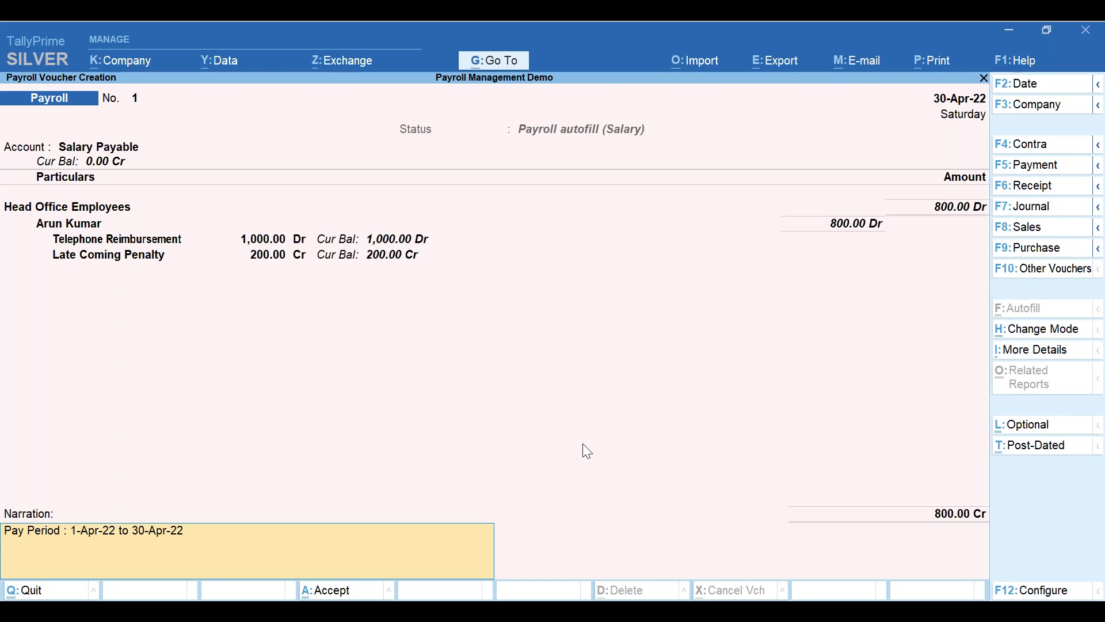
{"action": "key", "text": "Return"}
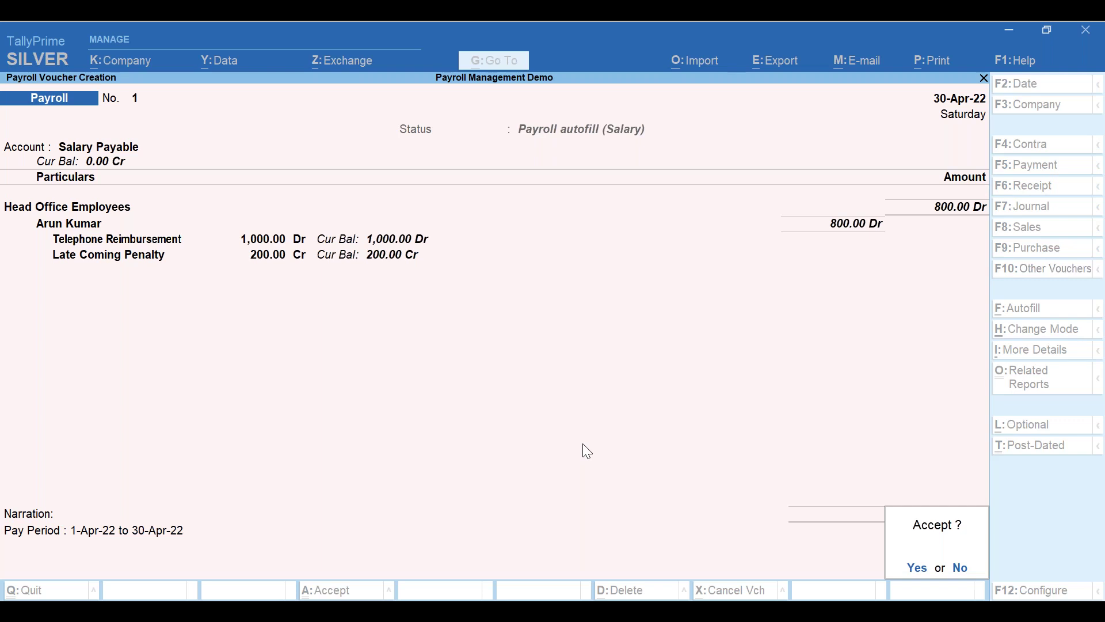
{"action": "key", "text": "Return"}
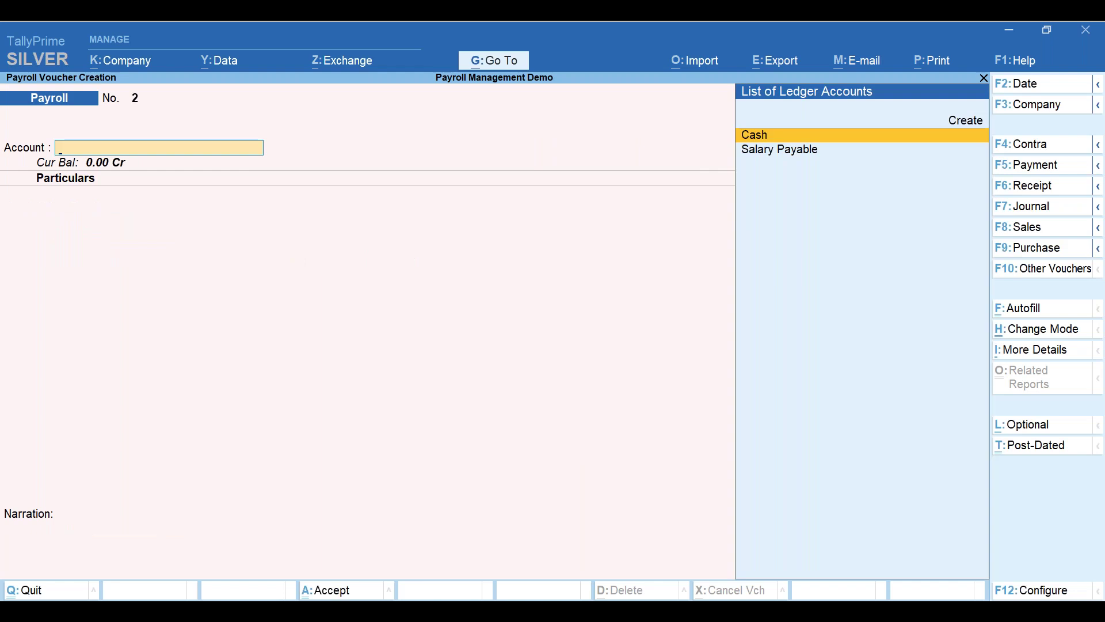
- Autofill voucher 2 from Salary Payable, check Basic with 20000*28/30, and save at 31,133.34
{"action": "key", "text": "ctrl+f"}
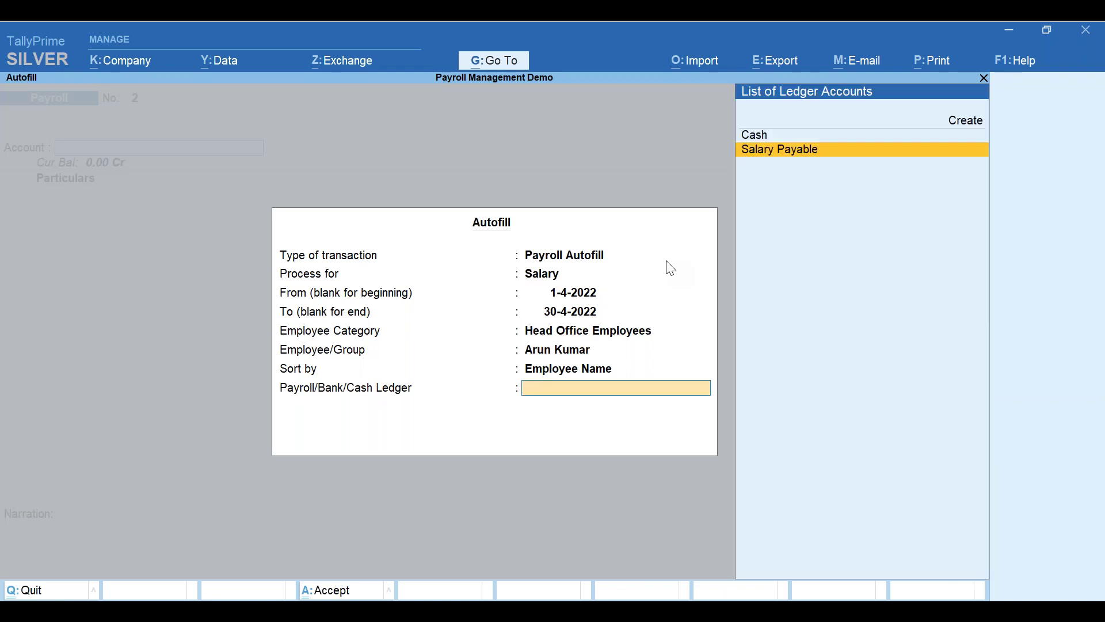
{"action": "key", "text": "Return"}
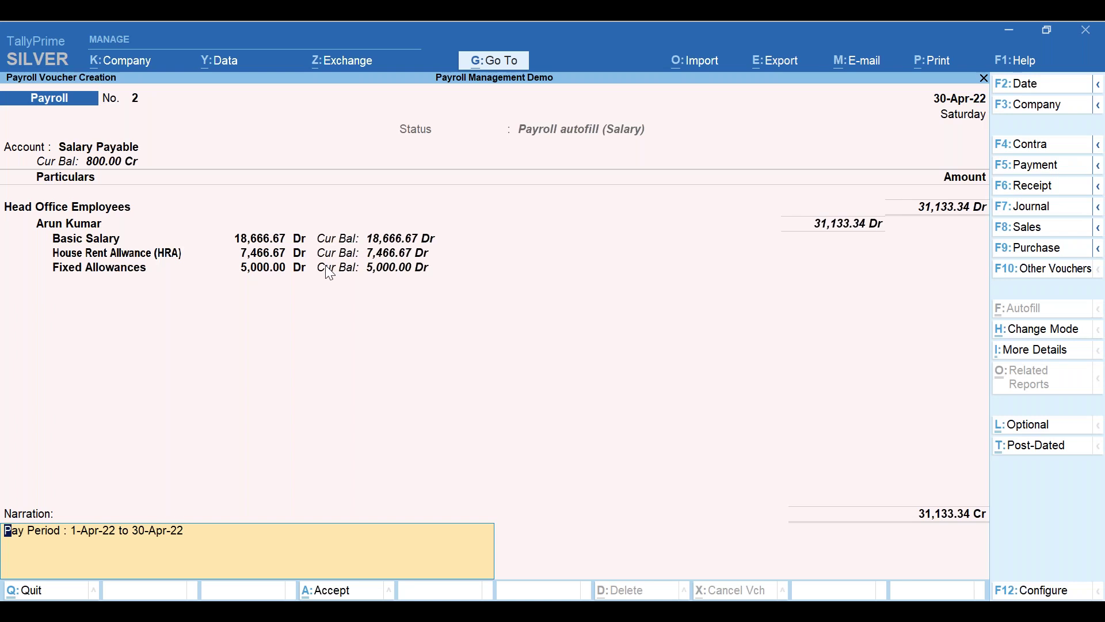
{"action": "key", "text": "ctrl+n"}
{"action": "type", "text": "20000*2"}
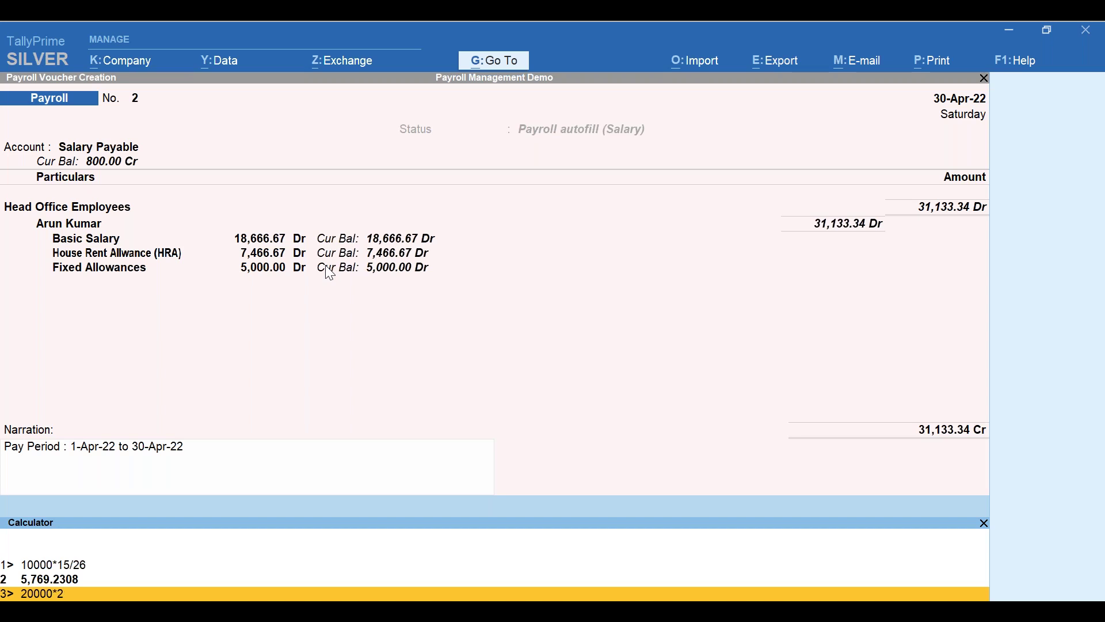
{"action": "type", "text": "8/30"}
{"action": "key", "text": "Return"}
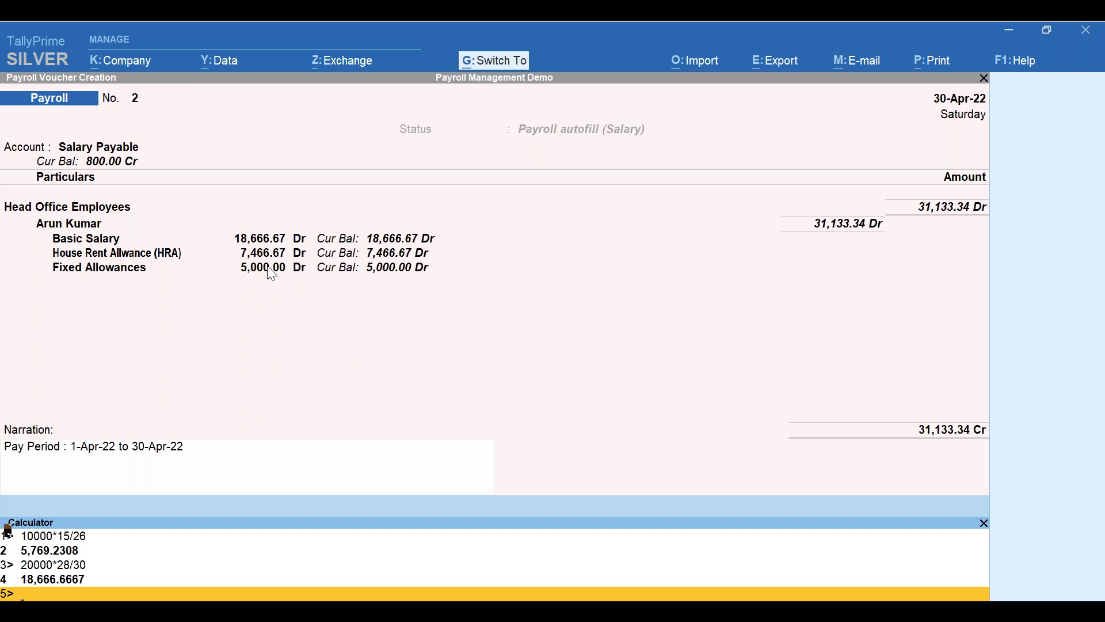
{"action": "key", "text": "Escape"}
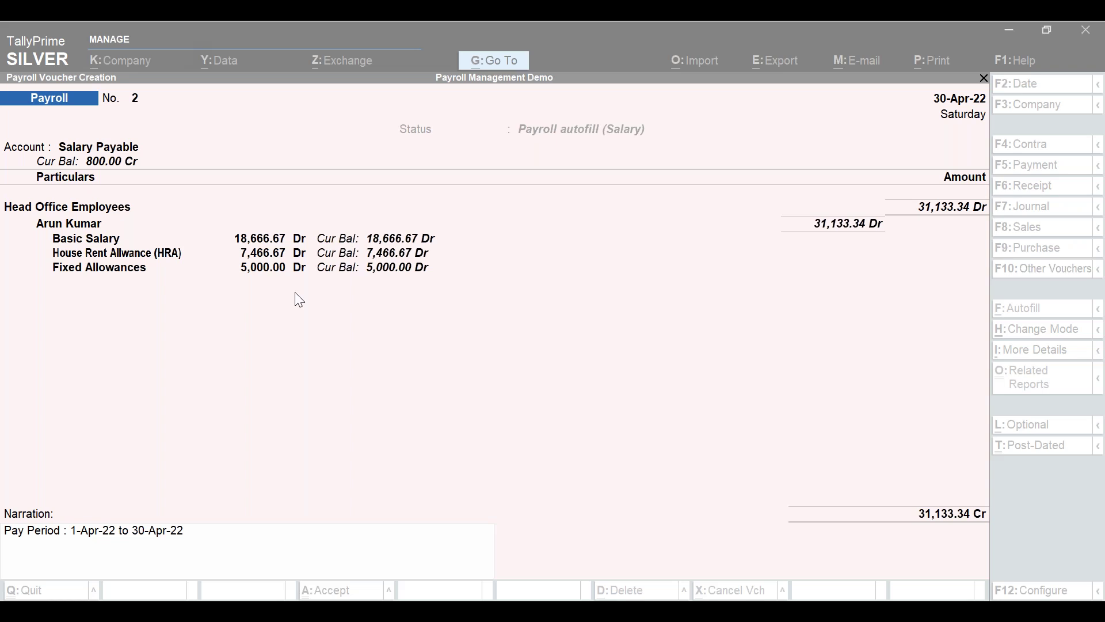
{"action": "key", "text": "Return"}
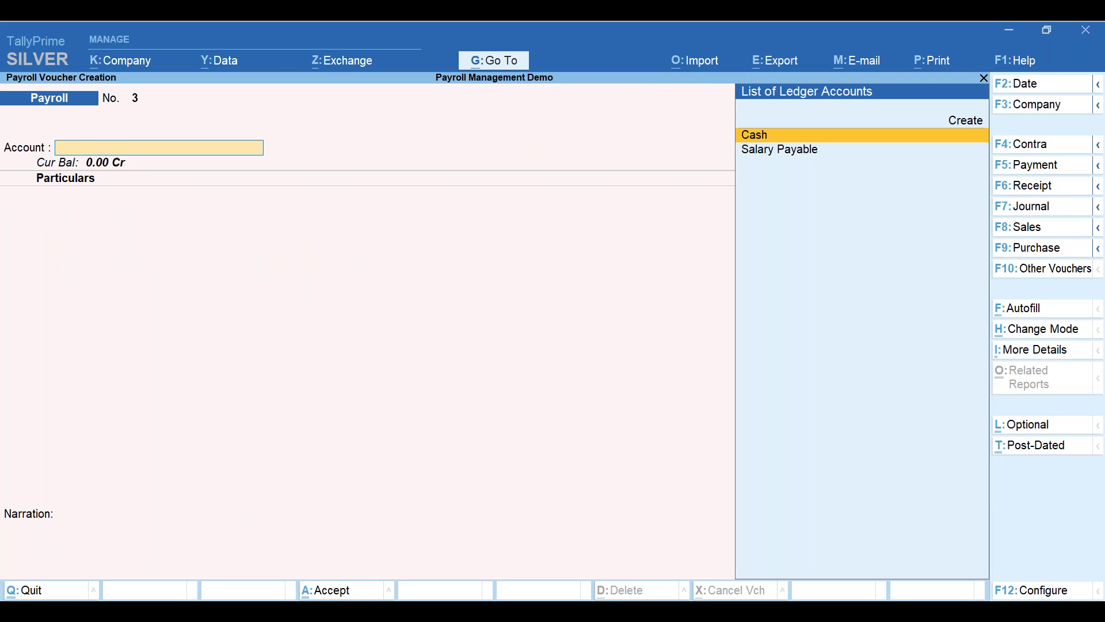
- Quit the blank voucher No. 3 and return to the Gateway of Tally
{"action": "key", "text": "alt+Tab"}
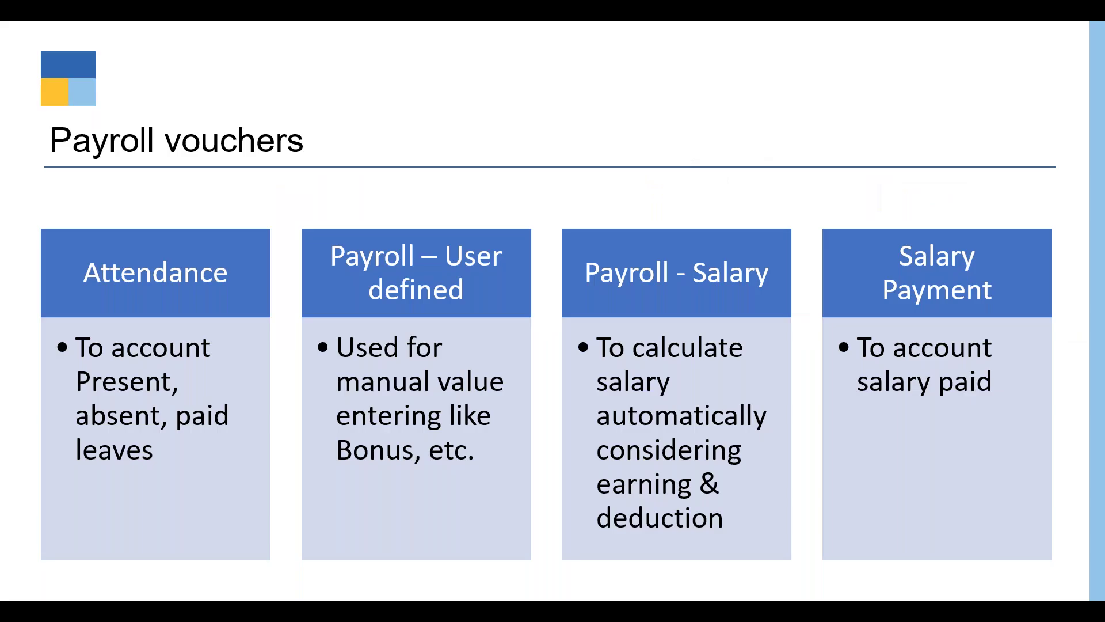
{"action": "key", "text": "alt+Tab"}
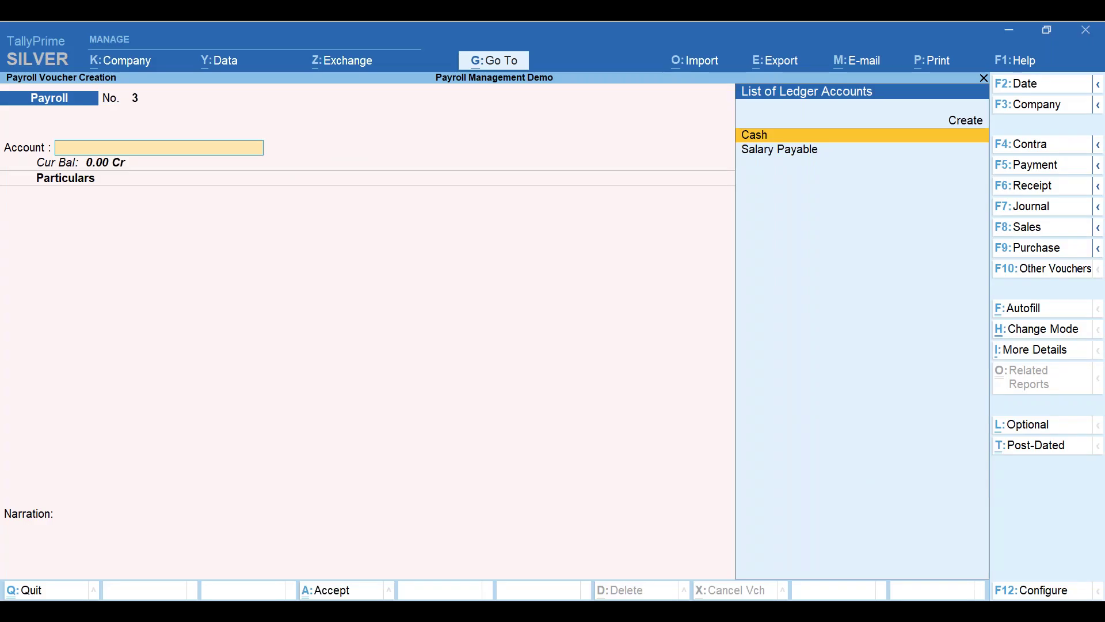
{"action": "key", "text": "Escape"}
{"action": "key", "text": "Return"}
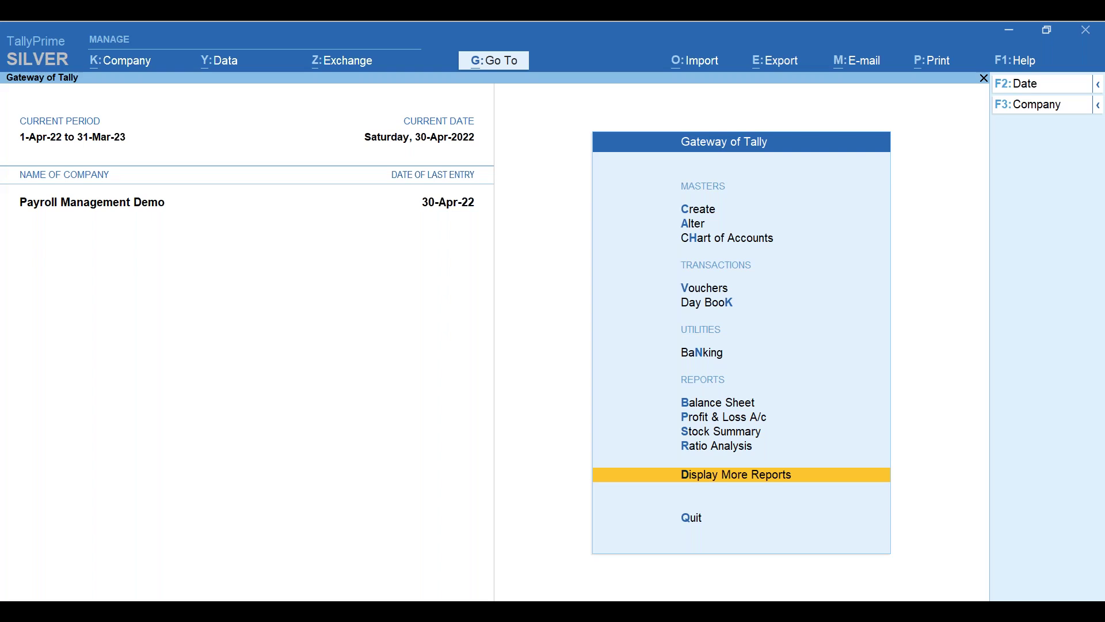
- Open the Payment Advice report from Payroll Reports and preview it
{"action": "key", "text": "Return"}
{"action": "key", "text": "Down"}
{"action": "key", "text": "Down"}
{"action": "key", "text": "Down"}
{"action": "key", "text": "Down"}
{"action": "key", "text": "Down"}
{"action": "key", "text": "Down"}
{"action": "key", "text": "Down"}
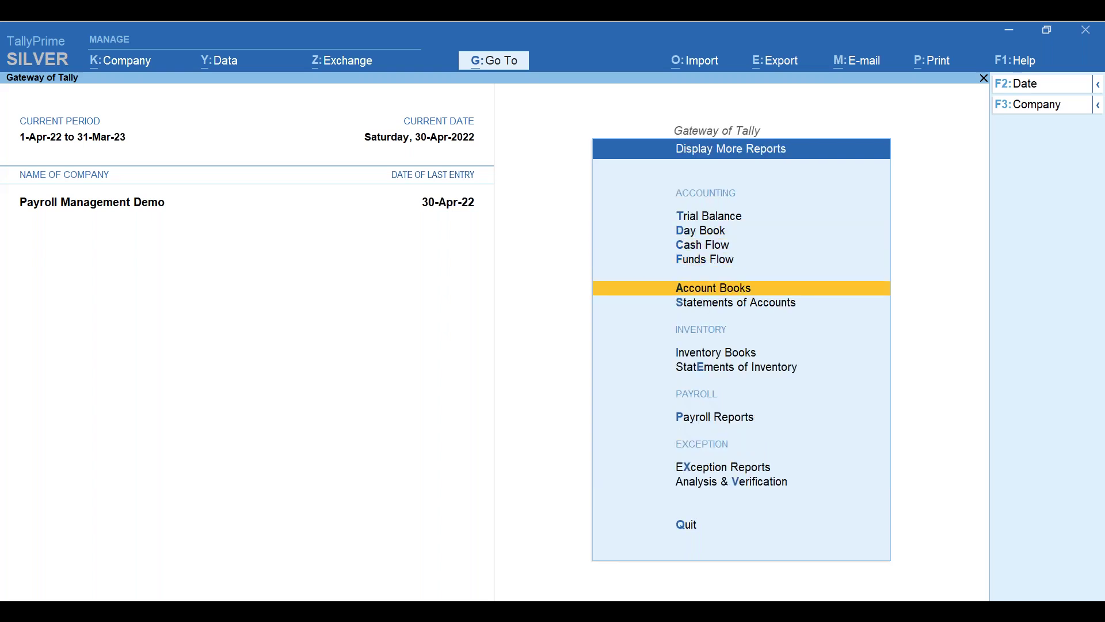
{"action": "key", "text": "Down"}
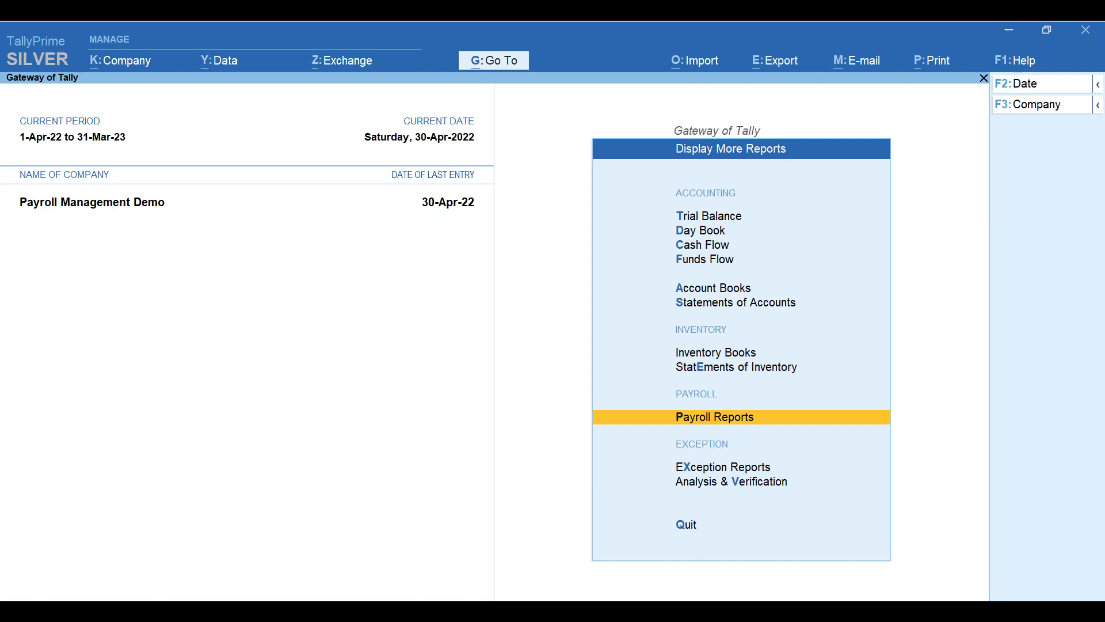
{"action": "key", "text": "Return"}
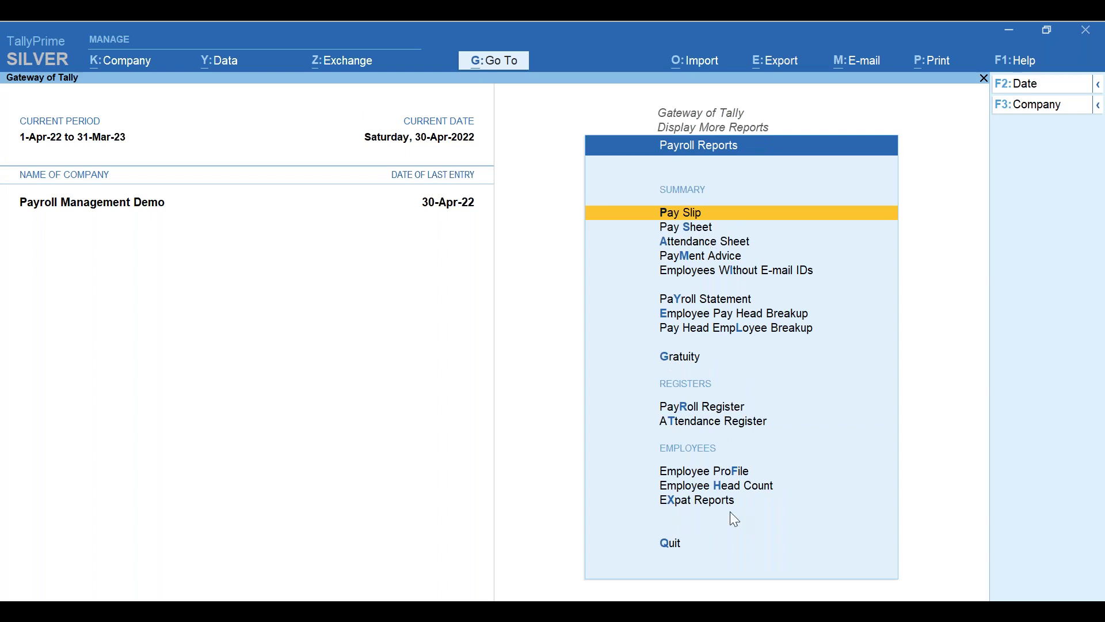
{"action": "left_click", "coordinate": [715, 260]}
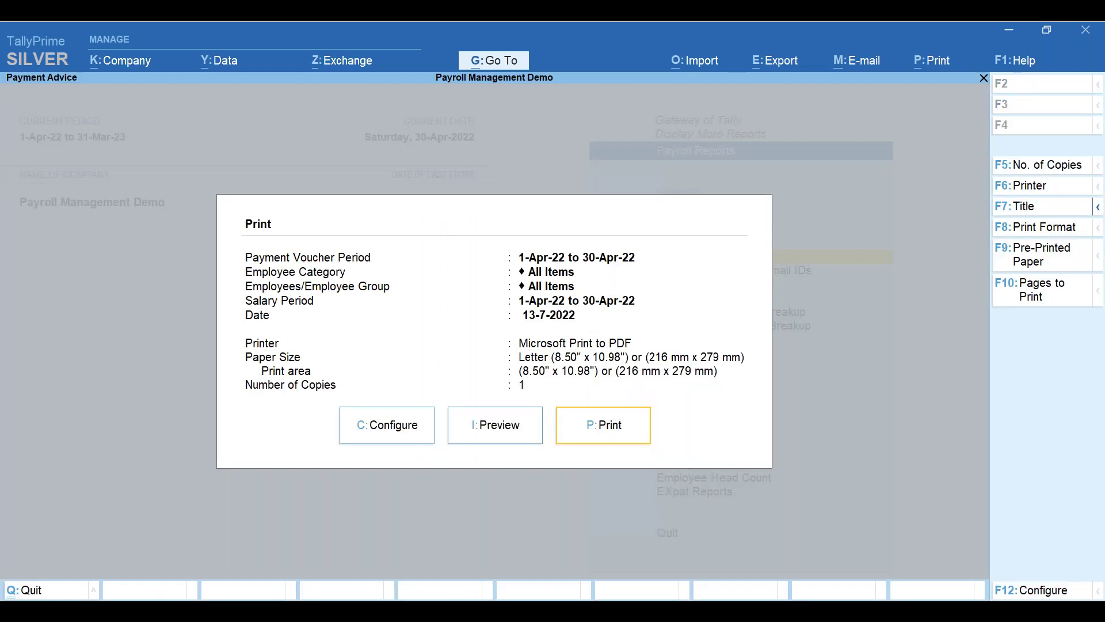
{"action": "key", "text": "Escape"}
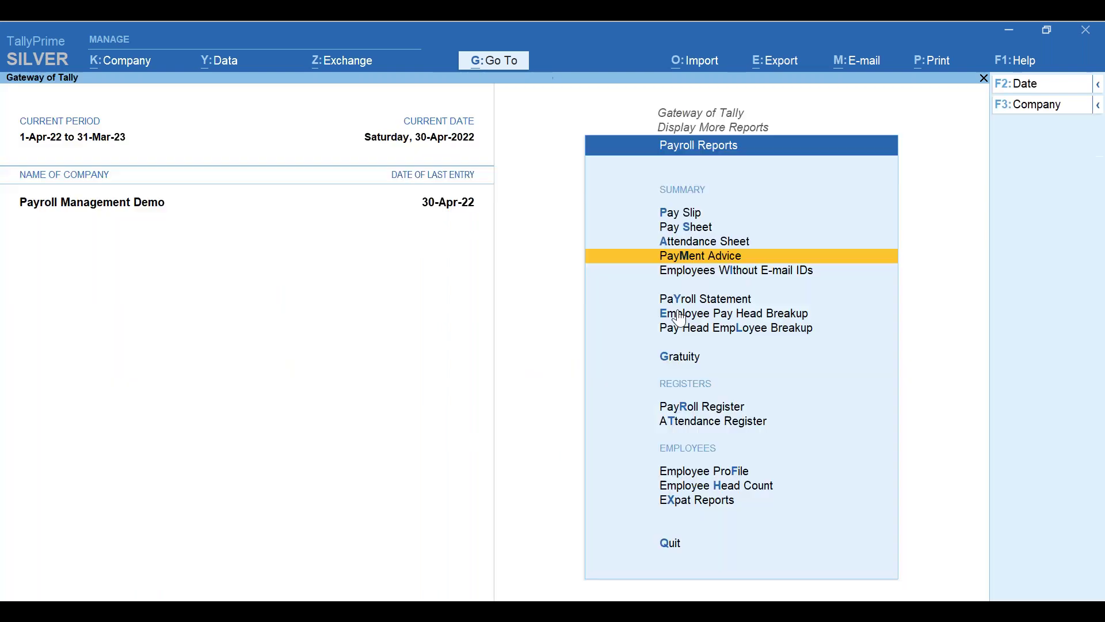
{"action": "left_click", "coordinate": [715, 260]}
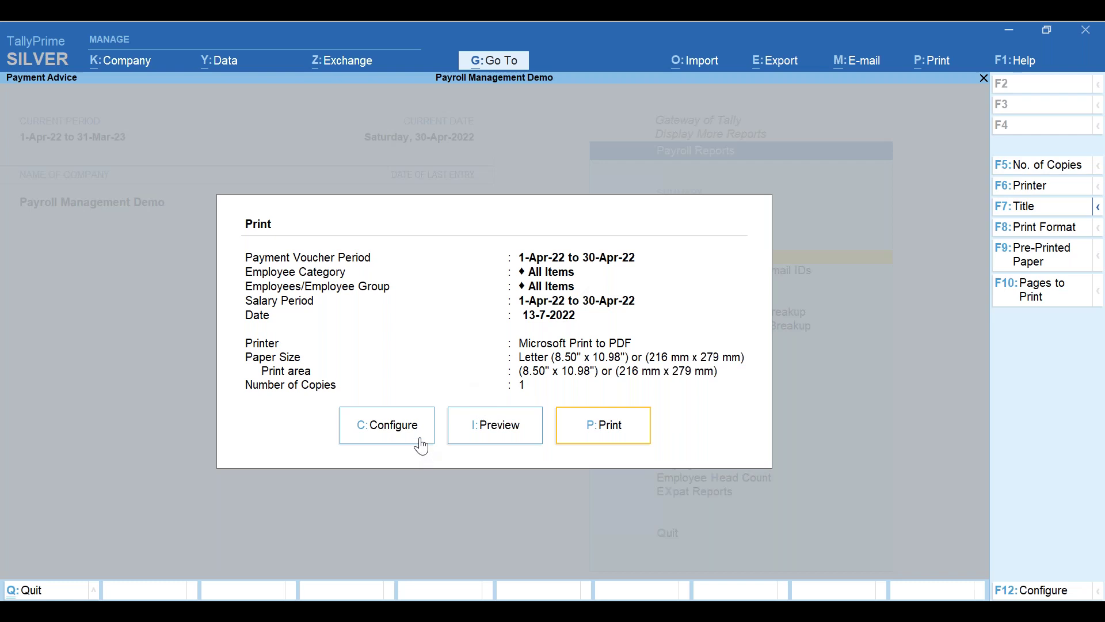
{"action": "left_click", "coordinate": [489, 438]}
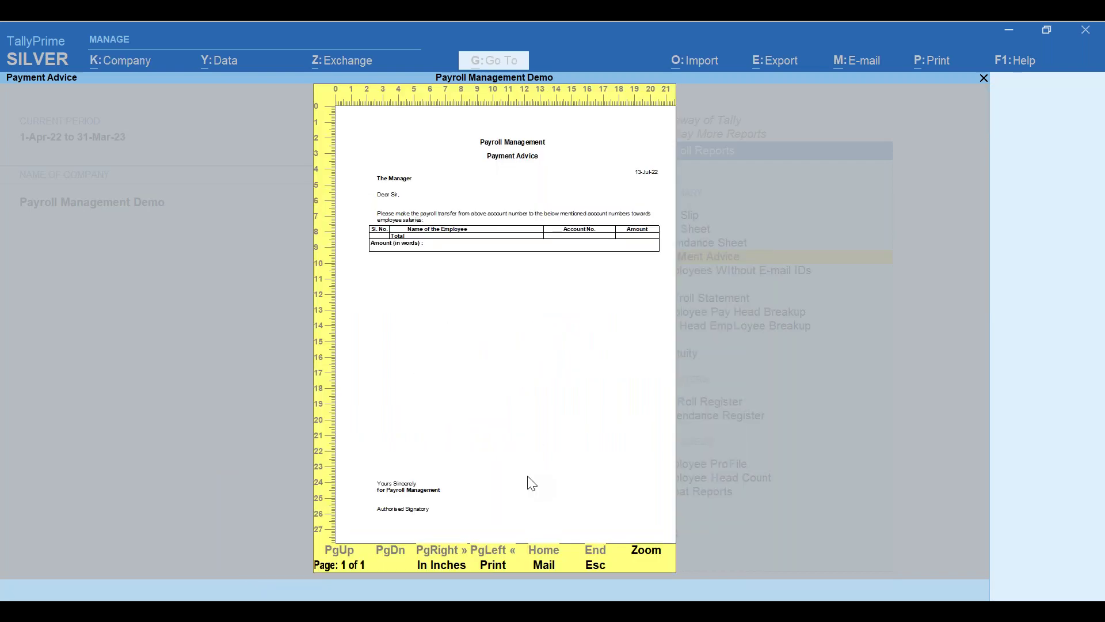
{"action": "key", "text": "Escape"}
- Review the Payment Voucher Period 1-Apr-22 to 30-Apr-22 in the print configuration
{"action": "key", "text": "c"}
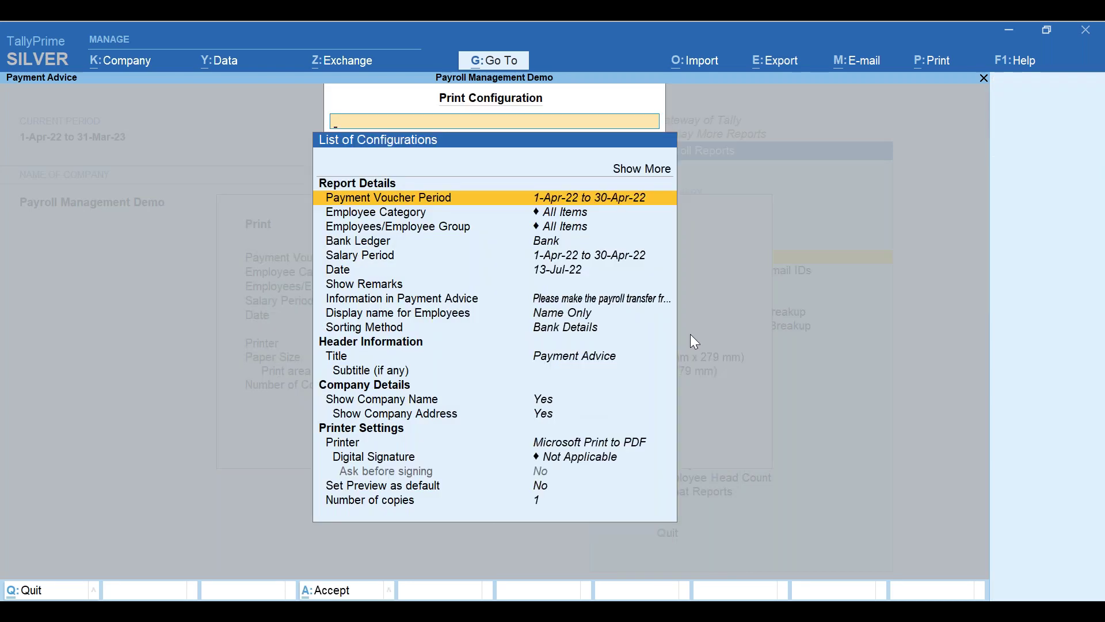
{"action": "key", "text": "Down"}
{"action": "key", "text": "Up"}
{"action": "key", "text": "Return"}
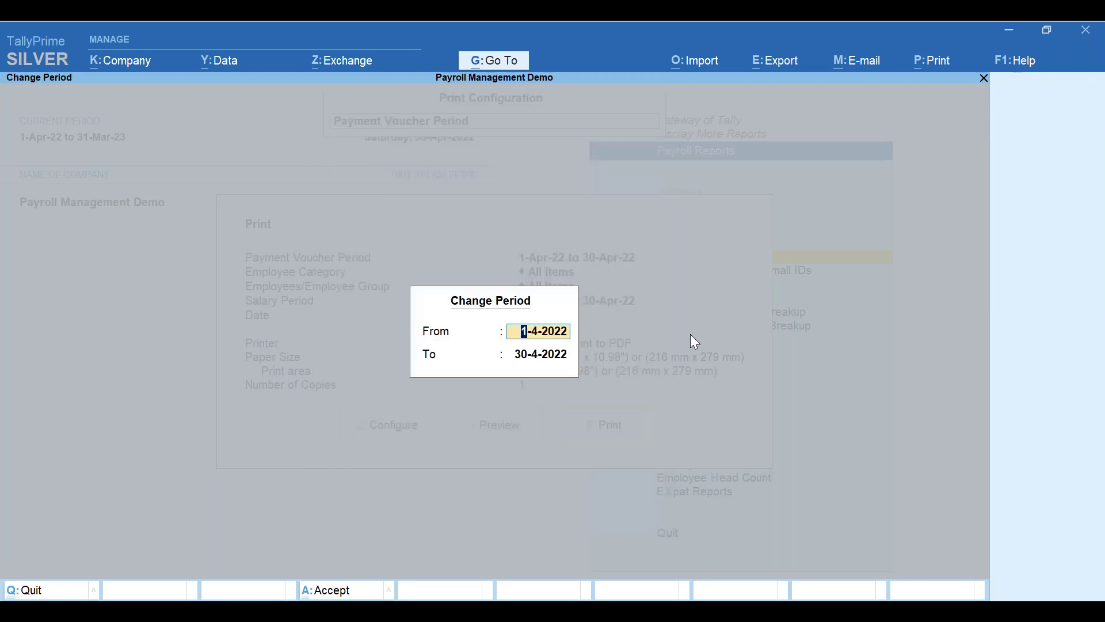
{"action": "key", "text": "Return"}
{"action": "key", "text": "BackSpace"}
{"action": "key", "text": "Escape"}
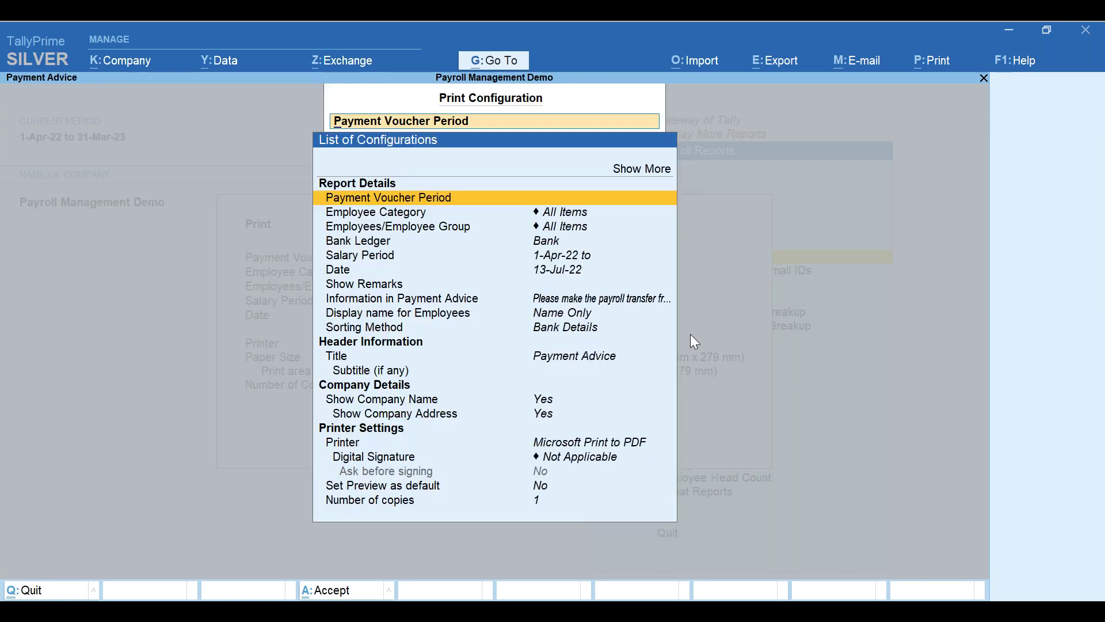
- Set Employee Category to Head Office Employees and Employee Group to Accounts Department
{"action": "key", "text": "Down"}
{"action": "key", "text": "Down"}
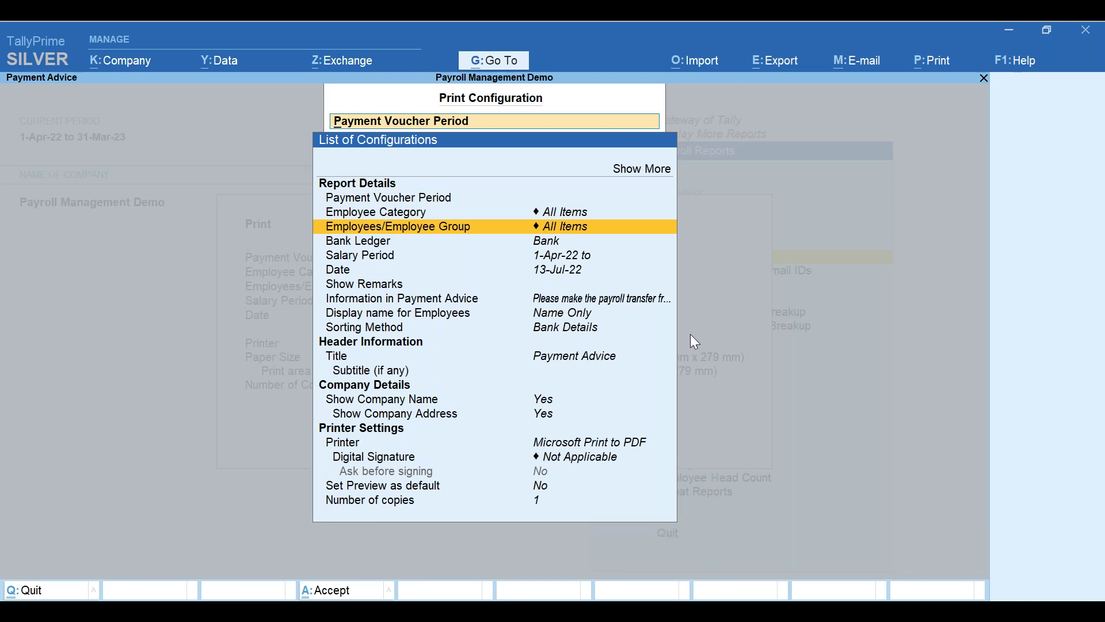
{"action": "key", "text": "Up"}
{"action": "key", "text": "Return"}
{"action": "key", "text": "Down"}
{"action": "key", "text": "Down"}
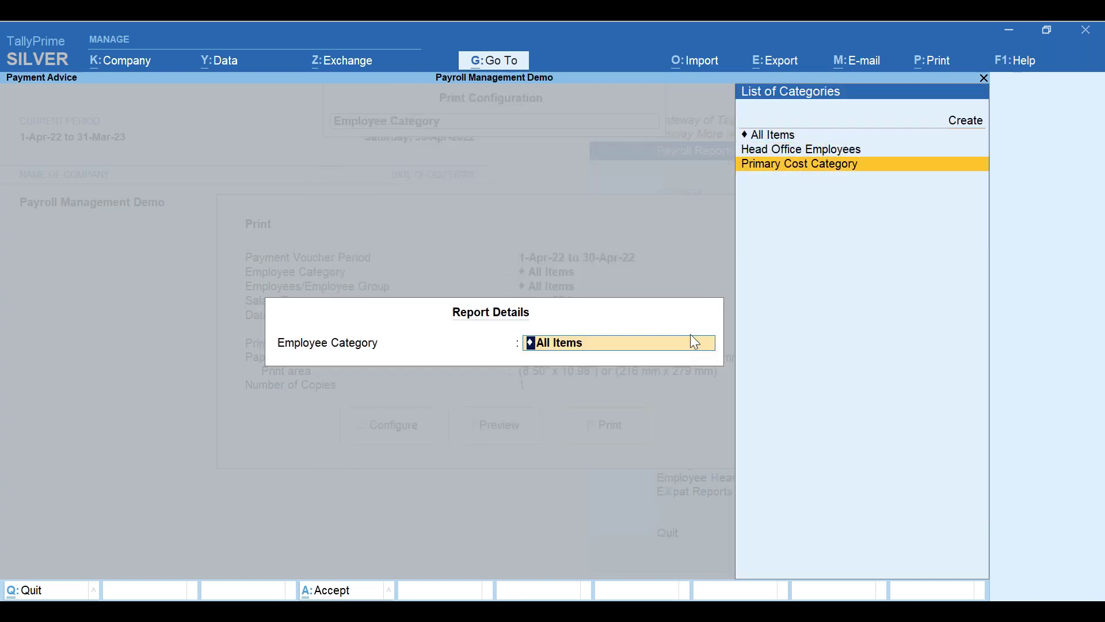
{"action": "key", "text": "Up"}
{"action": "key", "text": "Return"}
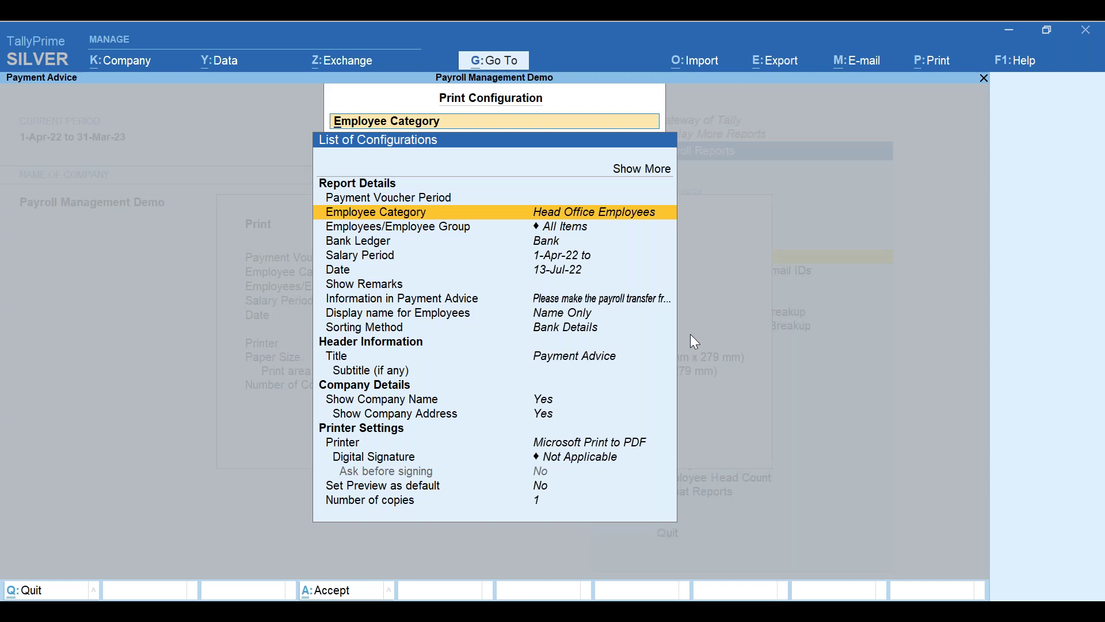
{"action": "key", "text": "Down"}
{"action": "key", "text": "Return"}
{"action": "key", "text": "Down"}
{"action": "key", "text": "Up"}
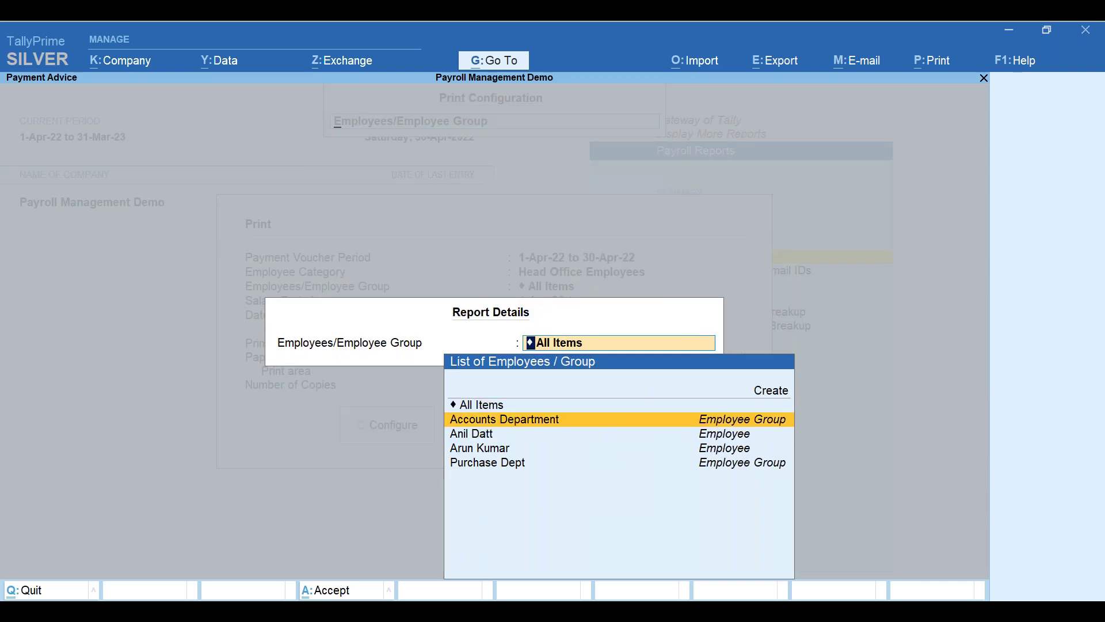
{"action": "key", "text": "Return"}
{"action": "key", "text": "Return"}
{"action": "key", "text": "Return"}
{"action": "key", "text": "Return"}
{"action": "key", "text": "Return"}
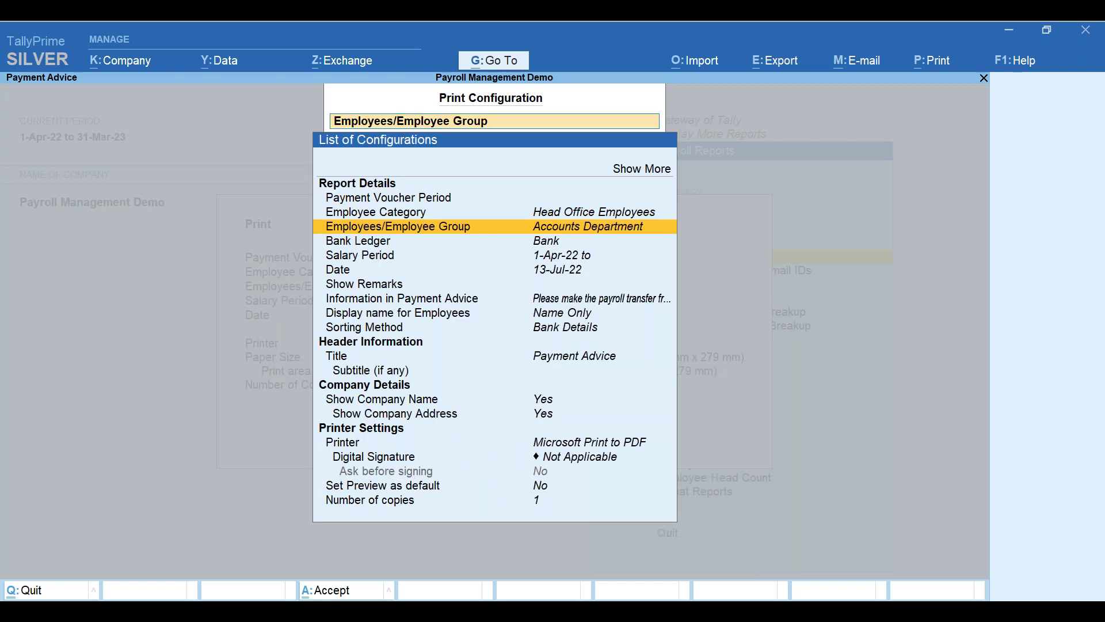
{"action": "key", "text": "Down"}
{"action": "key", "text": "Return"}
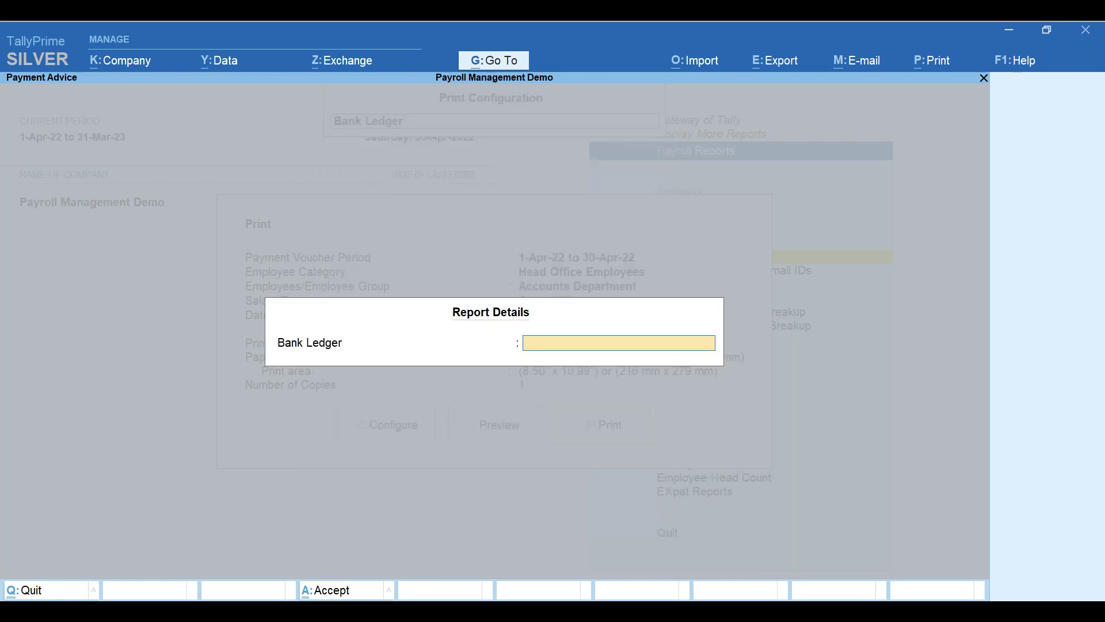
- Create ledger HDFC Bank under Bank Accounts with bank name HDFC Bank (India)
{"action": "key", "text": "alt+c"}
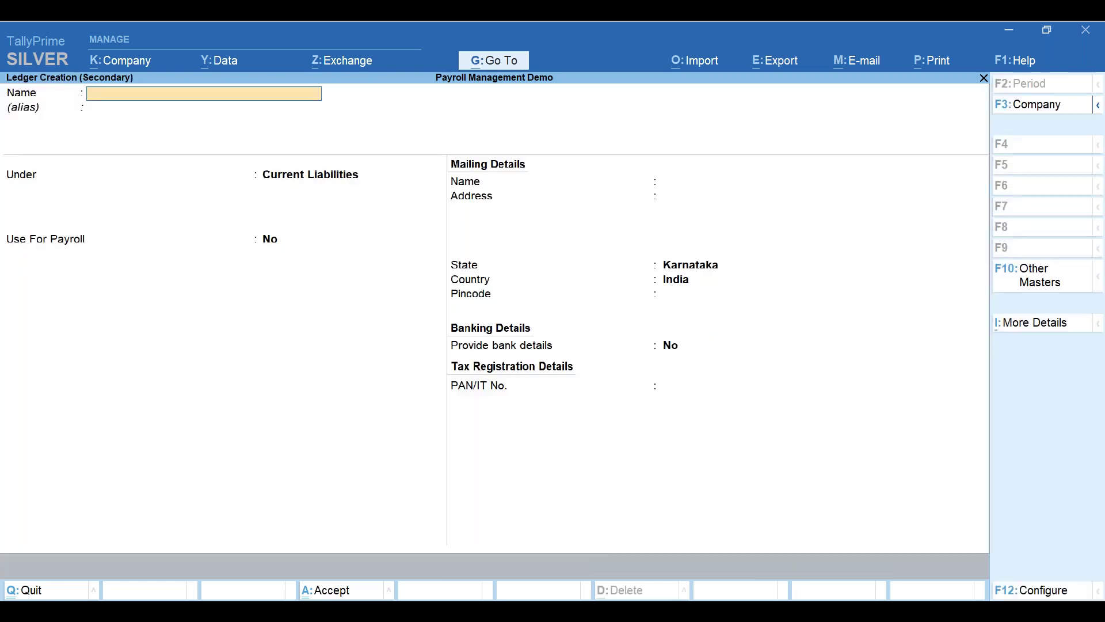
{"action": "type", "text": "HDFC"}
{"action": "type", "text": " Salary"}
{"action": "key", "text": "BackSpace"}
{"action": "key", "text": "BackSpace"}
{"action": "key", "text": "BackSpace"}
{"action": "key", "text": "BackSpace"}
{"action": "key", "text": "BackSpace"}
{"action": "key", "text": "BackSpace"}
{"action": "key", "text": "BackSpace"}
{"action": "type", "text": "Bank"}
{"action": "key", "text": "Return"}
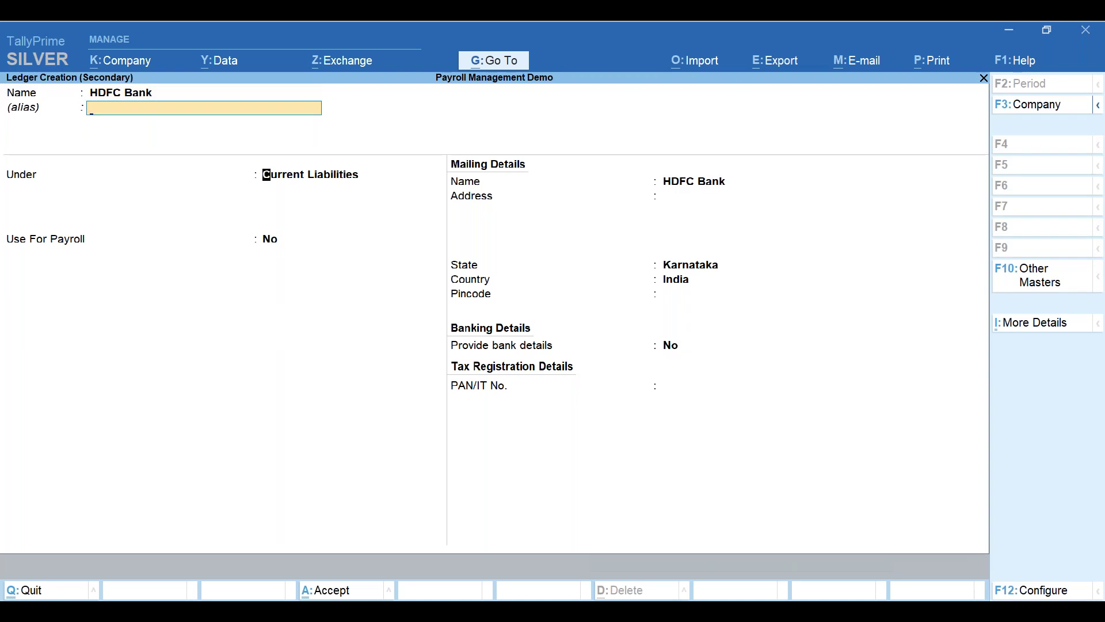
{"action": "key", "text": "Return"}
{"action": "type", "text": "Bank"}
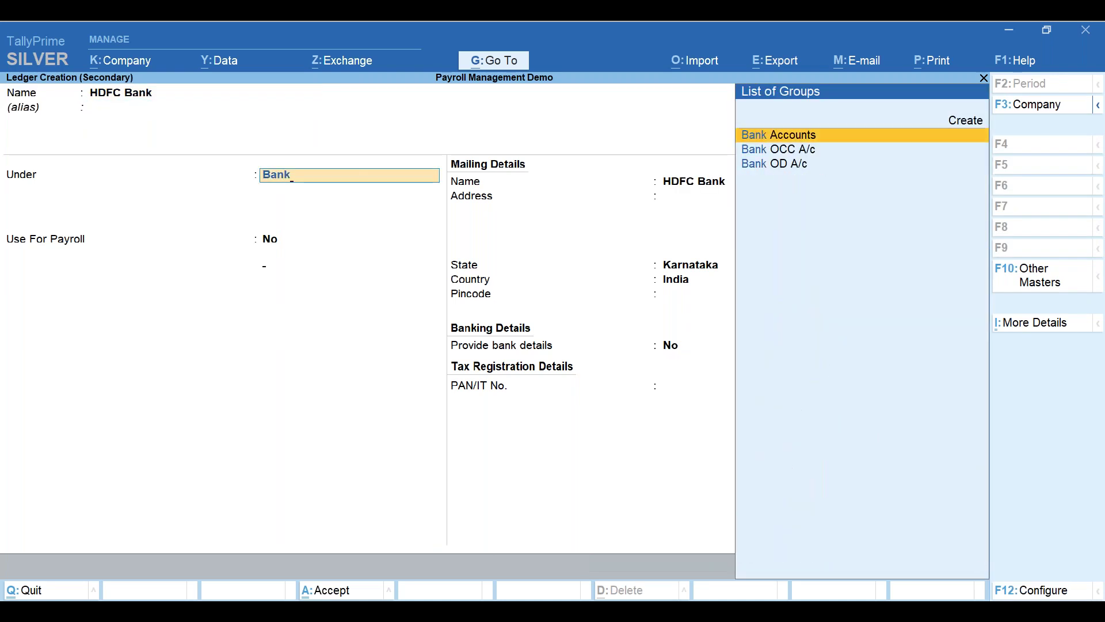
{"action": "key", "text": "Return"}
{"action": "key", "text": "Return"}
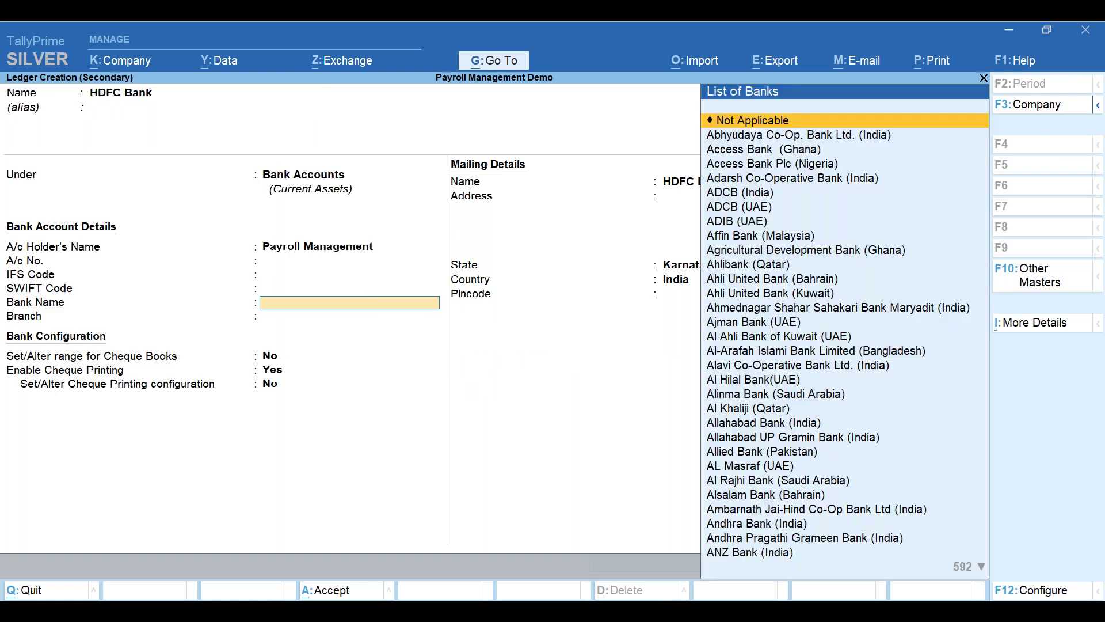
{"action": "type", "text": "Hdfc"}
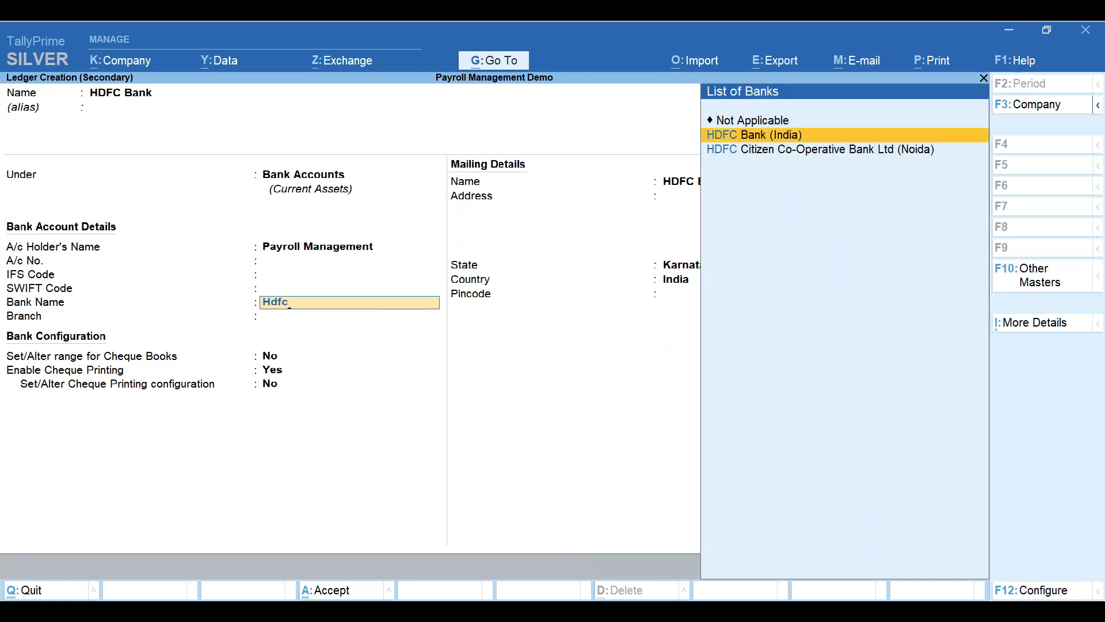
{"action": "key", "text": "Return"}
{"action": "key", "text": "Return"}
{"action": "key", "text": "Return"}
{"action": "key", "text": "Return"}
{"action": "key", "text": "Return"}
{"action": "key", "text": "ctrl"}
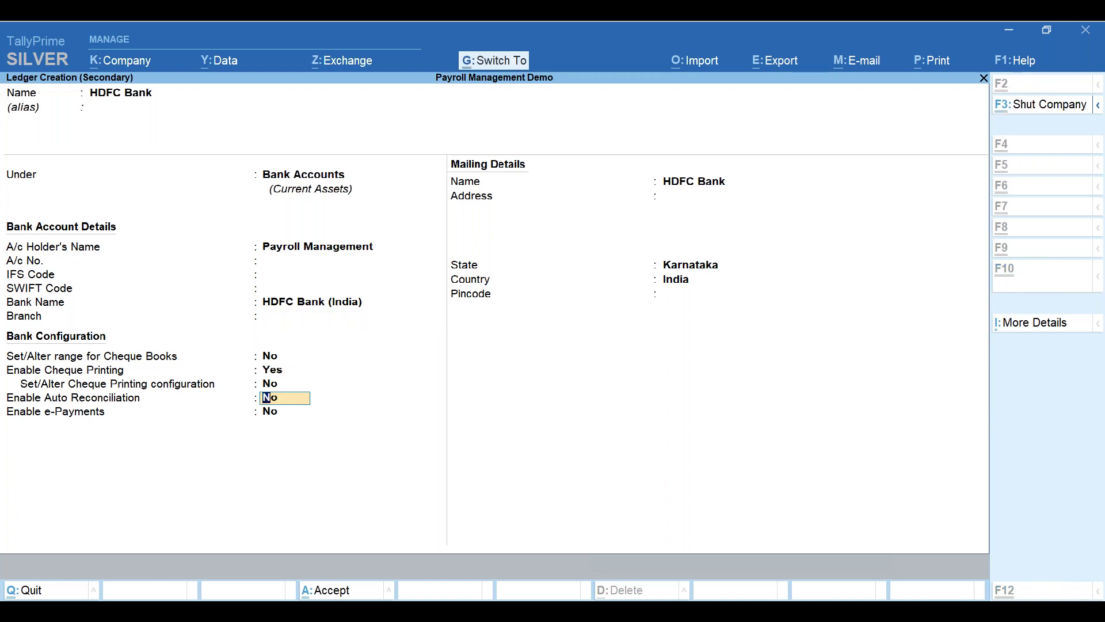
{"action": "key", "text": "ctrl+a"}
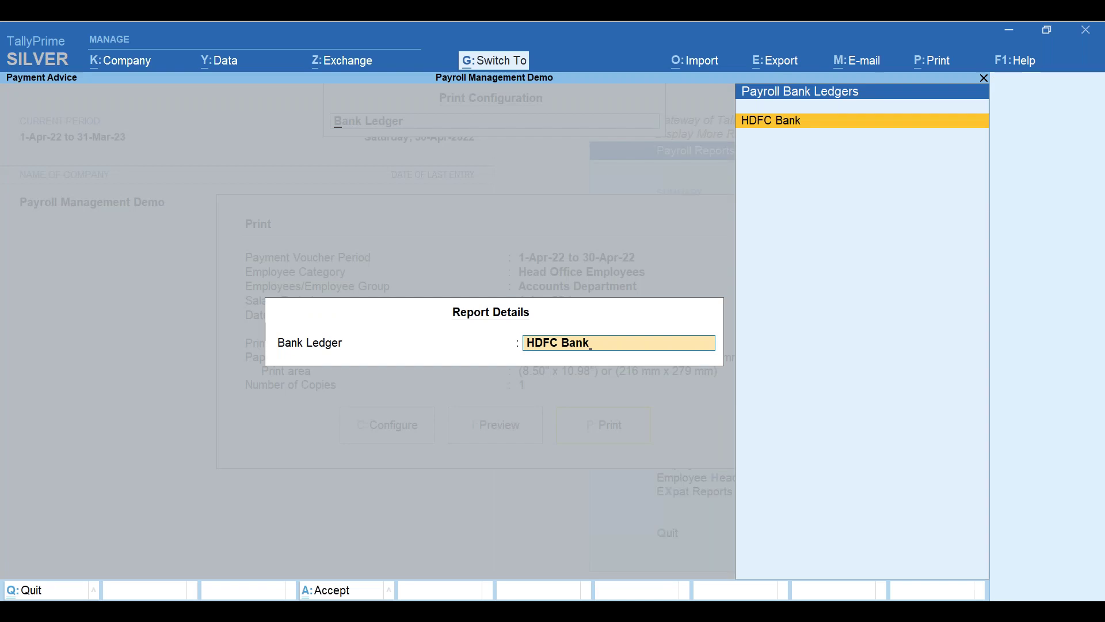
- Accept HDFC Bank as Bank Ledger, keeping the salary period and report date 13-Jul-22
{"action": "key", "text": "ctrl+a"}
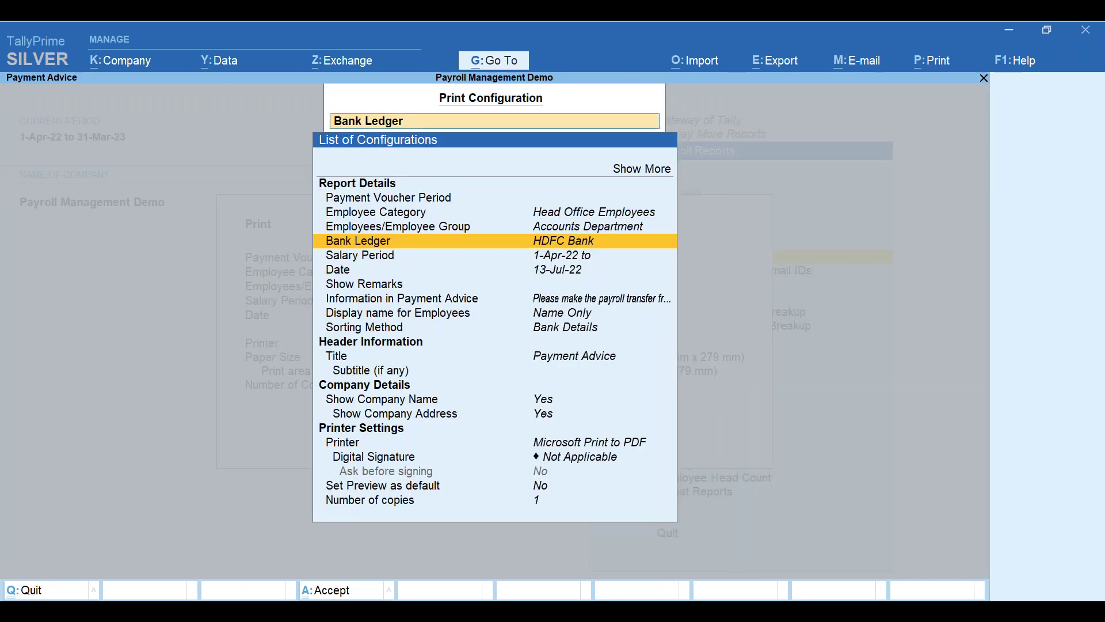
{"action": "key", "text": "Down"}
{"action": "key", "text": "Return"}
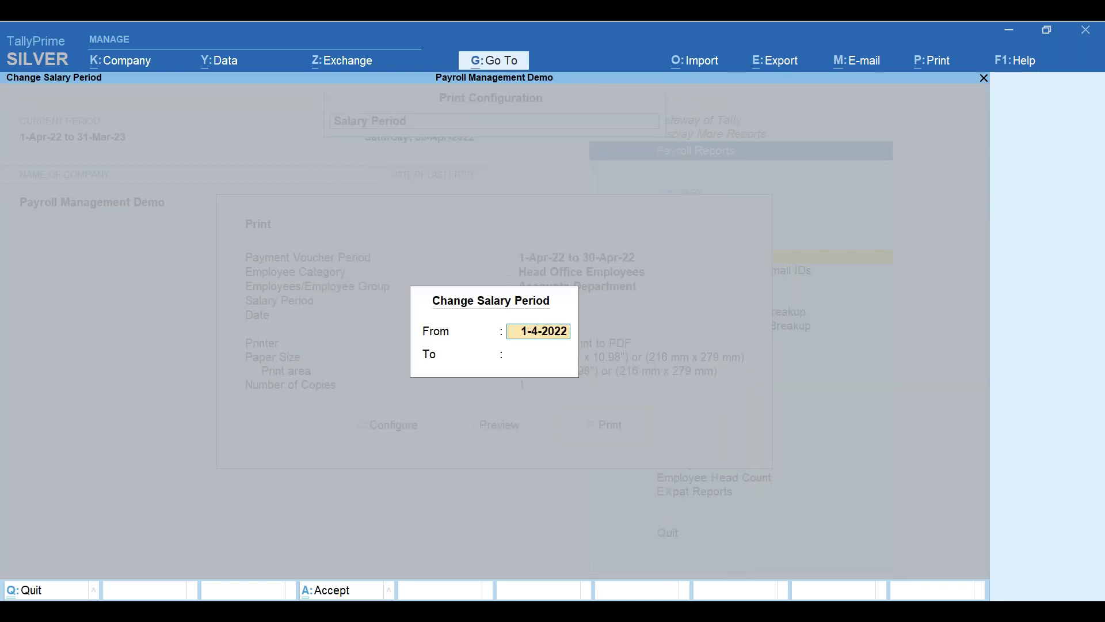
{"action": "key", "text": "Escape"}
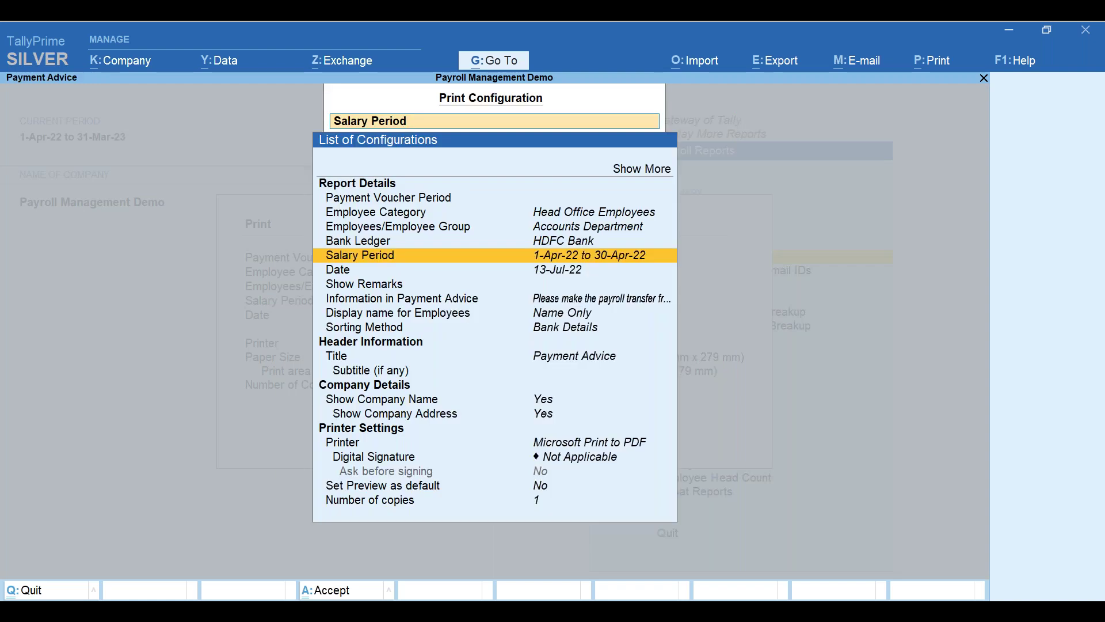
{"action": "key", "text": "Down"}
{"action": "key", "text": "Return"}
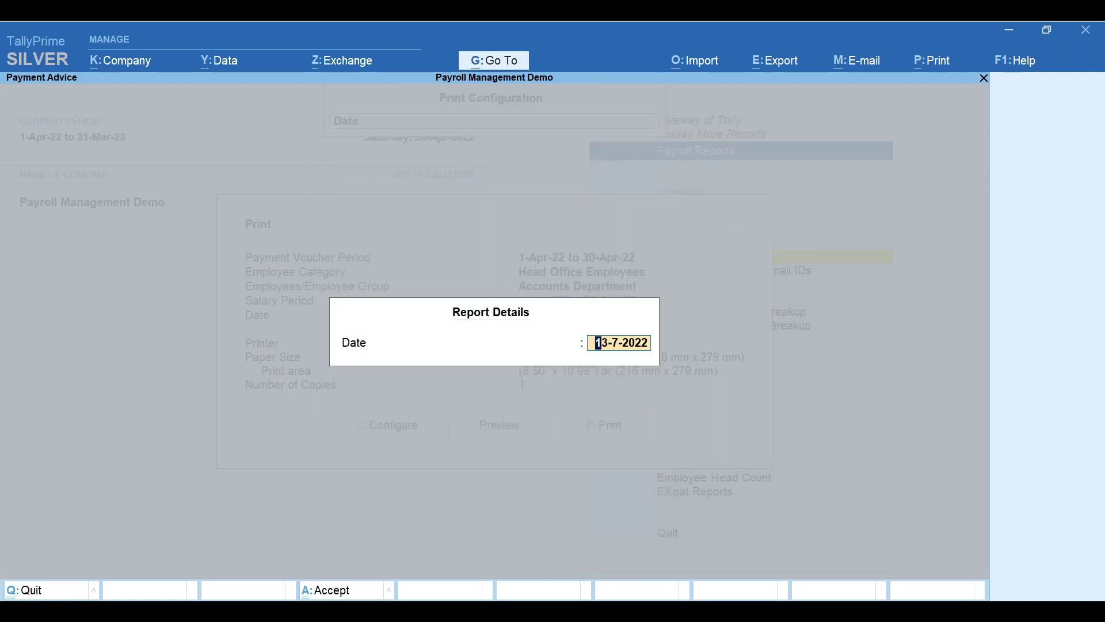
{"action": "key", "text": "Escape"}
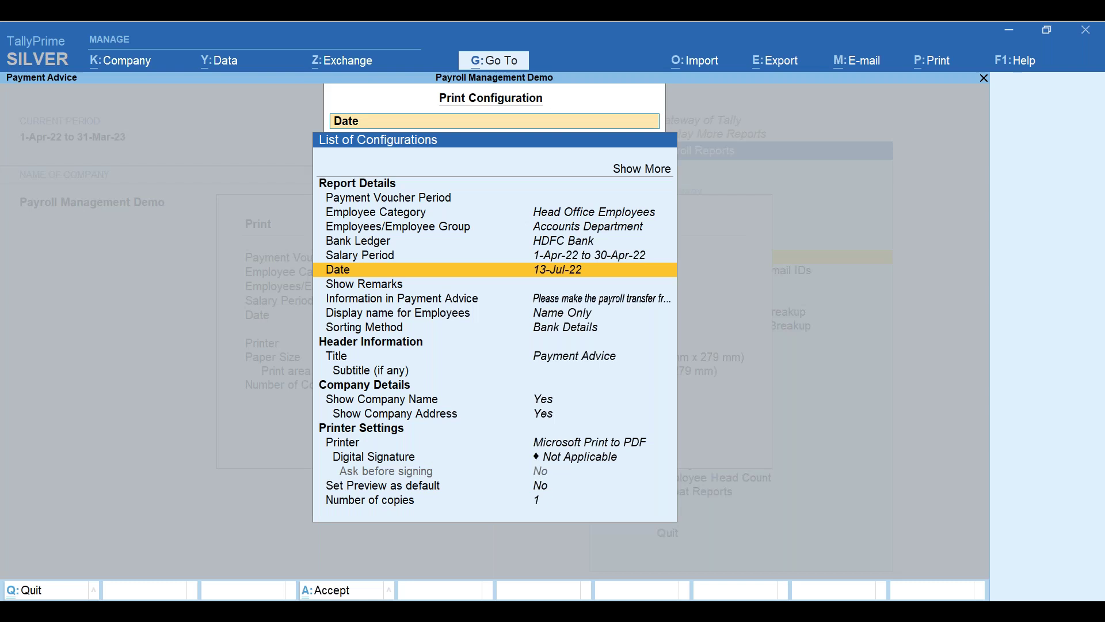
{"action": "key", "text": "Down"}
{"action": "key", "text": "Down"}
{"action": "key", "text": "Down"}
{"action": "key", "text": "Down"}
{"action": "key", "text": "Down"}
{"action": "key", "text": "Down"}
{"action": "key", "text": "Down"}
{"action": "key", "text": "Down"}
{"action": "key", "text": "Down"}
{"action": "key", "text": "Down"}
{"action": "key", "text": "Down"}
{"action": "key", "text": "Down"}
{"action": "key", "text": "Down"}
{"action": "key", "text": "Up"}
{"action": "key", "text": "Up"}
{"action": "key", "text": "Up"}
{"action": "key", "text": "Up"}
{"action": "key", "text": "Up"}
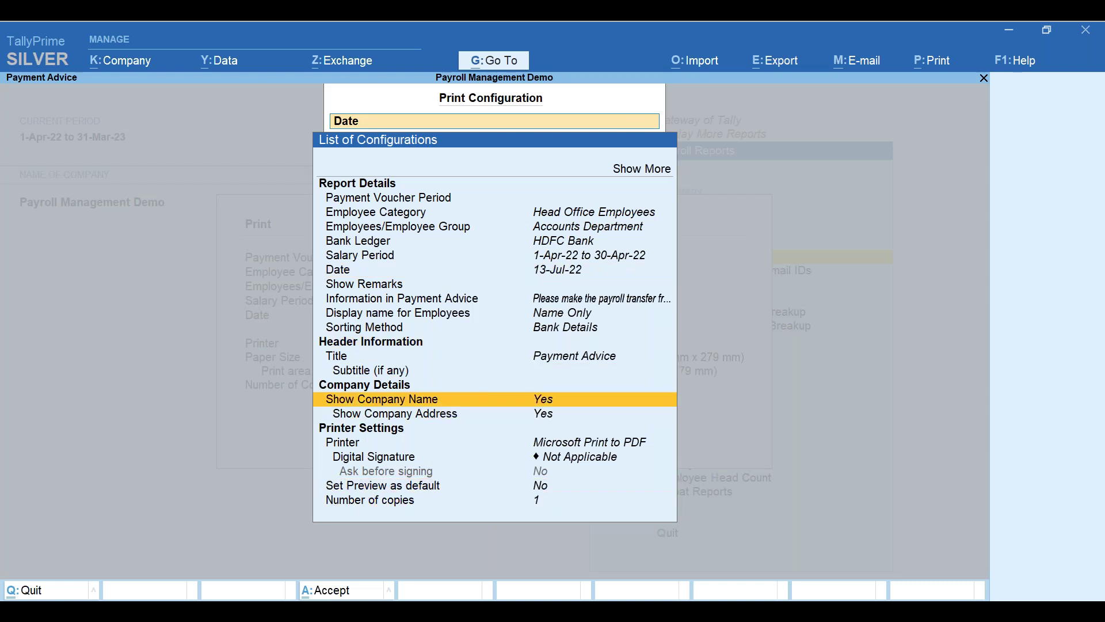
{"action": "key", "text": "Home"}
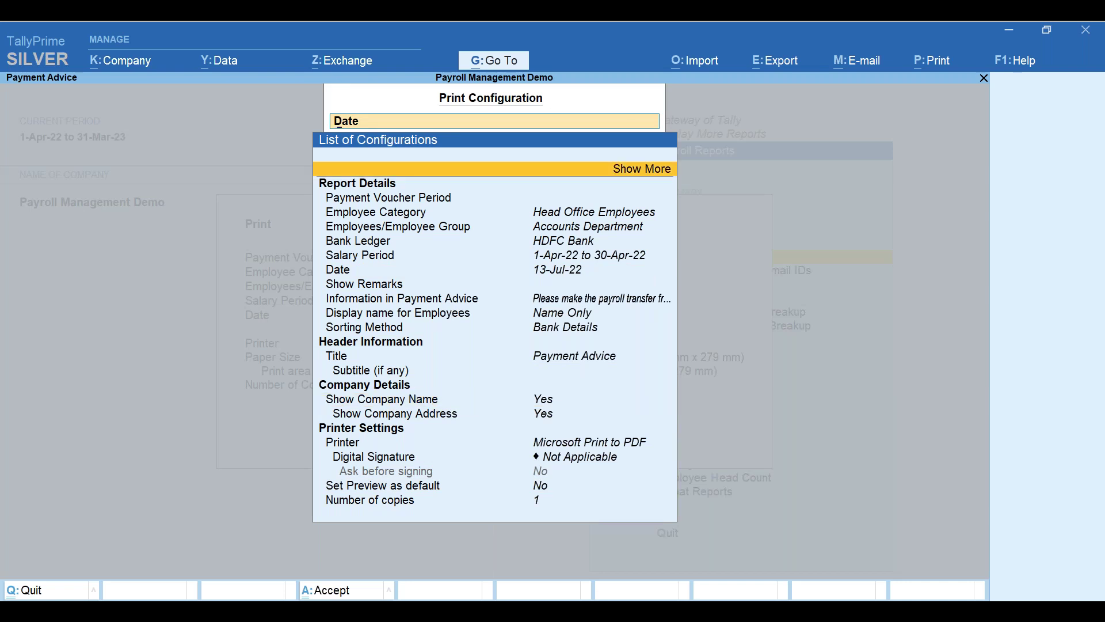
- Turn on Employee Number, Bank Name, Branch, IFS Code and E-mail ID, then accept
{"action": "key", "text": "Return"}
{"action": "key", "text": "Down"}
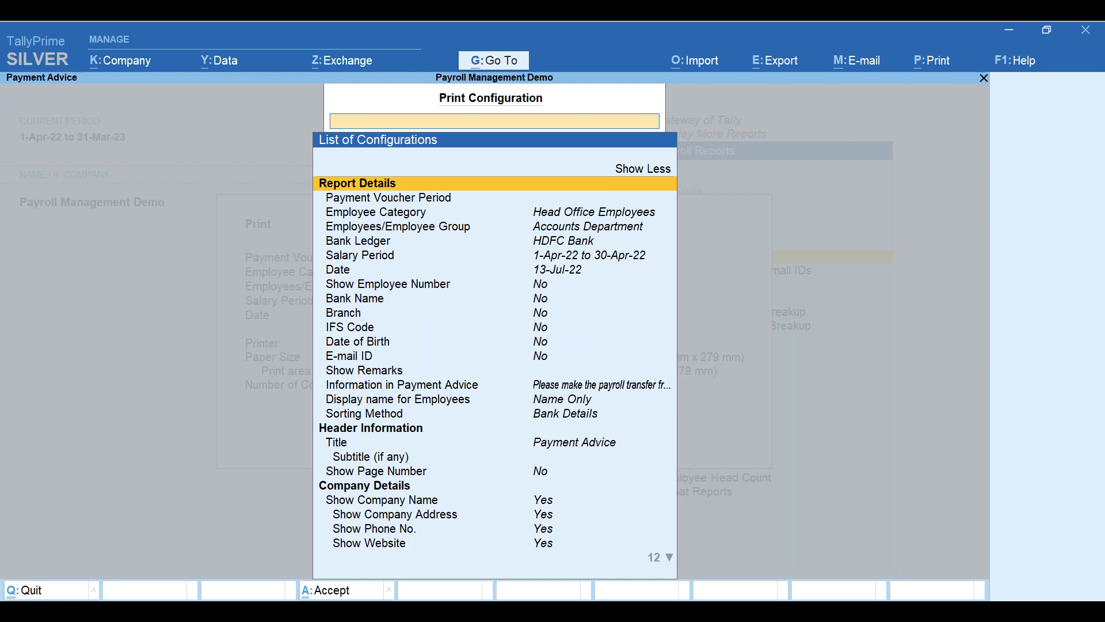
{"action": "key", "text": "Down"}
{"action": "key", "text": "Down"}
{"action": "key", "text": "Down"}
{"action": "key", "text": "Down"}
{"action": "key", "text": "Down"}
{"action": "key", "text": "Down"}
{"action": "key", "text": "Down"}
{"action": "key", "text": "Return"}
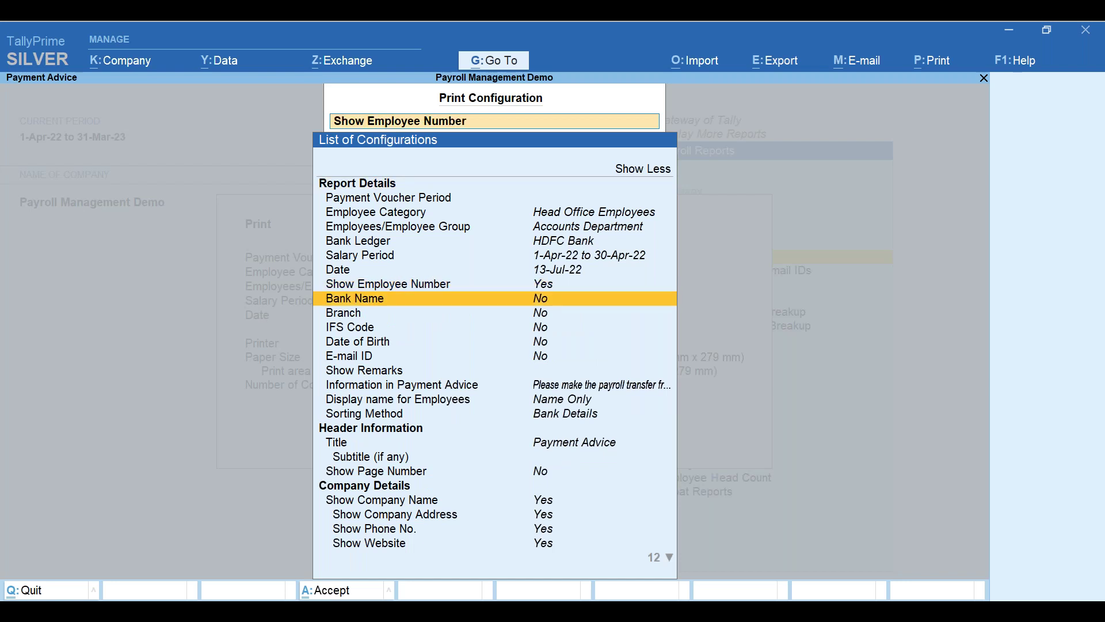
{"action": "key", "text": "Return"}
{"action": "key", "text": "Down"}
{"action": "key", "text": "Return"}
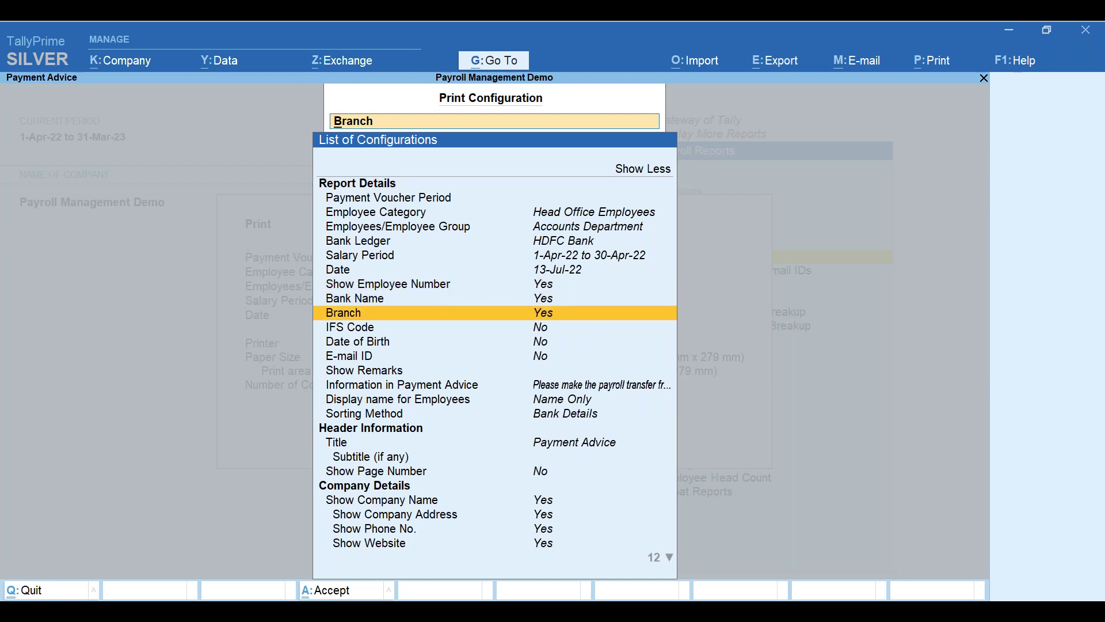
{"action": "key", "text": "Down"}
{"action": "key", "text": "Return"}
{"action": "key", "text": "Down"}
{"action": "key", "text": "Down"}
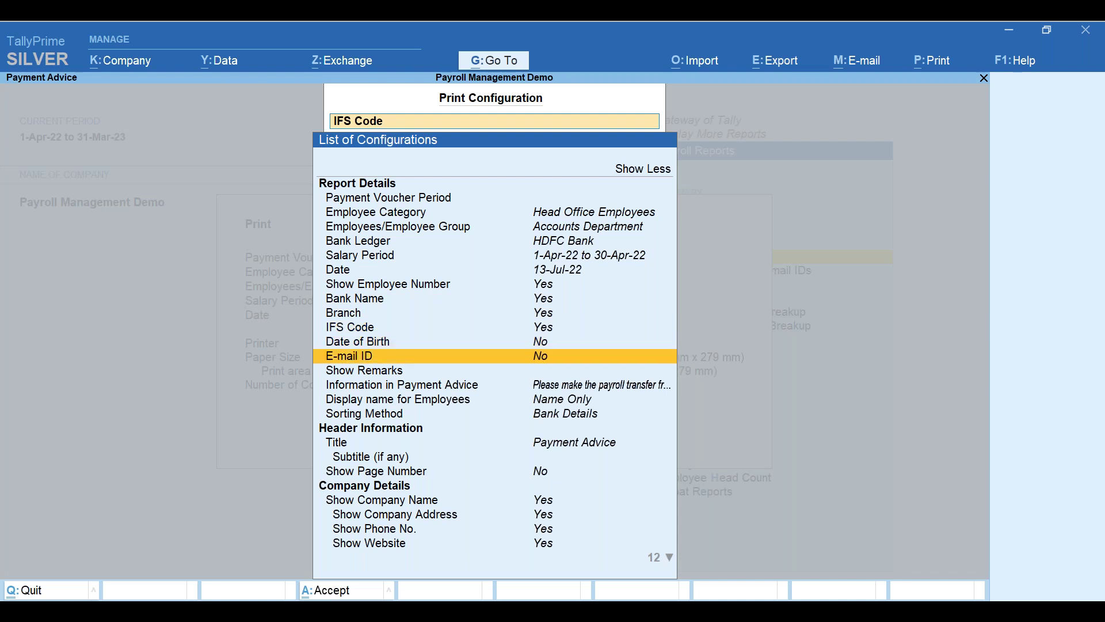
{"action": "key", "text": "Return"}
{"action": "key", "text": "Down"}
{"action": "key", "text": "Down"}
{"action": "key", "text": "Down"}
{"action": "key", "text": "Down"}
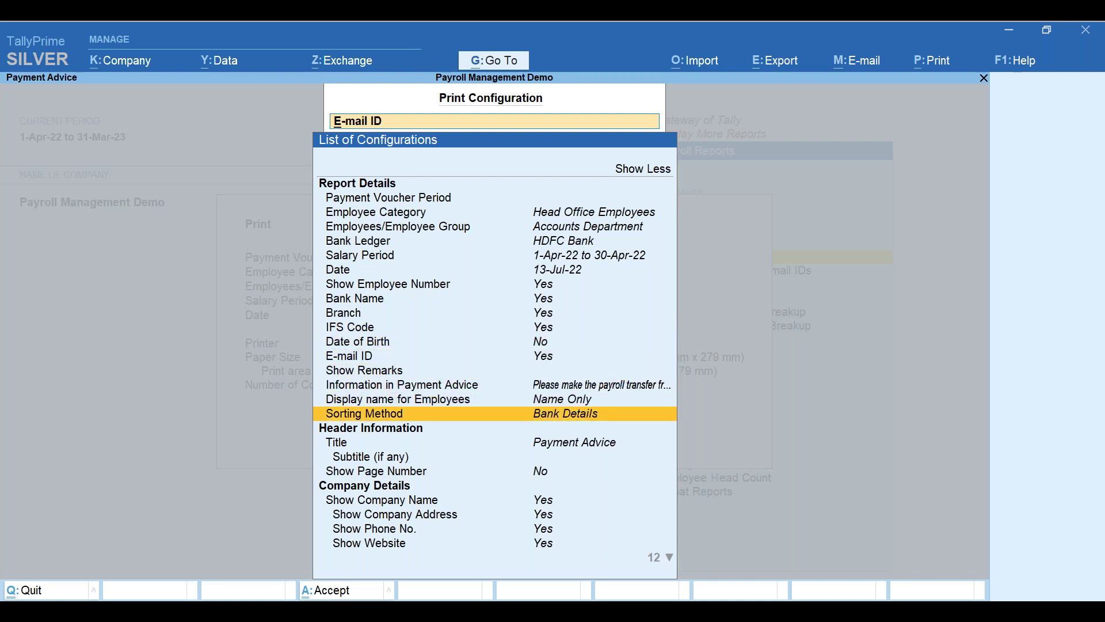
{"action": "key", "text": "ctrl+a"}
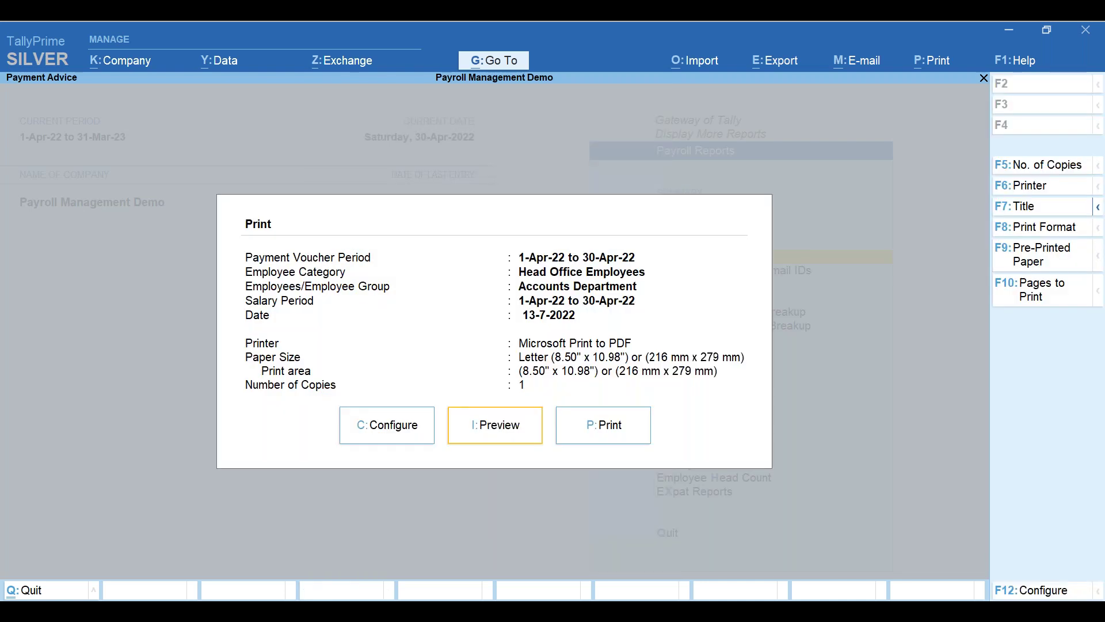
{"action": "key", "text": "i"}
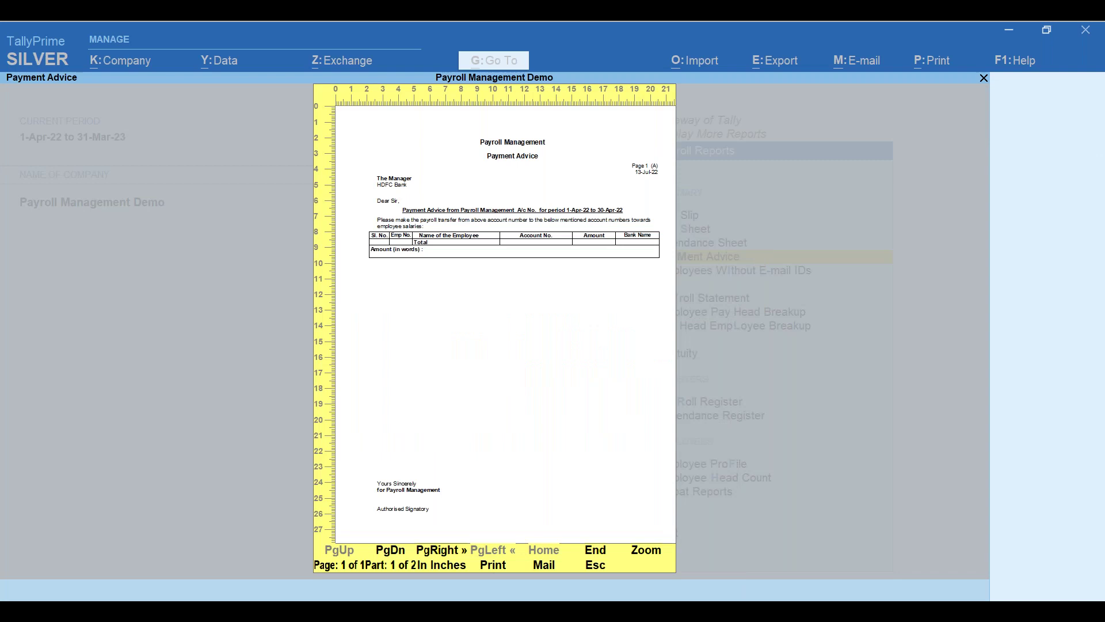
{"action": "key", "text": "Right"}
{"action": "key", "text": "Left"}
{"action": "key", "text": "alt+z"}
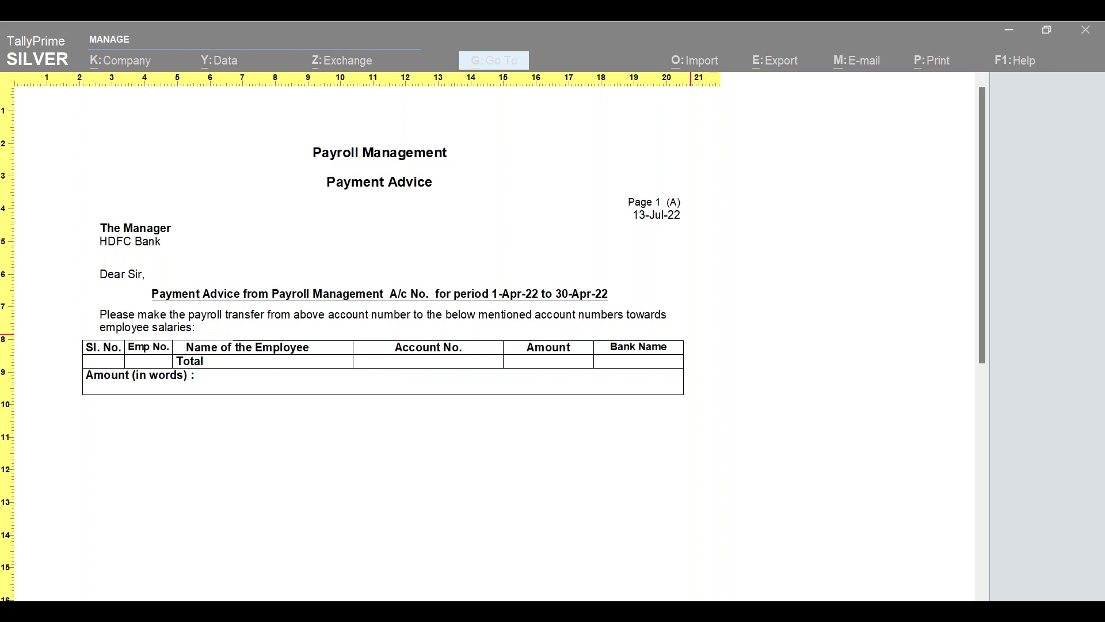
{"action": "key", "text": "Escape"}
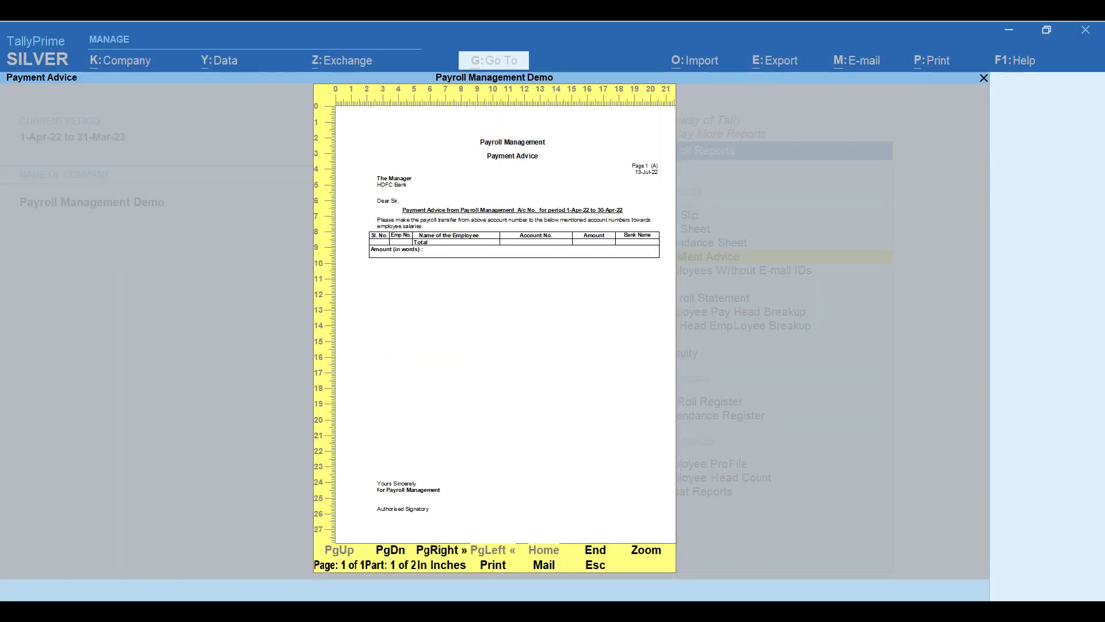
{"action": "key", "text": "Escape"}
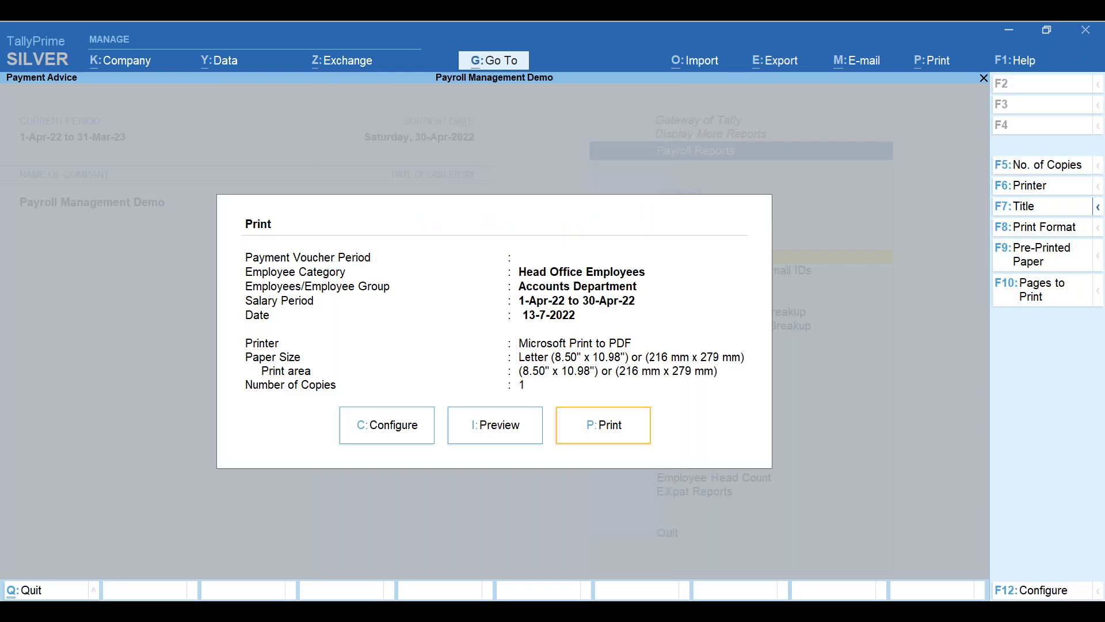
- Open the April-2022 Pay Slip for the second Head Office employee, net ₹31,933.34
{"action": "key", "text": "Escape"}
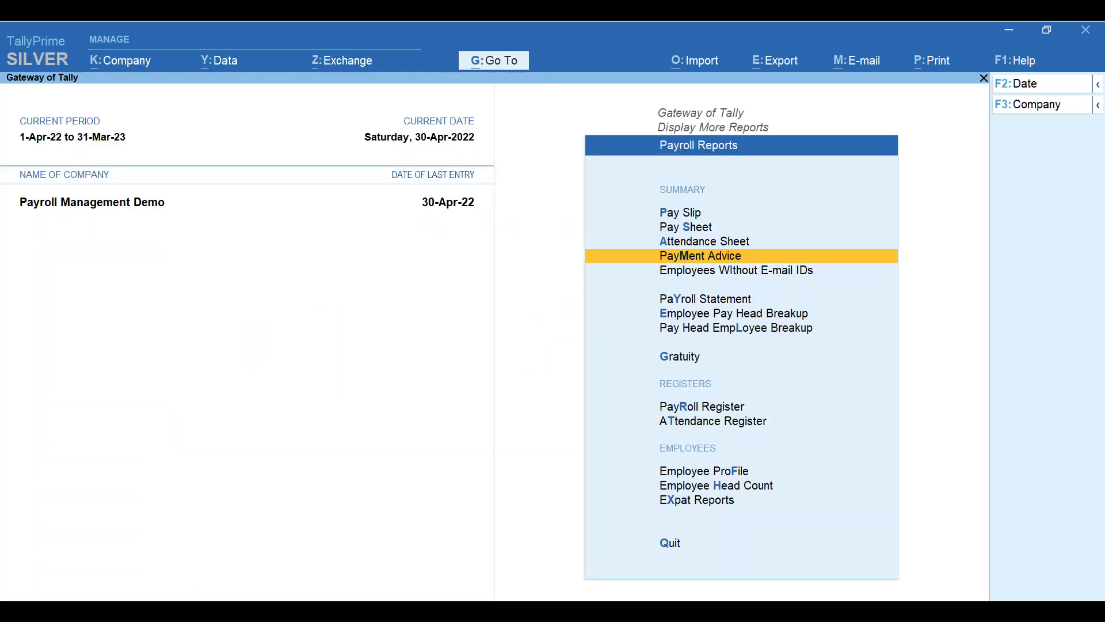
{"action": "key", "text": "Escape"}
{"action": "key", "text": "Escape"}
{"action": "key", "text": "Return"}
{"action": "key", "text": "Down"}
{"action": "key", "text": "Down"}
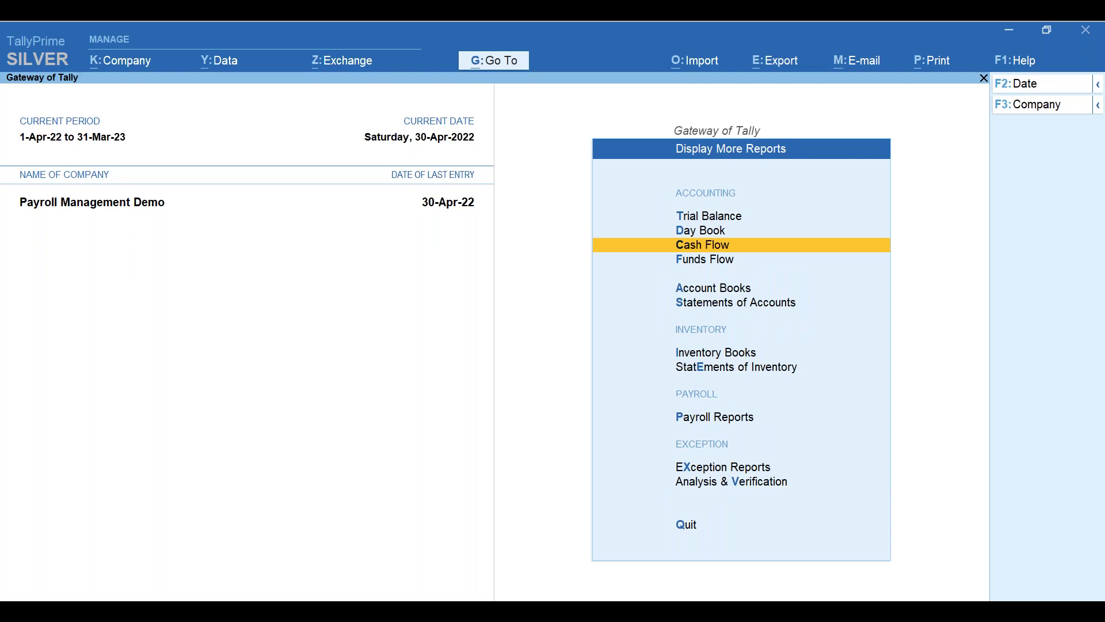
{"action": "key", "text": "Down"}
{"action": "key", "text": "Down"}
{"action": "key", "text": "Down"}
{"action": "key", "text": "Down"}
{"action": "key", "text": "Down"}
{"action": "key", "text": "Down"}
{"action": "key", "text": "Return"}
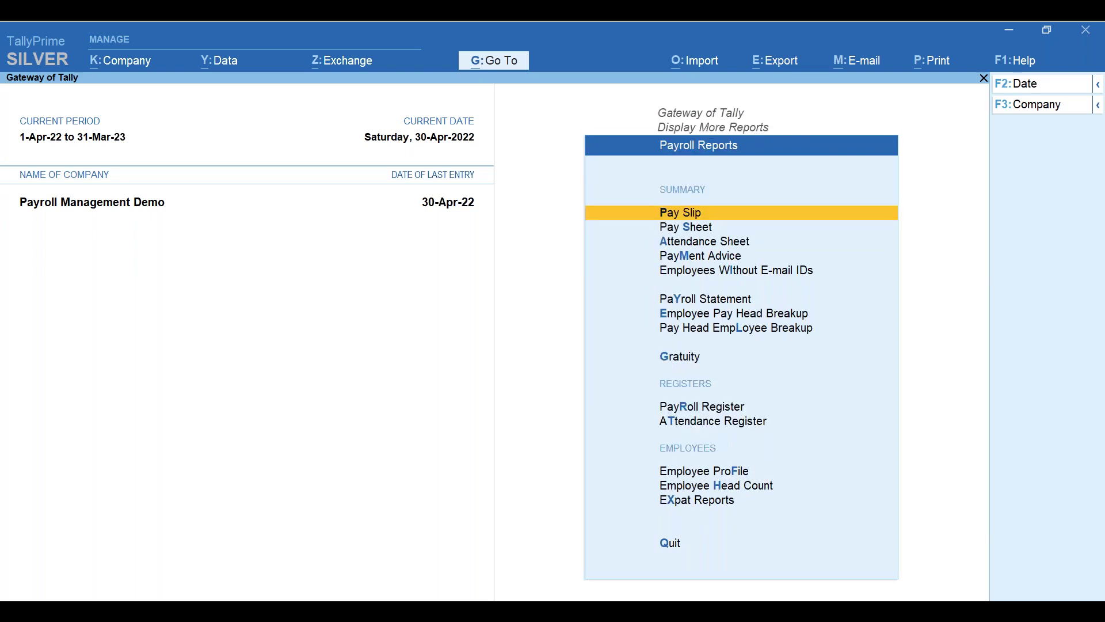
{"action": "key", "text": "Return"}
{"action": "key", "text": "Down"}
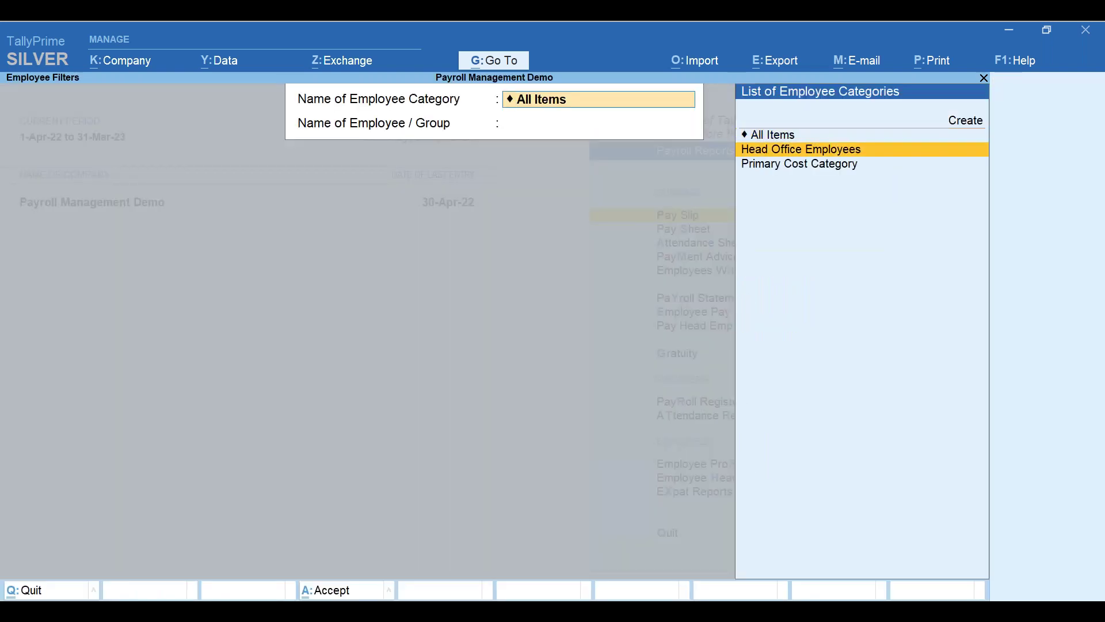
{"action": "key", "text": "Return"}
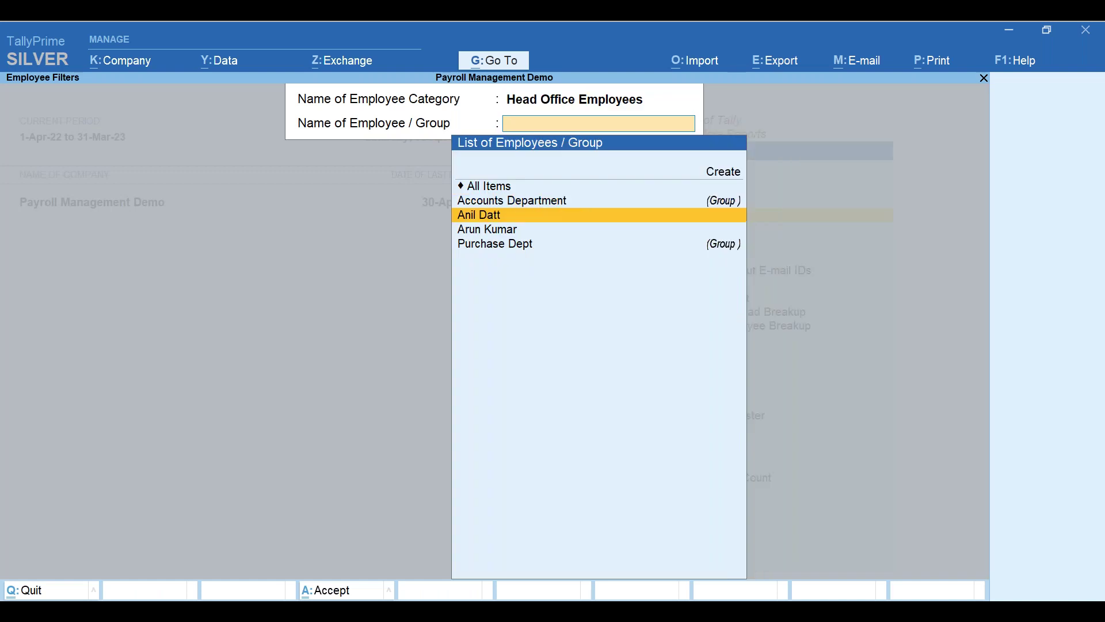
{"action": "key", "text": "Down"}
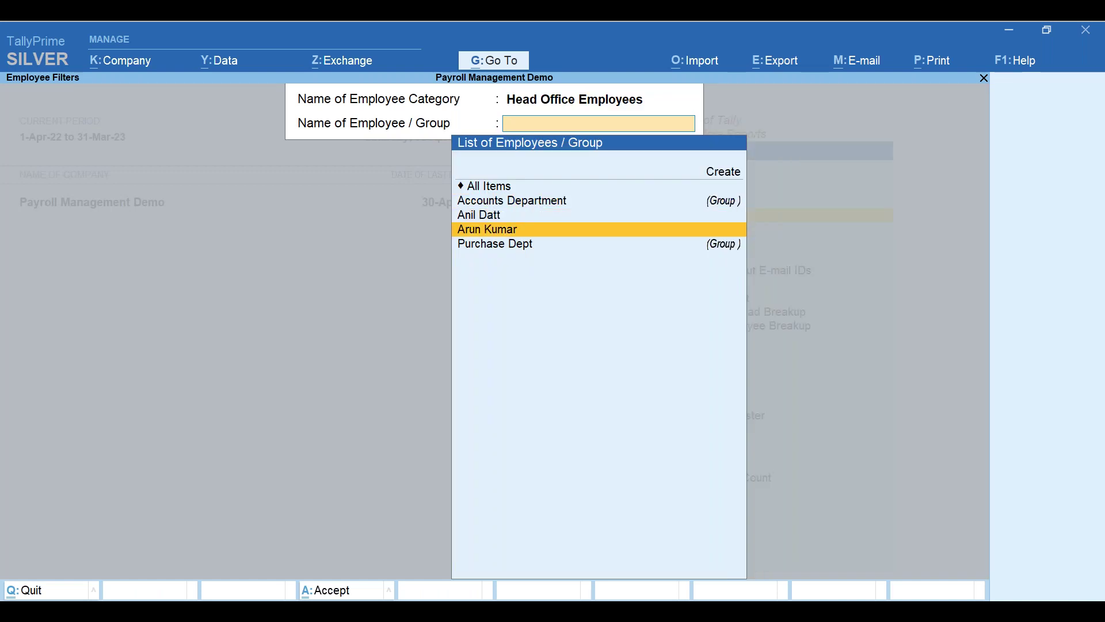
{"action": "key", "text": "Return"}
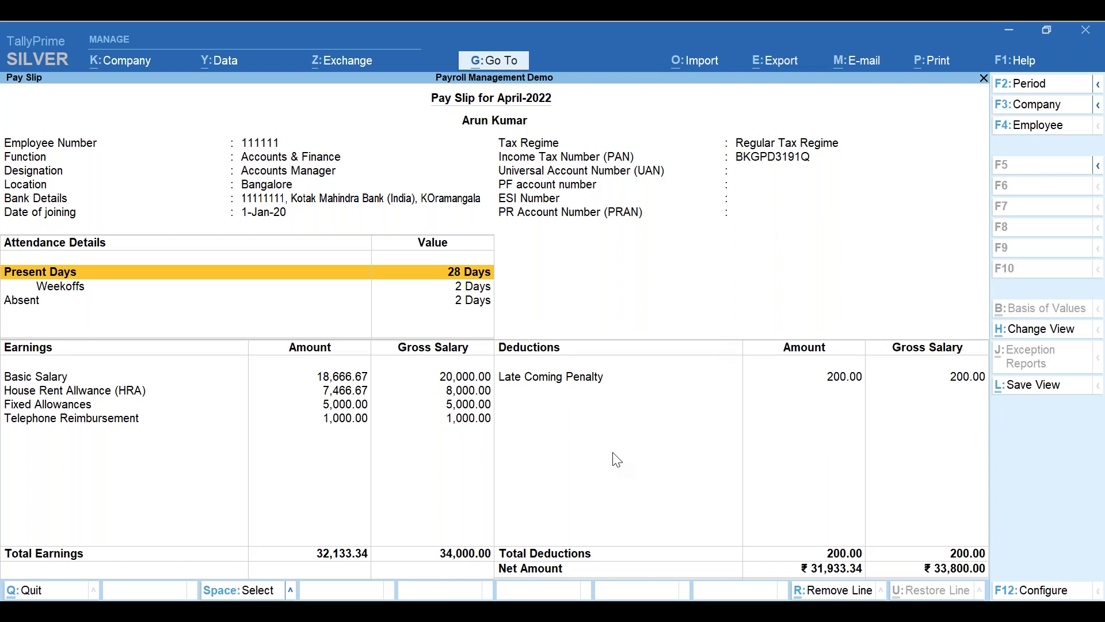
- Switch the pay slip to the vertical layout and review the Basic Salary row
{"action": "left_click", "coordinate": [1046, 594]}
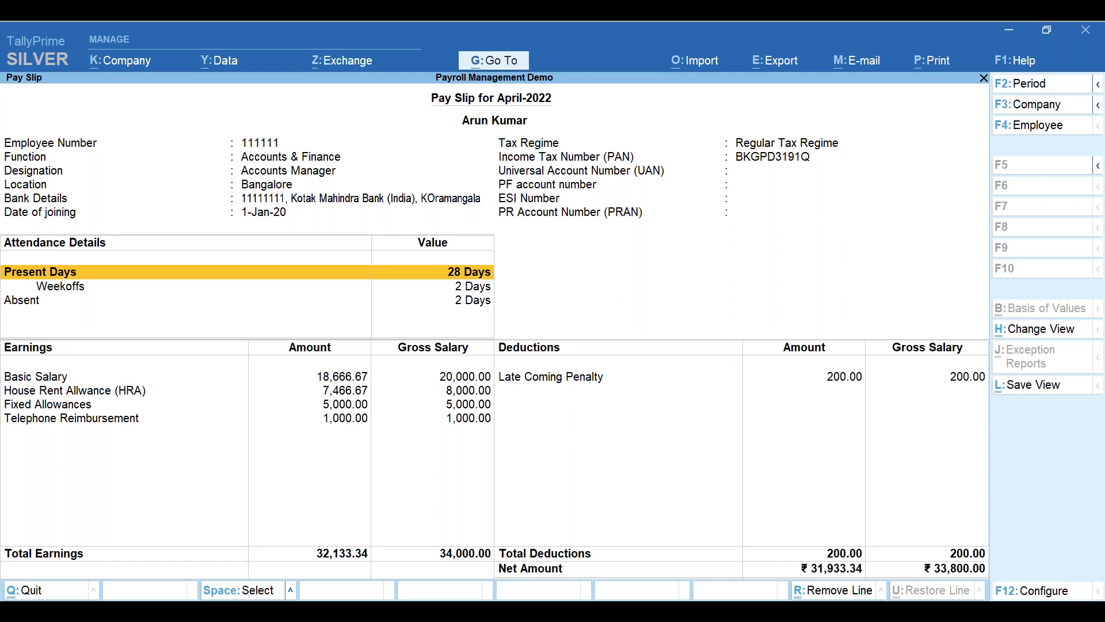
{"action": "left_click", "coordinate": [1059, 588]}
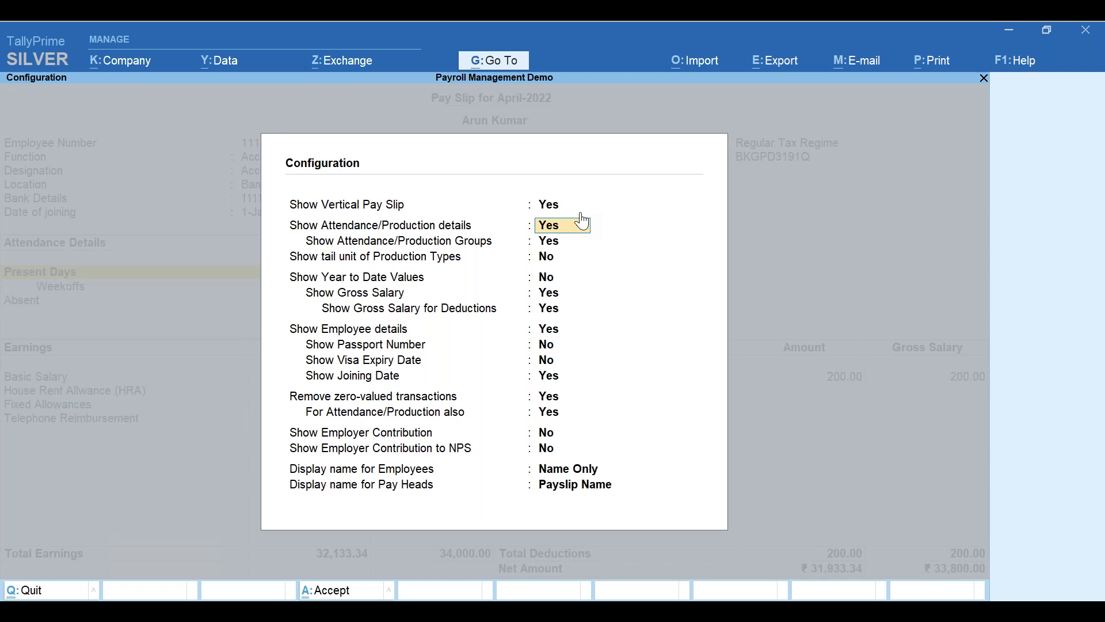
{"action": "key", "text": "ctrl+a"}
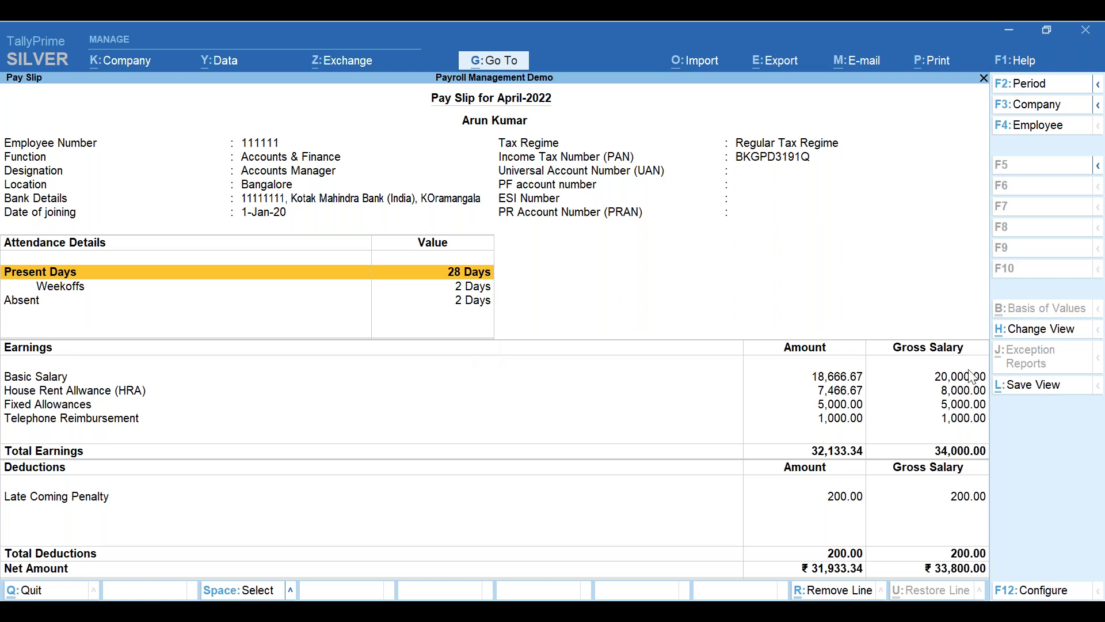
{"action": "left_click", "coordinate": [830, 380]}
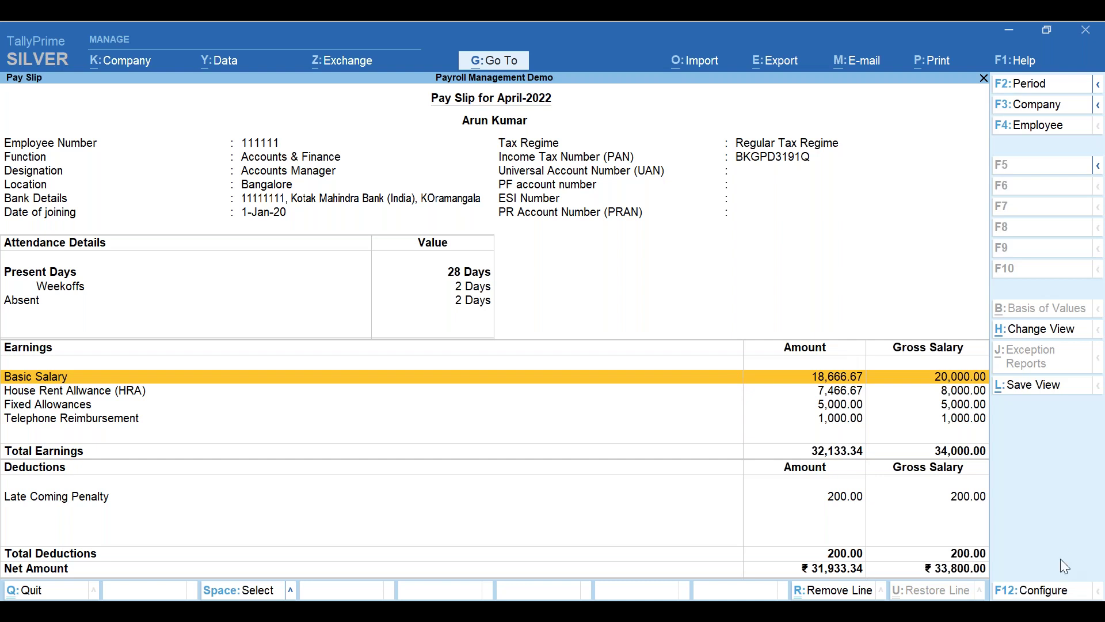
- Restore the side-by-side pay slip layout and return to the Gateway of Tally
{"action": "key", "text": "F12"}
{"action": "key", "text": "Down"}
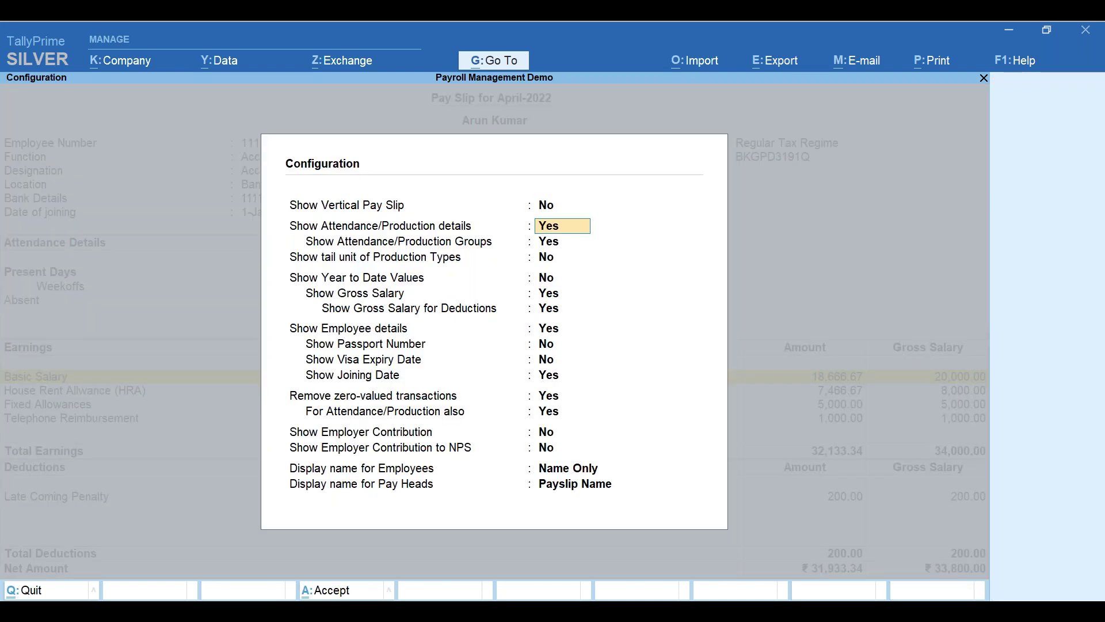
{"action": "key", "text": "ctrl+a"}
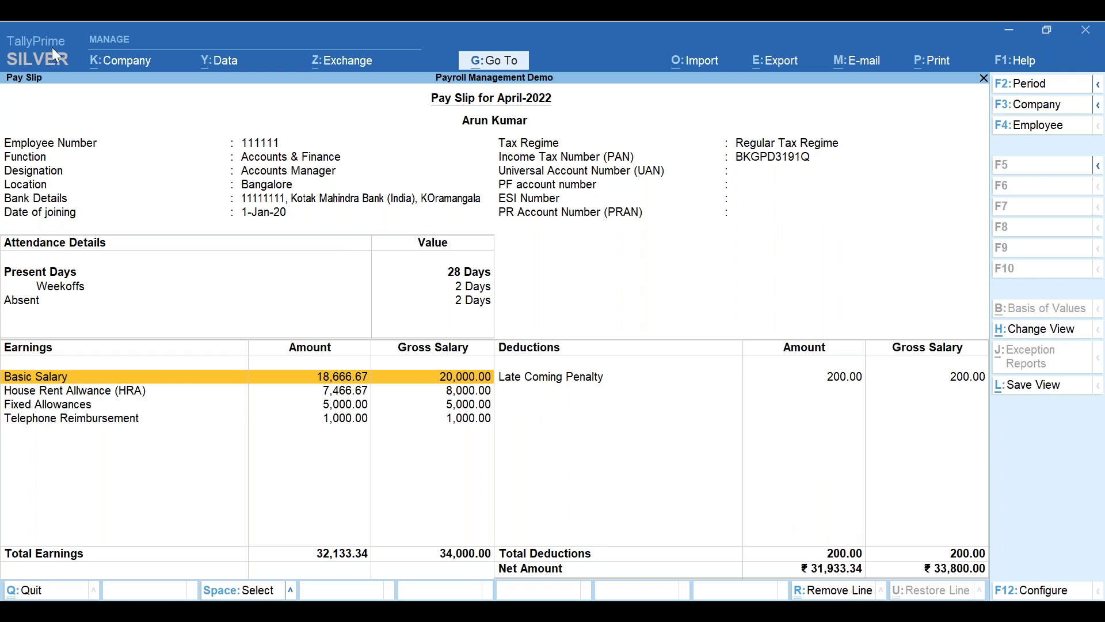
{"action": "left_click", "coordinate": [181, 46]}
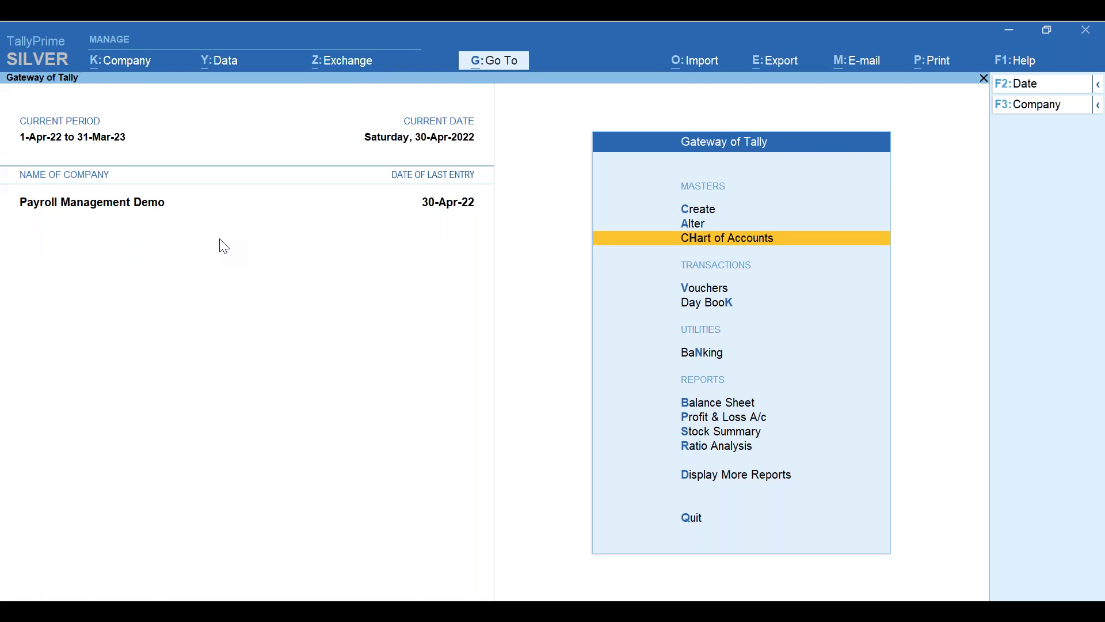
- Start a payment voucher with Payroll Autofill ending 30-4-2022, dated 5-5-2022
{"action": "key", "text": "v"}
{"action": "left_click", "coordinate": [1016, 171]}
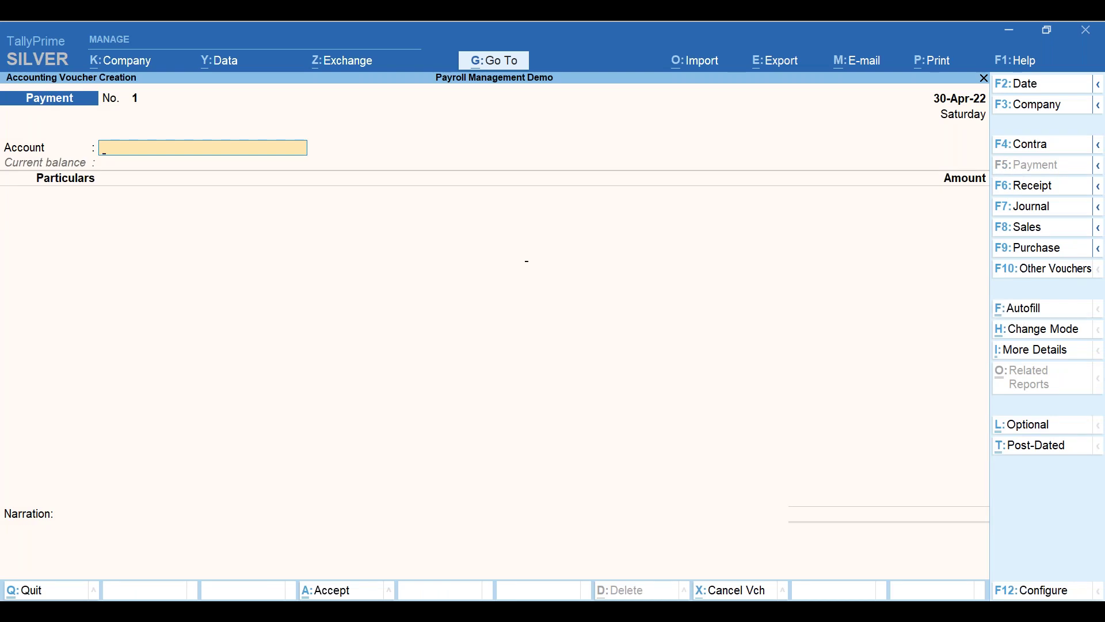
{"action": "key", "text": "ctrl+f"}
{"action": "key", "text": "Return"}
{"action": "key", "text": "Return"}
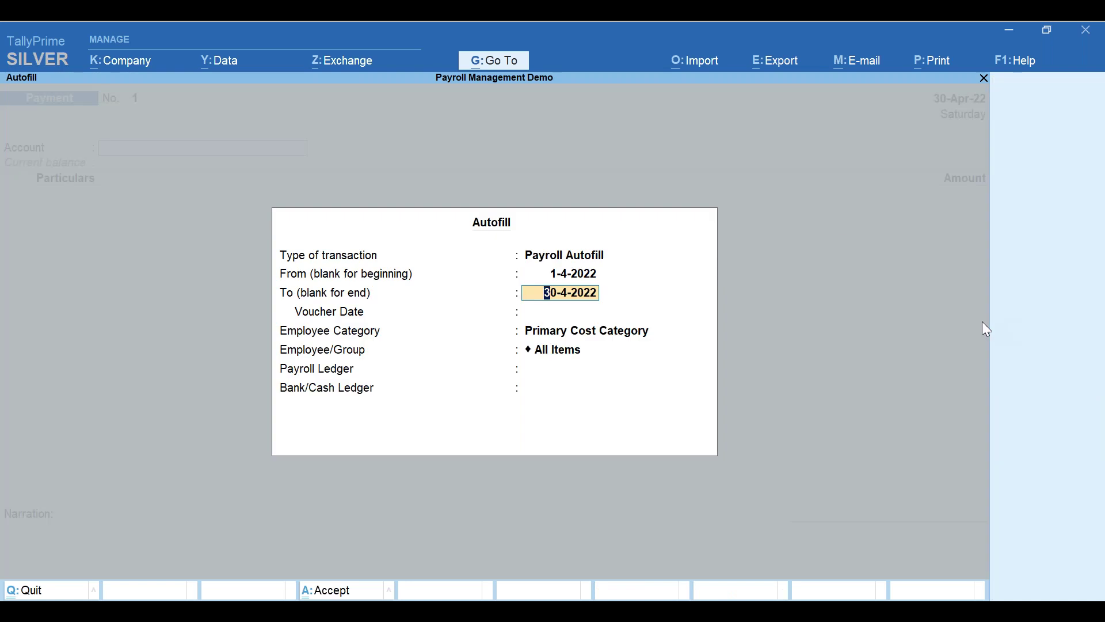
{"action": "key", "text": "Return"}
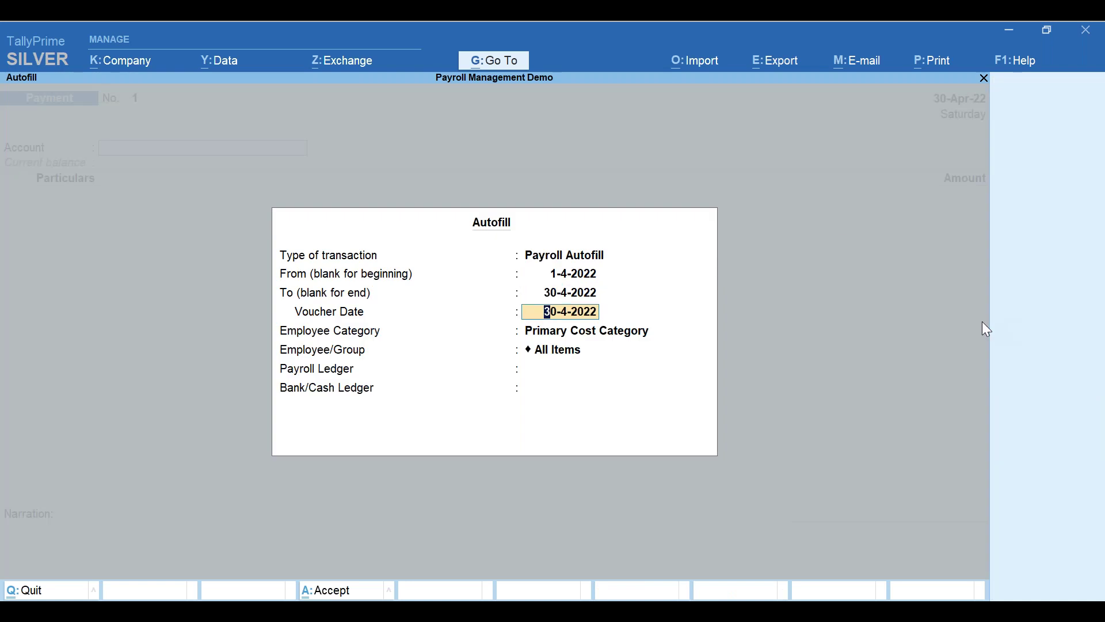
{"action": "type", "text": "5may"}
{"action": "key", "text": "Return"}
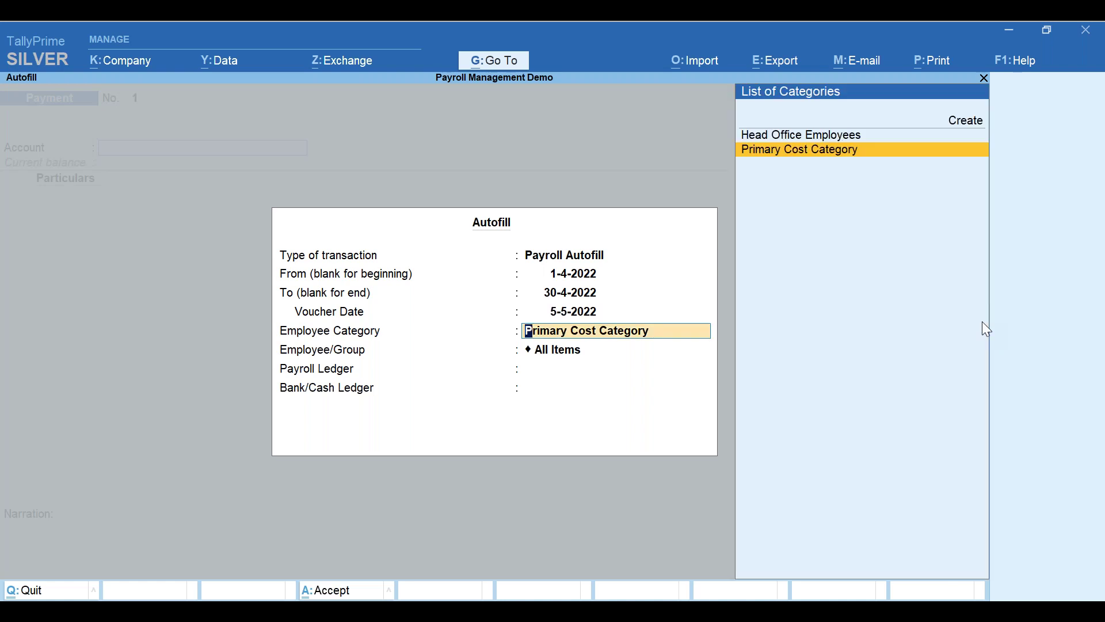
- Autofill the salary payment for one Head Office employee from Salary Payable via HDFC Bank
{"action": "key", "text": "Up"}
{"action": "key", "text": "Return"}
{"action": "key", "text": "Down"}
{"action": "key", "text": "Down"}
{"action": "key", "text": "Down"}
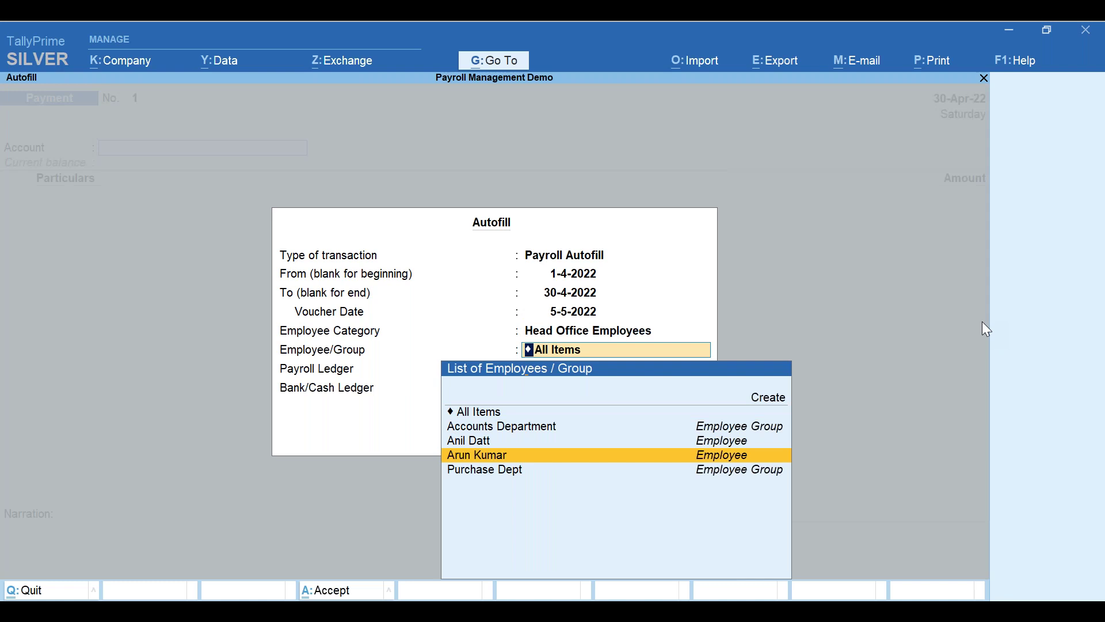
{"action": "key", "text": "Return"}
{"action": "key", "text": "Return"}
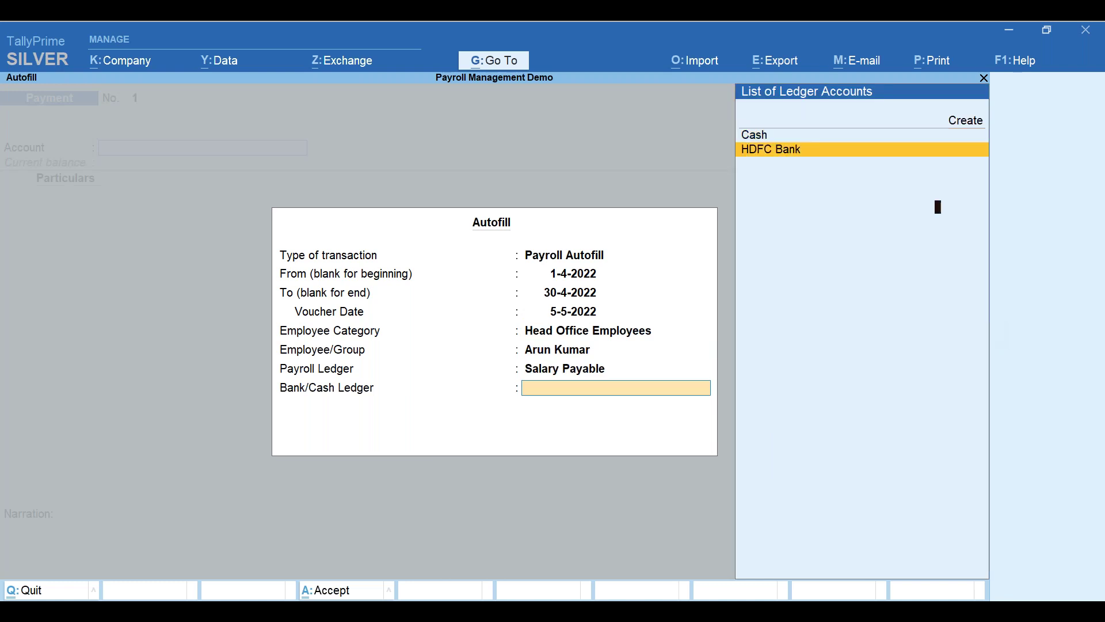
{"action": "key", "text": "Return"}
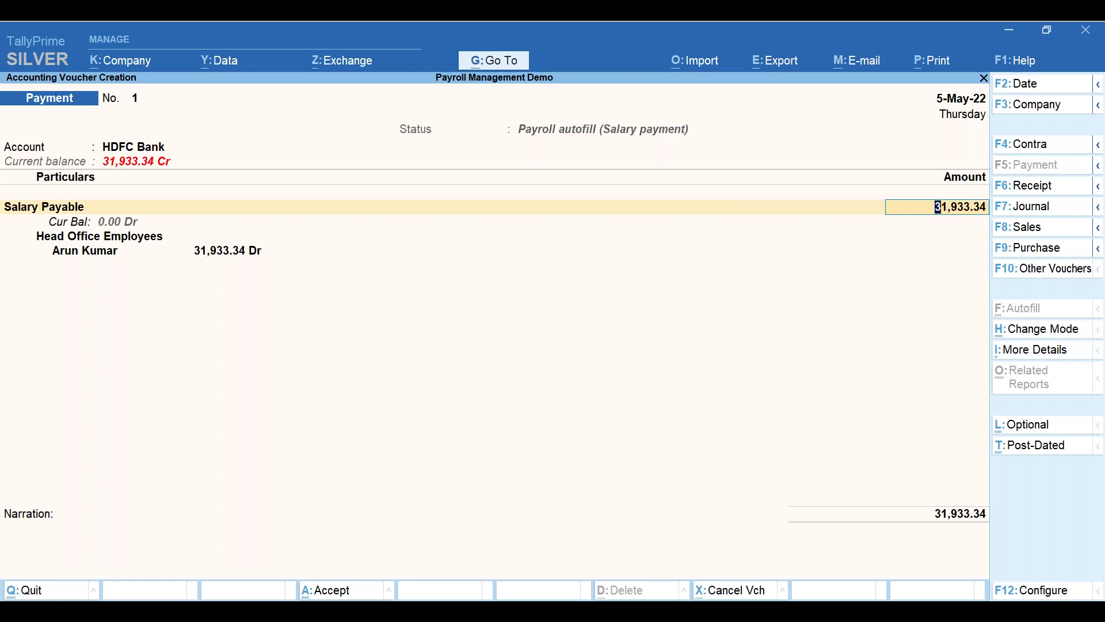
- Set the HDFC Bank allocation to e-Fund Transfer for the full 31,933.34
{"action": "key", "text": "Return"}
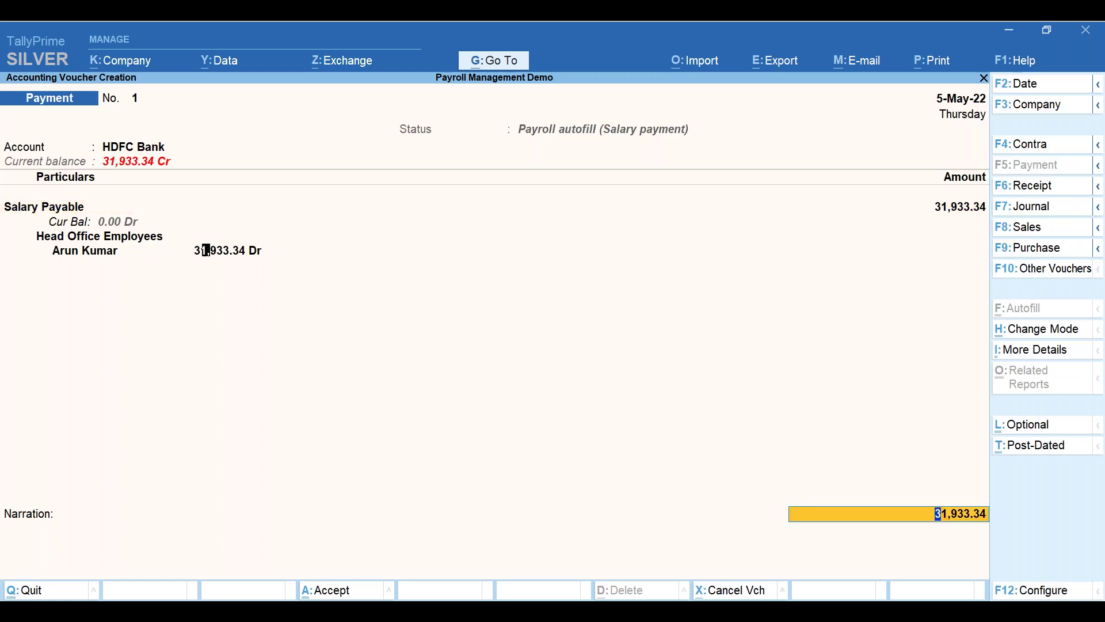
{"action": "key", "text": "Return"}
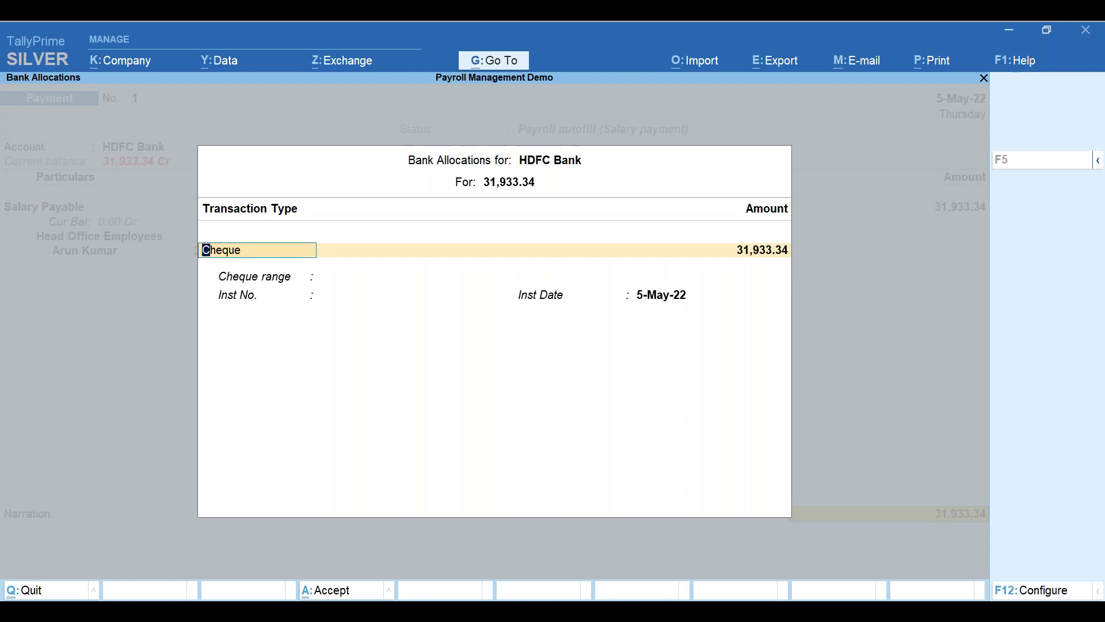
{"action": "key", "text": "BackSpace"}
{"action": "key", "text": "Return"}
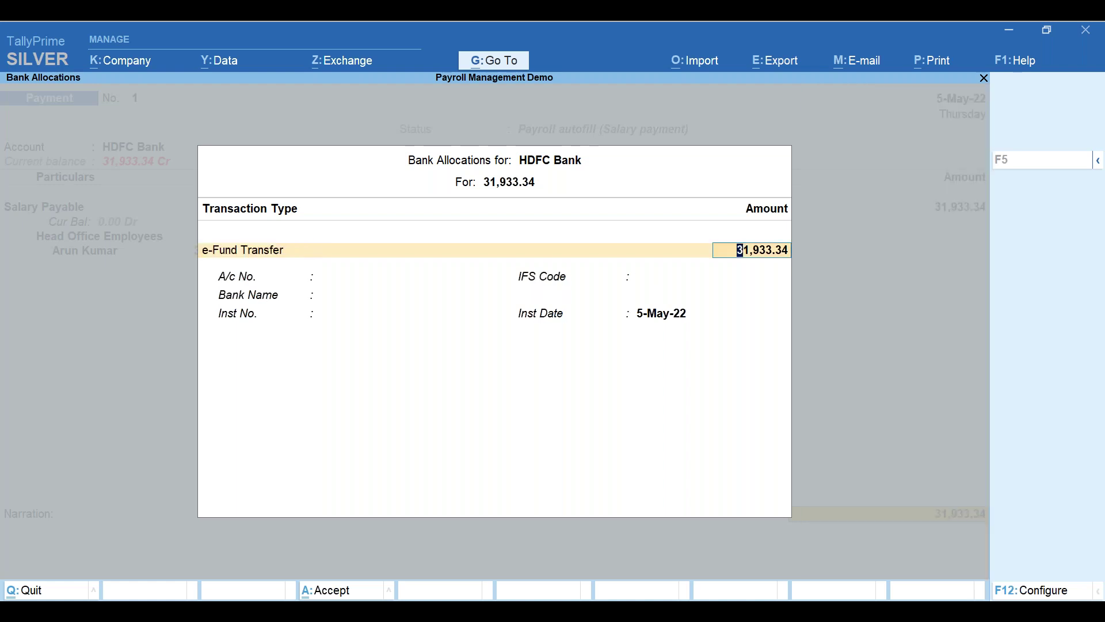
{"action": "key", "text": "Return"}
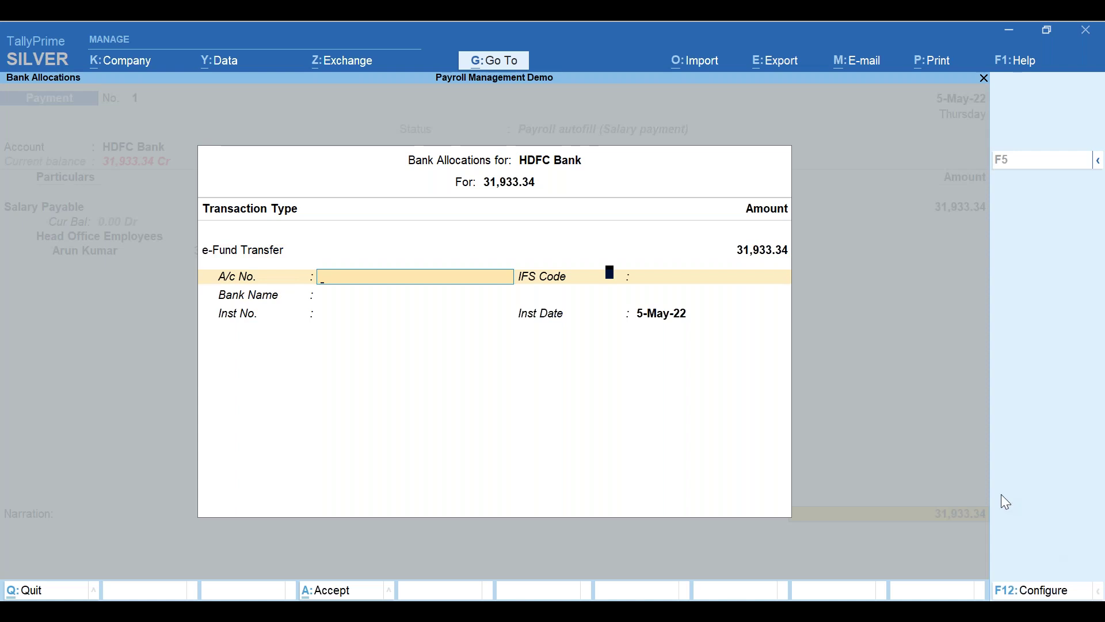
- Turn on Show Remarks and Show E-mail ID in the bank allocation settings
{"action": "key", "text": "F12"}
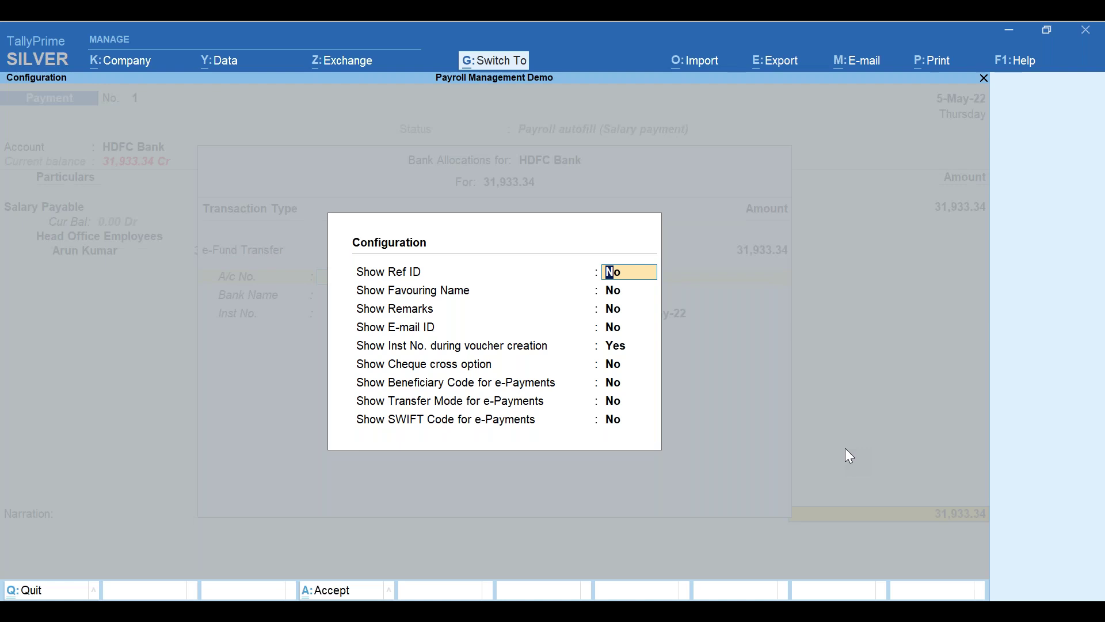
{"action": "key", "text": "Escape"}
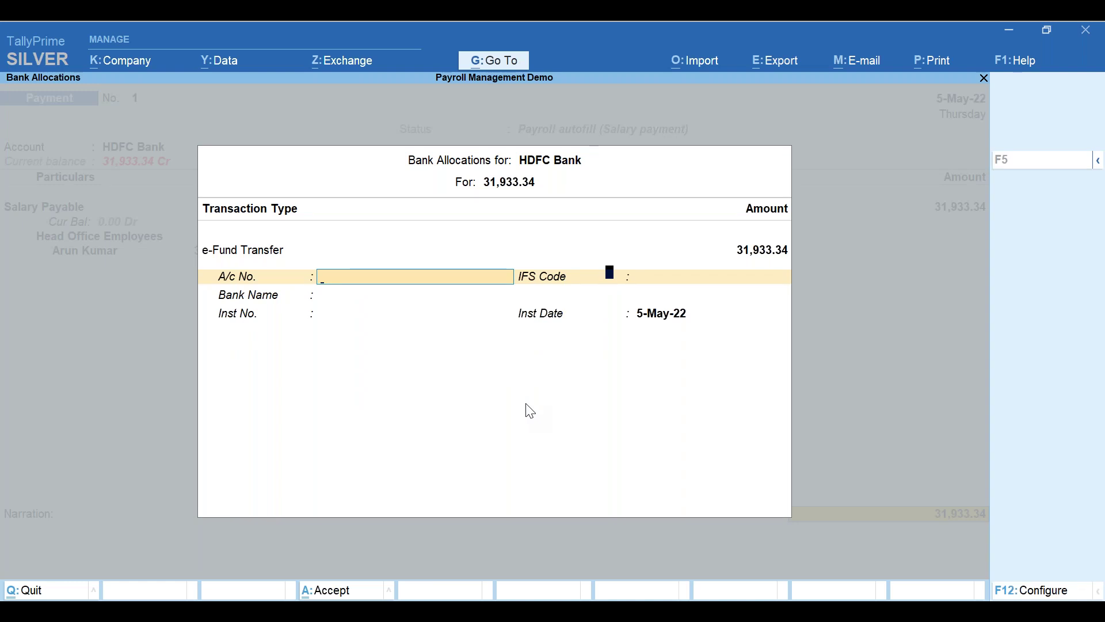
{"action": "key", "text": "F12"}
{"action": "type", "text": "y"}
{"action": "key", "text": "Return"}
{"action": "type", "text": "y"}
{"action": "key", "text": "Return"}
{"action": "key", "text": "Return"}
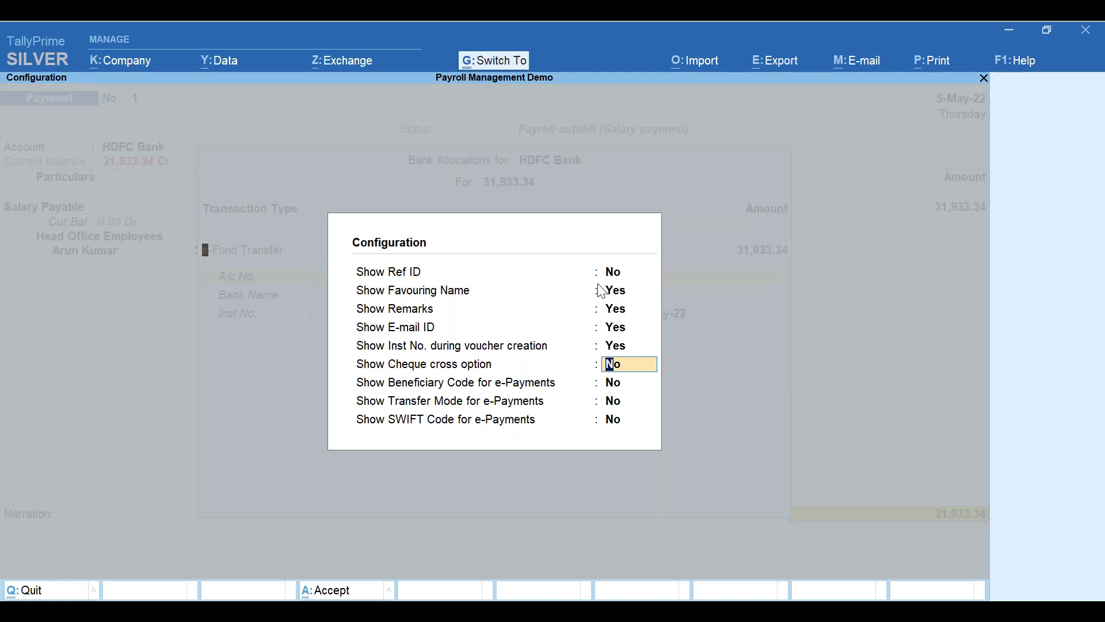
{"action": "key", "text": "ctrl+a"}
- Enter beneficiary account number 100001 in the bank allocation
{"action": "key", "text": "Return"}
{"action": "type", "text": "100001"}
{"action": "key", "text": "Return"}
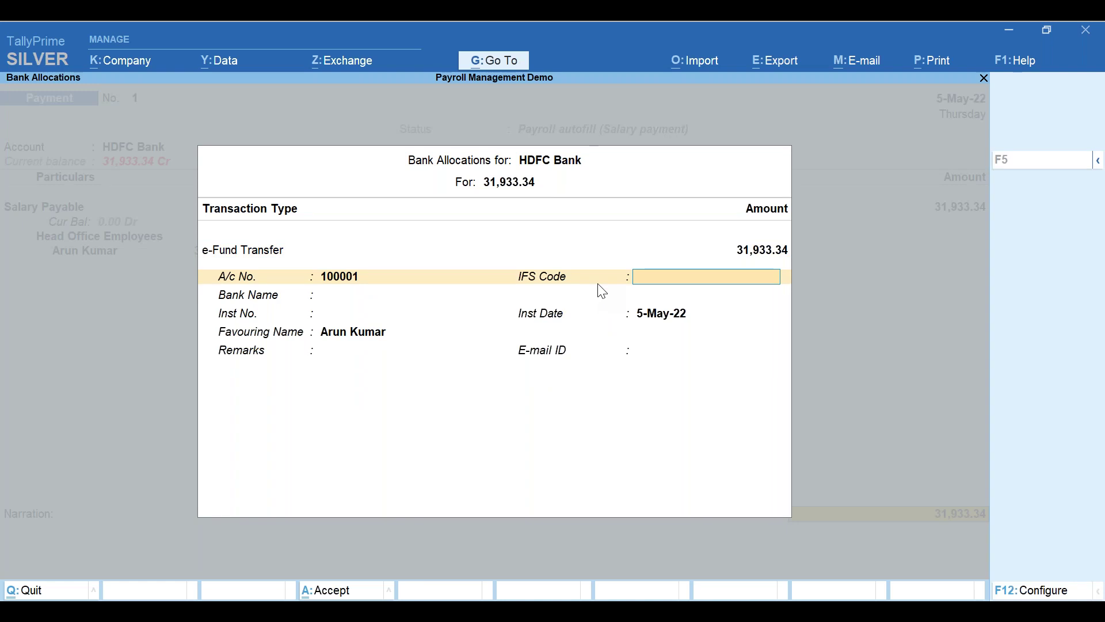
- Enter IFS code KKBK100001, dismiss the invalid-code warning, and choose Kotak Mahindra Bank
{"action": "type", "text": "KKBK100001"}
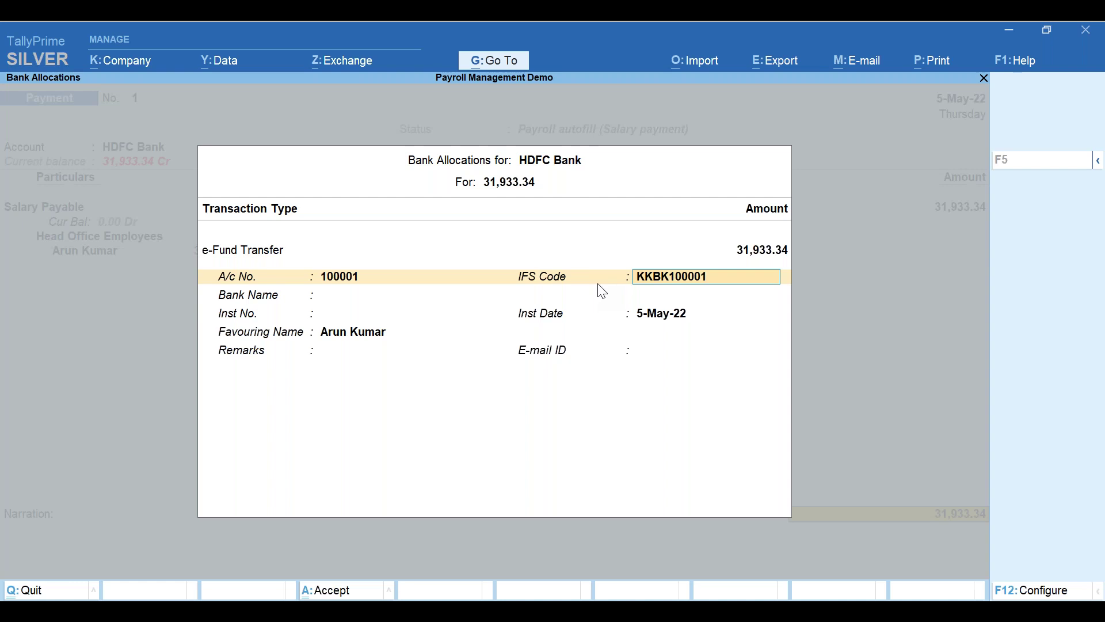
{"action": "key", "text": "Return"}
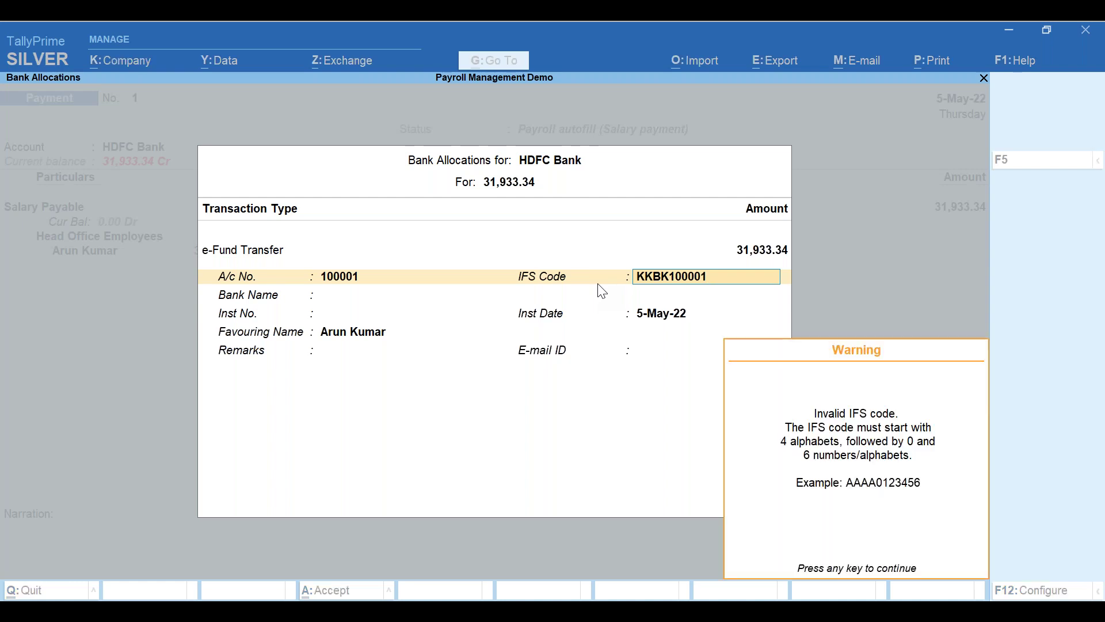
{"action": "key", "text": "Return"}
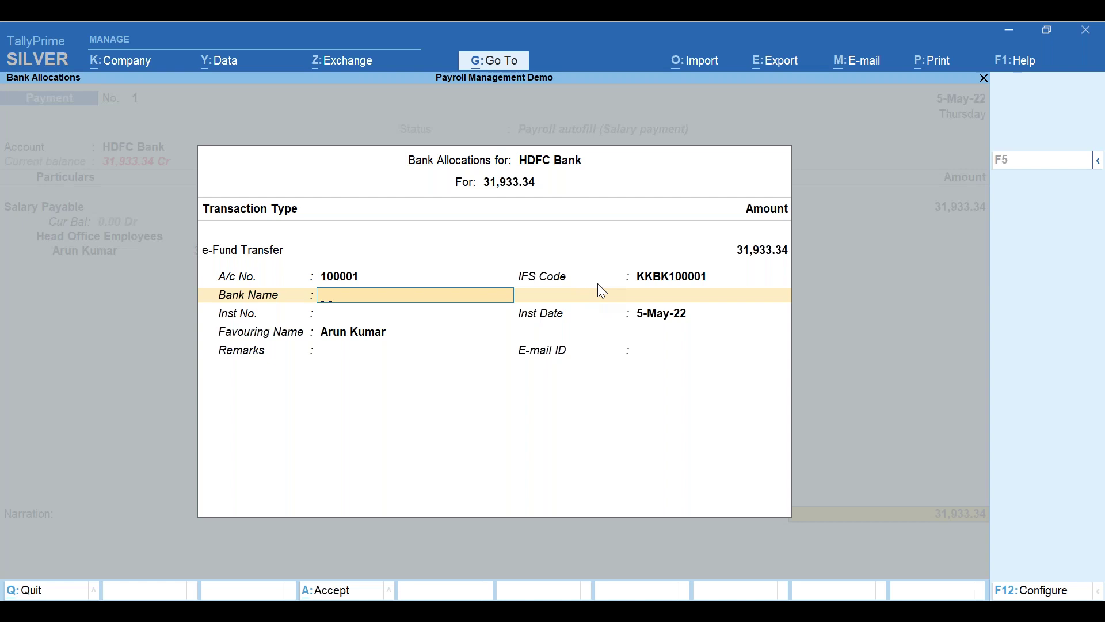
{"action": "type", "text": "K"}
{"action": "type", "text": "otak"}
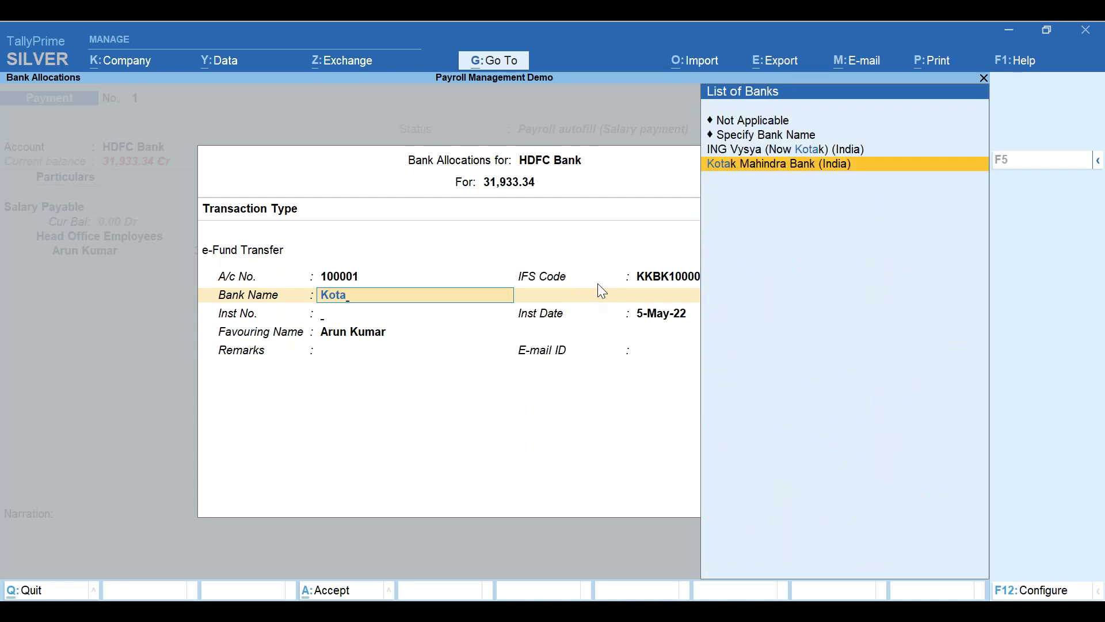
{"action": "key", "text": "Return"}
- Add remarks 'for April salary' and the employee's e-mail, then save the payment voucher
{"action": "key", "text": "Return"}
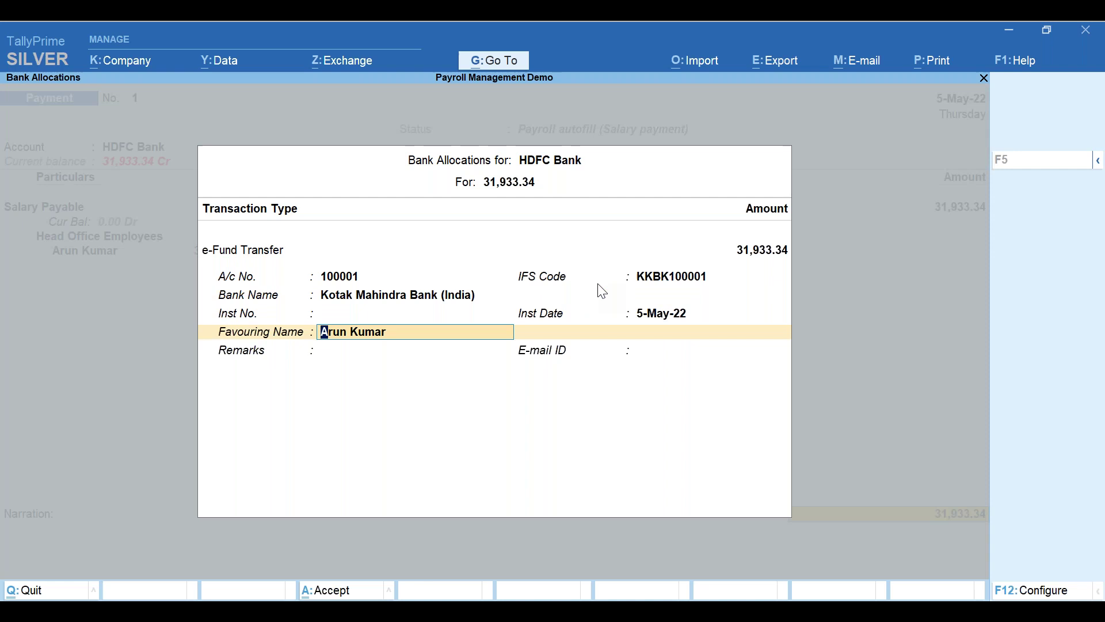
{"action": "key", "text": "Return"}
{"action": "type", "text": "for Ap"}
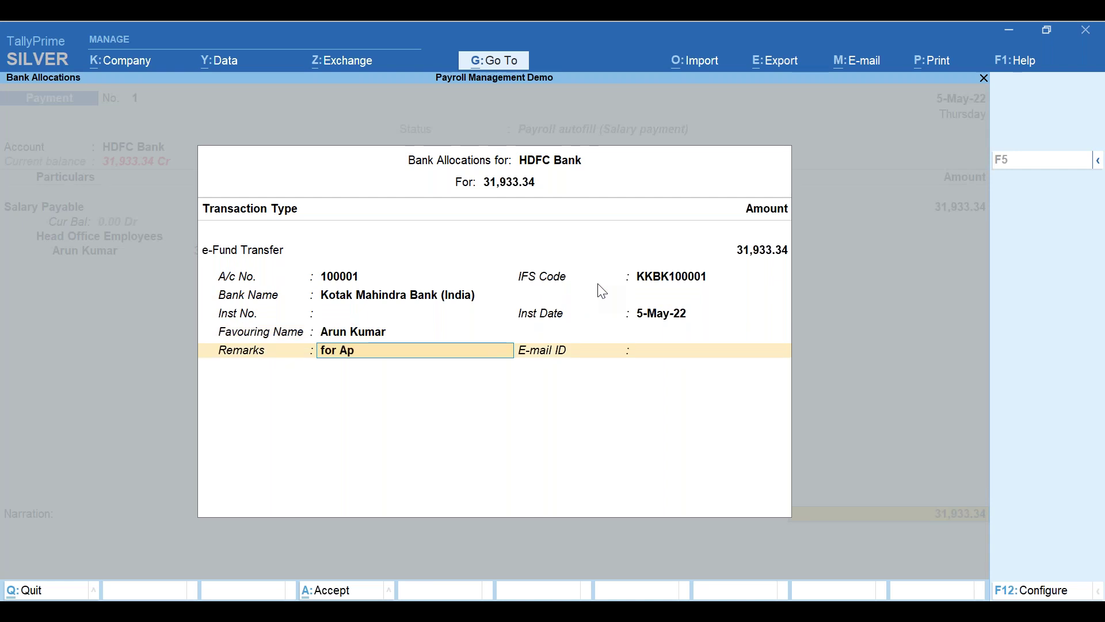
{"action": "type", "text": "ril salary"}
{"action": "key", "text": "Return"}
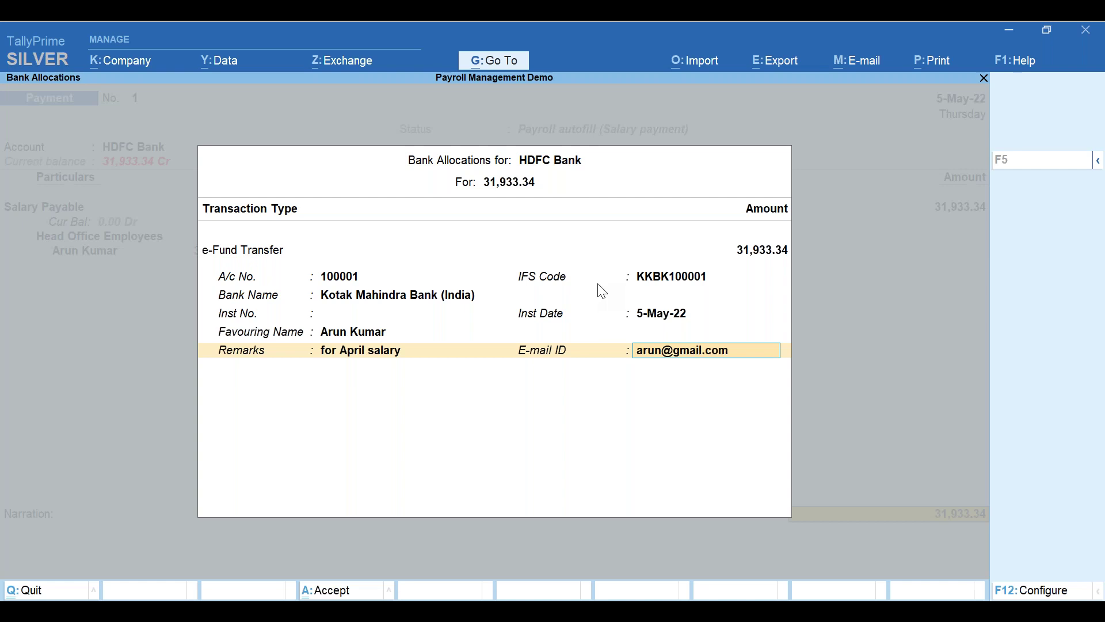
{"action": "key", "text": "Return"}
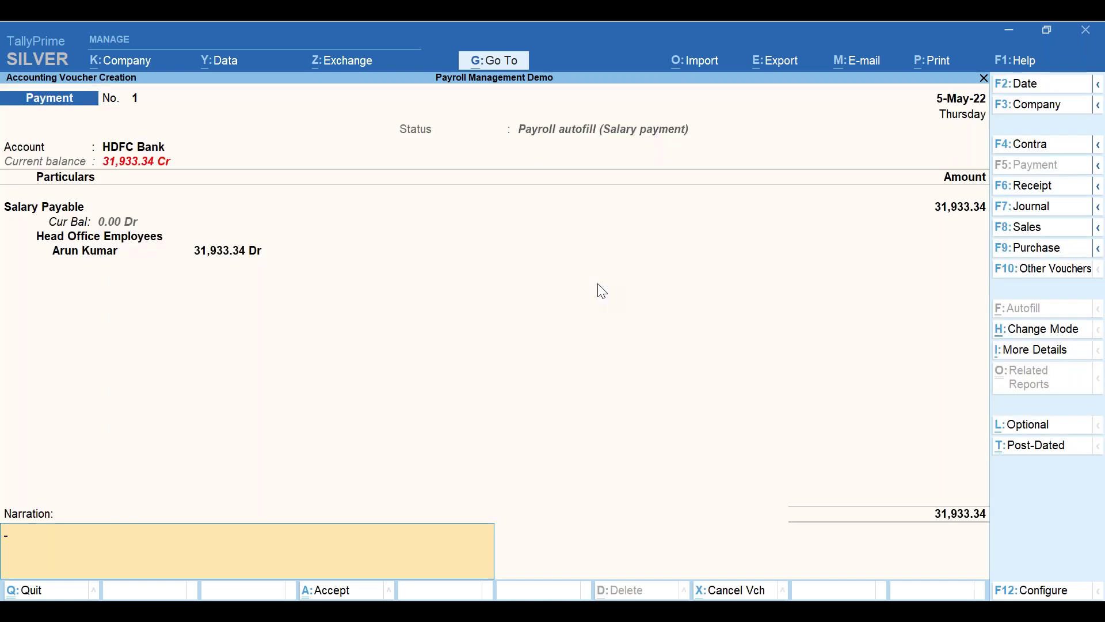
{"action": "key", "text": "Return"}
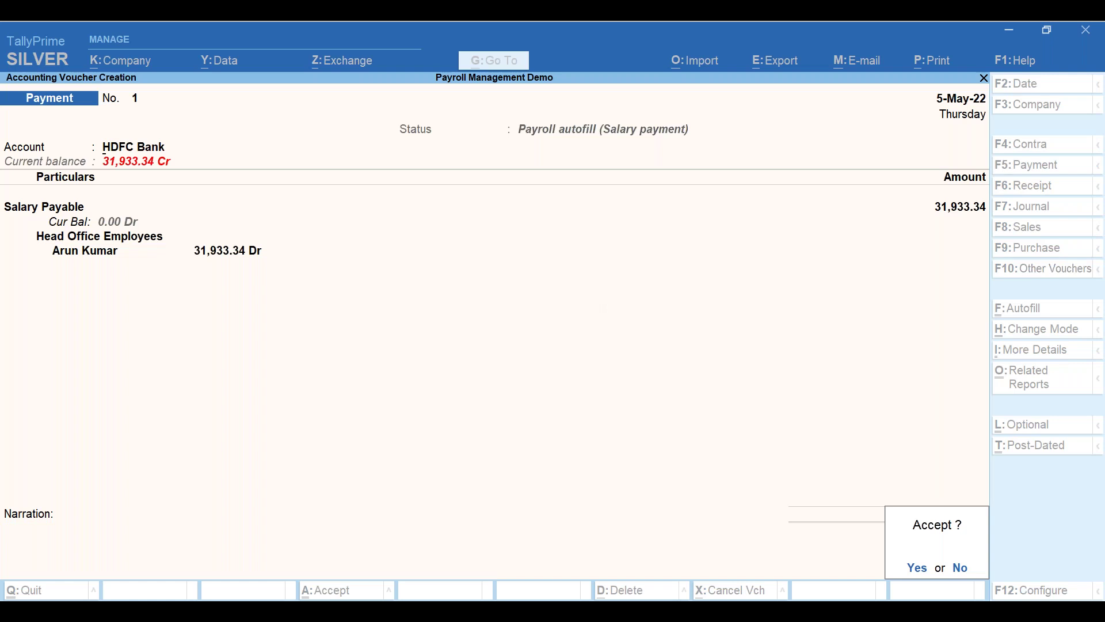
{"action": "key", "text": "y"}
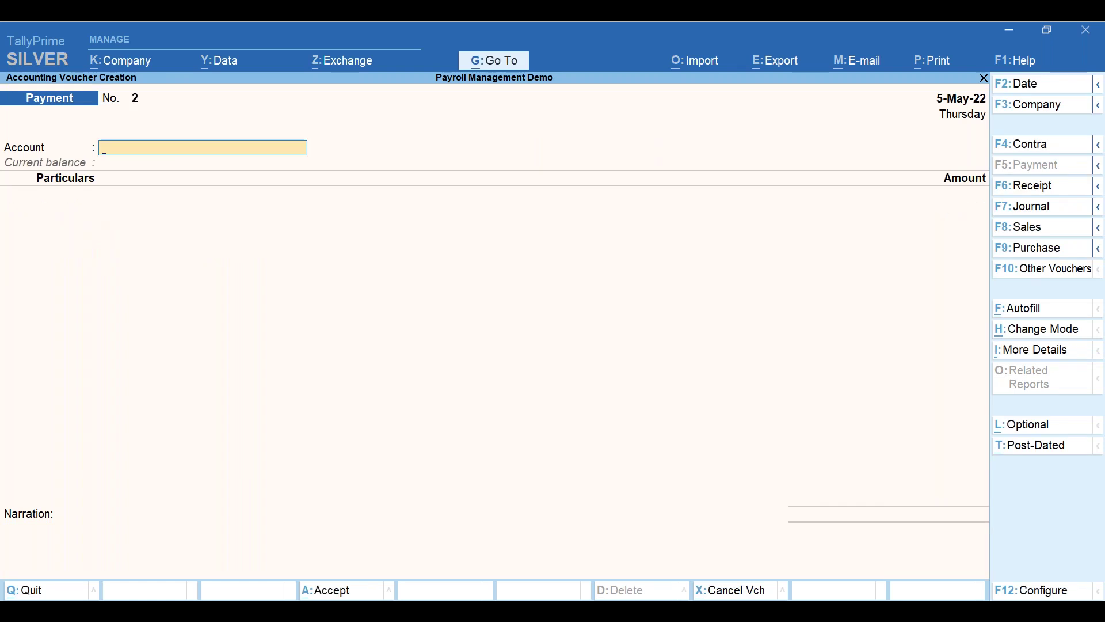
- Quit voucher entry and preview the Payment Advice configured for the April salary period
{"action": "key", "text": "Escape"}
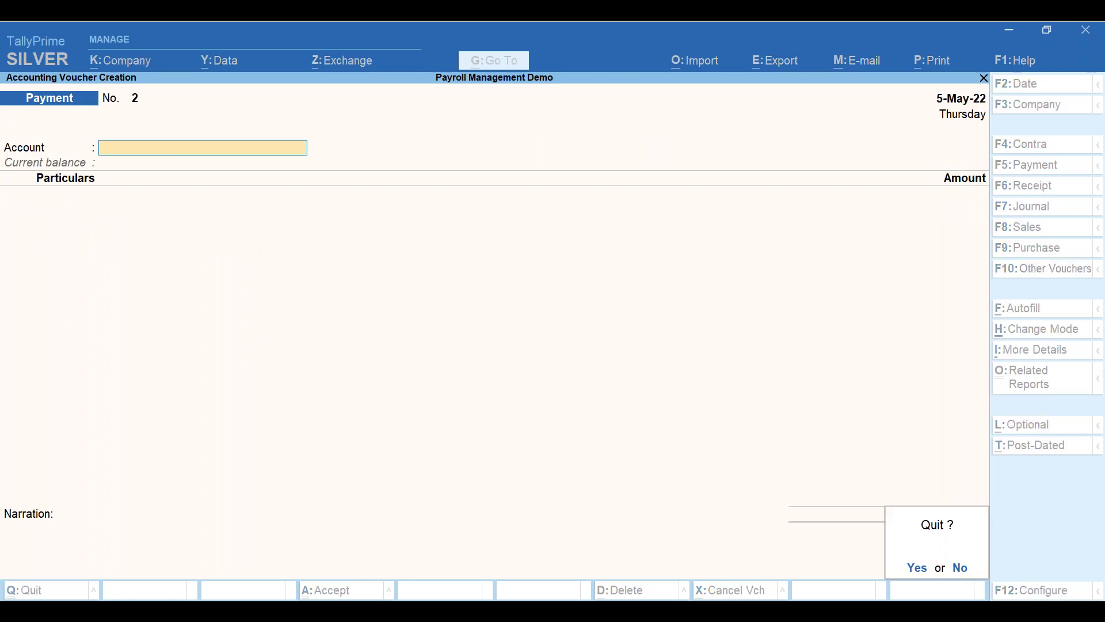
{"action": "key", "text": "y"}
{"action": "key", "text": "Down"}
{"action": "key", "text": "Down"}
{"action": "key", "text": "Down"}
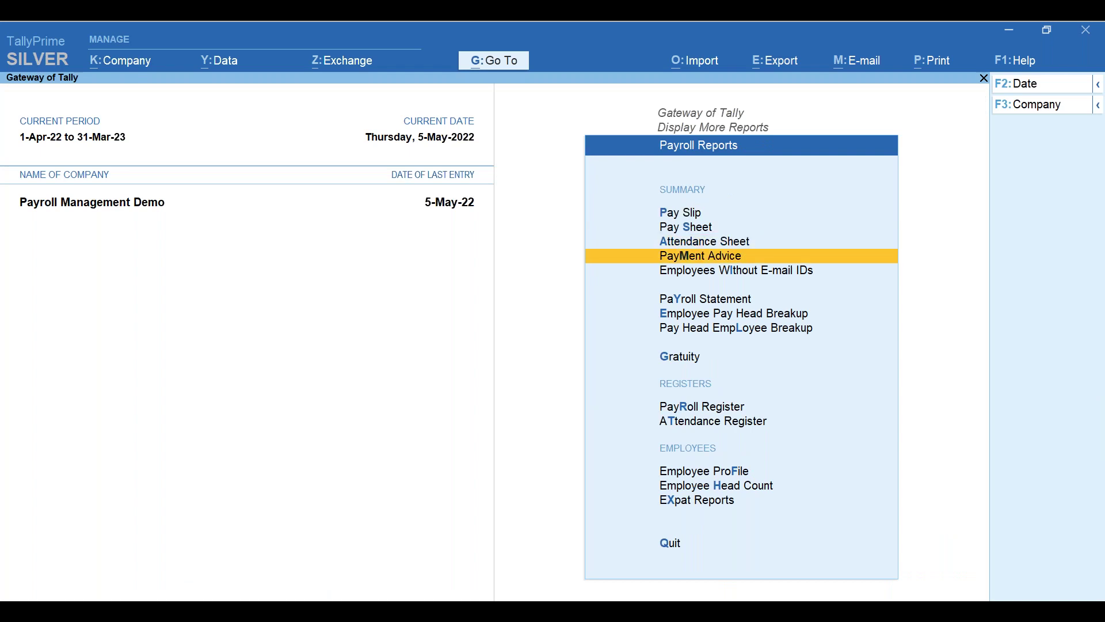
{"action": "key", "text": "Return"}
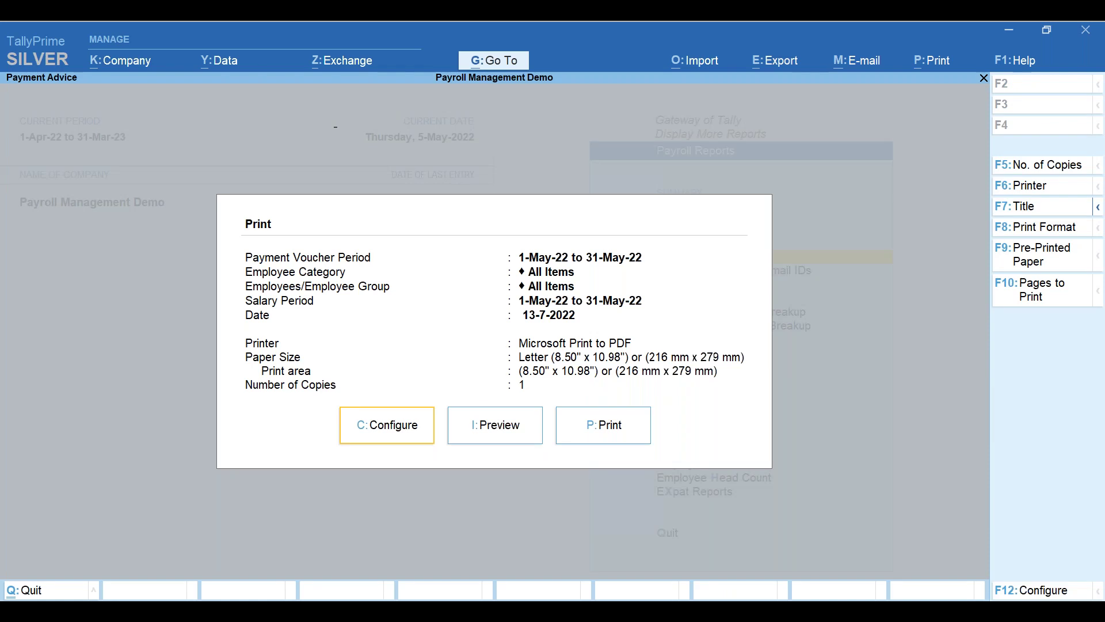
{"action": "key", "text": "c"}
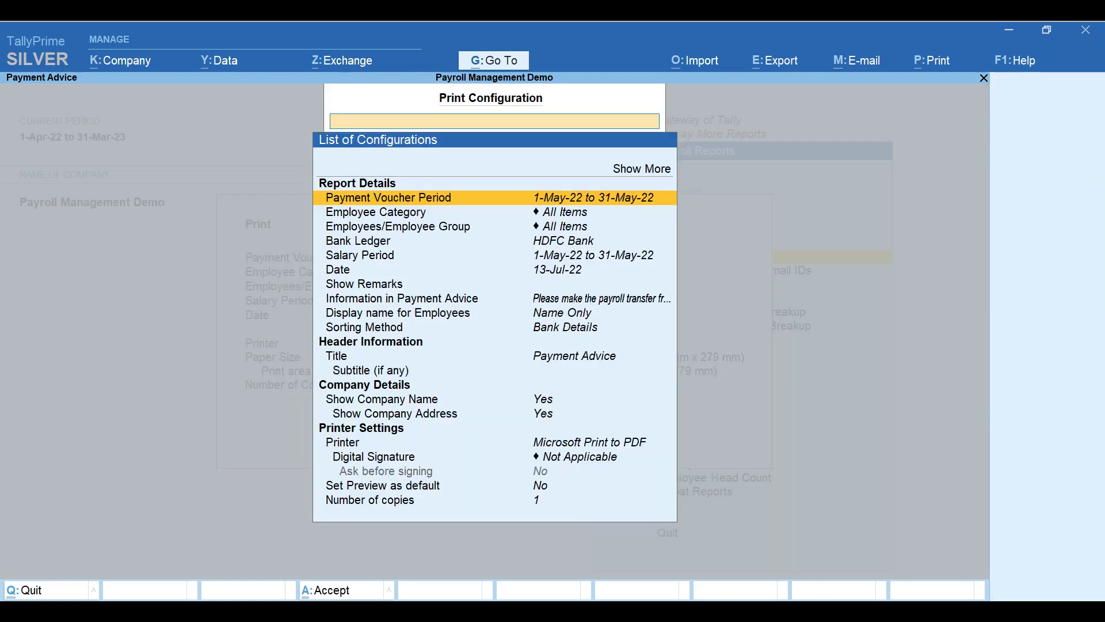
{"action": "key", "text": "Return"}
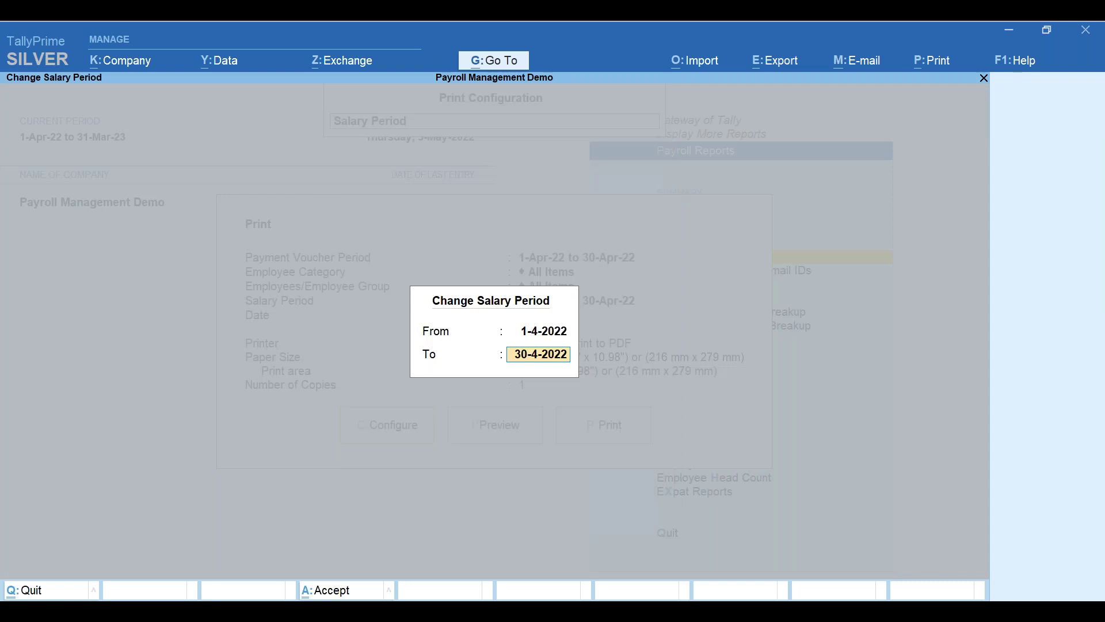
{"action": "key", "text": "Return"}
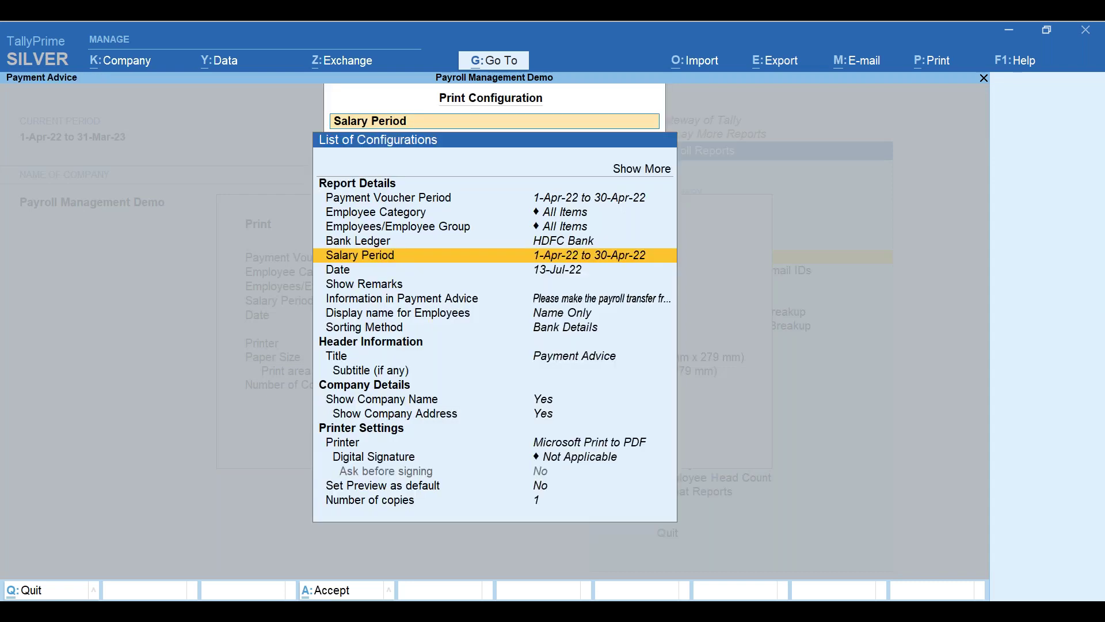
{"action": "key", "text": "Escape"}
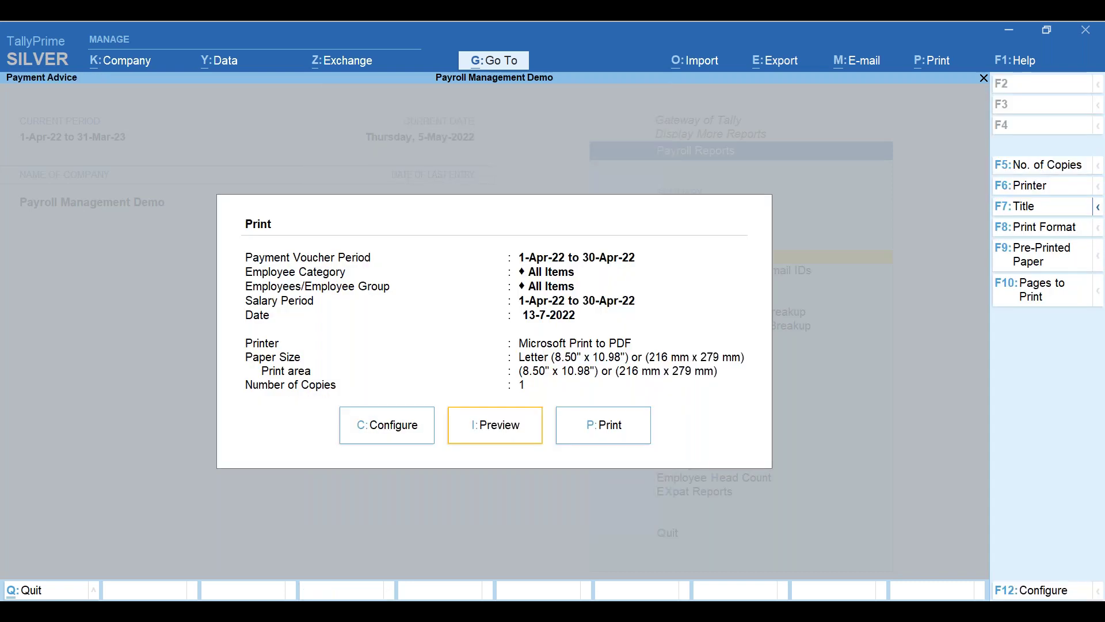
{"action": "key", "text": "Return"}
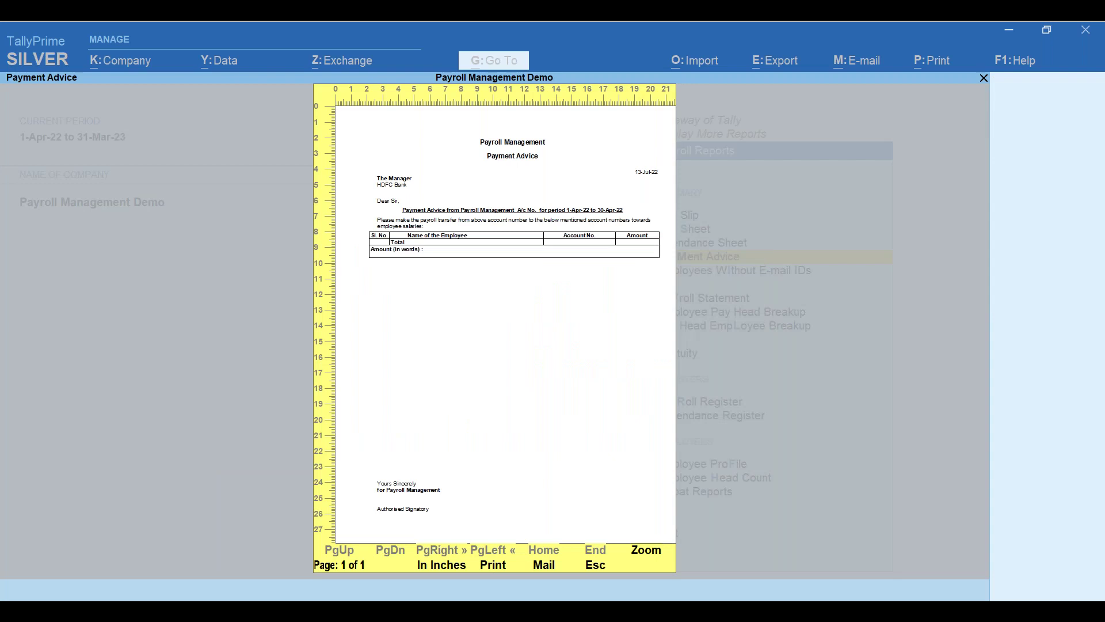
{"action": "key", "text": "Escape"}
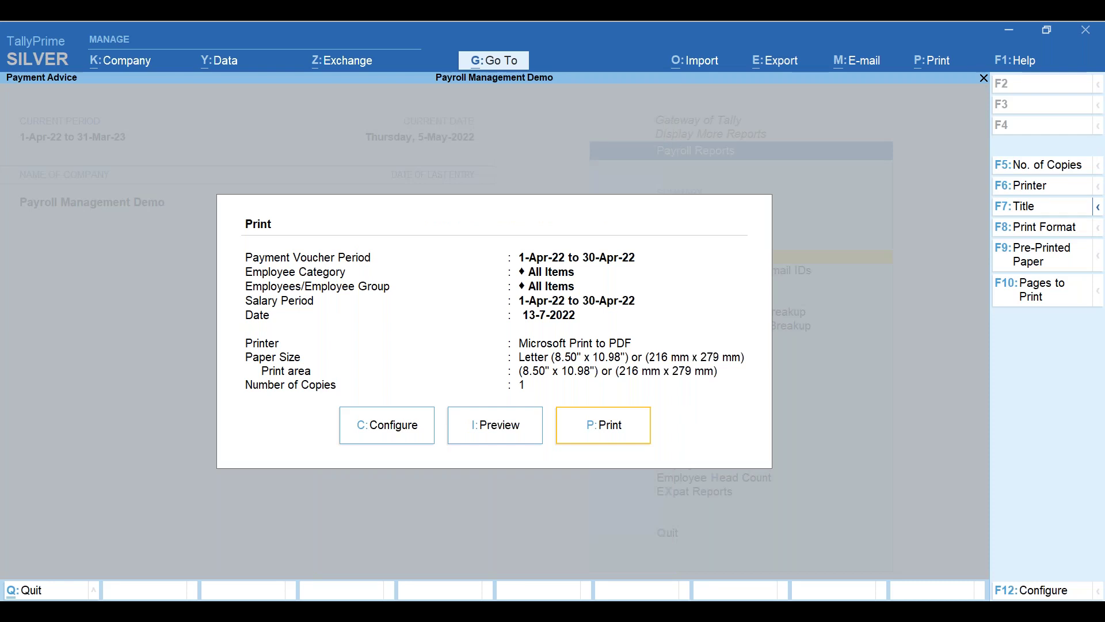
{"action": "key", "text": "Escape"}
- Open the Pay Sheet report for All Items employees
{"action": "key", "text": "Up"}
{"action": "key", "text": "Up"}
{"action": "key", "text": "Up"}
{"action": "key", "text": "Up"}
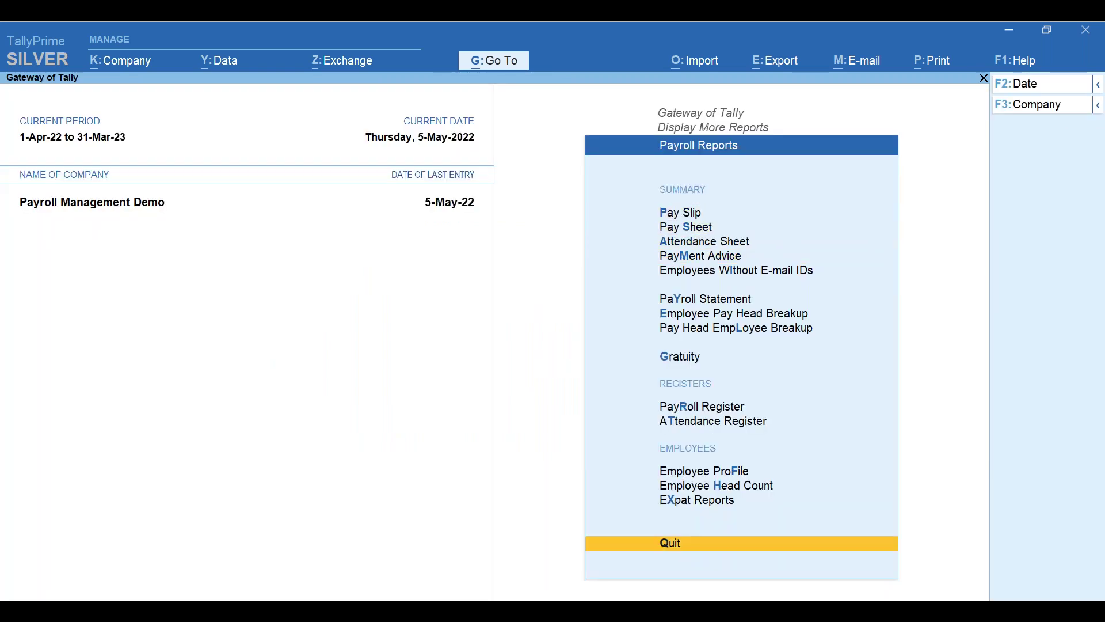
{"action": "key", "text": "Down"}
{"action": "key", "text": "Down"}
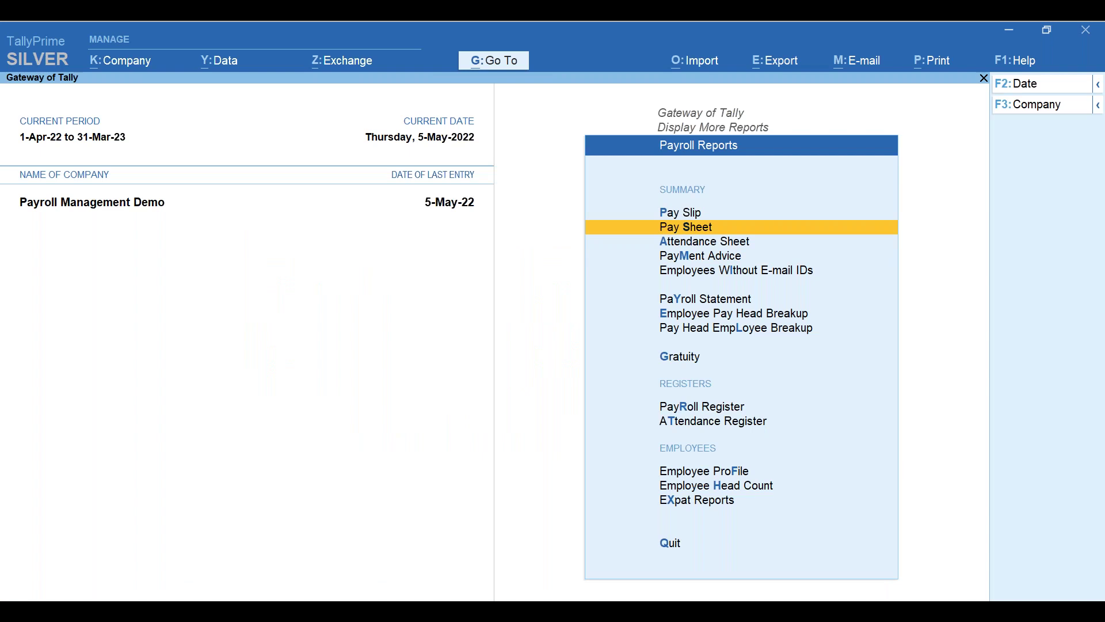
{"action": "key", "text": "Return"}
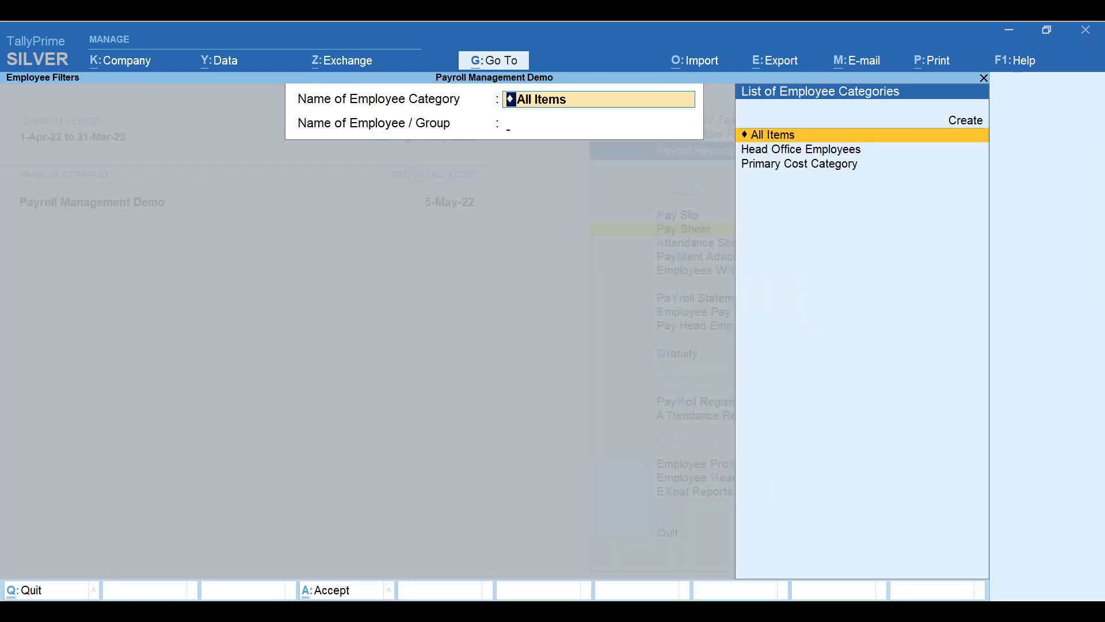
{"action": "key", "text": "Return"}
{"action": "key", "text": "Return"}
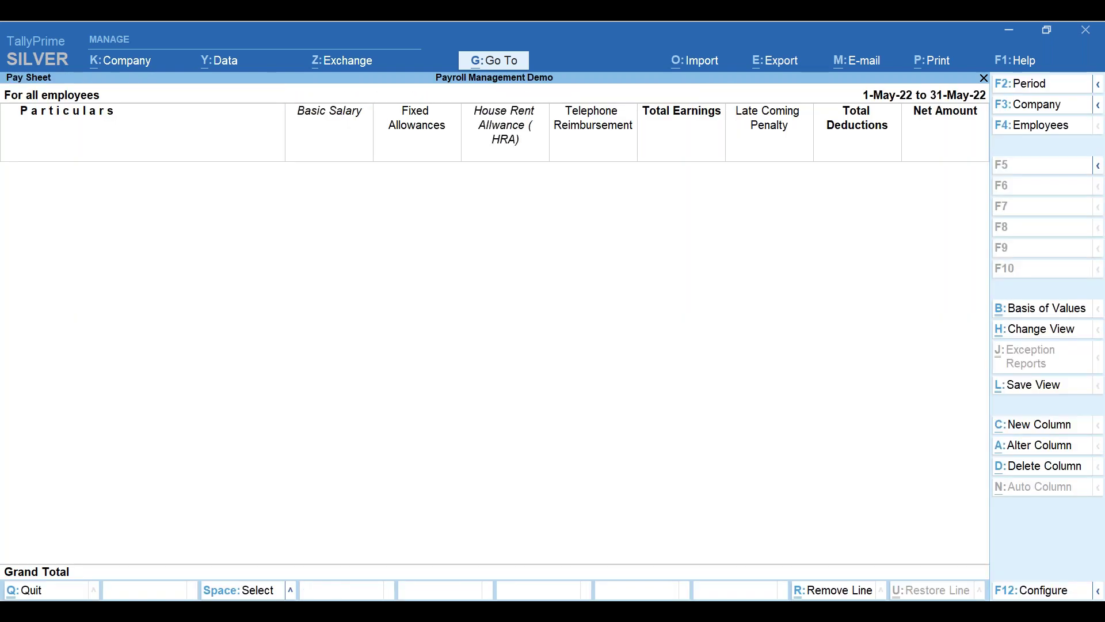
{"action": "key", "text": "alt+XF86AudioLowerVolume"}
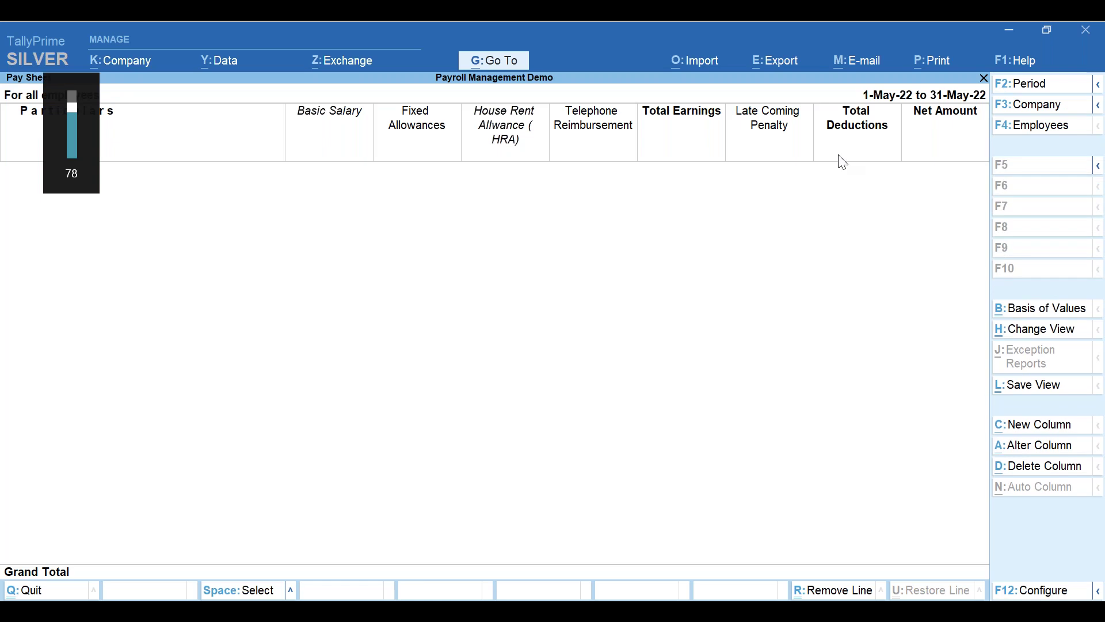
- Change the Pay Sheet period to 1-4-2022 through end of April (30-Apr-22)
{"action": "left_click", "coordinate": [1024, 85]}
{"action": "type", "text": "1-4"}
{"action": "key", "text": "Return"}
{"action": "type", "text": "apr"}
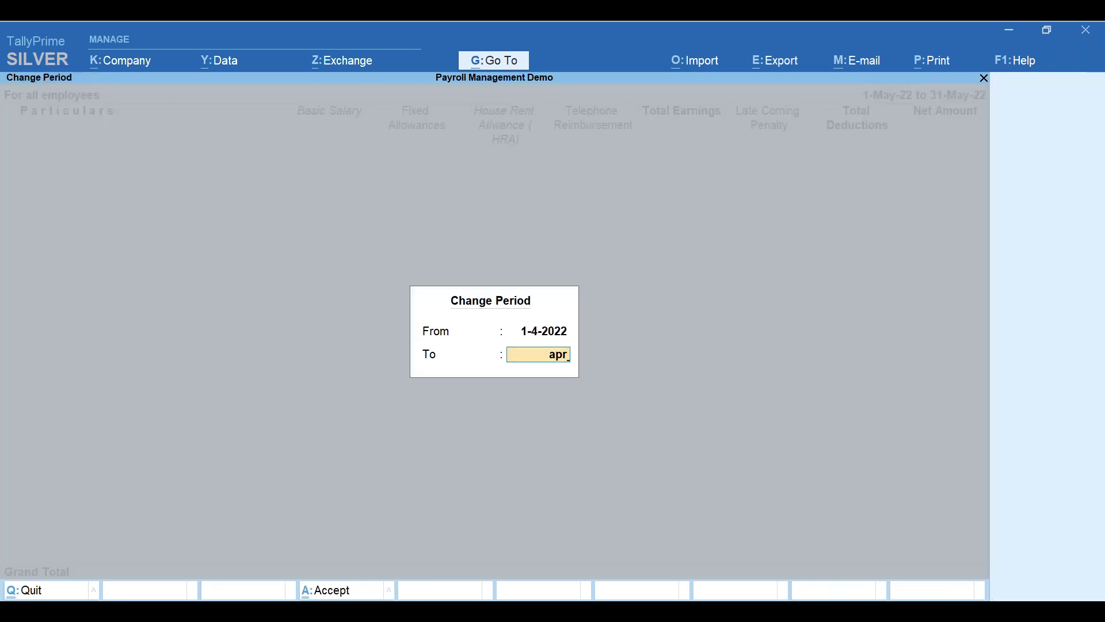
{"action": "key", "text": "Return"}
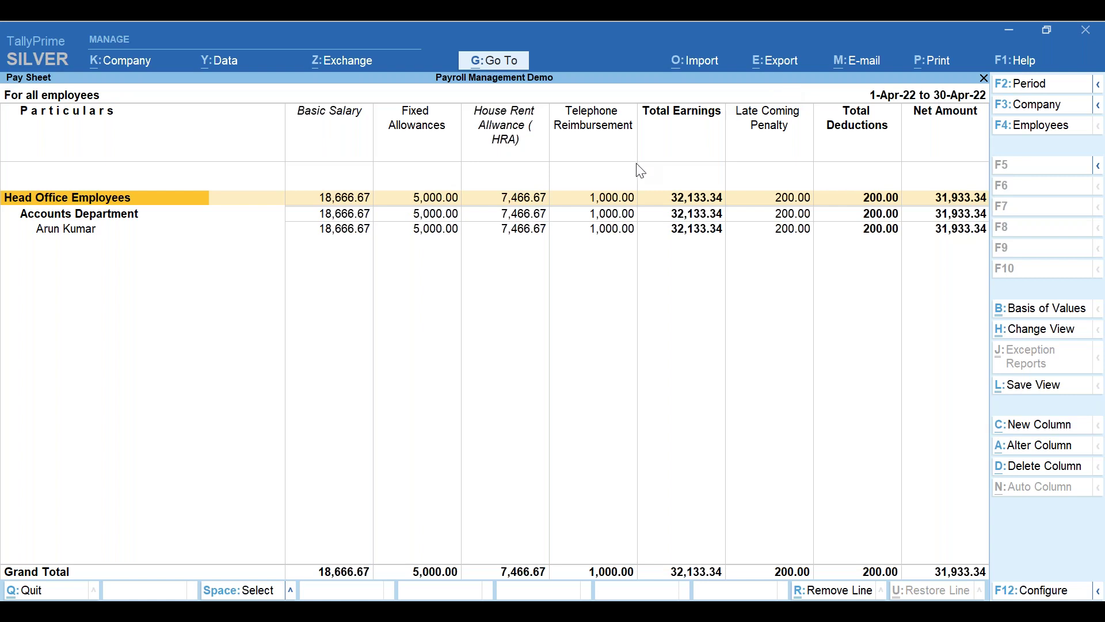
{"action": "left_click", "coordinate": [776, 60]}
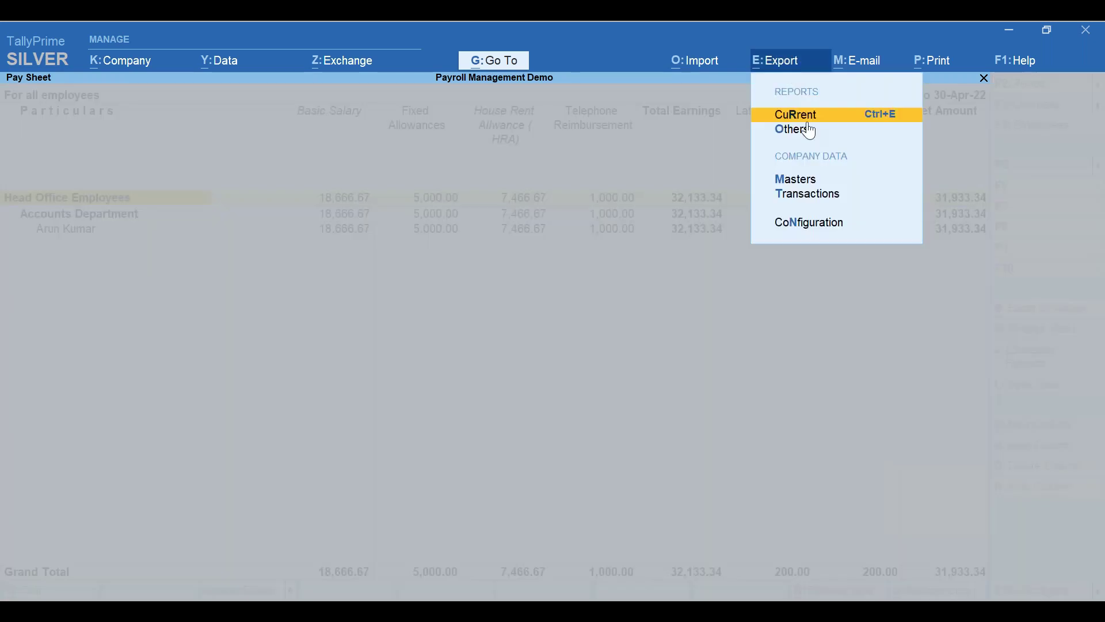
{"action": "key", "text": "Return"}
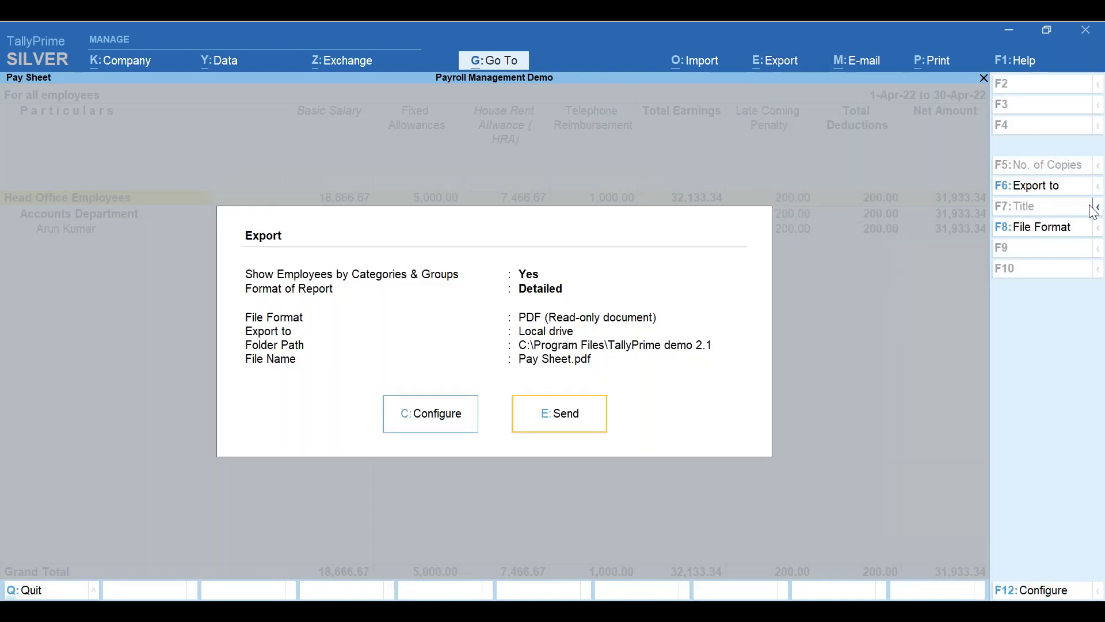
{"action": "left_click", "coordinate": [1039, 230]}
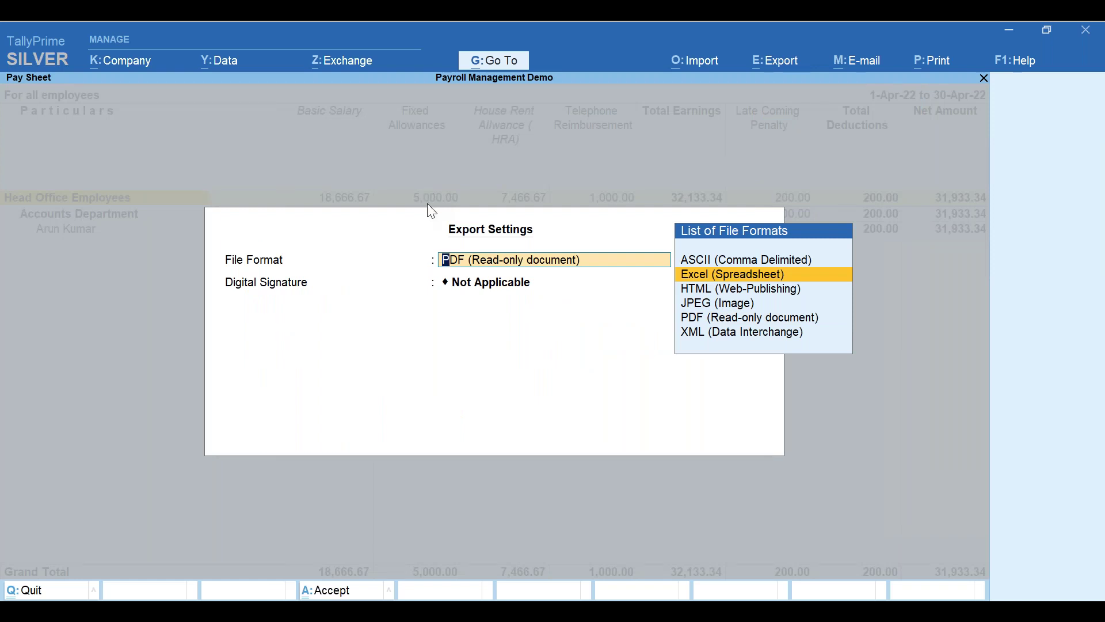
{"action": "key", "text": "BackSpace"}
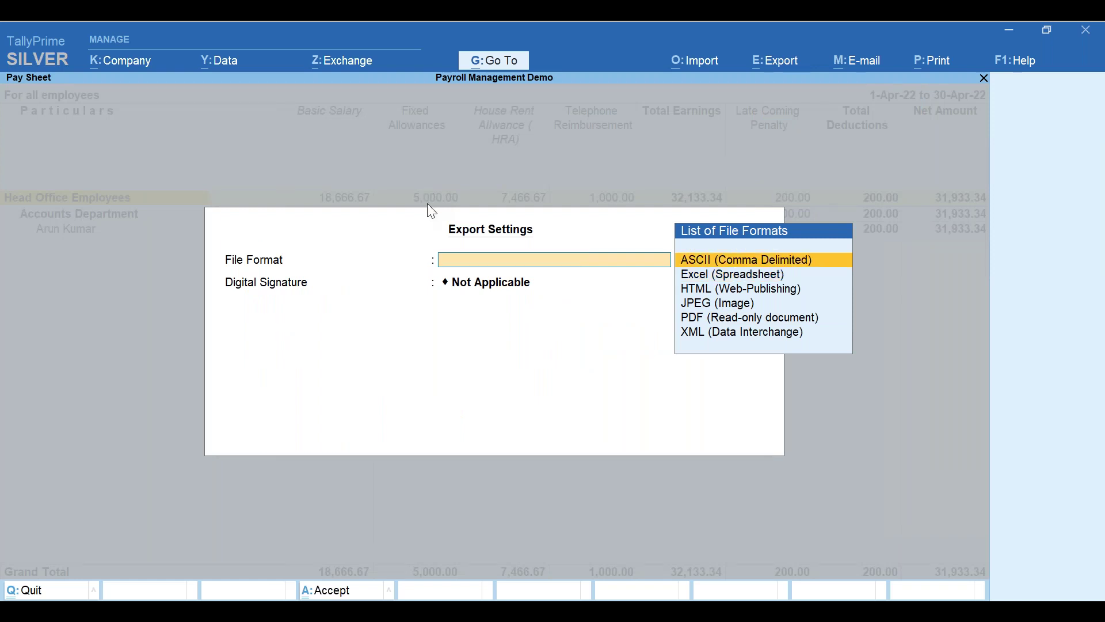
{"action": "key", "text": "Escape"}
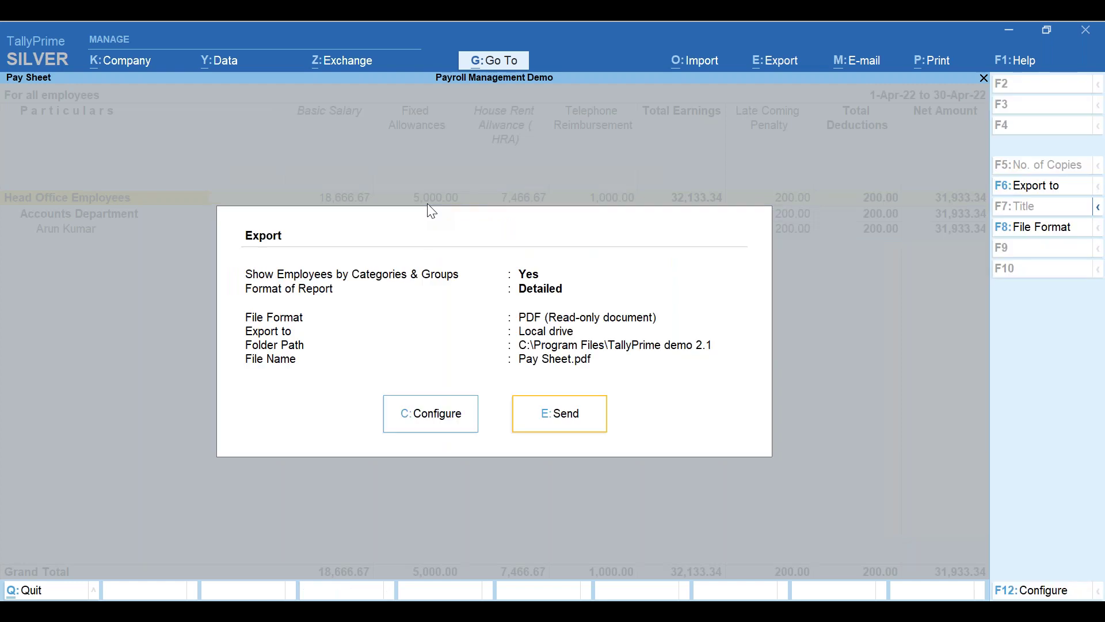
{"action": "key", "text": "Escape"}
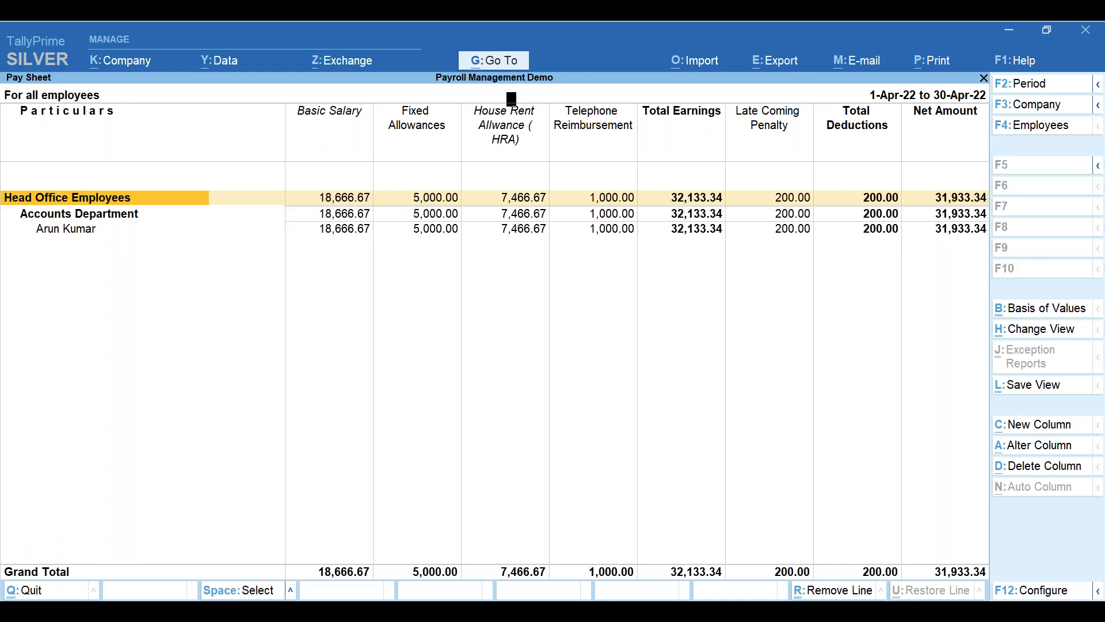
- Close the Pay Sheet and back out of Payroll Reports to Display More Reports
{"action": "key", "text": "F4"}
{"action": "key", "text": "Escape"}
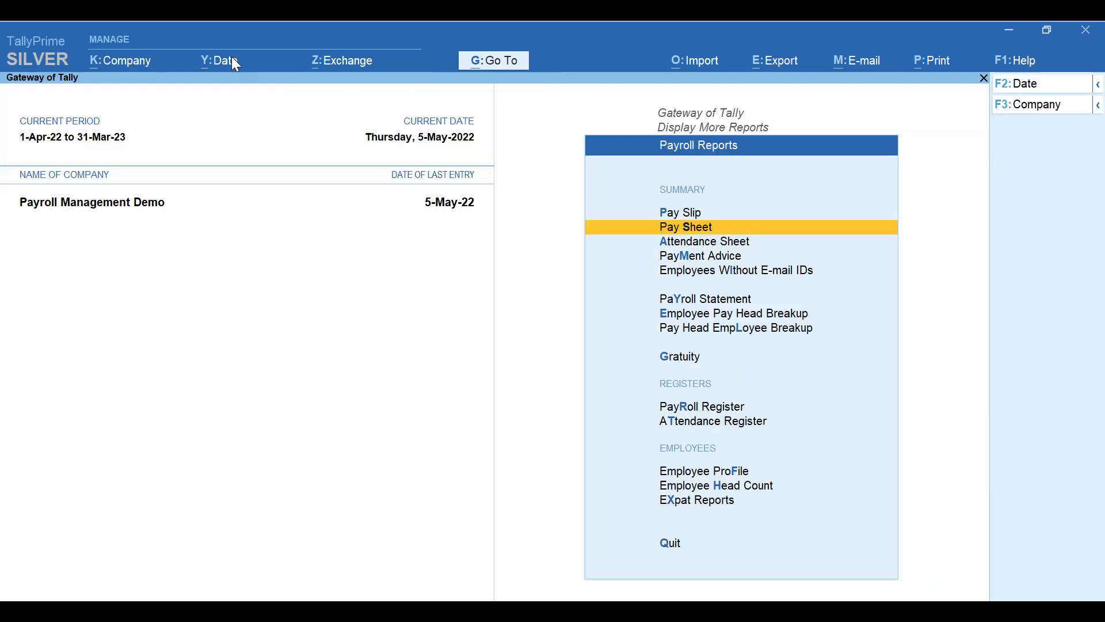
{"action": "key", "text": "alt+Tab"}
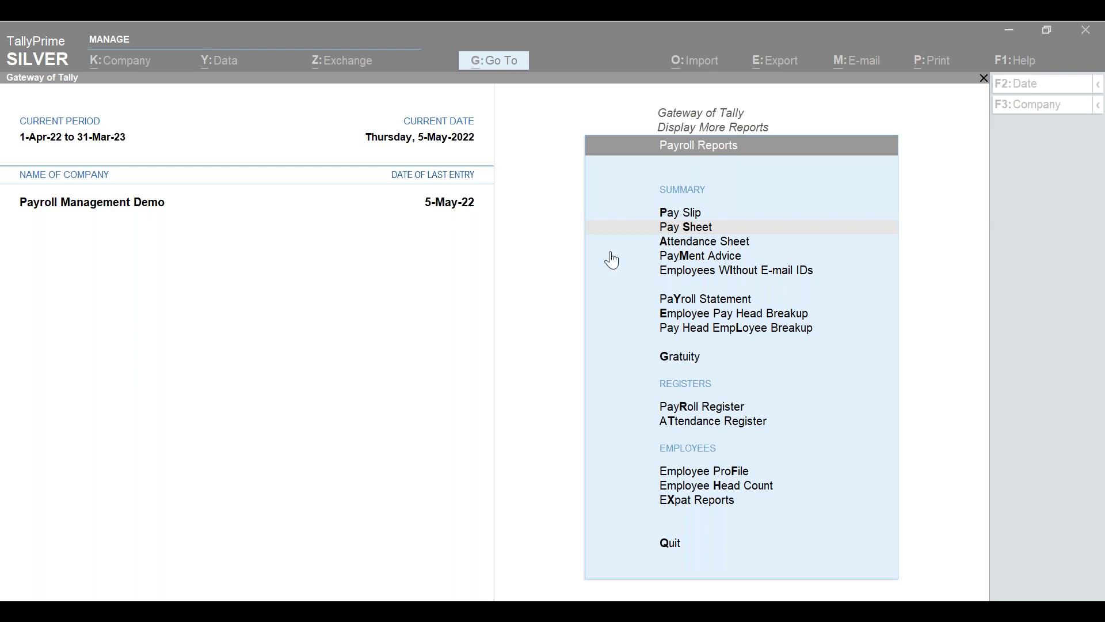
{"action": "left_click", "coordinate": [484, 268]}
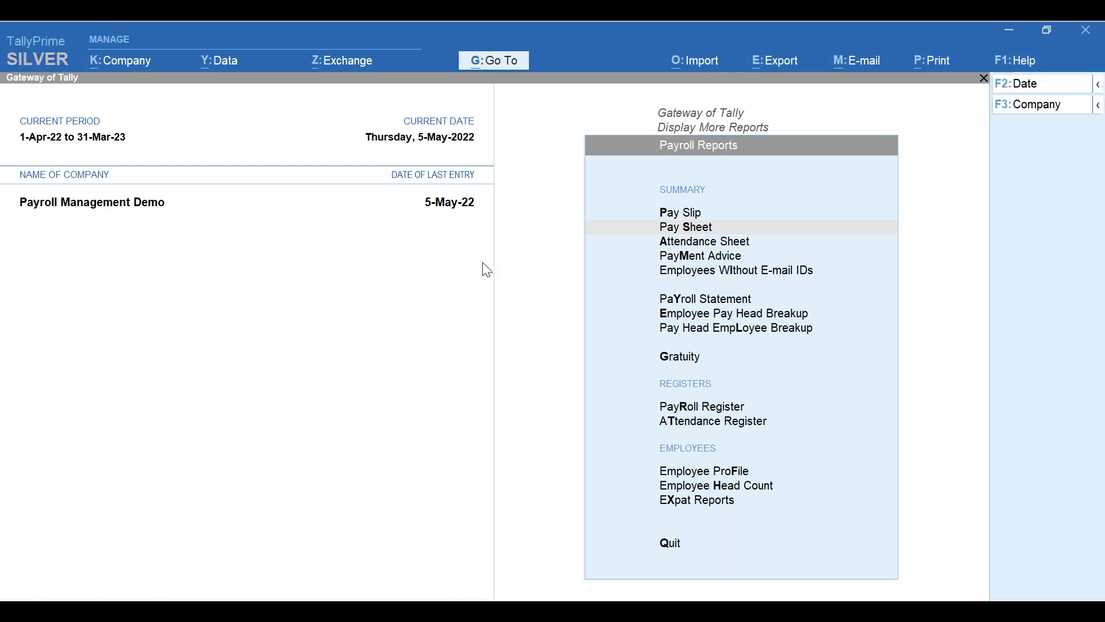
{"action": "key", "text": "Escape"}
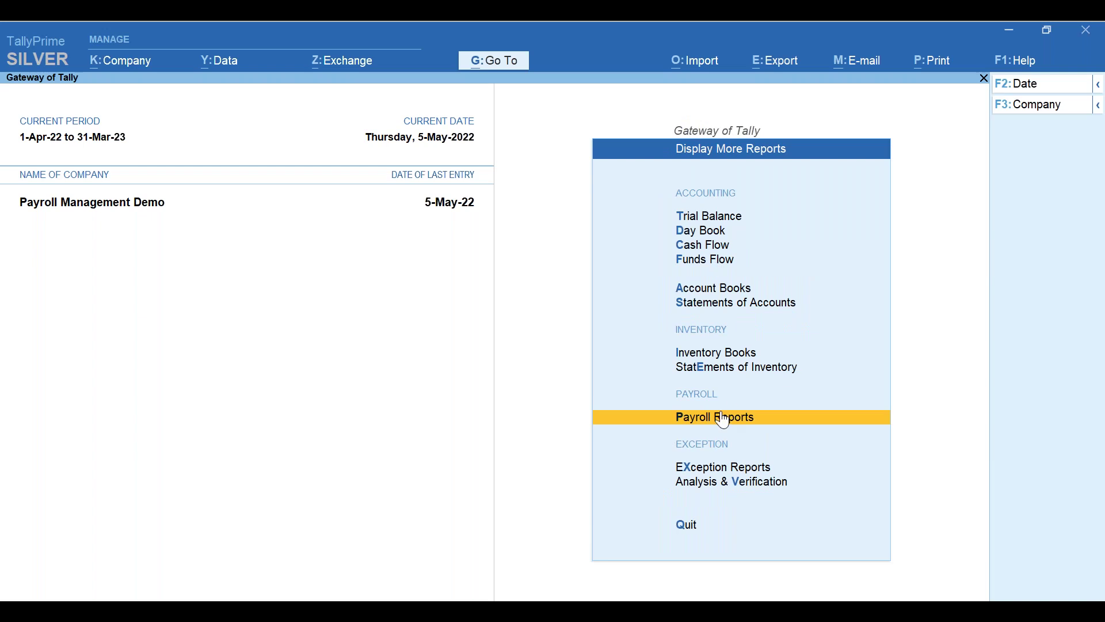
- Show the Day Book for the period 1-Apr-22 to 5-May-22
{"action": "left_click", "coordinate": [700, 231]}
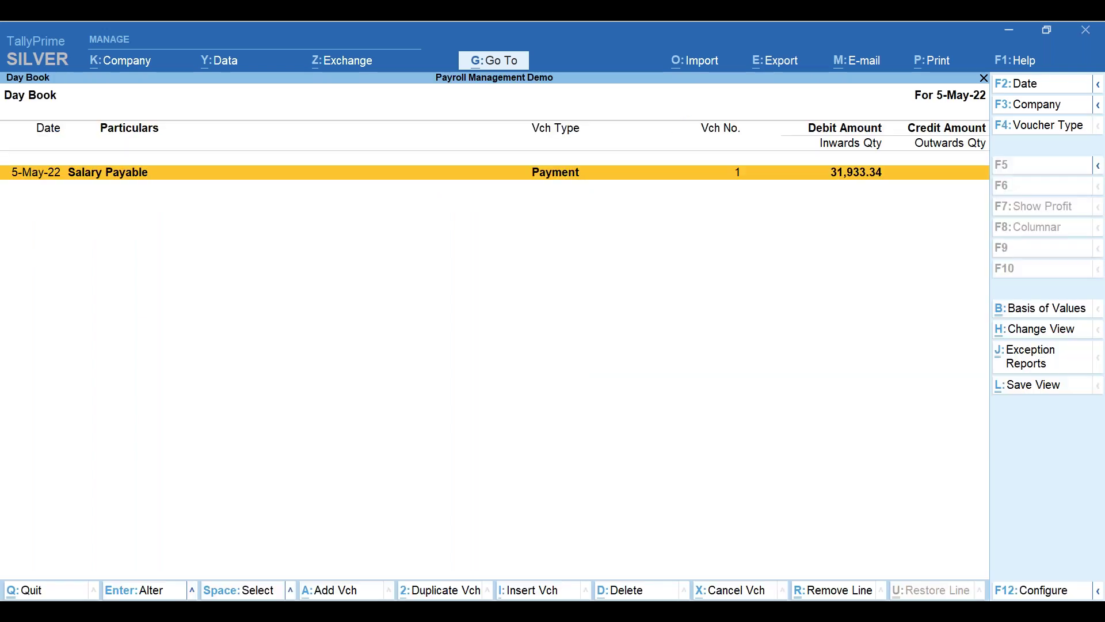
{"action": "left_click", "coordinate": [1023, 89]}
{"action": "key", "text": "Escape"}
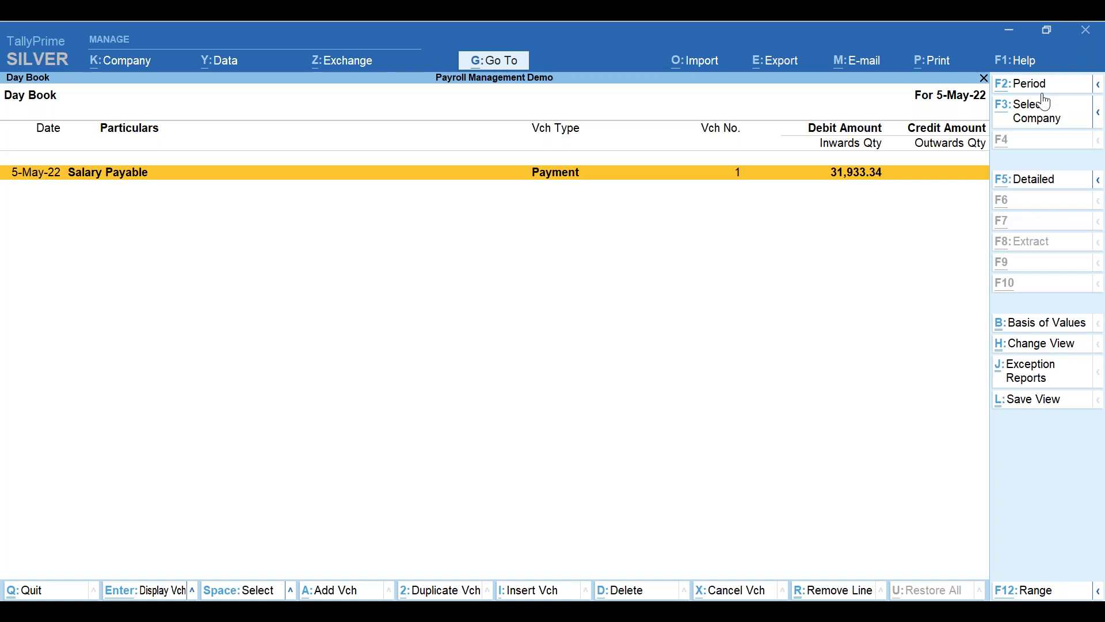
{"action": "left_click", "coordinate": [1033, 87], "text": "alt"}
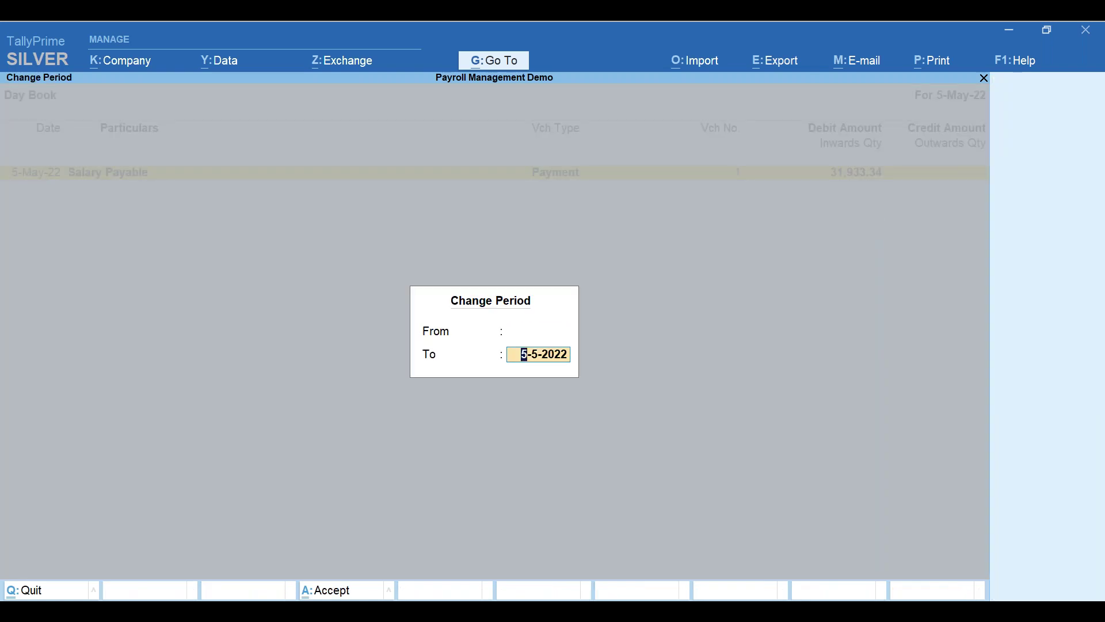
{"action": "key", "text": "Return"}
{"action": "key", "text": "Down"}
{"action": "key", "text": "Down"}
{"action": "key", "text": "Down"}
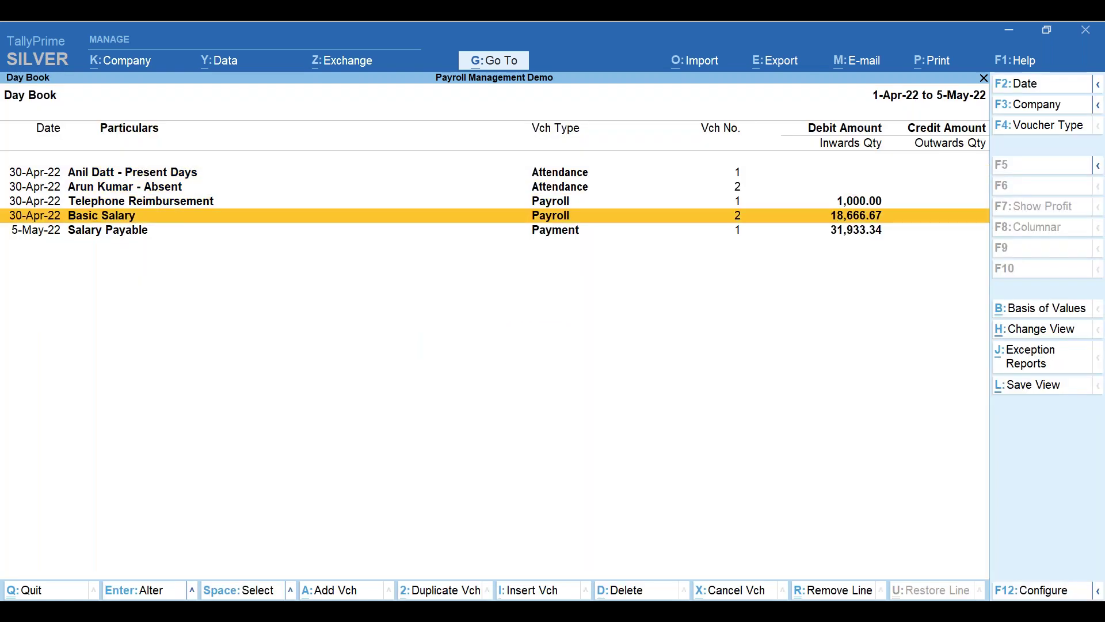
- Inspect the Salary Payable payment voucher, then leave it unchanged
{"action": "key", "text": "Down"}
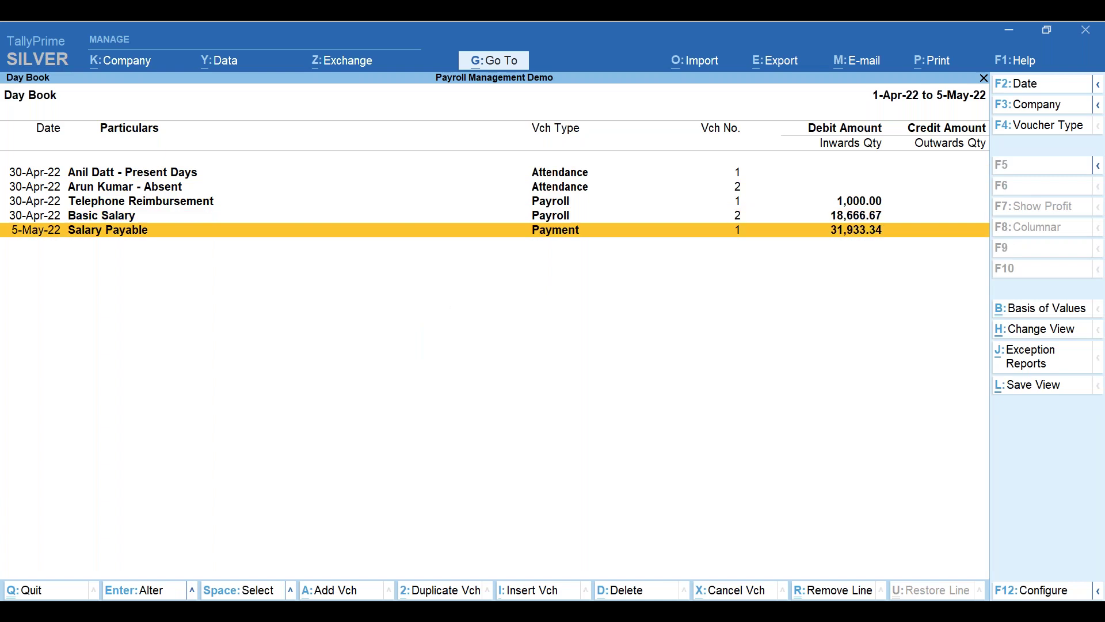
{"action": "key", "text": "Return"}
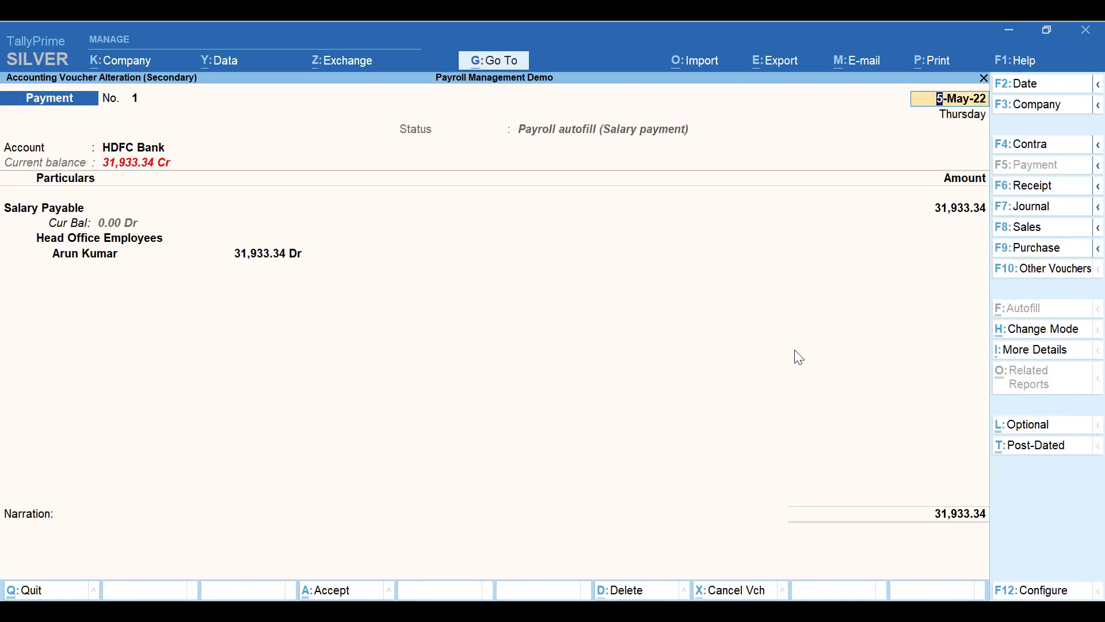
{"action": "key", "text": "Escape"}
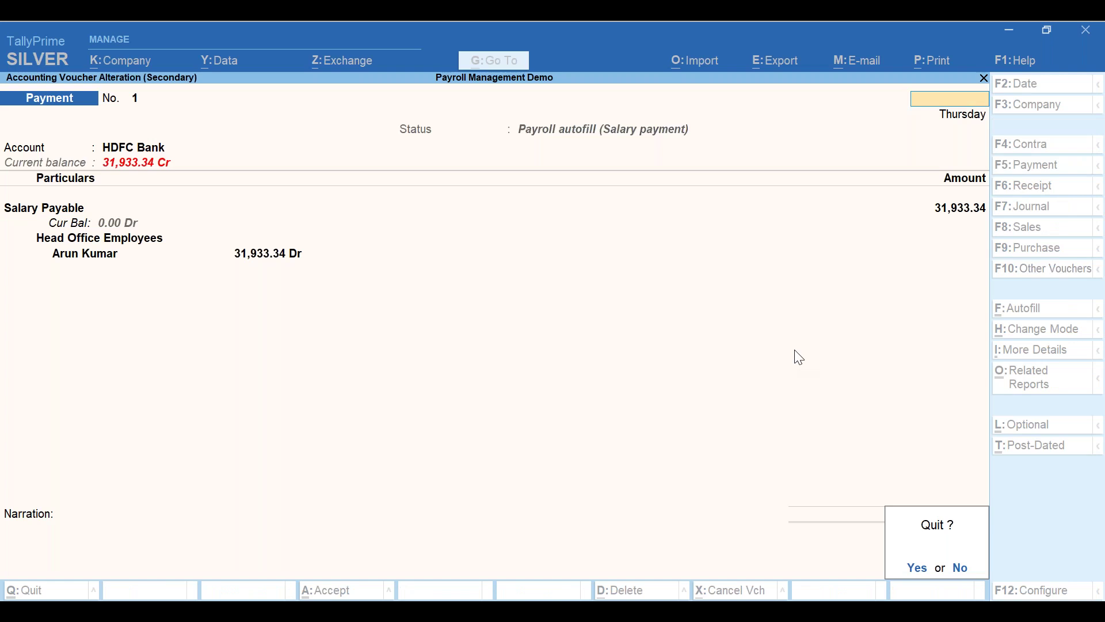
- Close the Day Book, then start and discard an autofilled payment voucher without saving
{"action": "key", "text": "y"}
{"action": "key", "text": "Escape"}
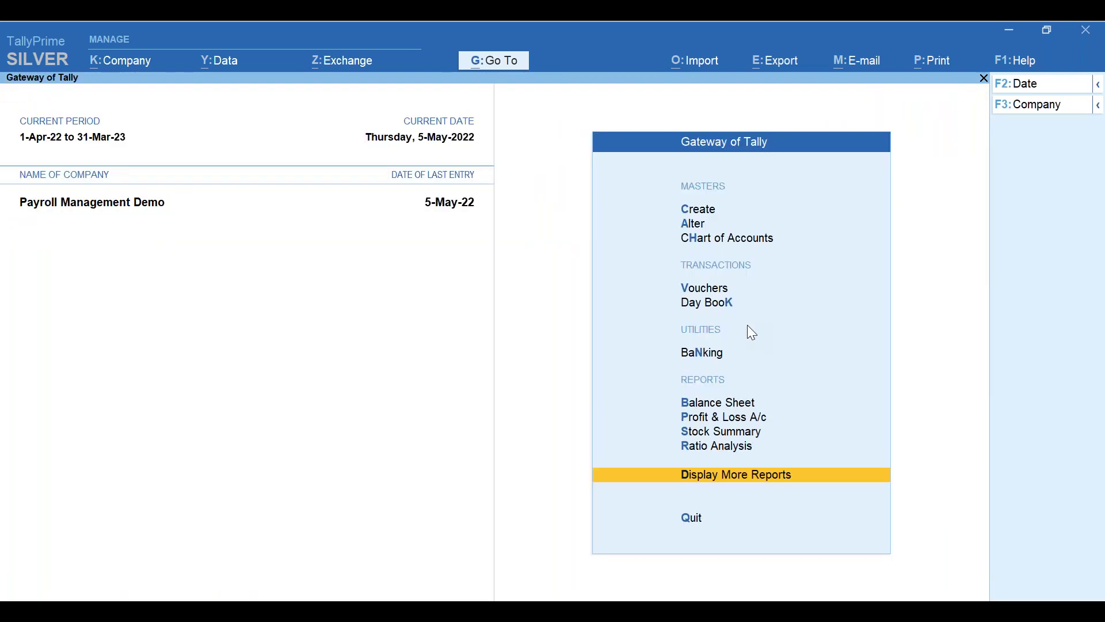
{"action": "key", "text": "ctrl+f"}
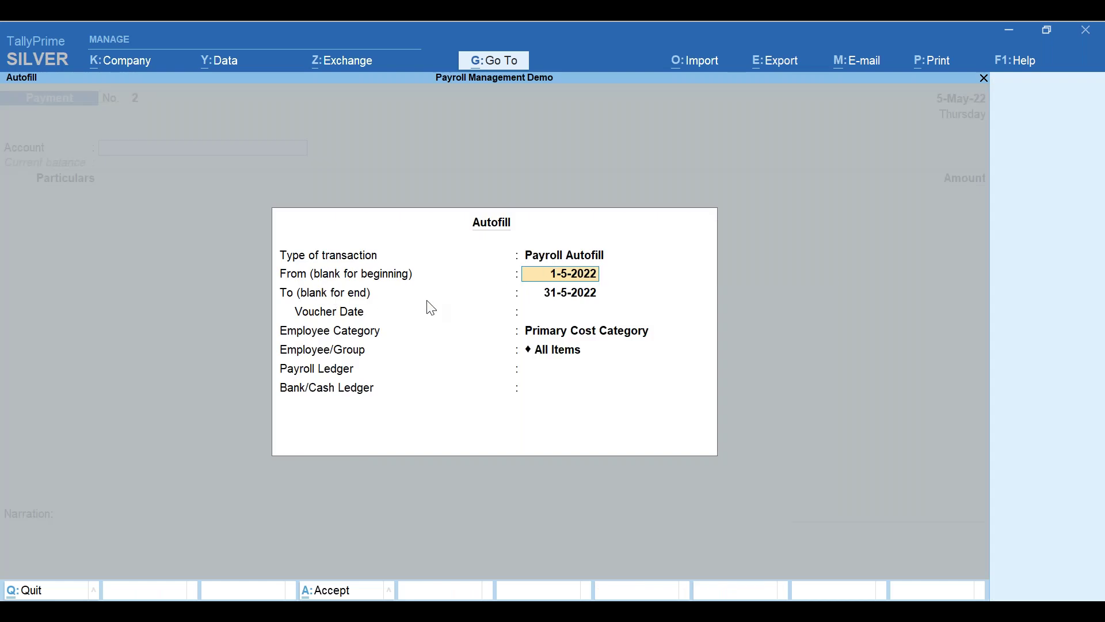
{"action": "key", "text": "Return"}
{"action": "key", "text": "Return"}
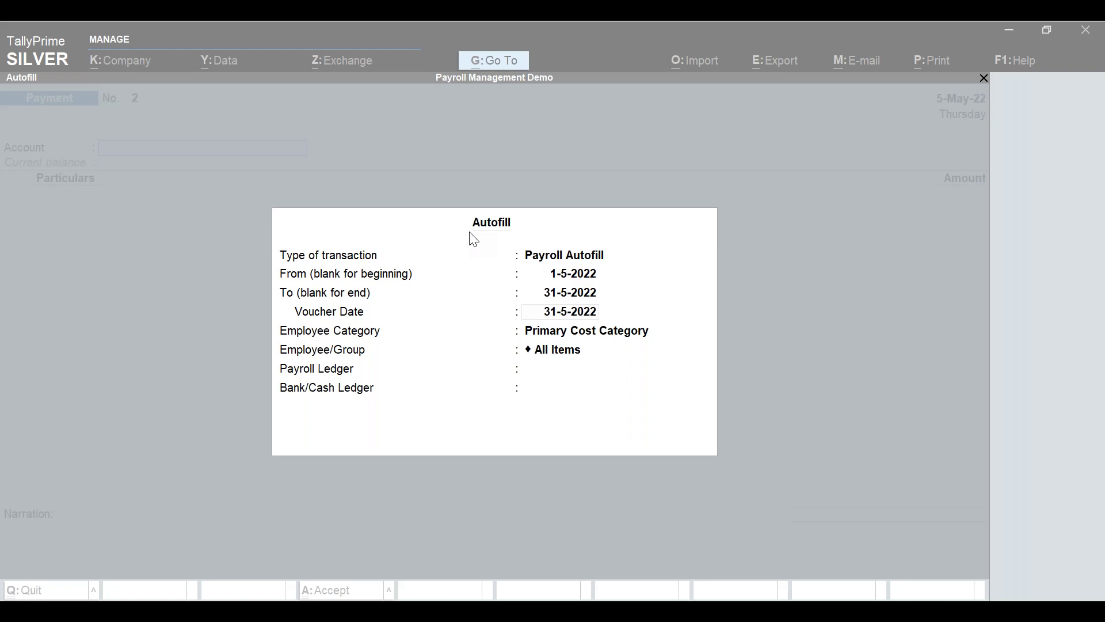
{"action": "left_click", "coordinate": [186, 46]}
{"action": "key", "text": "Escape"}
{"action": "key", "text": "Escape"}
{"action": "key", "text": "Escape"}
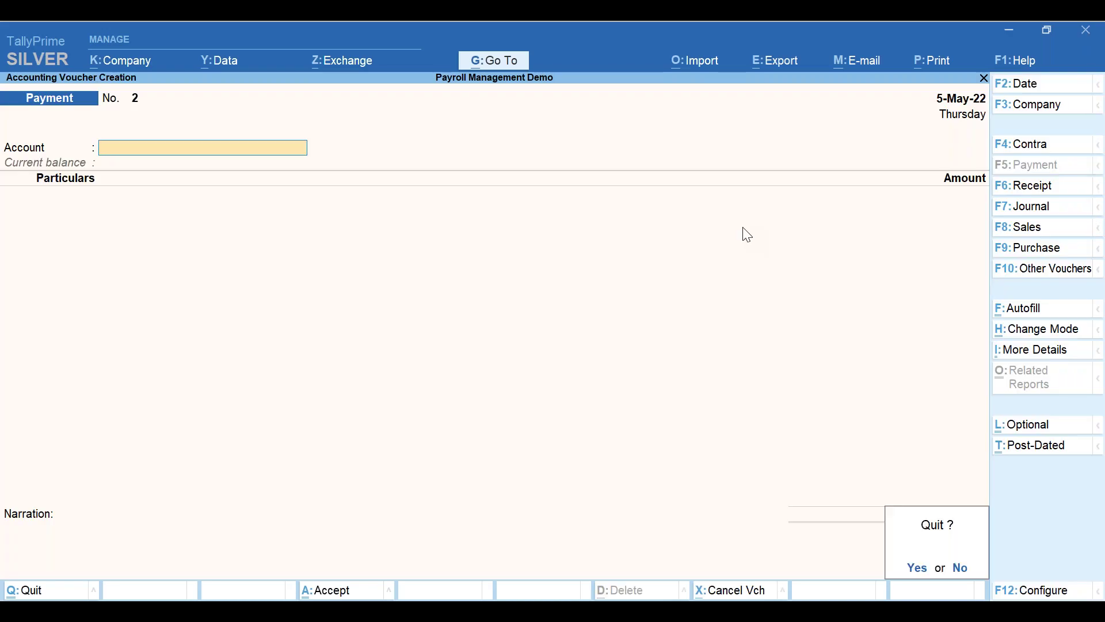
{"action": "key", "text": "y"}
{"action": "key", "text": "Down"}
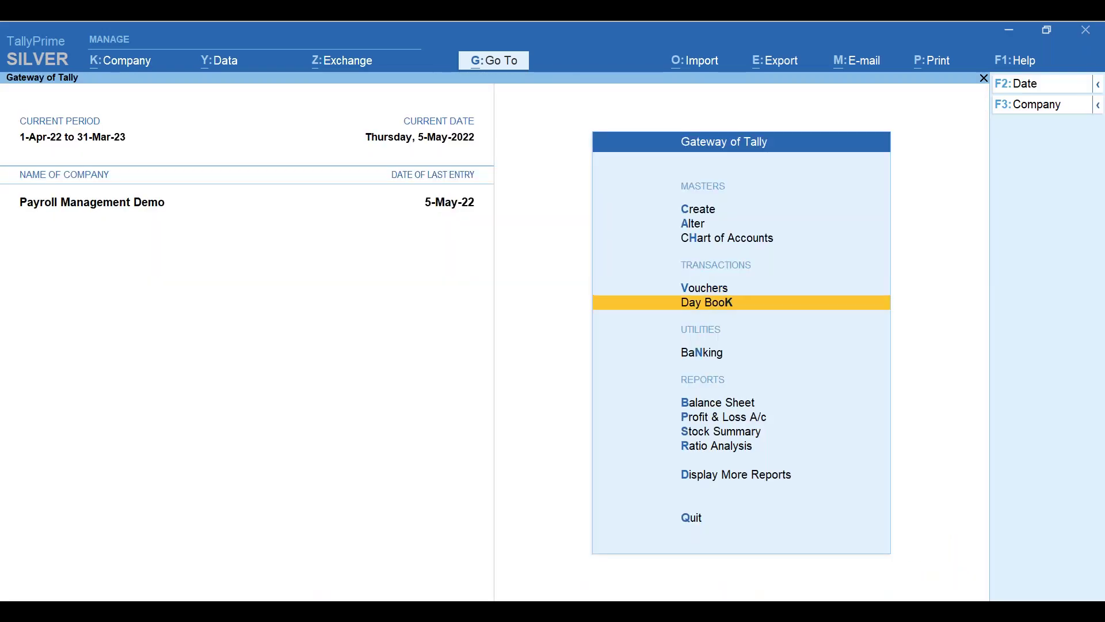
- Reopen the Salary Payable payment voucher from the Day Book and change its transaction type to Others
{"action": "key", "text": "Return"}
{"action": "key", "text": "Return"}
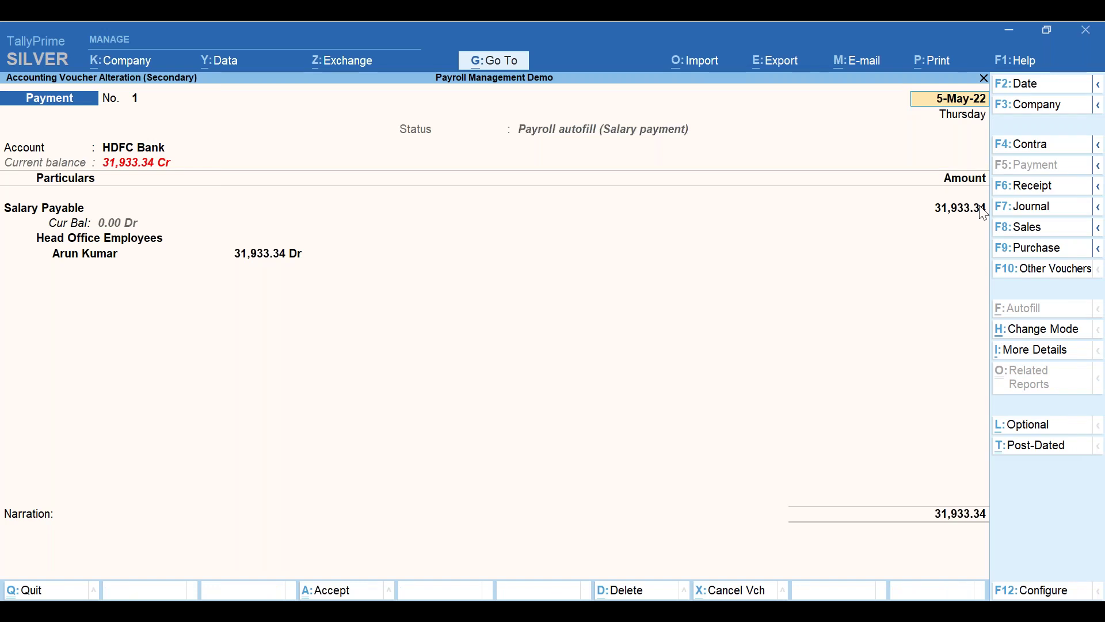
{"action": "key", "text": "Return"}
{"action": "key", "text": "Return"}
{"action": "key", "text": "Return"}
{"action": "key", "text": "Return"}
{"action": "key", "text": "Return"}
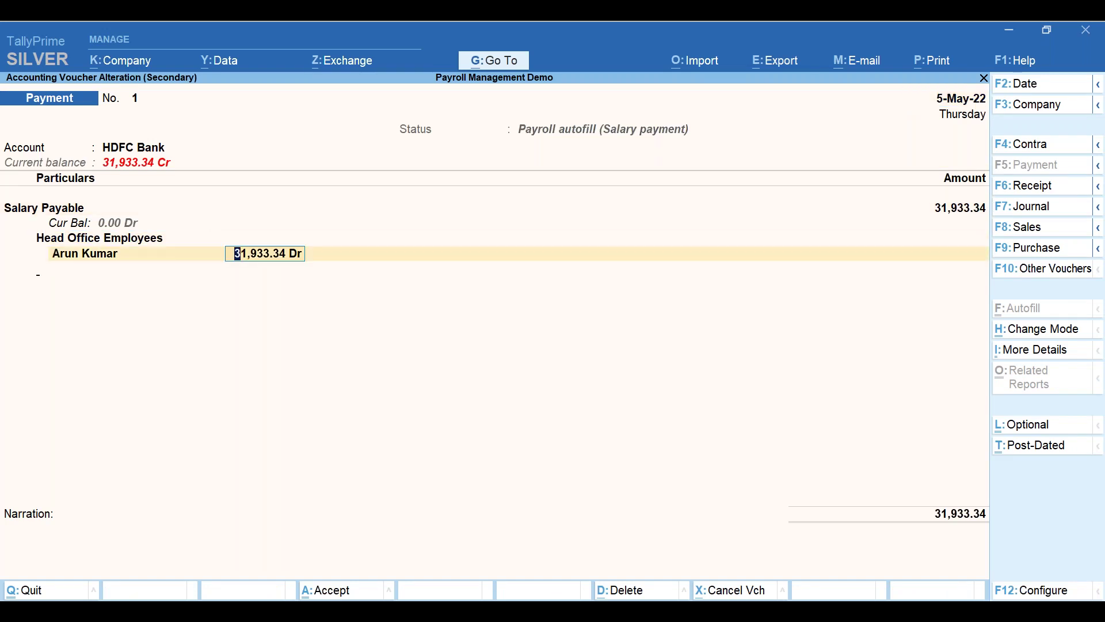
{"action": "key", "text": "Return"}
{"action": "key", "text": "BackSpace"}
{"action": "key", "text": "Down"}
{"action": "key", "text": "Up"}
{"action": "key", "text": "Return"}
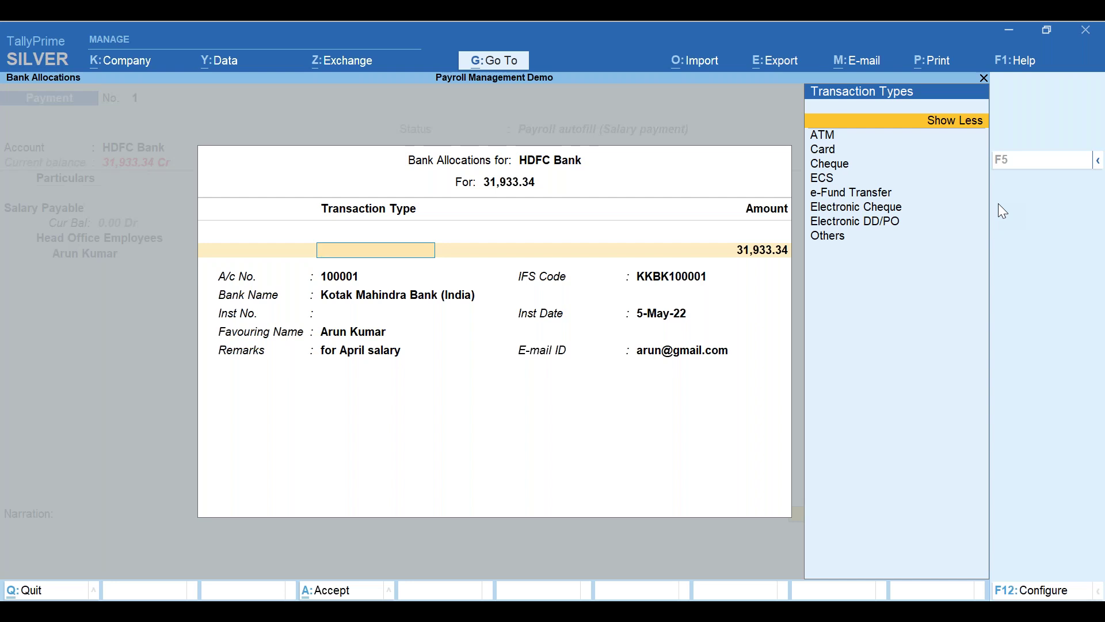
{"action": "key", "text": "Down"}
{"action": "key", "text": "Down"}
{"action": "key", "text": "Down"}
{"action": "key", "text": "Down"}
{"action": "key", "text": "Down"}
{"action": "key", "text": "Down"}
{"action": "key", "text": "Down"}
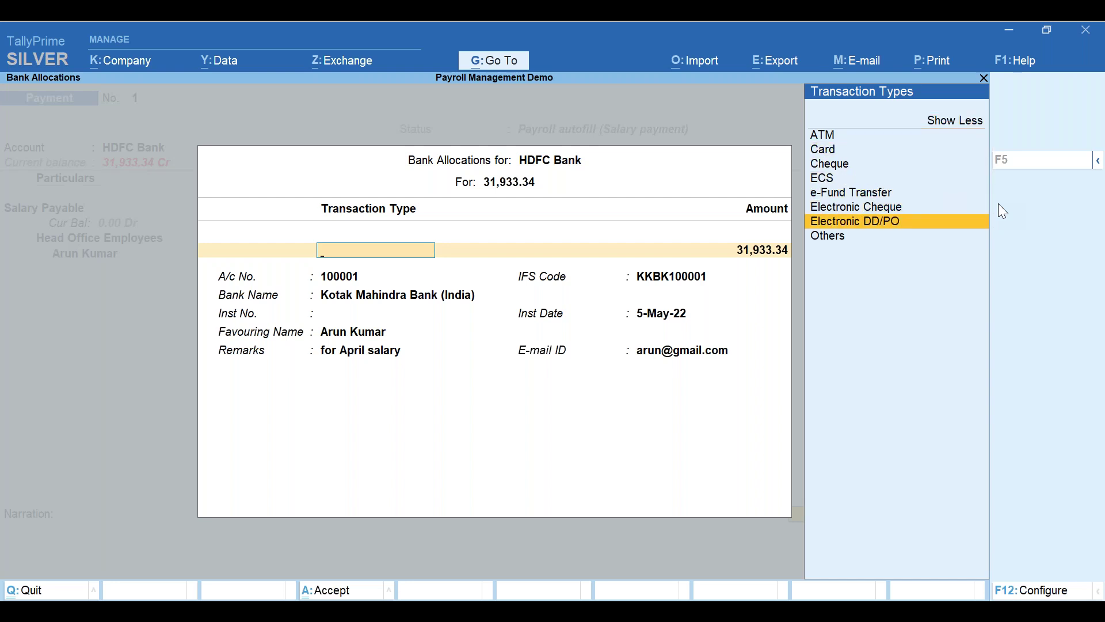
{"action": "key", "text": "Down"}
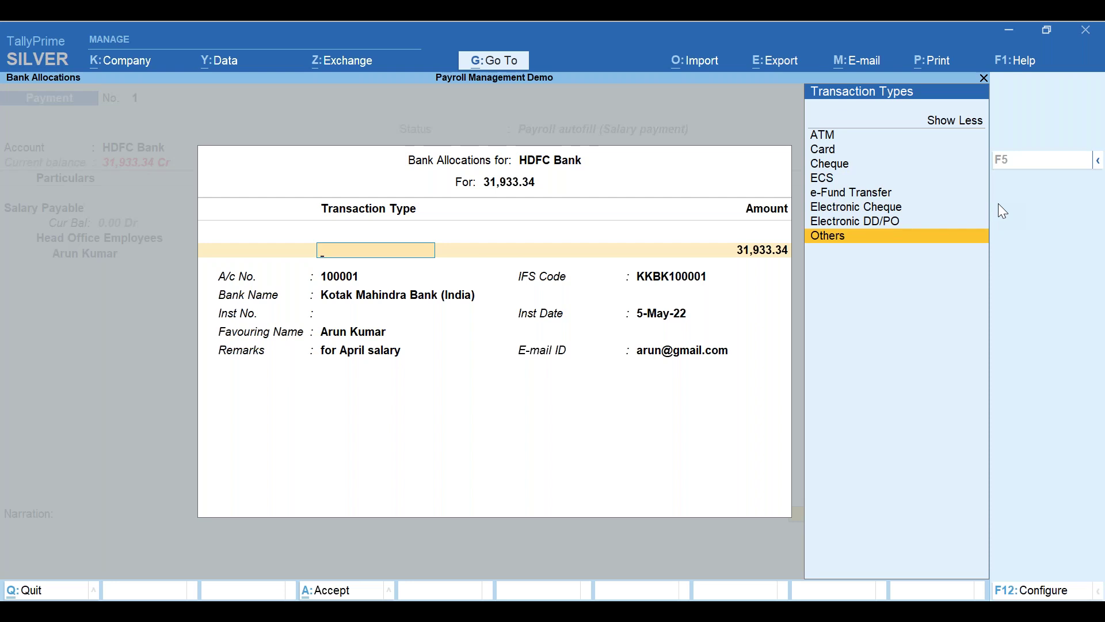
{"action": "key", "text": "Return"}
{"action": "key", "text": "Return"}
{"action": "key", "text": "Return"}
{"action": "key", "text": "Return"}
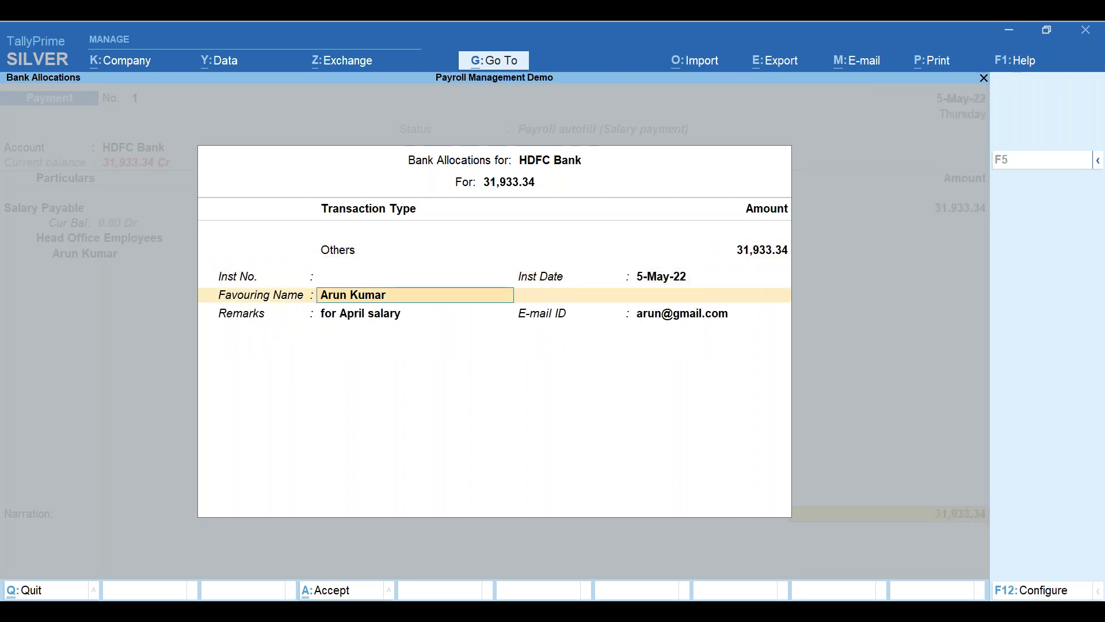
- Abandon the bank allocation edits, quit the voucher, and return to the Gateway of Tally
{"action": "key", "text": "BackSpace"}
{"action": "key", "text": "BackSpace"}
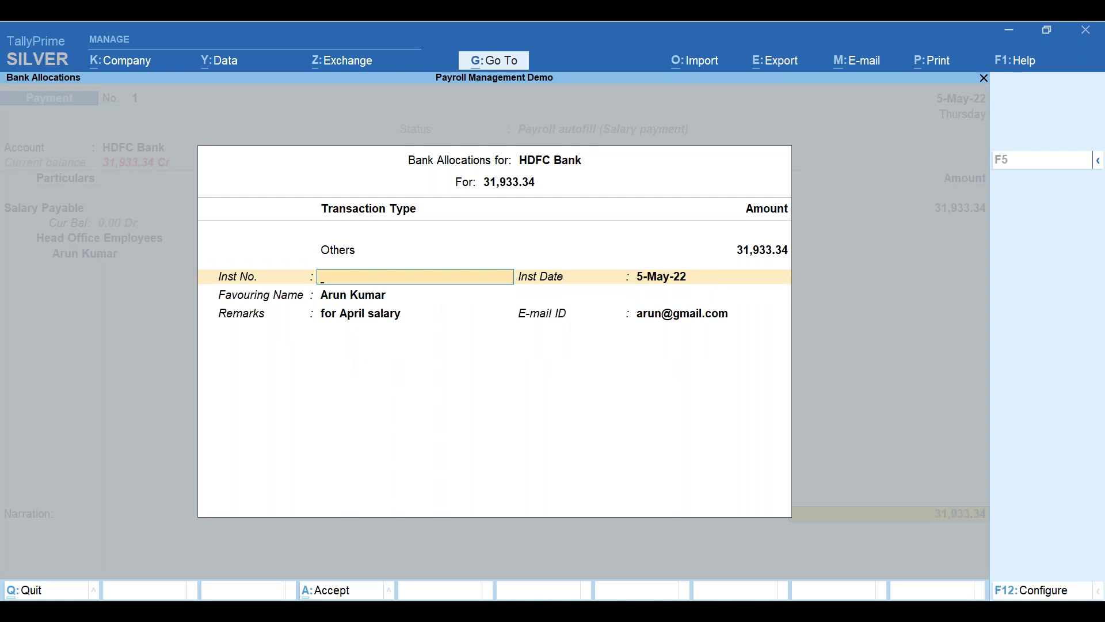
{"action": "key", "text": "Return"}
{"action": "key", "text": "Return"}
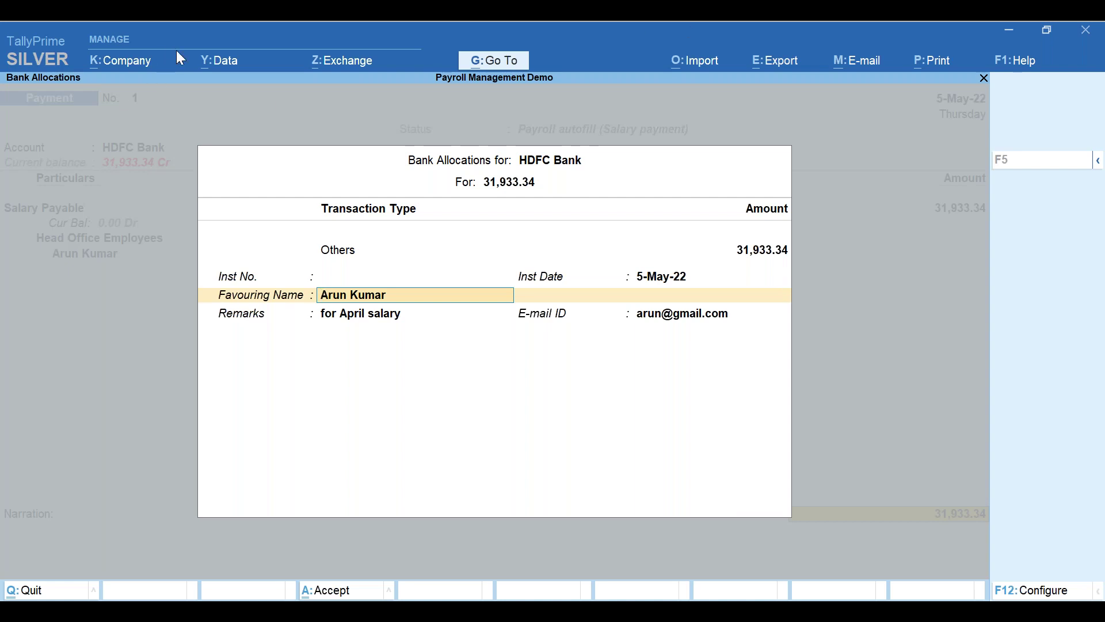
{"action": "key", "text": "alt+Tab"}
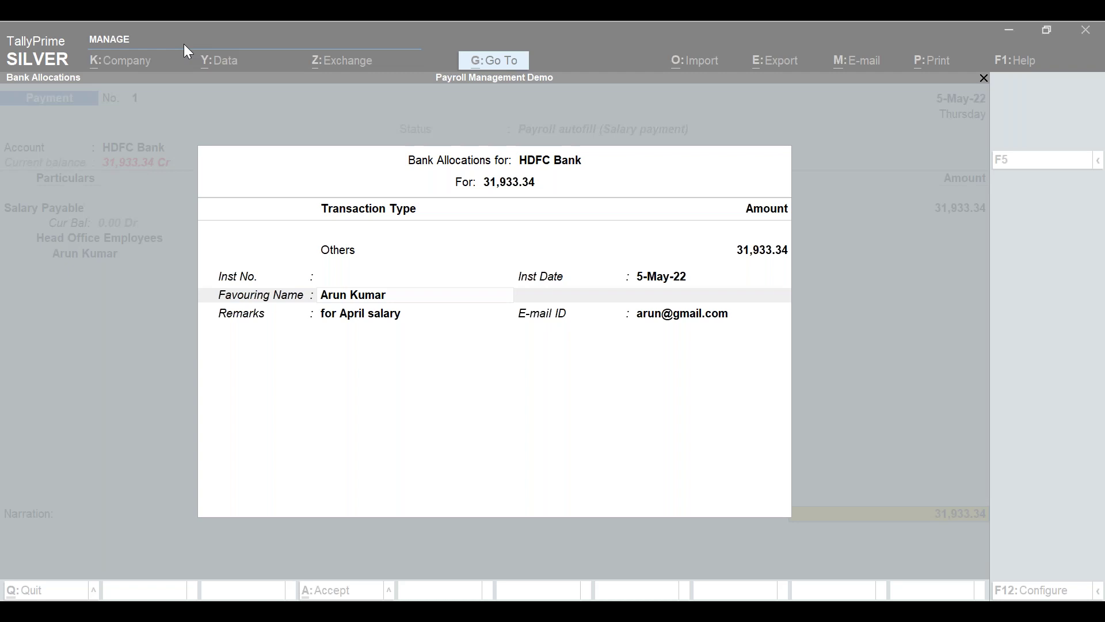
{"action": "key", "text": "Escape"}
{"action": "key", "text": "Escape"}
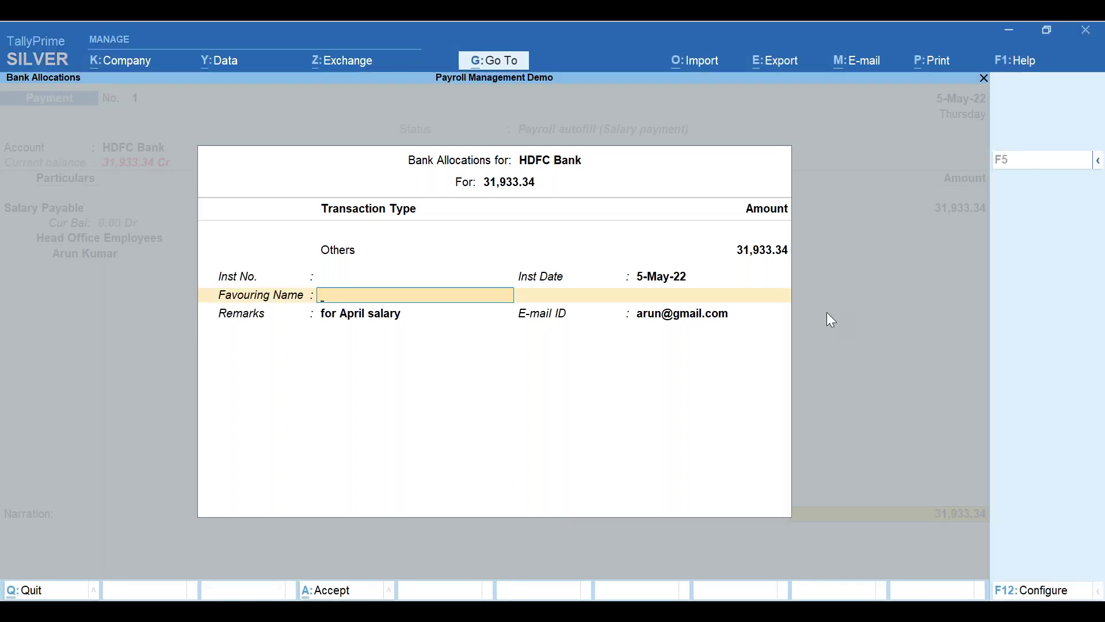
{"action": "key", "text": "Escape"}
{"action": "key", "text": "y"}
{"action": "key", "text": "Escape"}
{"action": "key", "text": "y"}
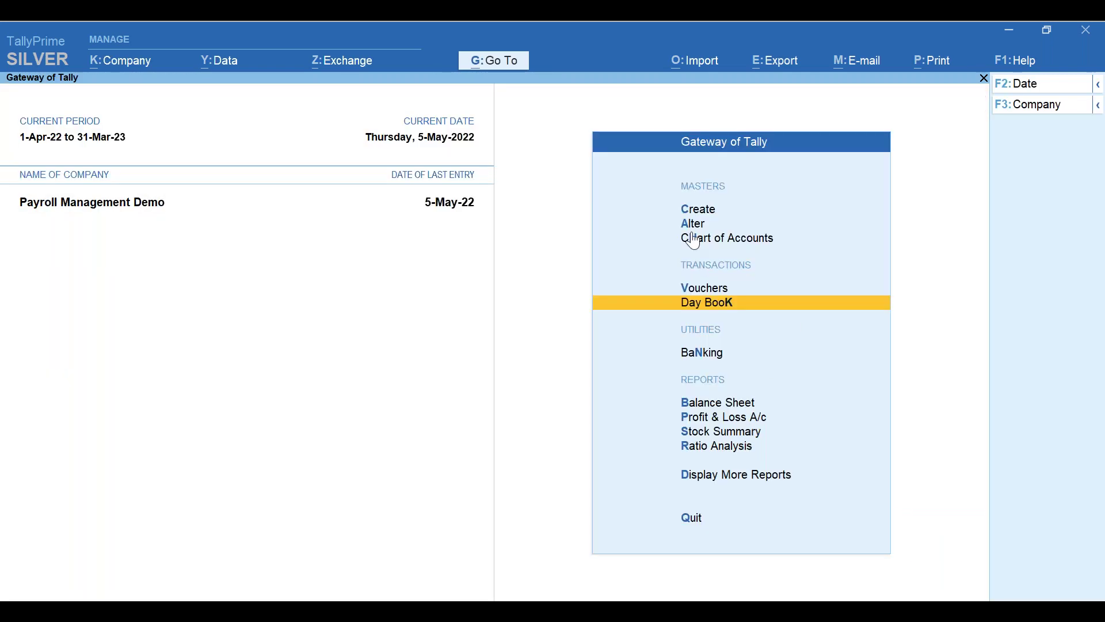
- Open Pay Heads creation from the Create master list
{"action": "left_click", "coordinate": [700, 213]}
{"action": "key", "text": "Down"}
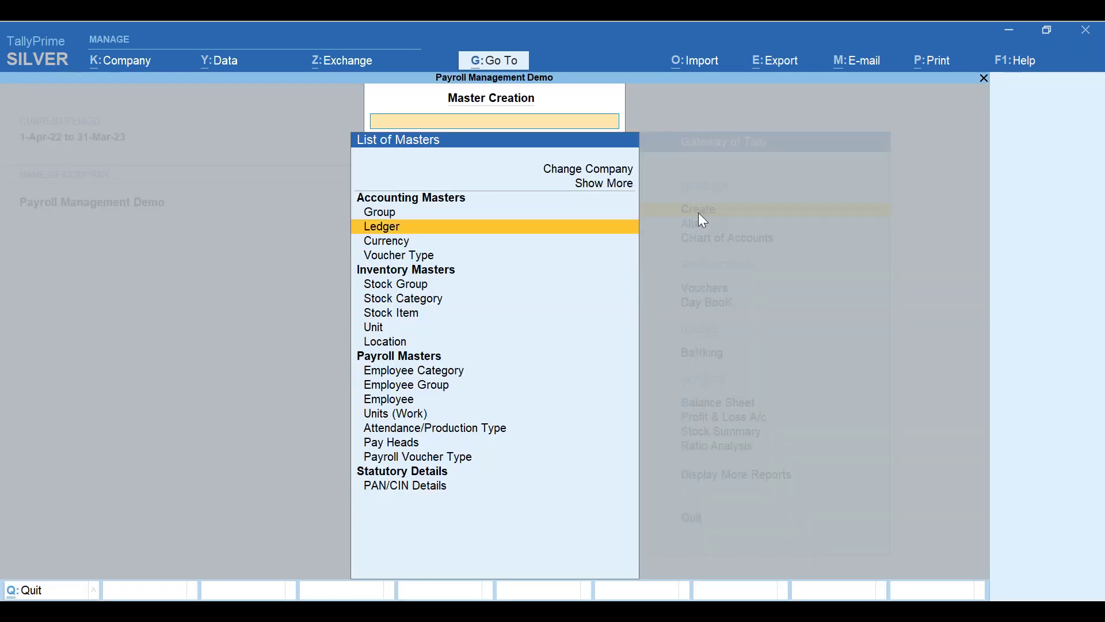
{"action": "key", "text": "Down"}
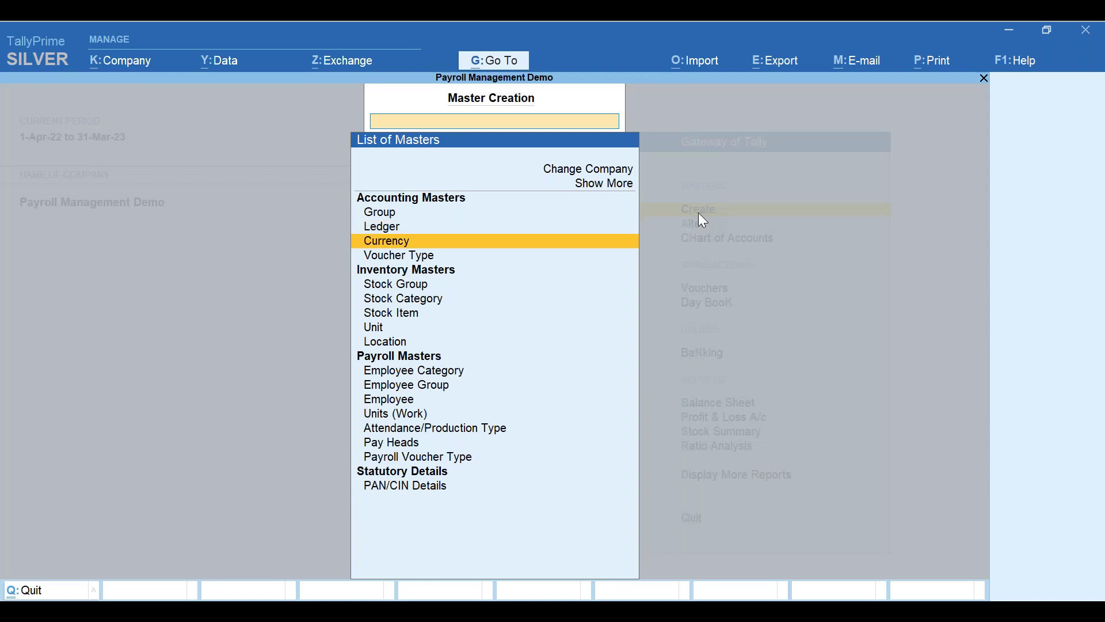
{"action": "key", "text": "Down"}
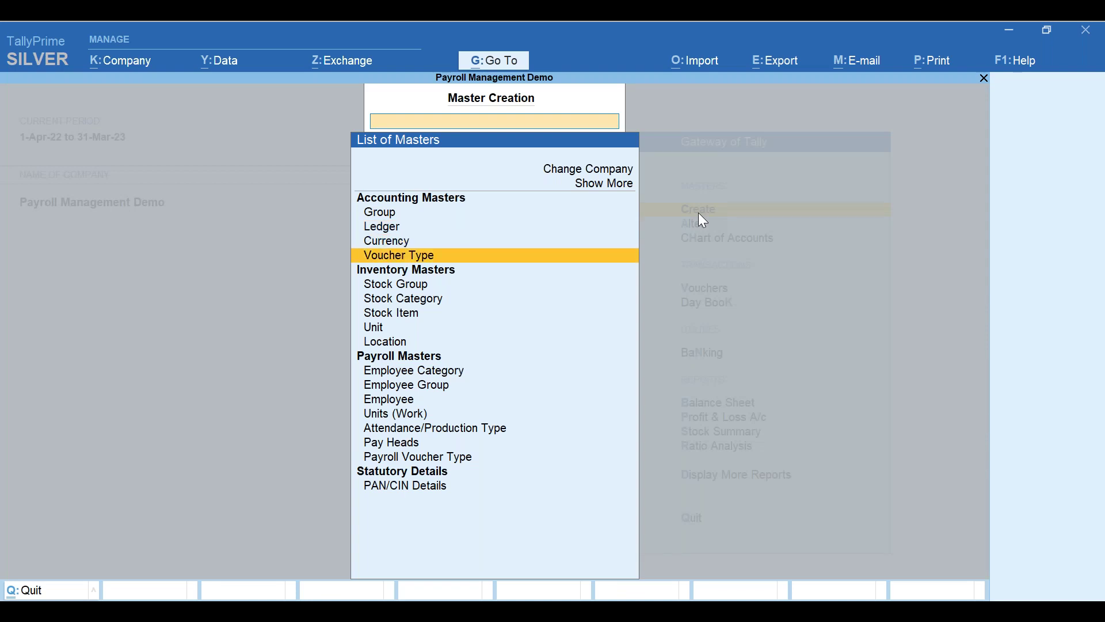
{"action": "key", "text": "Down"}
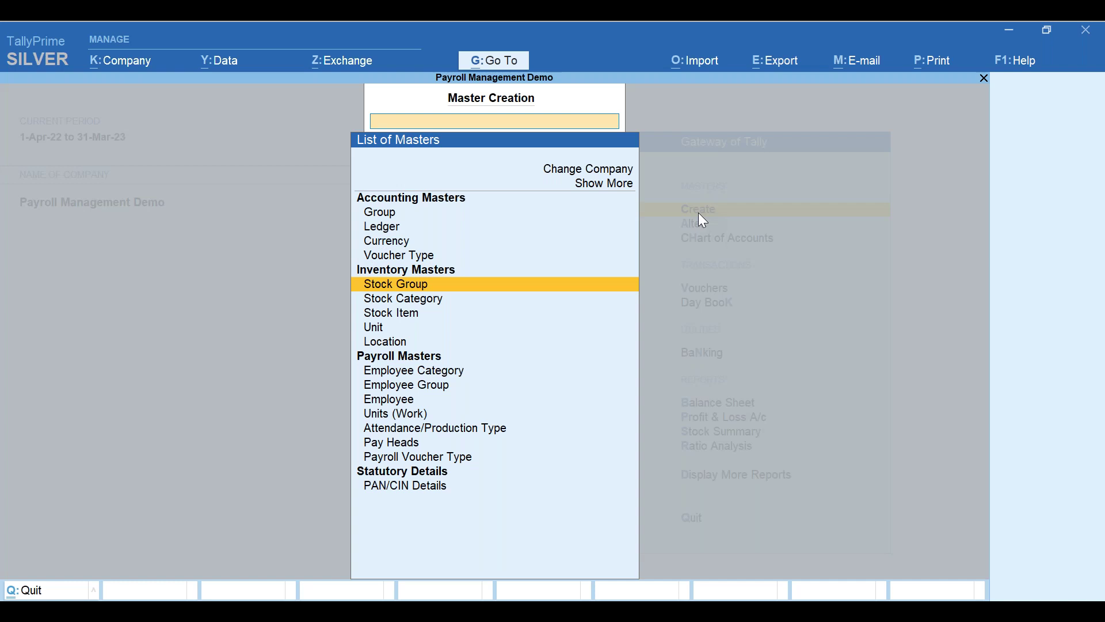
{"action": "key", "text": "Down"}
{"action": "key", "text": "Down"}
{"action": "key", "text": "Down"}
{"action": "key", "text": "Down"}
{"action": "key", "text": "Down"}
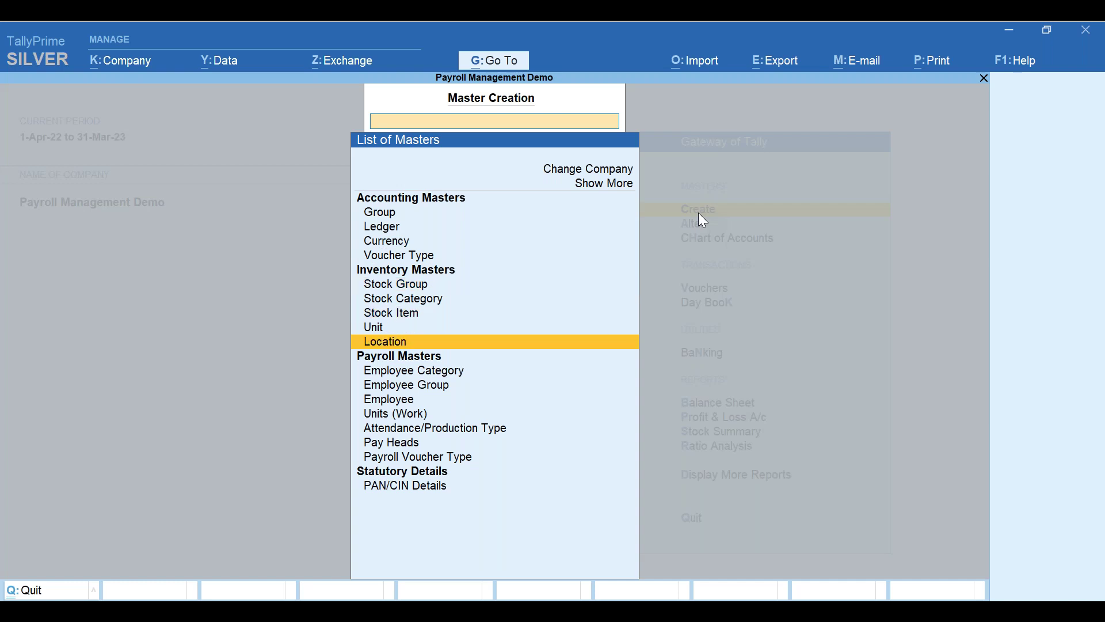
{"action": "key", "text": "Down"}
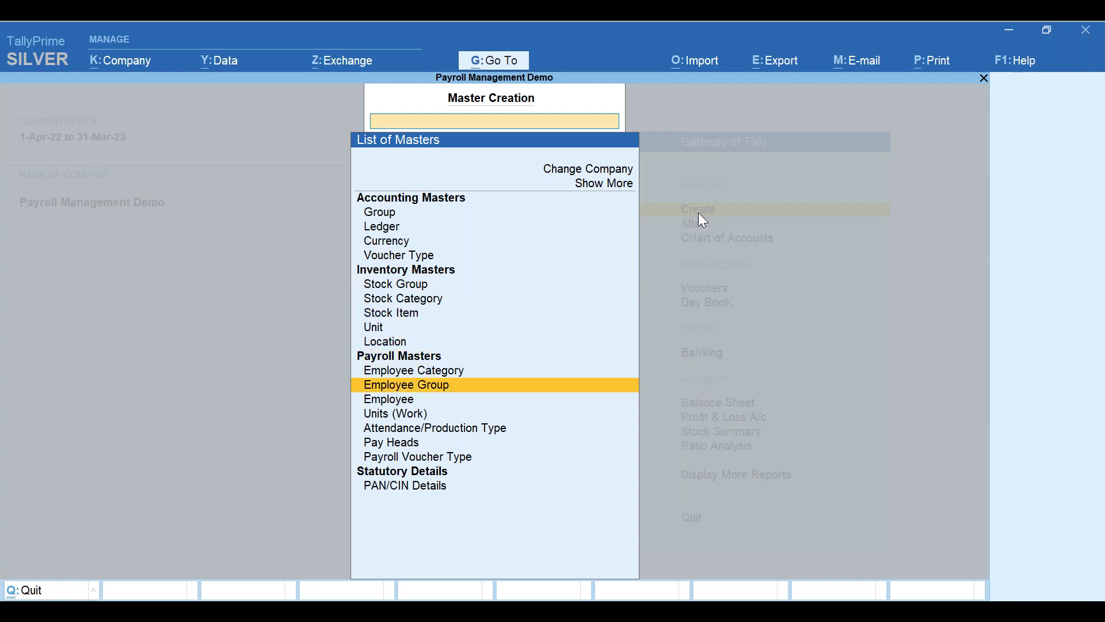
{"action": "key", "text": "Down"}
{"action": "key", "text": "Down"}
{"action": "key", "text": "Down"}
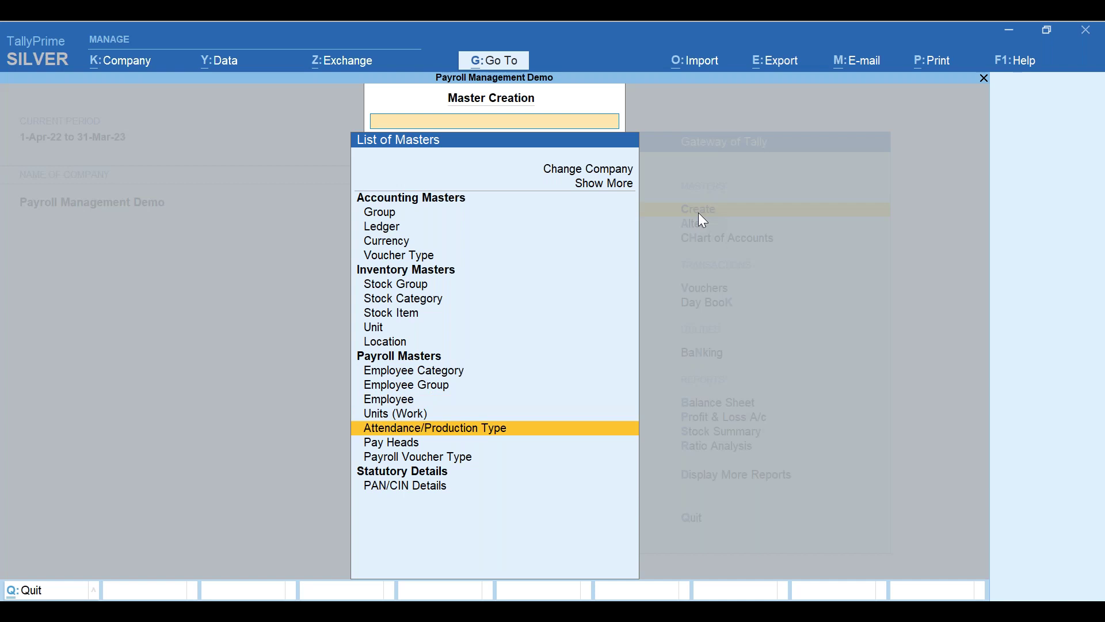
{"action": "key", "text": "Down"}
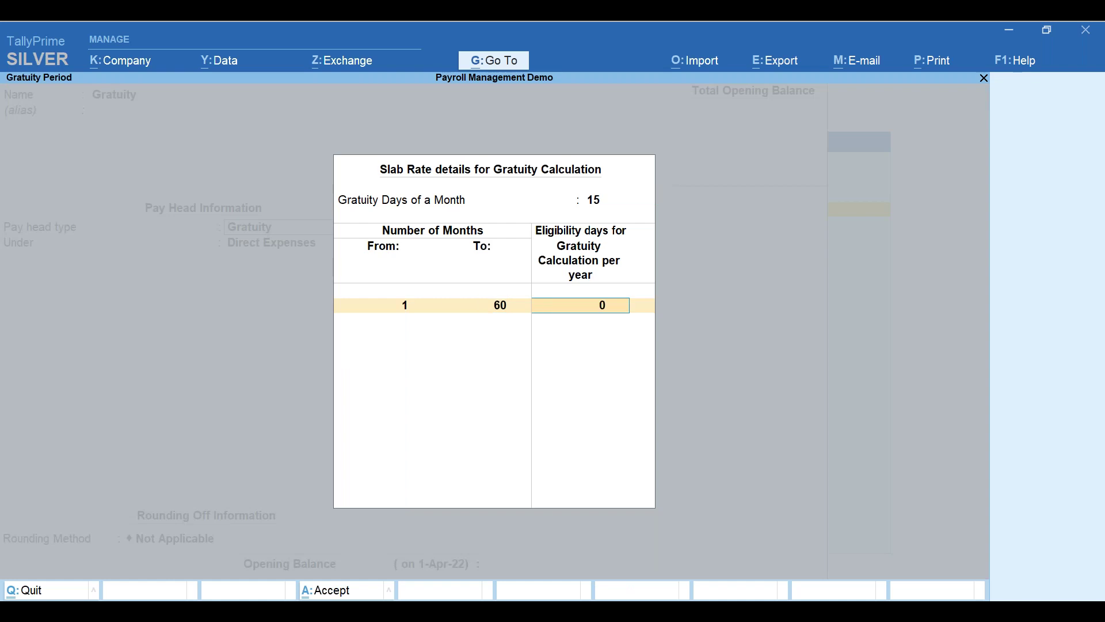
- Add Gratuity slabs of 26 days for 61–120 months and 26 days beyond 120
{"action": "key", "text": "Return"}
{"action": "type", "text": "120"}
{"action": "key", "text": "Return"}
{"action": "type", "text": "26"}
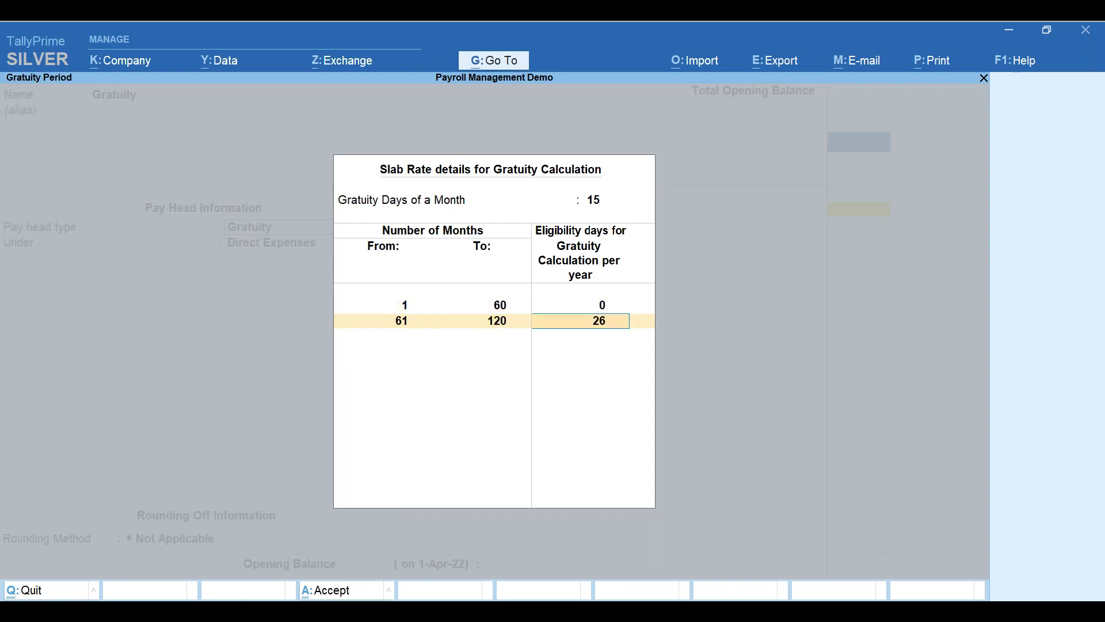
{"action": "key", "text": "Return"}
{"action": "key", "text": "Return"}
{"action": "type", "text": "26"}
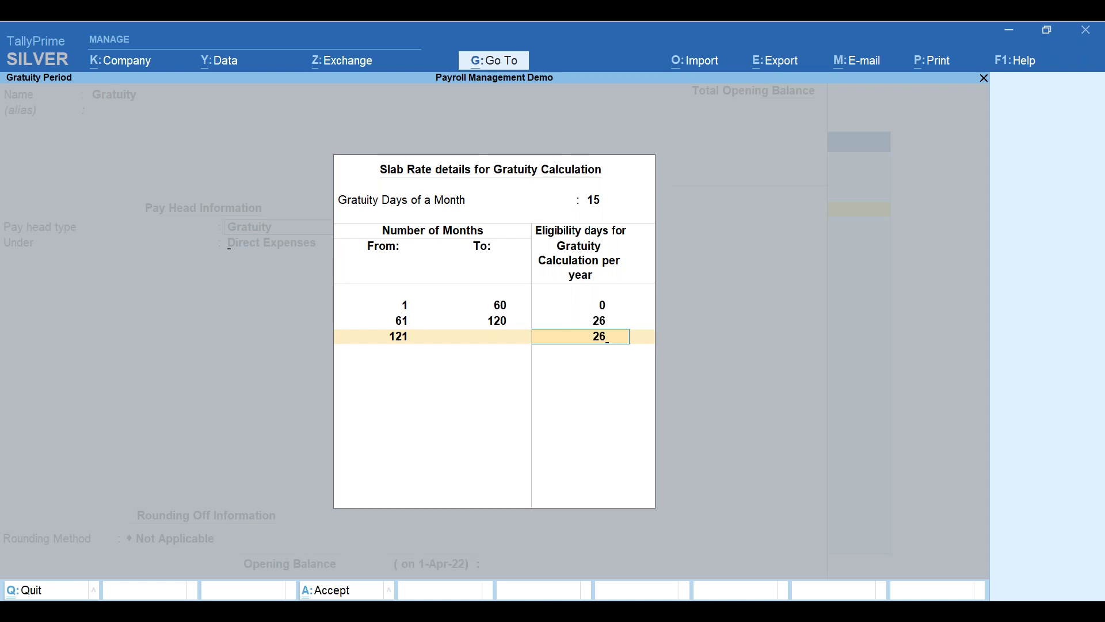
{"action": "key", "text": "Return"}
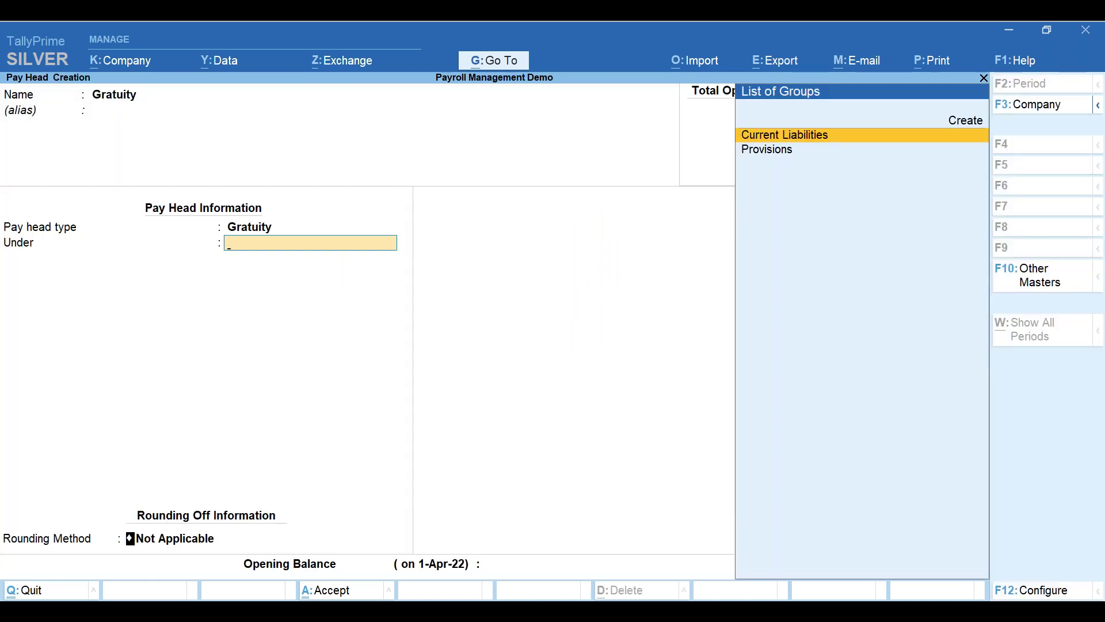
- Place the Gratuity pay head under Current Liabilities with rounding Not Applicable and save it
{"action": "key", "text": "Return"}
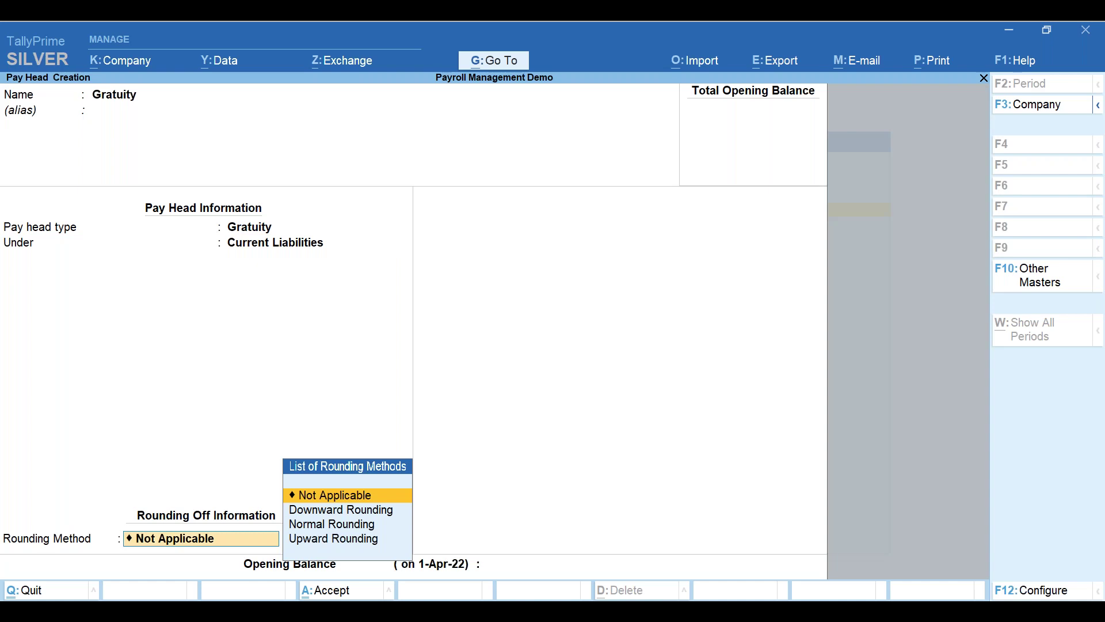
{"action": "key", "text": "Return"}
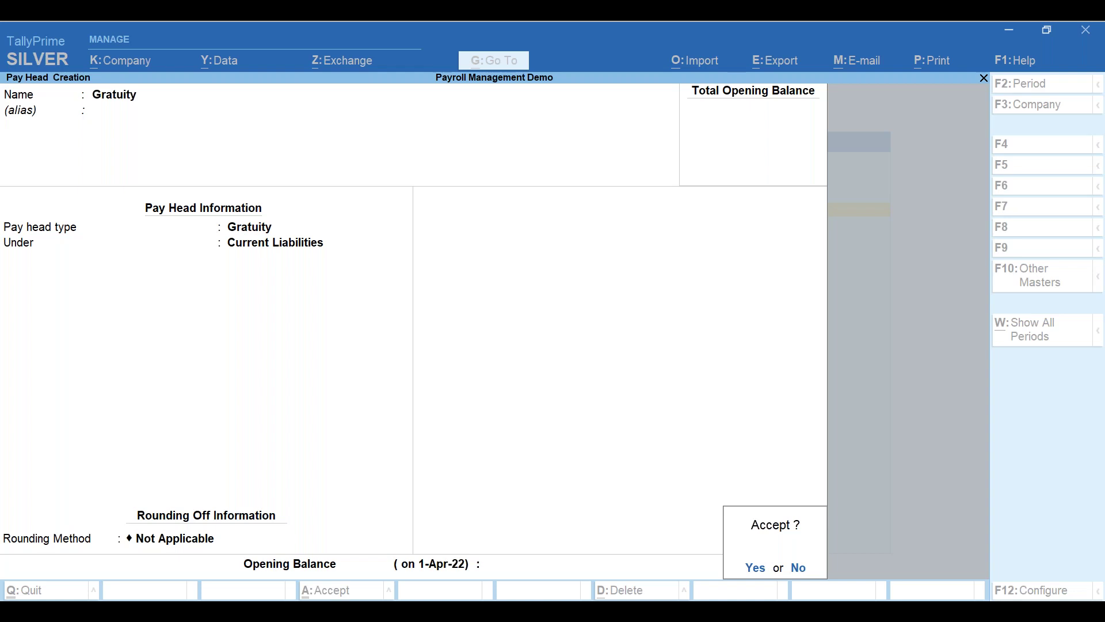
{"action": "key", "text": "Return"}
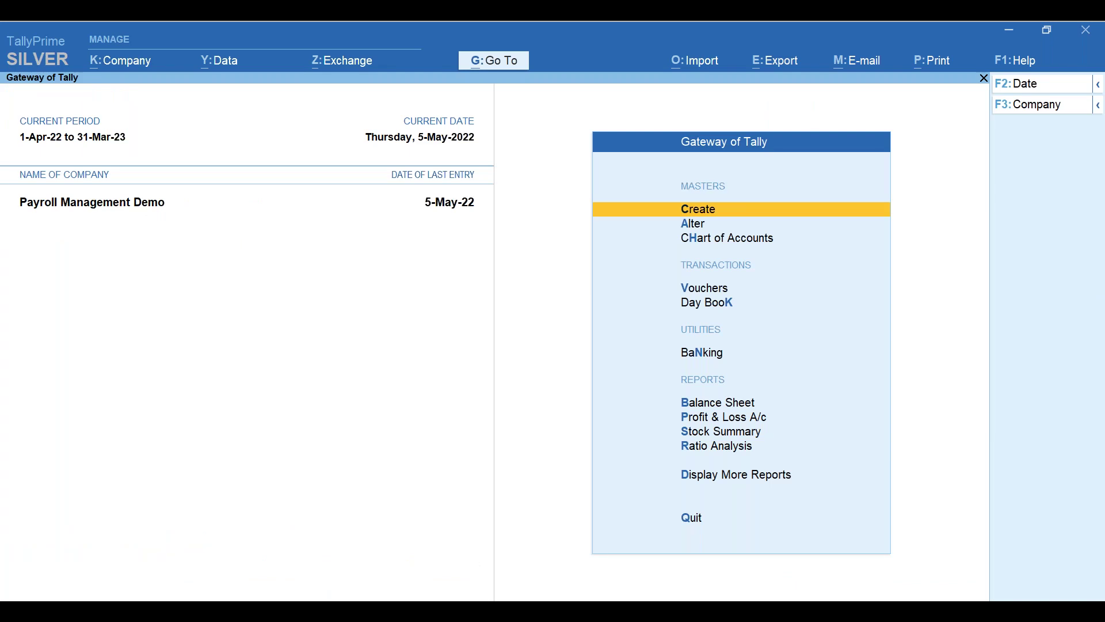
- Open the Gratuity Summary report from Display More Reports > Payroll Reports for 1-May-22 to 31-May-22
{"action": "key", "text": "d"}
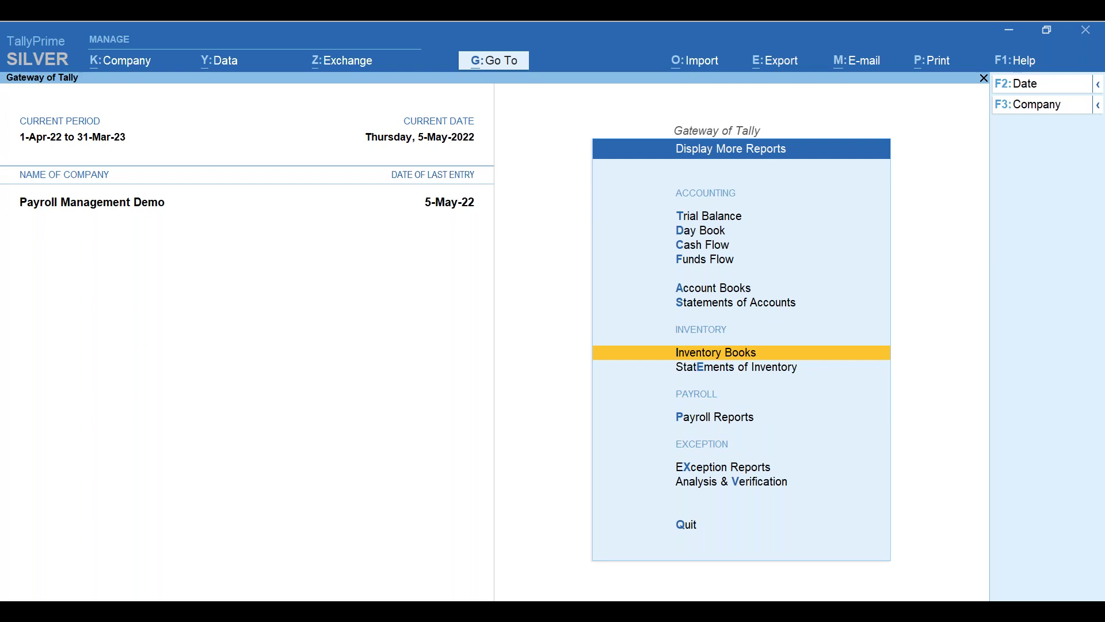
{"action": "key", "text": "p"}
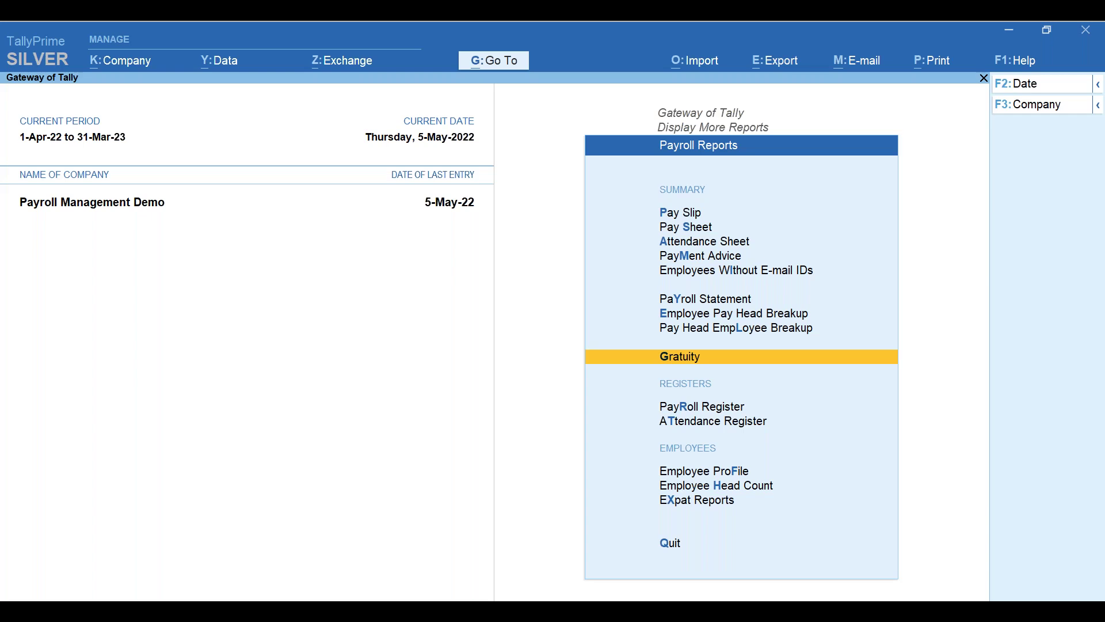
{"action": "key", "text": "Return"}
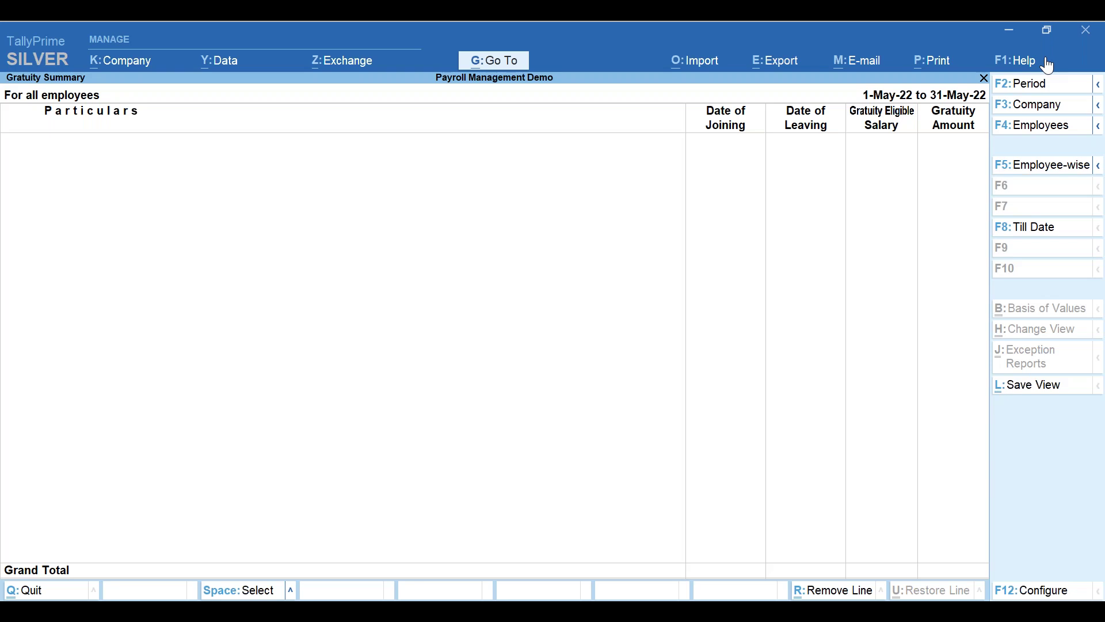
- Extend the Gratuity Summary period to 31-Mar-2030, showing it employee-wise and till date
{"action": "key", "text": "F2"}
{"action": "type", "text": "31march2030"}
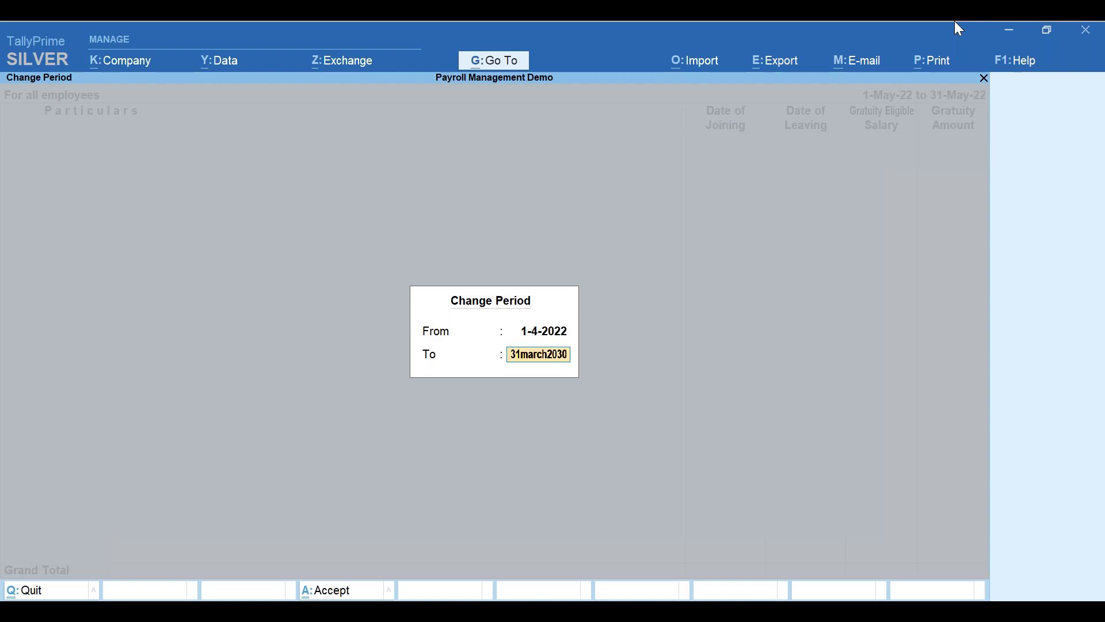
{"action": "key", "text": "Return"}
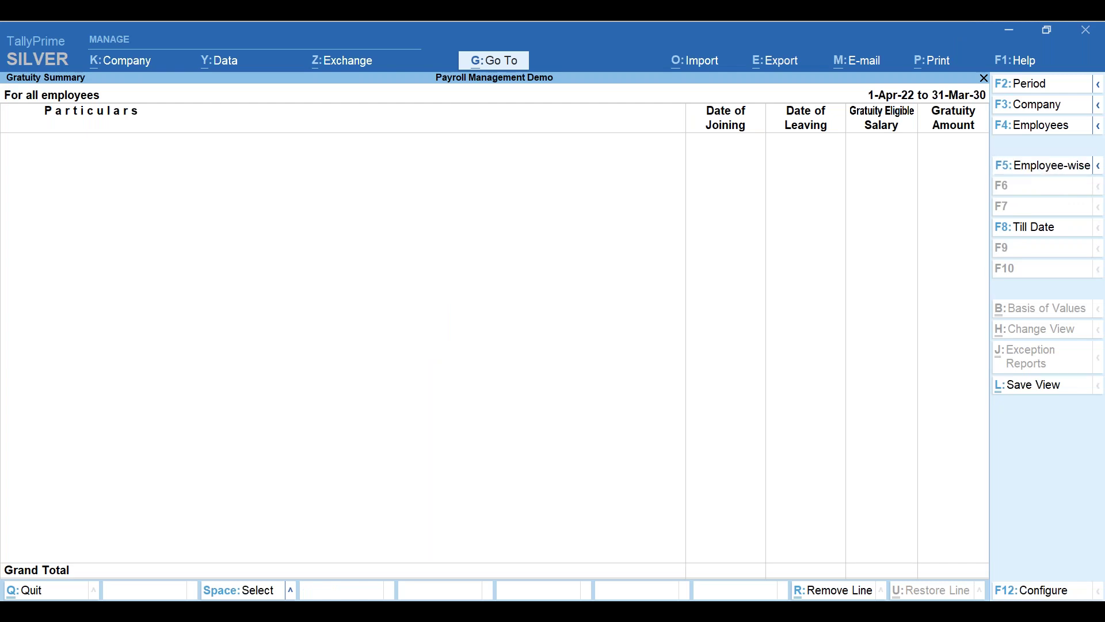
{"action": "key", "text": "F5"}
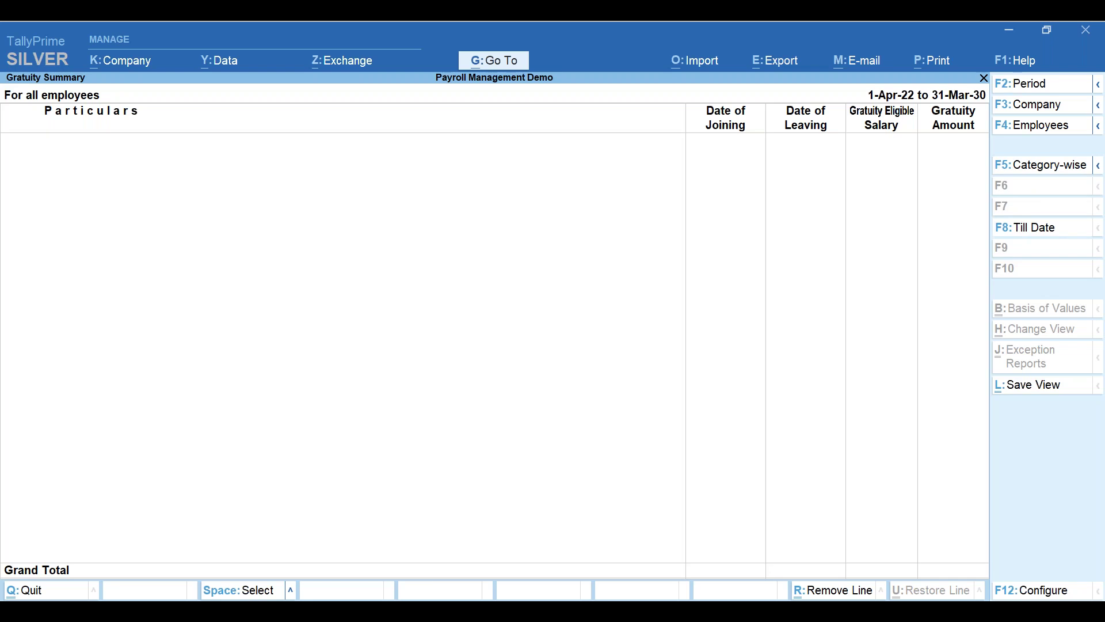
{"action": "key", "text": "F8"}
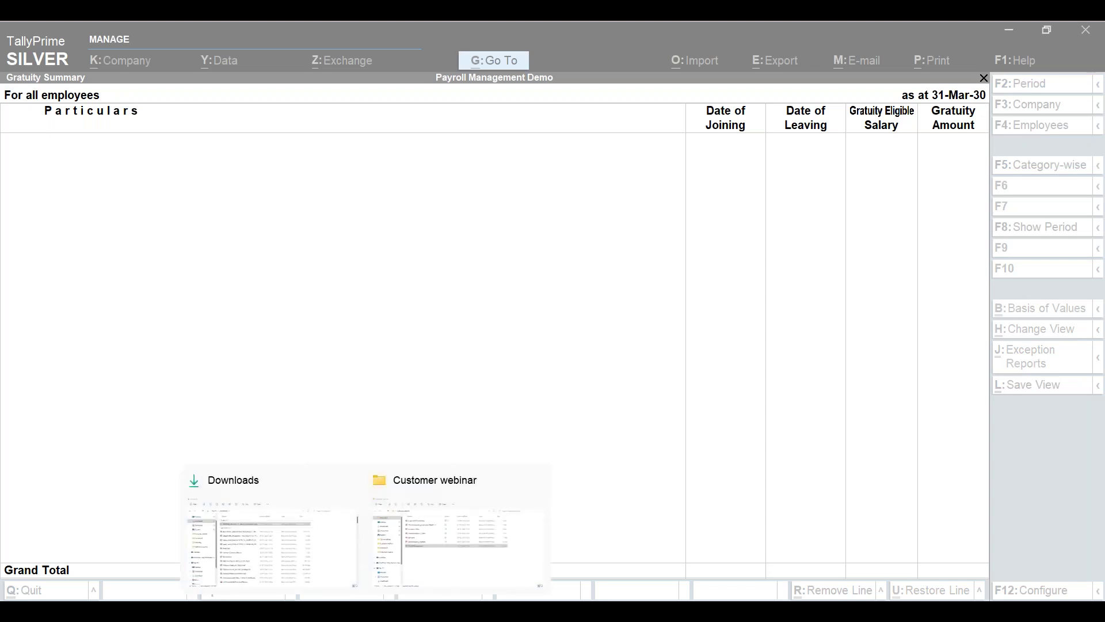
{"action": "mouse_move", "coordinate": [419, 579]}
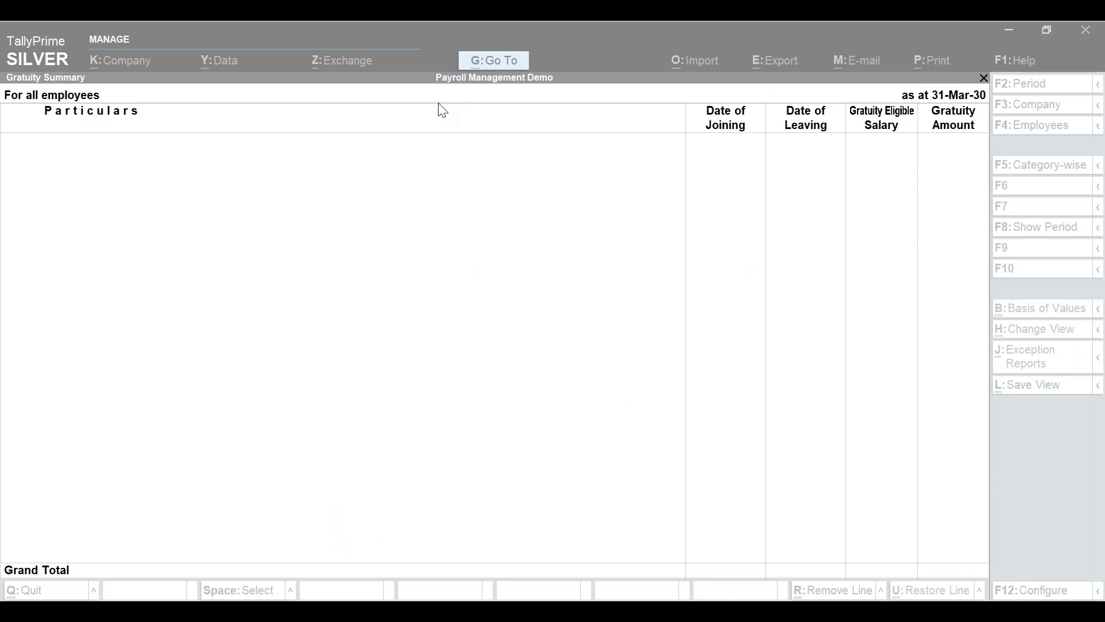
- Go to tallysolutions.com in a new Chrome tab and choose the events calendar under Resources
{"action": "key", "text": "alt+Tab"}
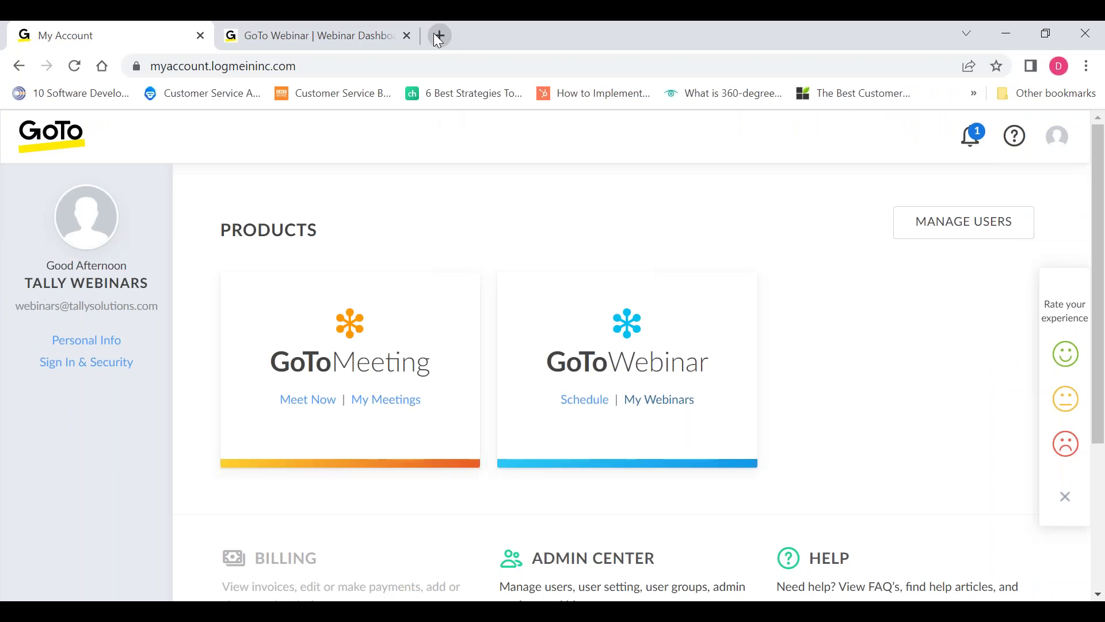
{"action": "left_click", "coordinate": [440, 35]}
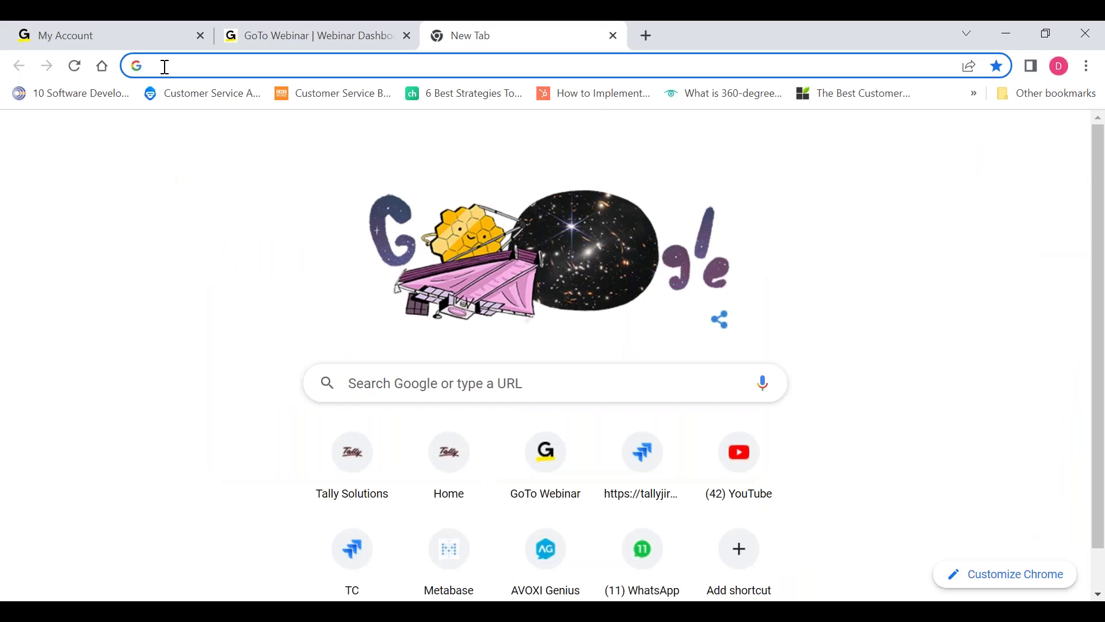
{"action": "type", "text": "tallysolutions.com"}
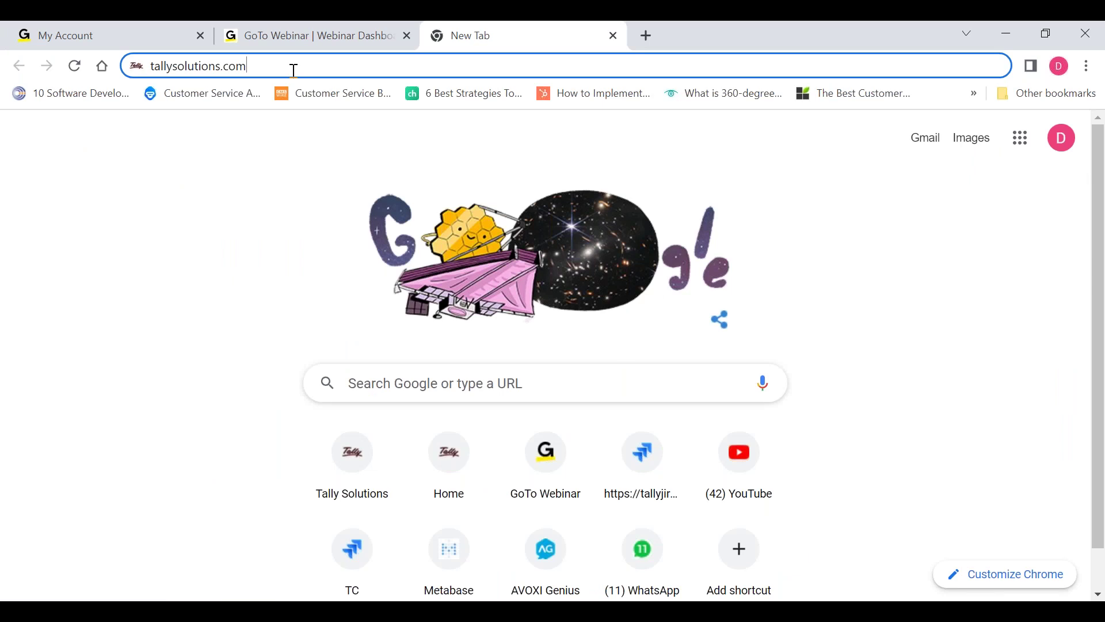
{"action": "key", "text": "Return"}
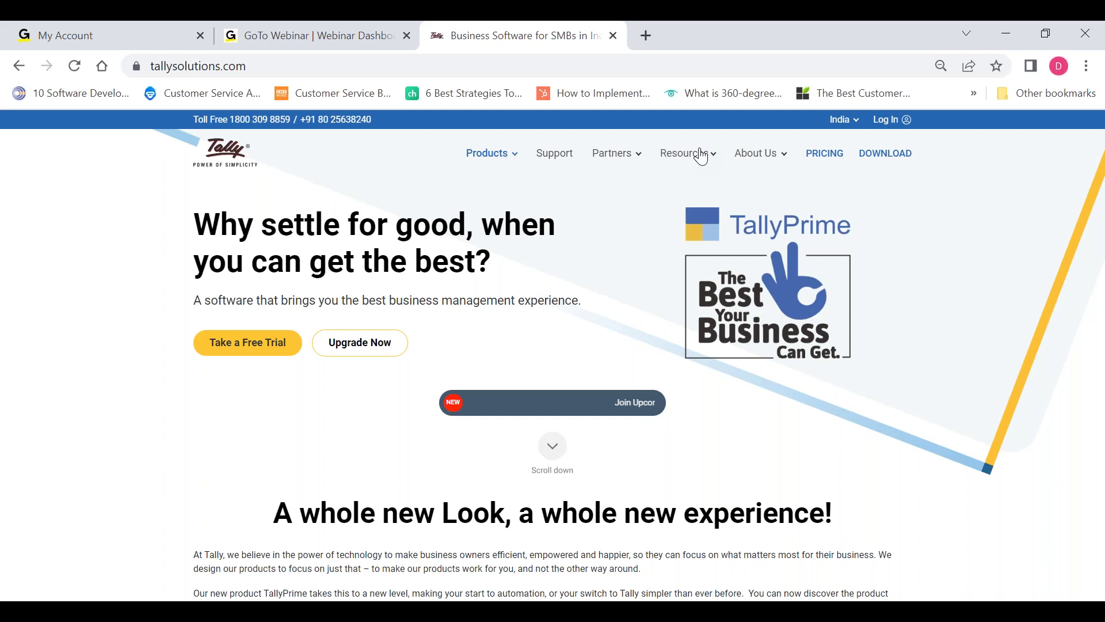
{"action": "left_click", "coordinate": [712, 155]}
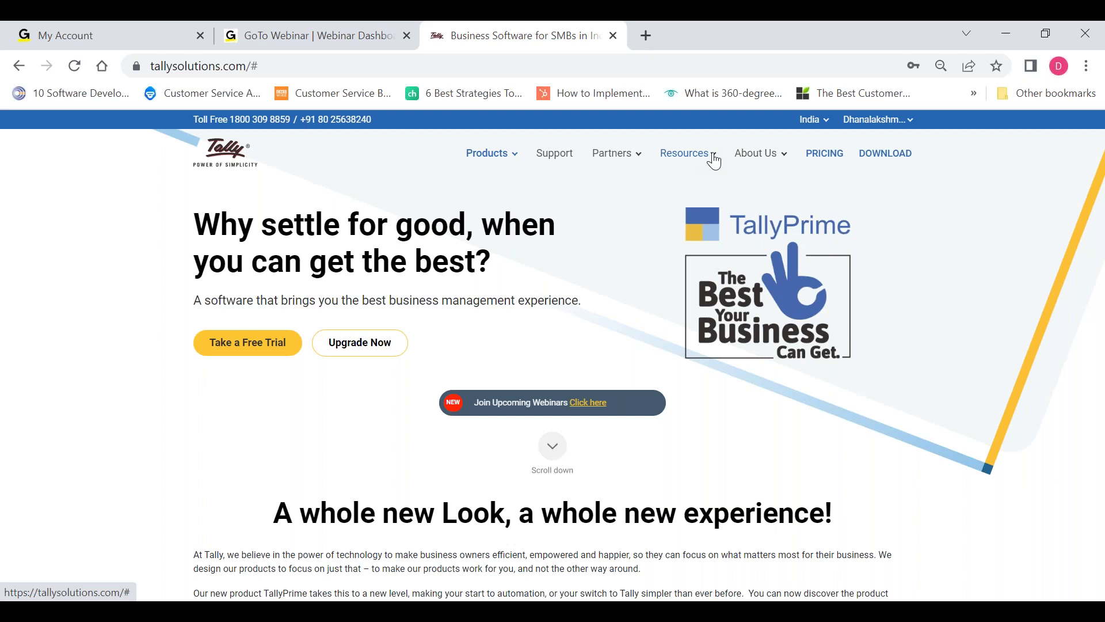
{"action": "left_click", "coordinate": [570, 357]}
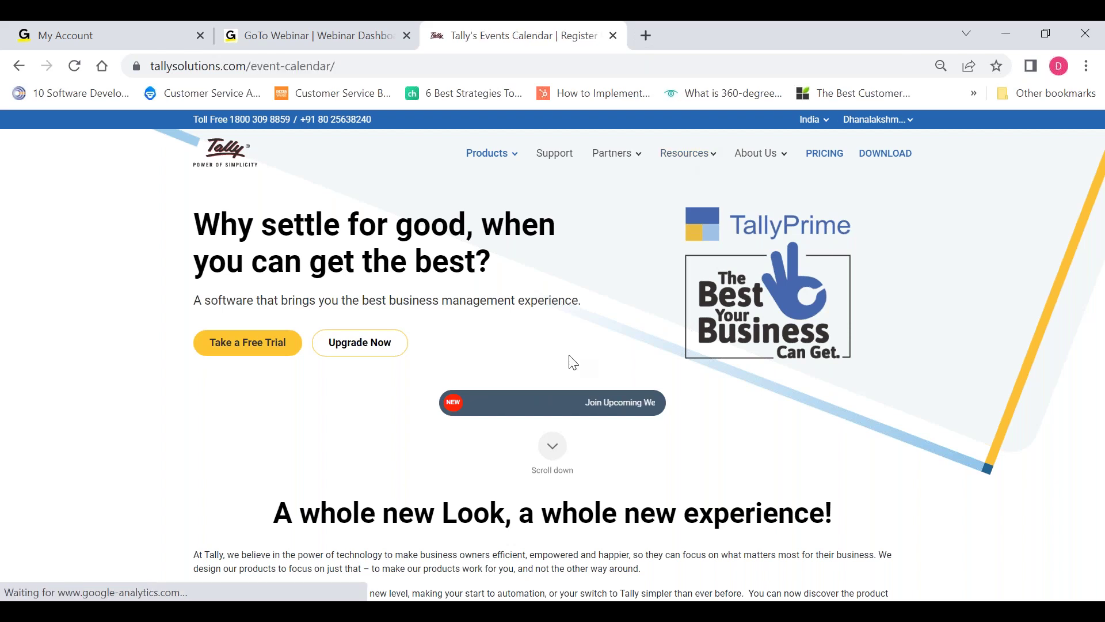
- View the calendar's Payroll Management – Q&A Session (English) on the 15th, 3:00–4:30 pm
{"action": "mouse_move", "coordinate": [643, 375]}
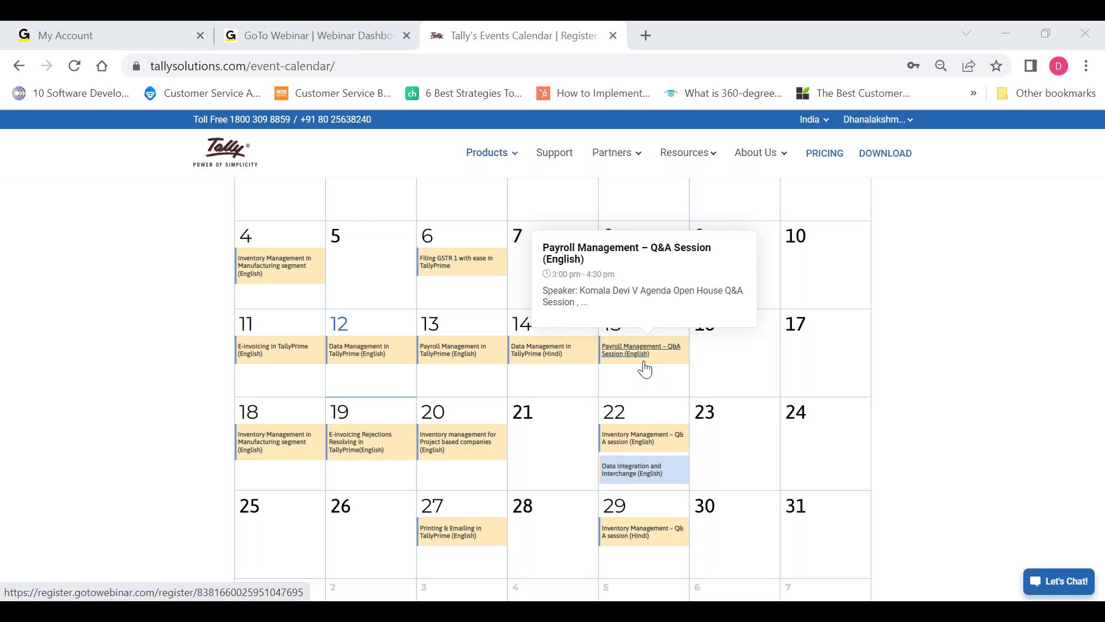
{"action": "mouse_move", "coordinate": [632, 612]}
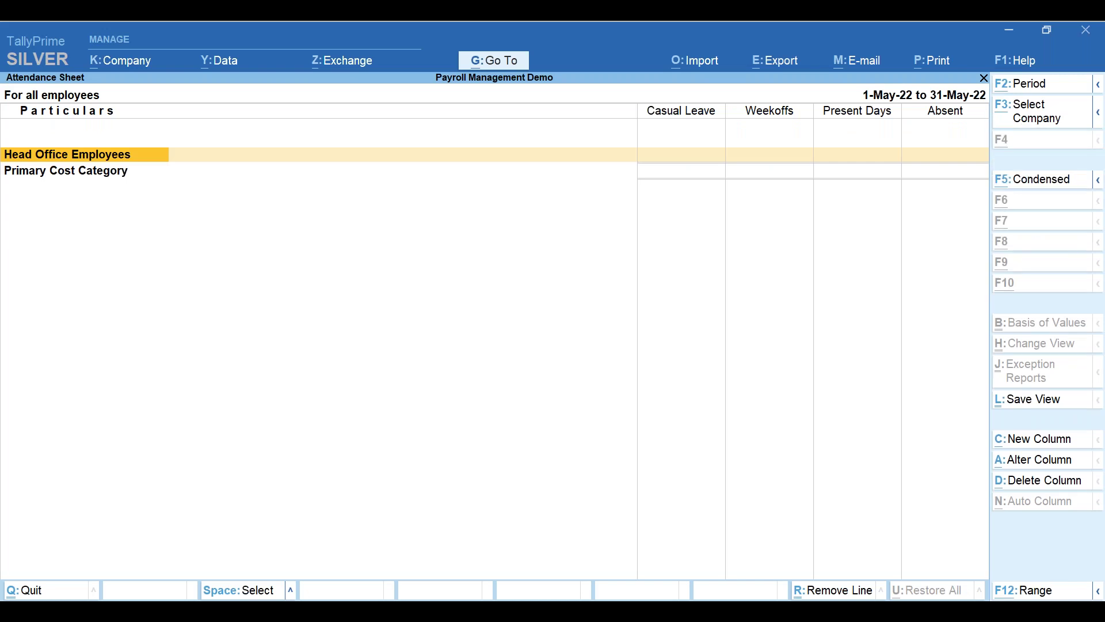
- Set the Attendance Sheet period to 1-Apr-22 to 31-May-22, review it, then close it
{"action": "left_click", "coordinate": [1025, 89]}
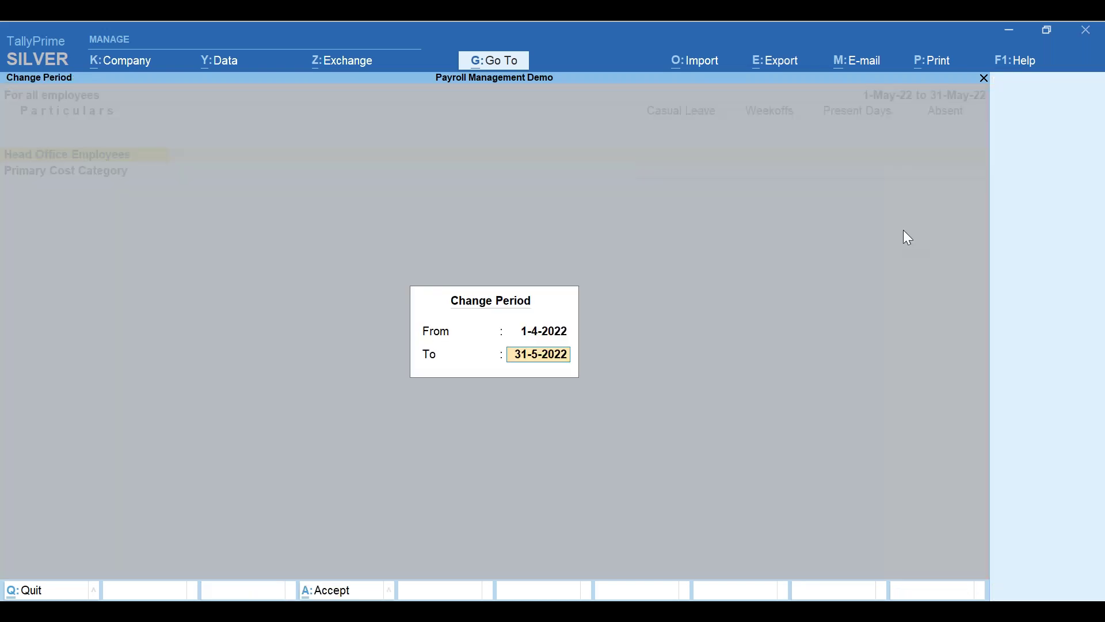
{"action": "key", "text": "Return"}
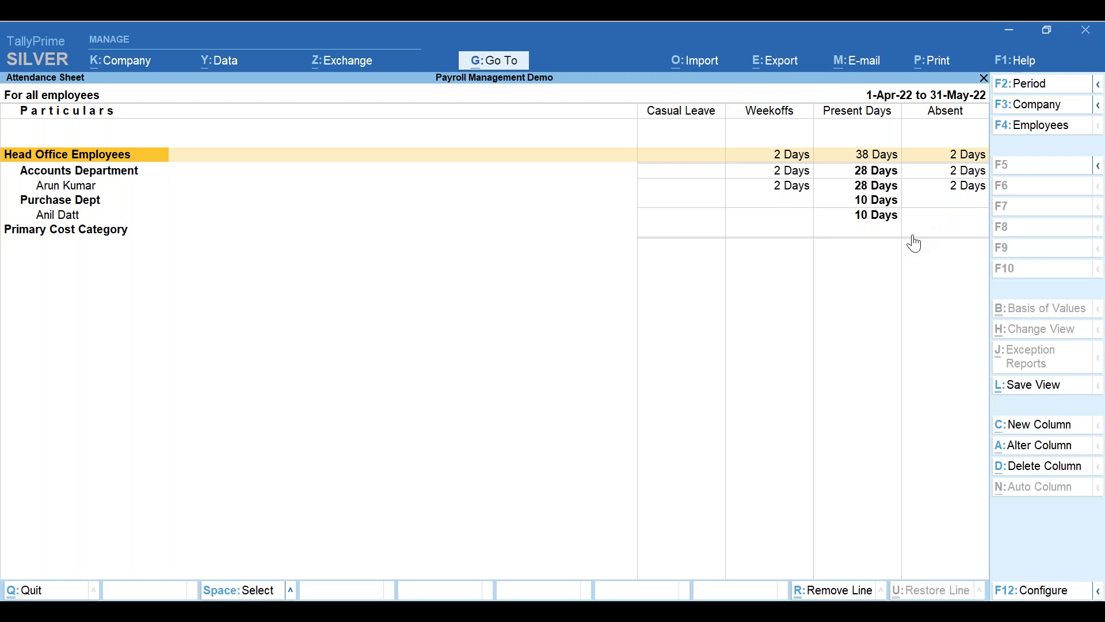
{"action": "key", "text": "Escape"}
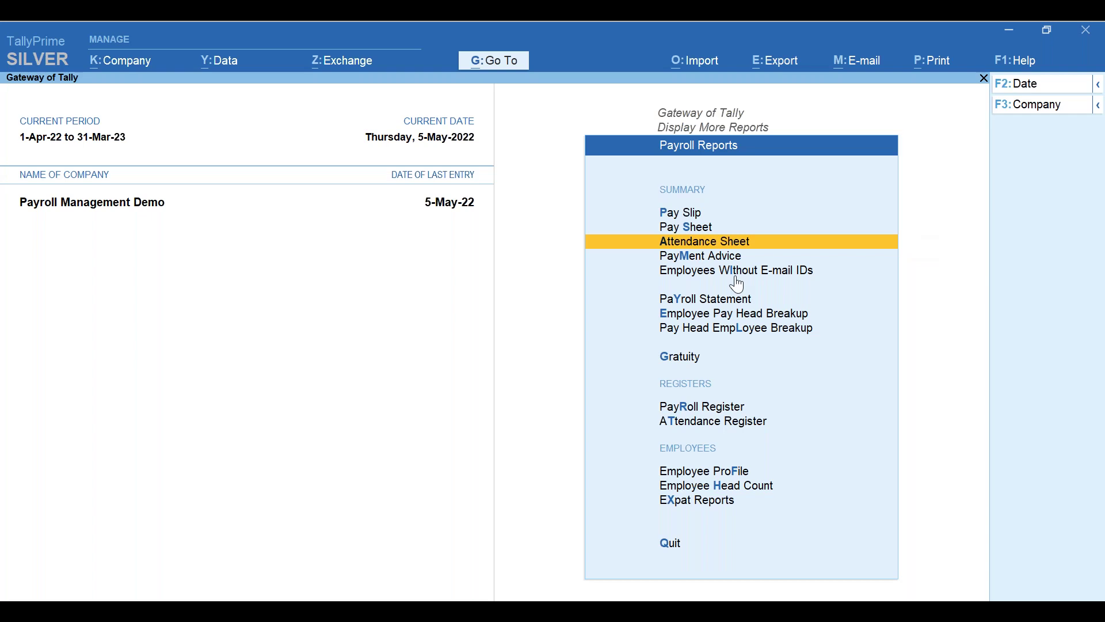
- Record the Purchase Dept employee's e-mail ID in the Employees Without E-mail IDs report
{"action": "key", "text": "i"}
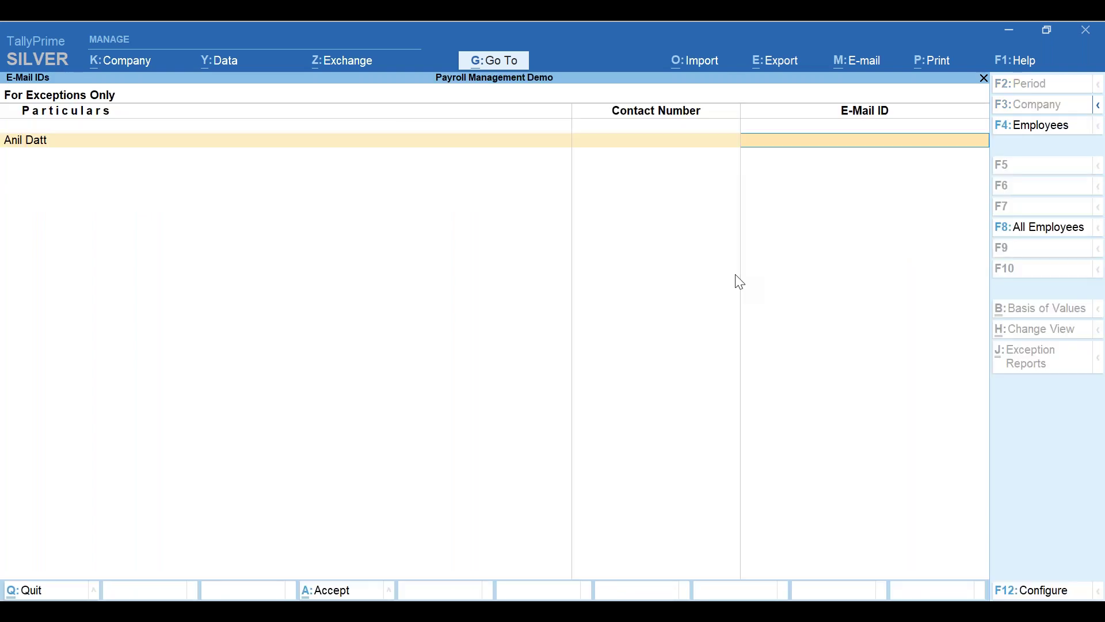
{"action": "key", "text": "Escape"}
{"action": "key", "text": "Return"}
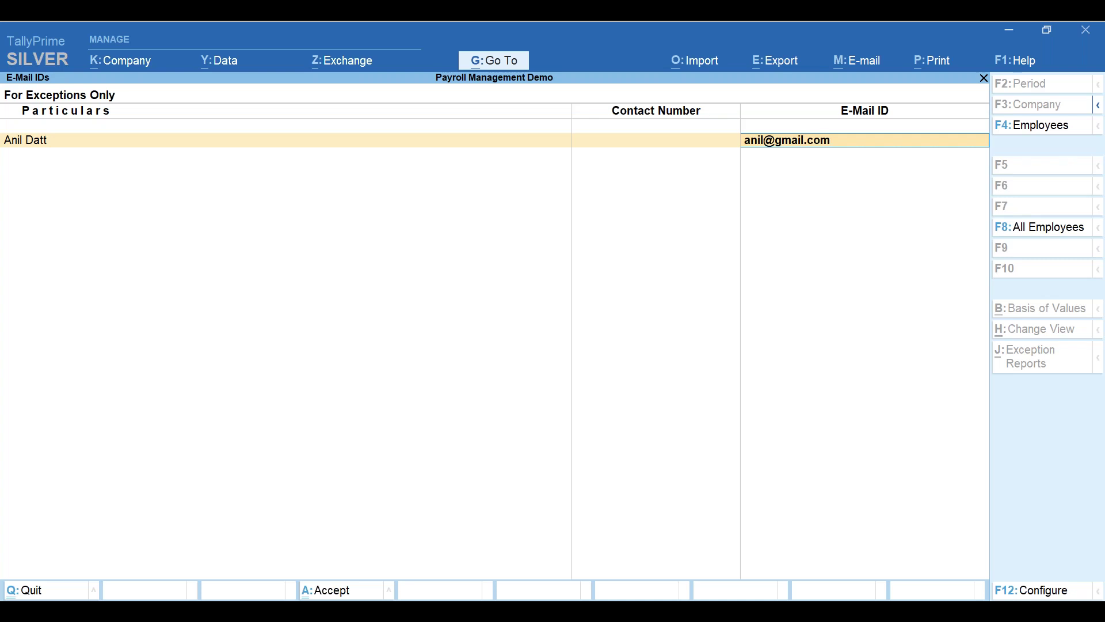
{"action": "key", "text": "Return"}
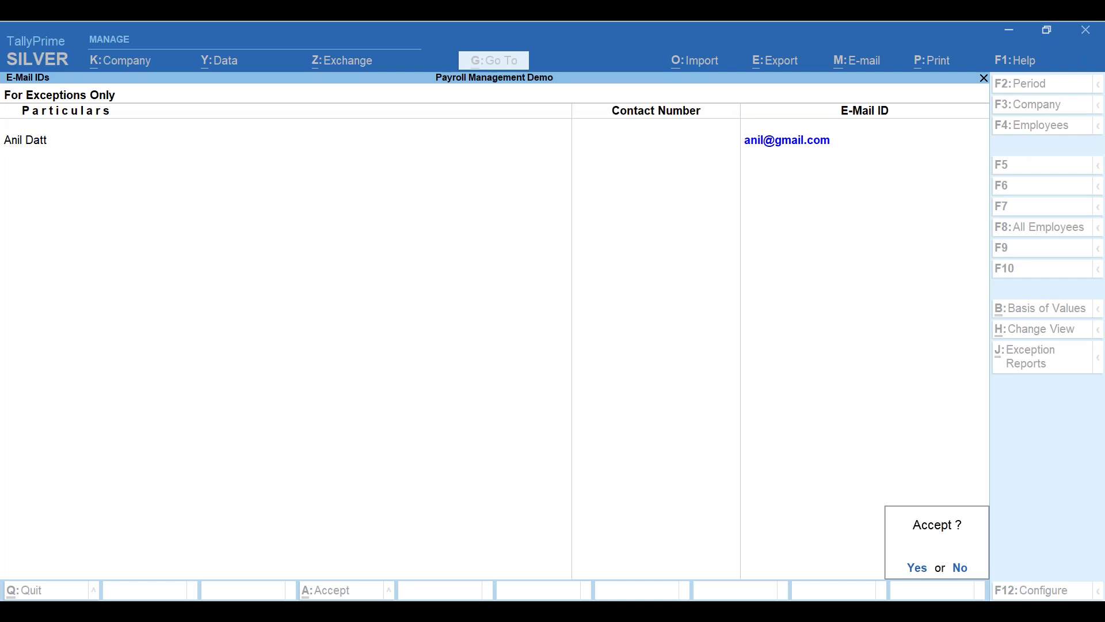
{"action": "key", "text": "Return"}
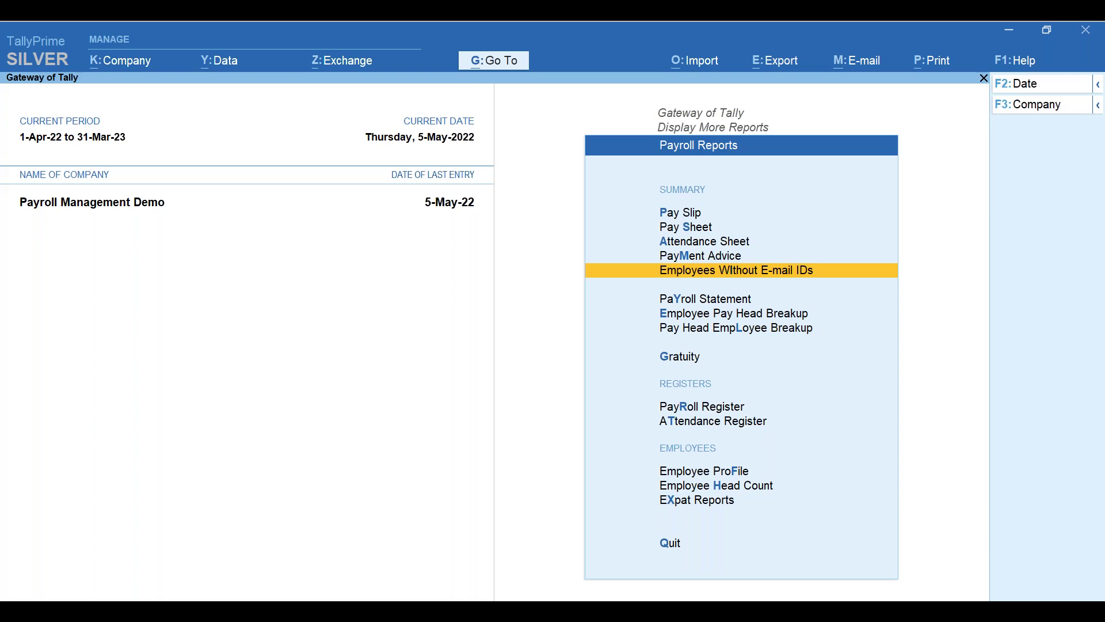
- Show the e-mail report for all employees, attempt an Excel export, then leave without saving
{"action": "key", "text": "Return"}
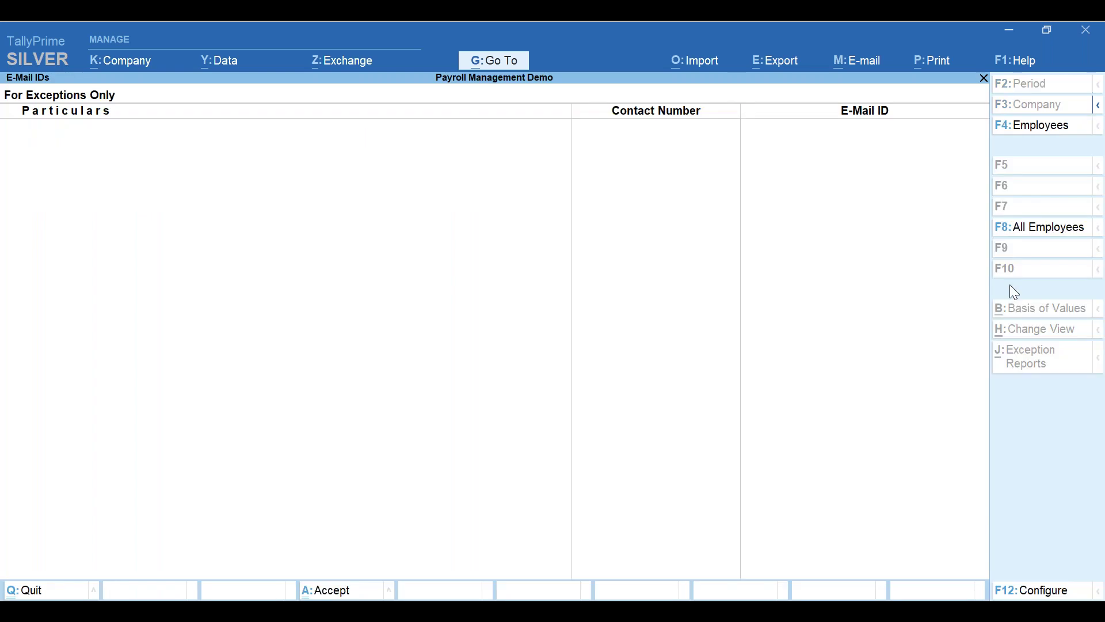
{"action": "left_click", "coordinate": [1022, 220]}
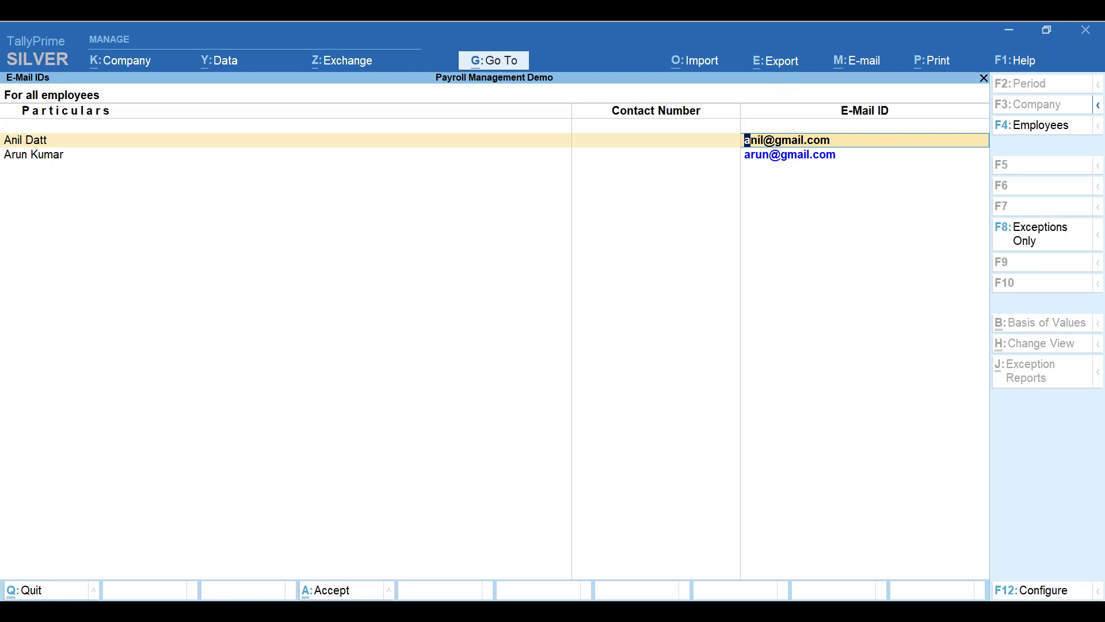
{"action": "key", "text": "alt+e"}
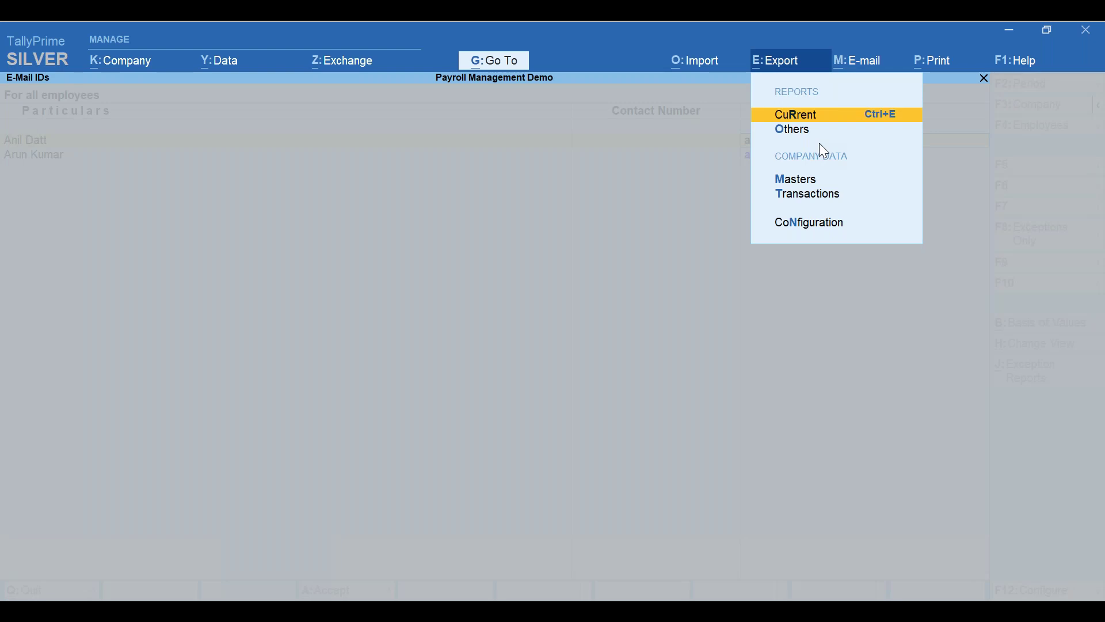
{"action": "key", "text": "Return"}
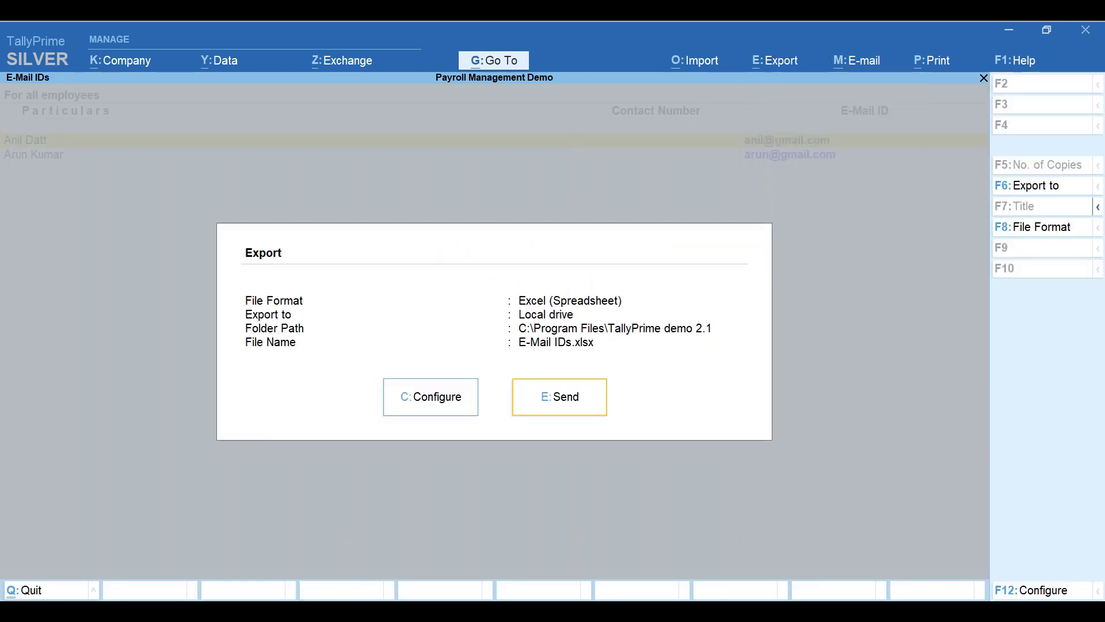
{"action": "key", "text": "Return"}
{"action": "key", "text": "BackSpace"}
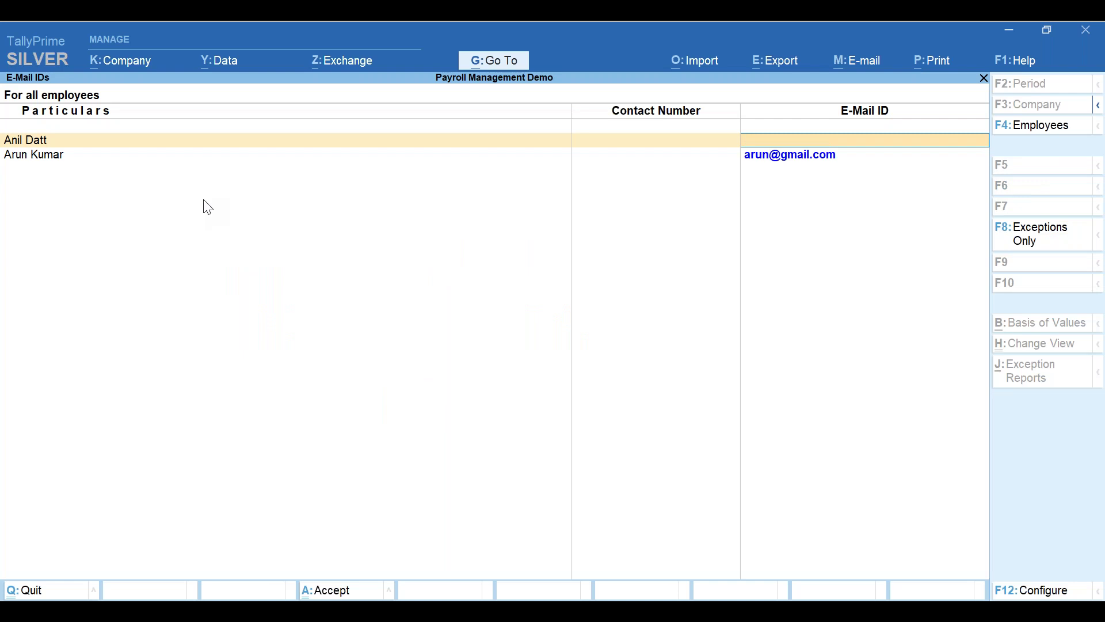
{"action": "key", "text": "Escape"}
- Open the empty Basic Salary Payroll Statement, try changing its period, then close it
{"action": "key", "text": "y"}
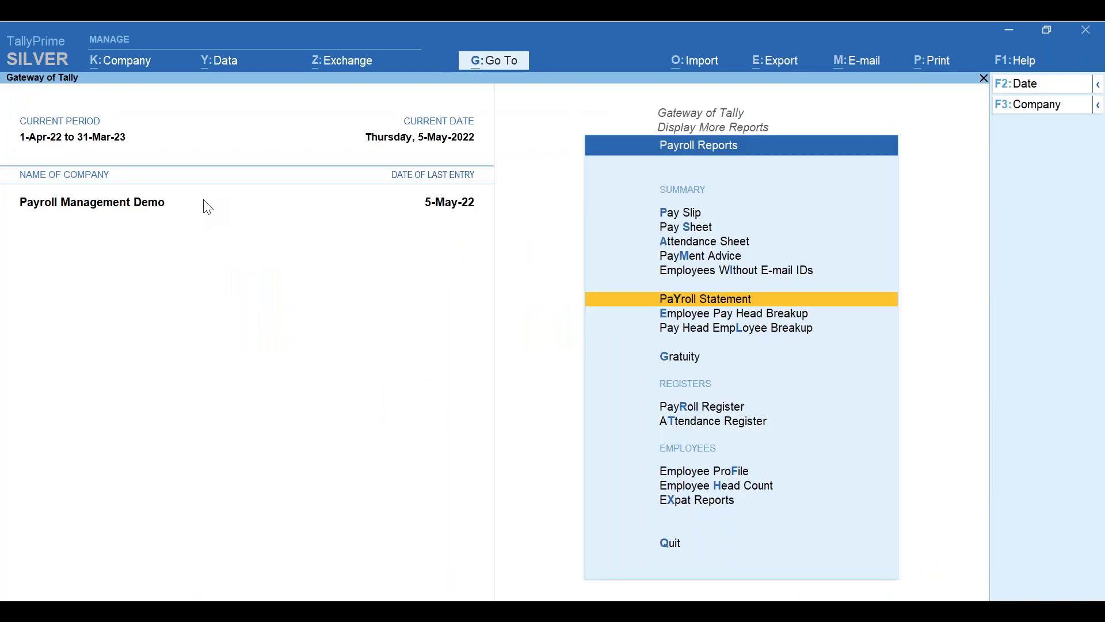
{"action": "key", "text": "Return"}
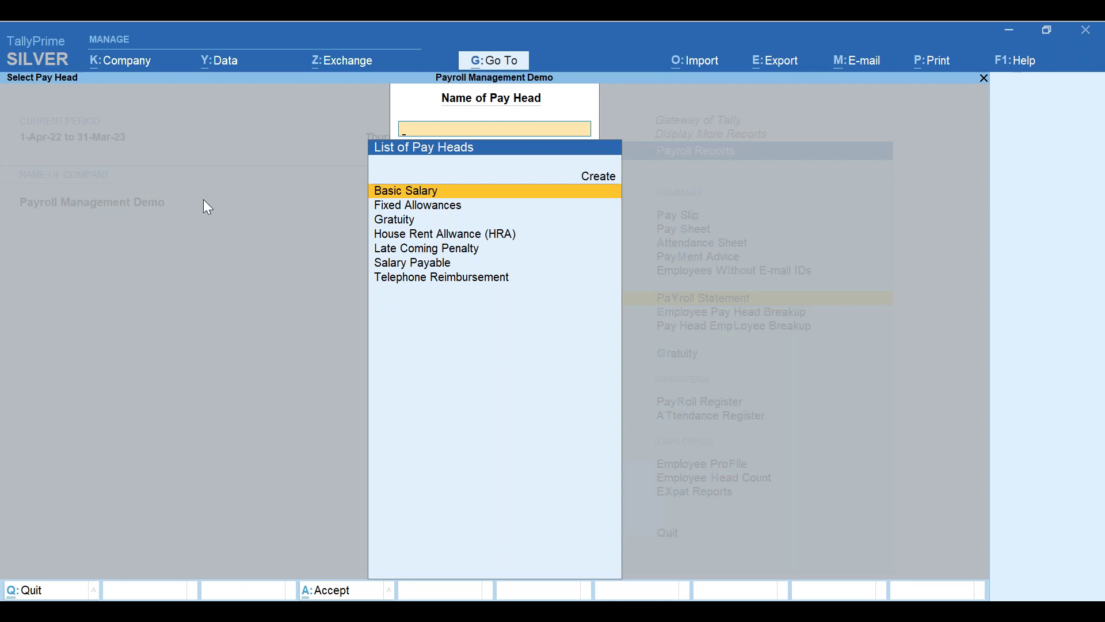
{"action": "key", "text": "Return"}
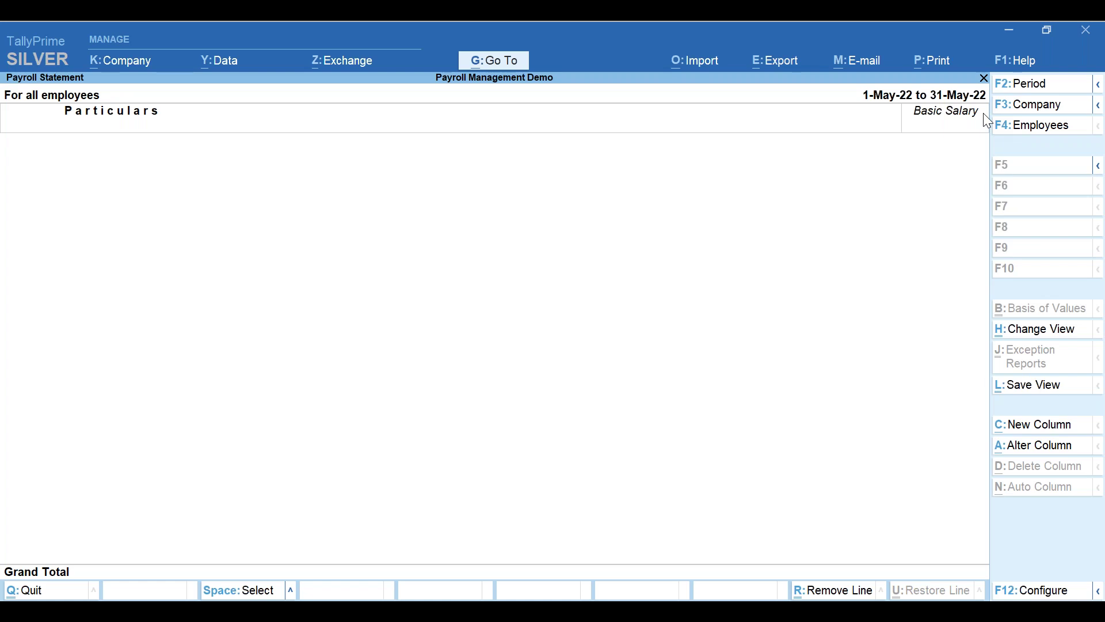
{"action": "key", "text": "alt"}
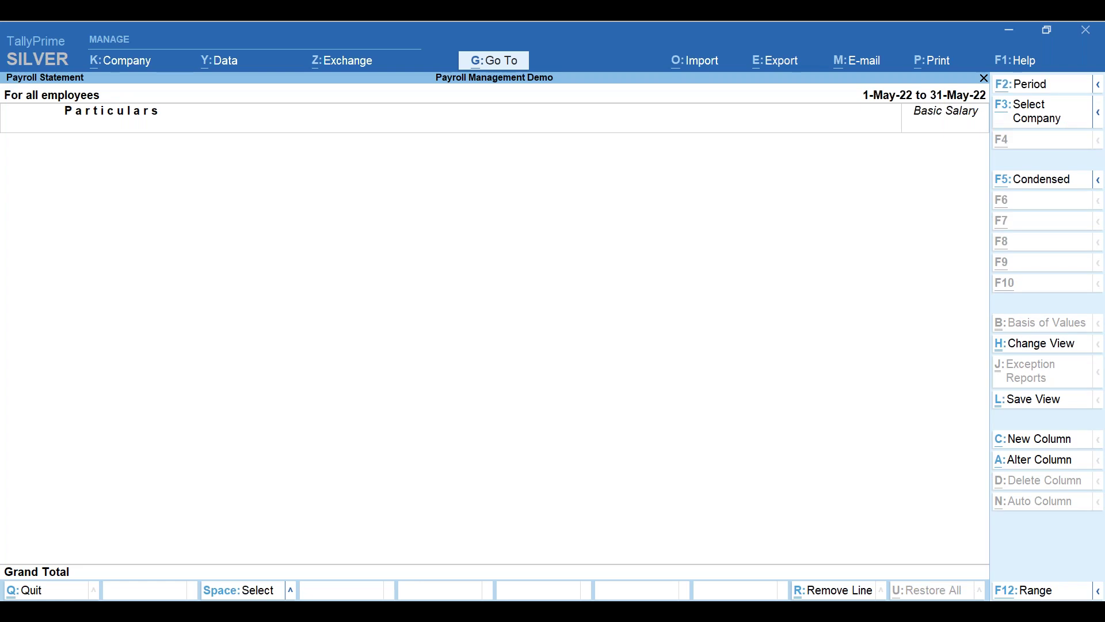
{"action": "key", "text": "F2"}
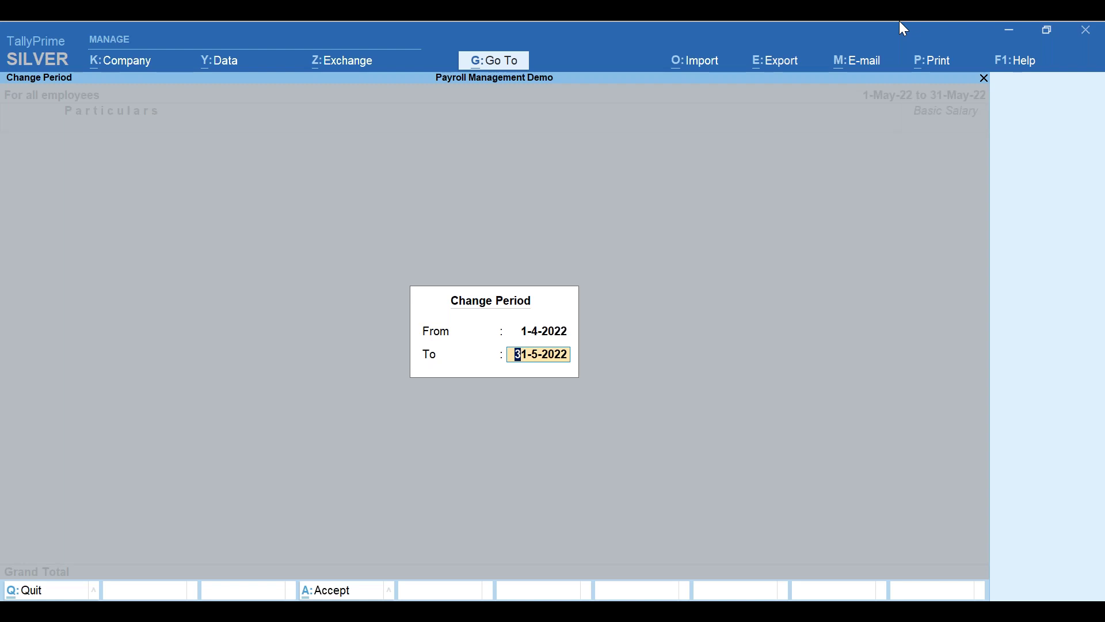
{"action": "key", "text": "Escape"}
{"action": "key", "text": "Escape"}
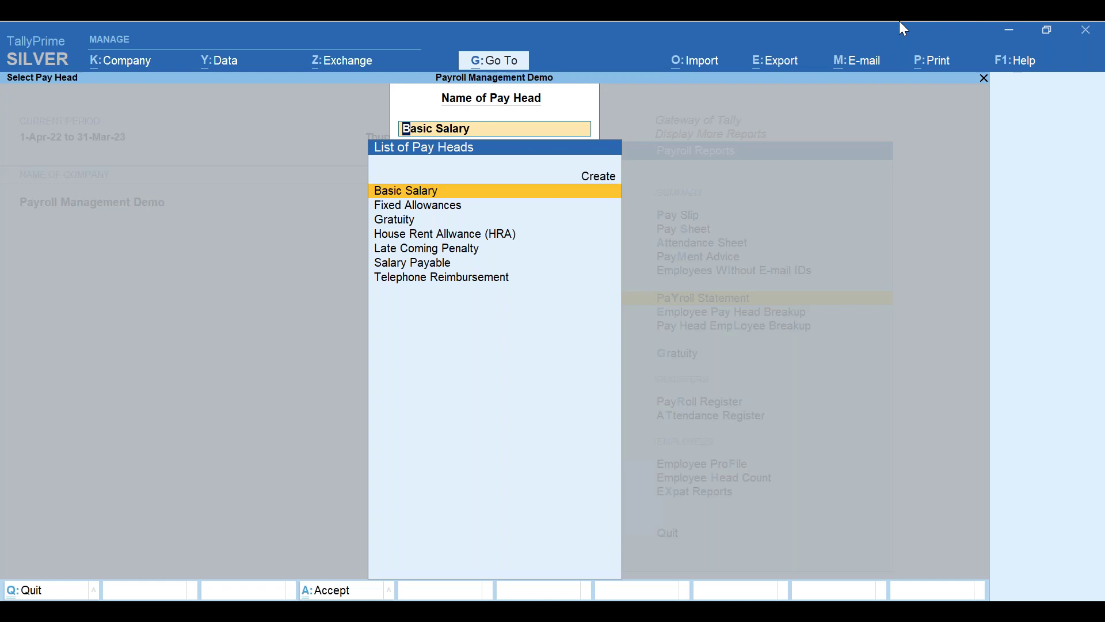
{"action": "key", "text": "Escape"}
- Review Basic Salary's employee breakup, then open the Accounts Department employee's pay breakup
{"action": "key", "text": "Return"}
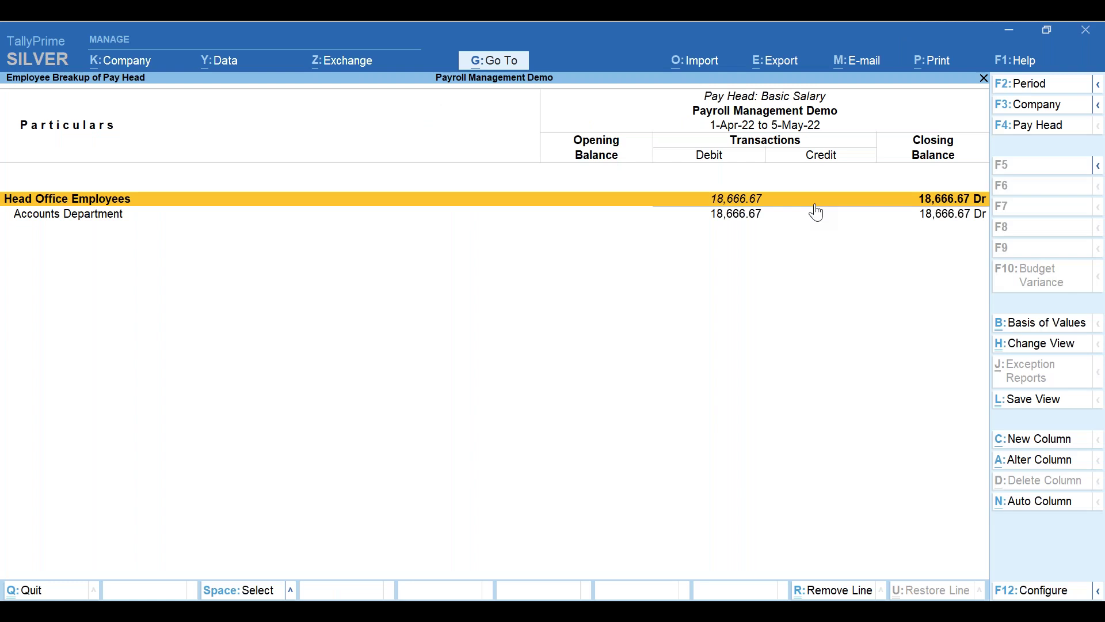
{"action": "key", "text": "Escape"}
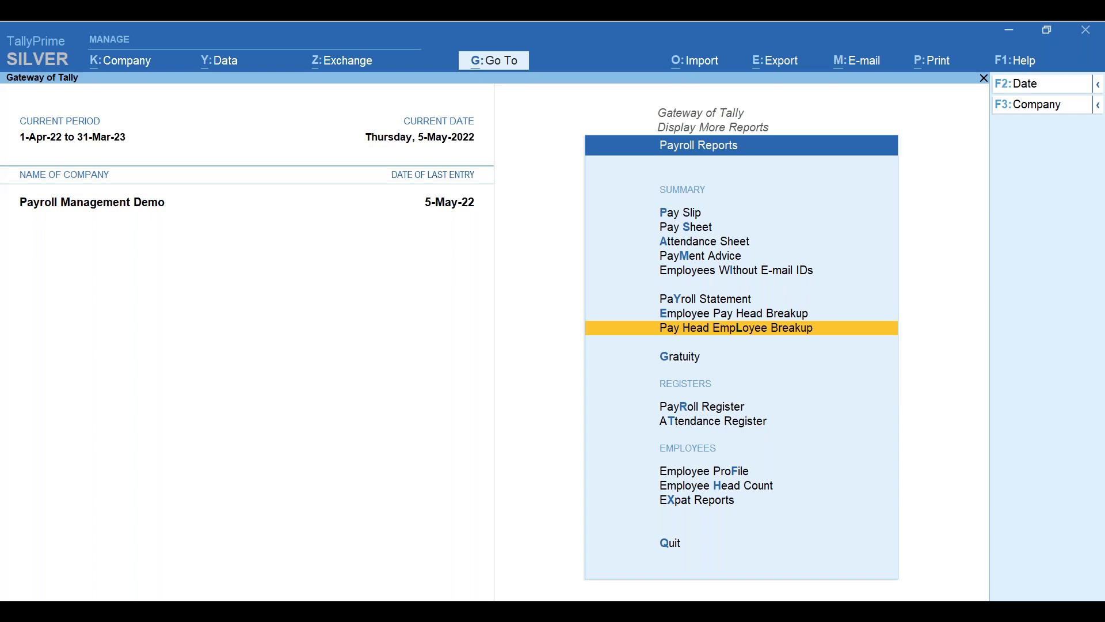
{"action": "key", "text": "e"}
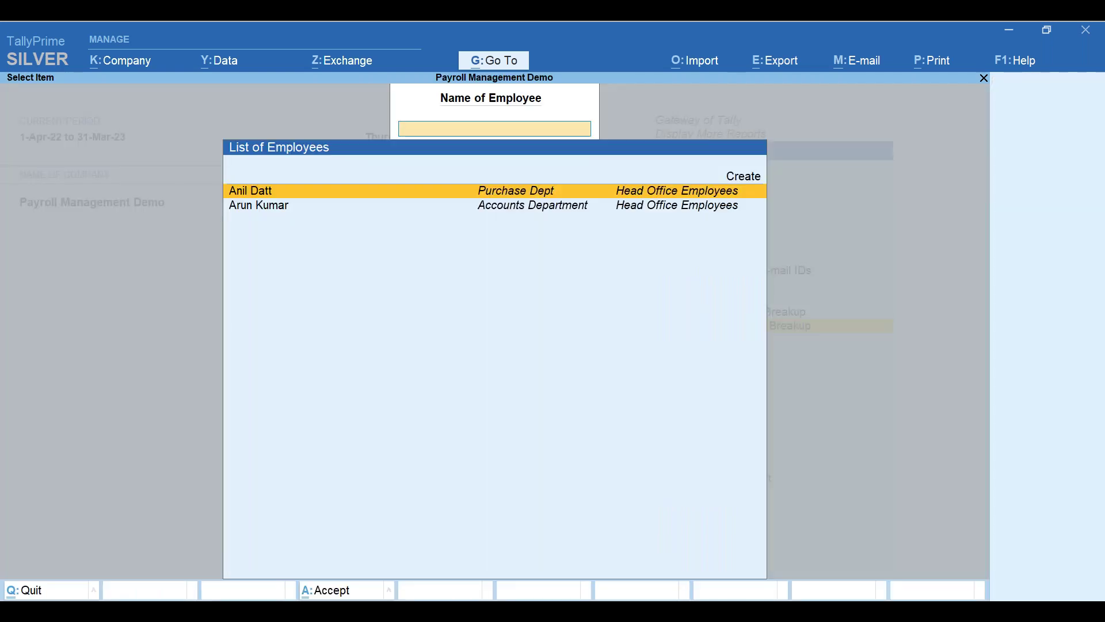
{"action": "key", "text": "Down"}
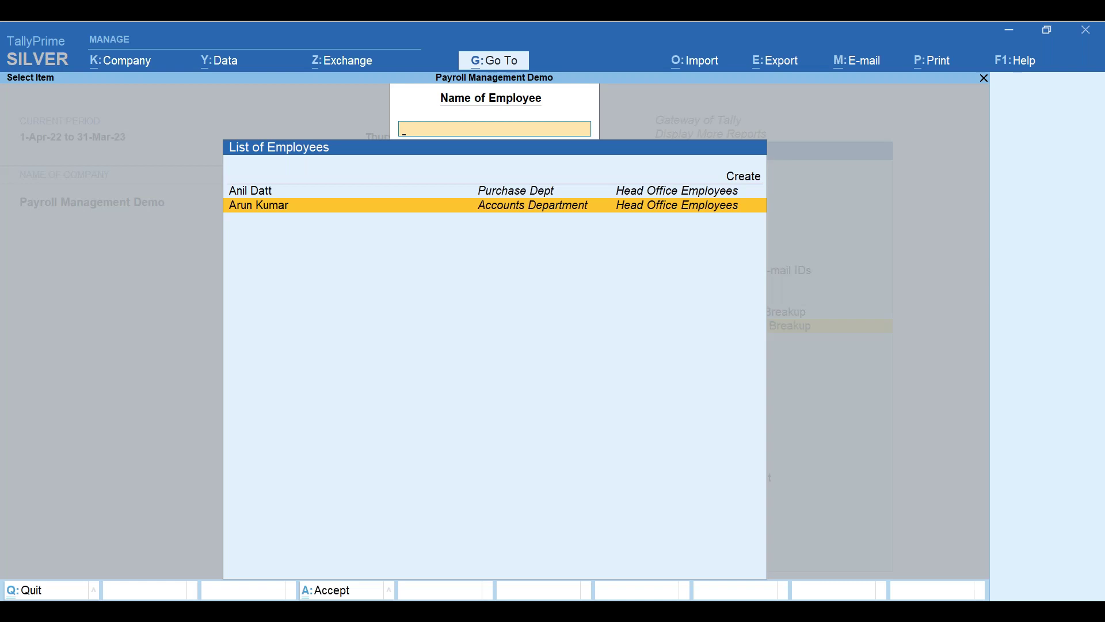
{"action": "key", "text": "Return"}
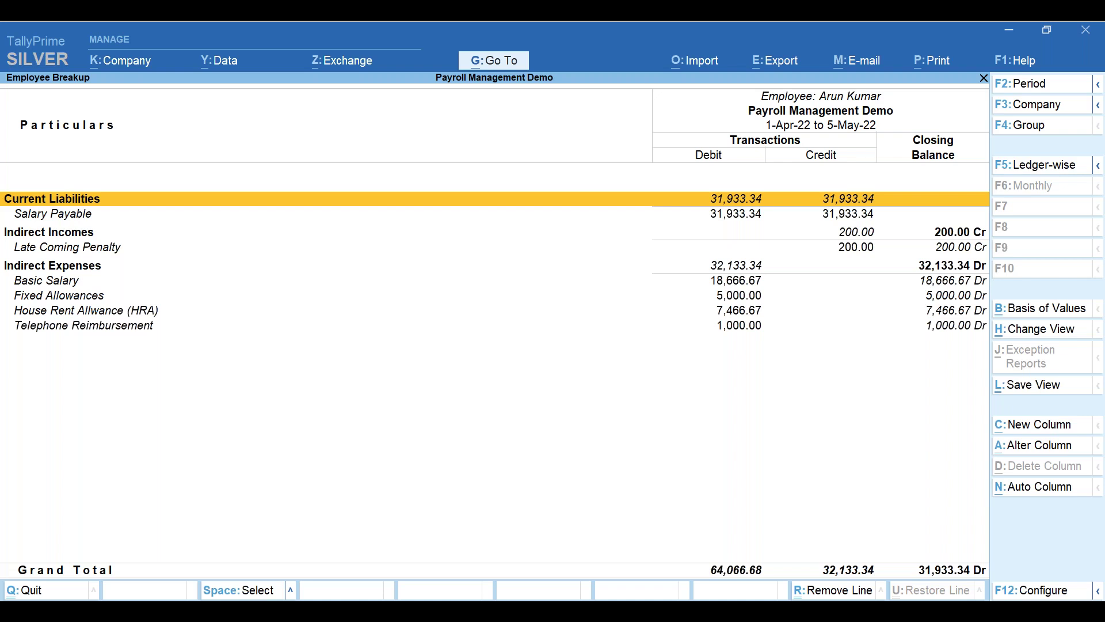
- View the employee breakup ledger-wise and review the Attendance Register's 2 April vouchers
{"action": "key", "text": "Down"}
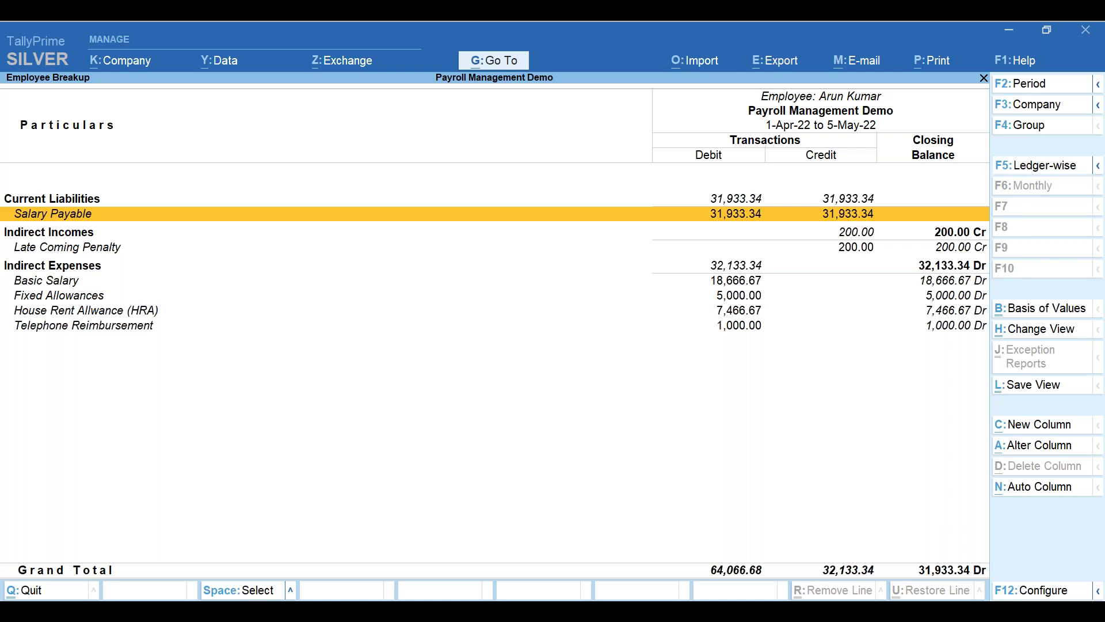
{"action": "key", "text": "F5"}
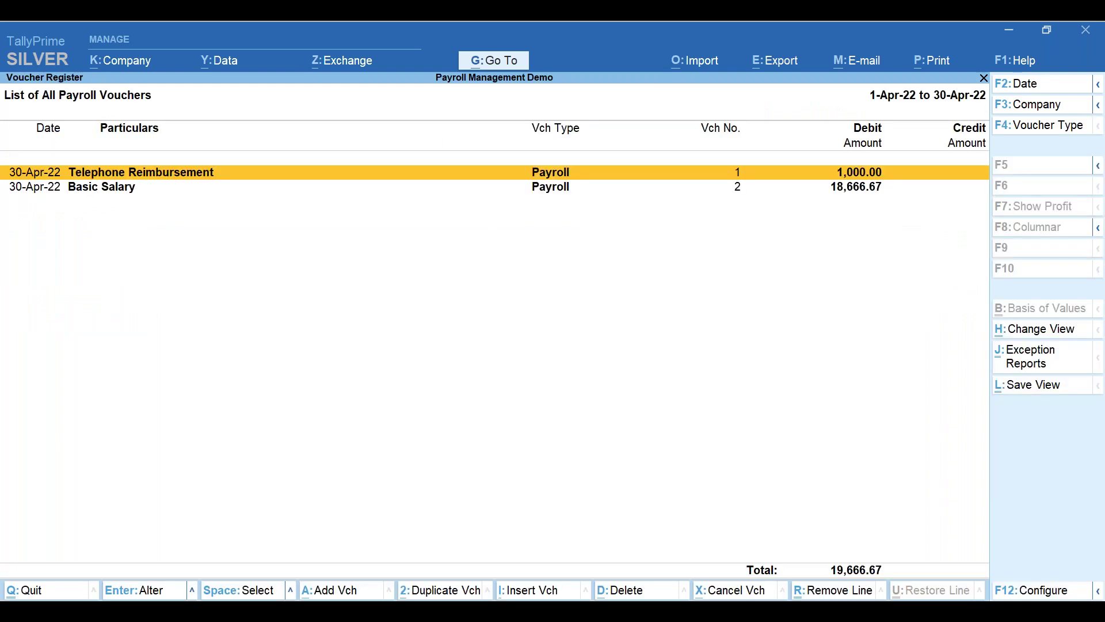
{"action": "key", "text": "Escape"}
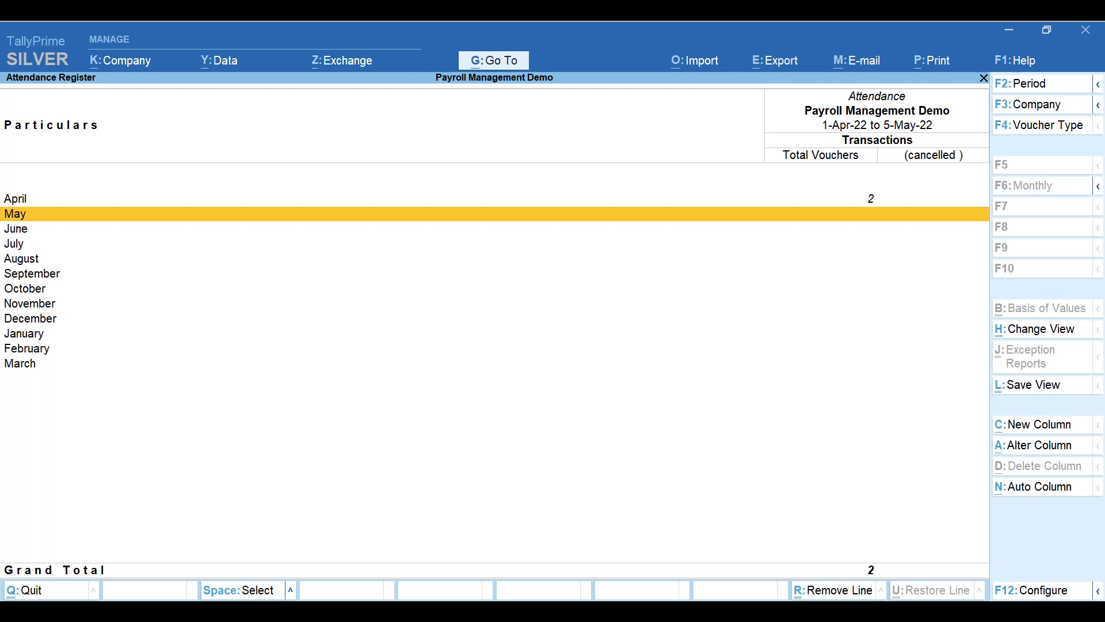
{"action": "key", "text": "Escape"}
{"action": "key", "text": "Down"}
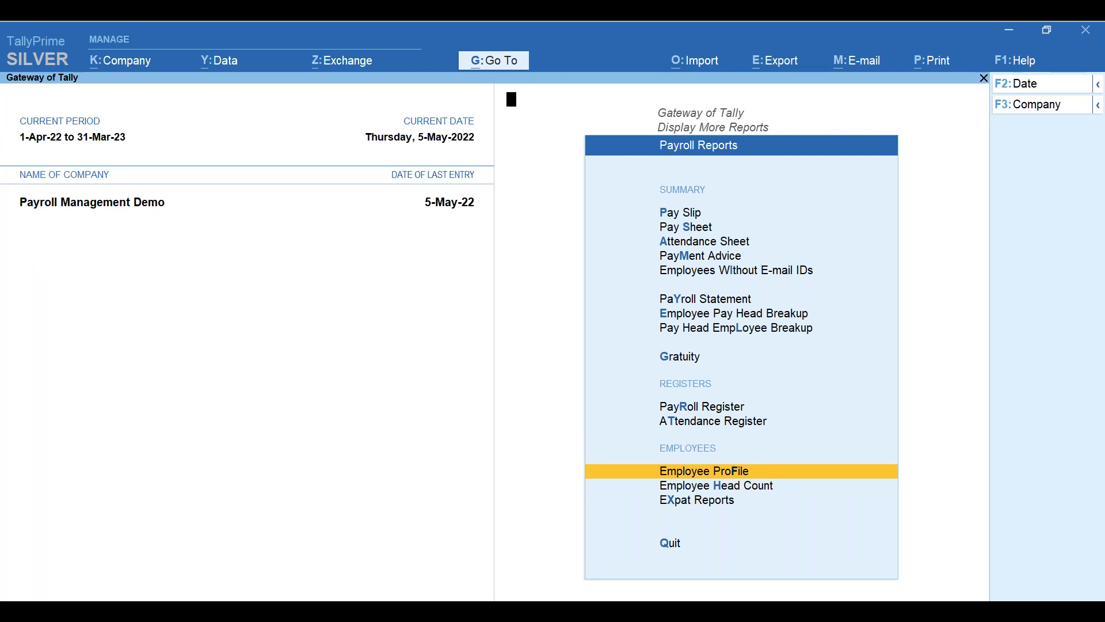
{"action": "key", "text": "Return"}
- Scroll through the Accounts Department employee's full profile, then return to Payroll Reports
{"action": "key", "text": "Return"}
{"action": "key", "text": "Down"}
{"action": "key", "text": "Down"}
{"action": "key", "text": "Down"}
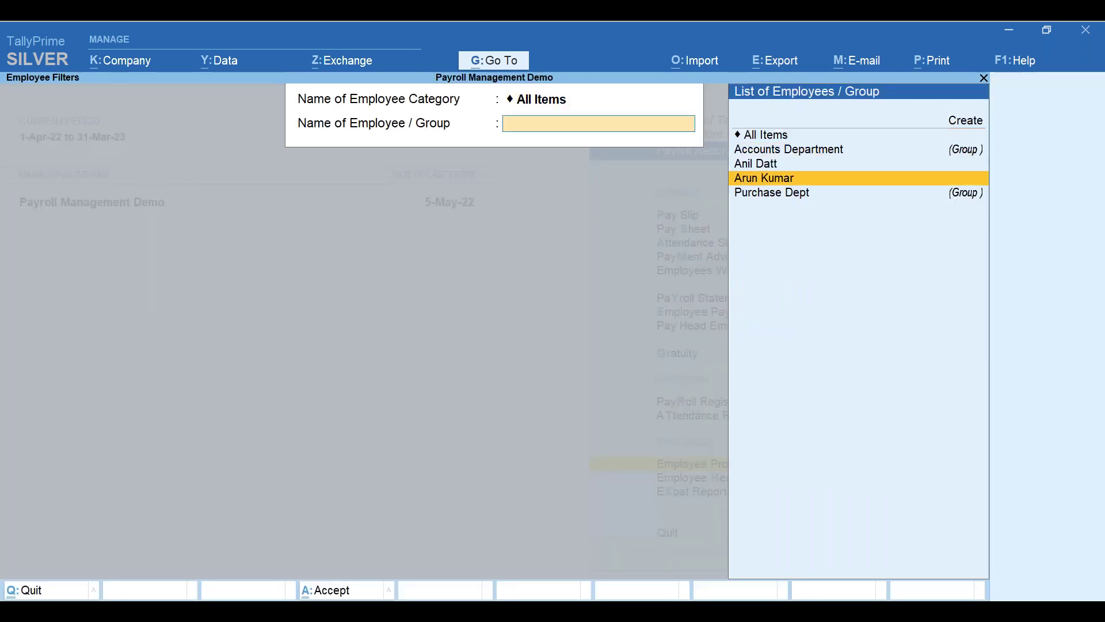
{"action": "key", "text": "Return"}
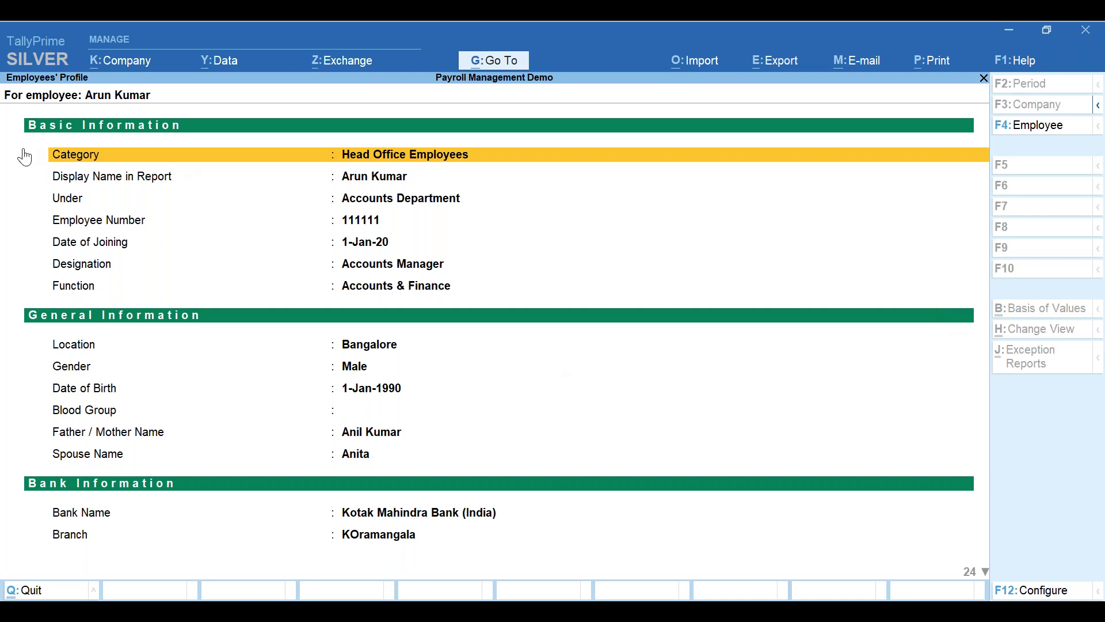
{"action": "key", "text": "Down"}
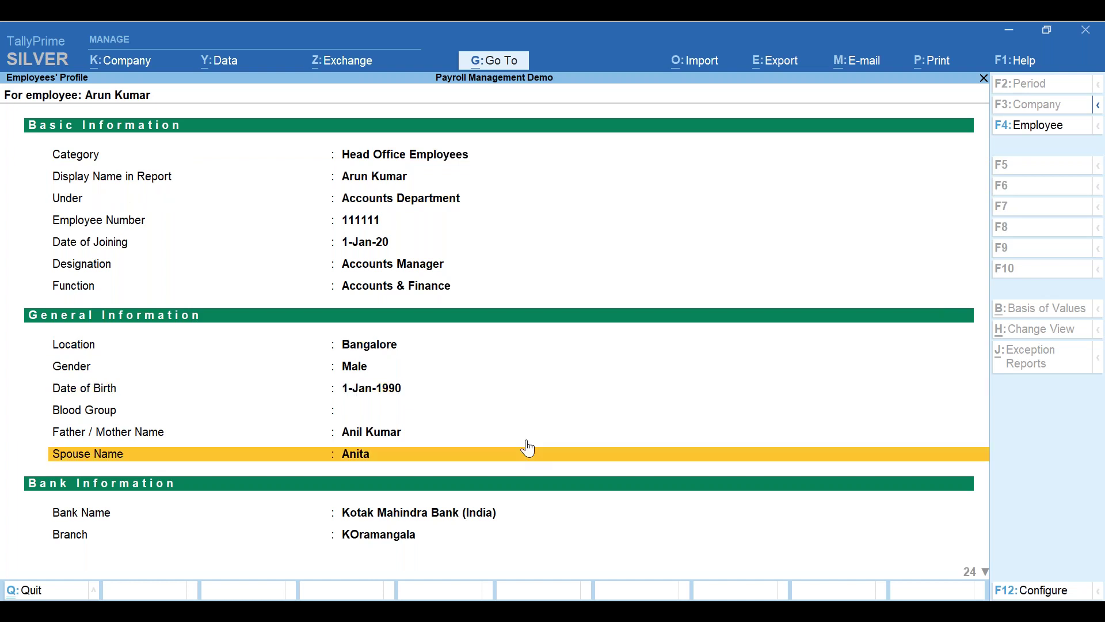
{"action": "scroll", "coordinate": [572, 501], "scroll_direction": "down", "scroll_amount": 5}
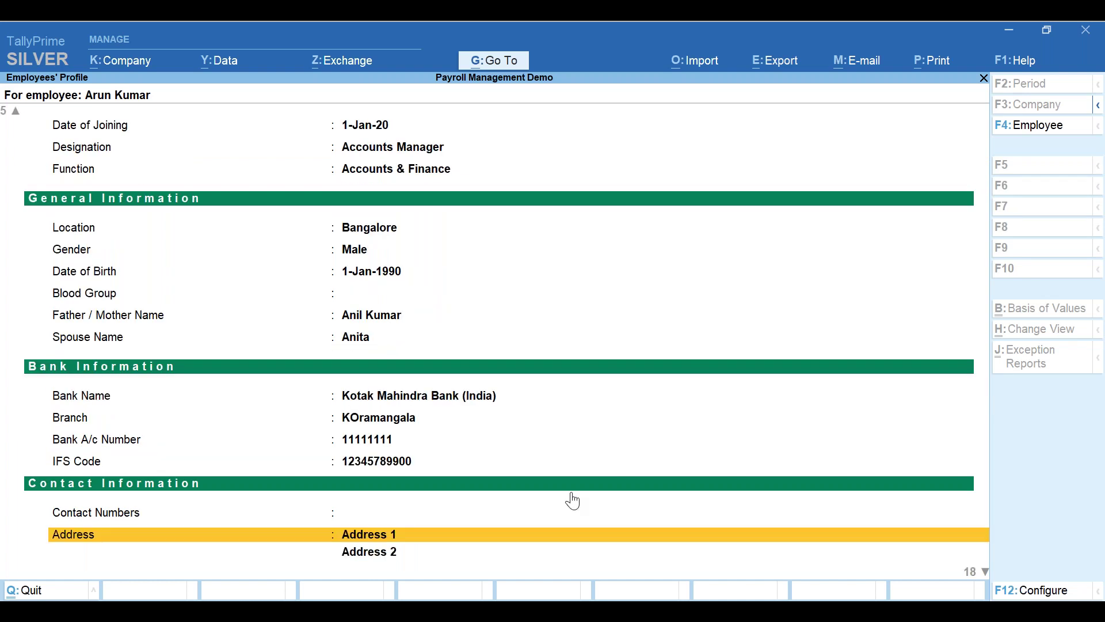
{"action": "scroll", "coordinate": [572, 501], "scroll_direction": "down", "scroll_amount": 9}
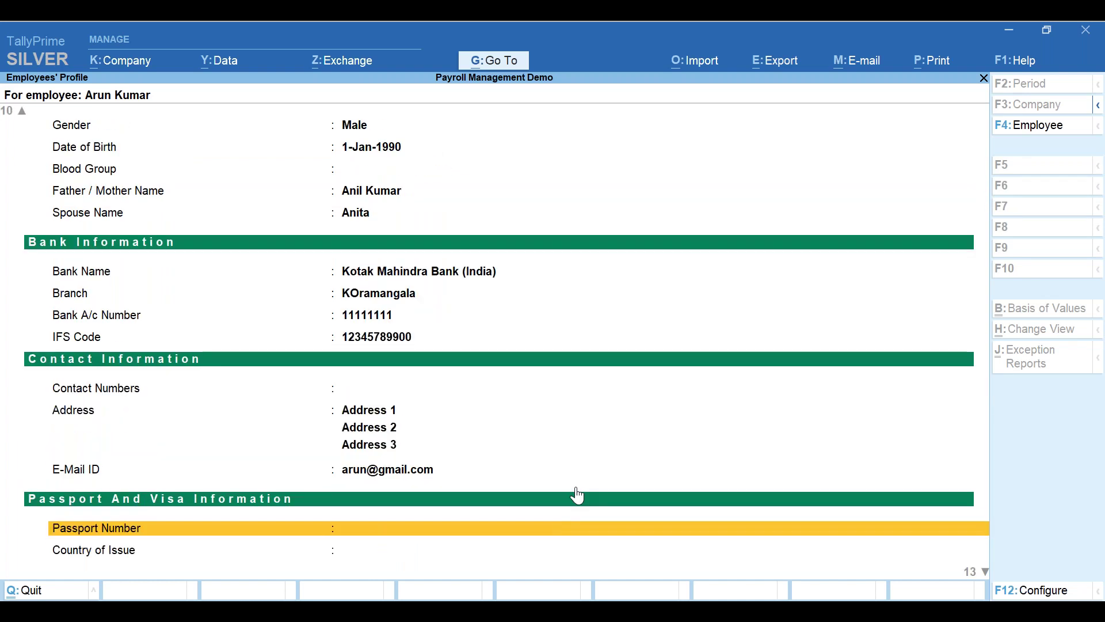
{"action": "scroll", "coordinate": [570, 485], "scroll_direction": "down", "scroll_amount": 9}
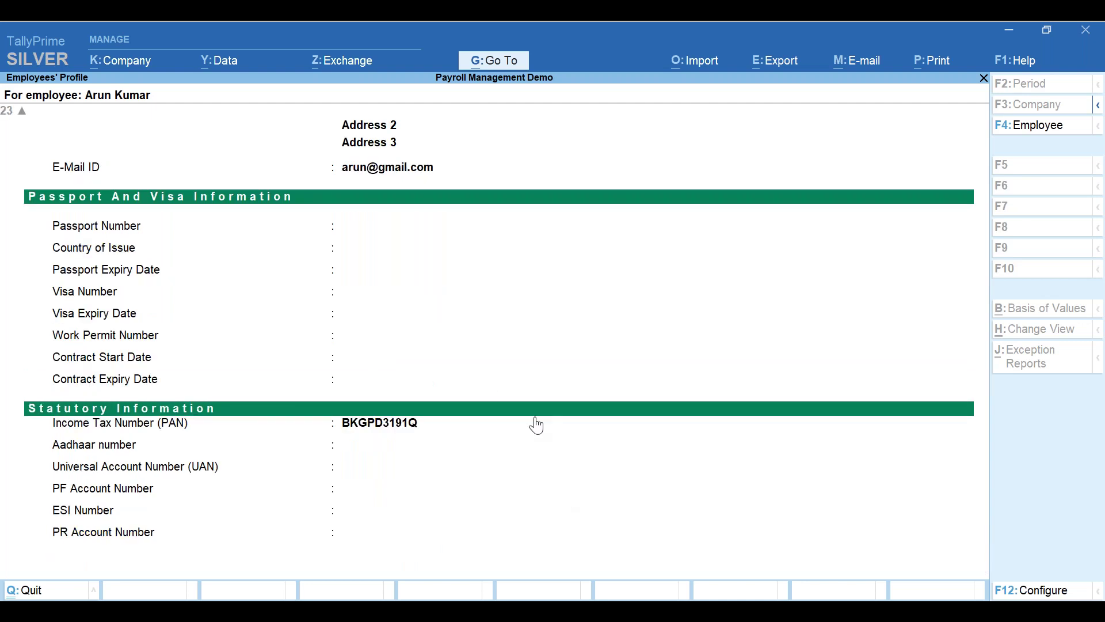
{"action": "scroll", "coordinate": [537, 425], "scroll_direction": "up", "scroll_amount": 3}
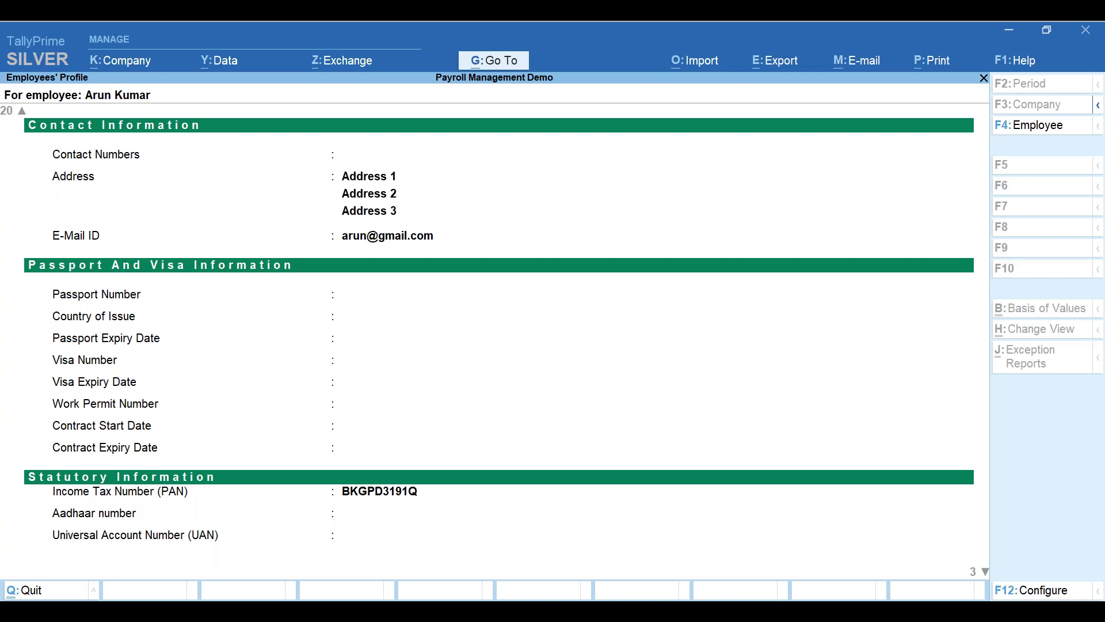
{"action": "scroll", "coordinate": [536, 345], "scroll_direction": "up", "scroll_amount": 15}
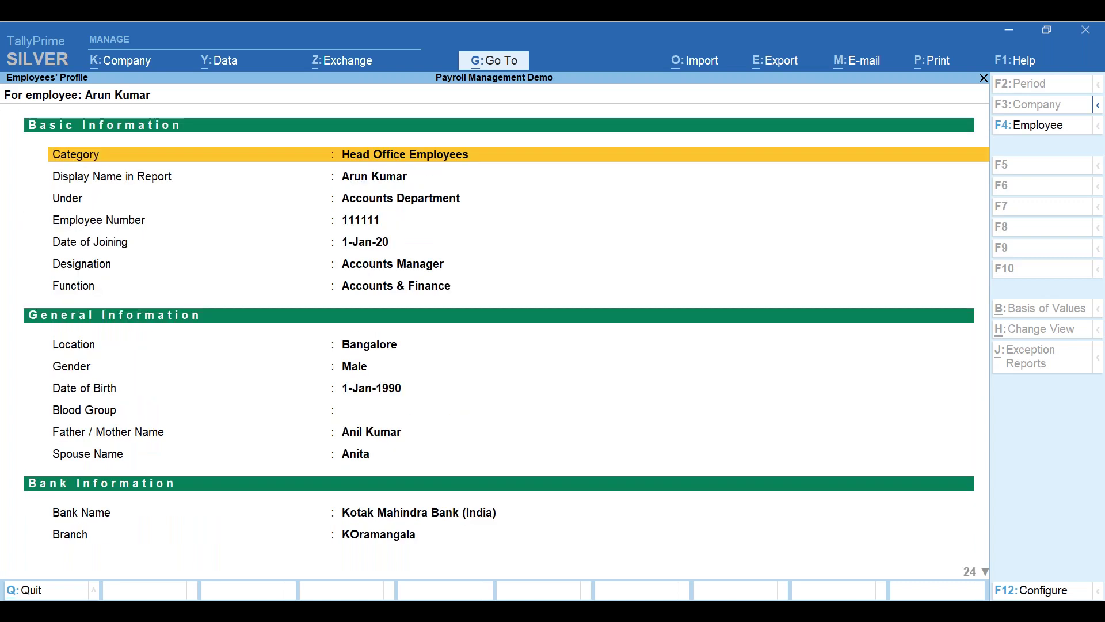
{"action": "key", "text": "F4"}
{"action": "key", "text": "Escape"}
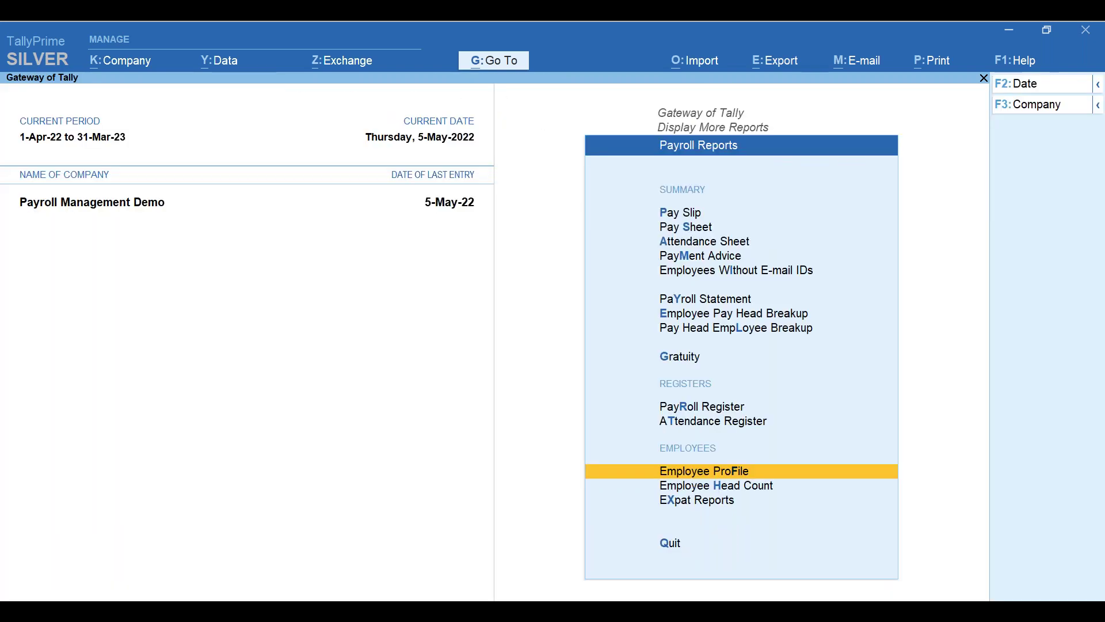
- Review the Employee Head Count report showing two employees each month, then close it
{"action": "left_click", "coordinate": [651, 298]}
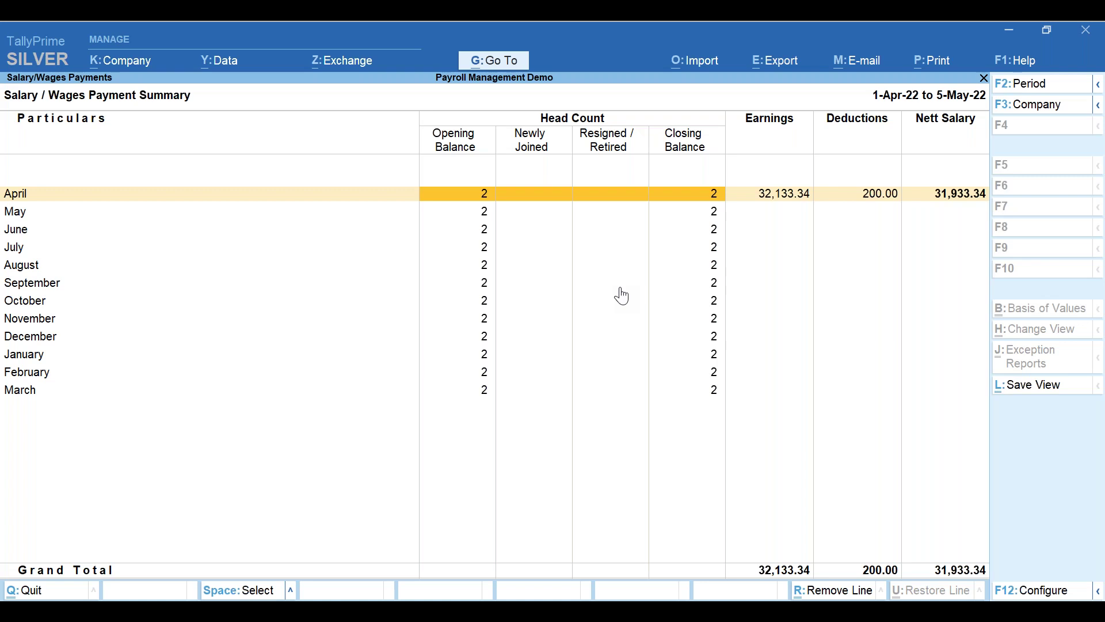
{"action": "key", "text": "Escape"}
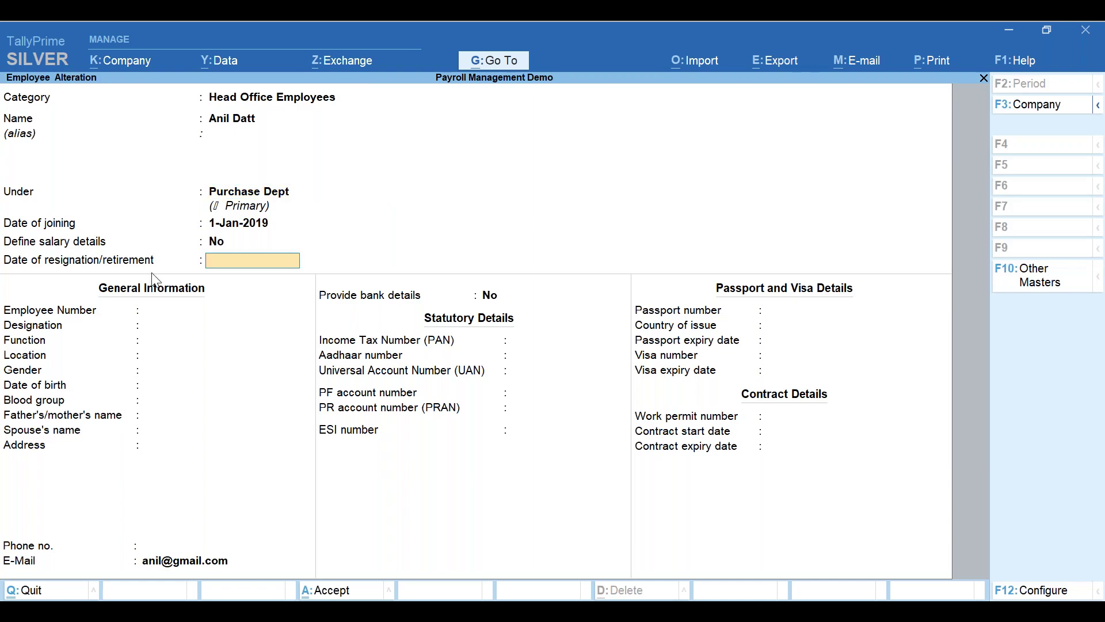
- Enter 5-May-22 as the Purchase Dept employee's resignation date, save, and return to Gateway of Tally
{"action": "type", "text": "5May2022"}
{"action": "key", "text": "Return"}
{"action": "key", "text": "Return"}
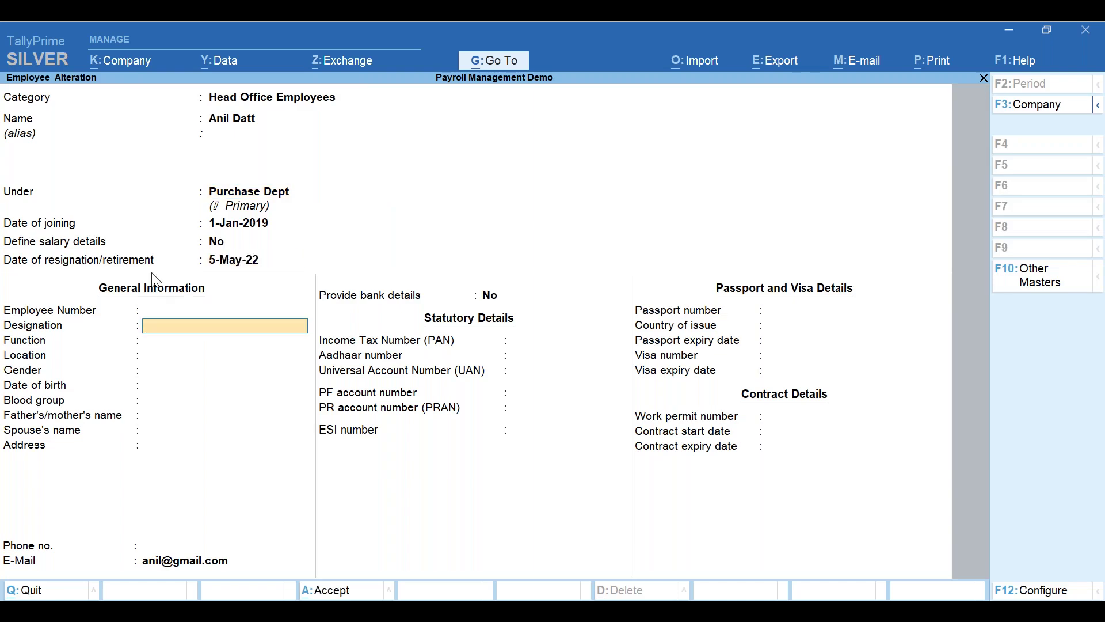
{"action": "key", "text": "ctrl"}
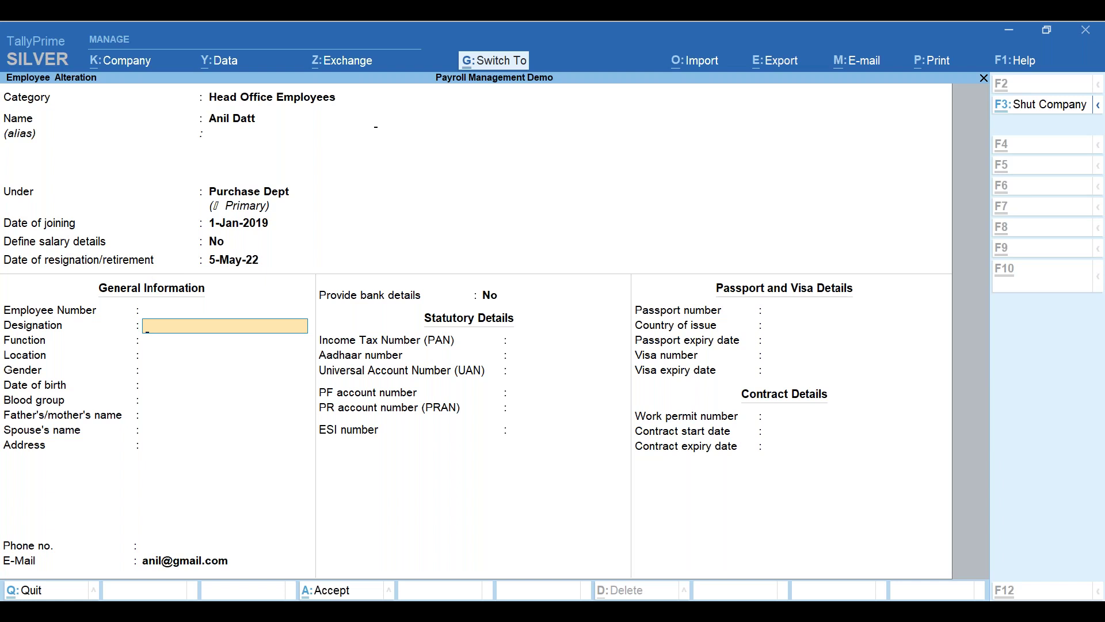
{"action": "key", "text": "ctrl+a"}
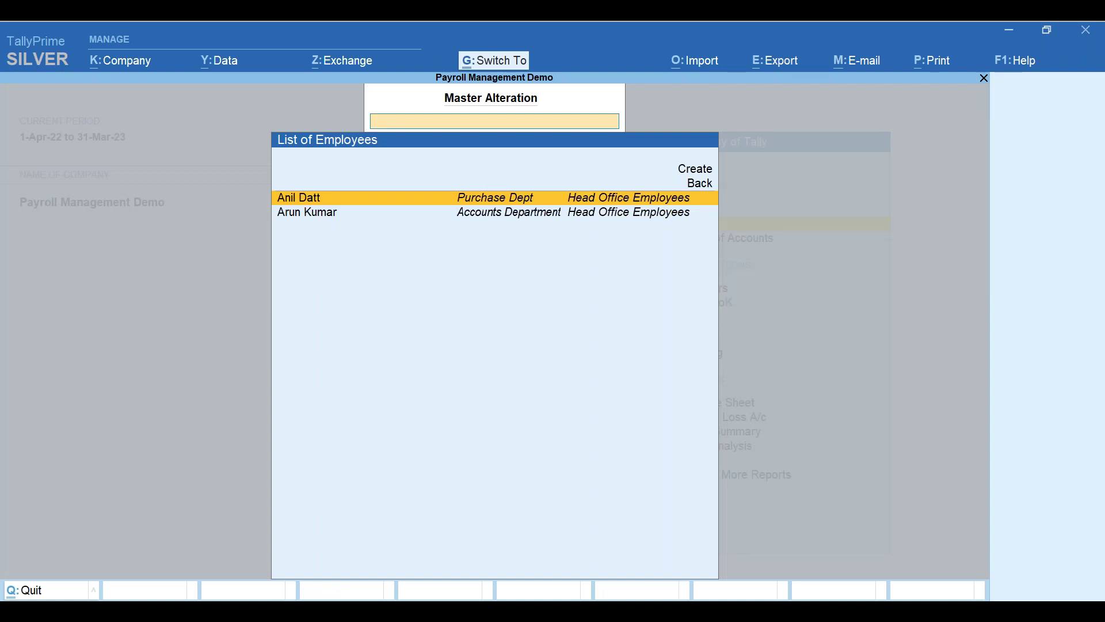
{"action": "key", "text": "Escape"}
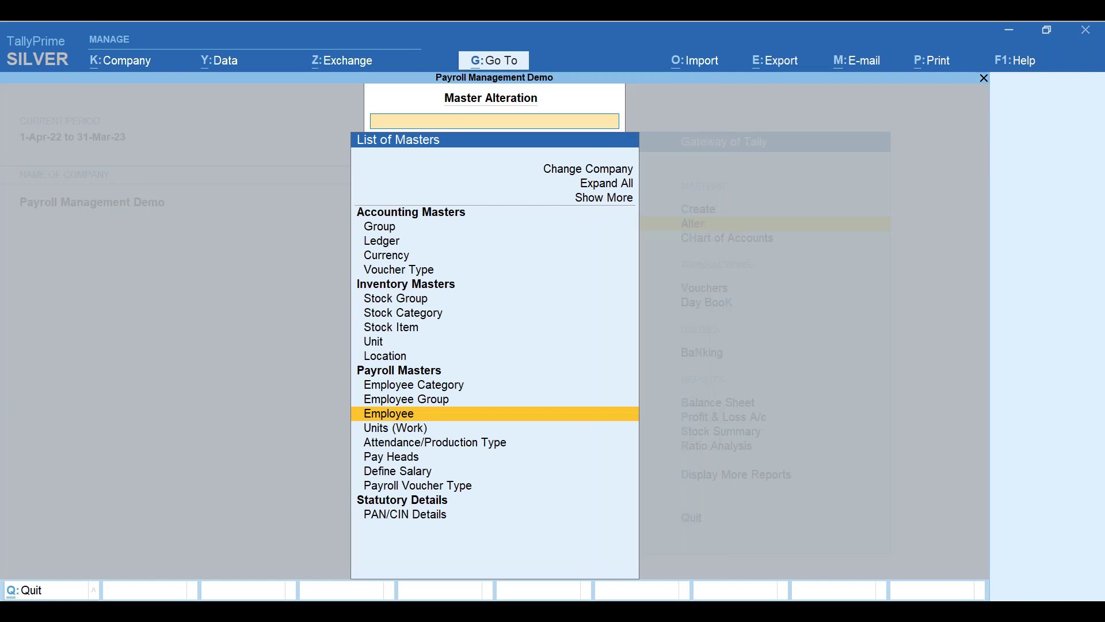
{"action": "key", "text": "Escape"}
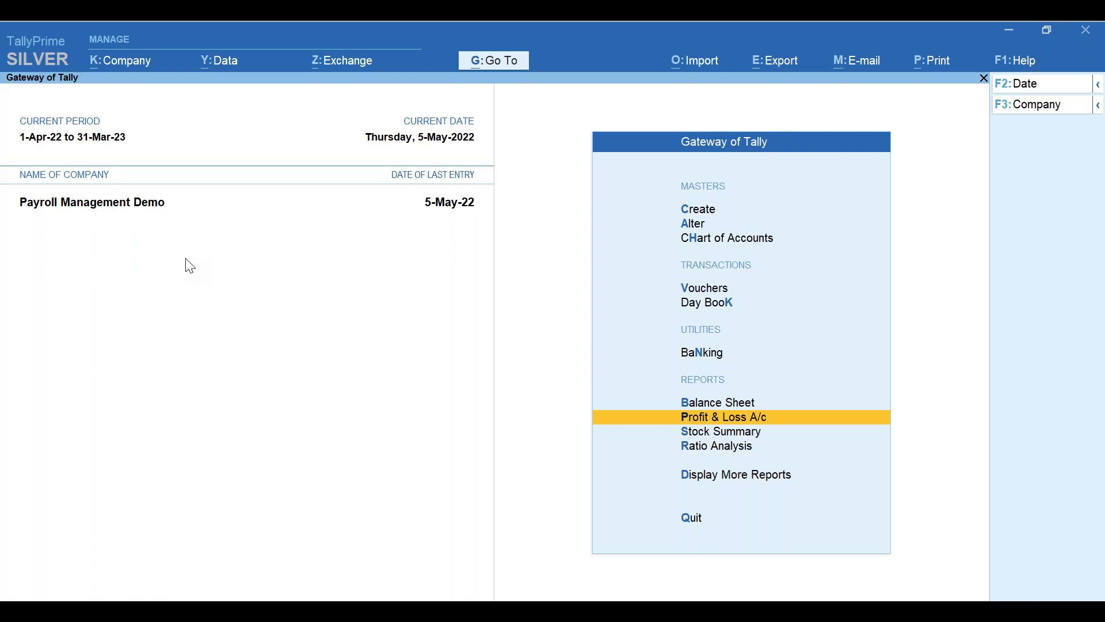
- Reopen Employee Head Count and confirm May shows one resignation, leaving one employee thereafter
{"action": "key", "text": "d"}
{"action": "key", "text": "y"}
{"action": "key", "text": "Down"}
{"action": "key", "text": "Down"}
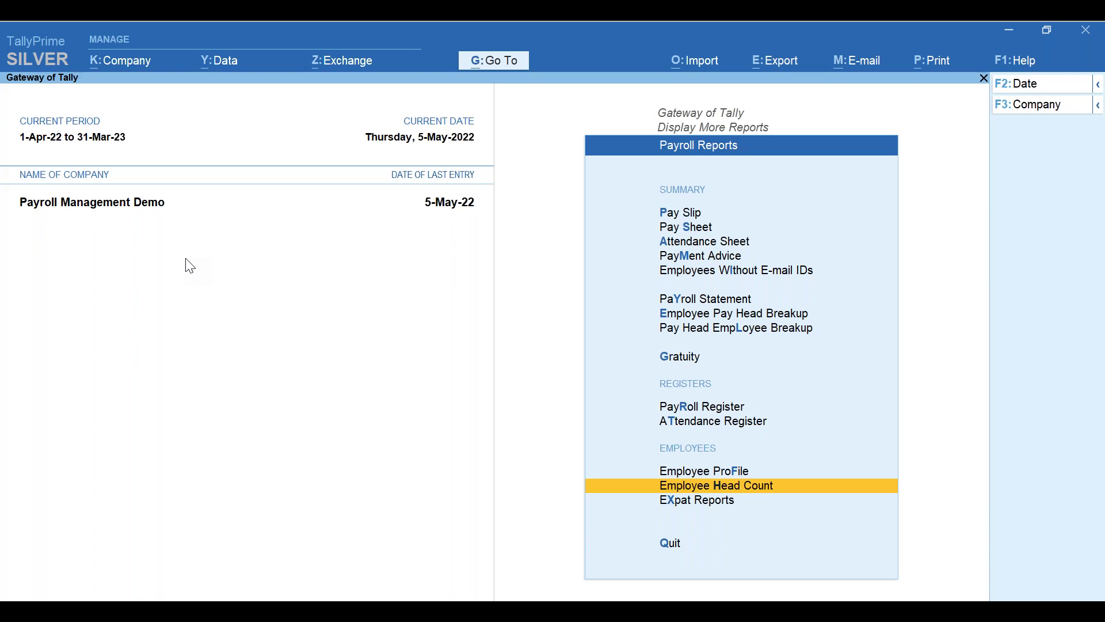
{"action": "key", "text": "Return"}
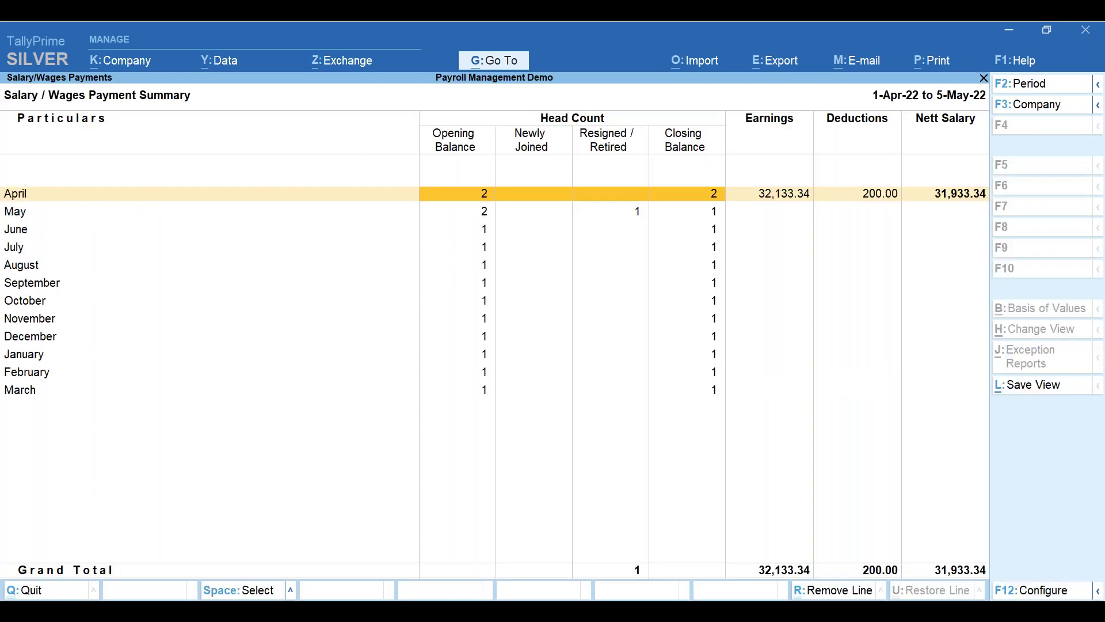
{"action": "left_click", "coordinate": [713, 214]}
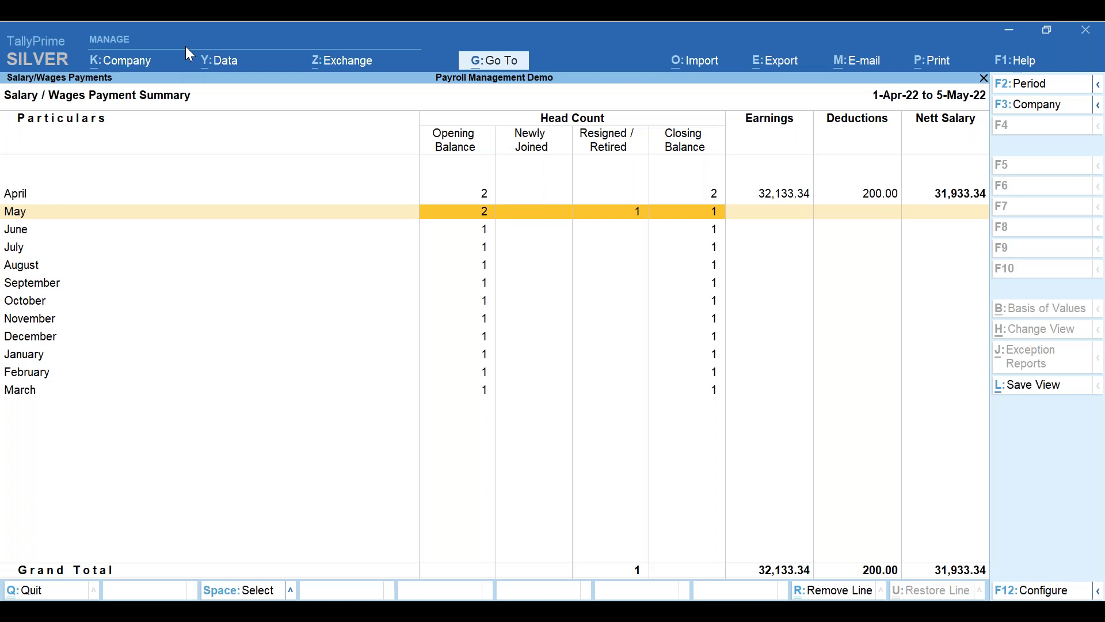
{"action": "key", "text": "alt+g"}
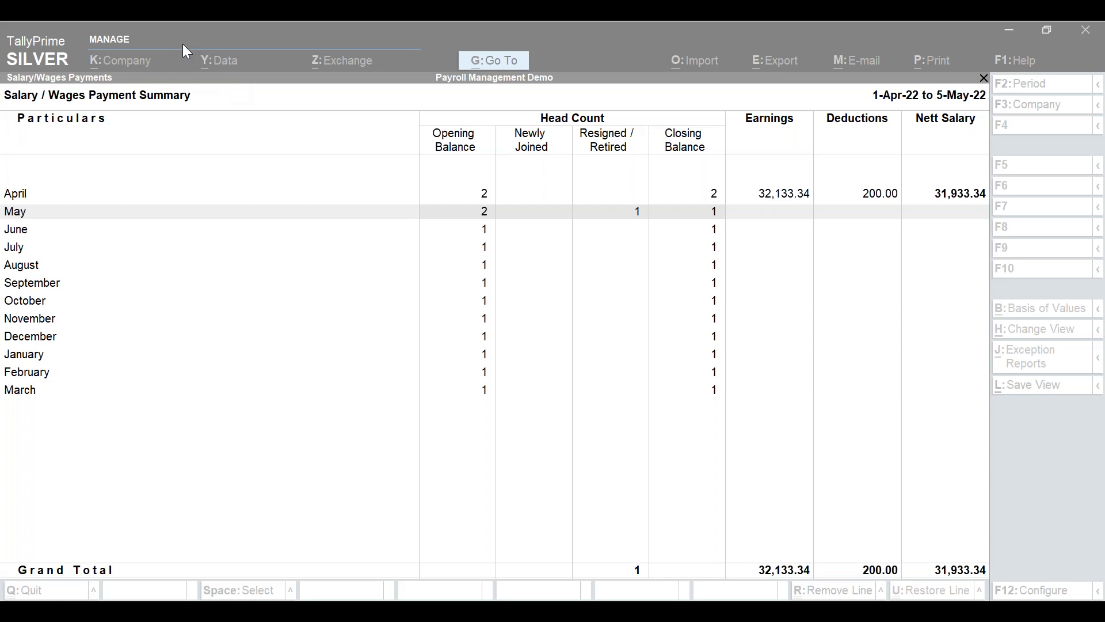
{"action": "key", "text": "Escape"}
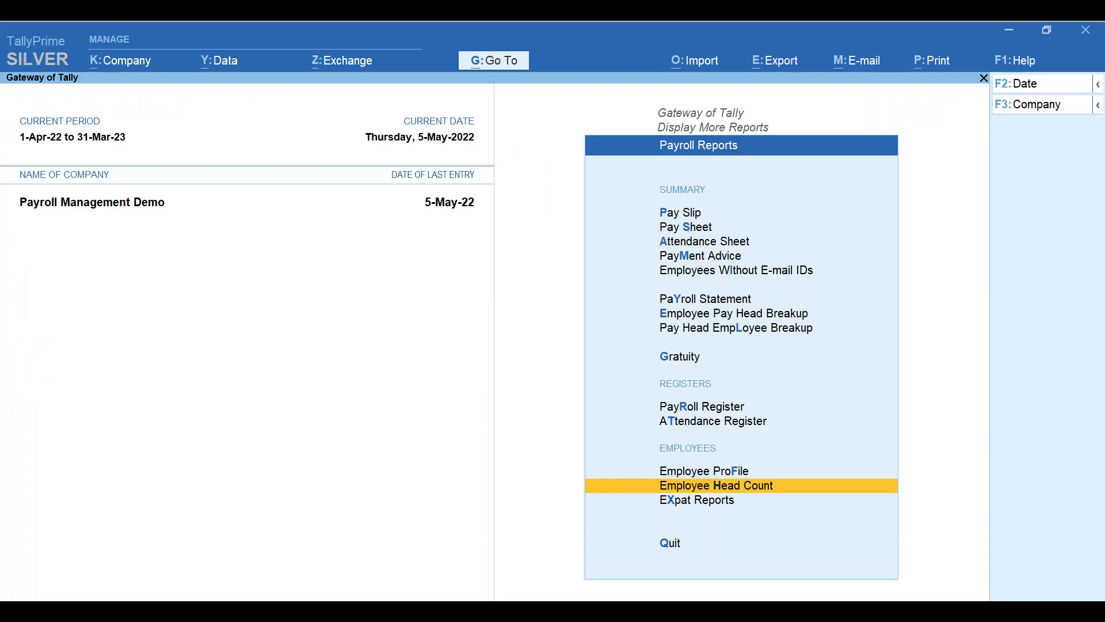
{"action": "key", "text": "x"}
{"action": "key", "text": "Down"}
{"action": "key", "text": "Down"}
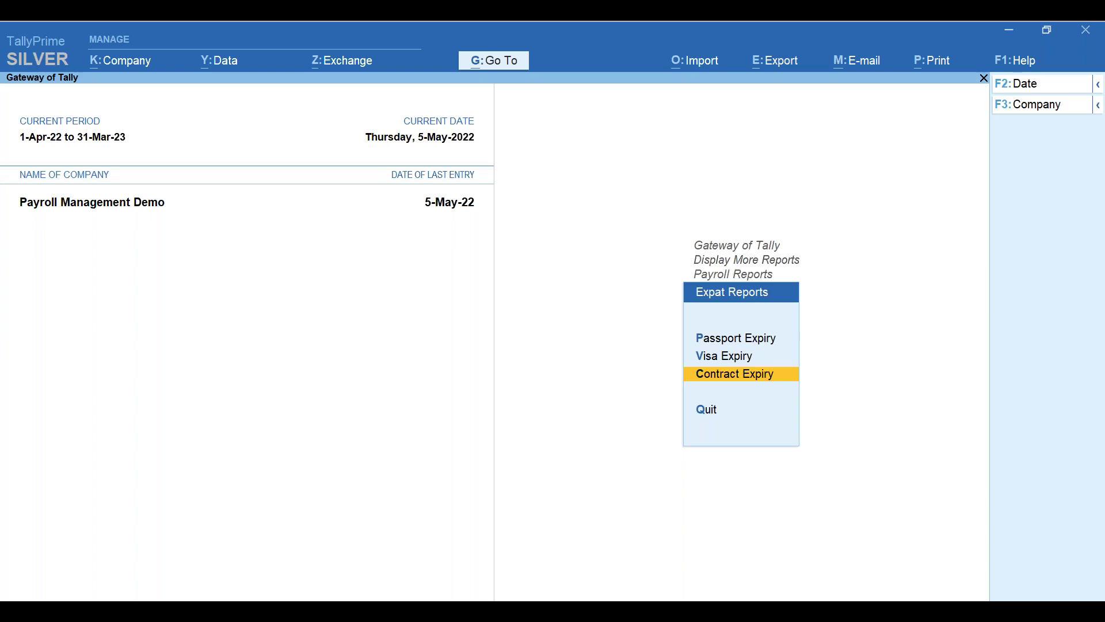
{"action": "key", "text": "Return"}
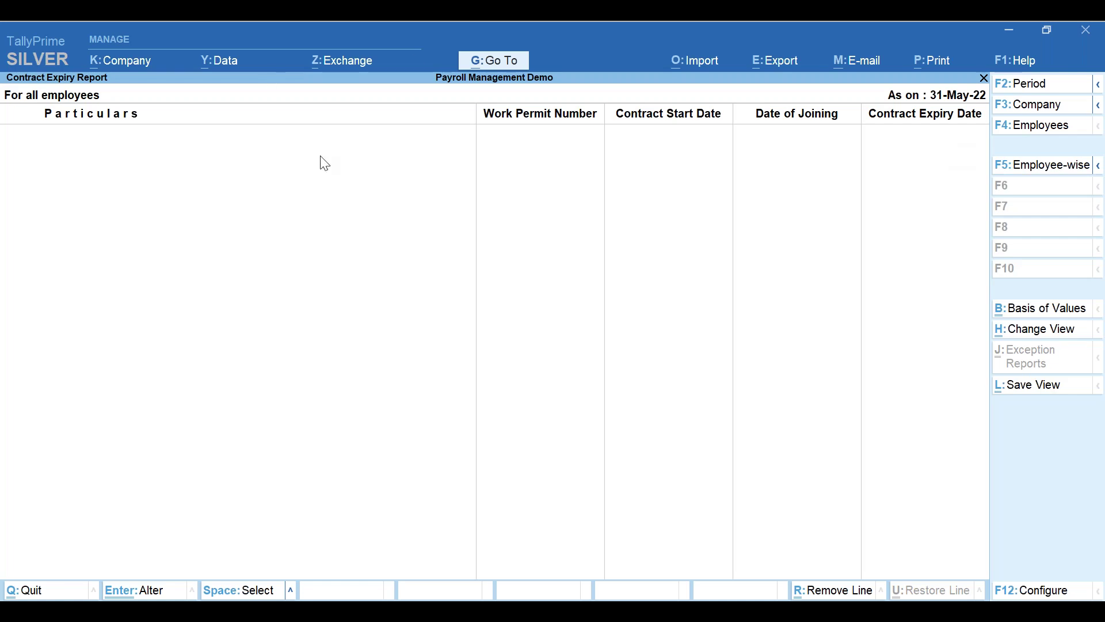
{"action": "key", "text": "Escape"}
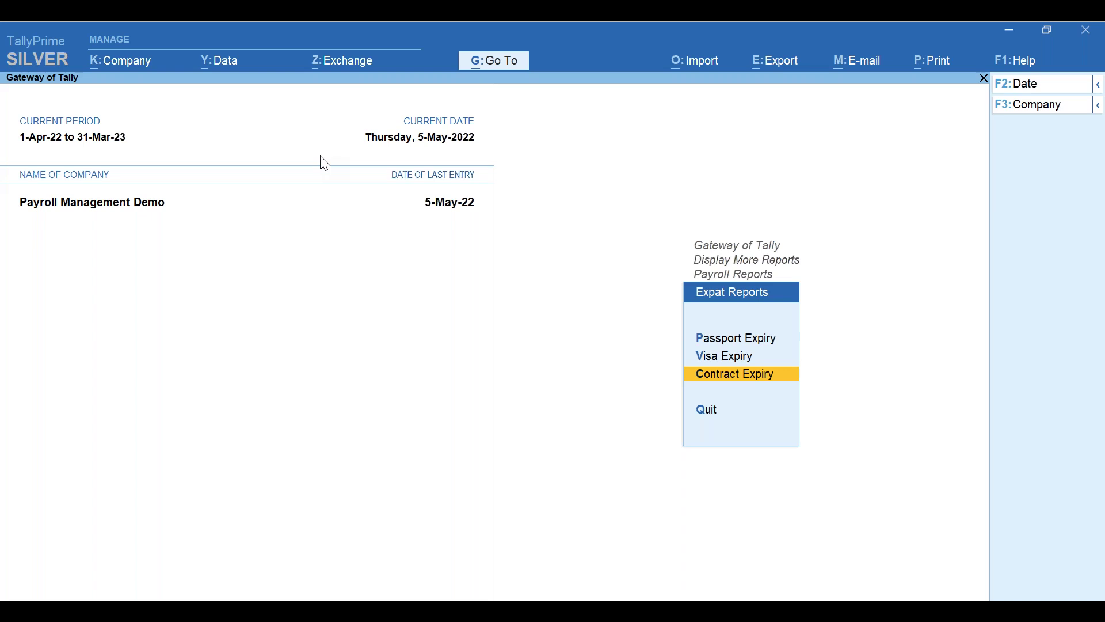
{"action": "key", "text": "Escape"}
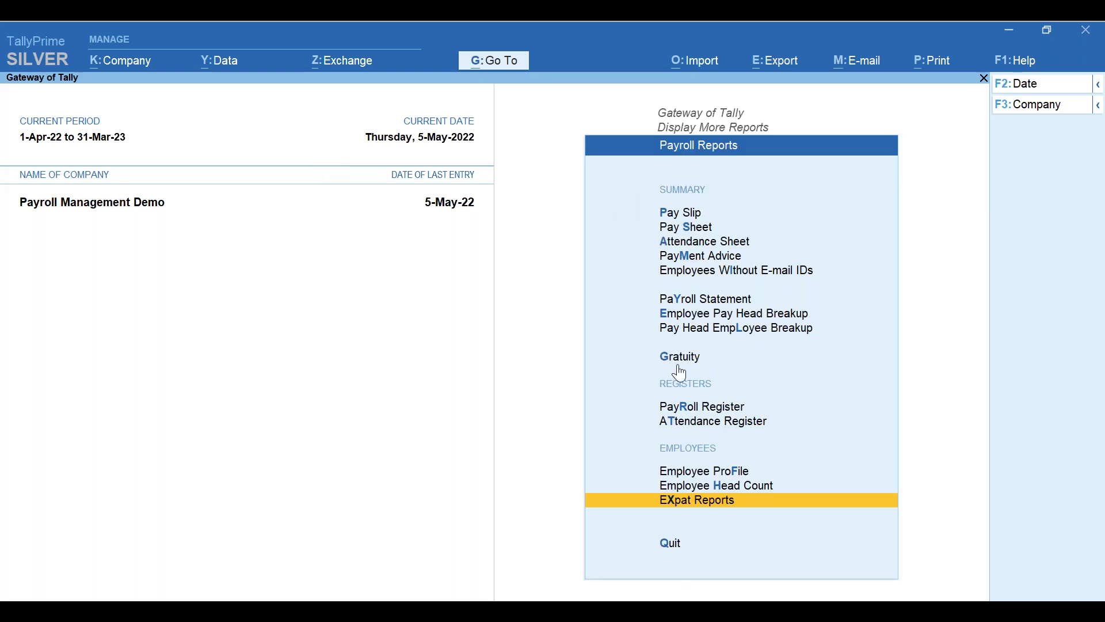